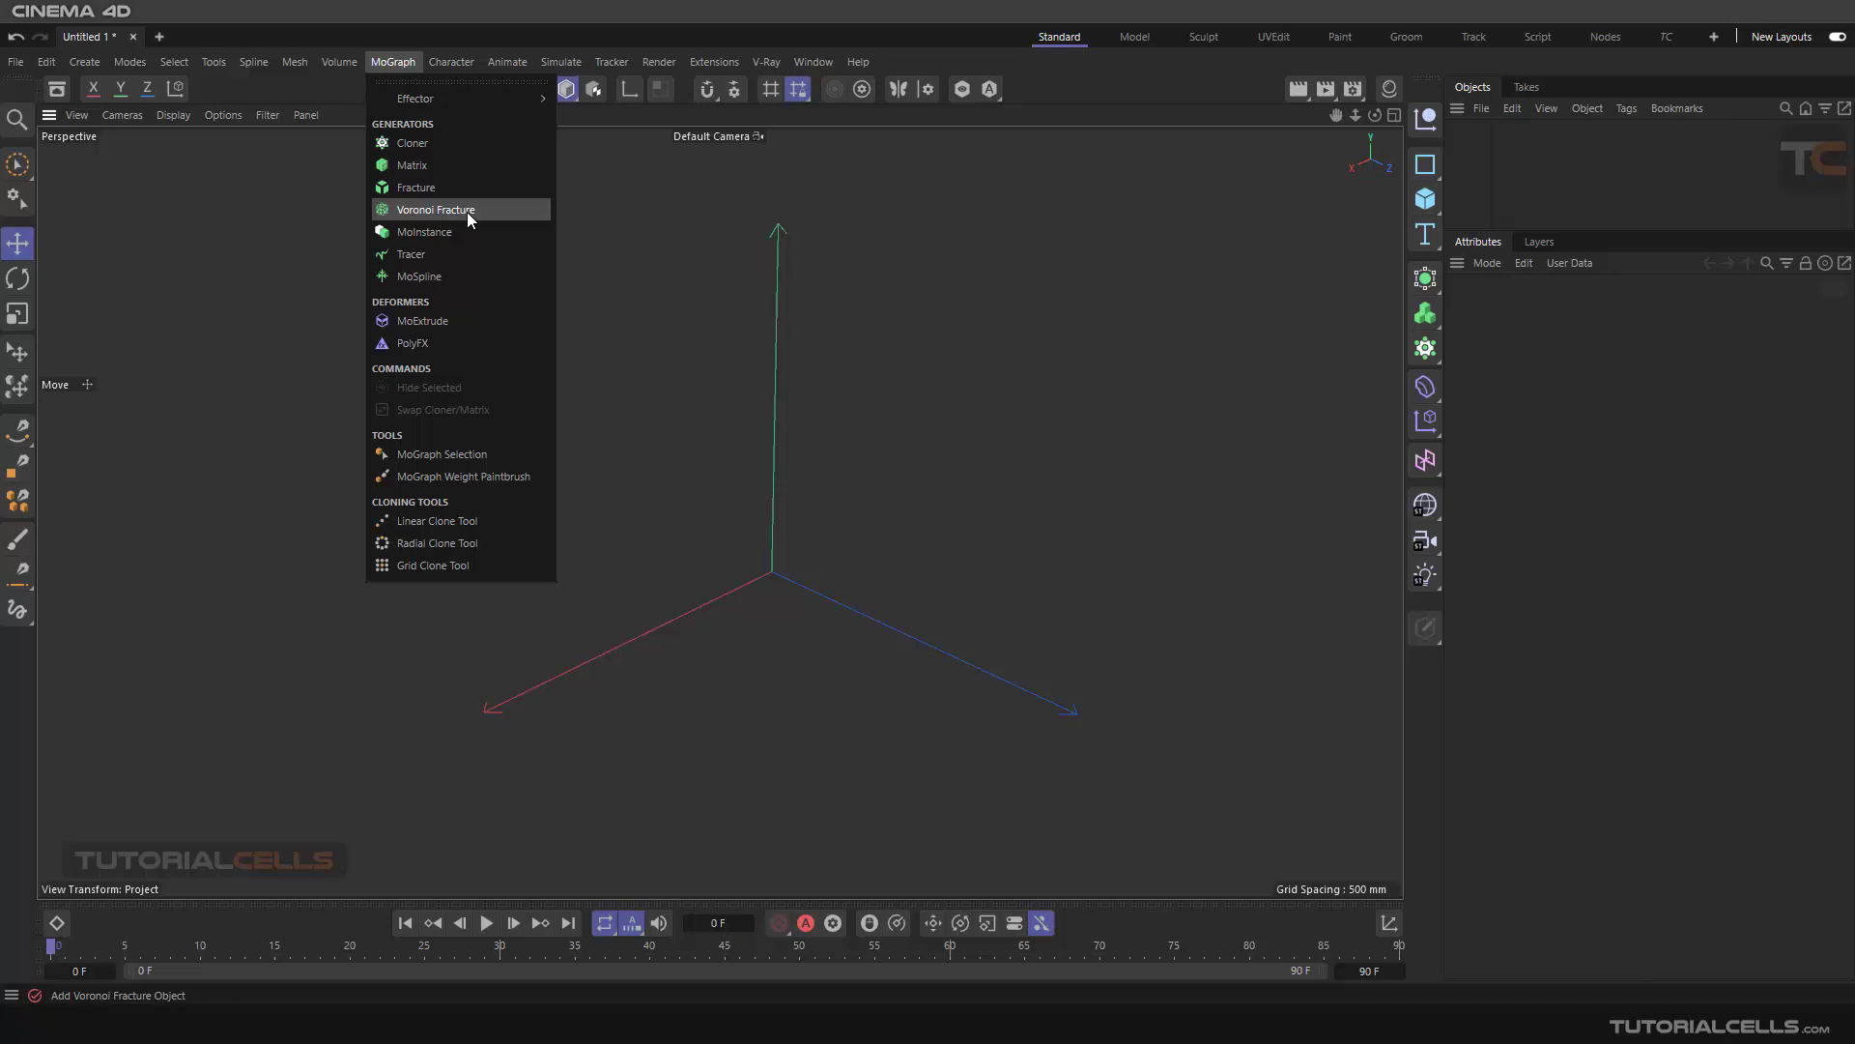
- Add a MoGraph Voronoi Fracture generator to the empty scene
{"action": "left_click", "coordinate": [467, 212]}
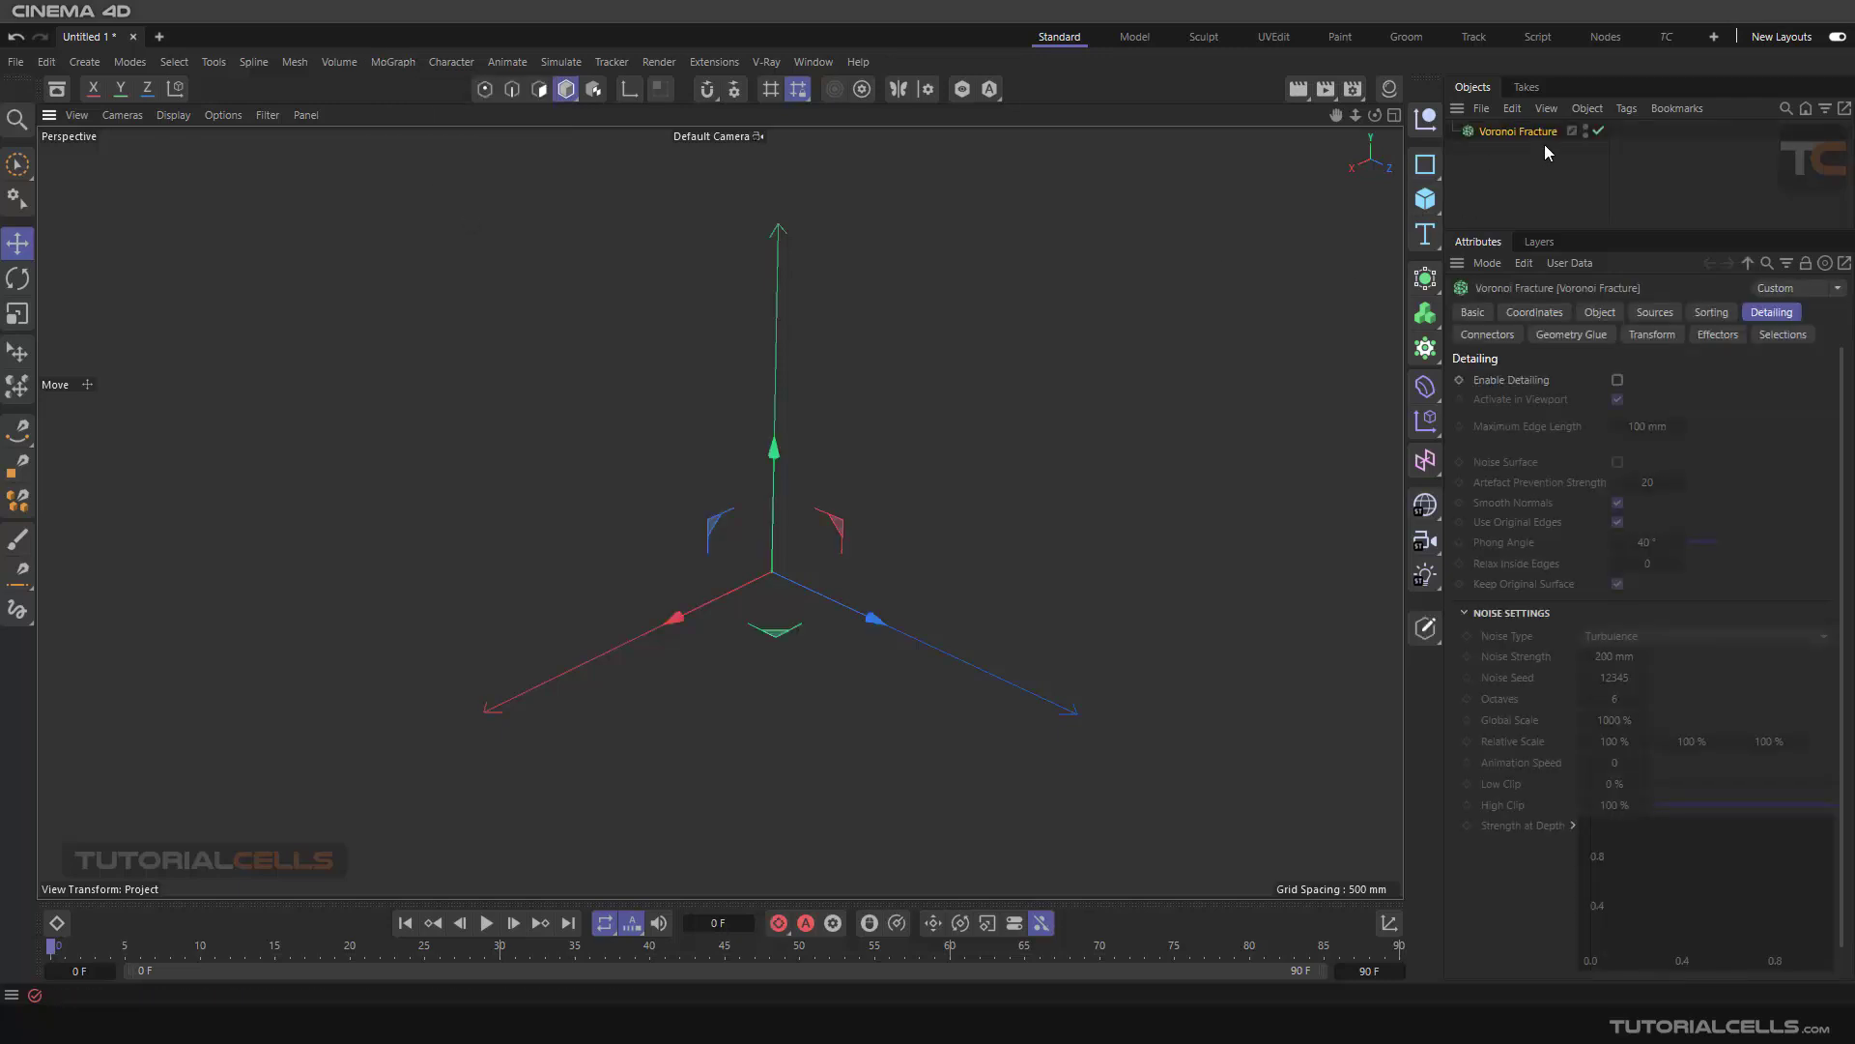
{"action": "left_click", "coordinate": [1546, 108]}
{"action": "mouse_move", "coordinate": [1642, 145]}
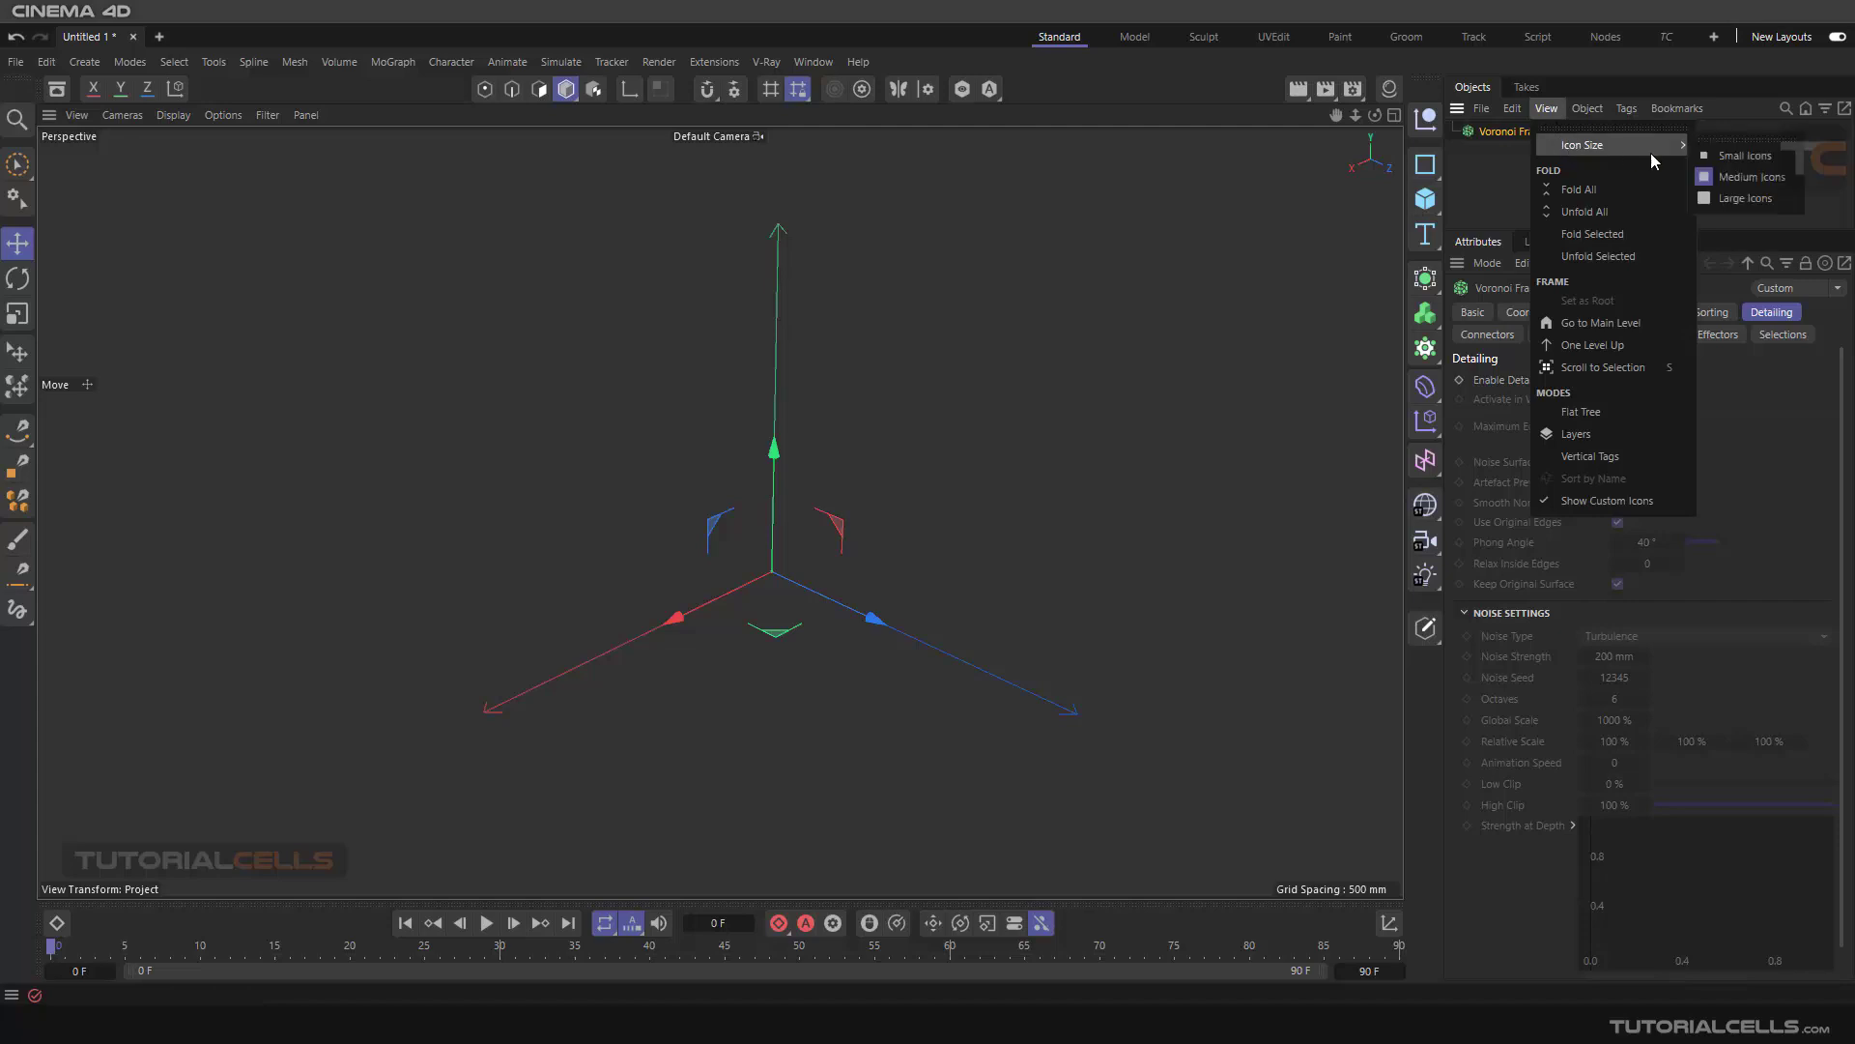
{"action": "left_click", "coordinate": [1730, 199]}
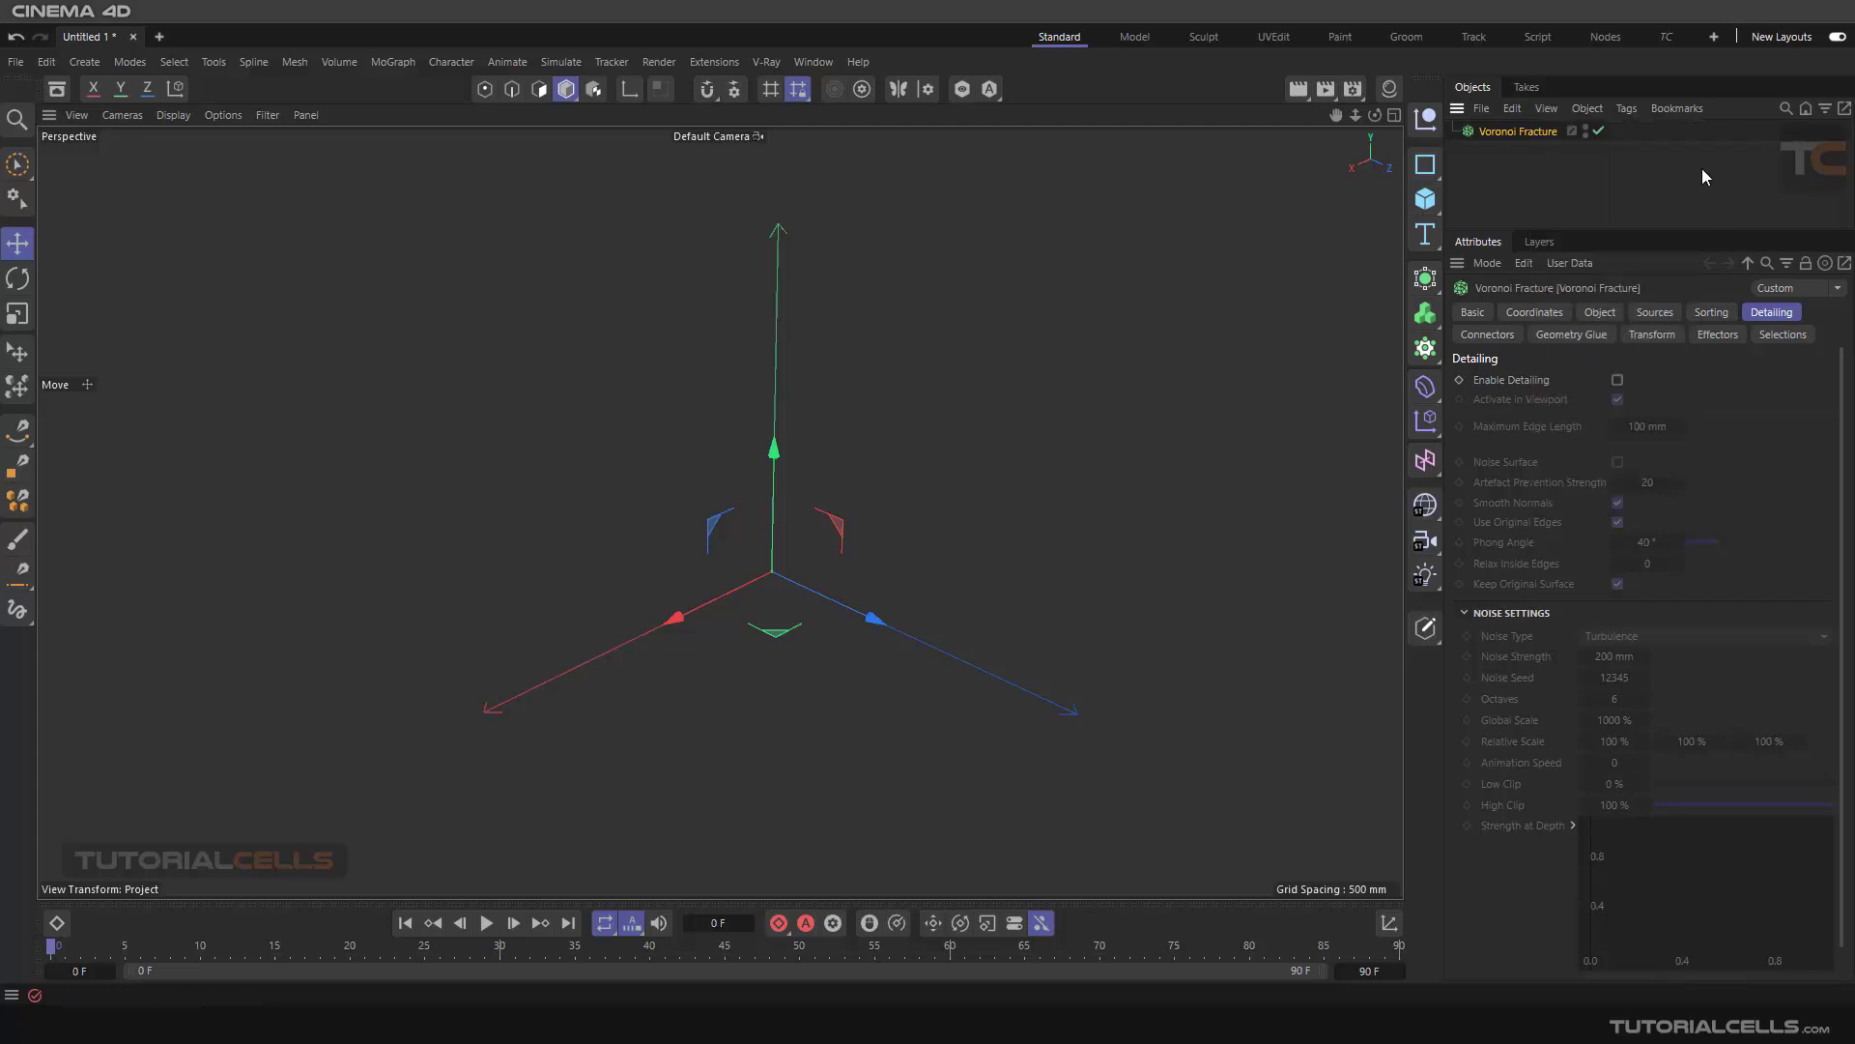
{"action": "left_click", "coordinate": [1506, 159]}
{"action": "left_click", "coordinate": [1502, 133]}
- Add a cube and make it a child of the Voronoi Fracture object so it gets fractured
{"action": "left_click", "coordinate": [1423, 201]}
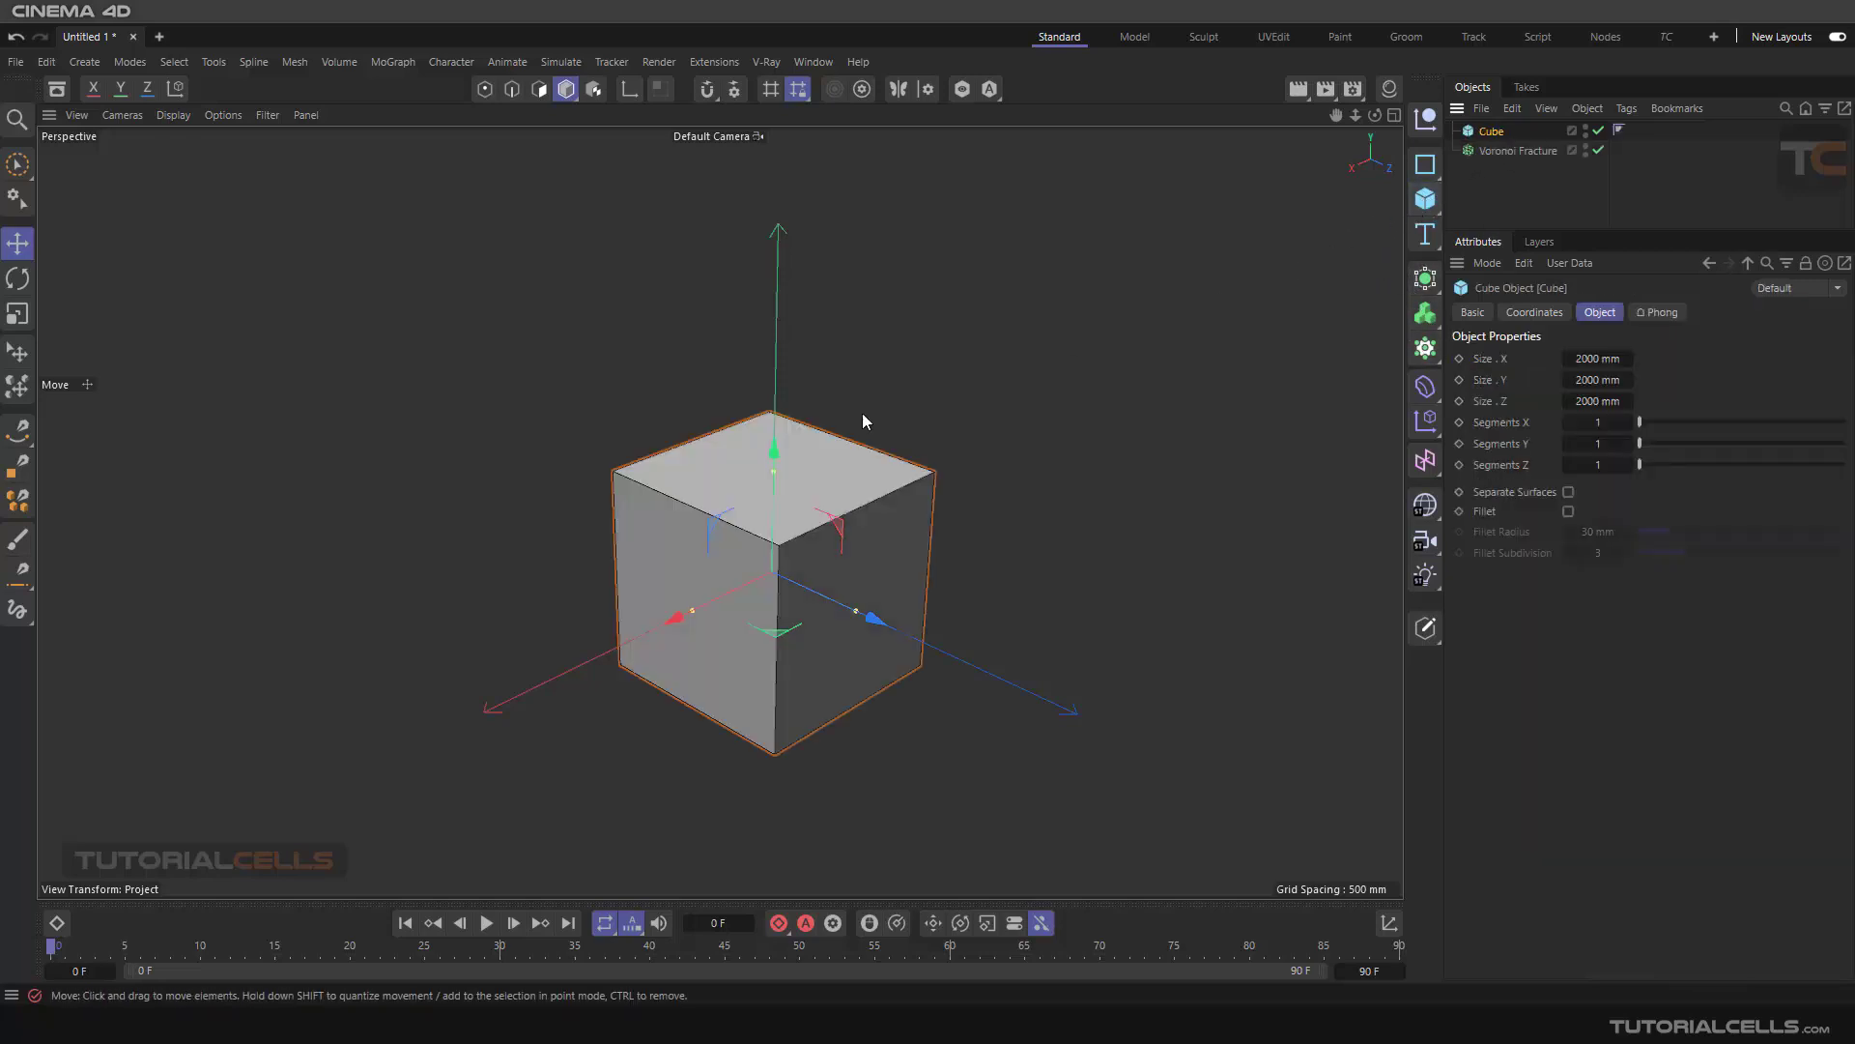
{"action": "mouse_move", "coordinate": [778, 454]}
{"action": "left_mouse_down", "text": "alt"}
{"action": "mouse_move", "coordinate": [803, 440]}
{"action": "mouse_move", "coordinate": [792, 484]}
{"action": "left_mouse_up", "text": "alt"}
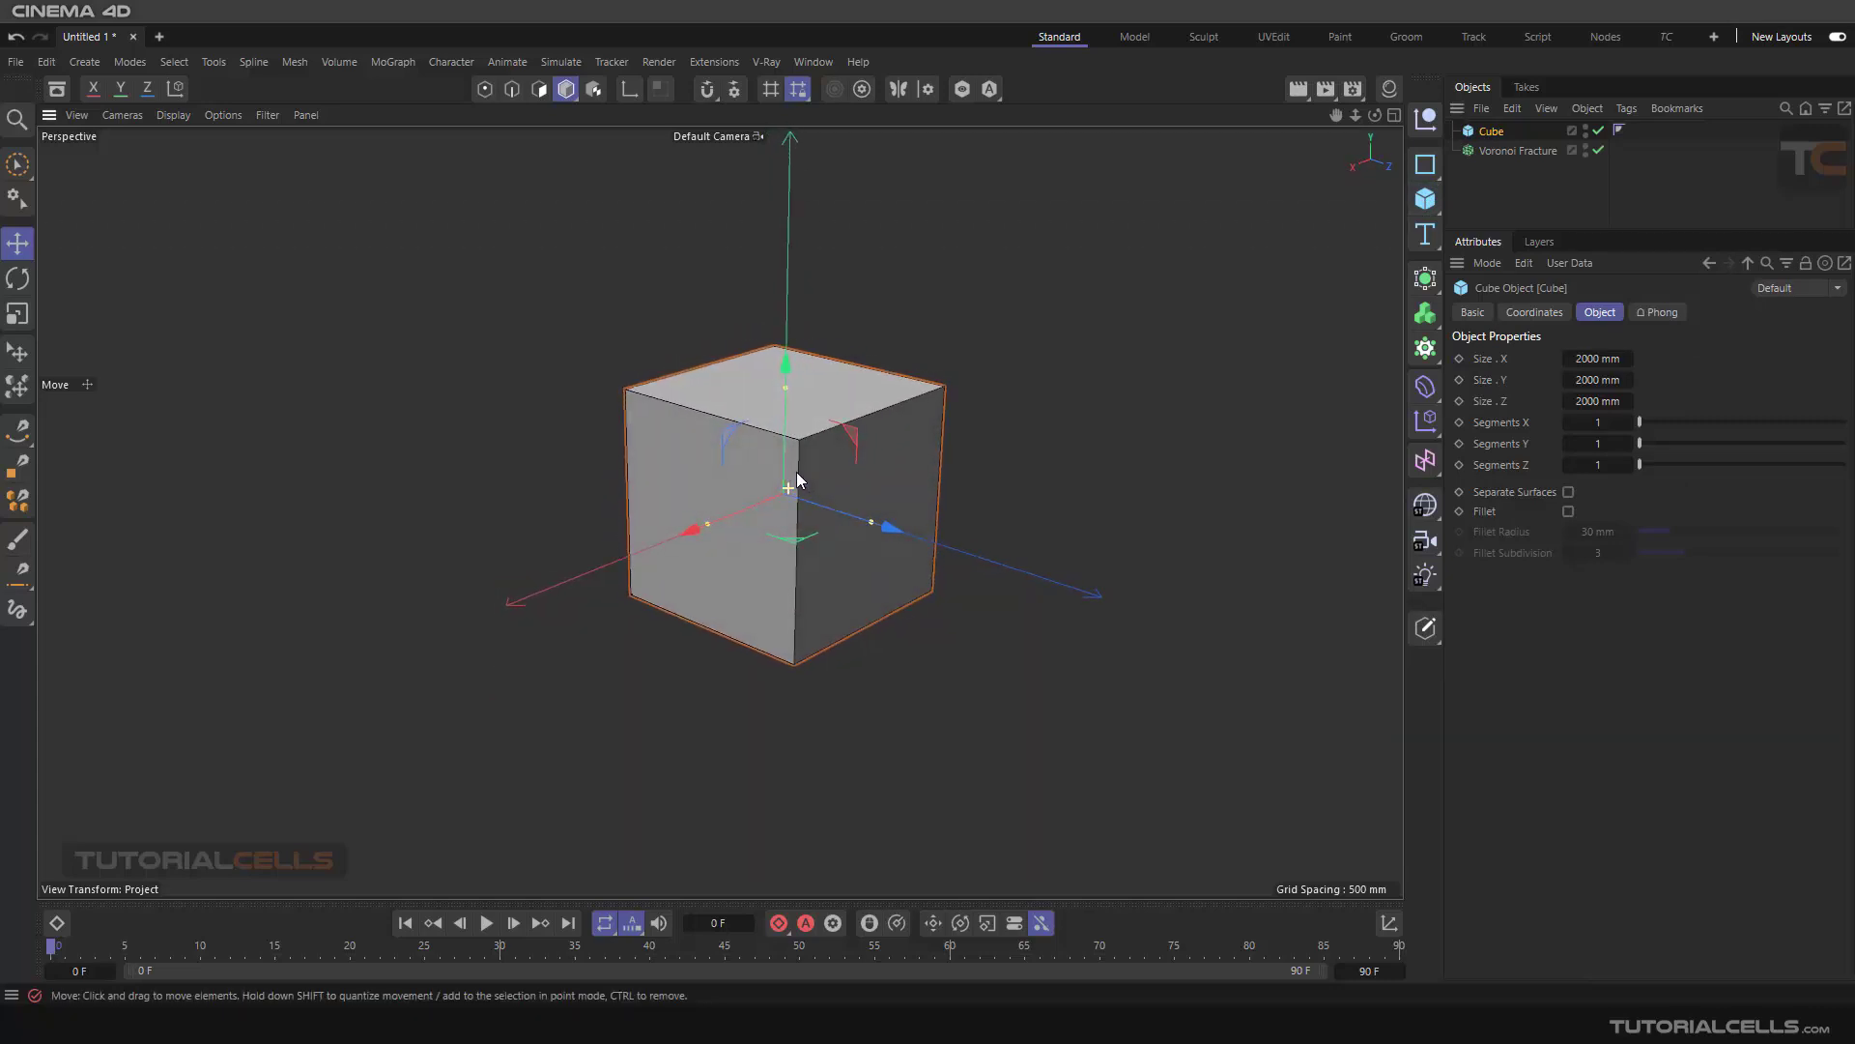
{"action": "left_click_drag", "start_coordinate": [1491, 133], "coordinate": [1498, 145]}
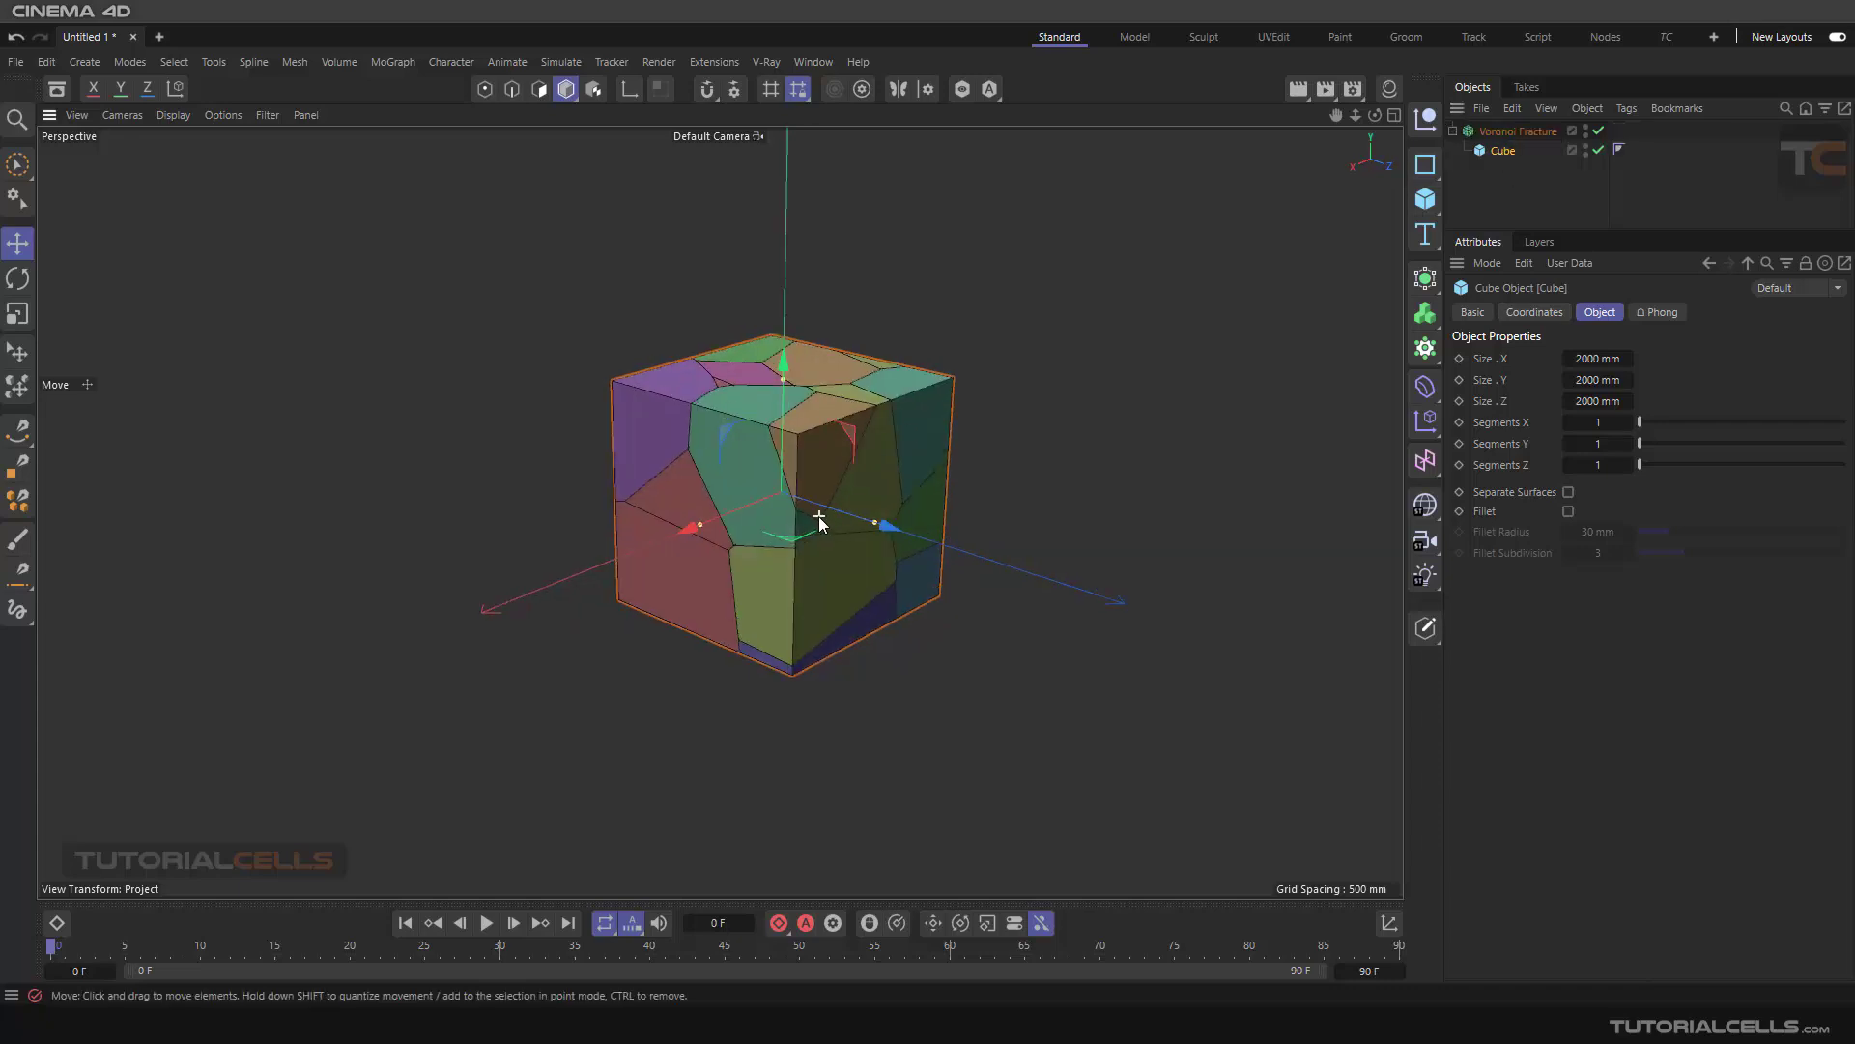
{"action": "scroll", "coordinate": [807, 503], "scroll_direction": "up", "scroll_amount": 2}
{"action": "middle_click_drag", "start_coordinate": [802, 483], "coordinate": [815, 447], "text": "alt"}
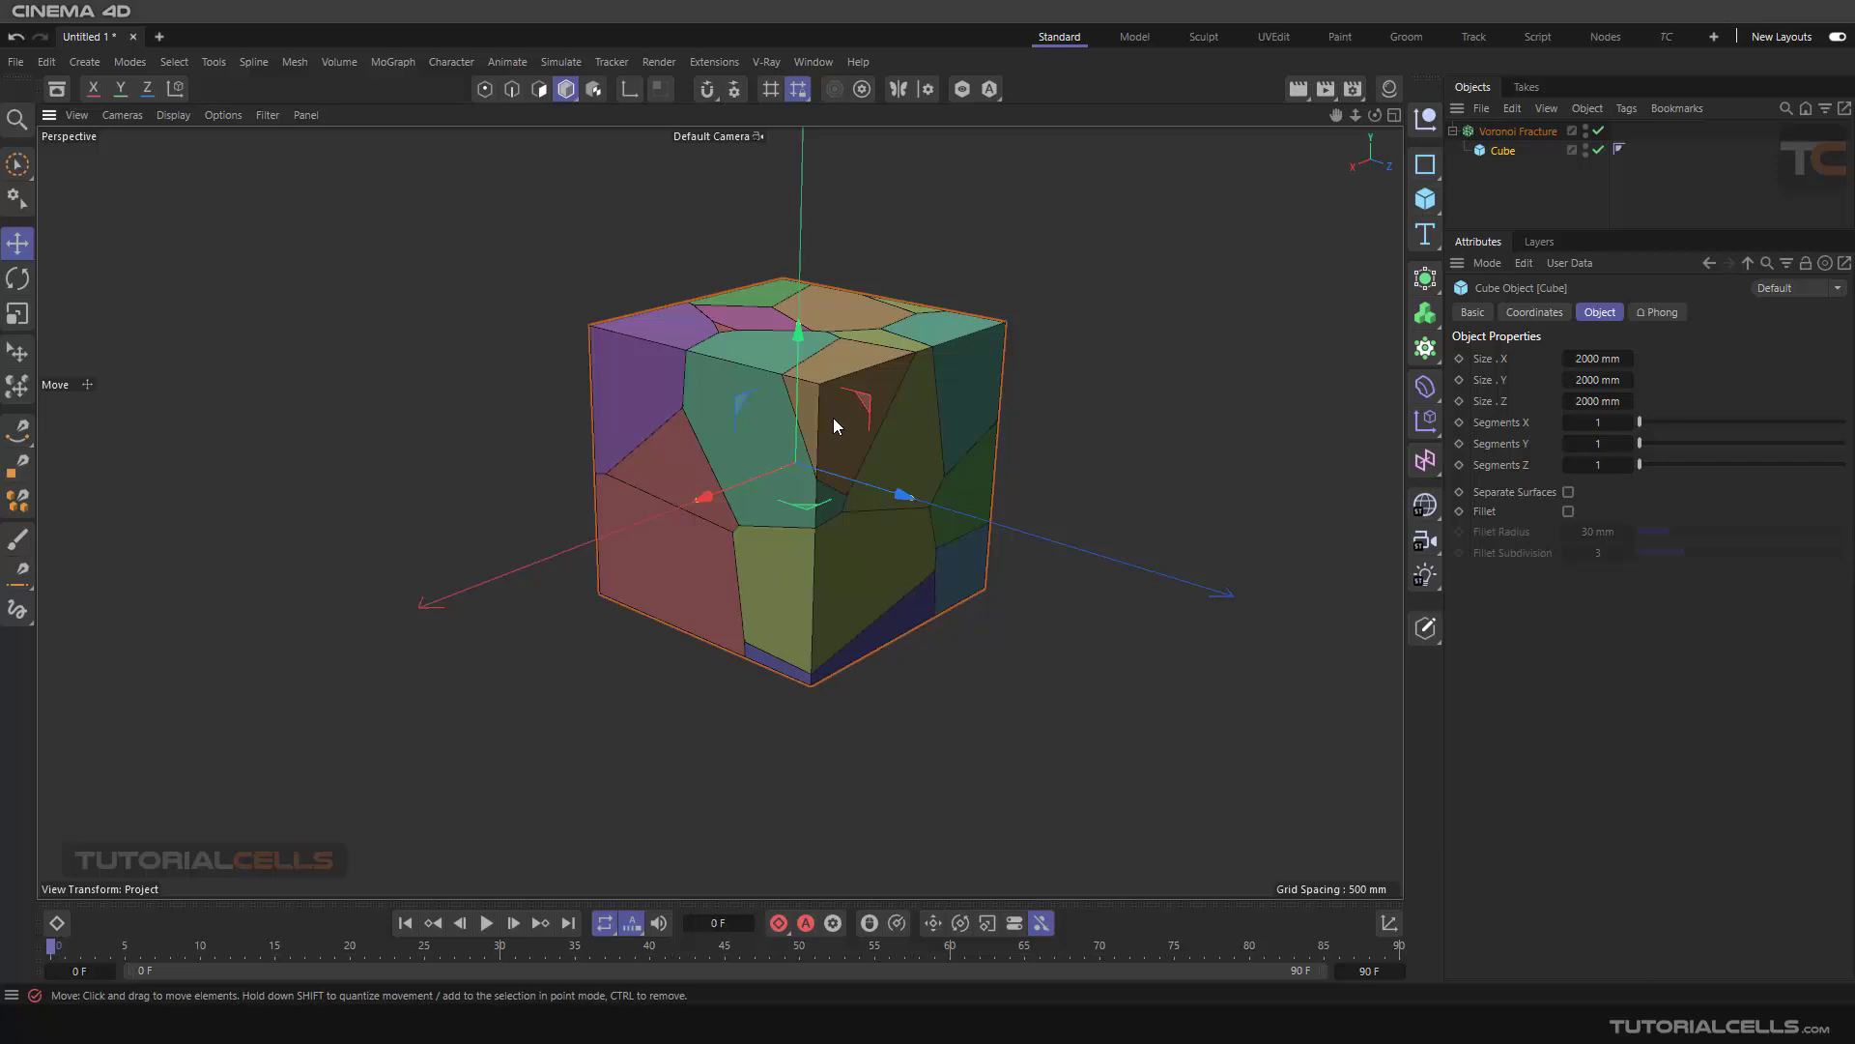
{"action": "scroll", "coordinate": [834, 420], "scroll_direction": "down", "scroll_amount": 3}
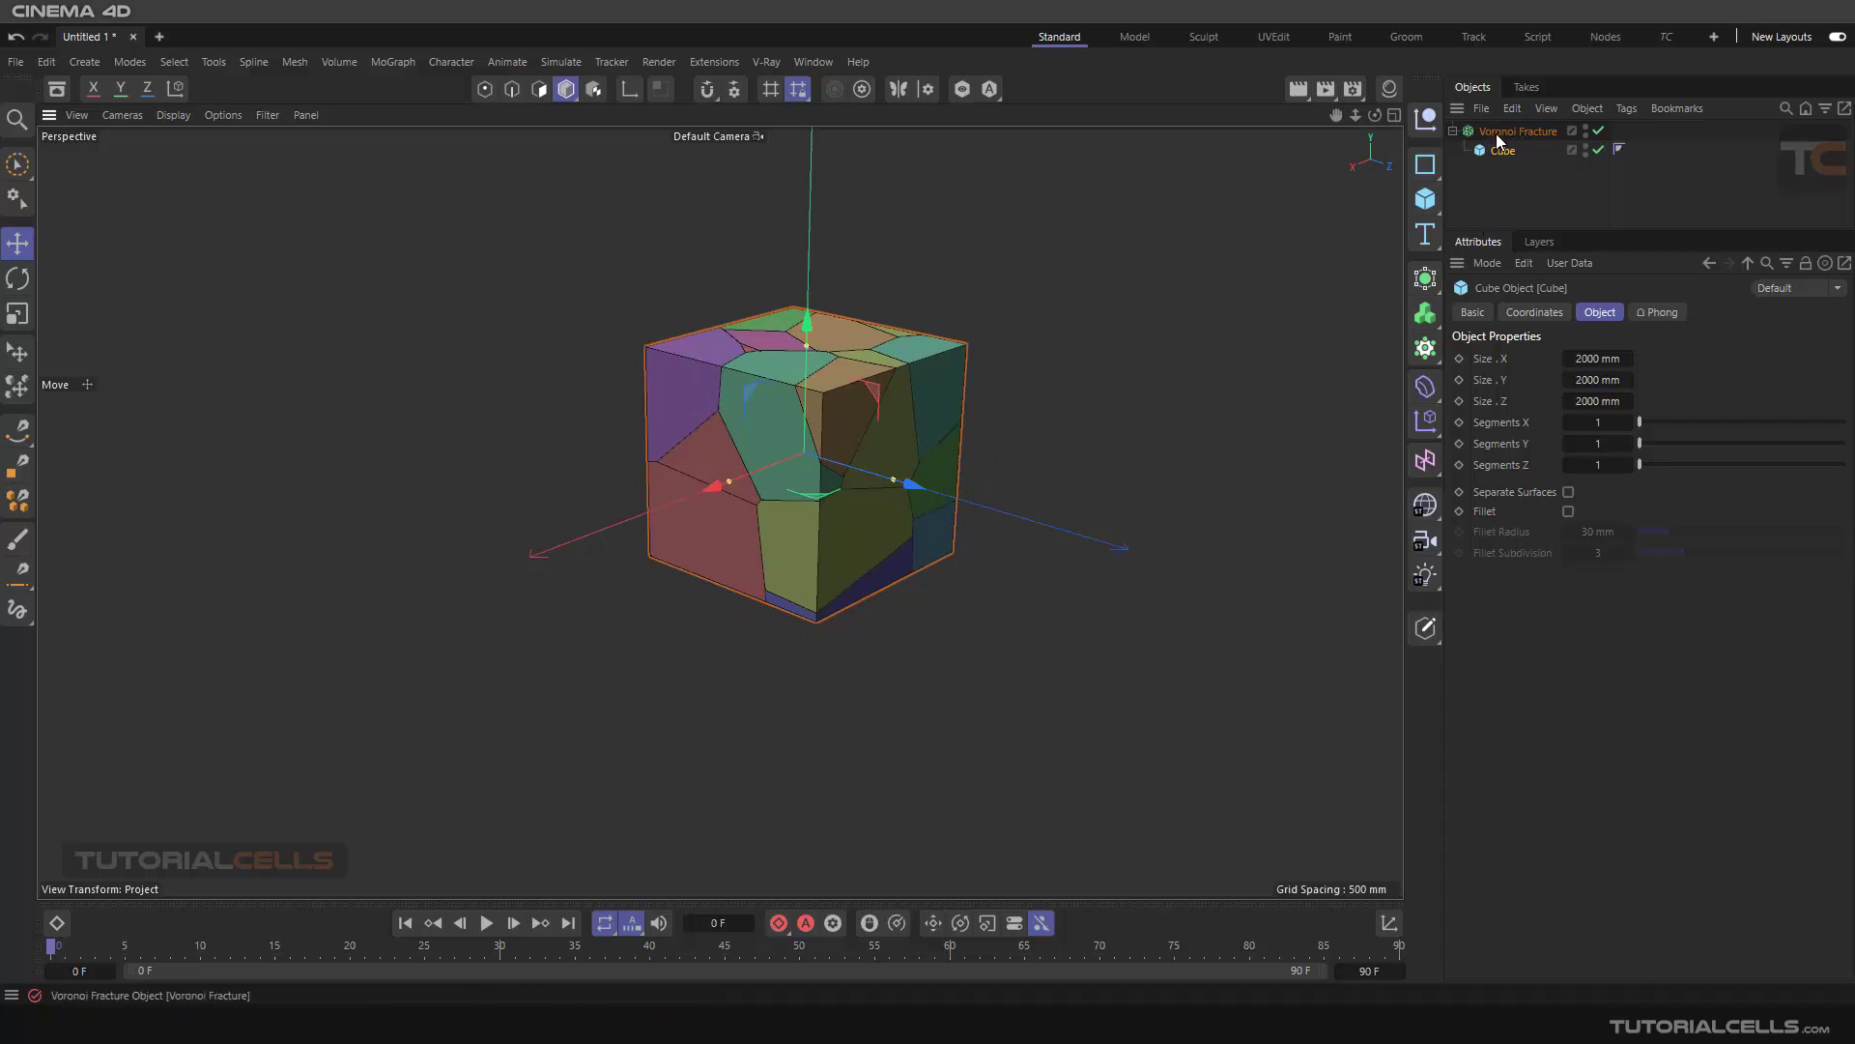
{"action": "left_click", "coordinate": [1626, 109]}
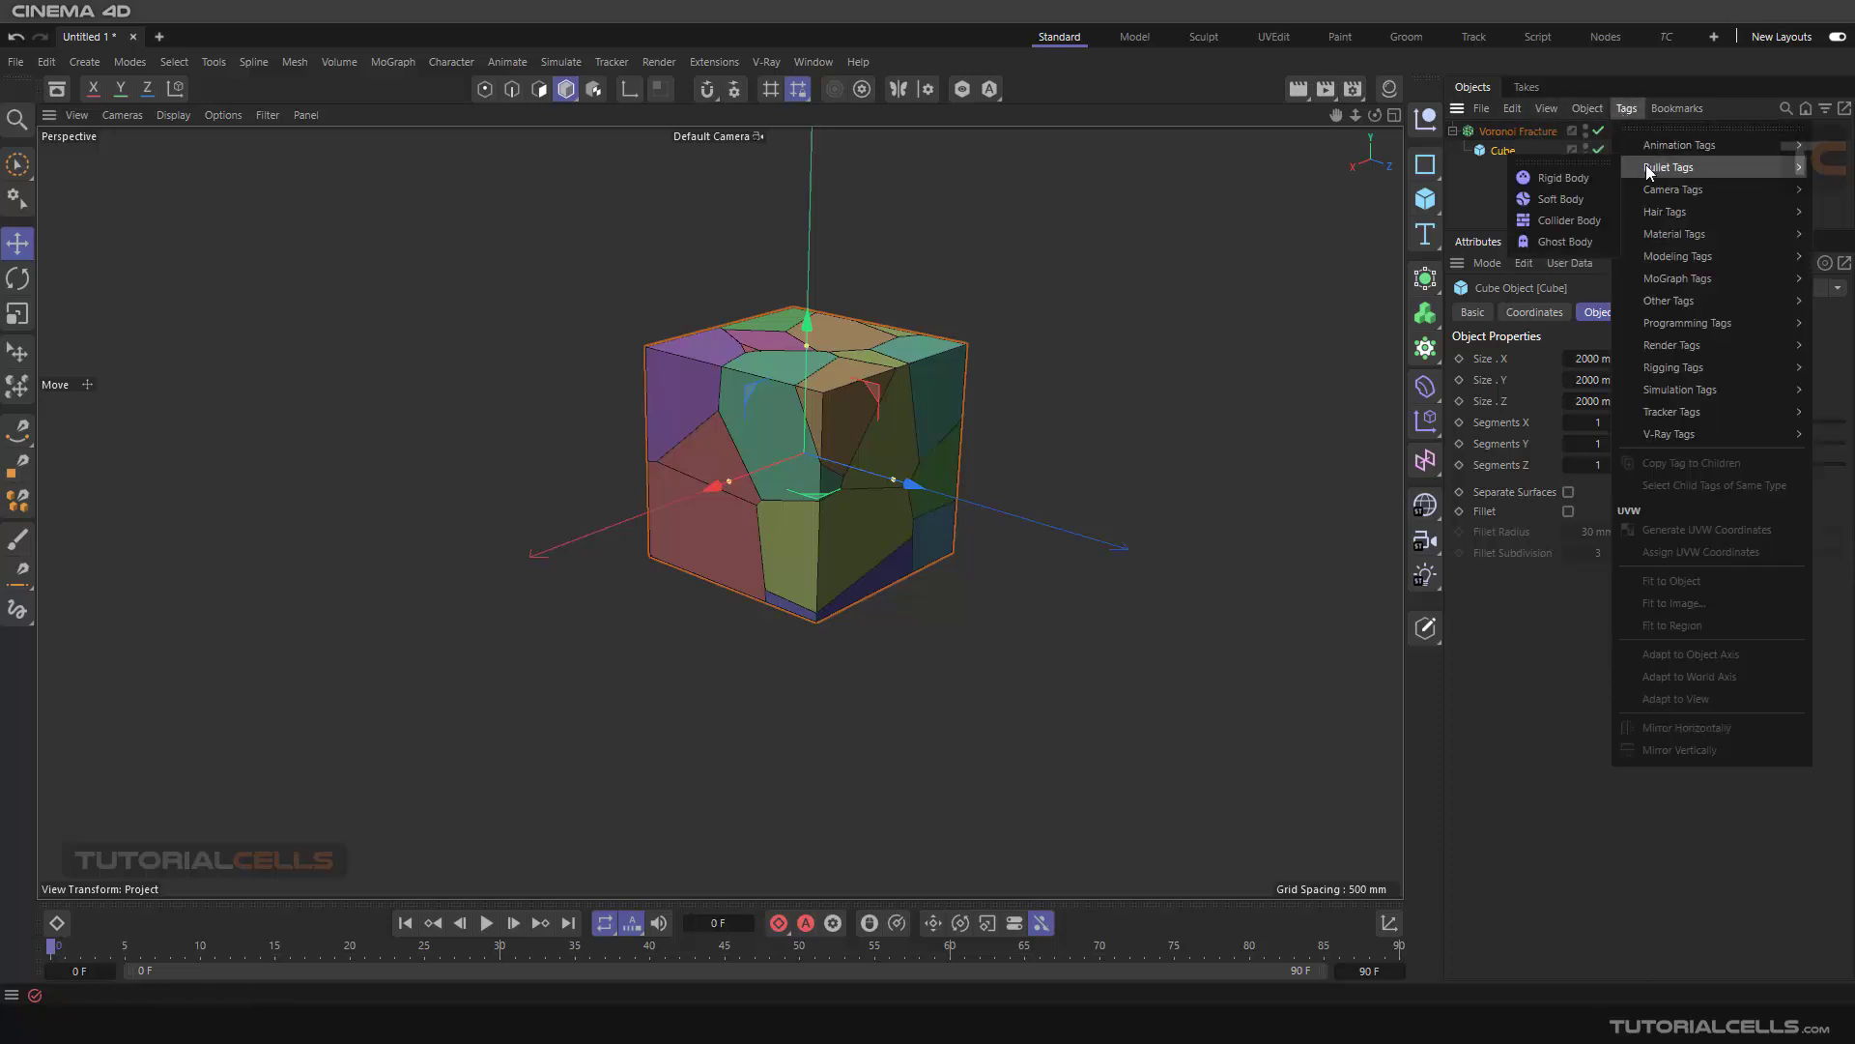
{"action": "mouse_move", "coordinate": [1675, 391]}
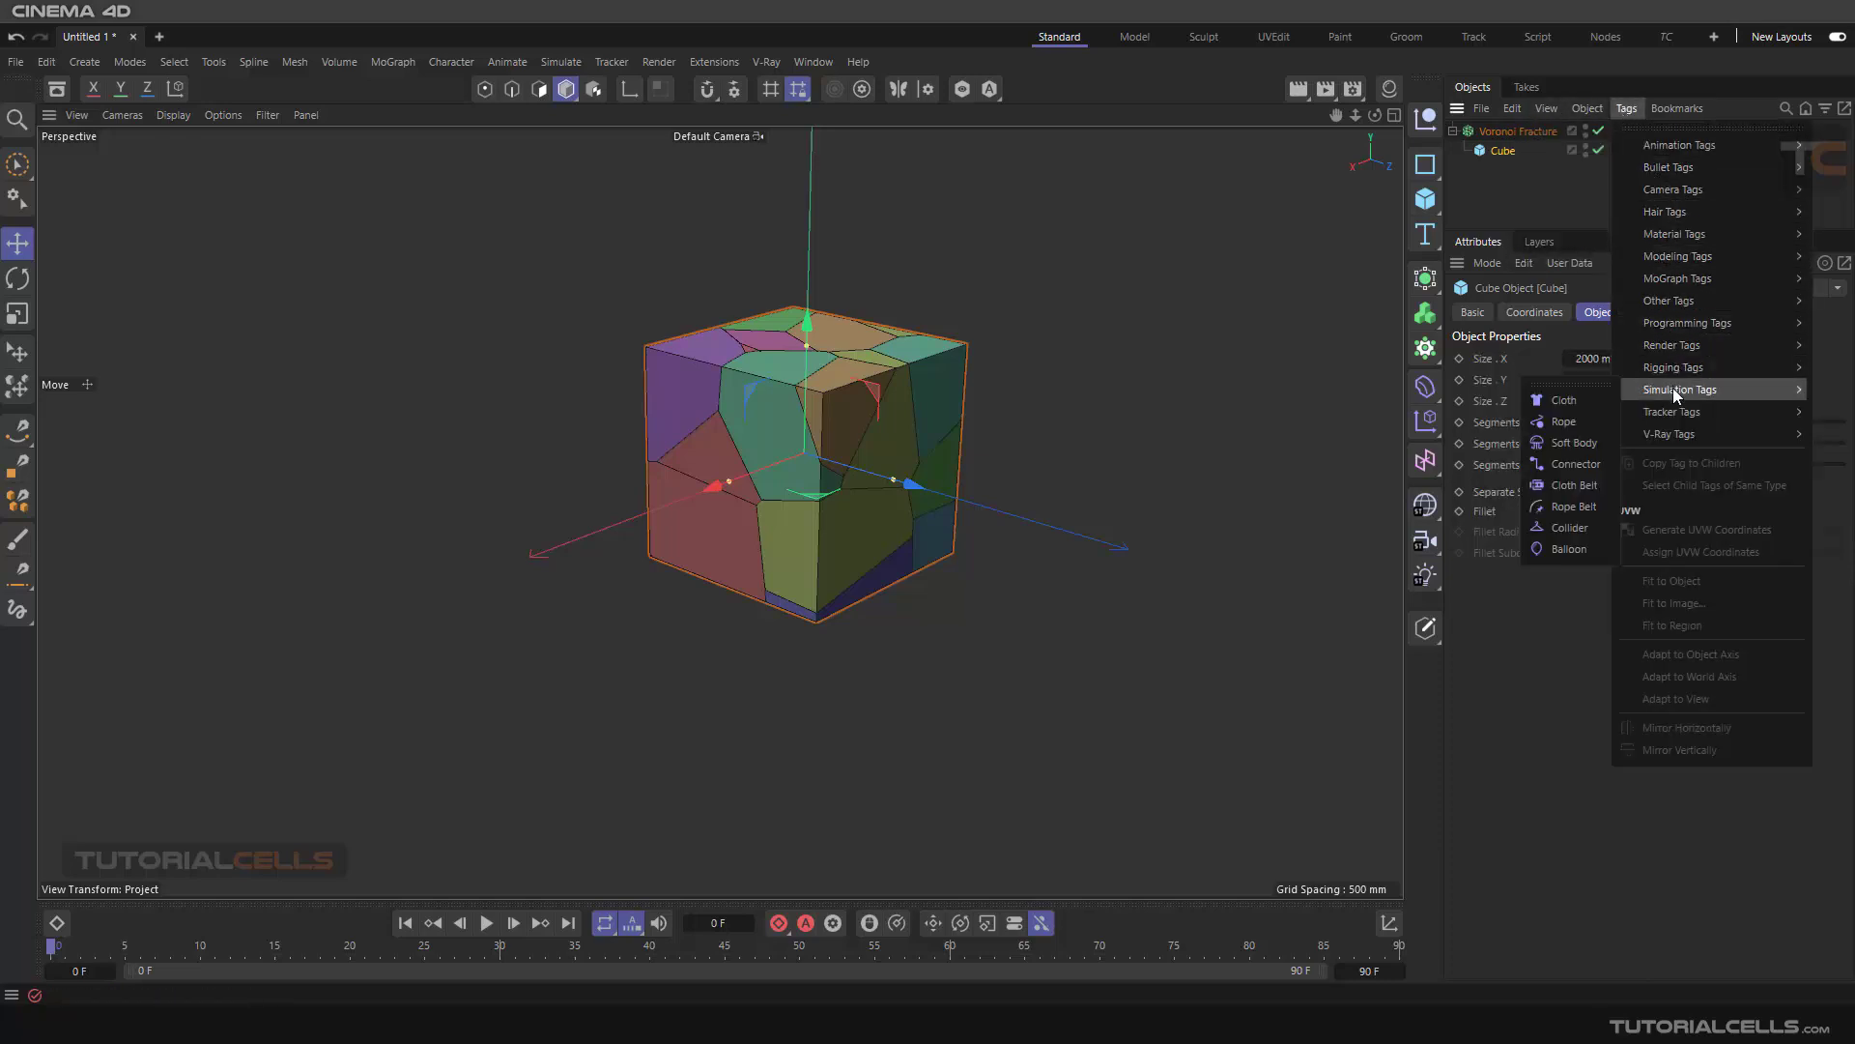
{"action": "left_click", "coordinate": [1522, 178]}
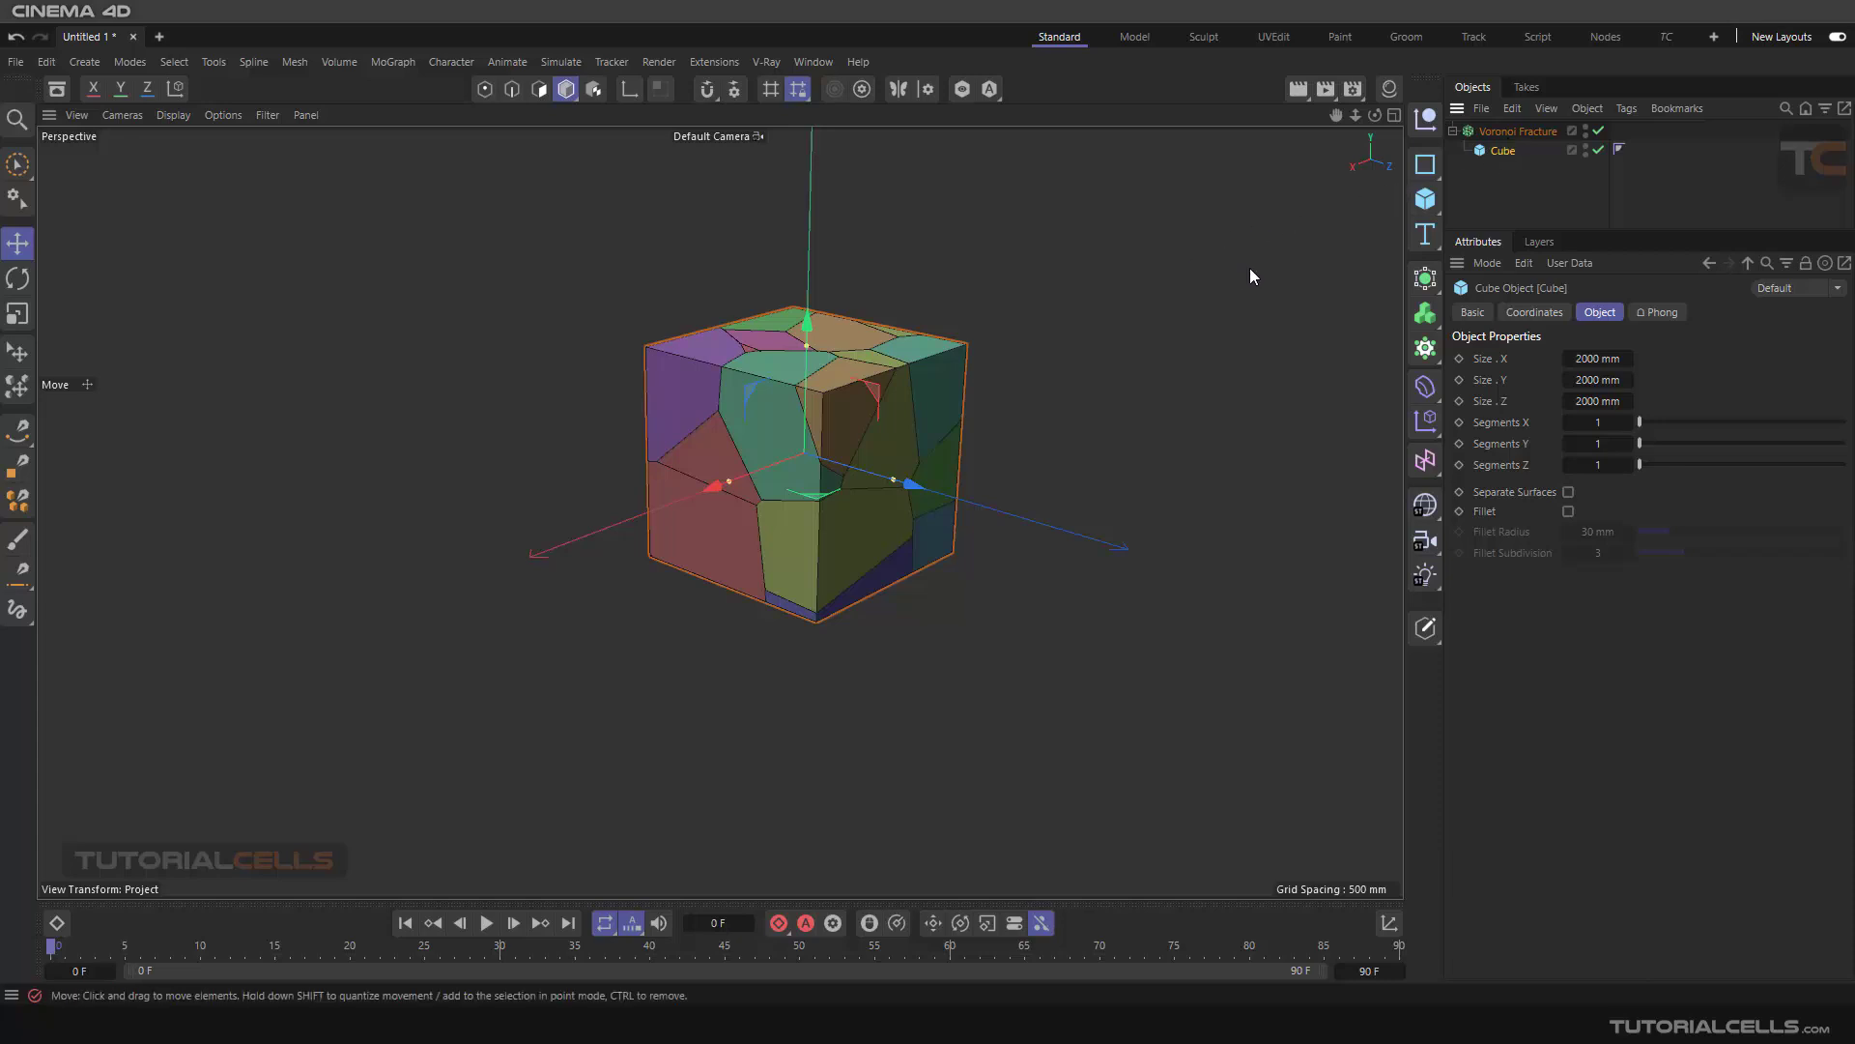
- Add a plane and lower it along the Y axis until it lies below the fractured cube
{"action": "left_click", "coordinate": [1425, 205]}
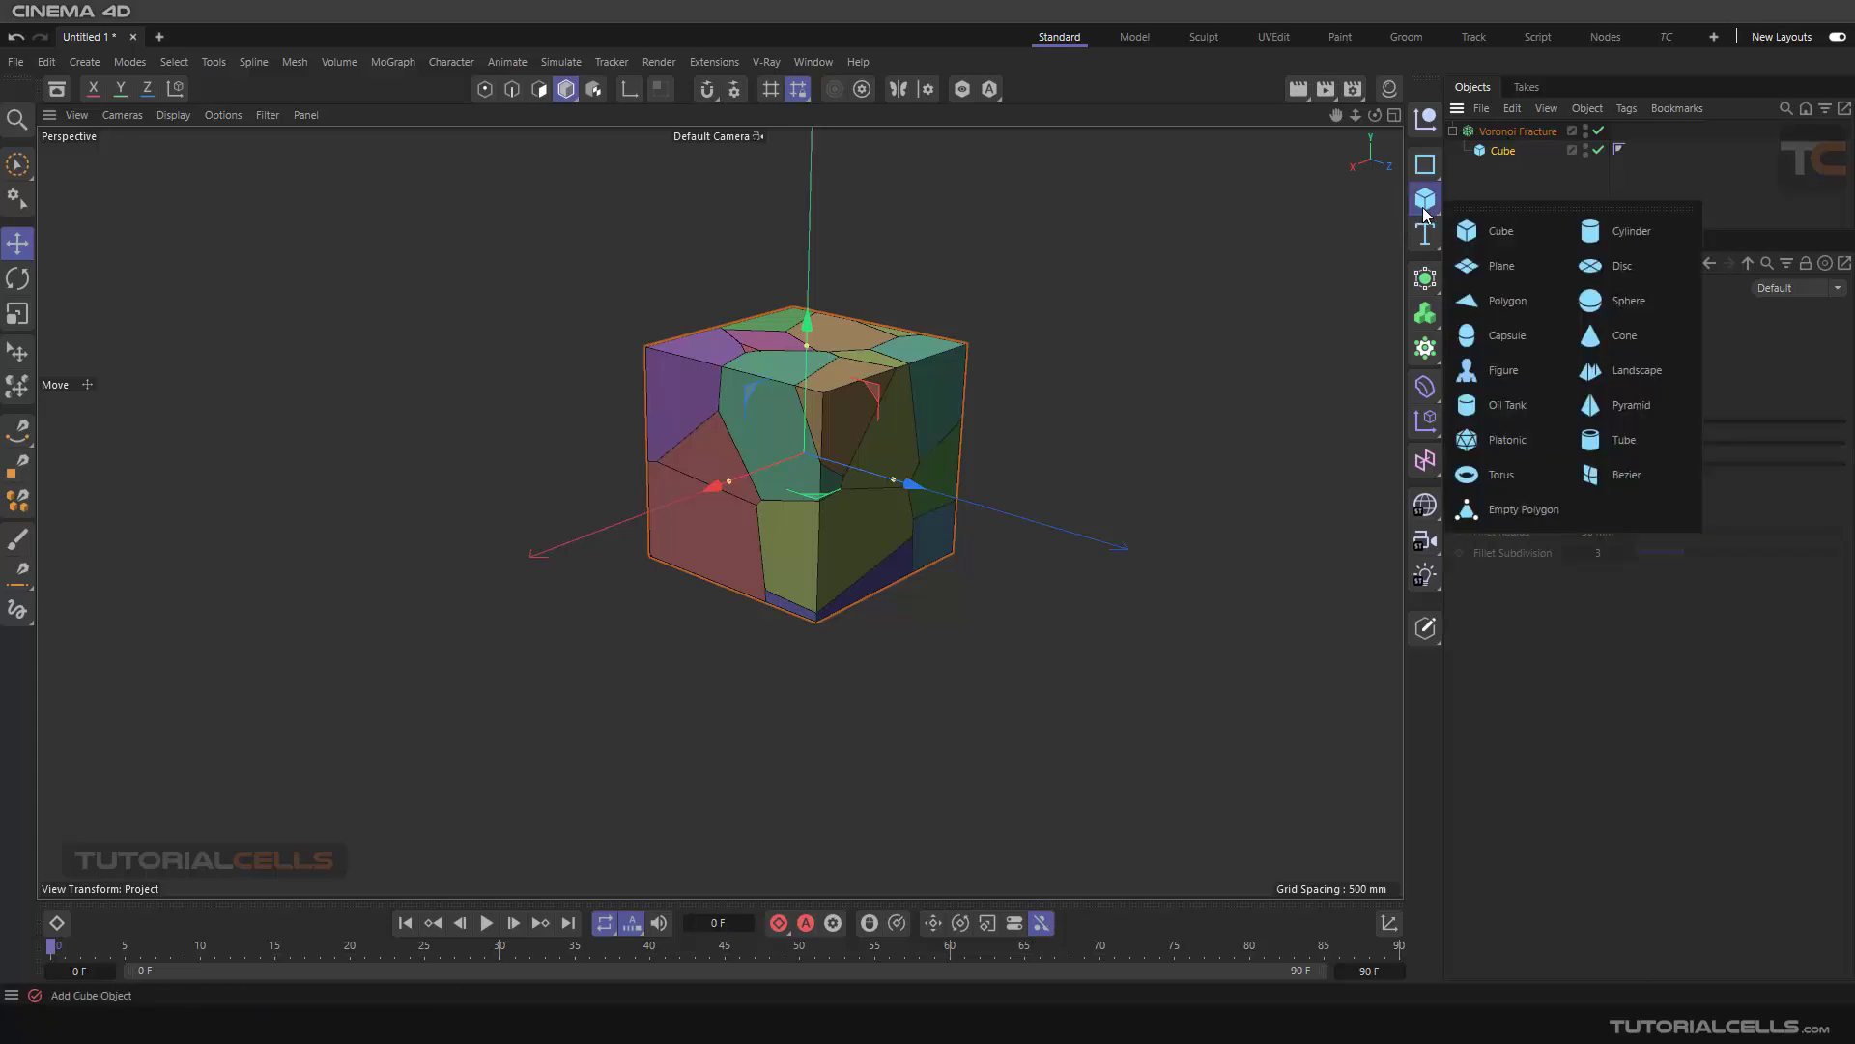
{"action": "left_click", "coordinate": [1467, 280]}
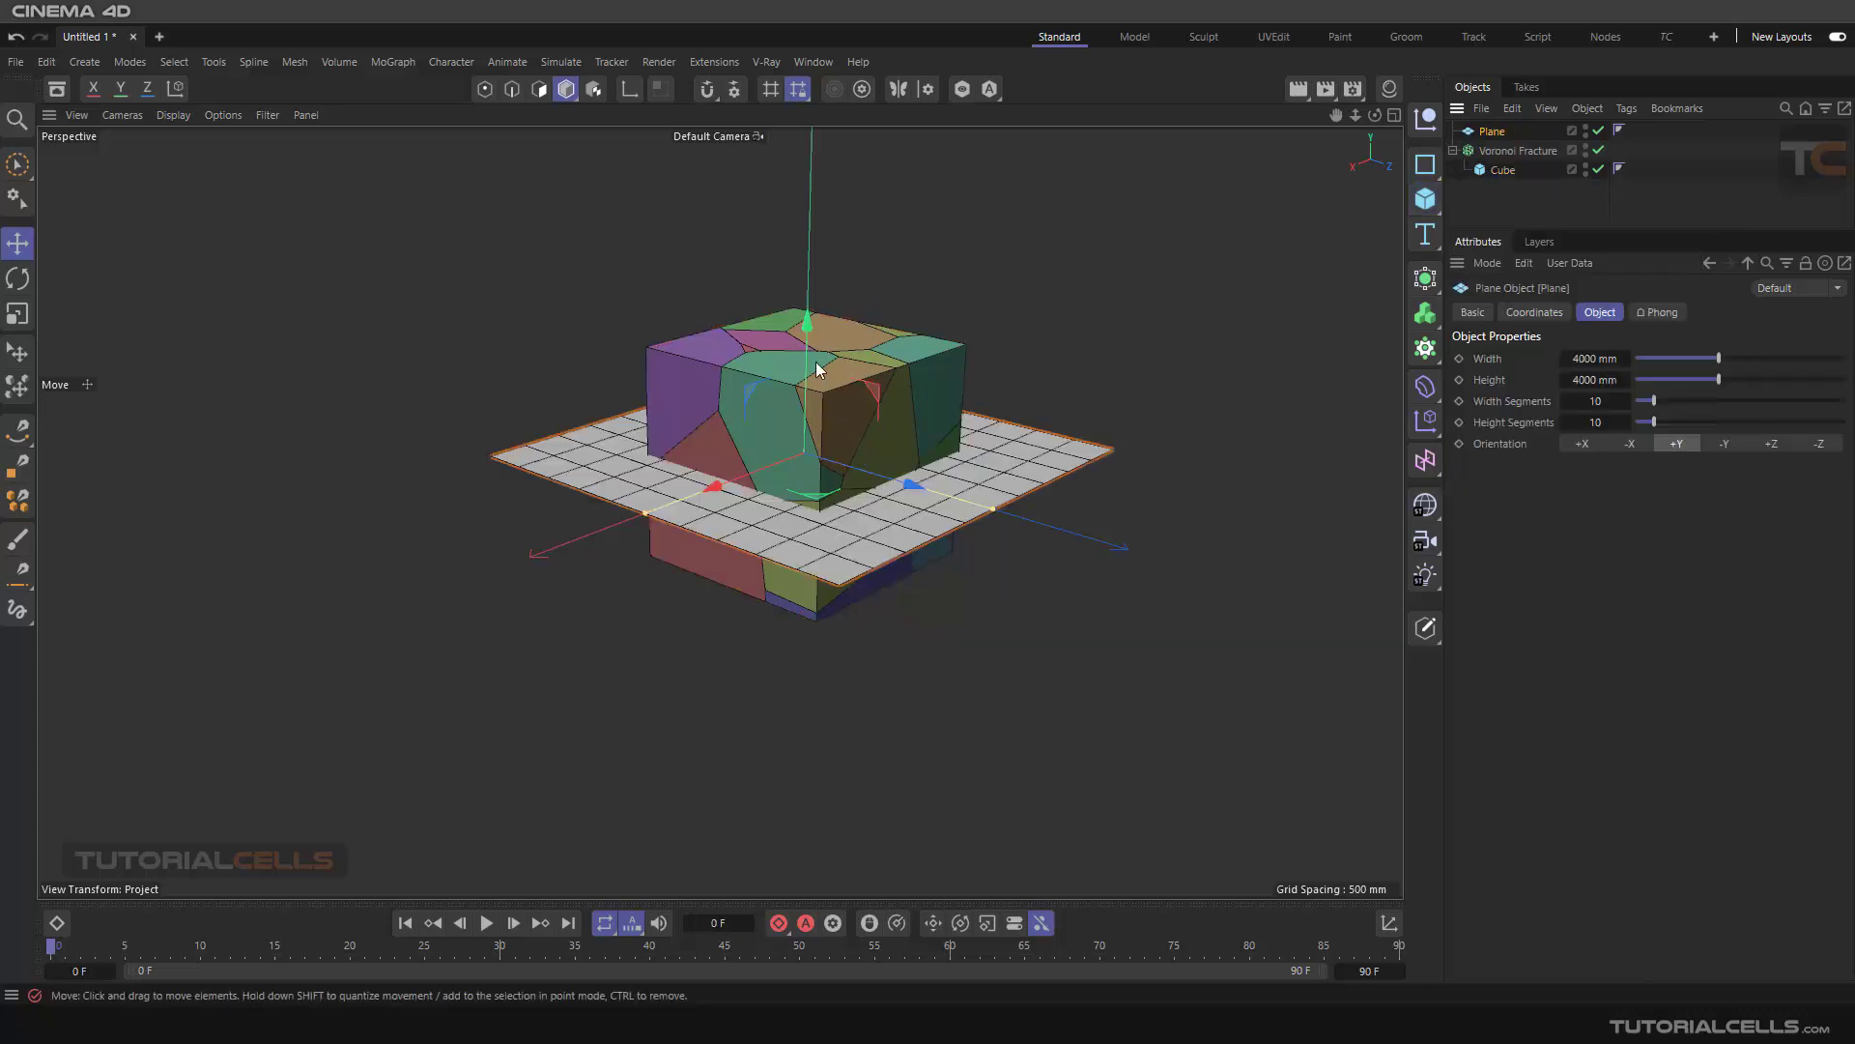
{"action": "left_click_drag", "start_coordinate": [803, 327], "coordinate": [781, 640]}
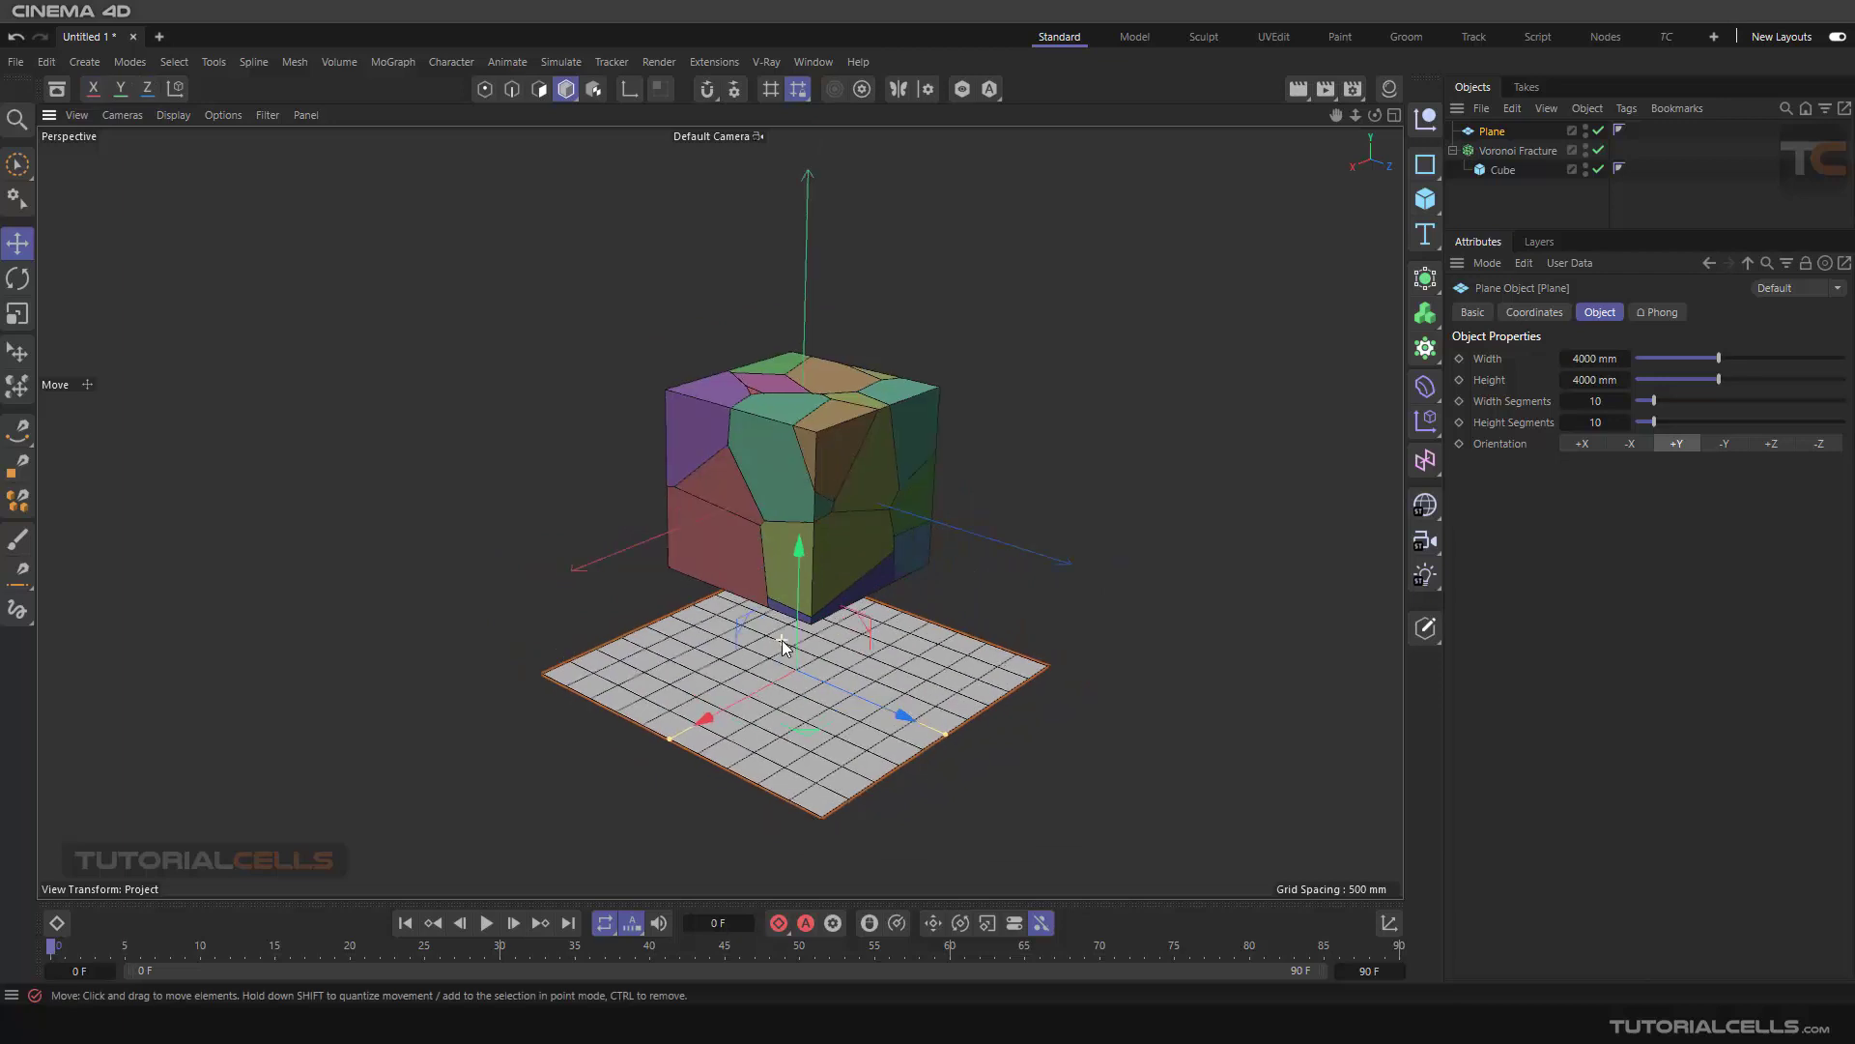
{"action": "scroll", "coordinate": [327, 373], "scroll_direction": "down", "scroll_amount": 2}
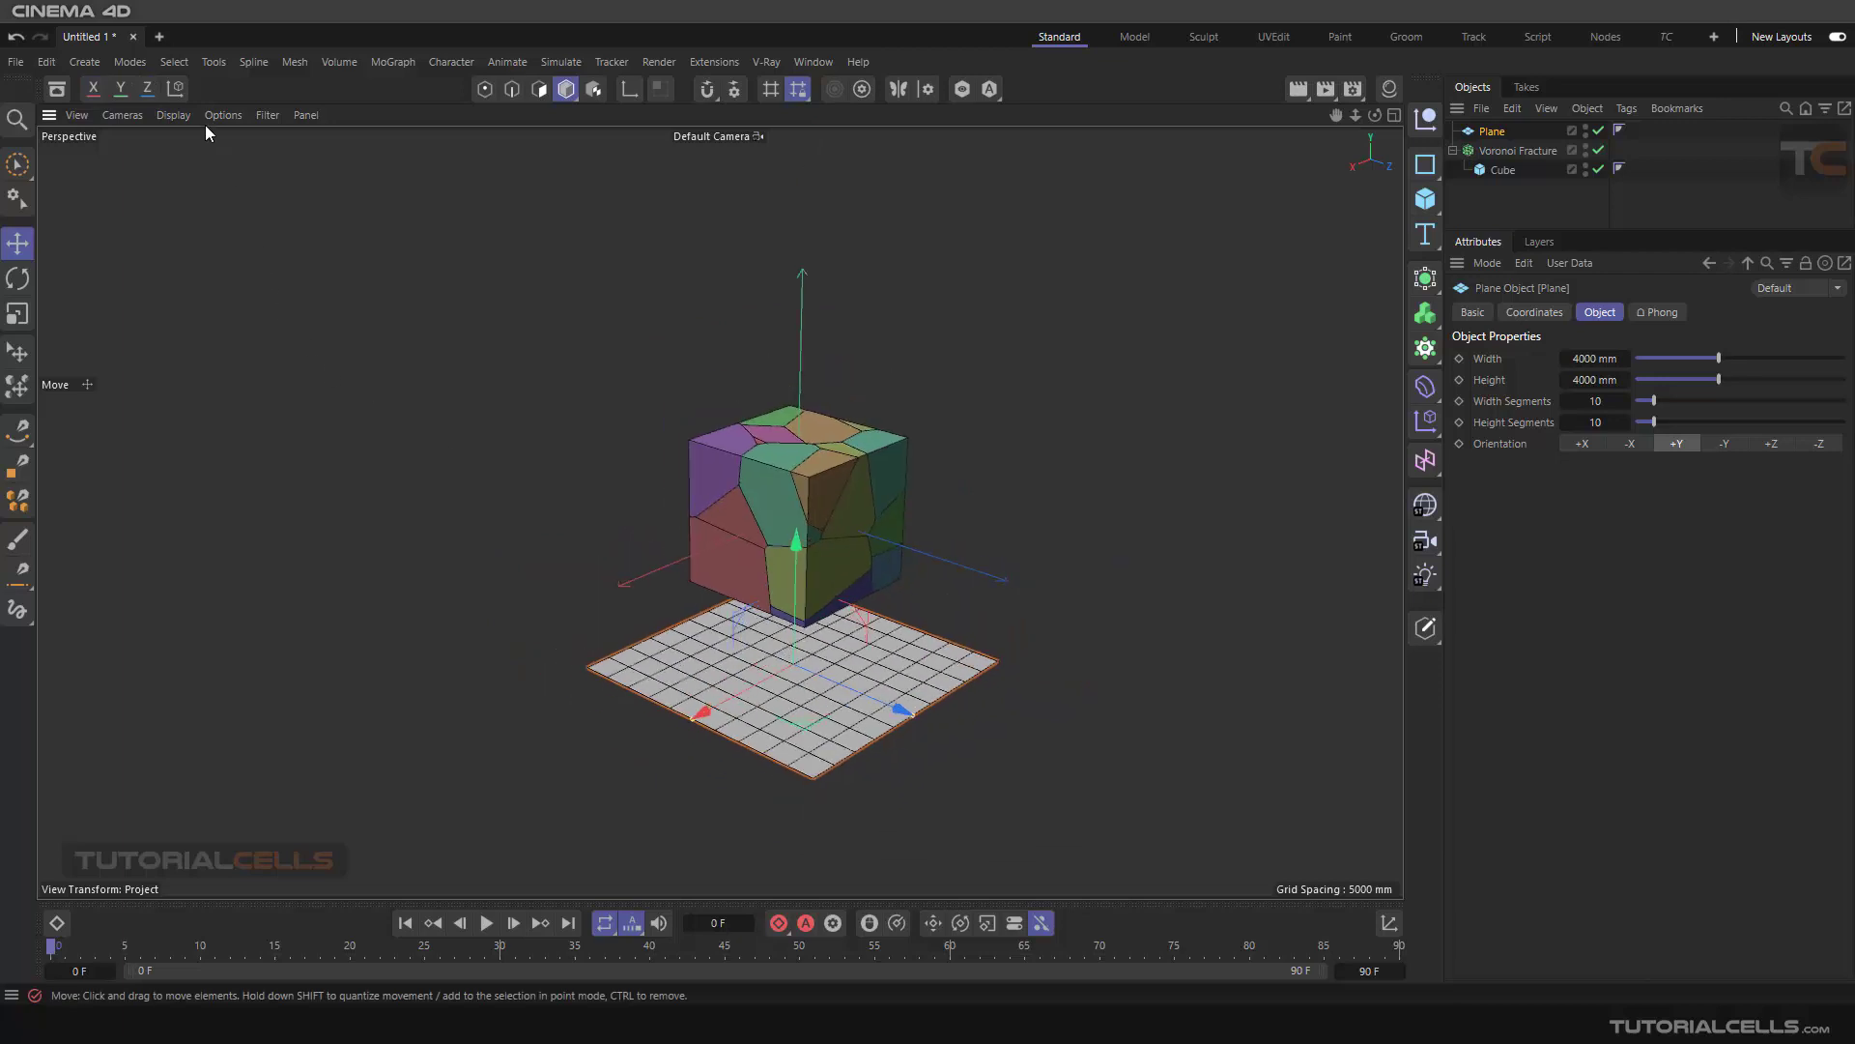
- Switch the viewport display to Gouraud Shading and scale the plane up to a ground surface about 31235 mm wide
{"action": "left_click", "coordinate": [174, 115]}
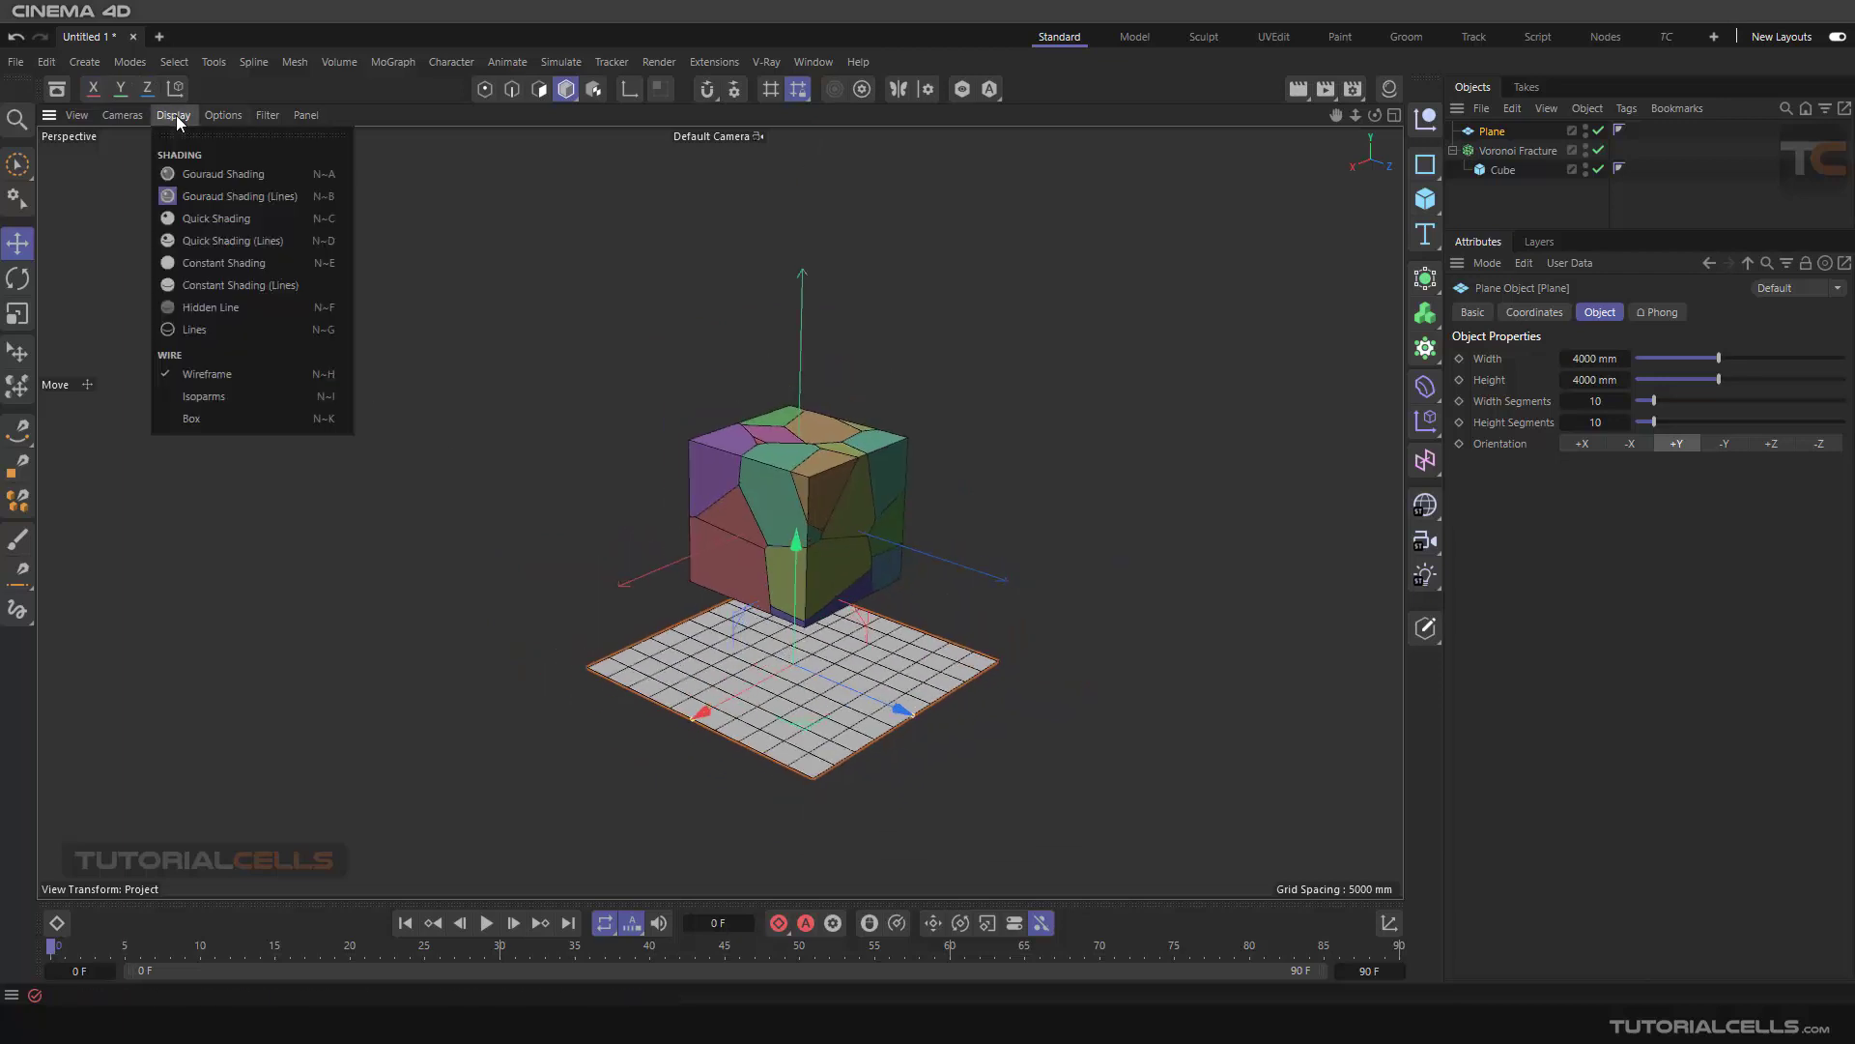
{"action": "left_click", "coordinate": [191, 170]}
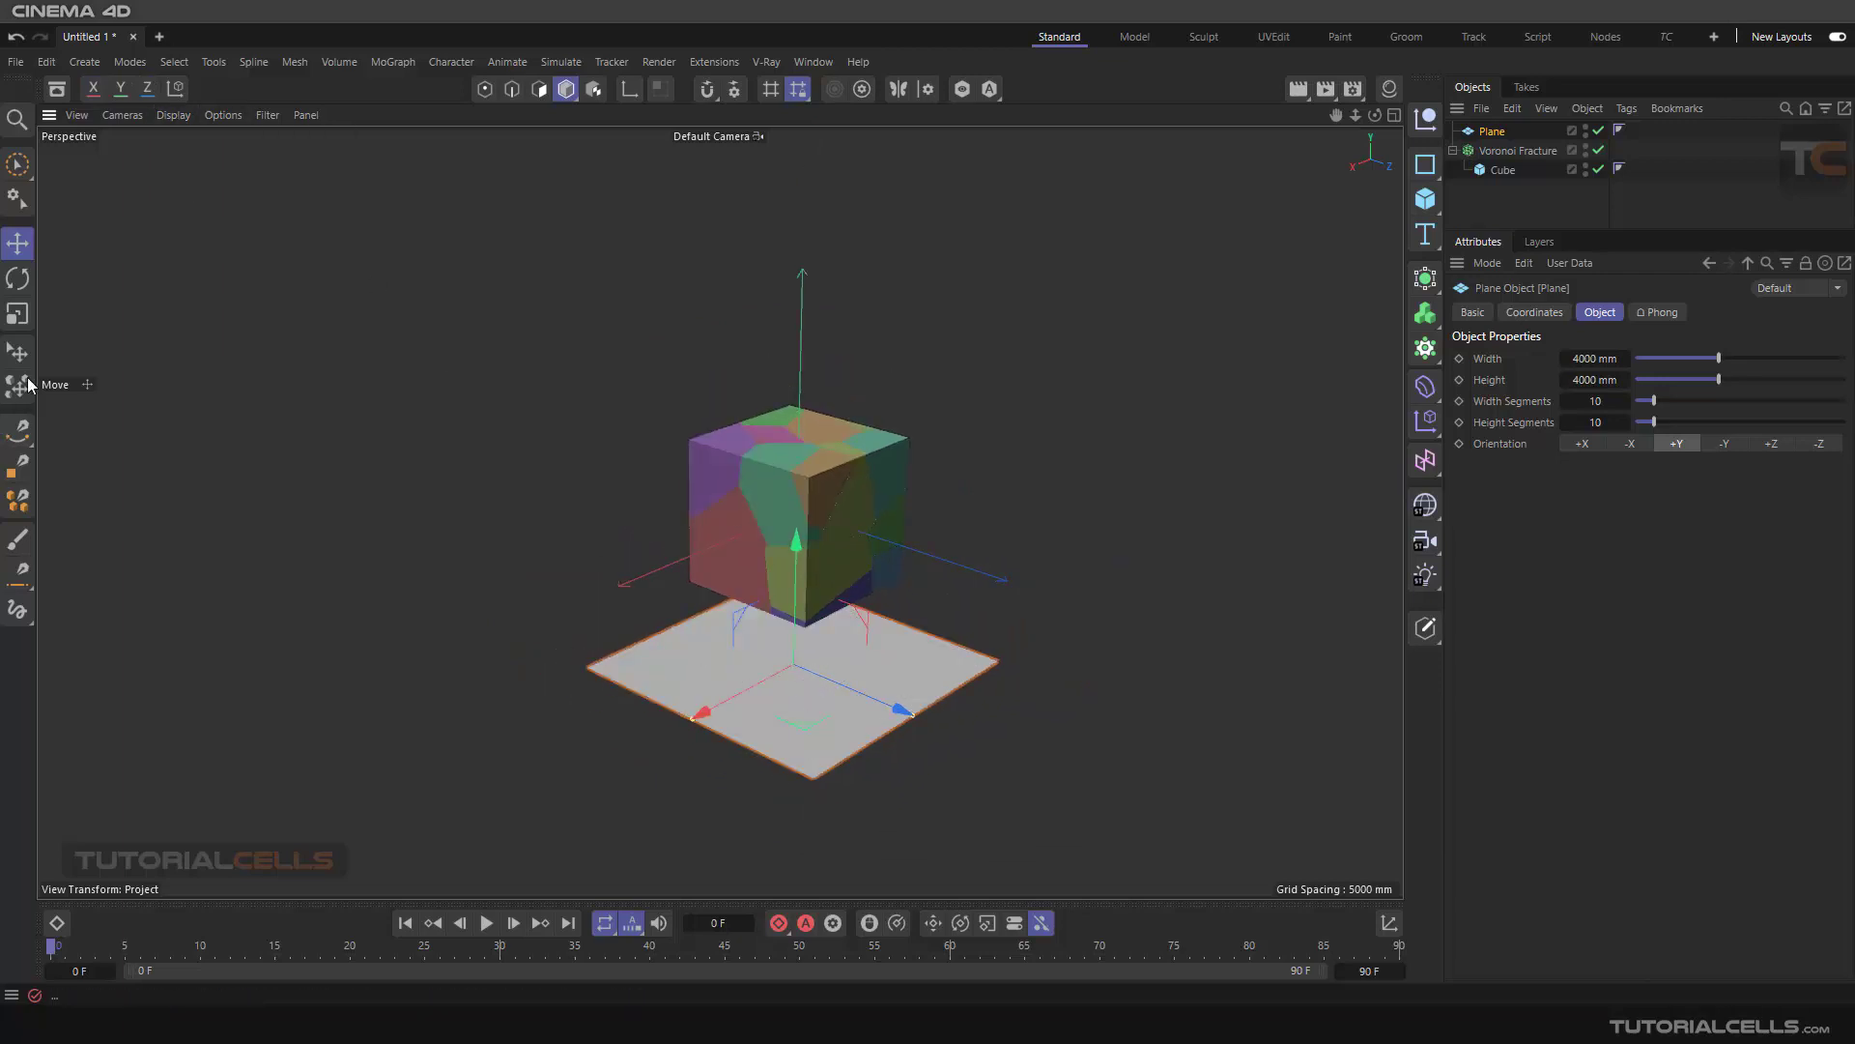
{"action": "left_click", "coordinate": [18, 314]}
{"action": "left_click_drag", "start_coordinate": [484, 331], "coordinate": [626, 290]}
{"action": "left_click_drag", "start_coordinate": [387, 502], "coordinate": [800, 212]}
{"action": "left_click_drag", "start_coordinate": [435, 384], "coordinate": [819, 309]}
{"action": "scroll", "coordinate": [826, 411], "scroll_direction": "down", "scroll_amount": 5}
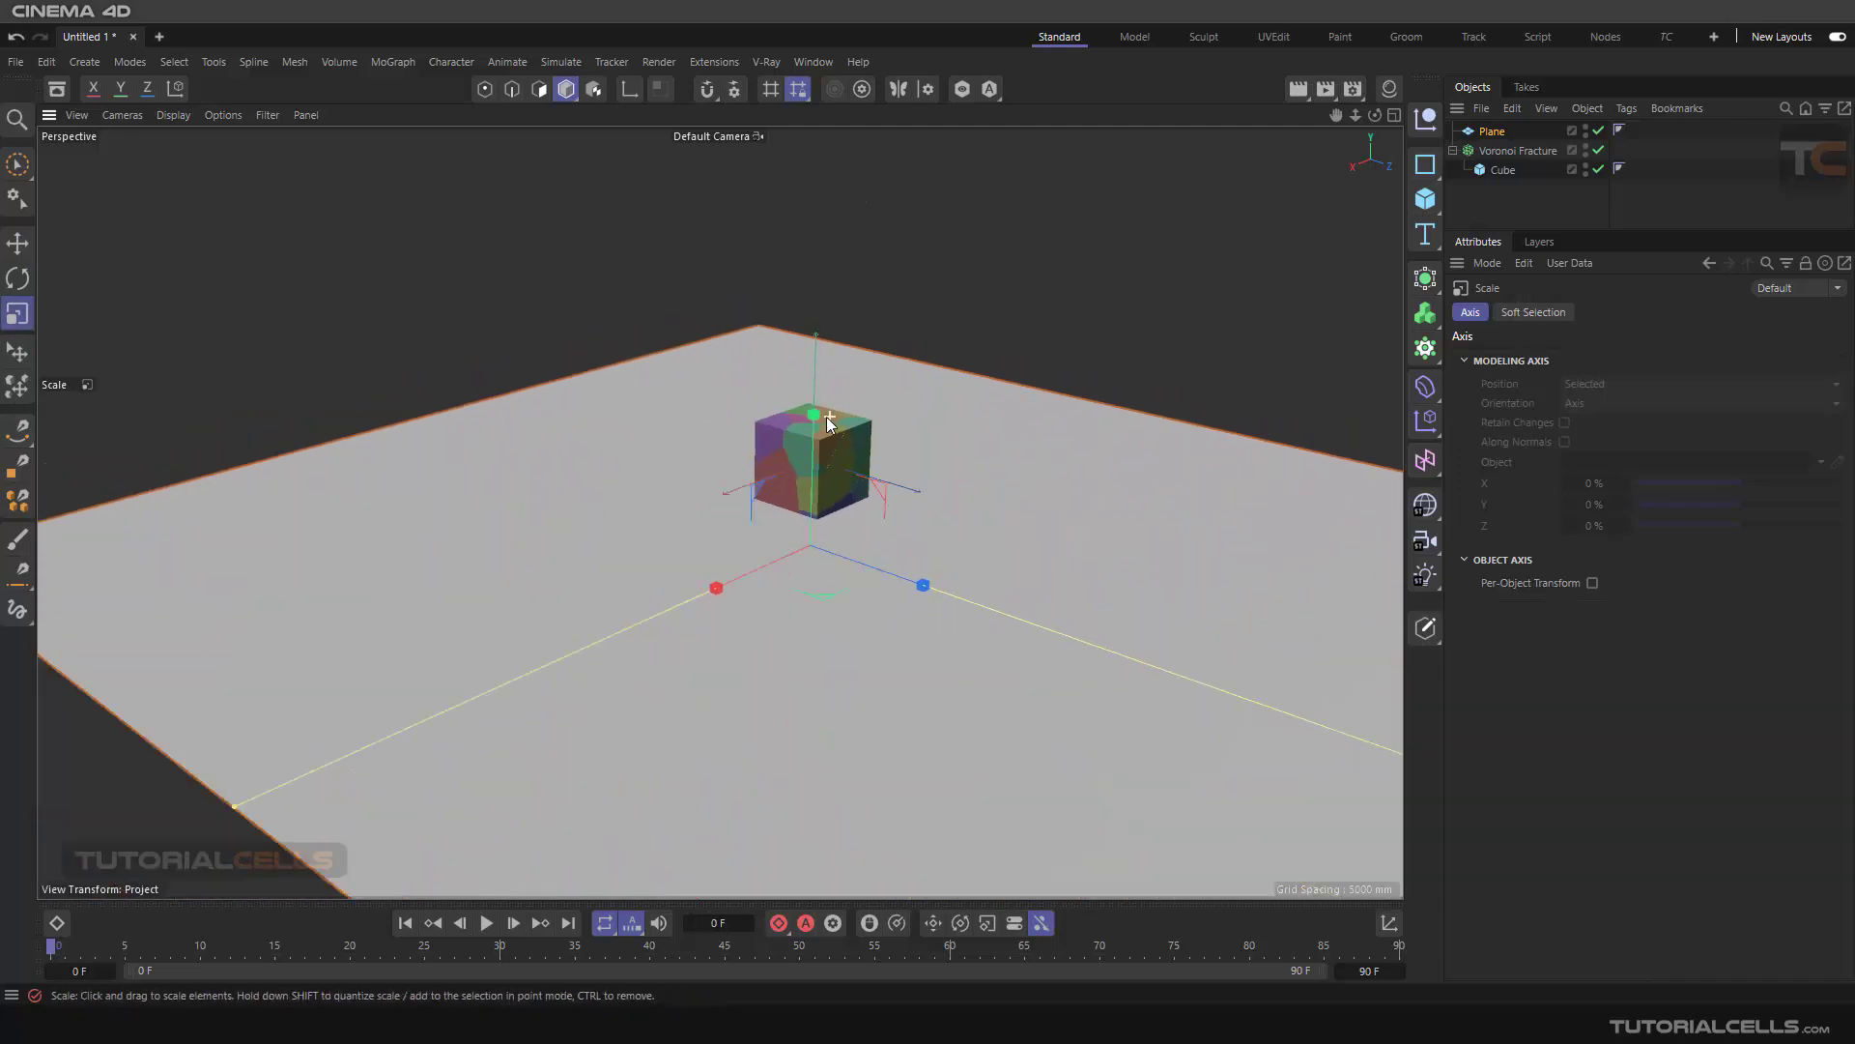
- Move the enlarged plane further down to leave a falling distance beneath the cube
{"action": "left_click", "coordinate": [28, 242]}
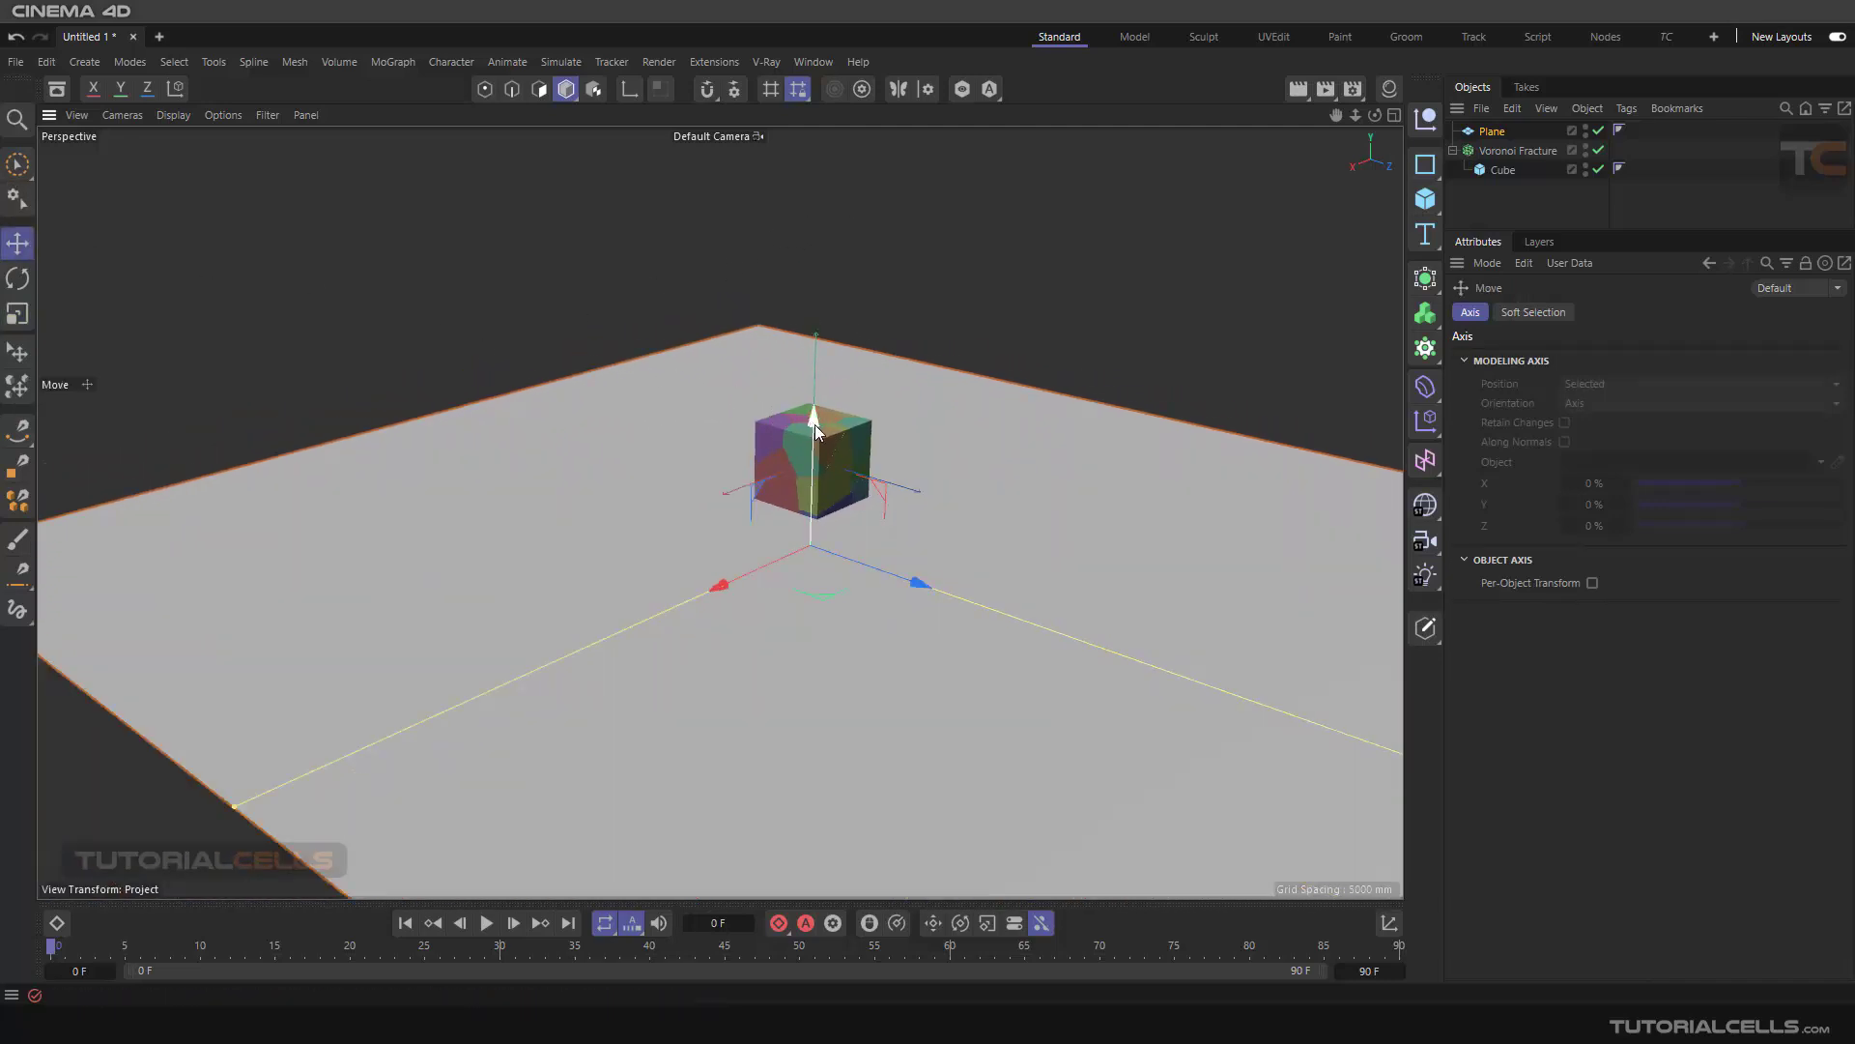
{"action": "left_click_drag", "start_coordinate": [815, 418], "coordinate": [918, 584]}
{"action": "scroll", "coordinate": [925, 580], "scroll_direction": "up", "scroll_amount": 3}
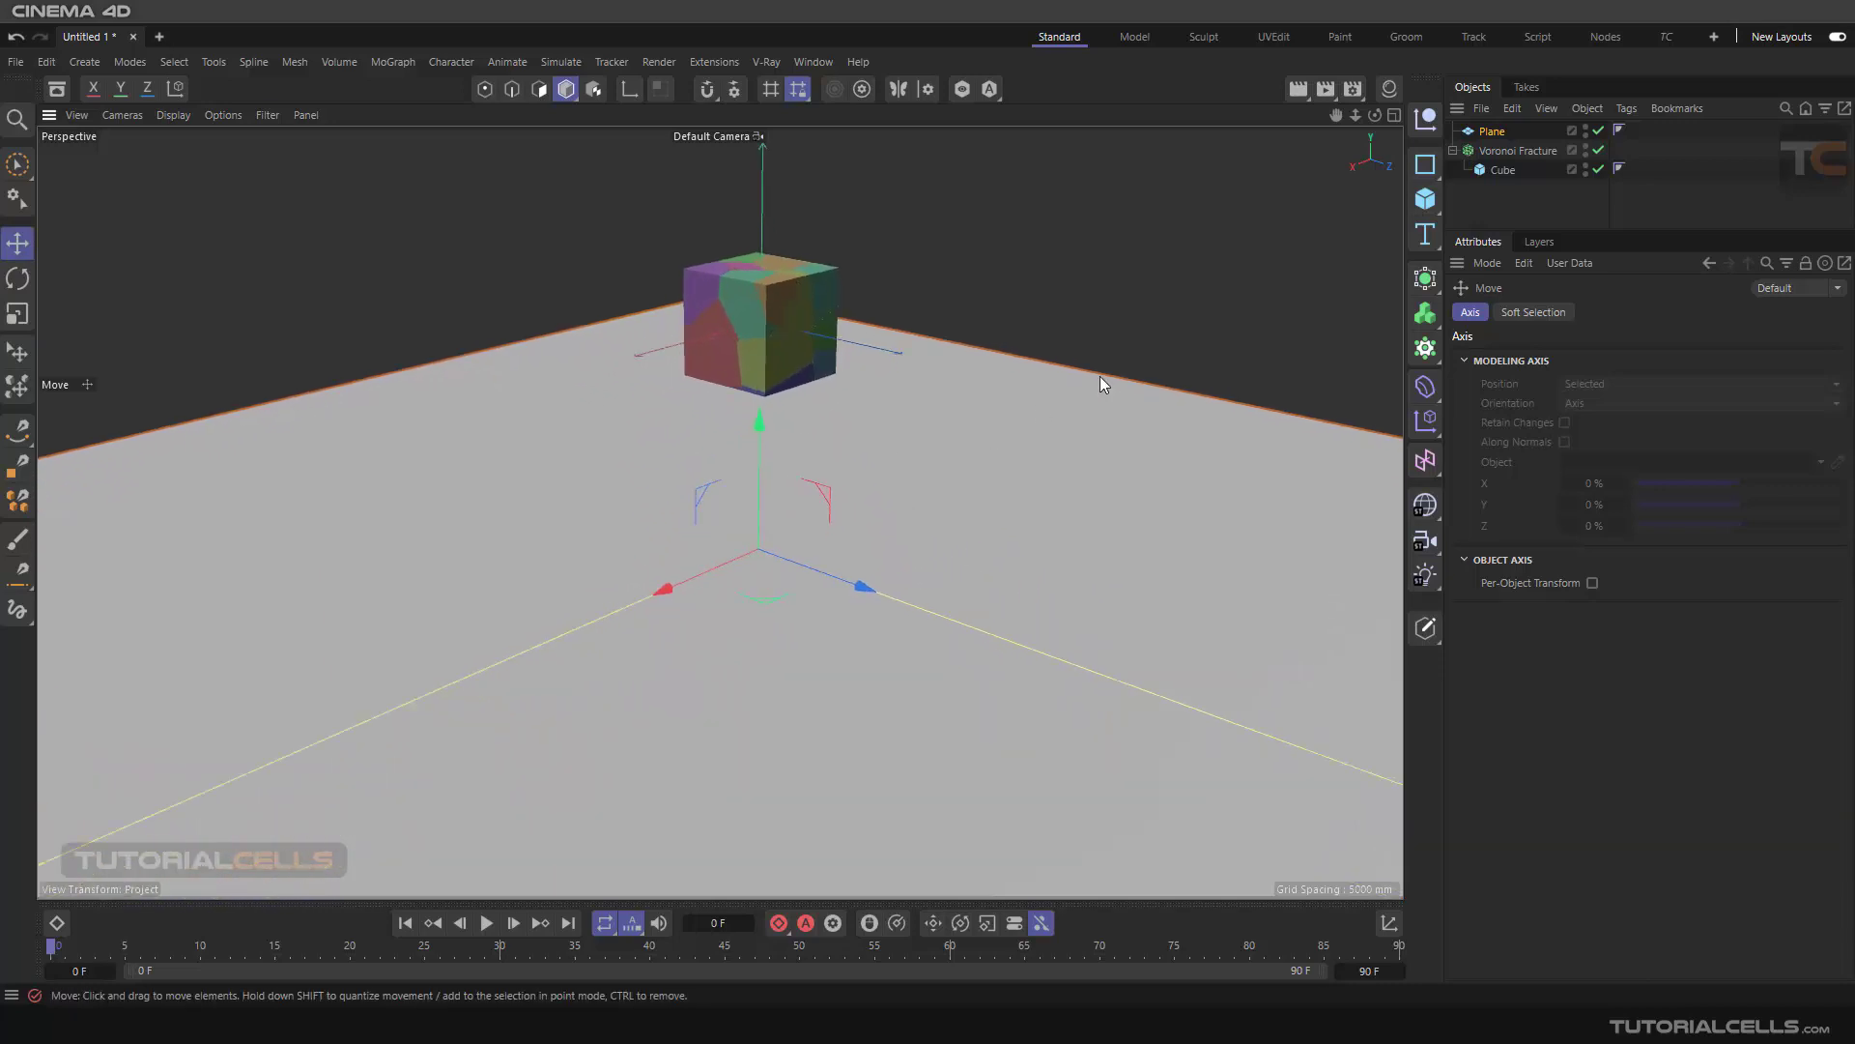
- Assign the dark material Mat to the ground plane
{"action": "left_click", "coordinate": [1390, 88]}
{"action": "left_click_drag", "start_coordinate": [1150, 188], "coordinate": [1493, 131]}
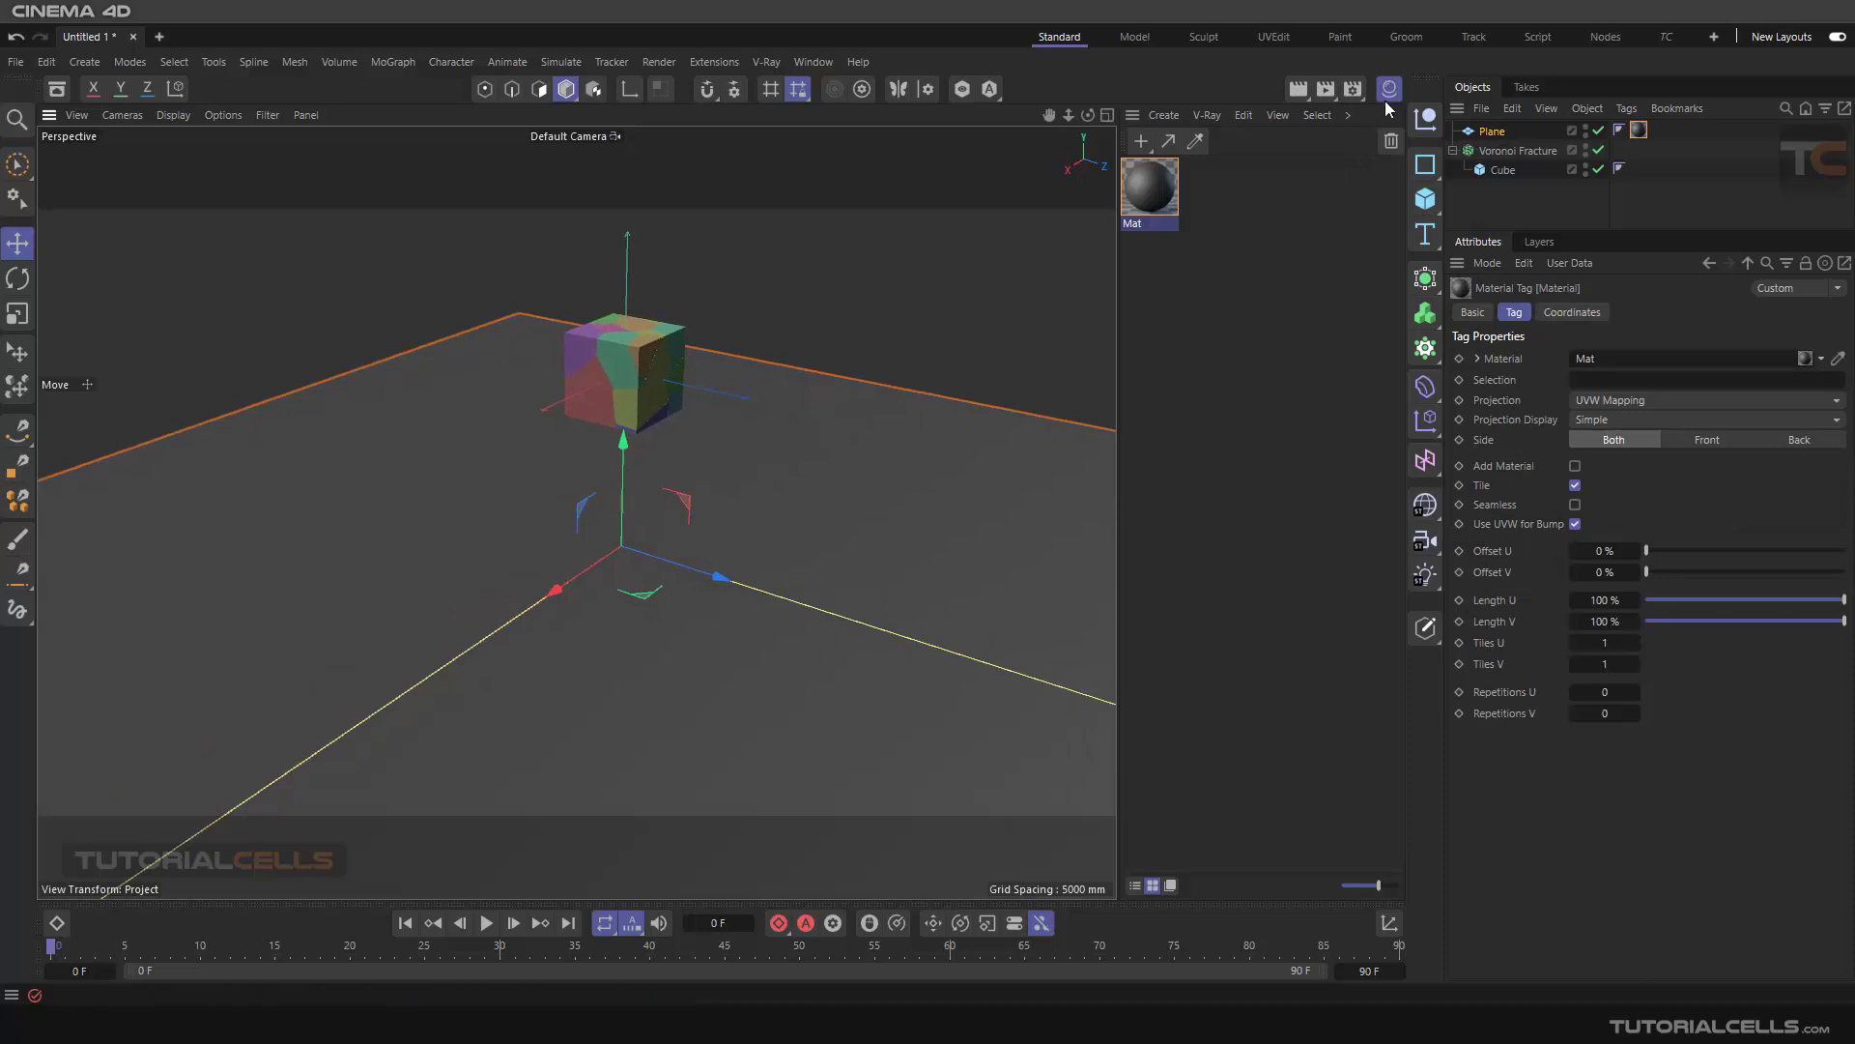
{"action": "left_click", "coordinate": [1388, 90]}
{"action": "left_click", "coordinate": [1046, 257]}
{"action": "mouse_move", "coordinate": [935, 454]}
{"action": "left_mouse_down", "text": "alt"}
{"action": "mouse_move", "coordinate": [892, 462]}
{"action": "mouse_move", "coordinate": [920, 470]}
{"action": "left_mouse_up", "text": "alt"}
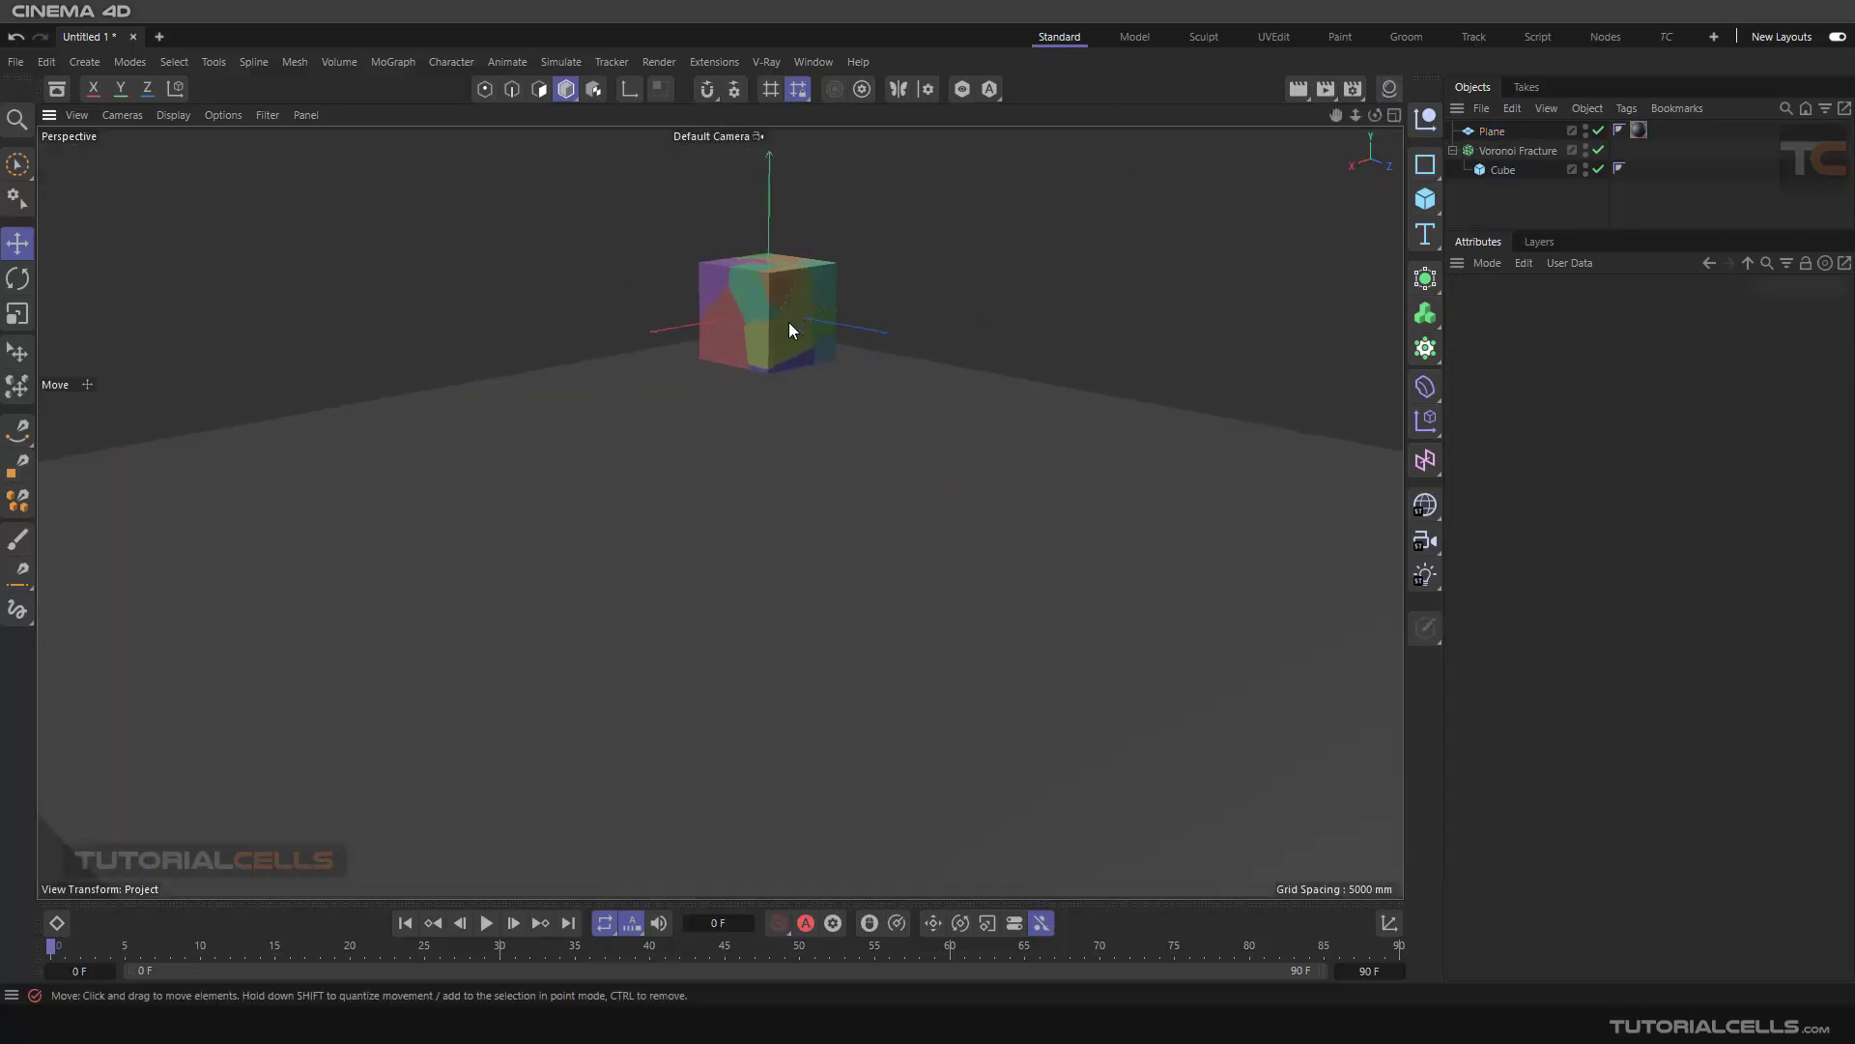
- Give the ground plane a Bullet Collider Body tag
{"action": "left_click", "coordinate": [819, 553]}
{"action": "left_click_drag", "start_coordinate": [833, 561], "coordinate": [802, 498], "text": "alt"}
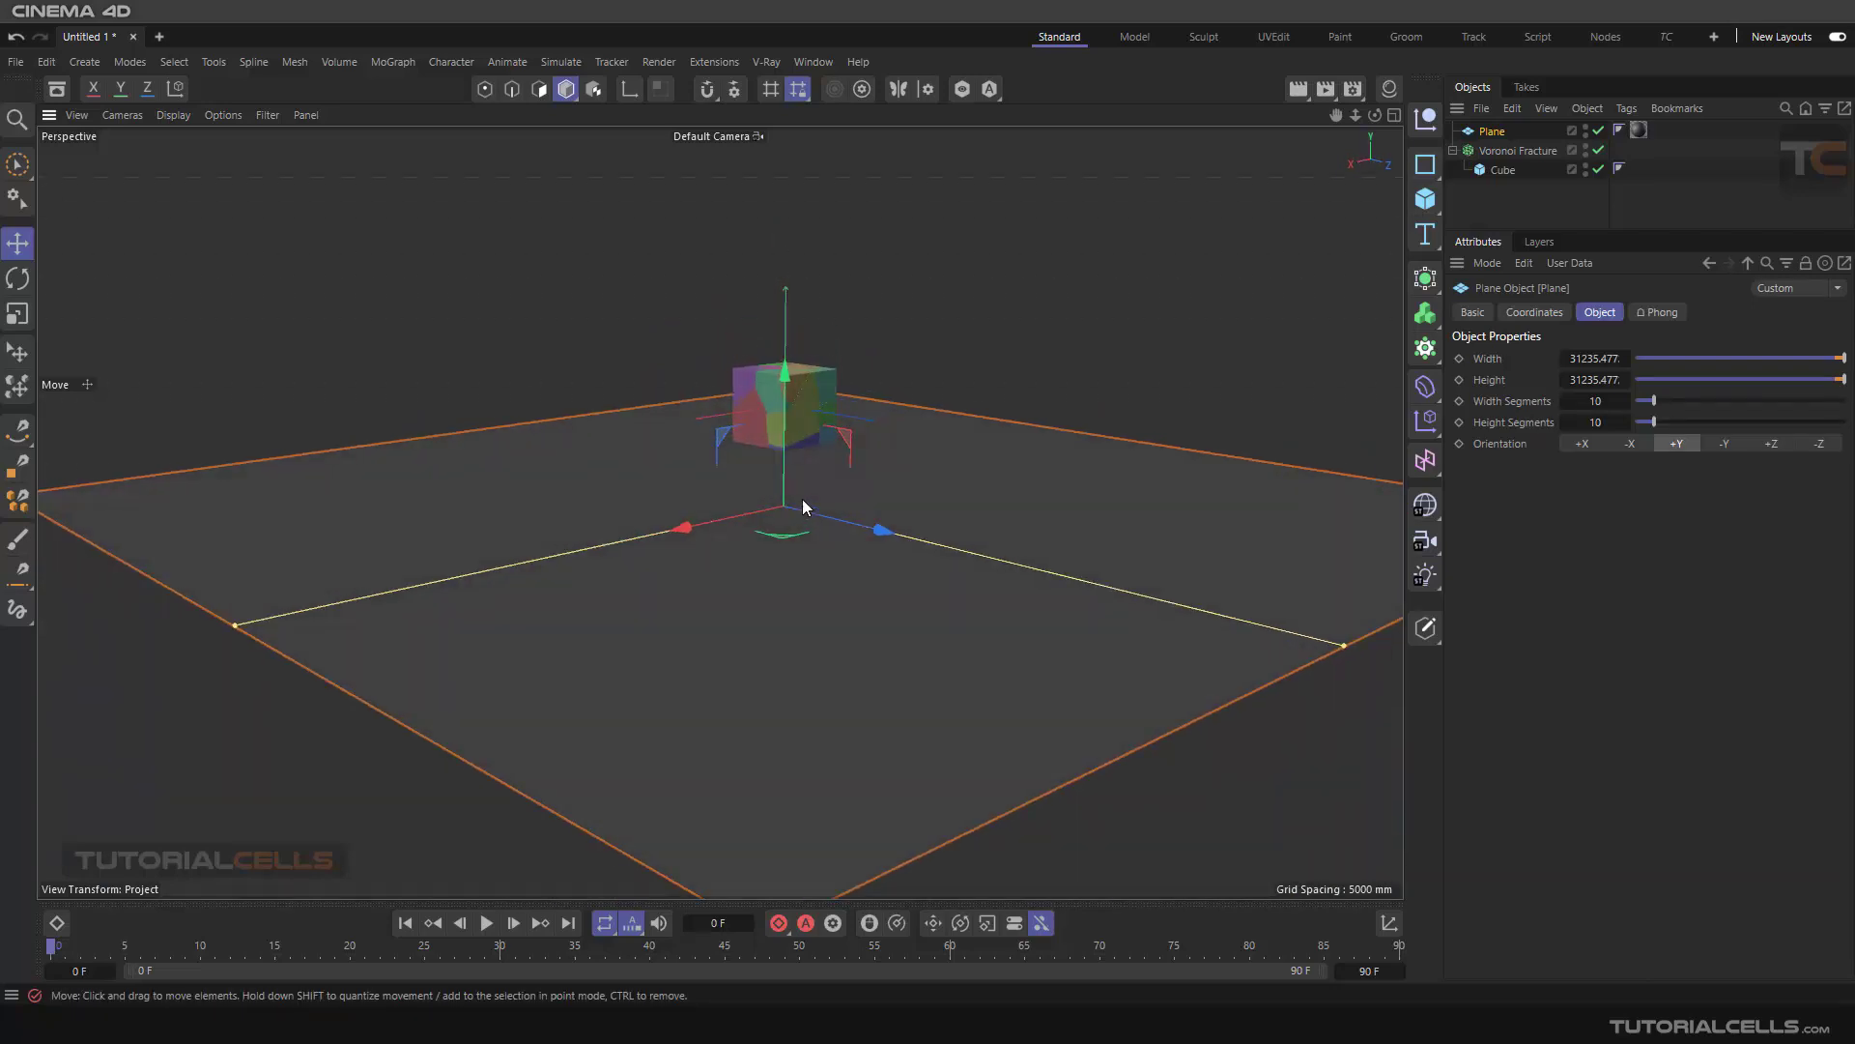
{"action": "scroll", "coordinate": [777, 408], "scroll_direction": "up", "scroll_amount": 5}
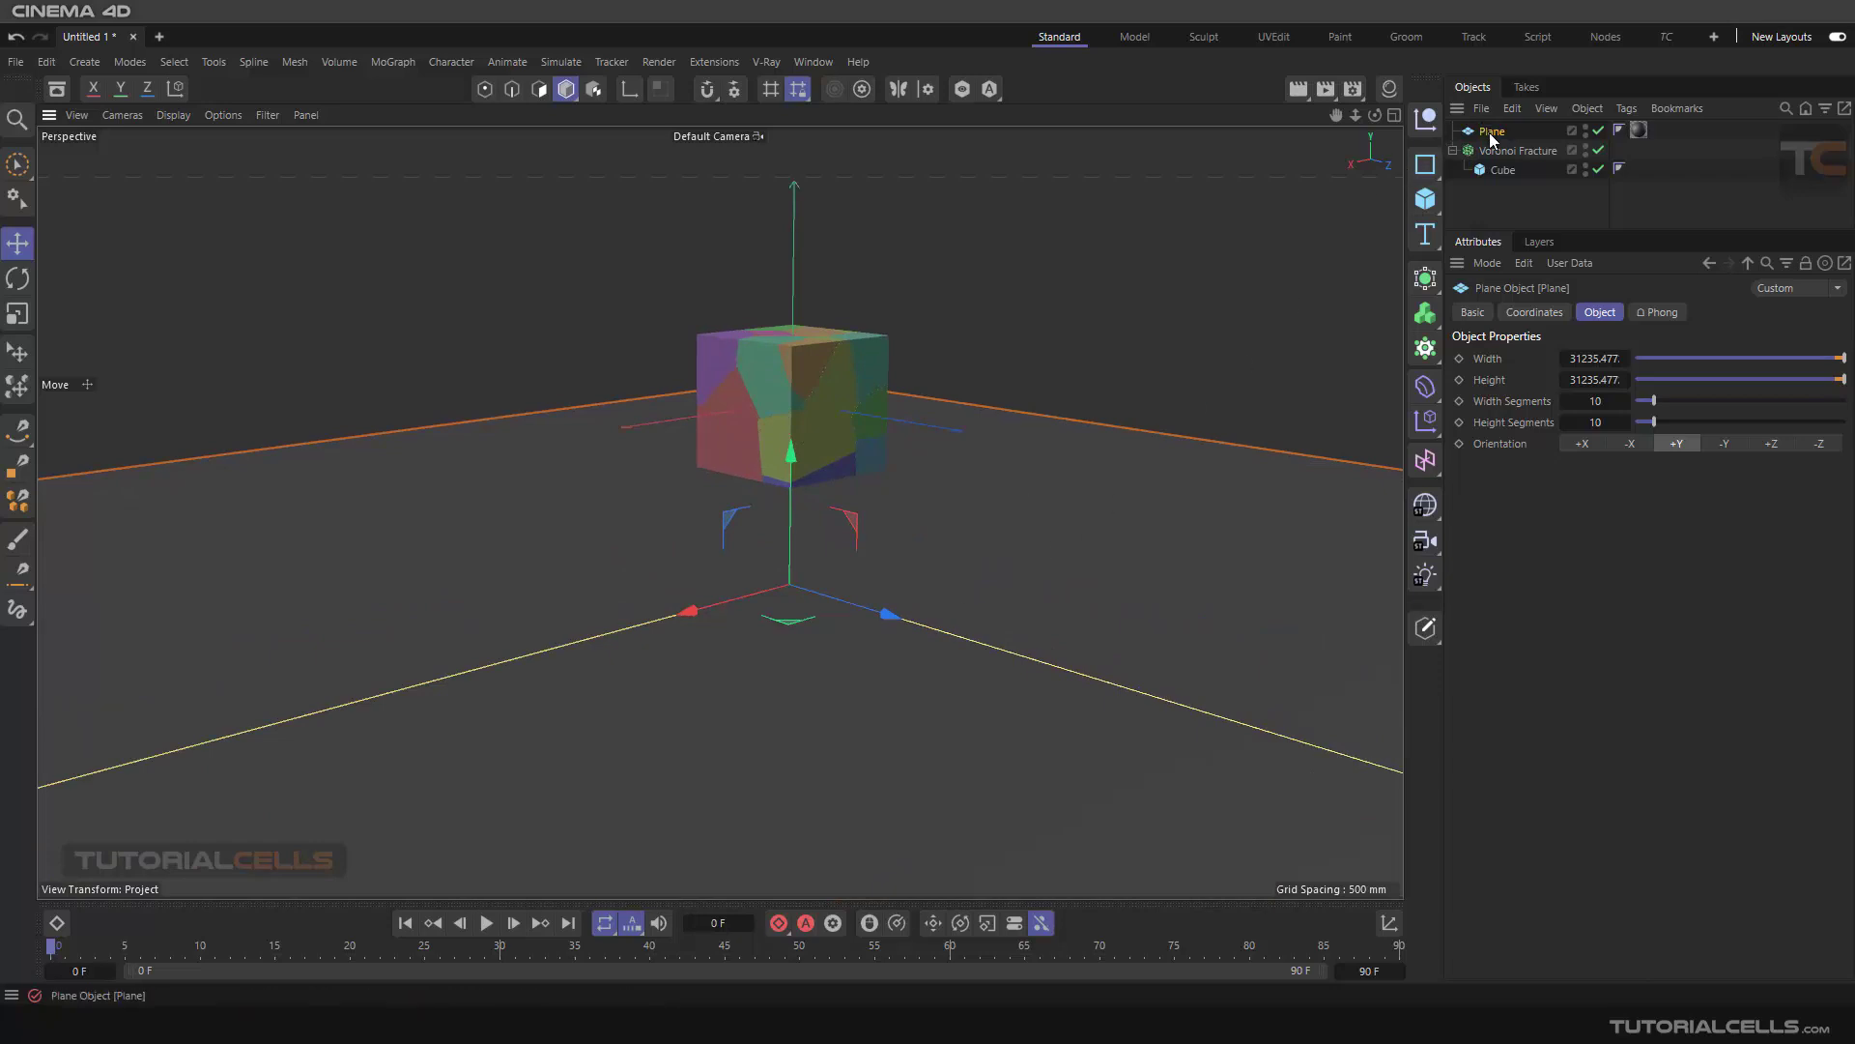
{"action": "left_click", "coordinate": [1623, 108]}
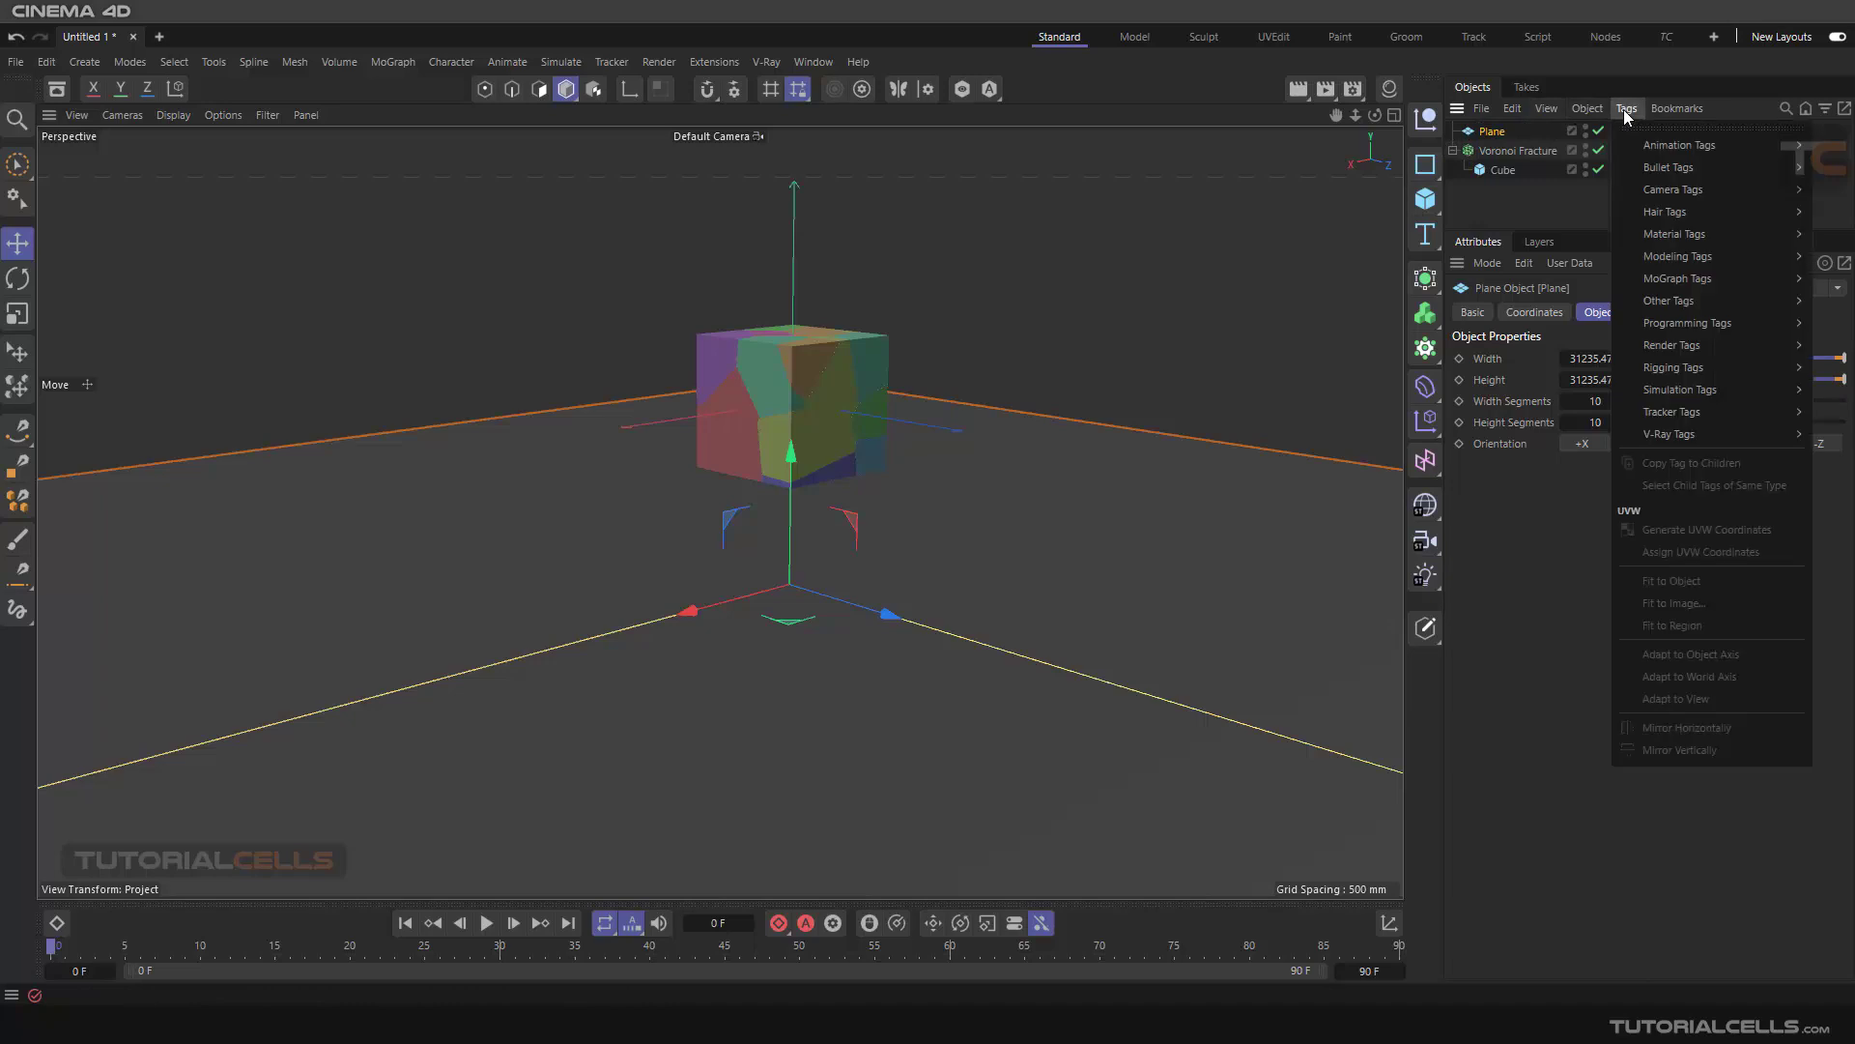
{"action": "mouse_move", "coordinate": [1661, 166]}
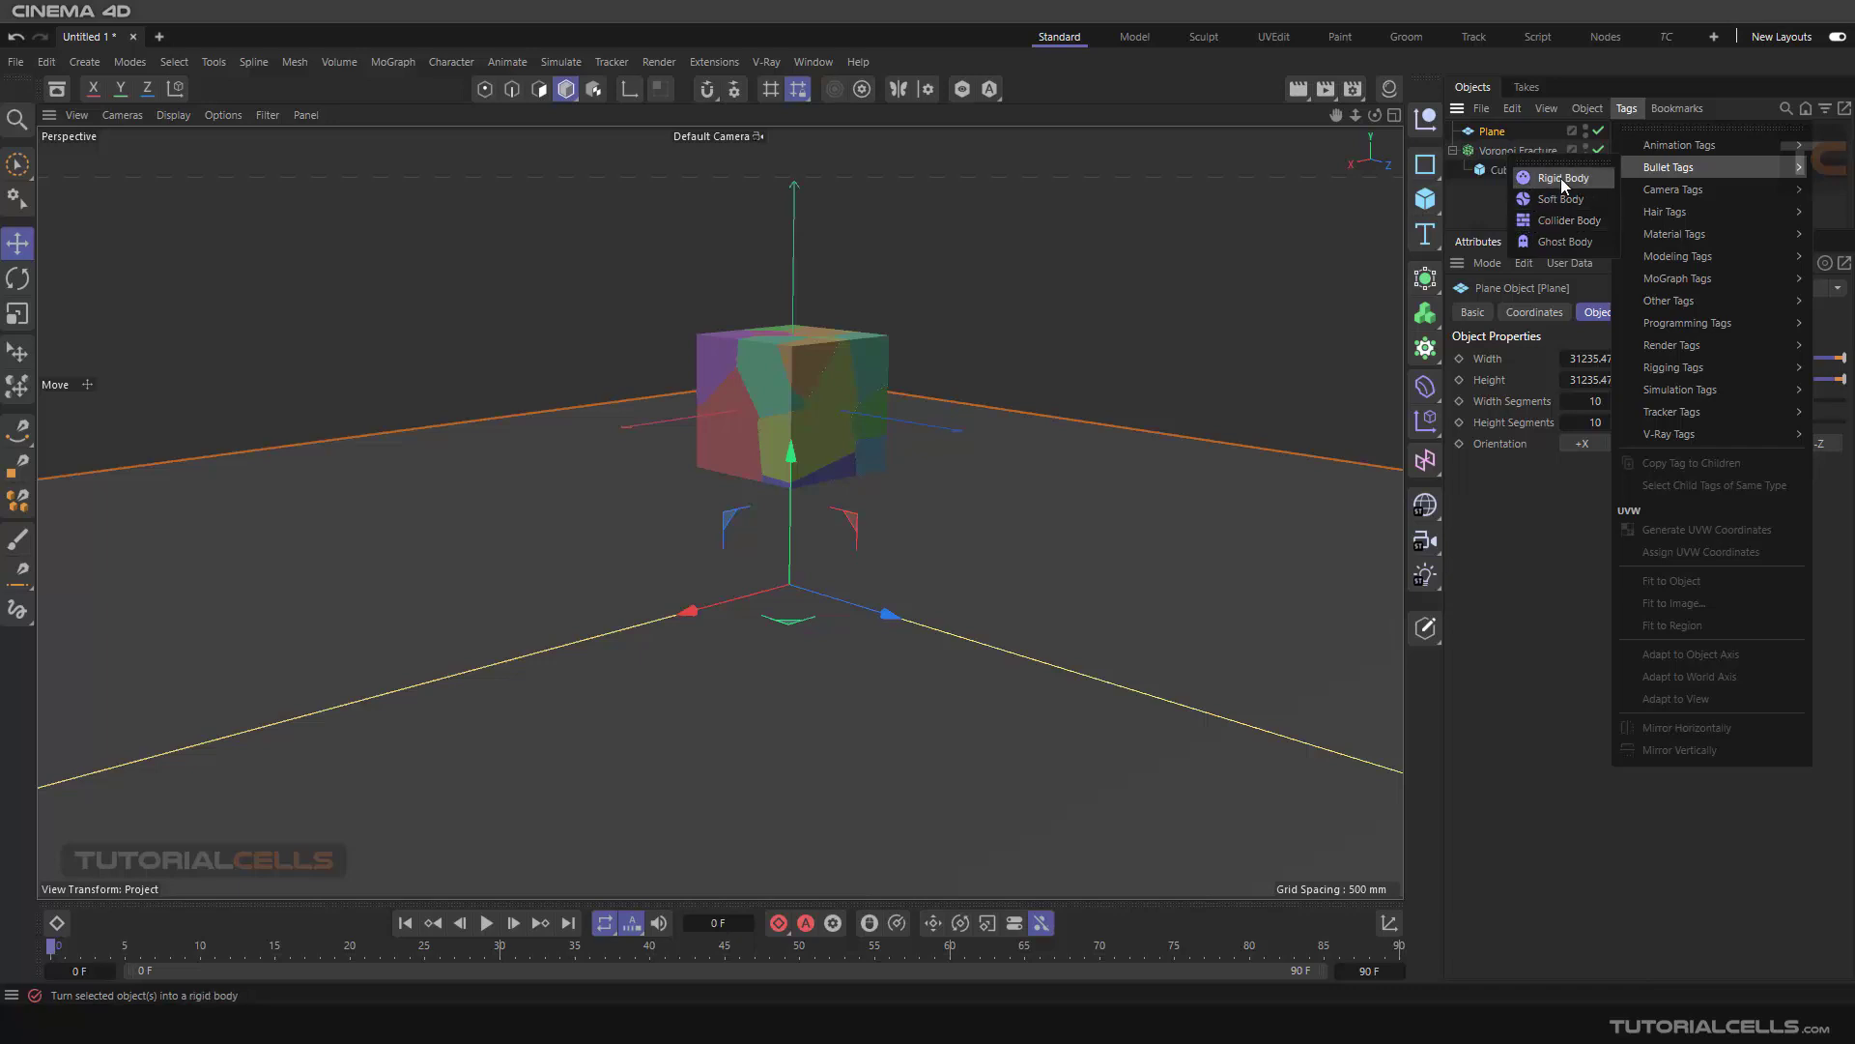
{"action": "left_click", "coordinate": [1557, 221]}
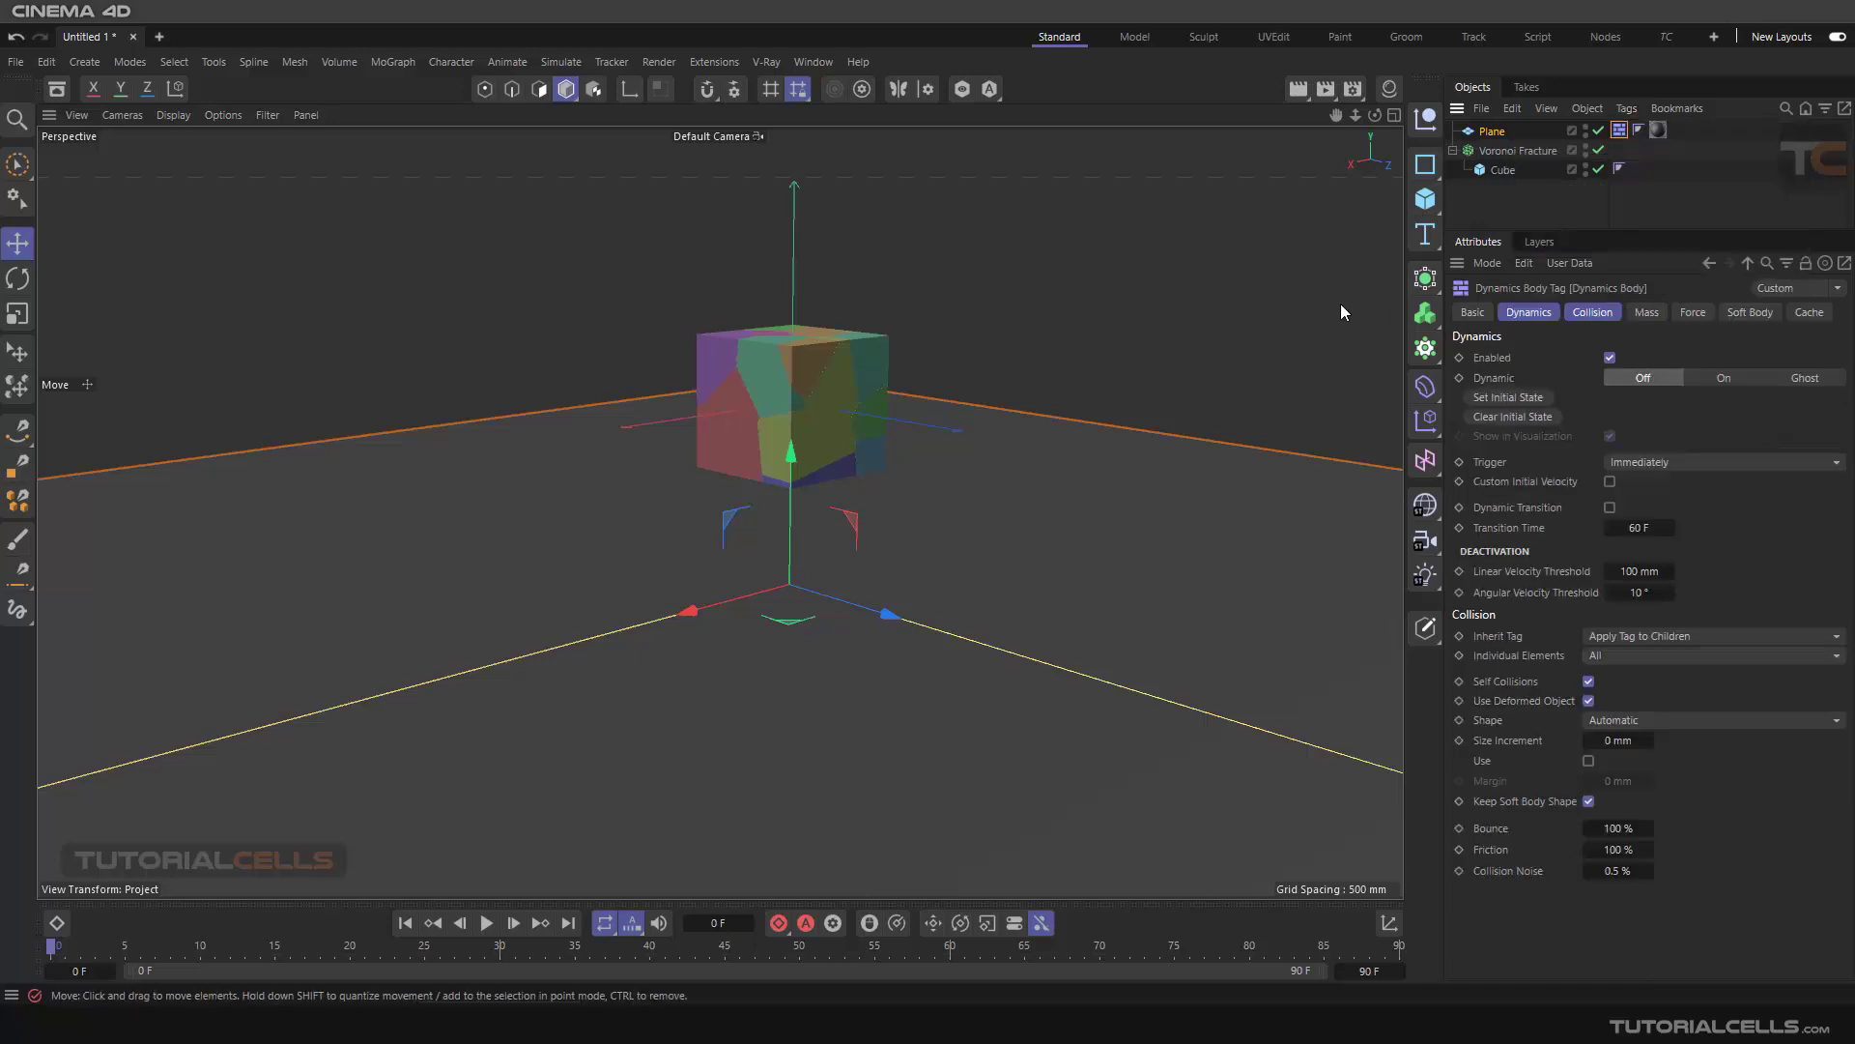
- Give the Voronoi Fracture object a Bullet Rigid Body tag
{"action": "left_click", "coordinate": [1531, 152]}
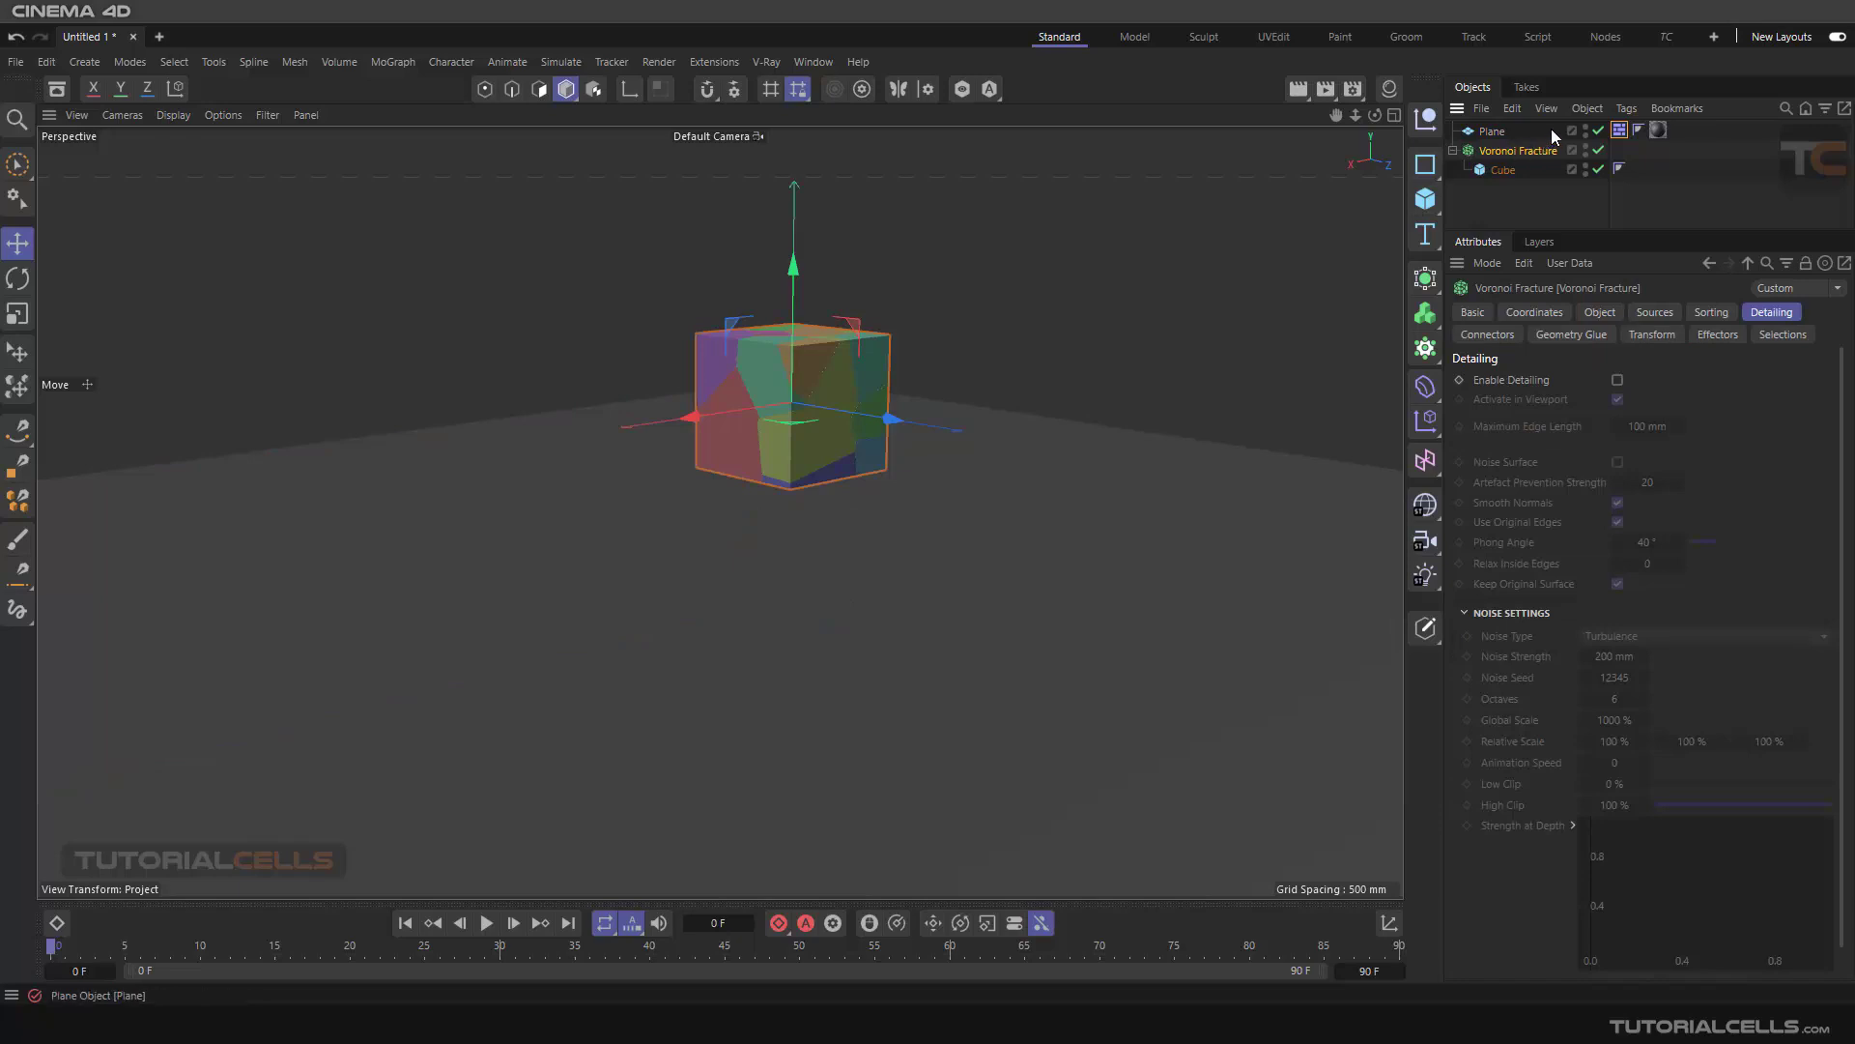
{"action": "left_click", "coordinate": [1627, 109]}
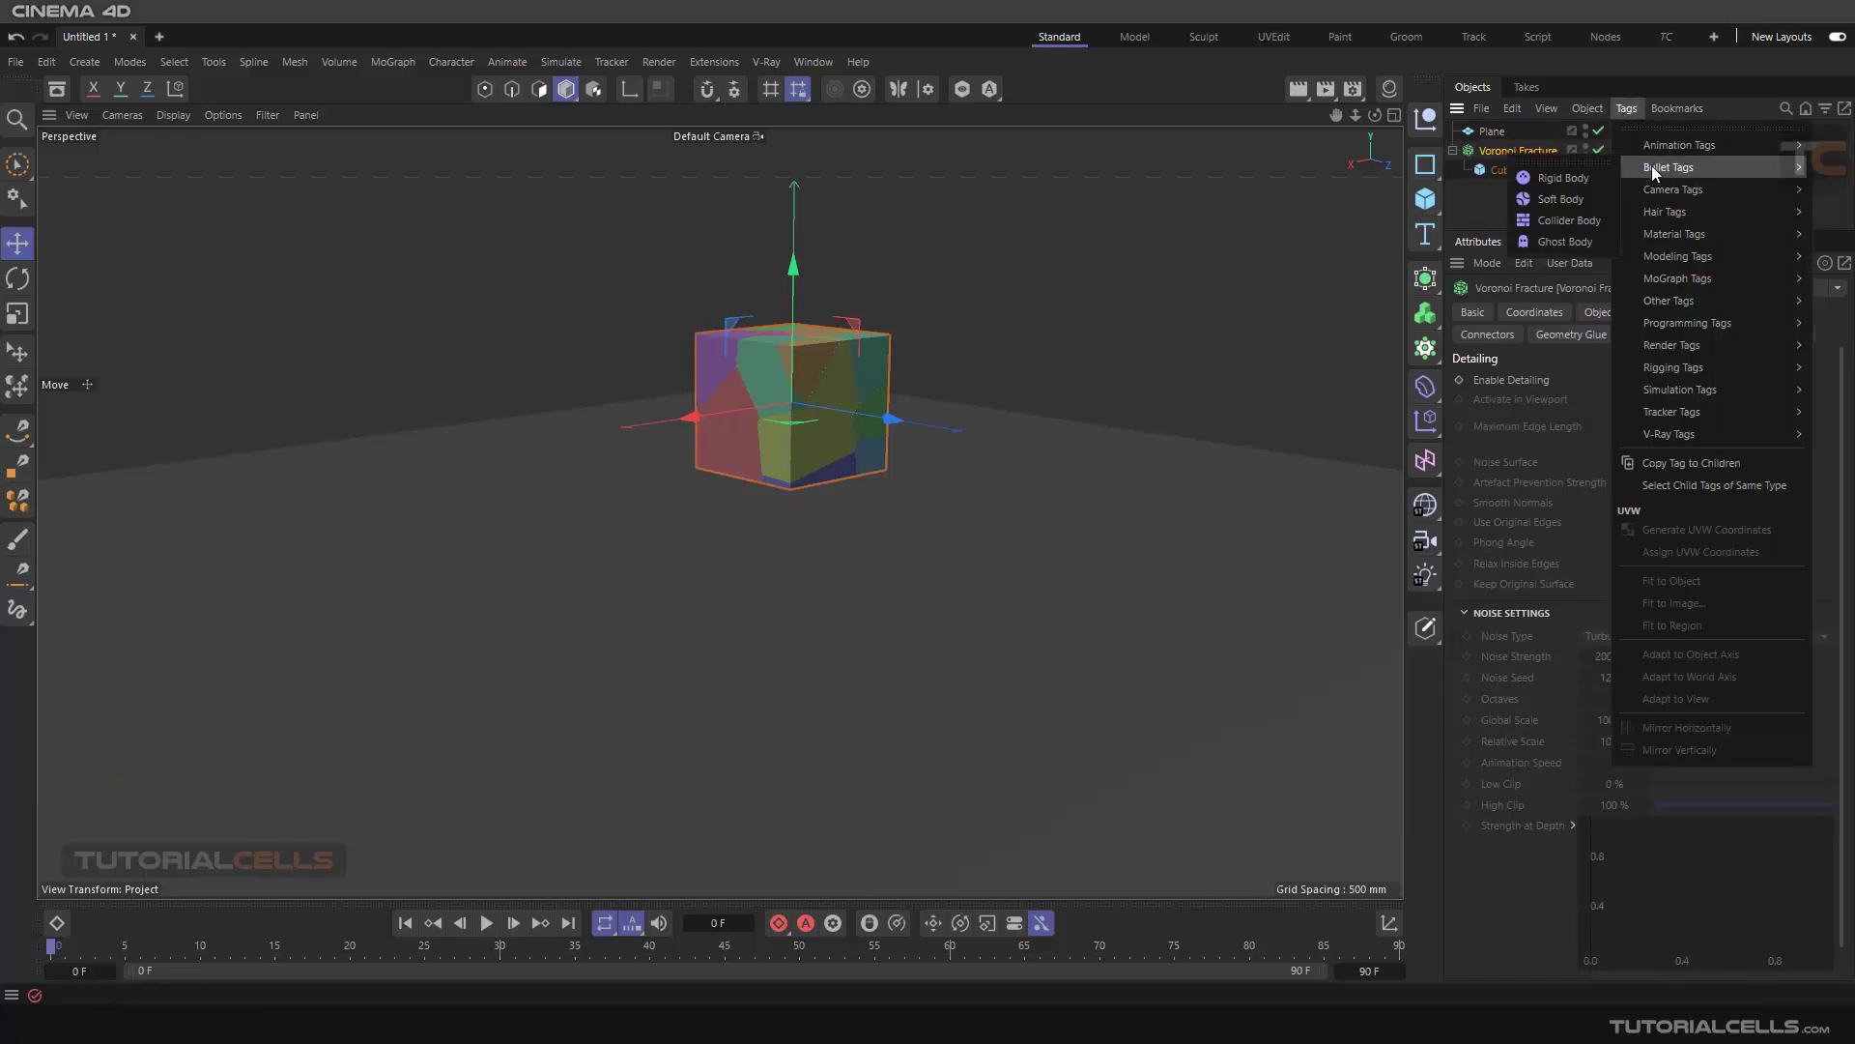
{"action": "left_click", "coordinate": [1557, 177]}
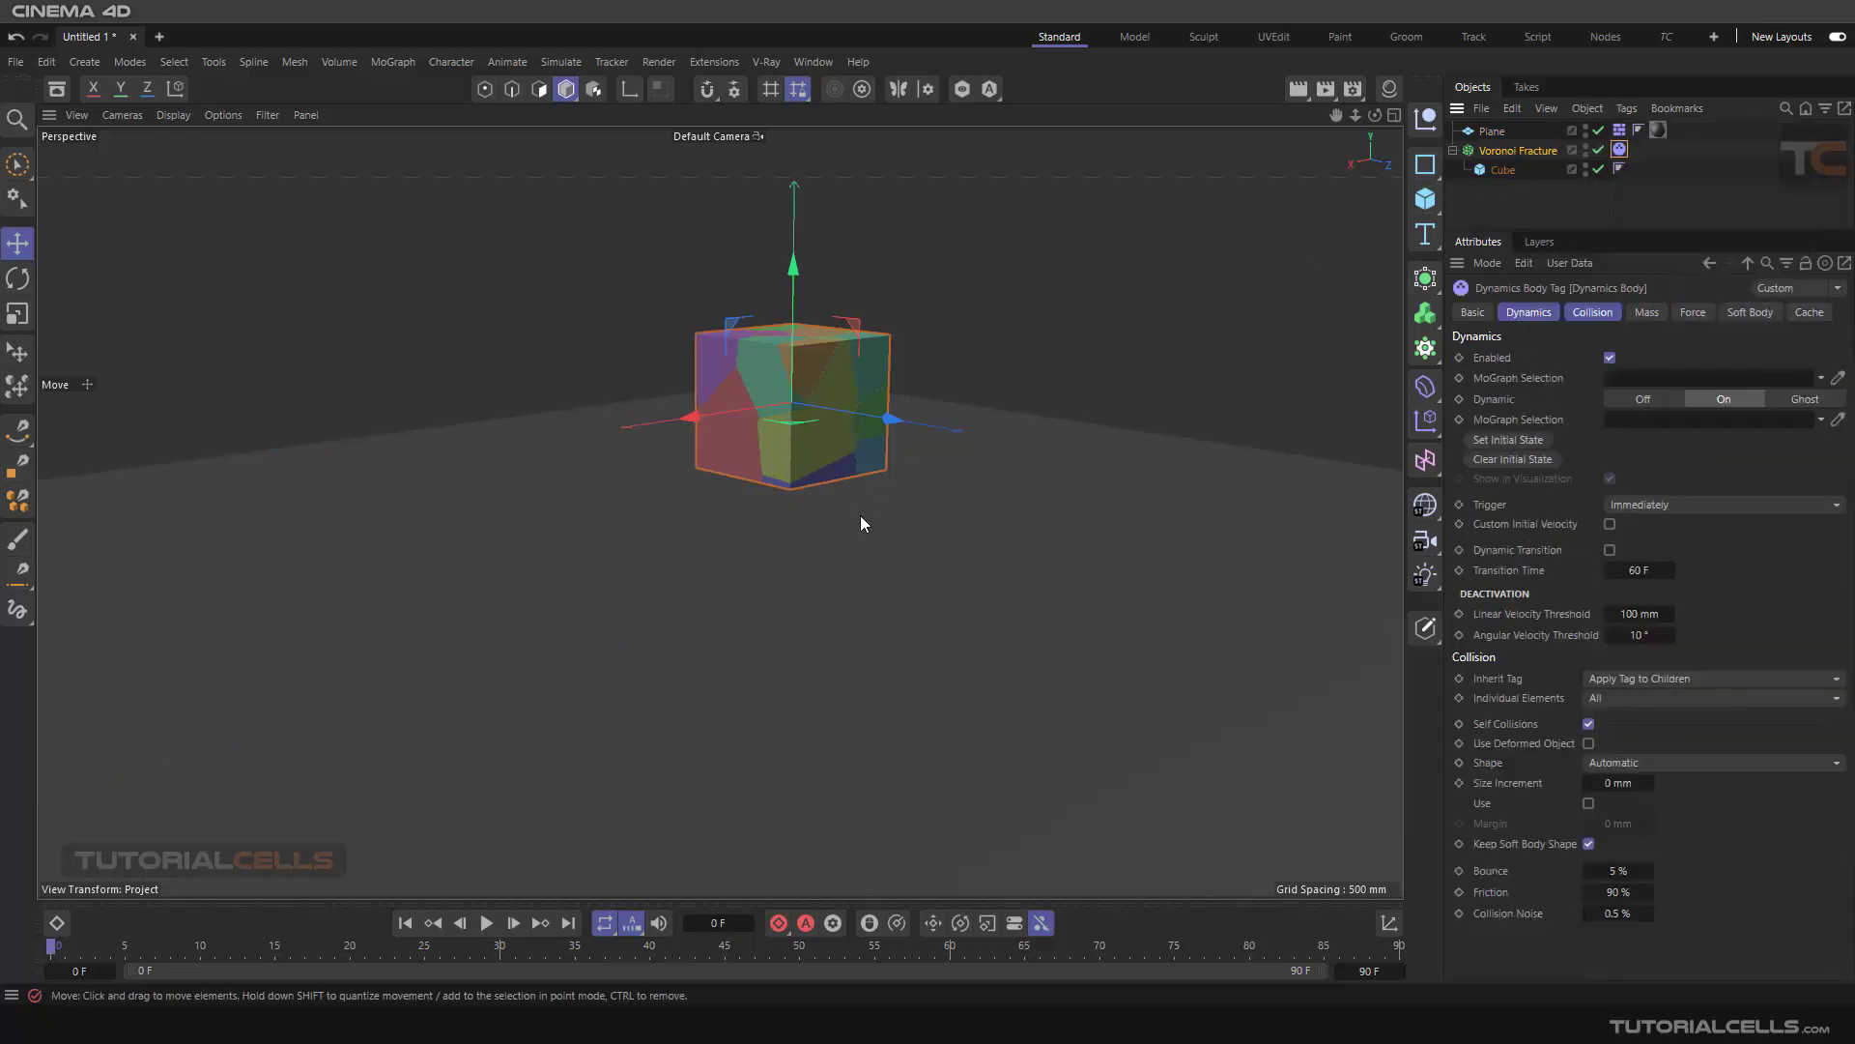
- Play the simulation of the cube breaking on the plane twice, returning to frame 0 after each run
{"action": "left_click", "coordinate": [486, 923]}
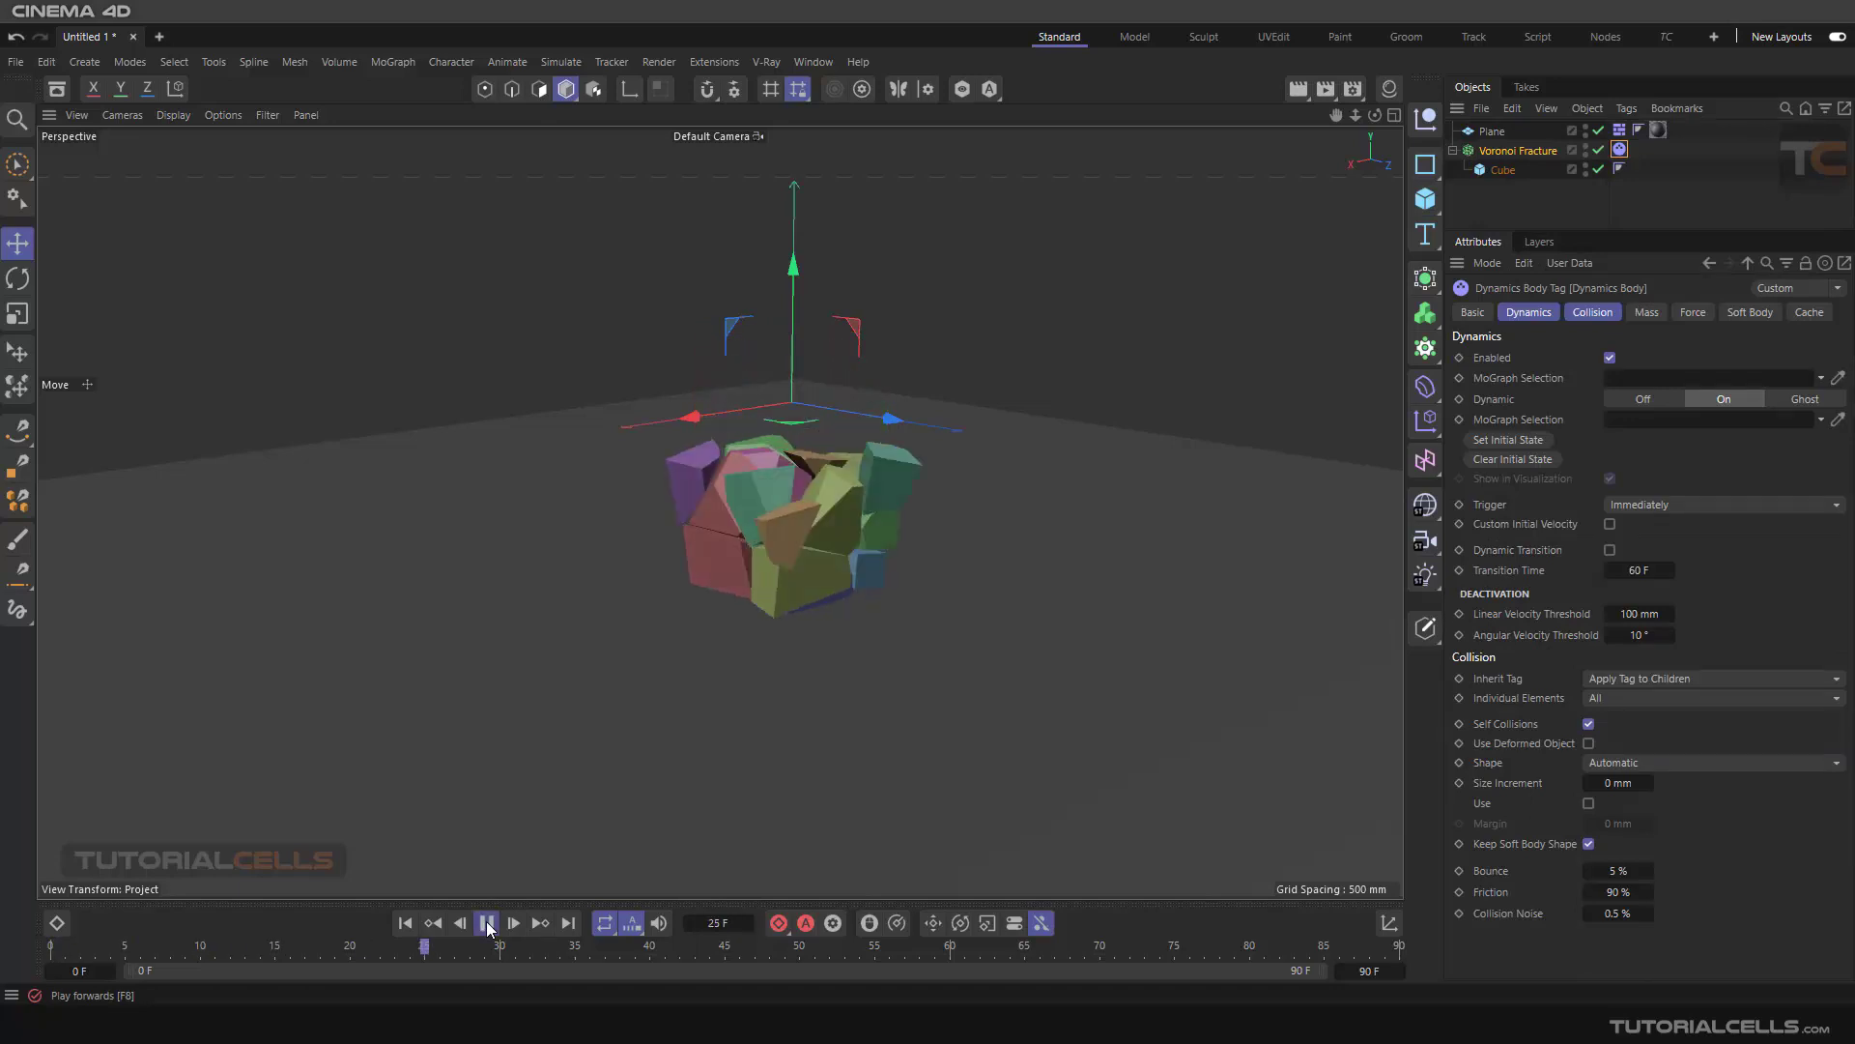
{"action": "left_click", "coordinate": [486, 923]}
{"action": "left_click", "coordinate": [394, 922]}
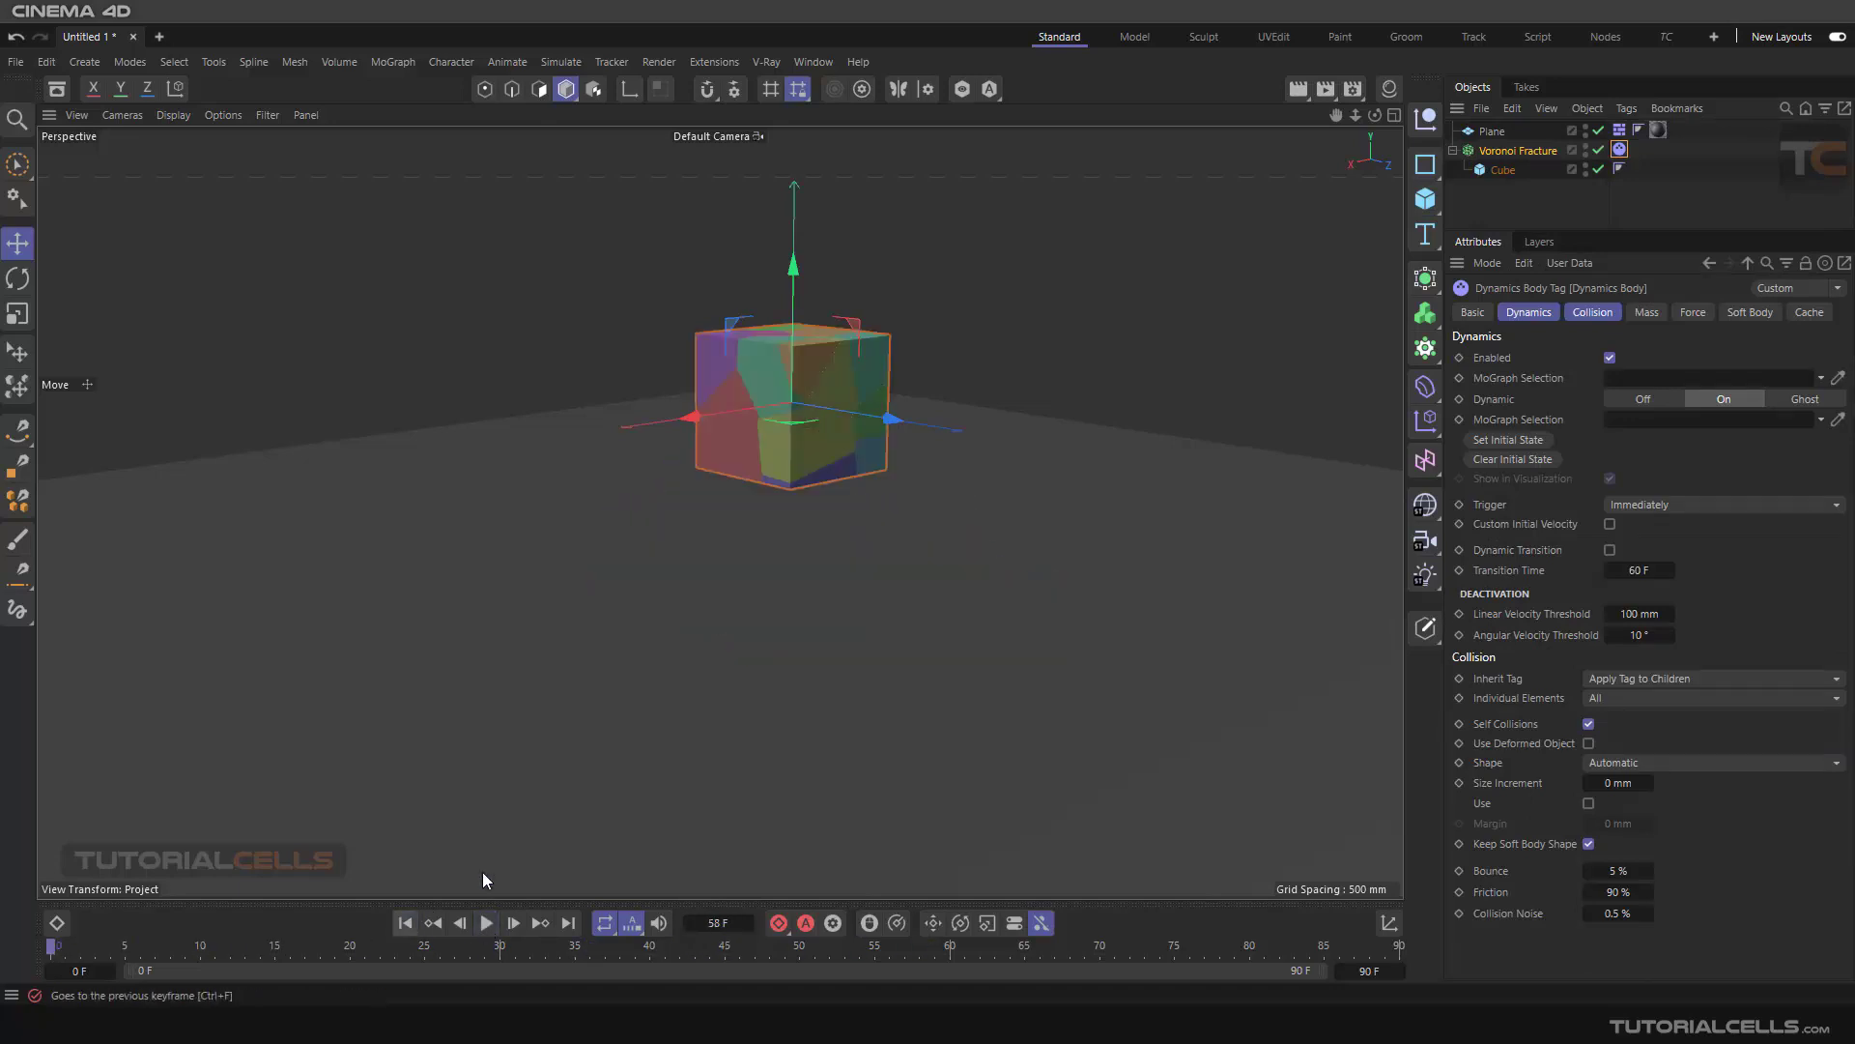
{"action": "scroll", "coordinate": [759, 495], "scroll_direction": "up", "scroll_amount": 5}
{"action": "left_click_drag", "start_coordinate": [759, 491], "coordinate": [744, 539], "text": "alt"}
{"action": "left_click", "coordinate": [486, 923]}
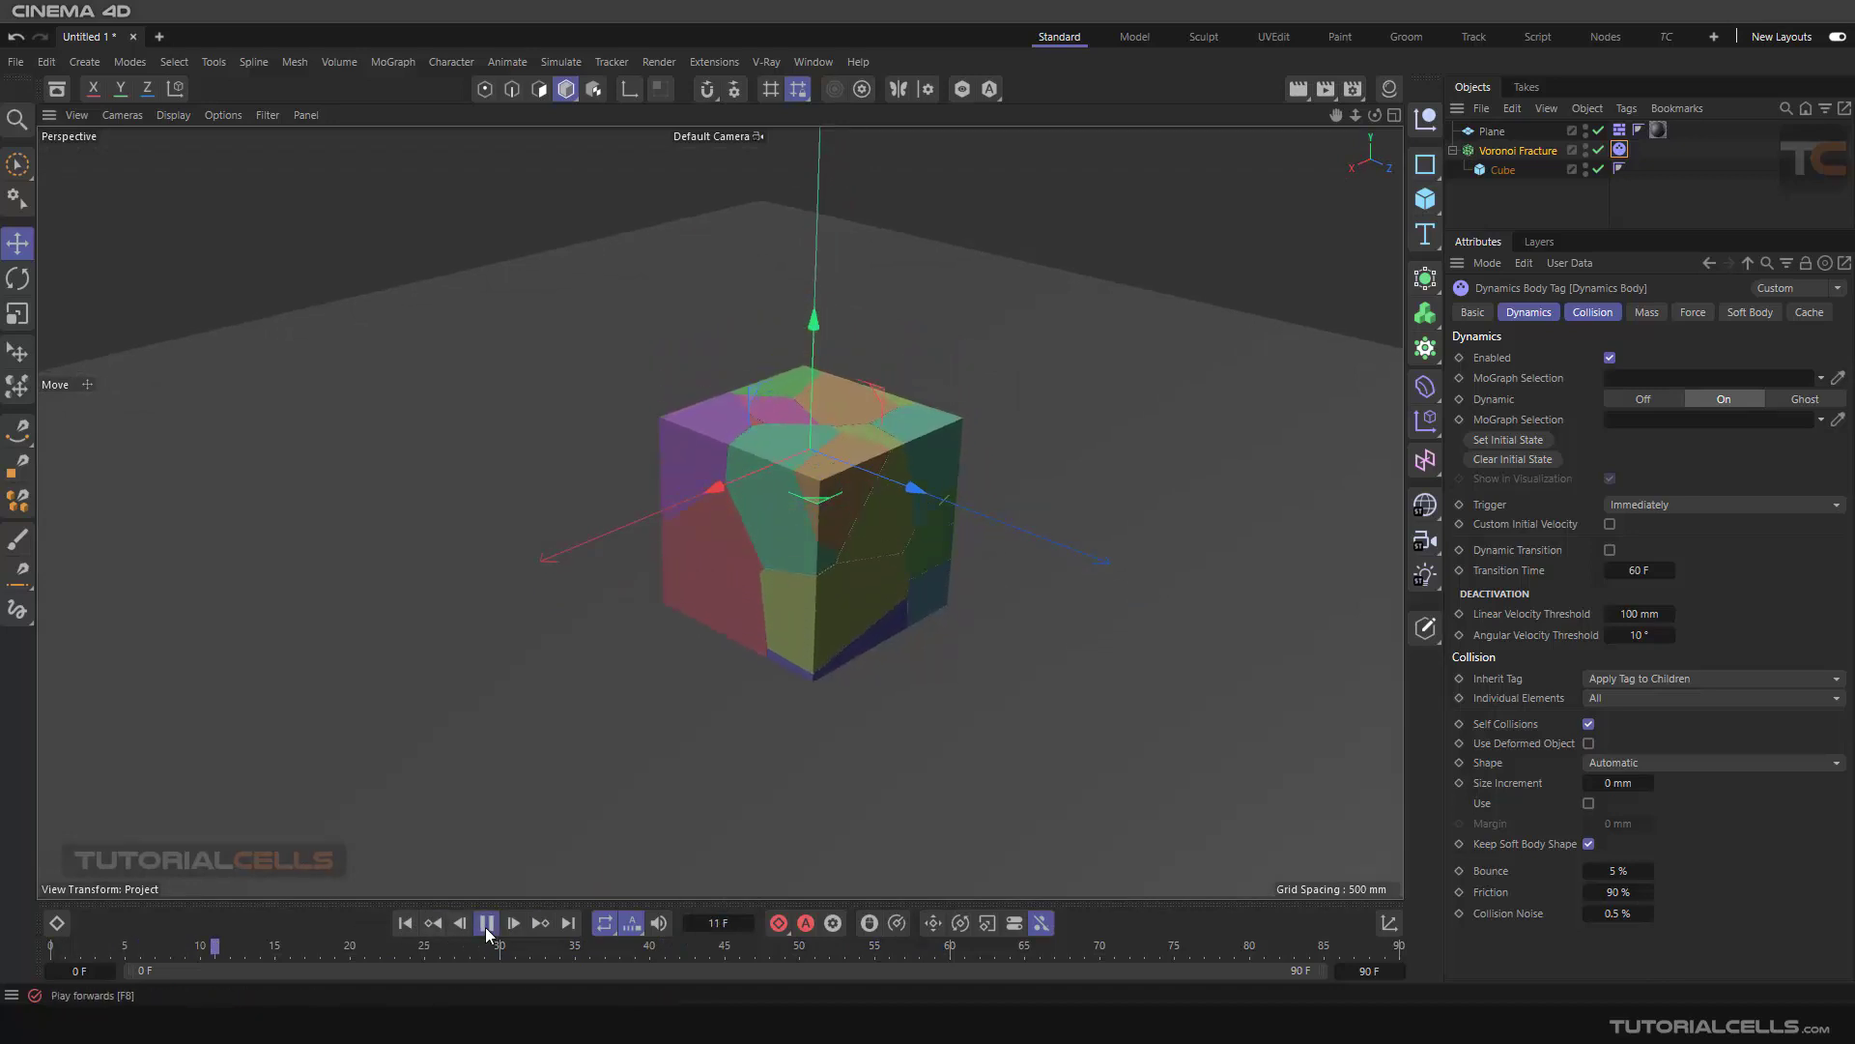
{"action": "left_click", "coordinate": [486, 923]}
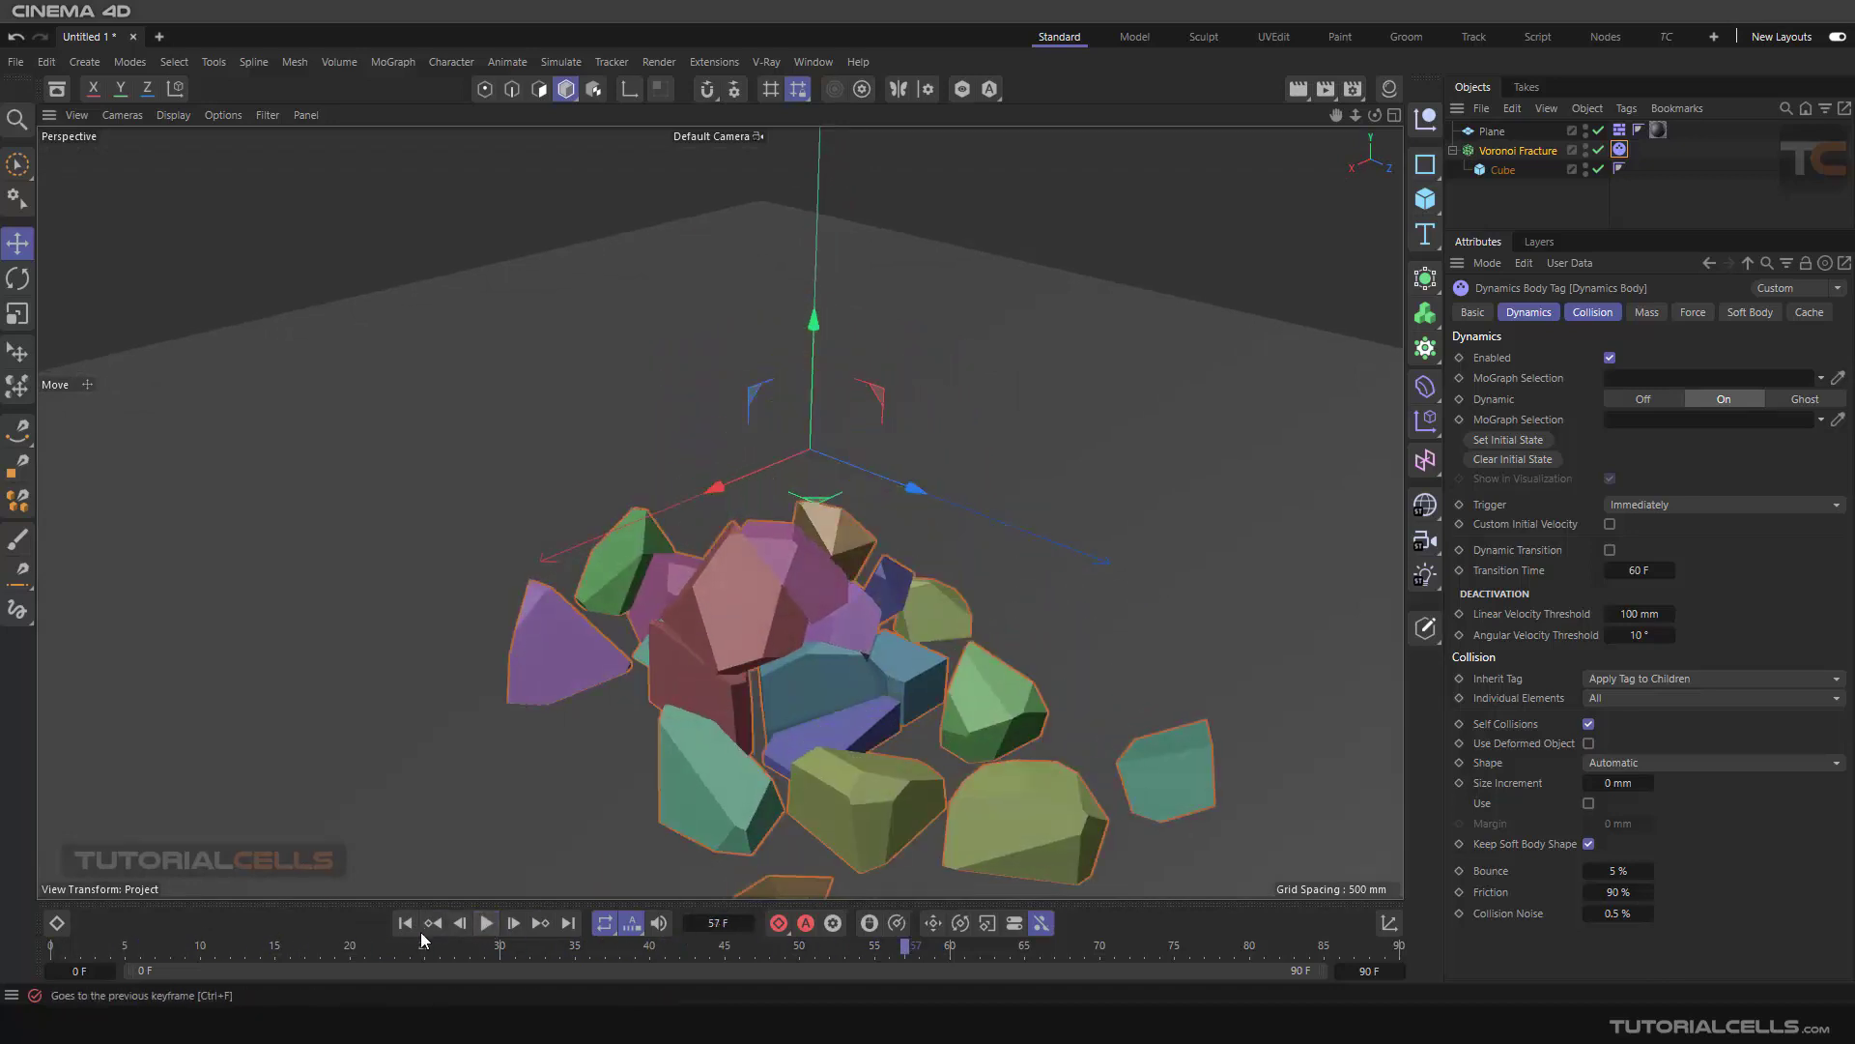
{"action": "left_click", "coordinate": [405, 923]}
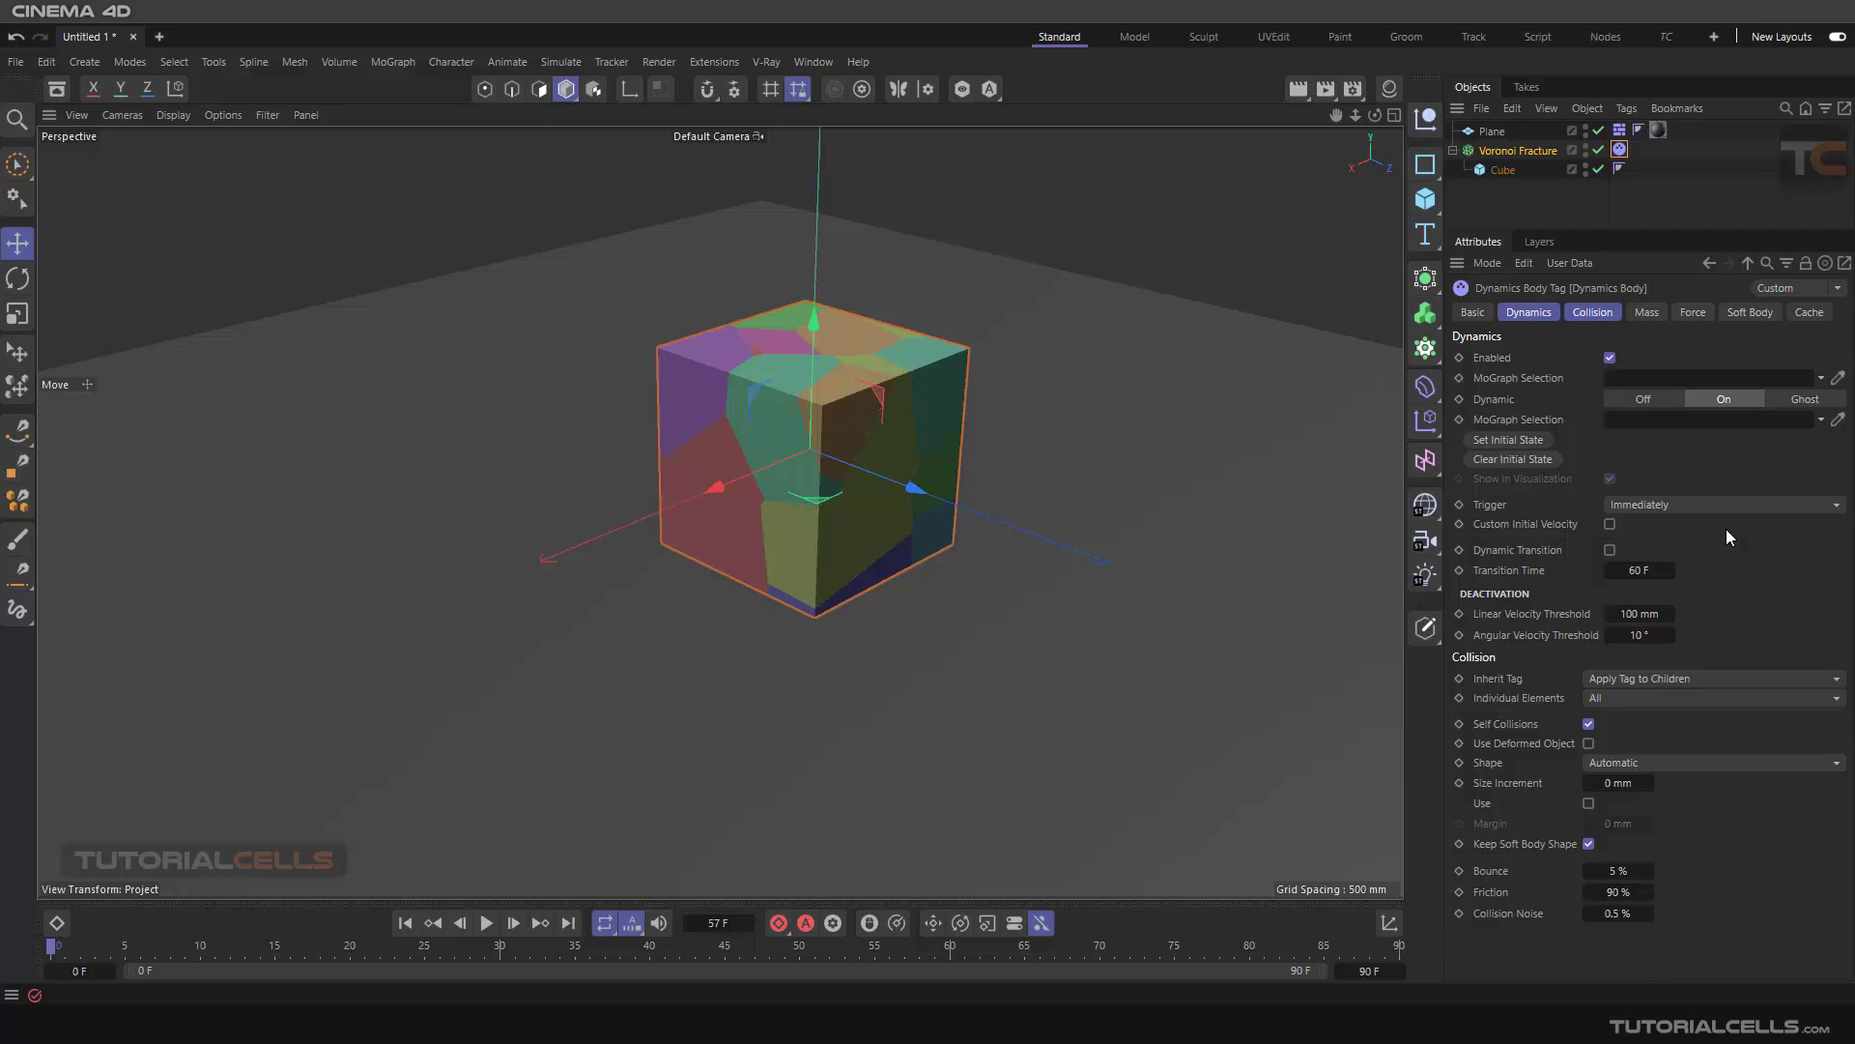
- Go through the Basic, Coordinates and Object properties of the Voronoi Fracture object
{"action": "left_click", "coordinate": [1489, 153]}
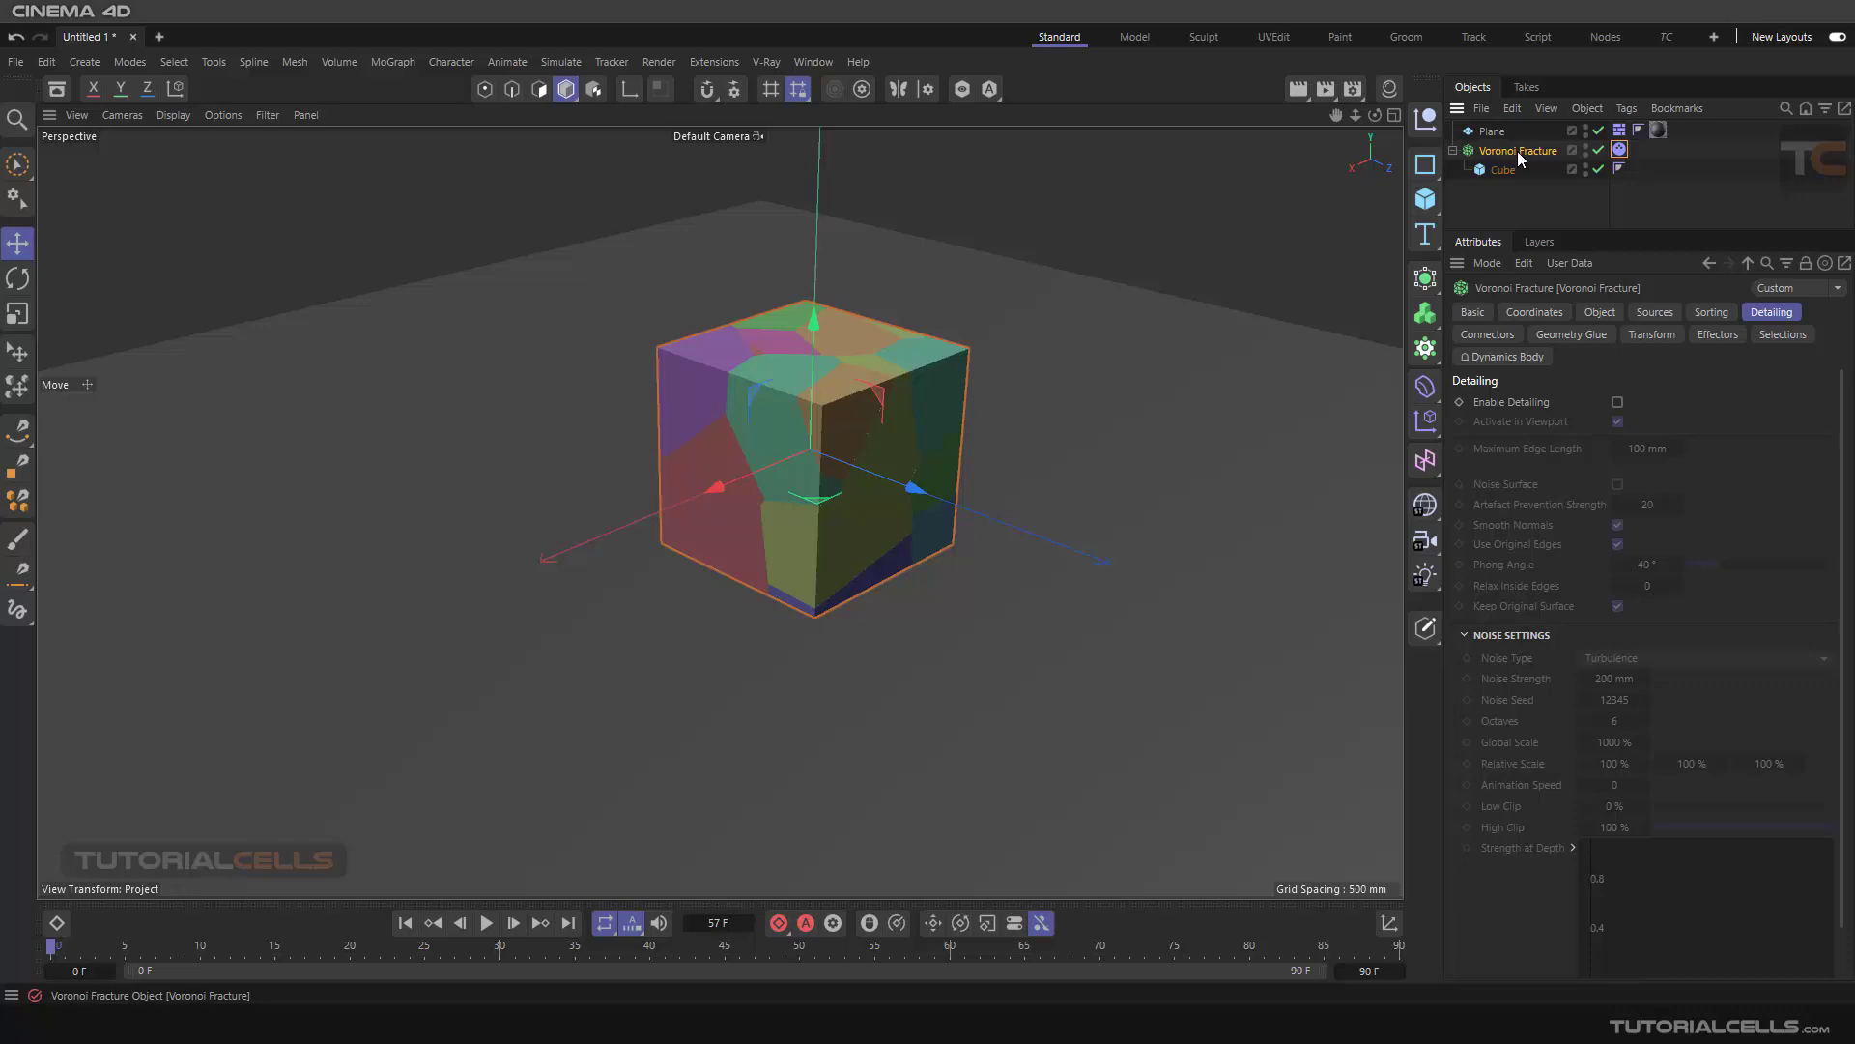
{"action": "left_click", "coordinate": [1482, 313]}
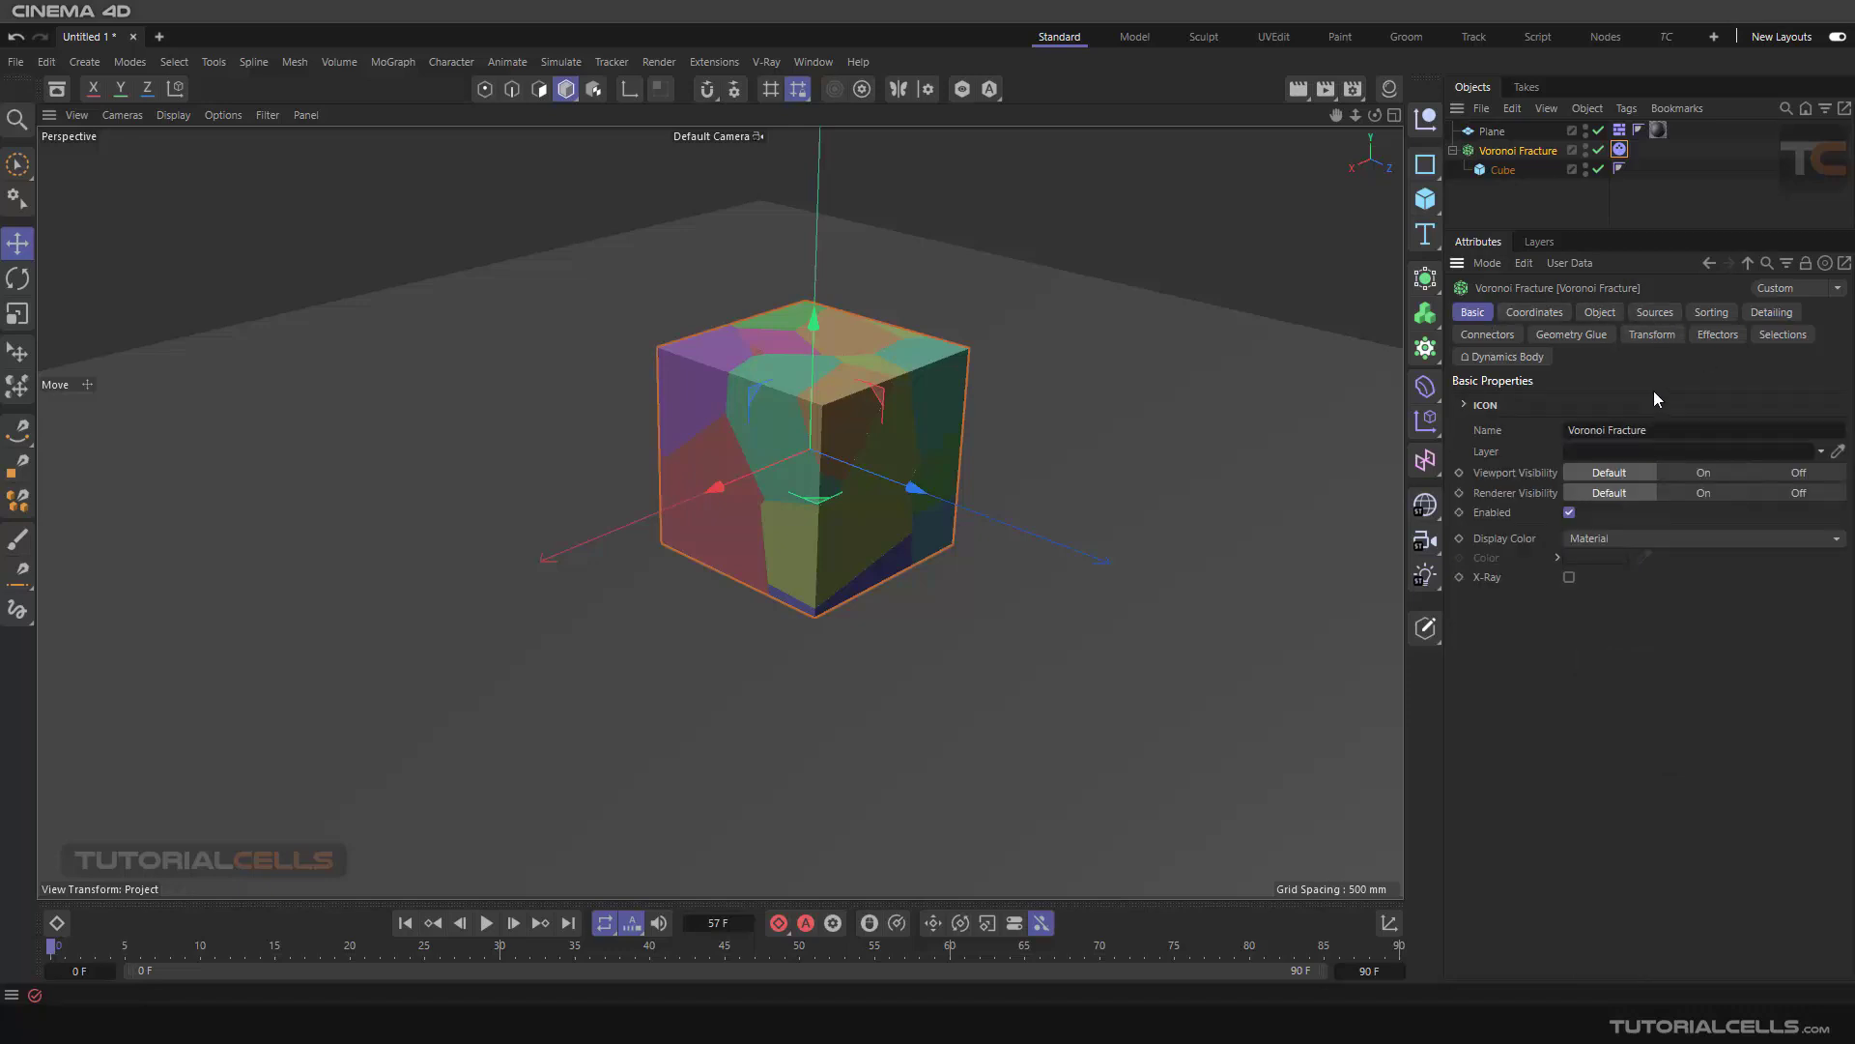
{"action": "left_click", "coordinate": [1514, 319]}
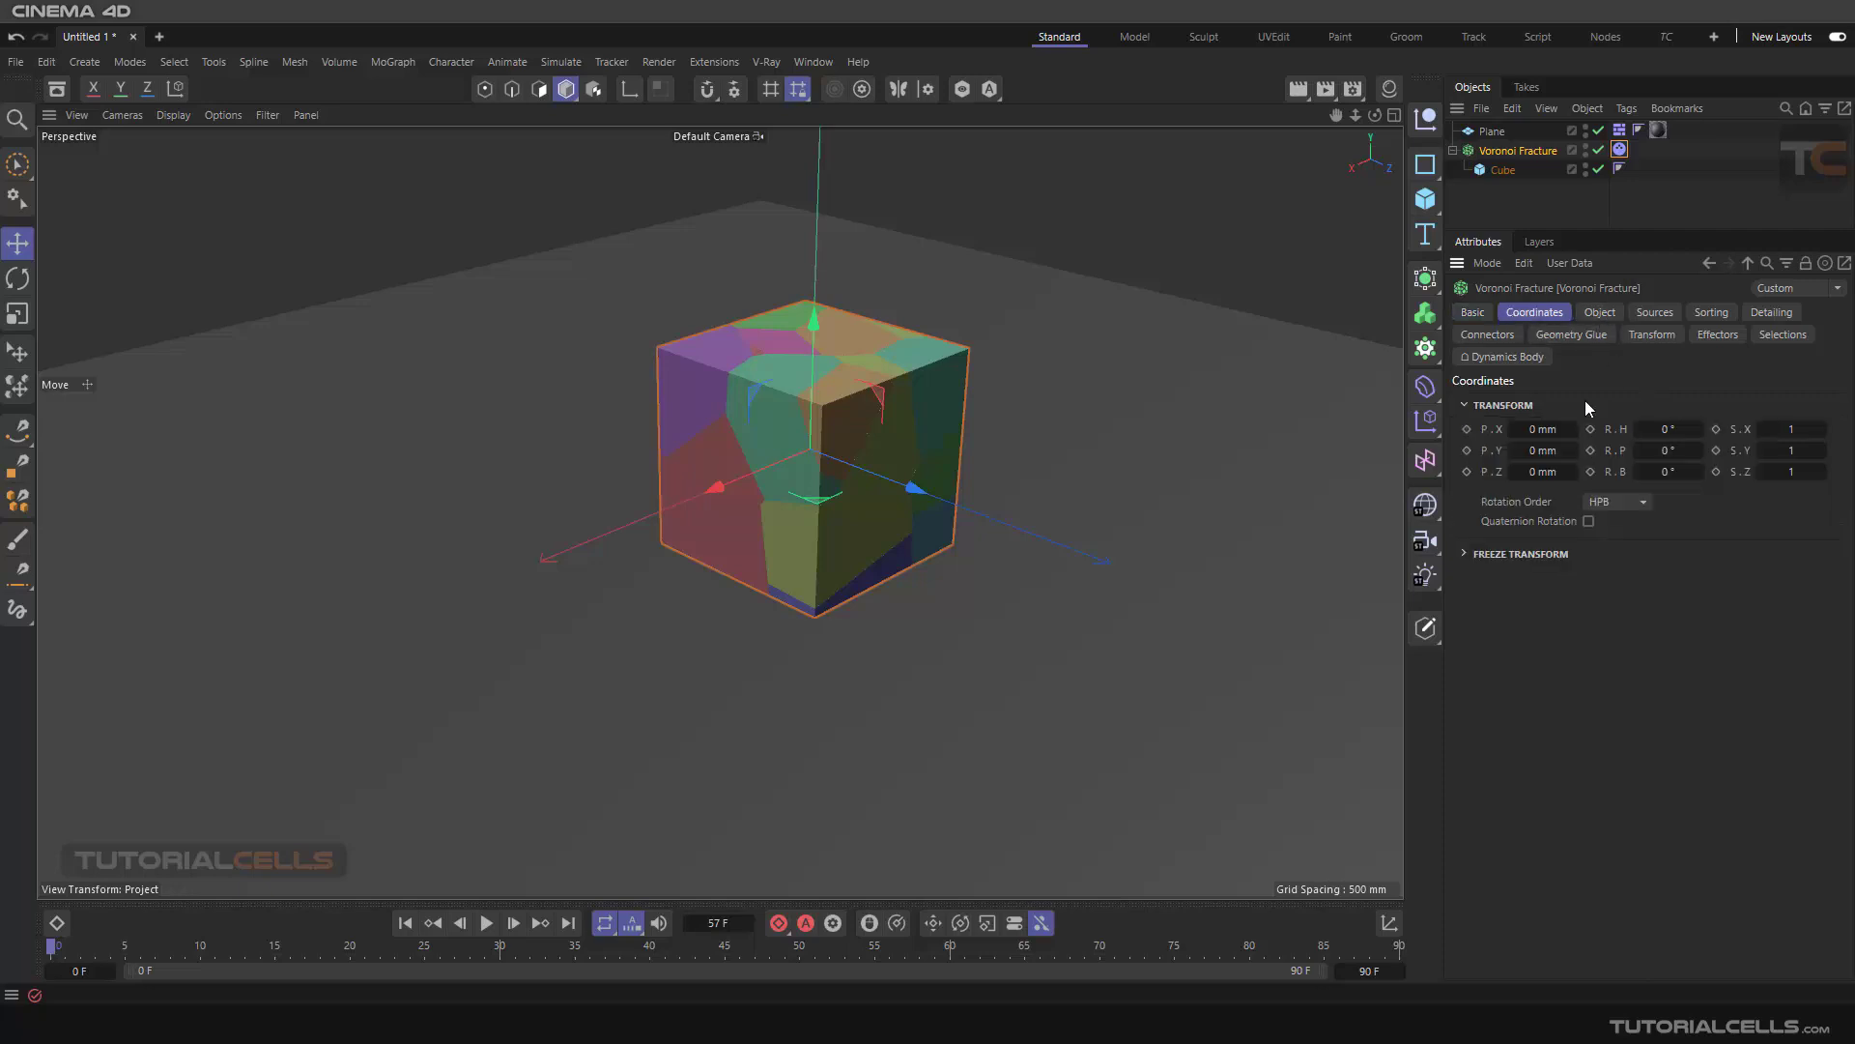
{"action": "left_click", "coordinate": [1599, 313]}
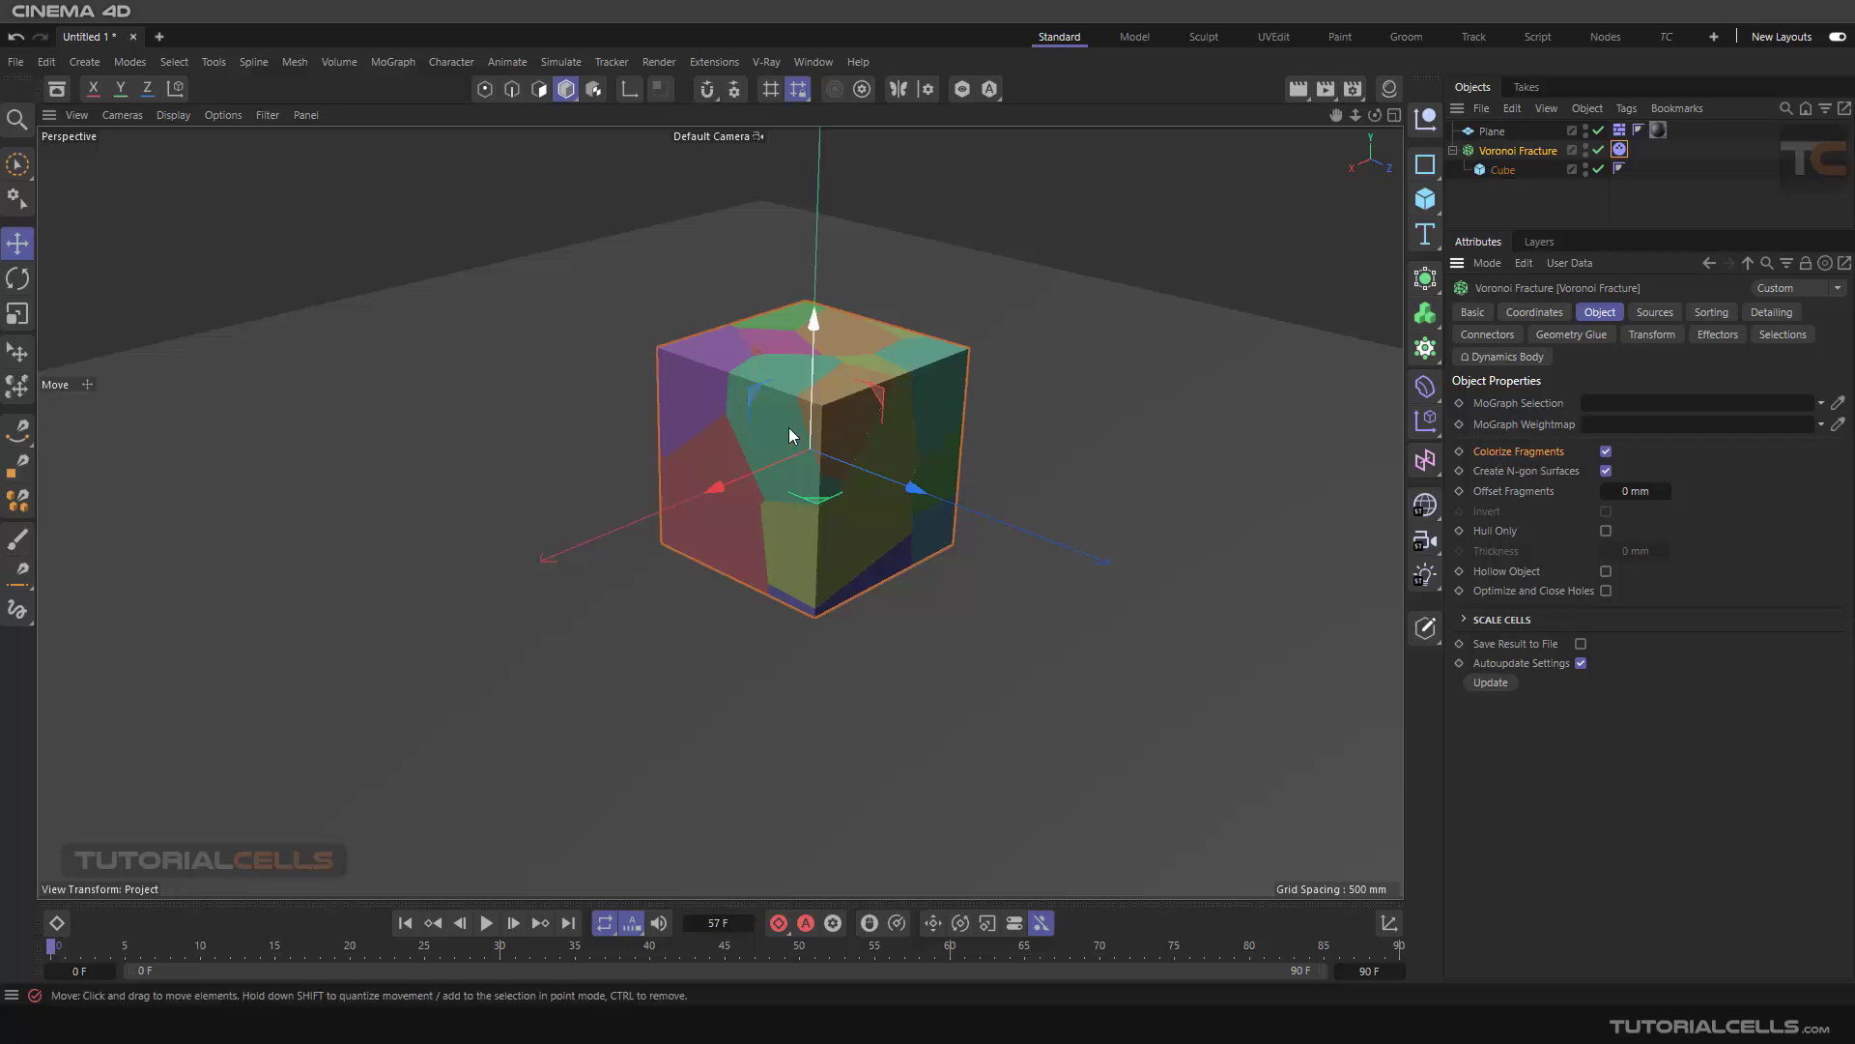
- Turn Colorize Fragments off for the Voronoi Fracture object and back on to compare the cube's appearance
{"action": "scroll", "coordinate": [796, 425], "scroll_direction": "up", "scroll_amount": 4}
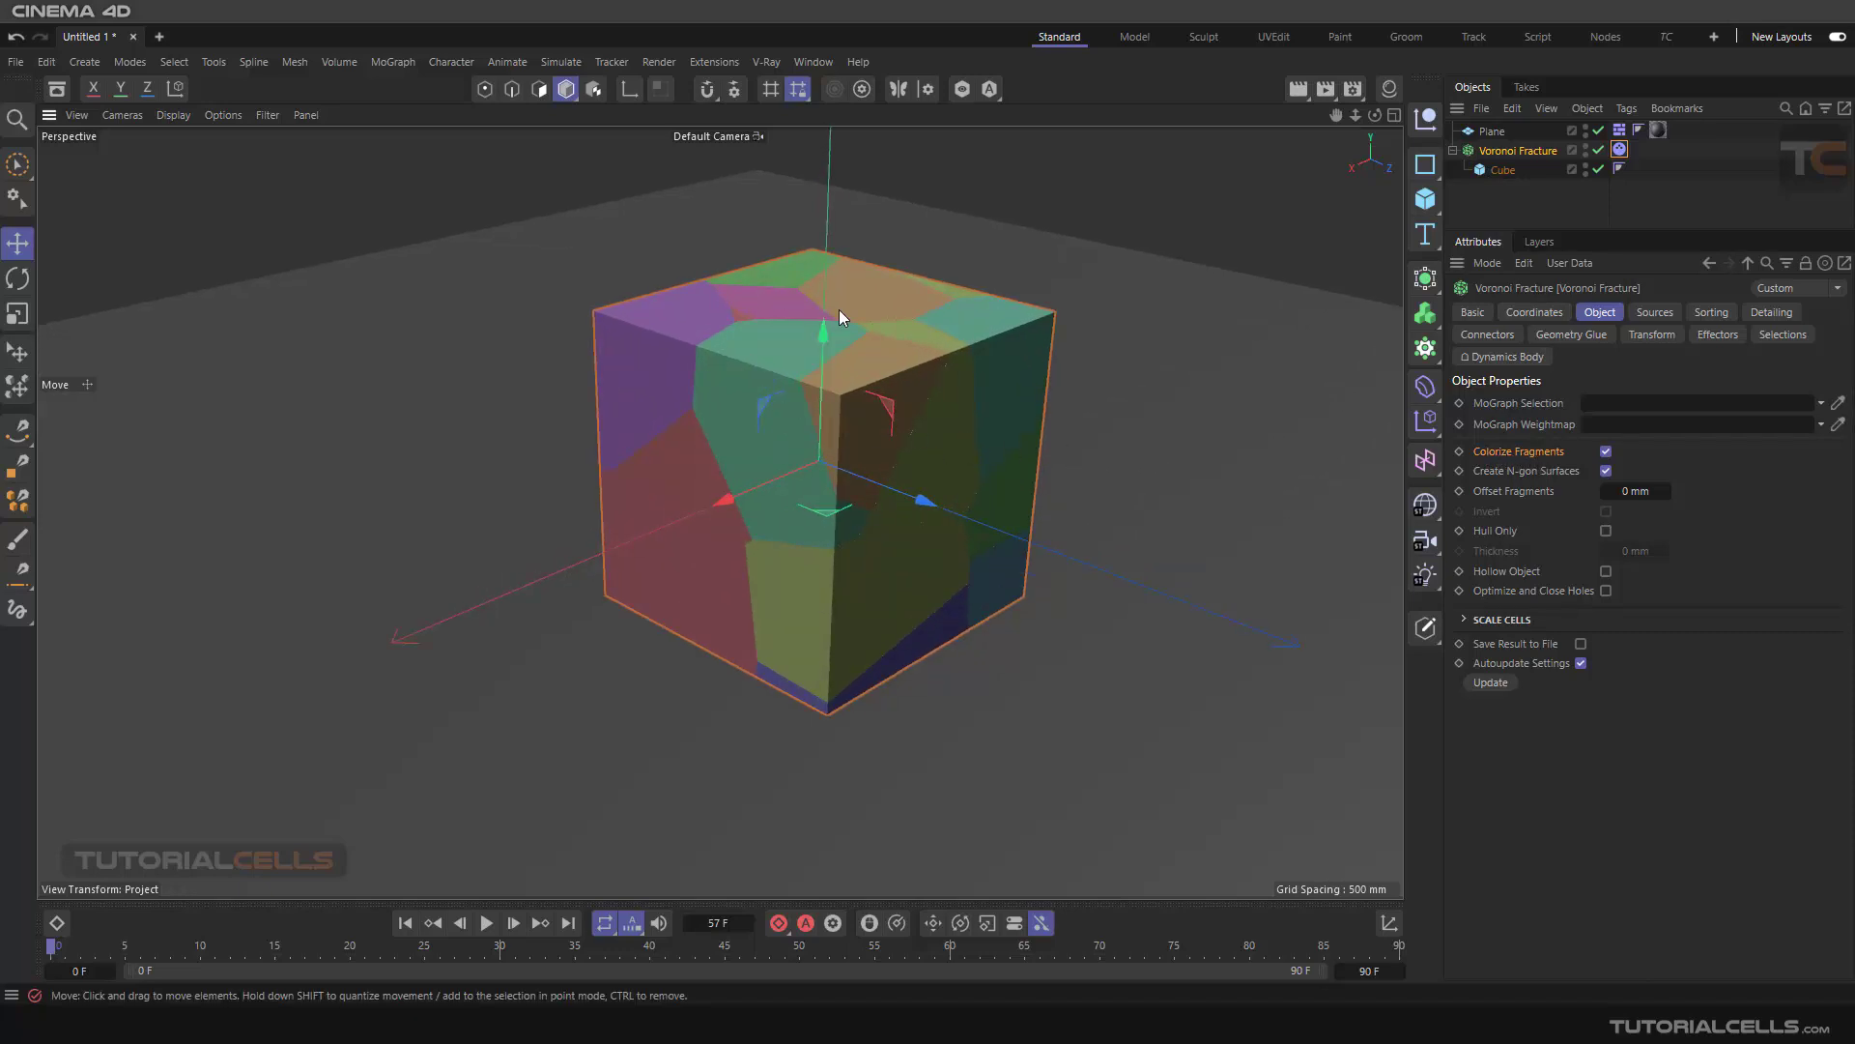
{"action": "left_click", "coordinate": [1605, 452]}
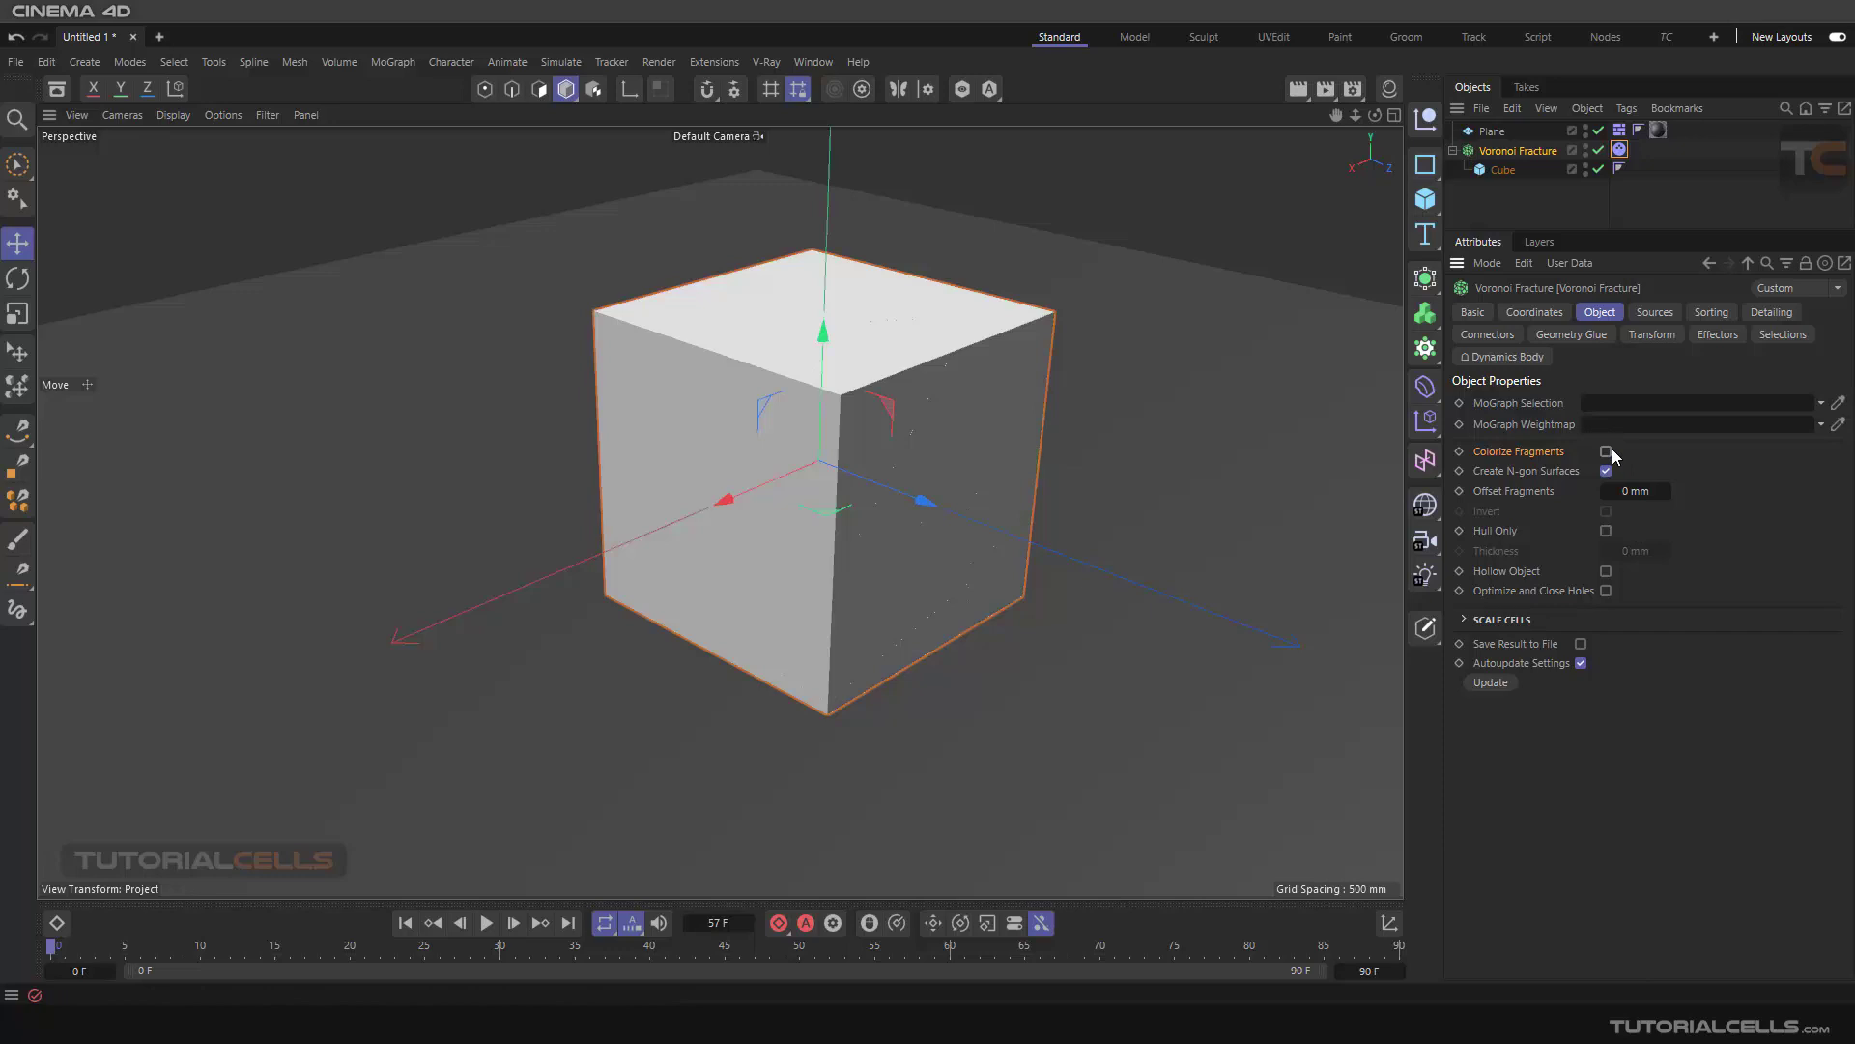
{"action": "left_click", "coordinate": [1605, 452]}
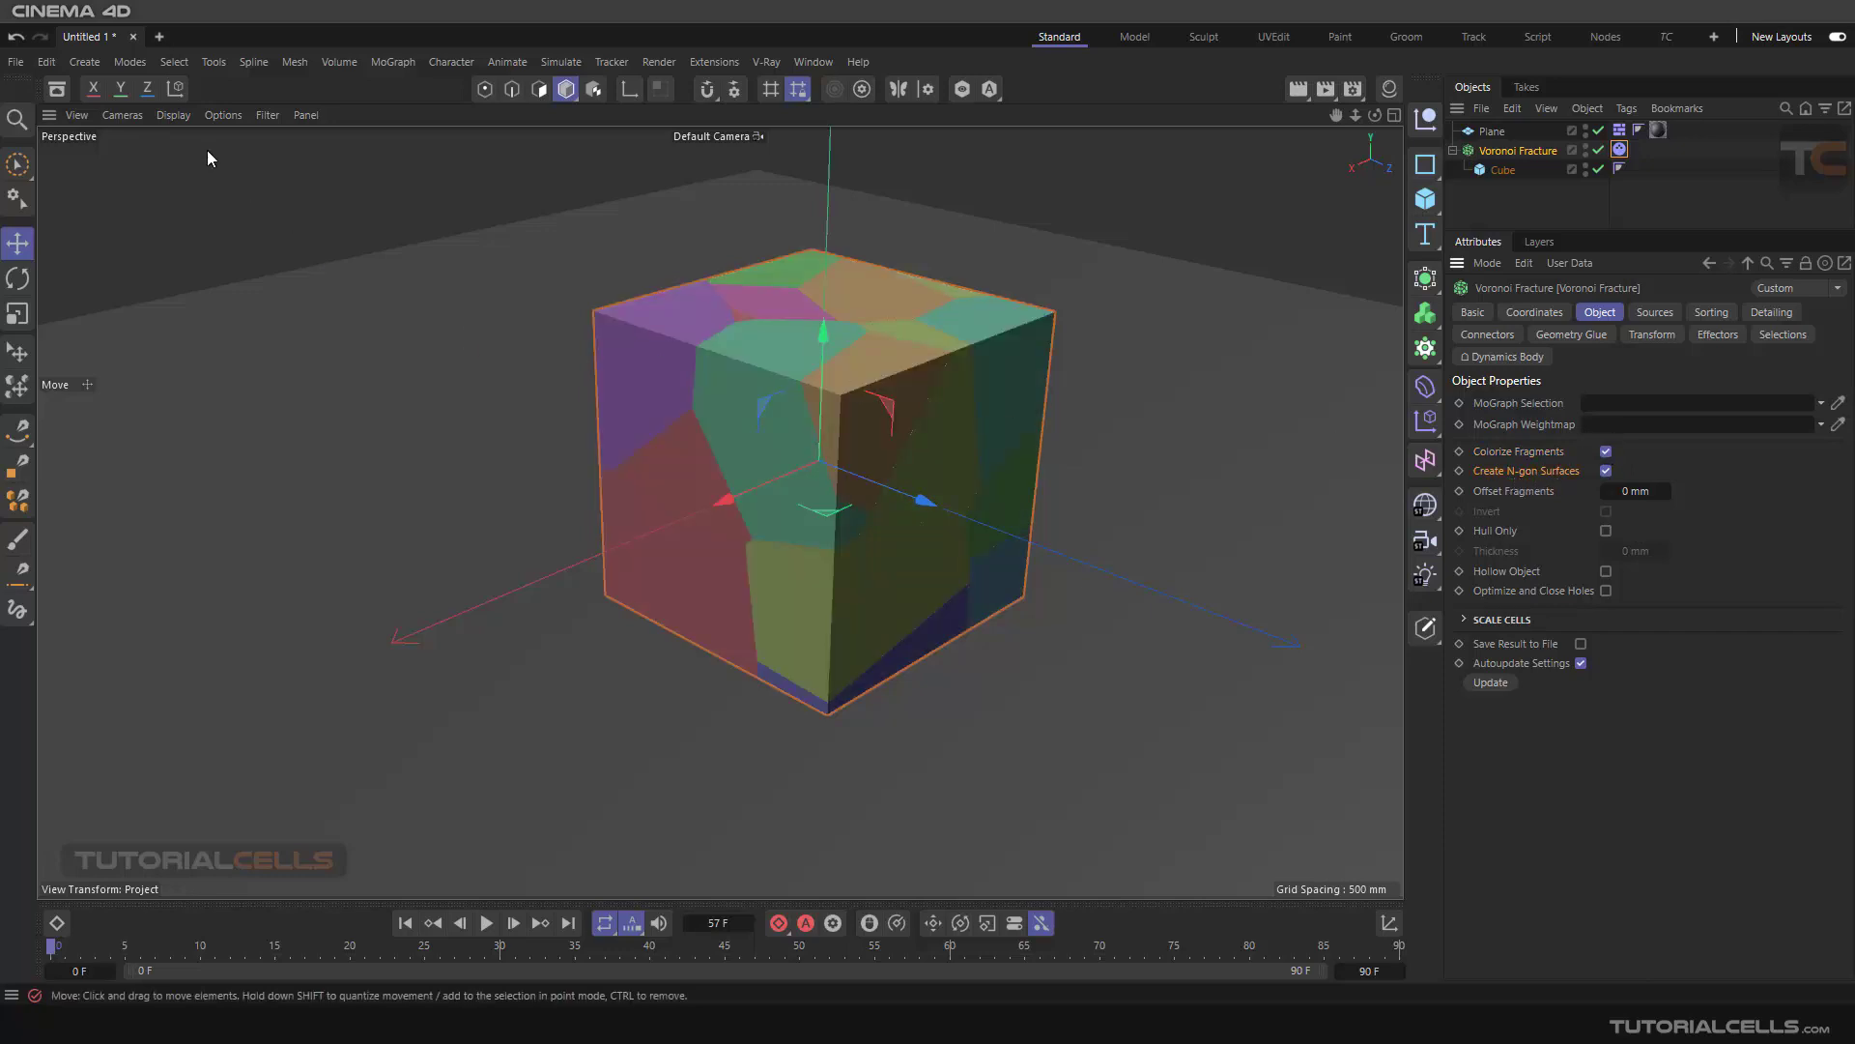
- Change the viewport display to shading with lines so the fragment edges are drawn
{"action": "left_click", "coordinate": [173, 115]}
{"action": "left_click", "coordinate": [205, 195]}
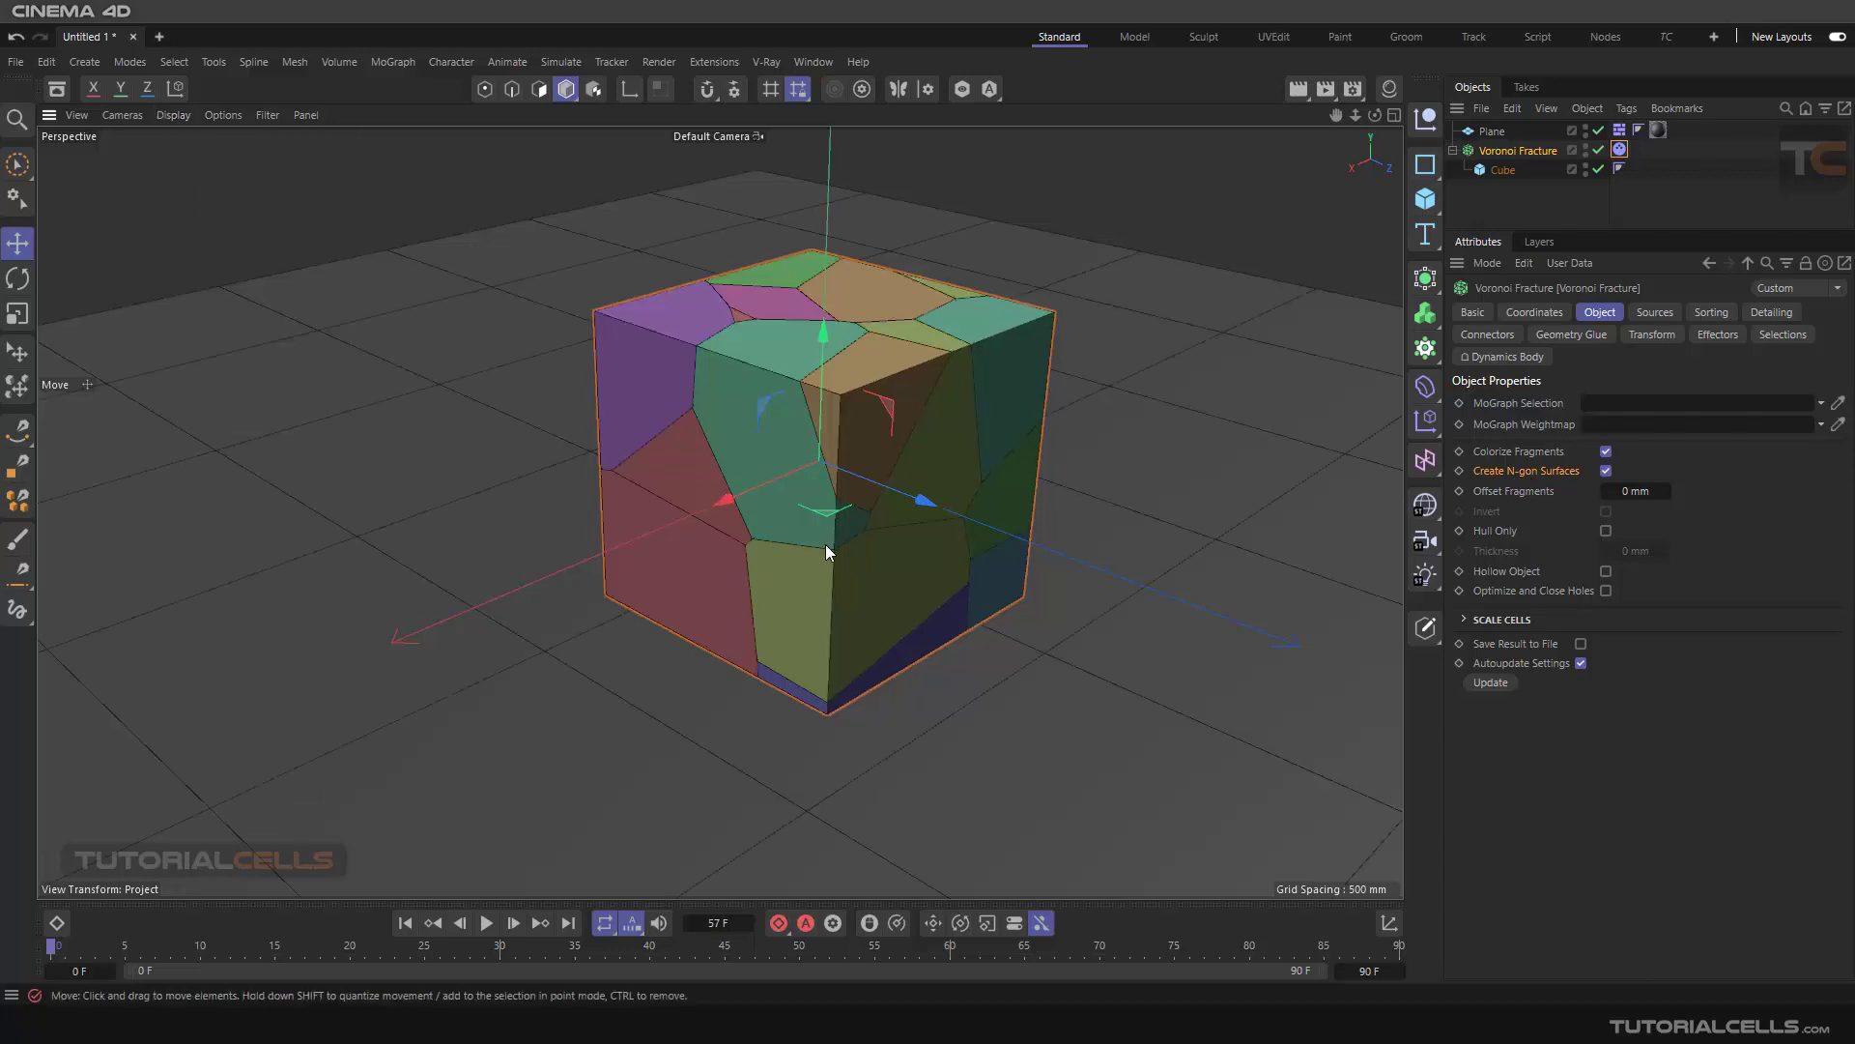
{"action": "scroll", "coordinate": [659, 425], "scroll_direction": "up", "scroll_amount": 3}
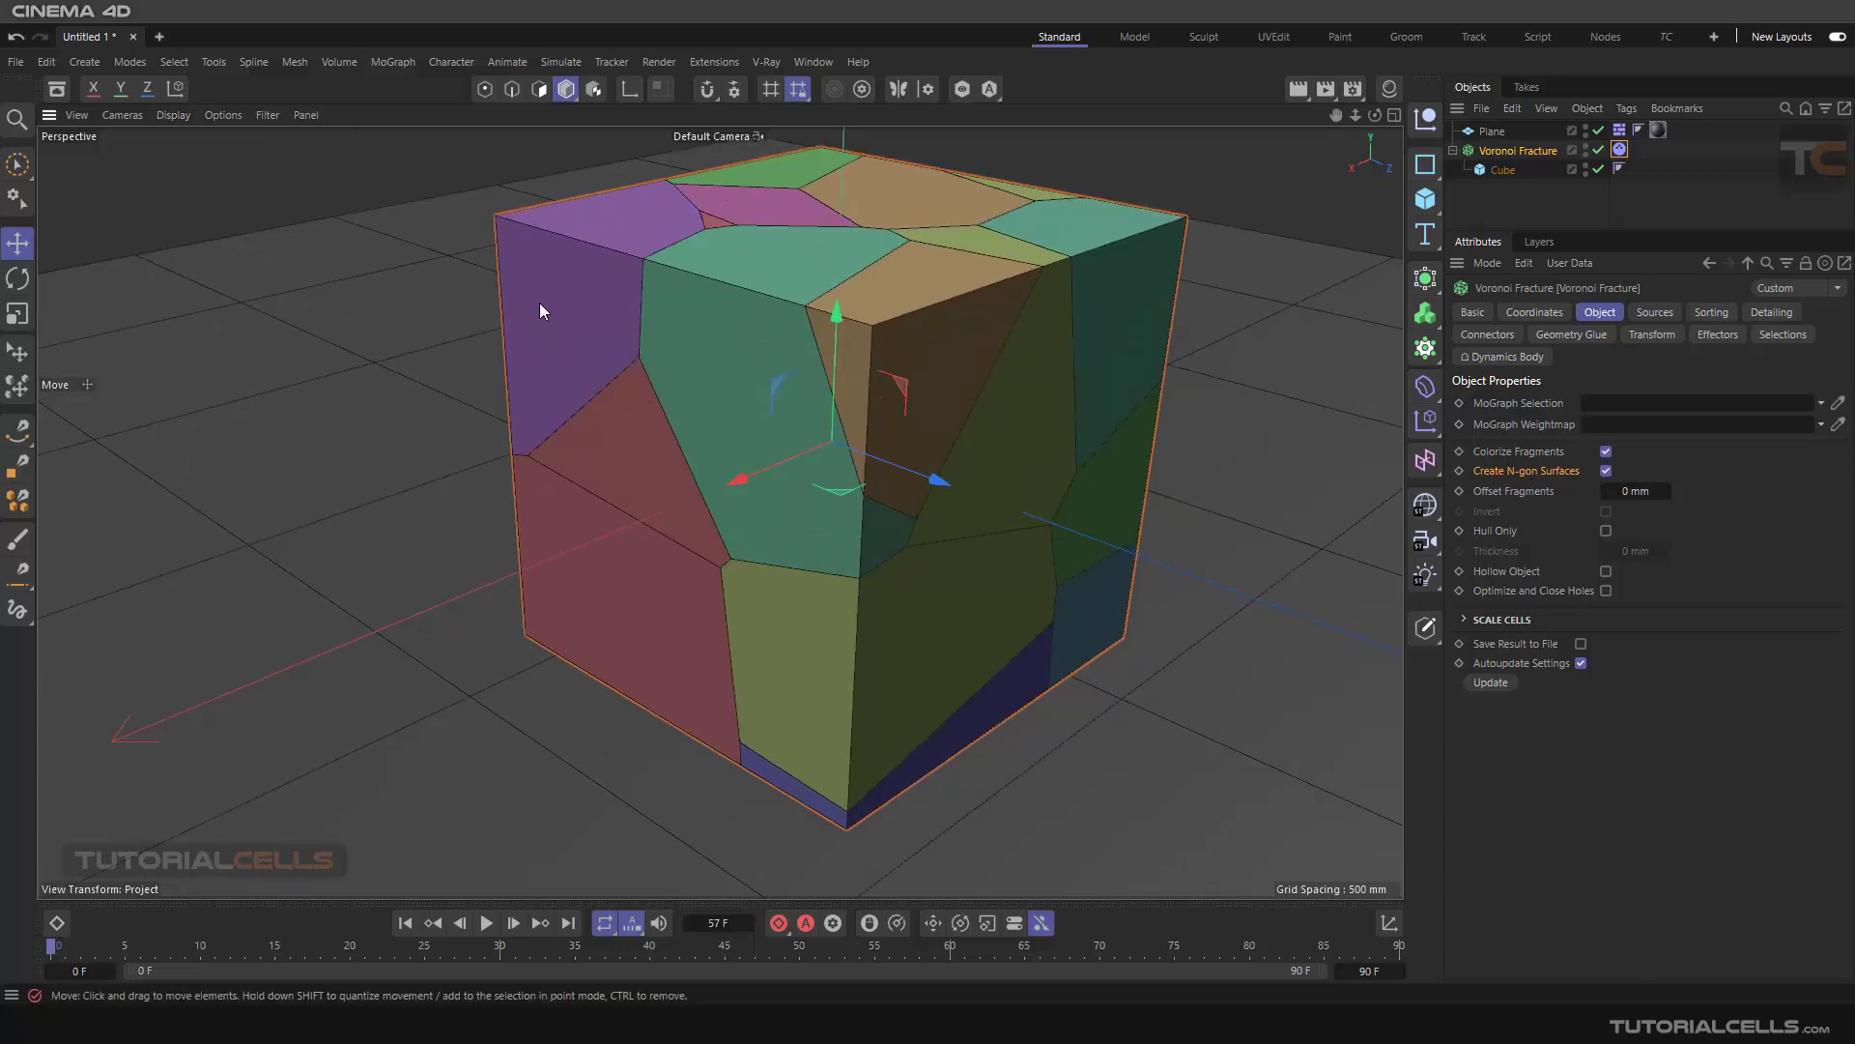
- Test the simulation with Create N-gon Surfaces disabled, rewind to frame 0 and re-enable the option
{"action": "left_click", "coordinate": [1606, 470]}
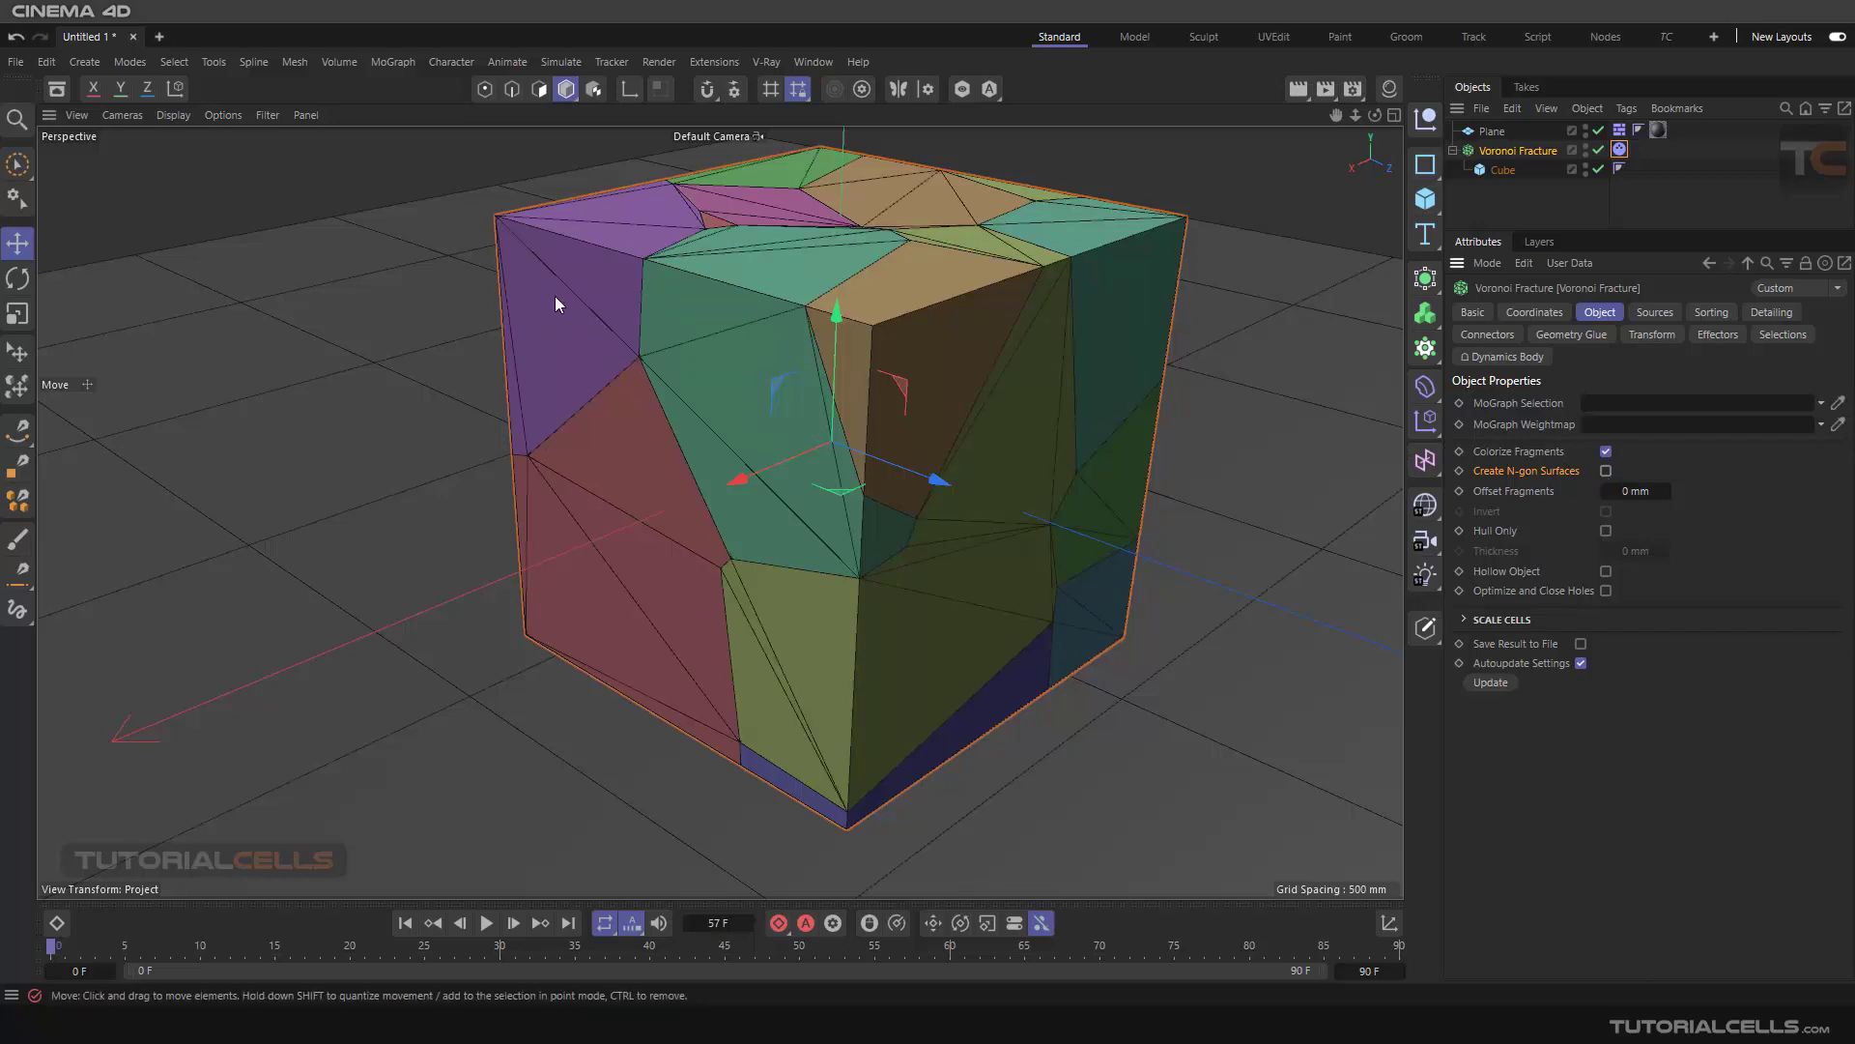
{"action": "left_click", "coordinate": [486, 923]}
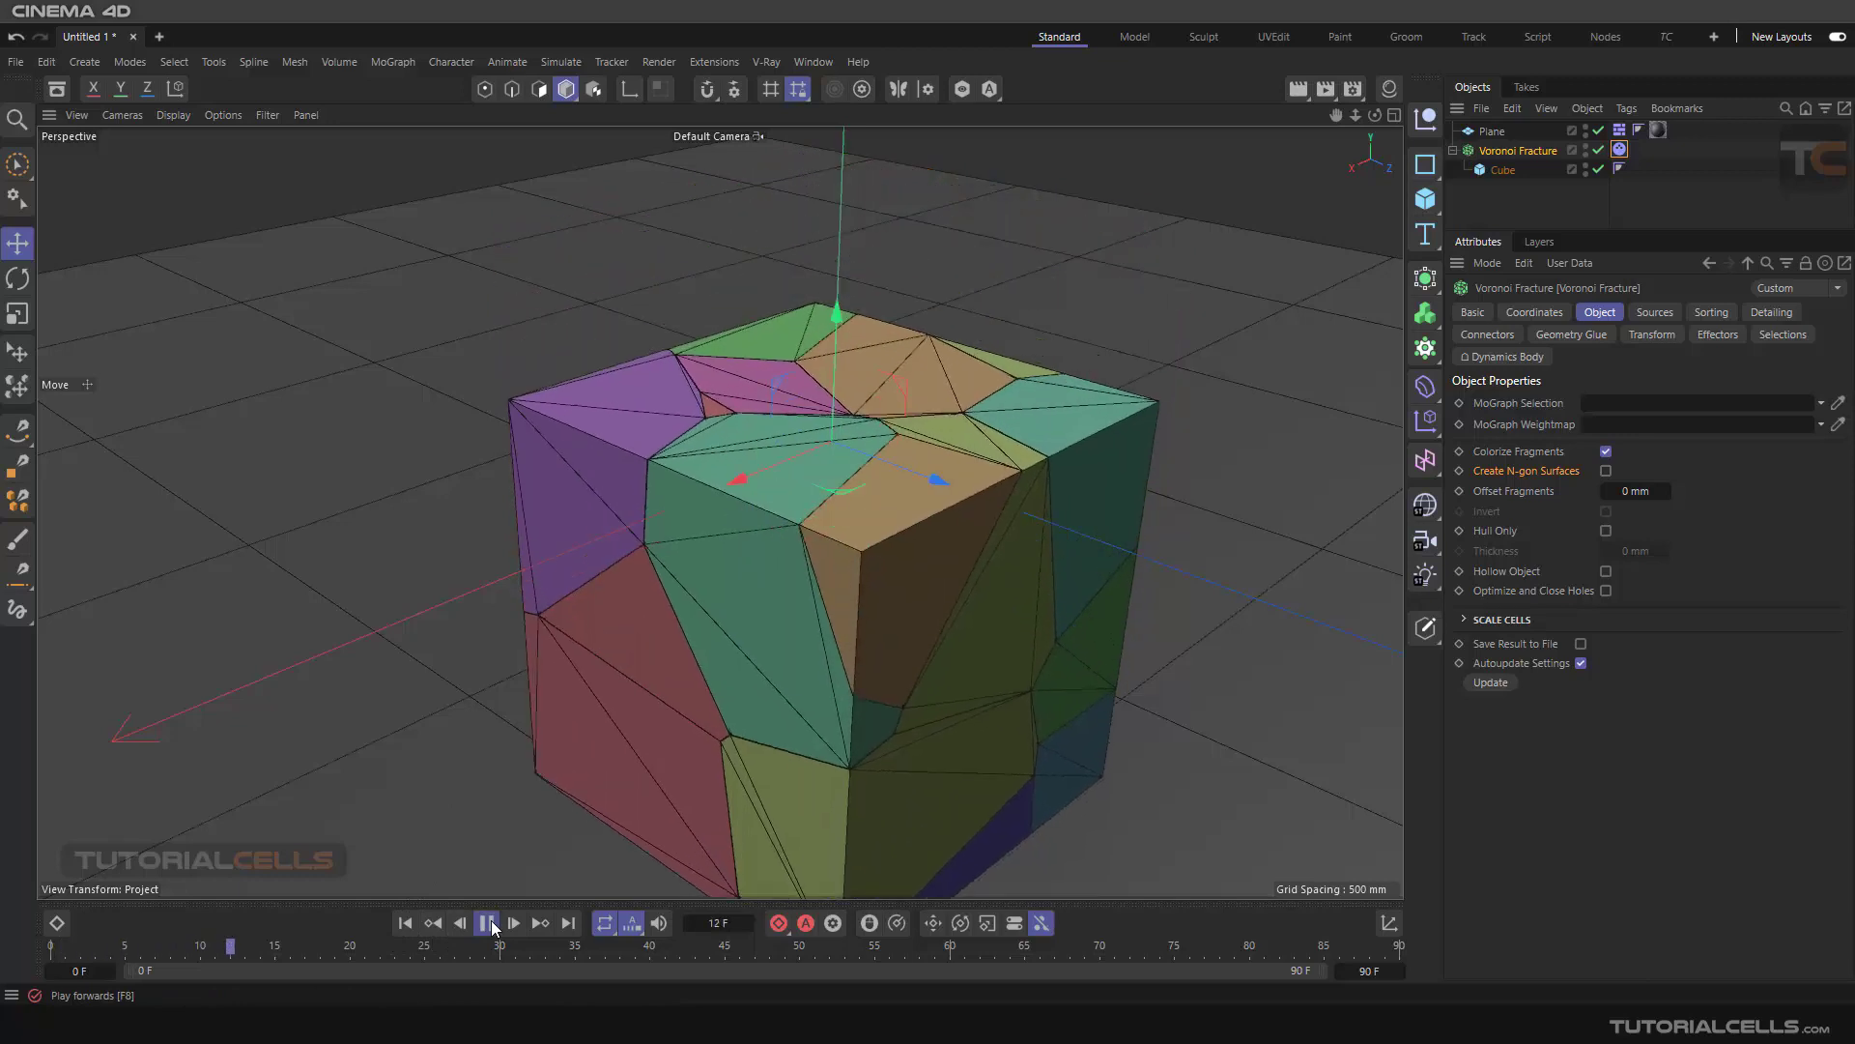
{"action": "left_click", "coordinate": [488, 924]}
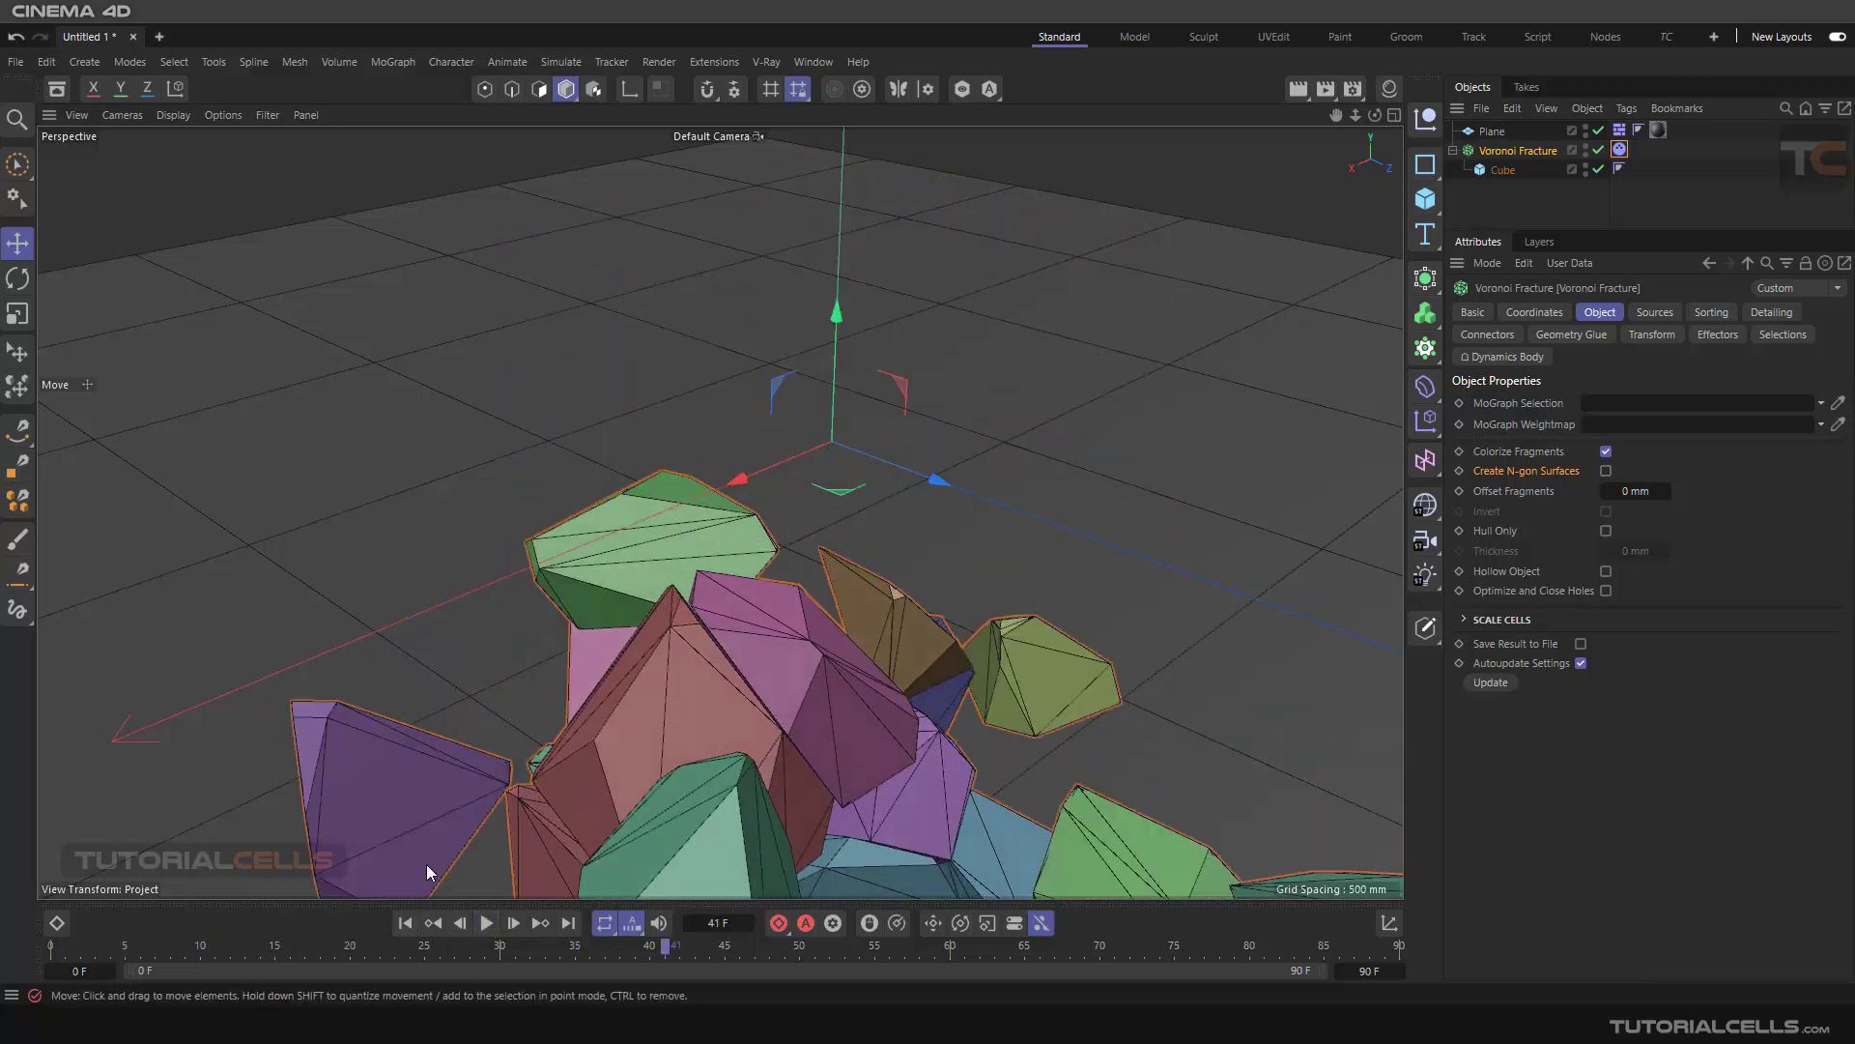
{"action": "left_click", "coordinate": [406, 923]}
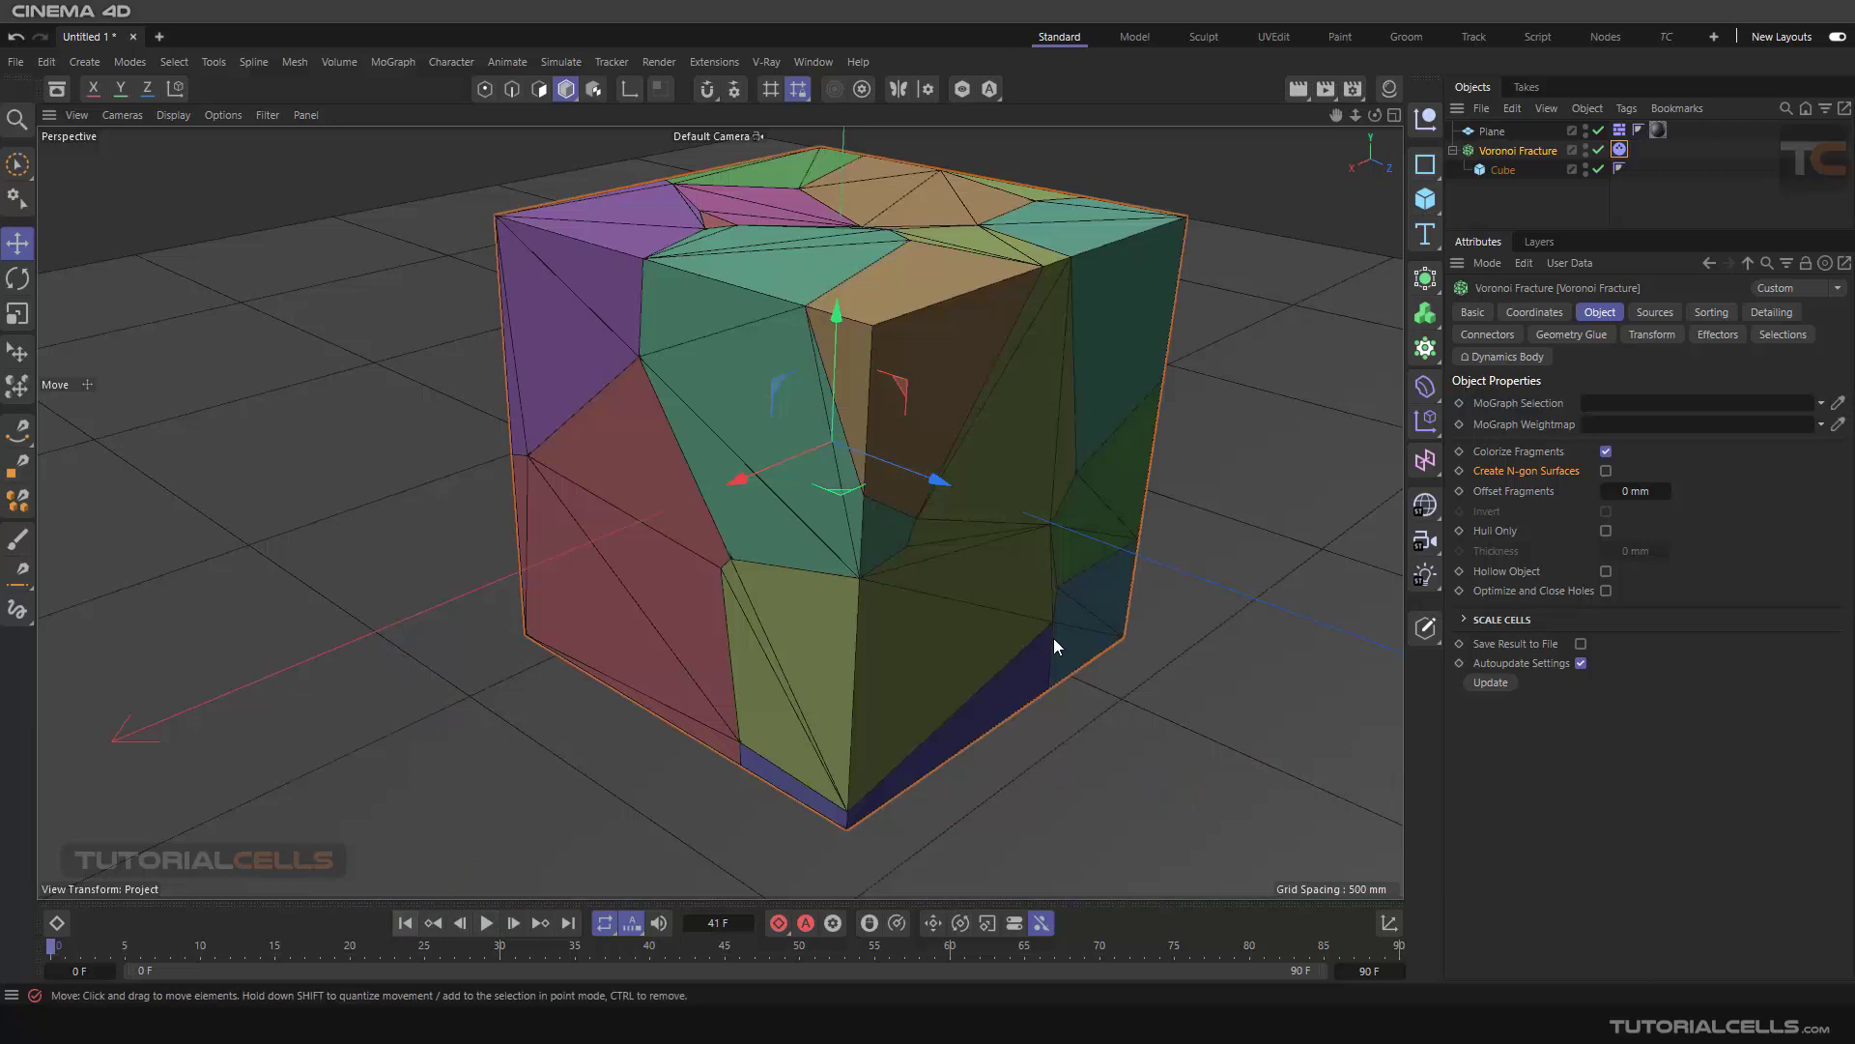
{"action": "left_click", "coordinate": [1607, 471]}
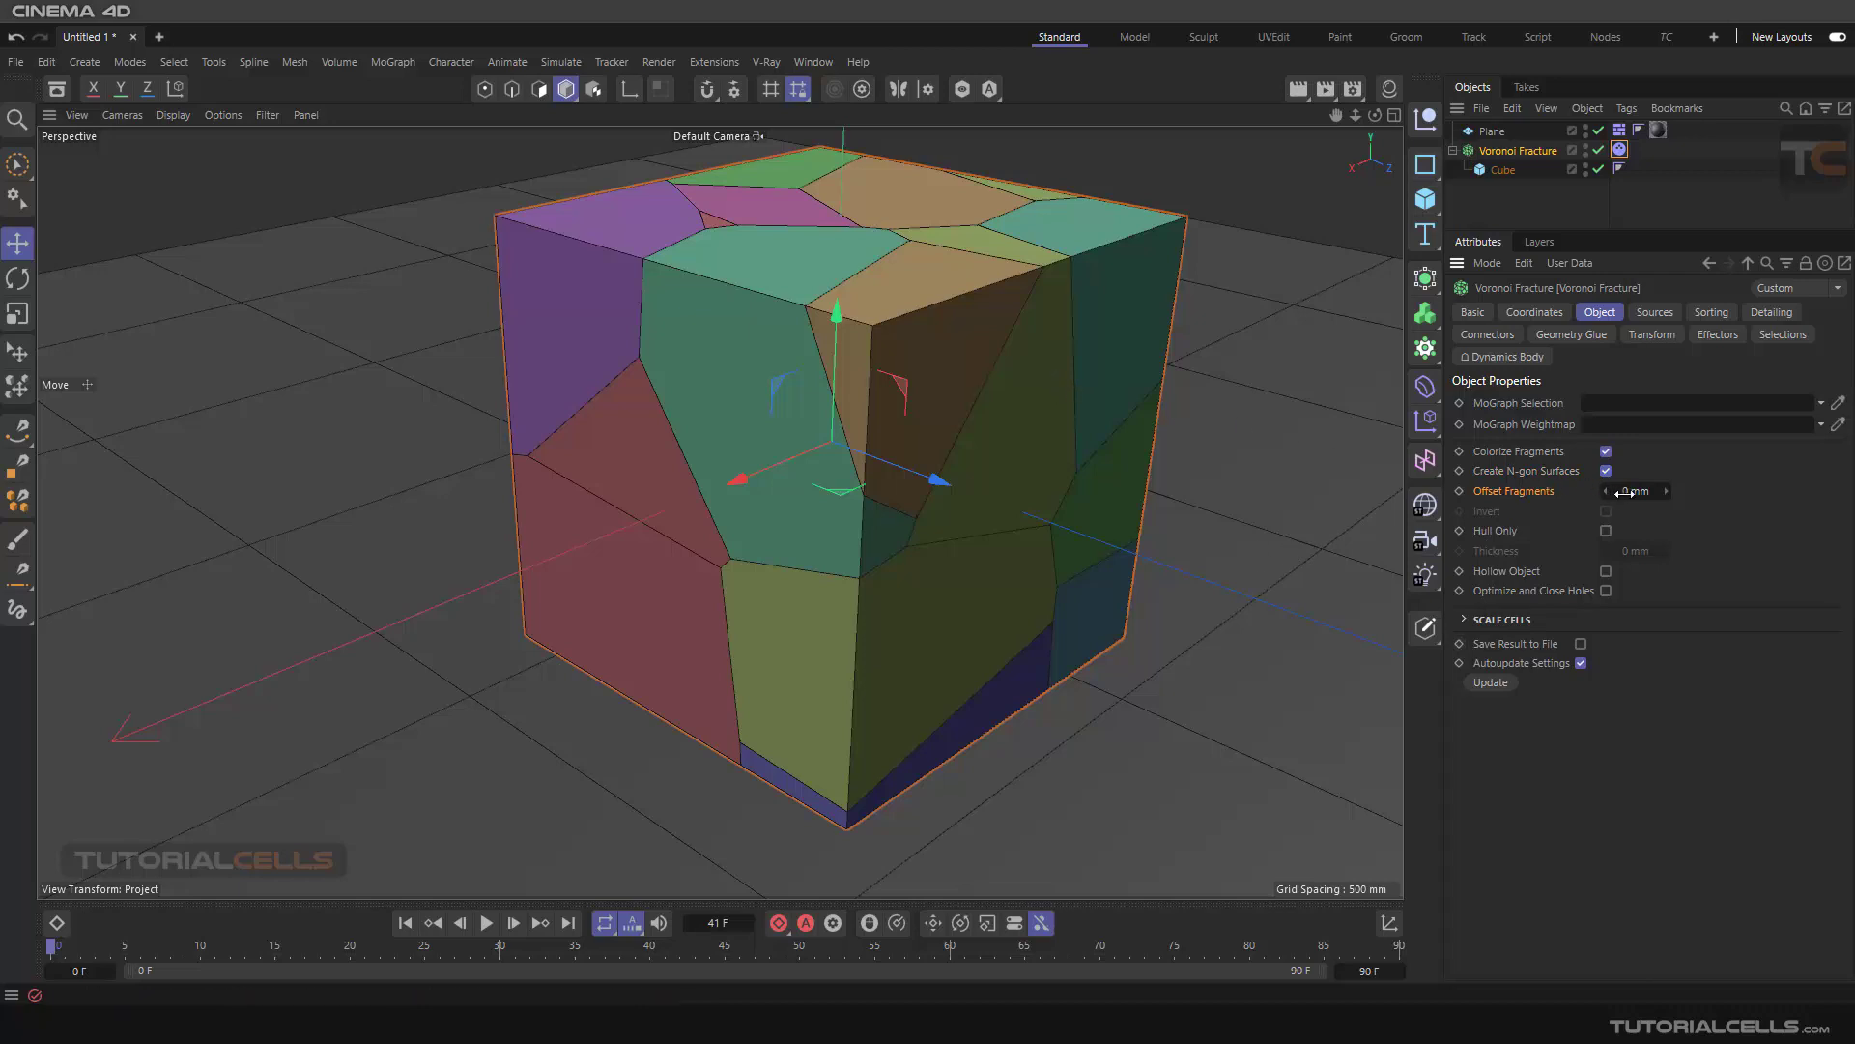
- Separate the cube's fragments by raising Offset Fragments to 52.9 mm and inspect the gaps
{"action": "left_click_drag", "start_coordinate": [1628, 491], "coordinate": [1676, 492]}
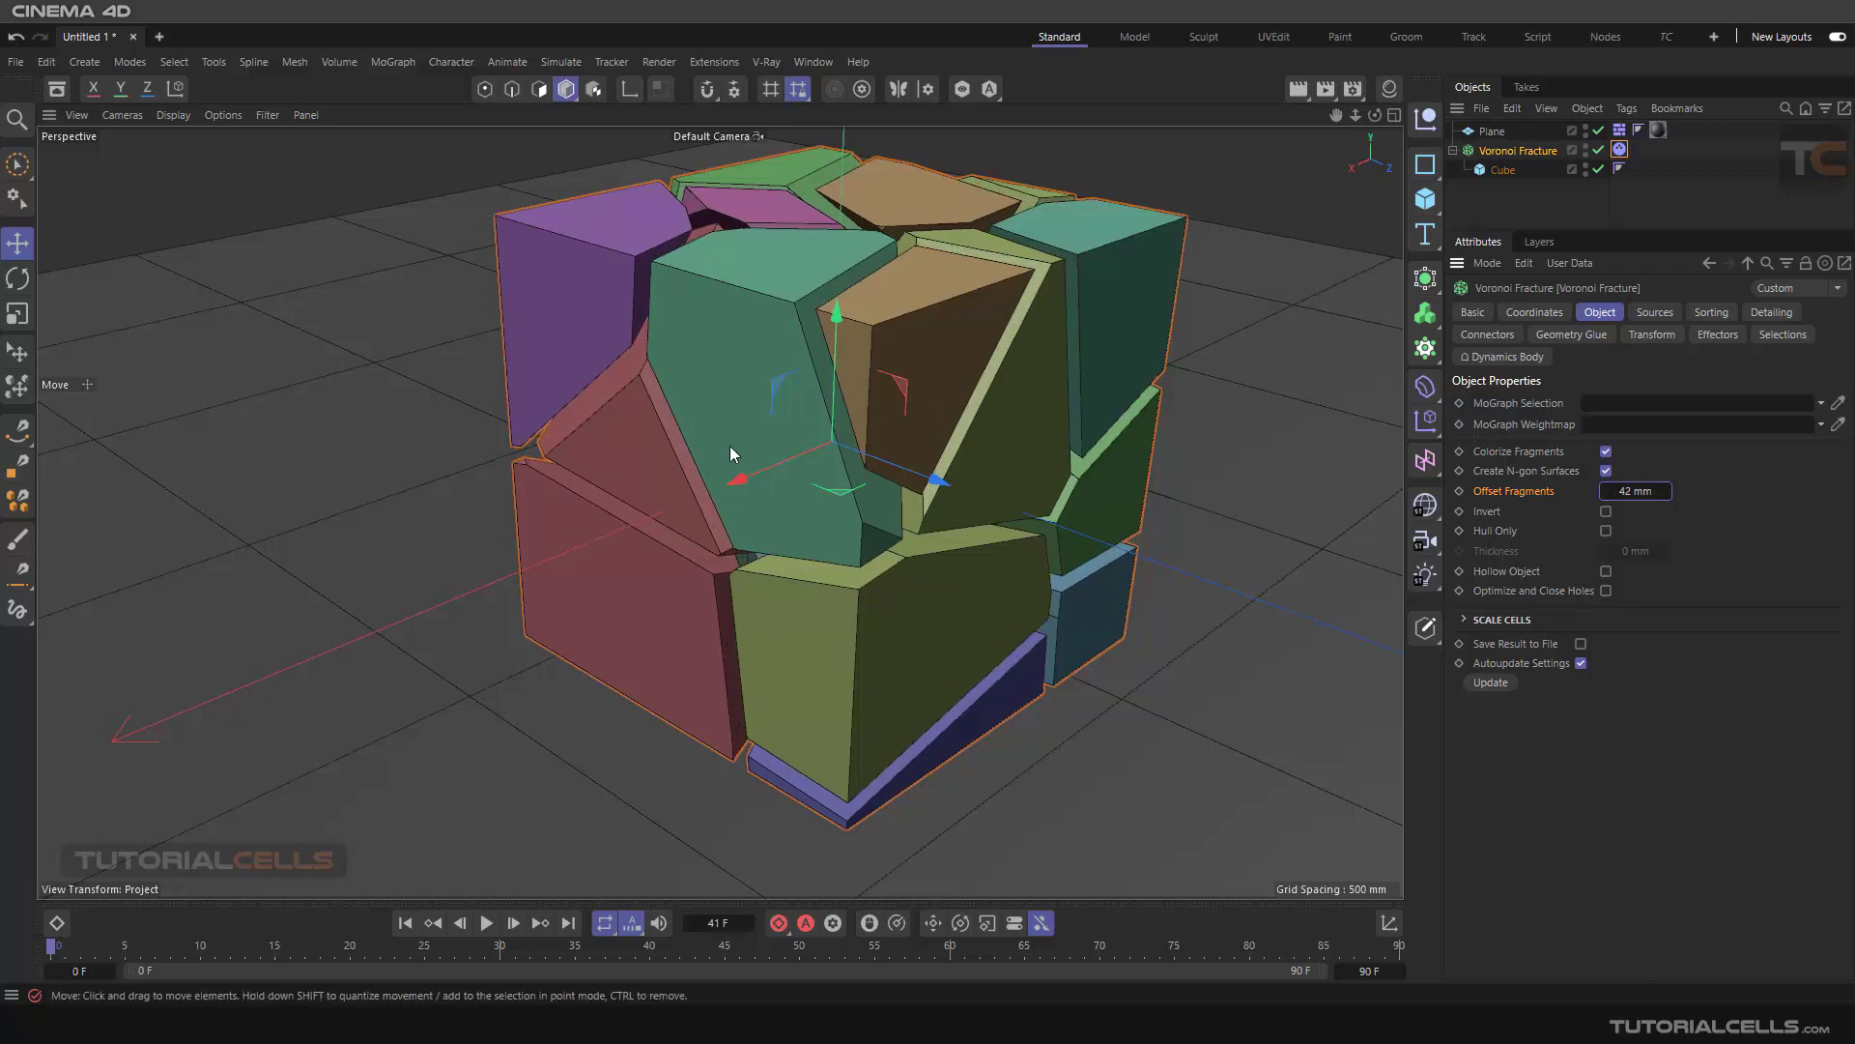
{"action": "scroll", "coordinate": [729, 464], "scroll_direction": "up", "scroll_amount": 10}
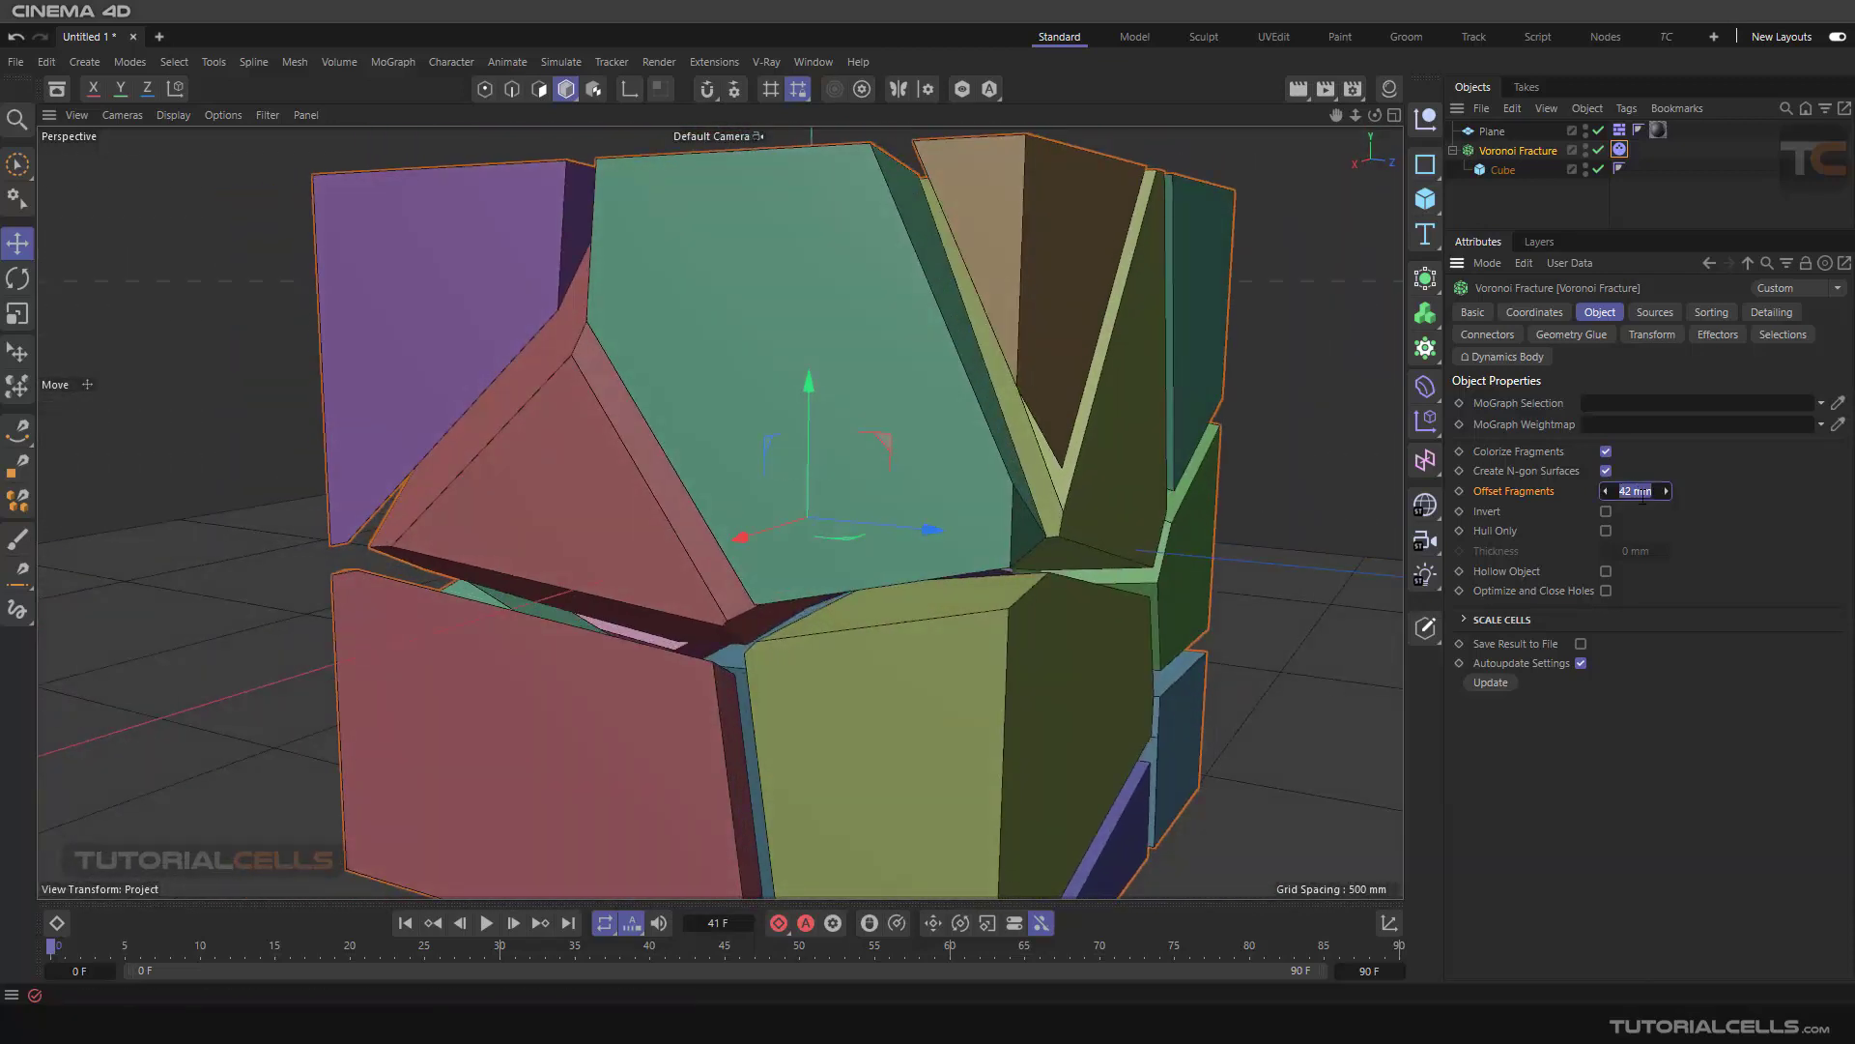
{"action": "left_click_drag", "start_coordinate": [1646, 492], "coordinate": [1683, 492]}
{"action": "left_click_drag", "start_coordinate": [518, 525], "coordinate": [557, 576], "text": "alt"}
{"action": "middle_click_drag", "start_coordinate": [746, 646], "coordinate": [708, 566], "text": "alt"}
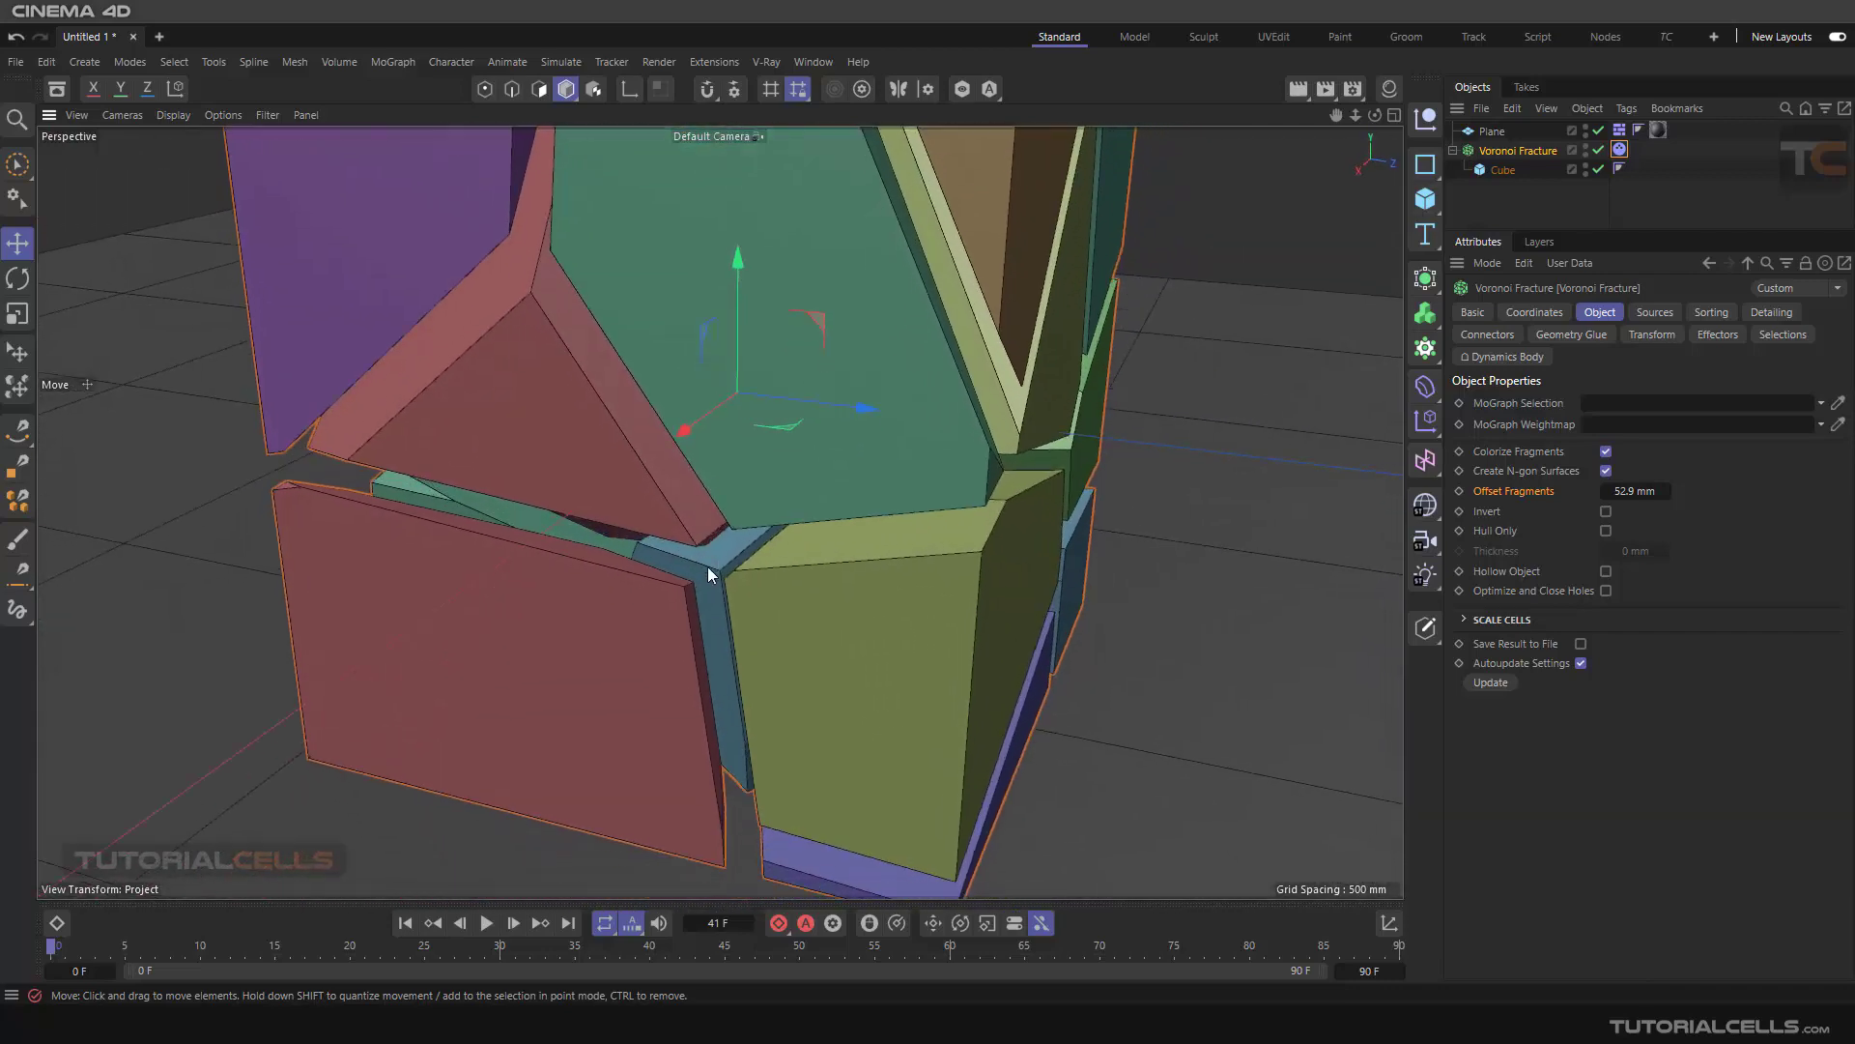
{"action": "right_click_drag", "start_coordinate": [707, 566], "coordinate": [720, 571], "text": "alt"}
{"action": "left_click_drag", "start_coordinate": [721, 571], "coordinate": [705, 531], "text": "alt"}
{"action": "scroll", "coordinate": [704, 551], "scroll_direction": "down", "scroll_amount": 10}
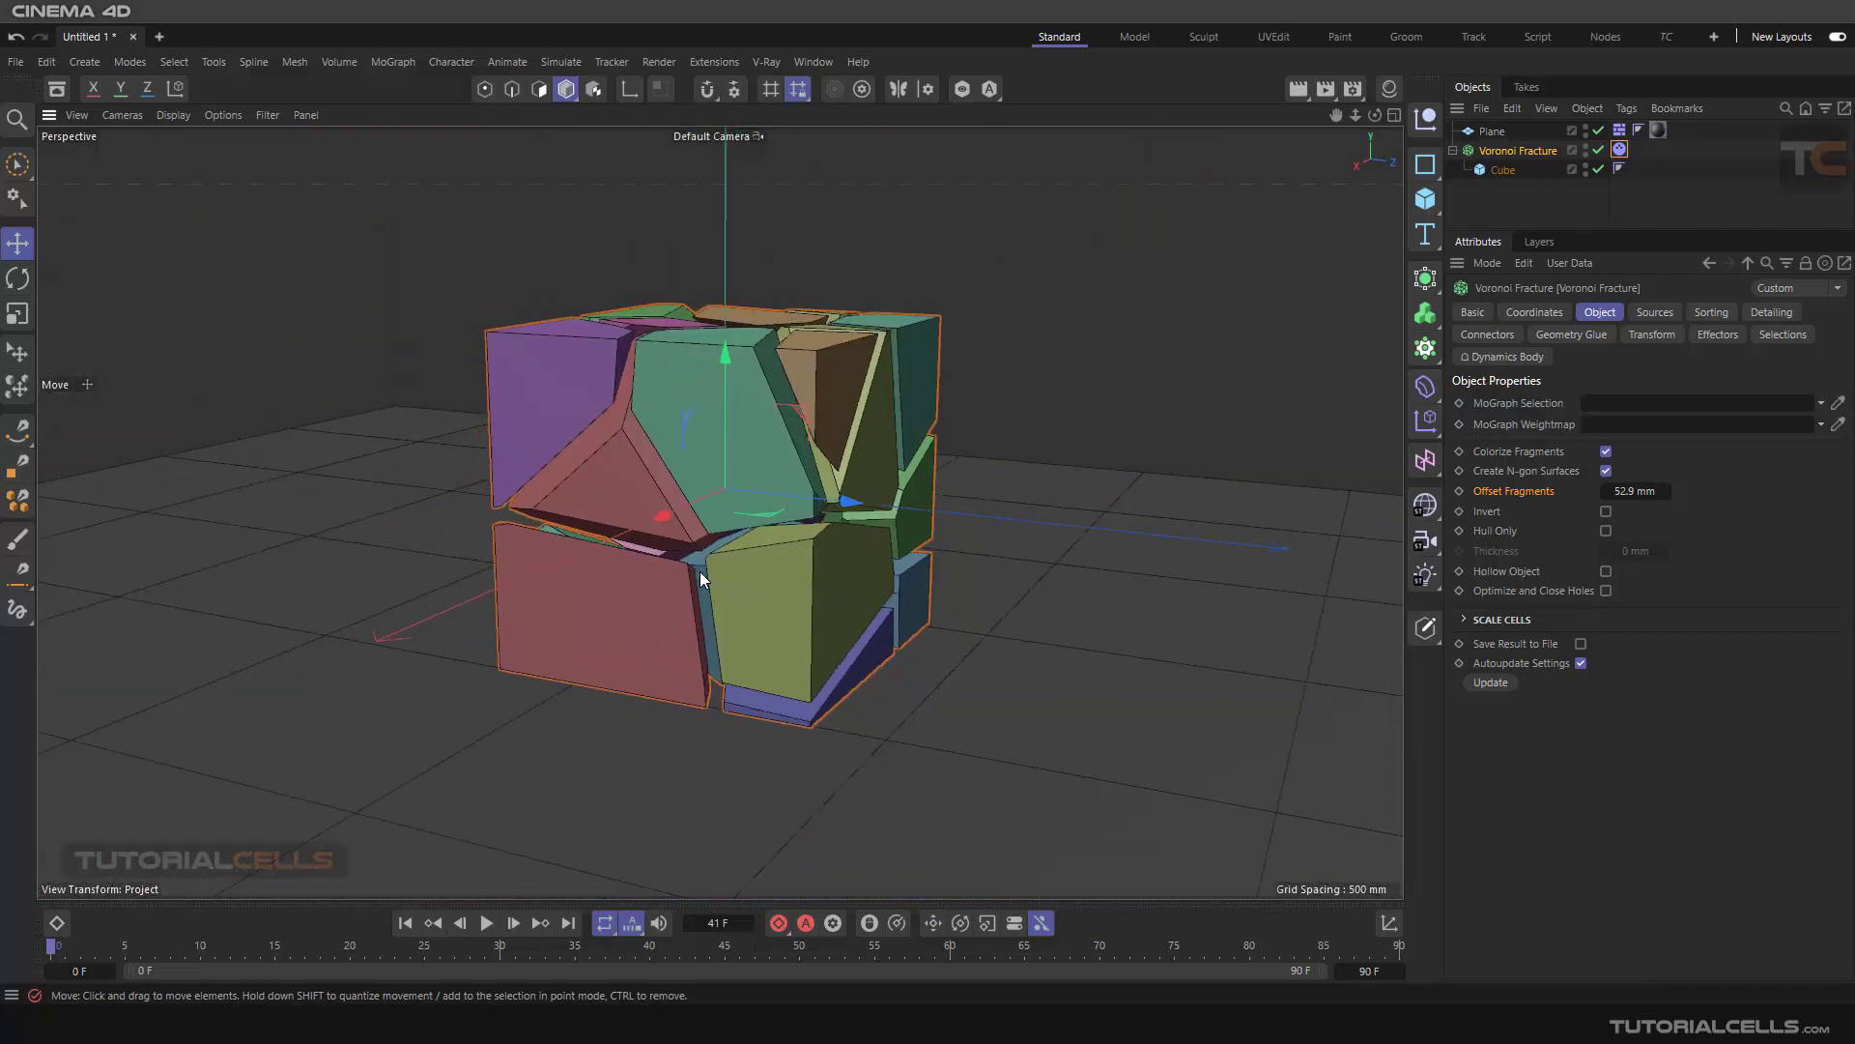
- Play the simulation with the offset fragments, stop it and return to frame 0
{"action": "left_click", "coordinate": [486, 923]}
{"action": "left_click", "coordinate": [486, 923]}
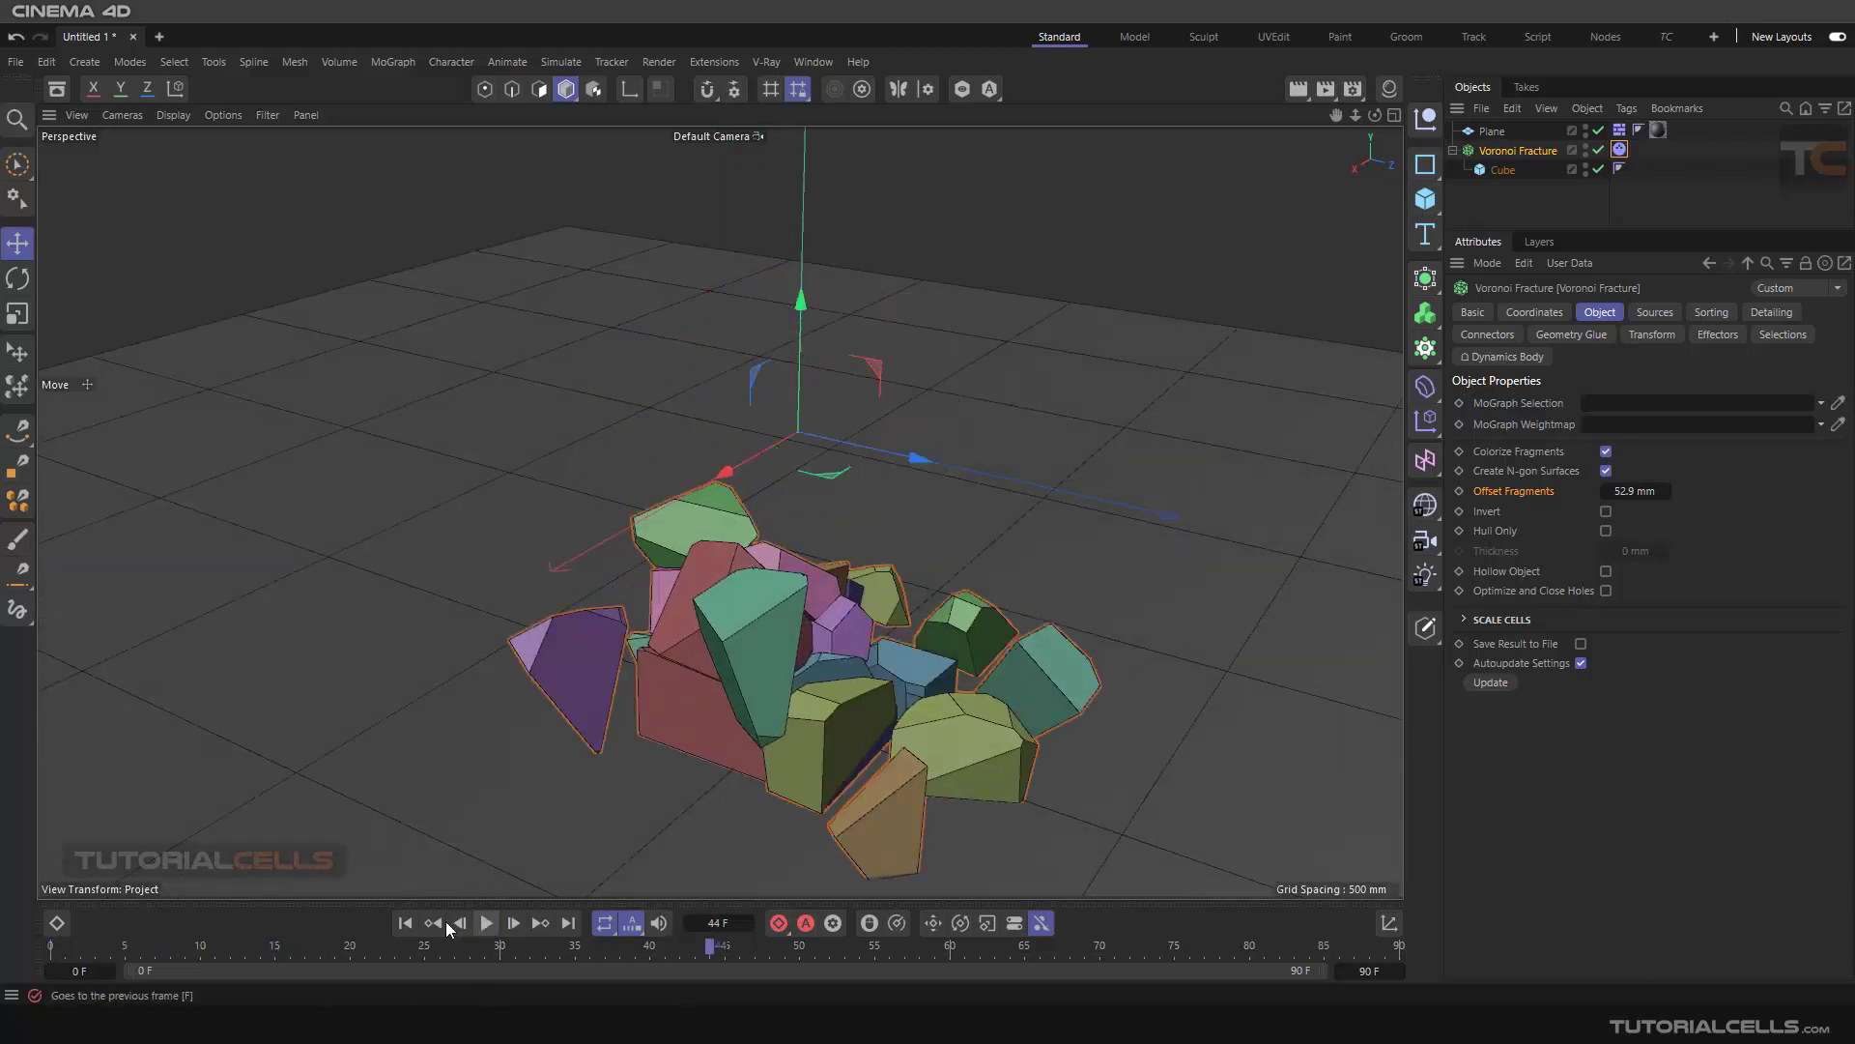
{"action": "left_click", "coordinate": [406, 923]}
- Try Invert on the offset fragments, inspect the geometry between the pieces and turn Invert off again
{"action": "scroll", "coordinate": [872, 478], "scroll_direction": "up", "scroll_amount": 5}
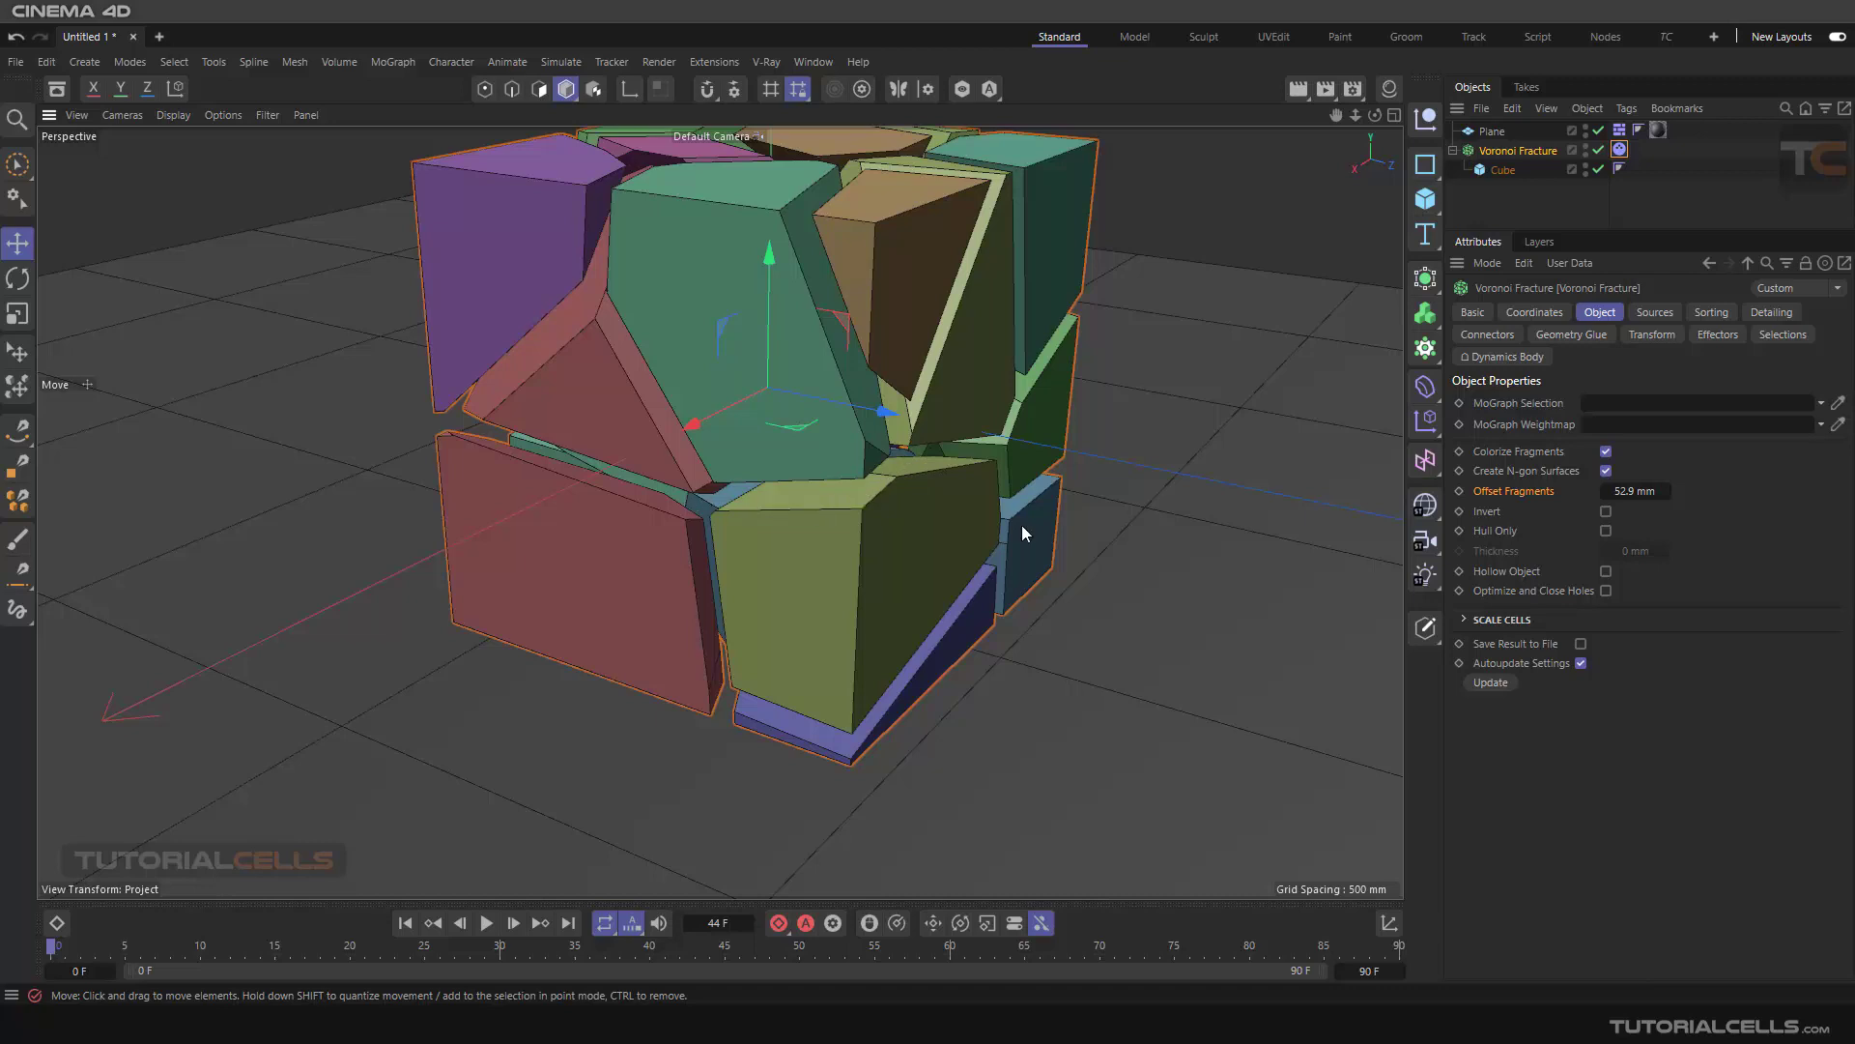
{"action": "left_click", "coordinate": [1605, 512]}
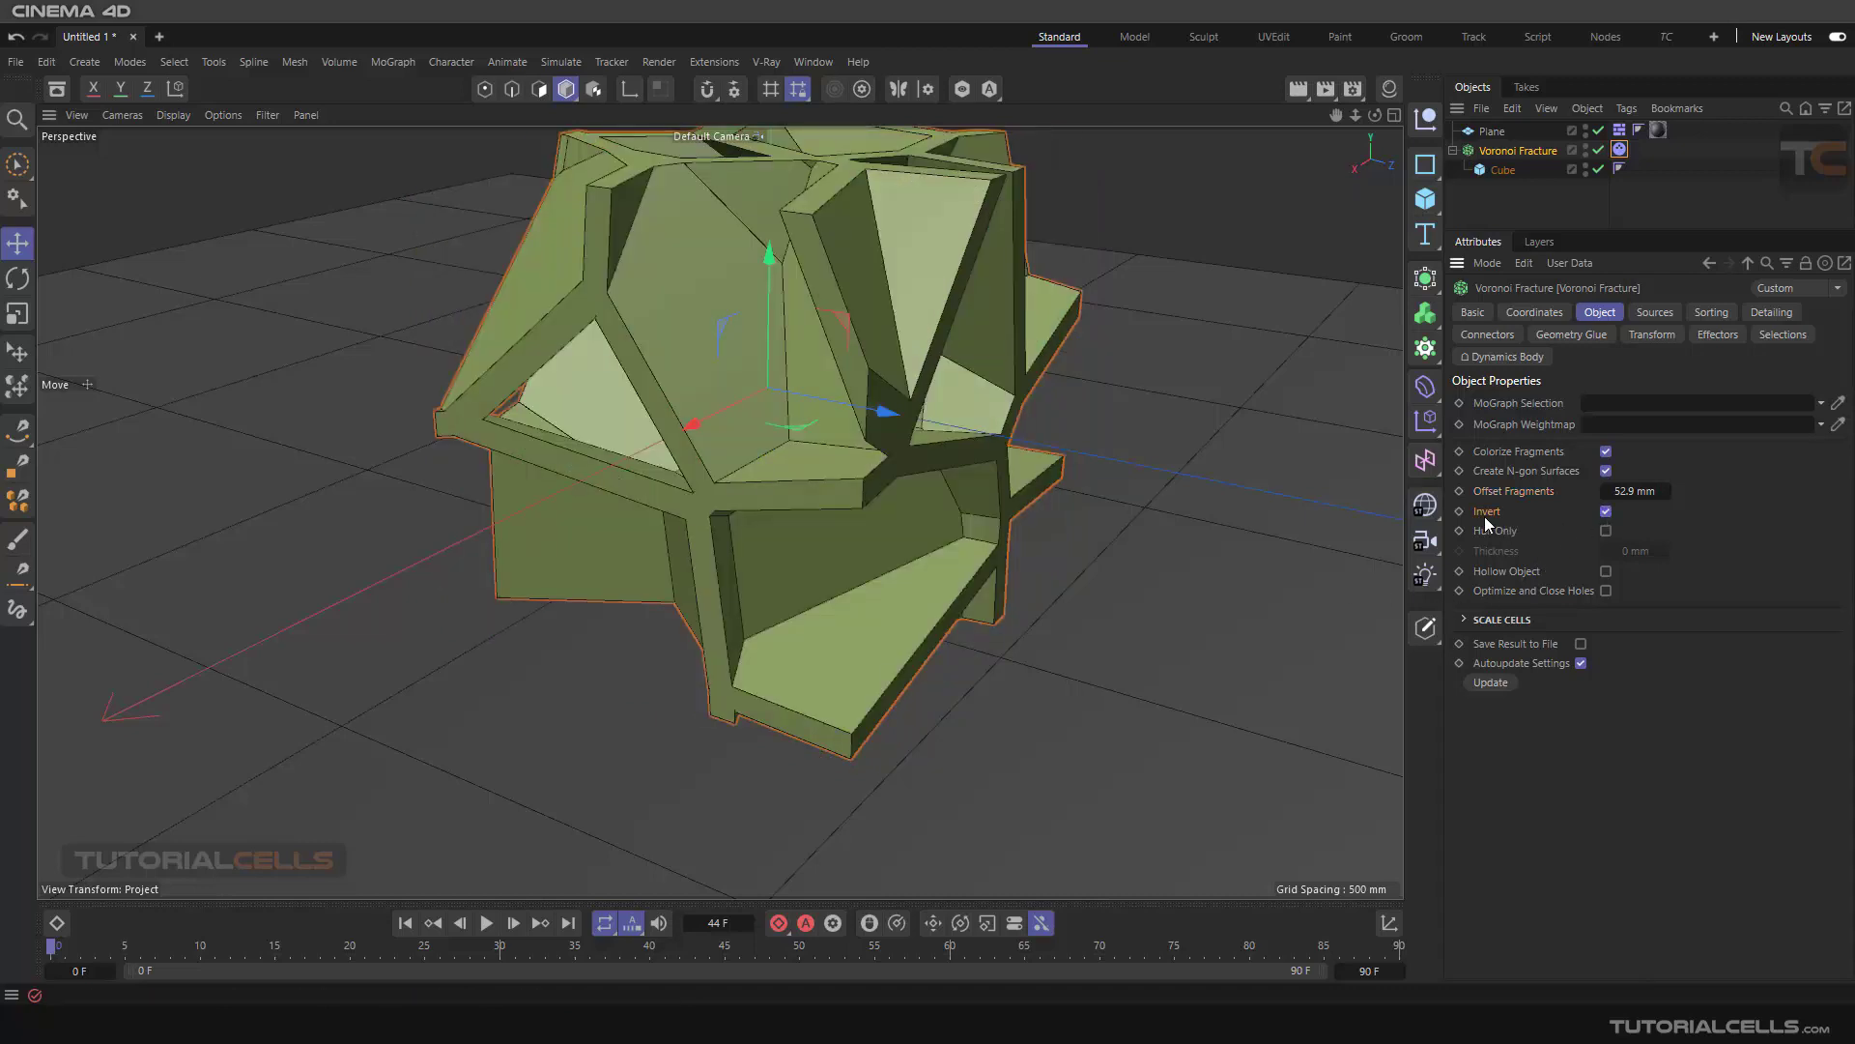
{"action": "left_click_drag", "start_coordinate": [786, 483], "coordinate": [928, 406], "text": "alt"}
{"action": "left_click", "coordinate": [1606, 512]}
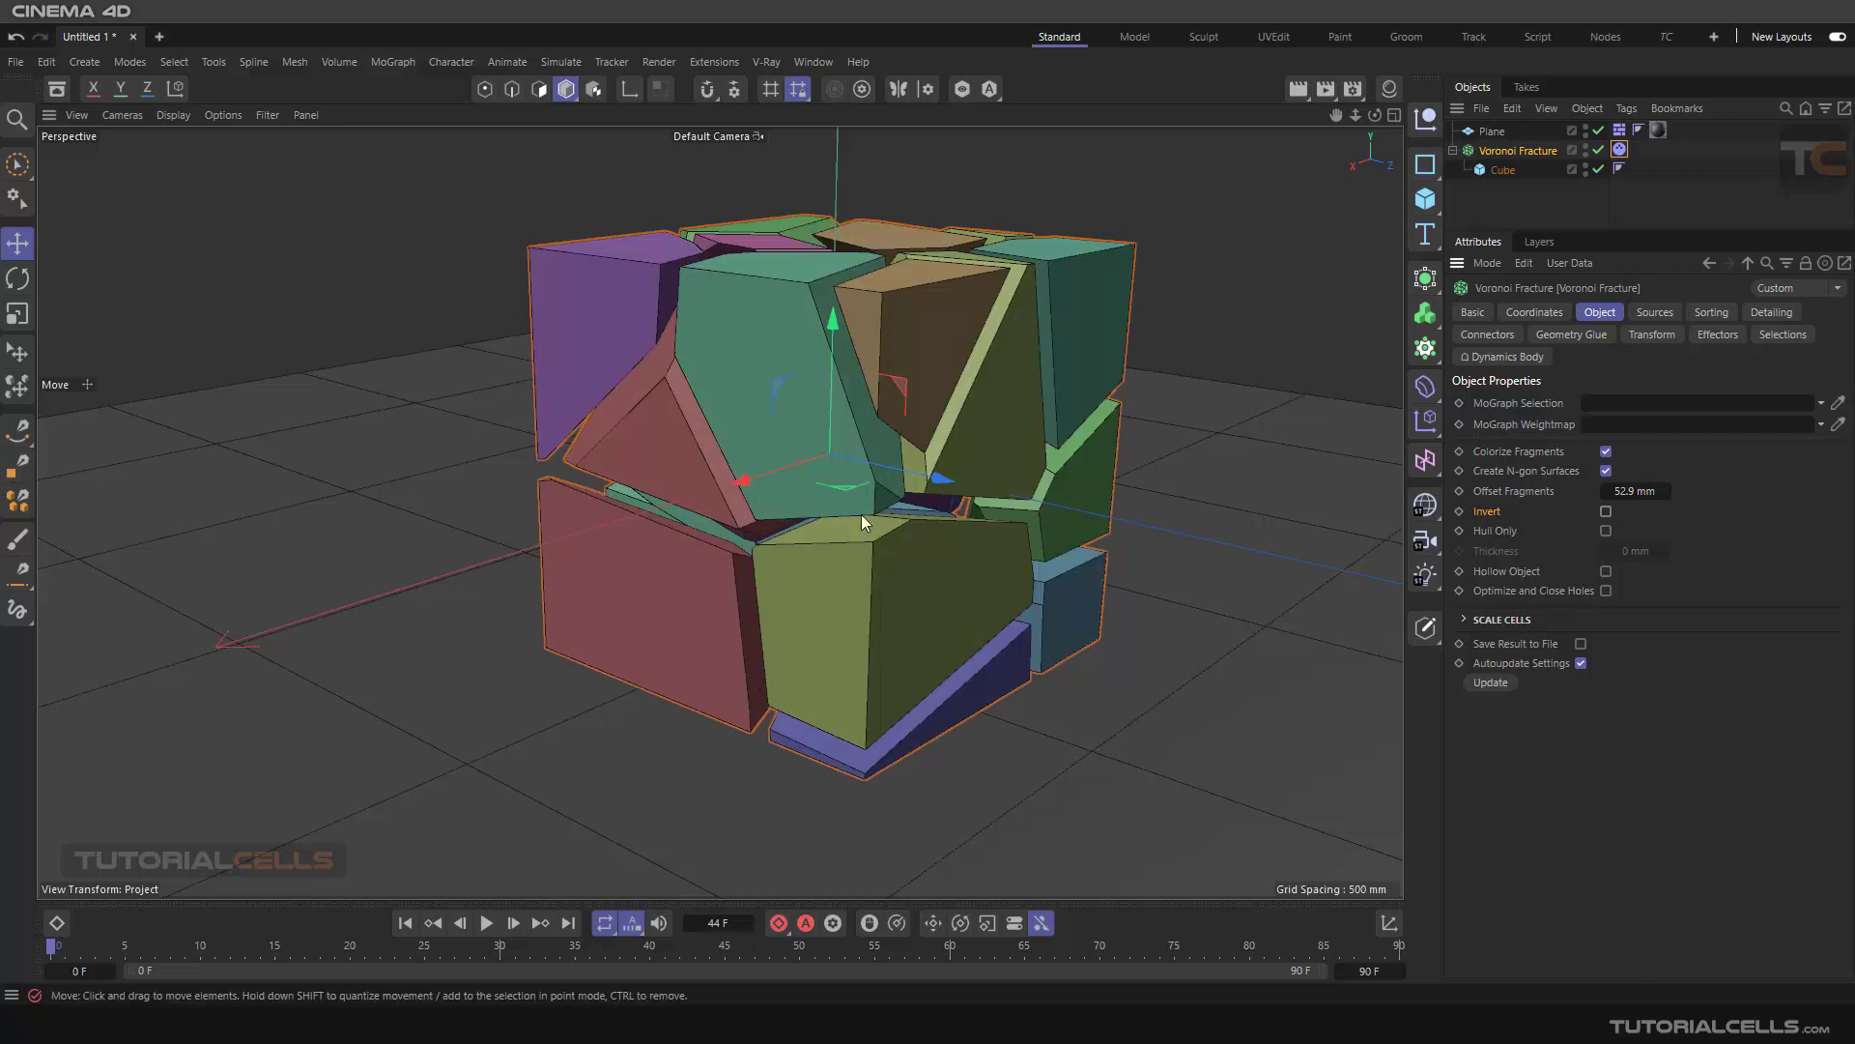
- Try Hull Only with a thickness of 44.1 mm on the fragments and turn Hull Only off again
{"action": "scroll", "coordinate": [861, 514], "scroll_direction": "up", "scroll_amount": 3}
{"action": "left_click_drag", "start_coordinate": [723, 495], "coordinate": [619, 474], "text": "alt"}
{"action": "left_click", "coordinate": [1608, 532]}
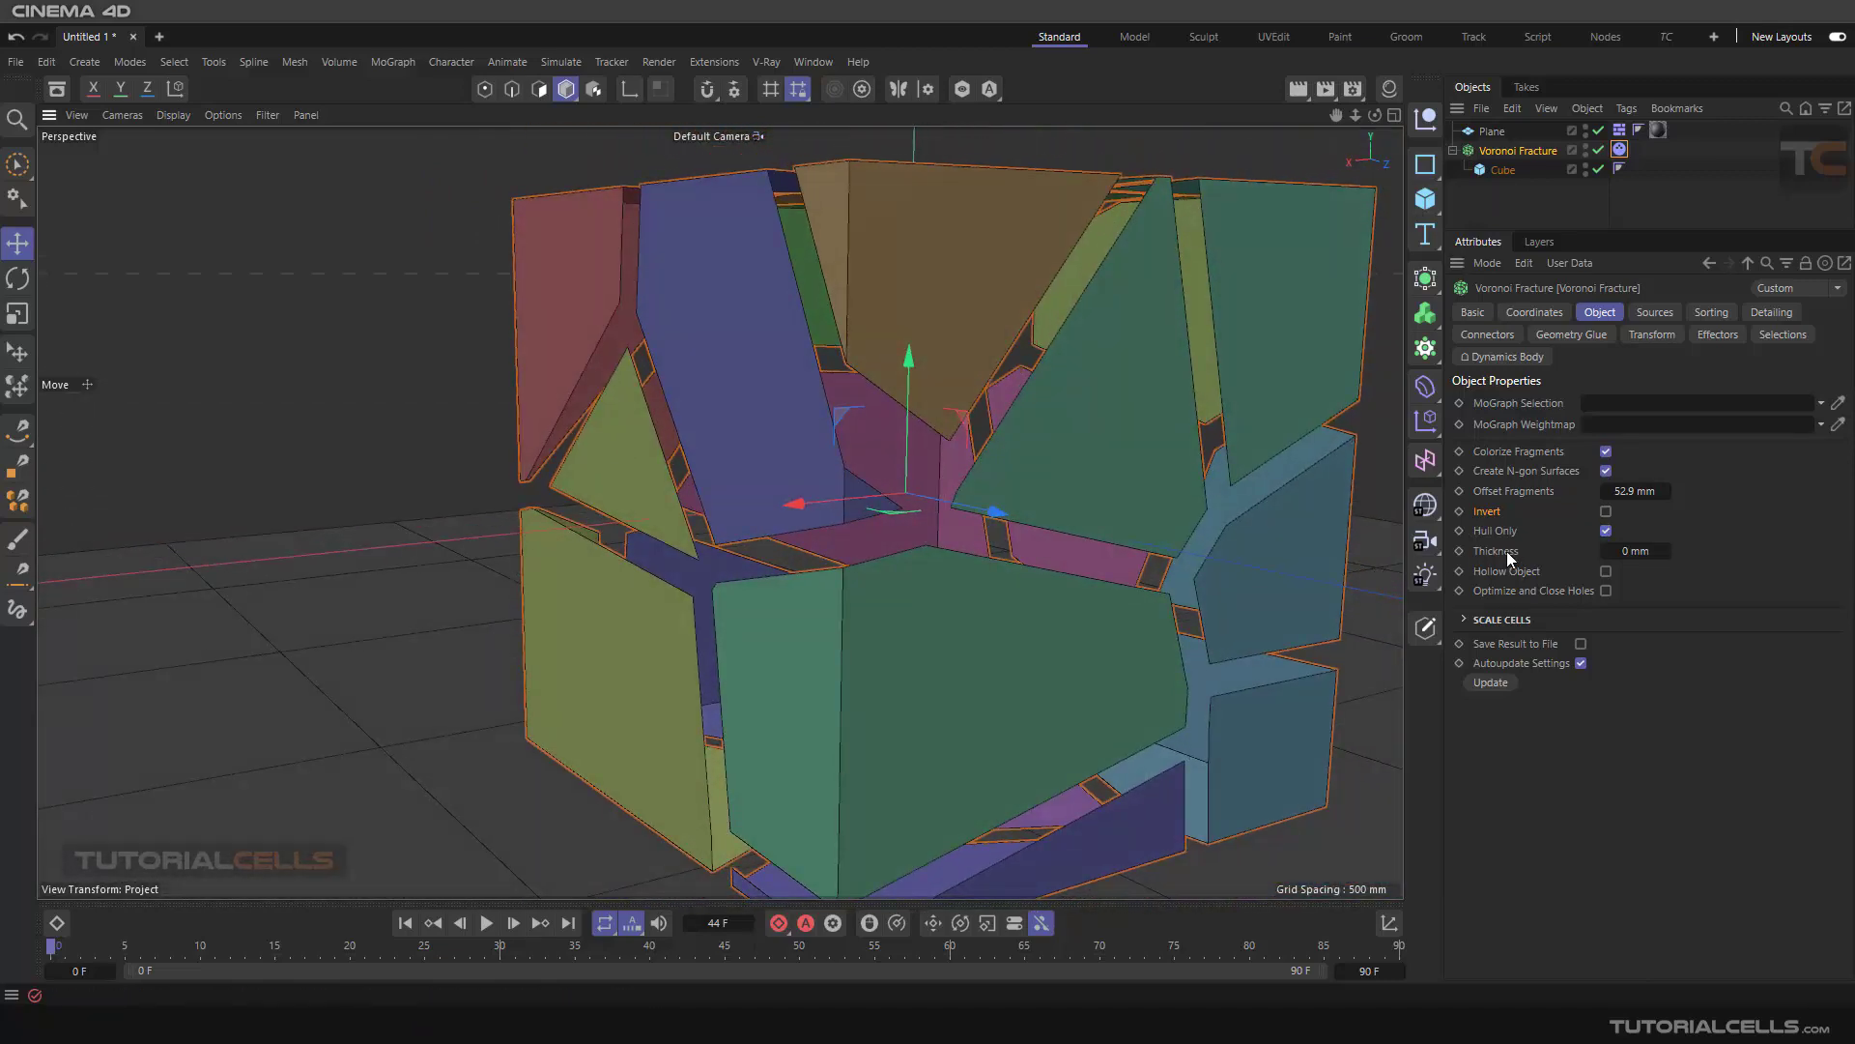
{"action": "left_click_drag", "start_coordinate": [1605, 551], "coordinate": [1672, 551]}
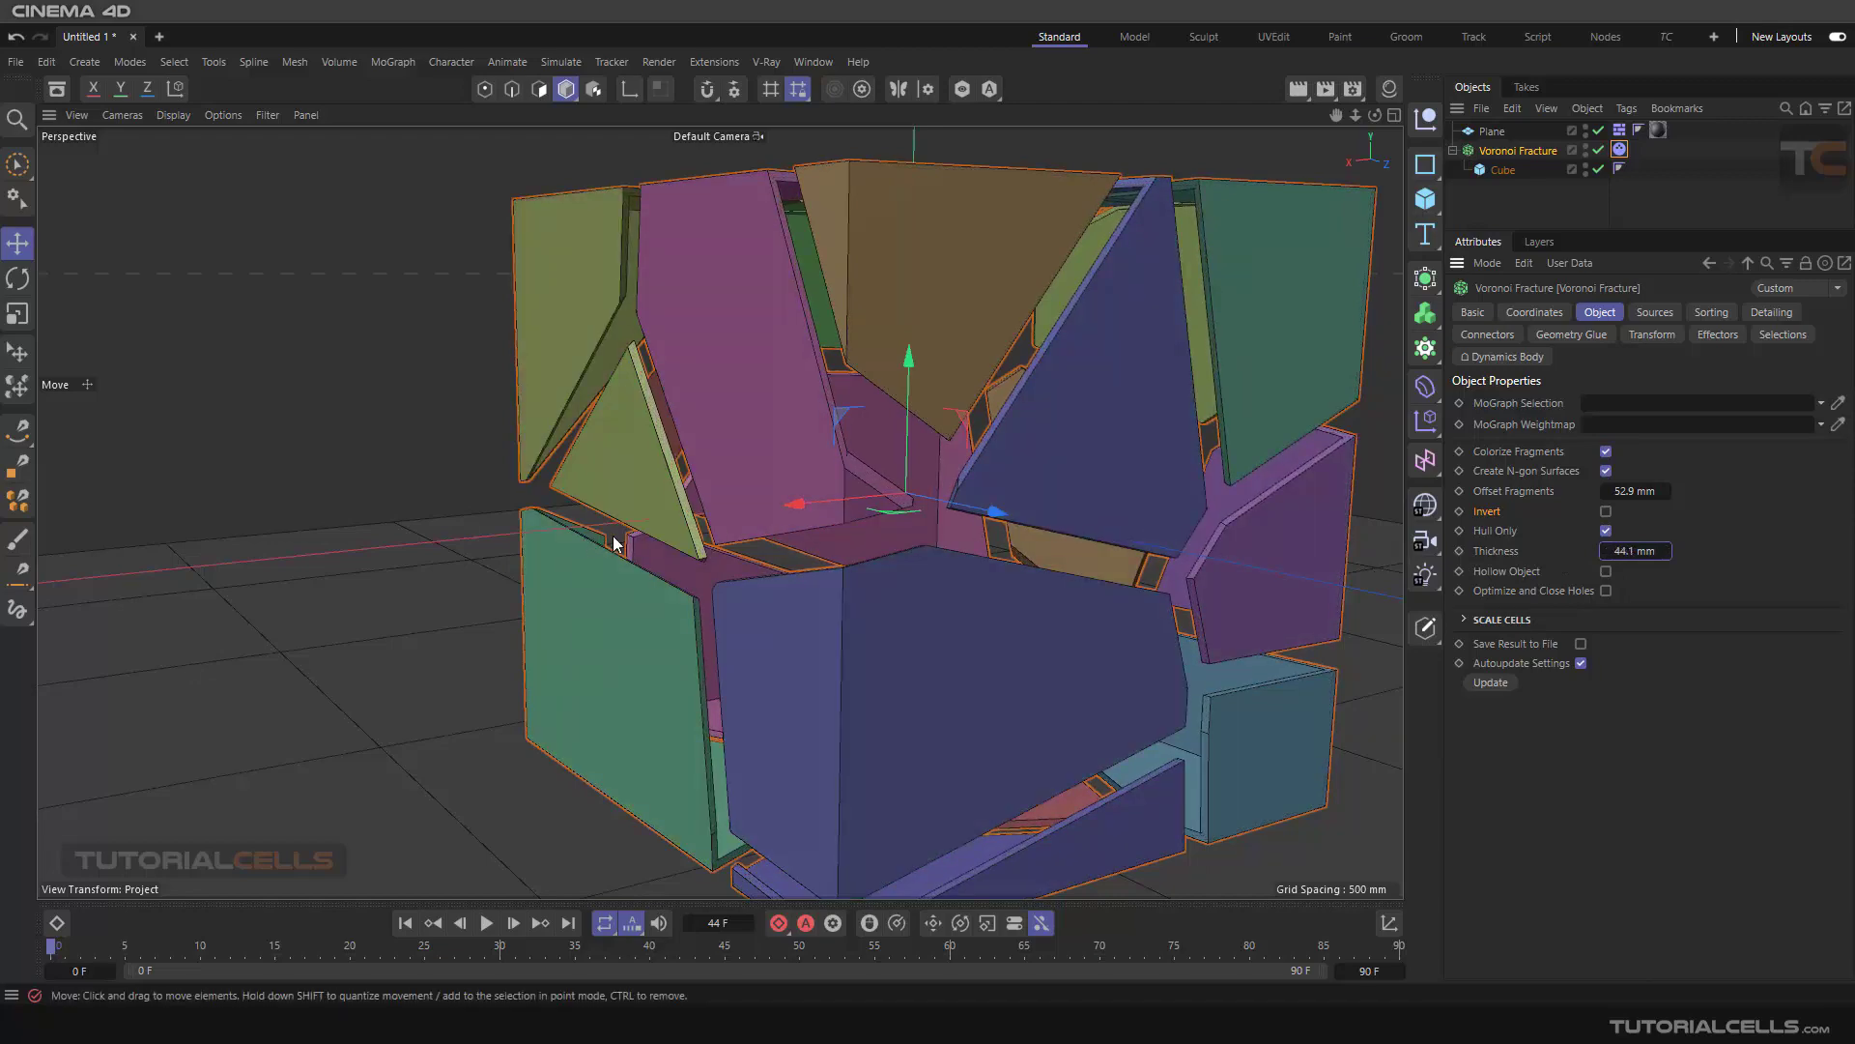
{"action": "left_click_drag", "start_coordinate": [650, 584], "coordinate": [734, 611], "text": "alt"}
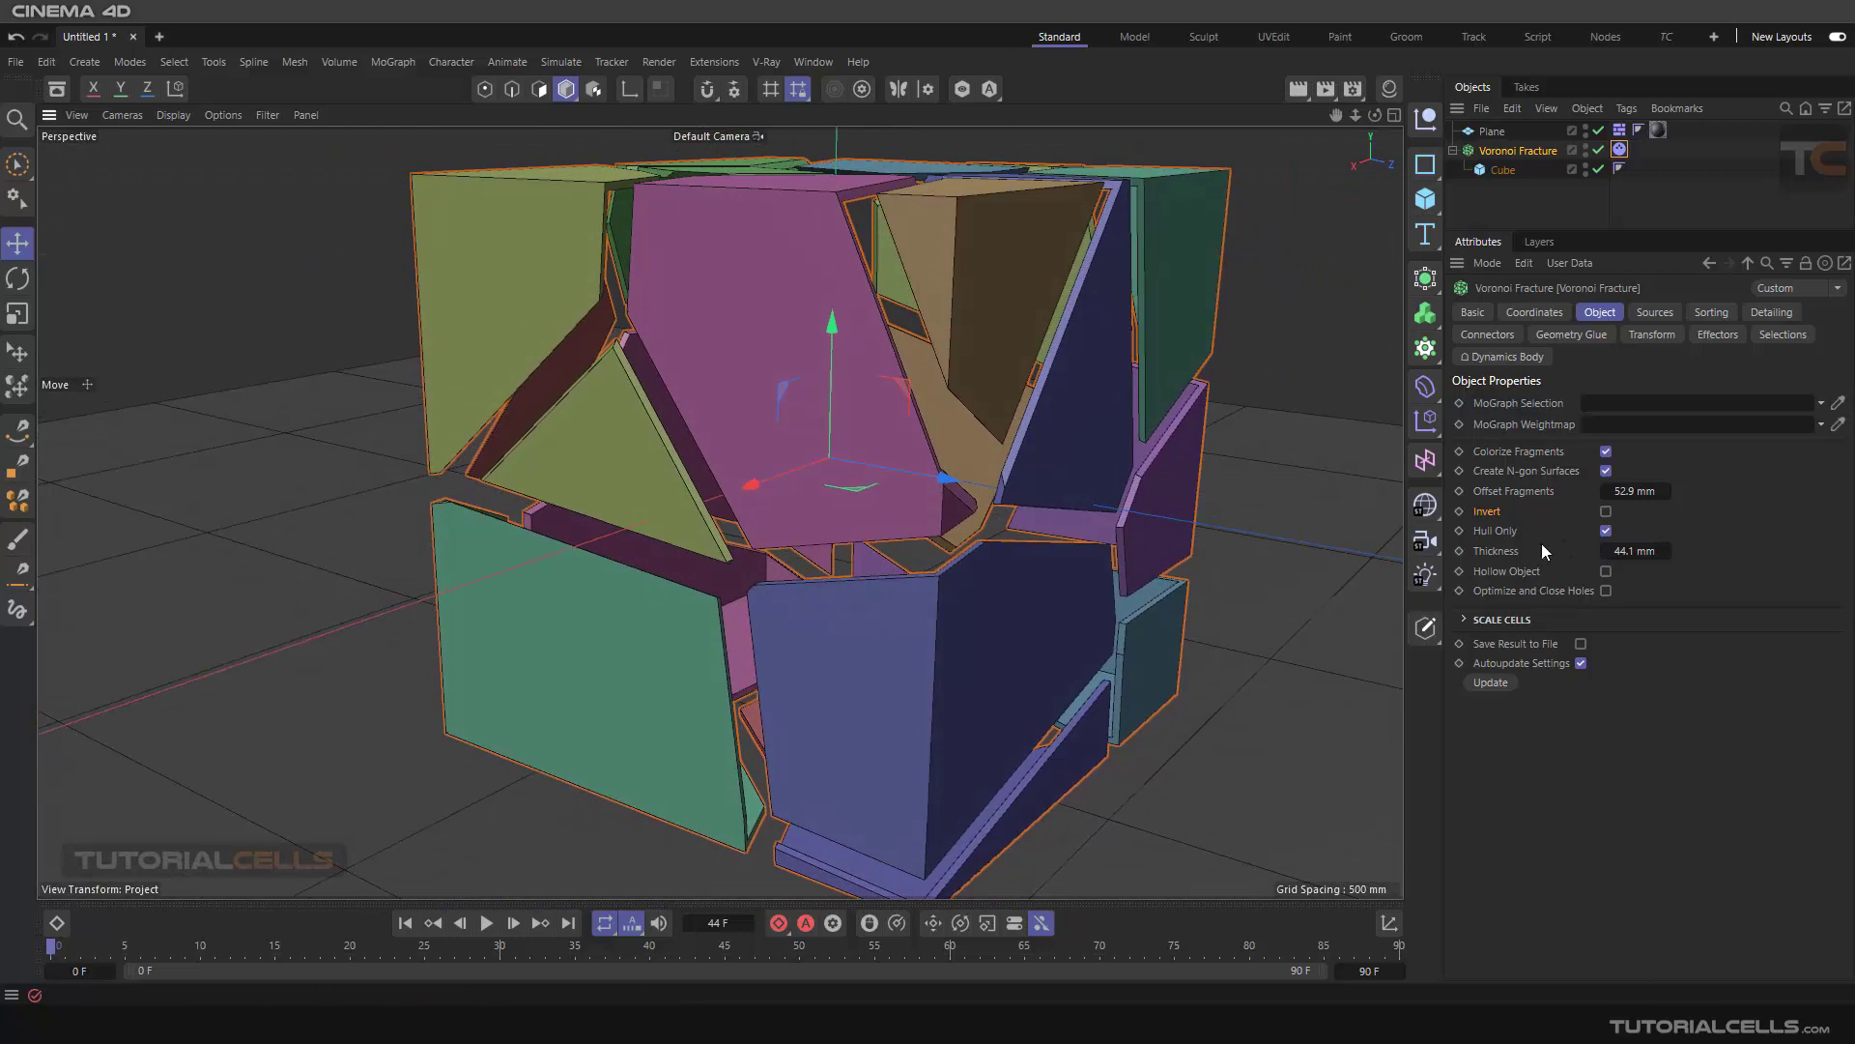
{"action": "left_click", "coordinate": [1606, 531]}
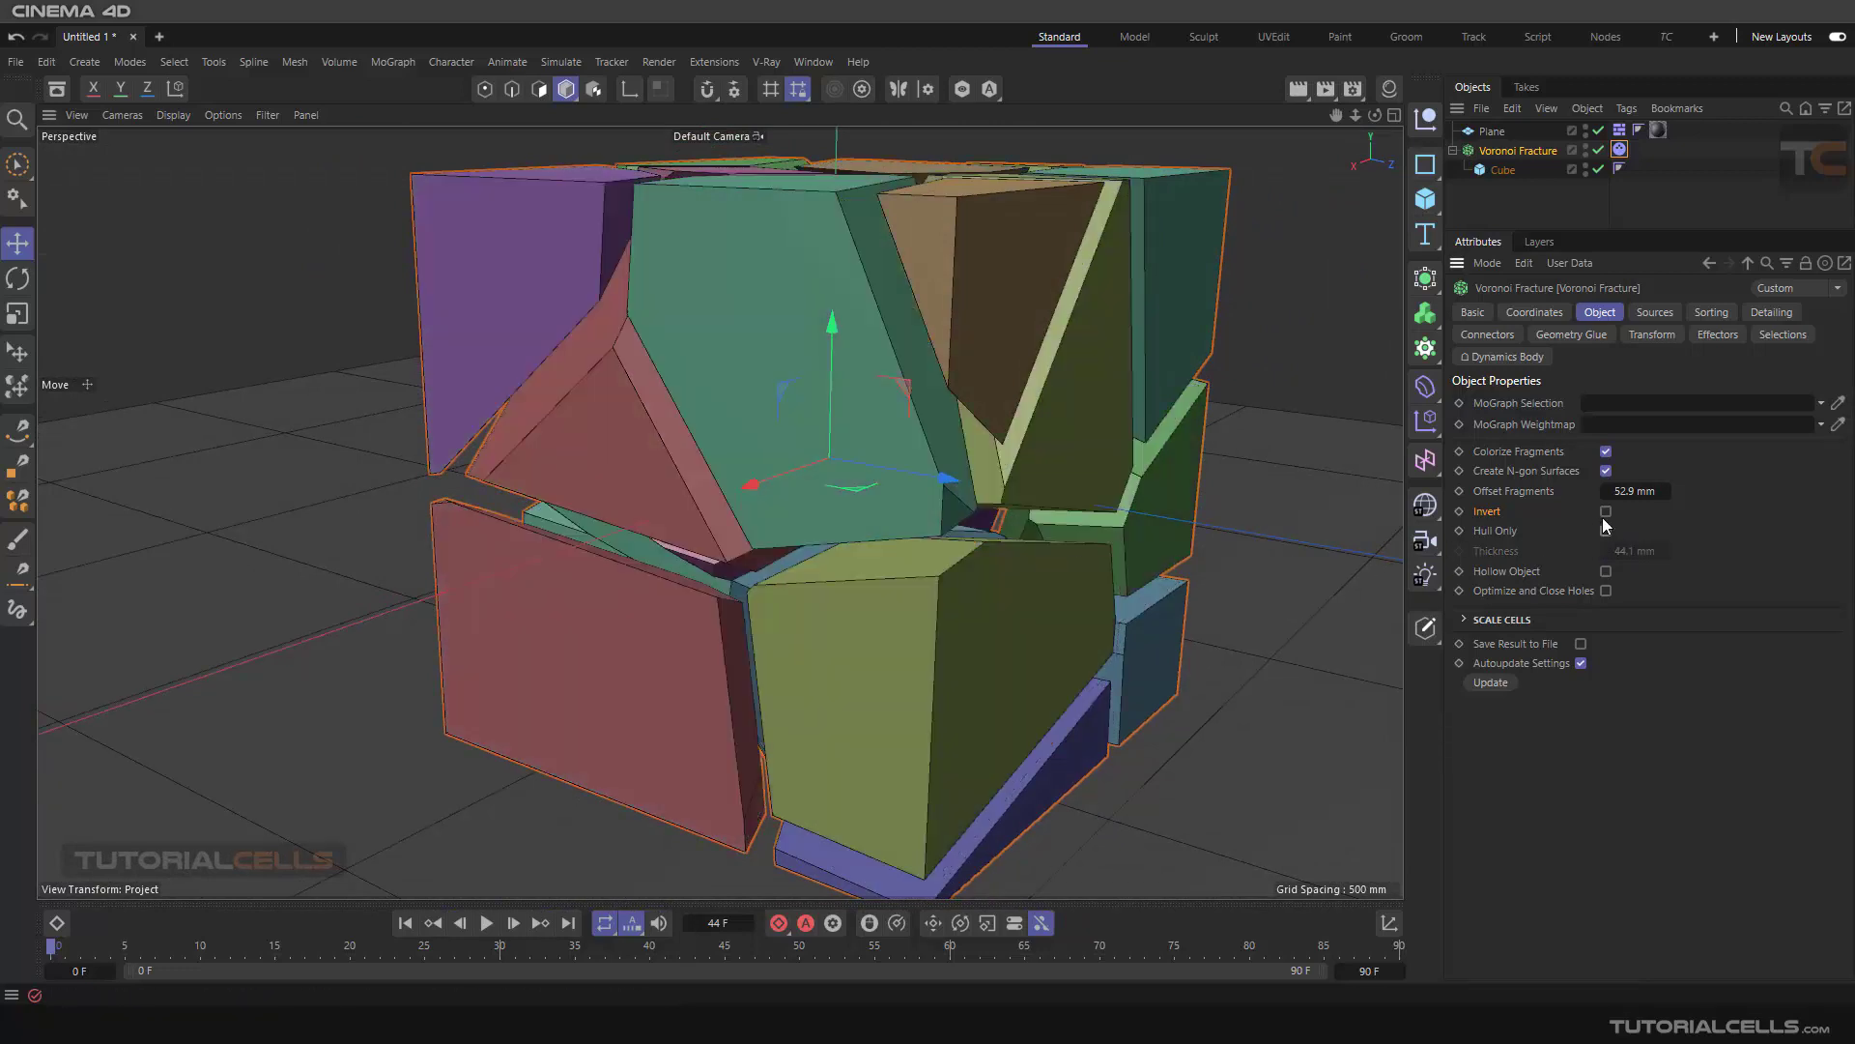
- Reset the Voronoi Fracture object's Offset Fragments to 0 mm
{"action": "right_click", "coordinate": [1664, 491]}
{"action": "left_click_drag", "start_coordinate": [918, 524], "coordinate": [918, 537], "text": "alt"}
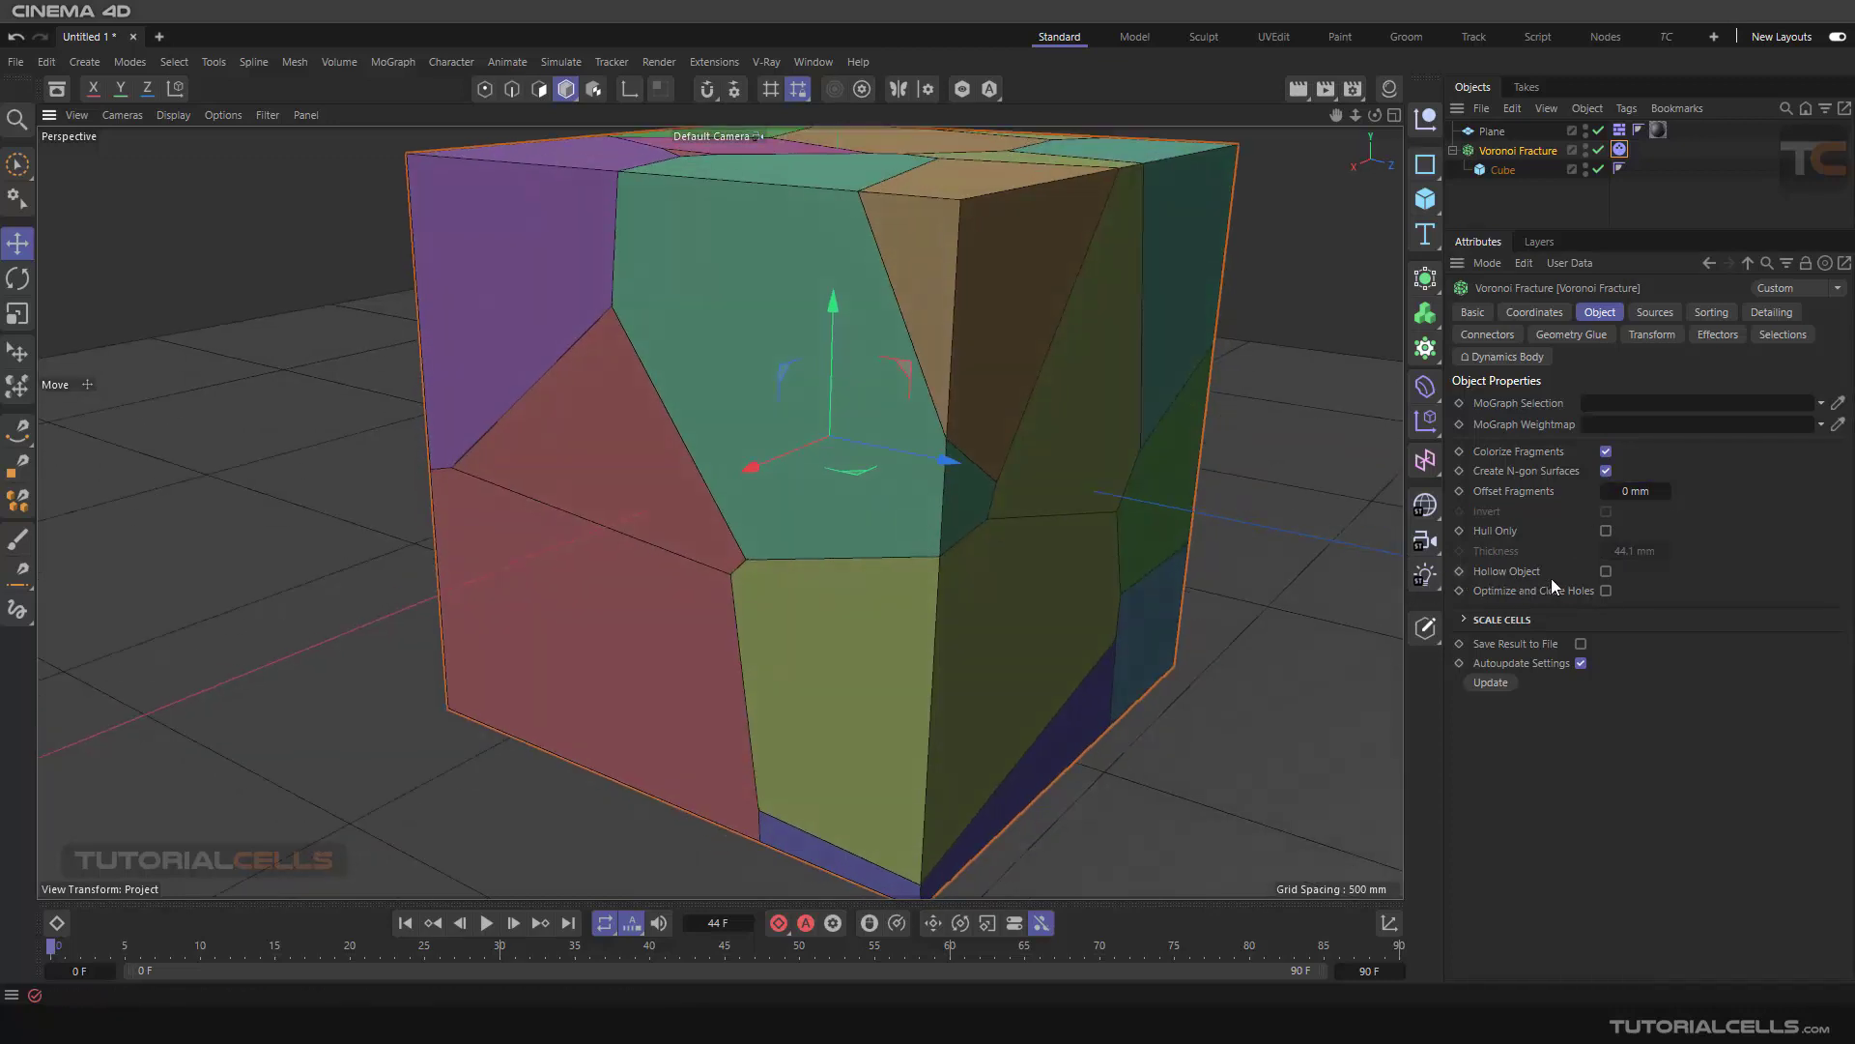
{"action": "scroll", "coordinate": [1123, 561], "scroll_direction": "down", "scroll_amount": 6}
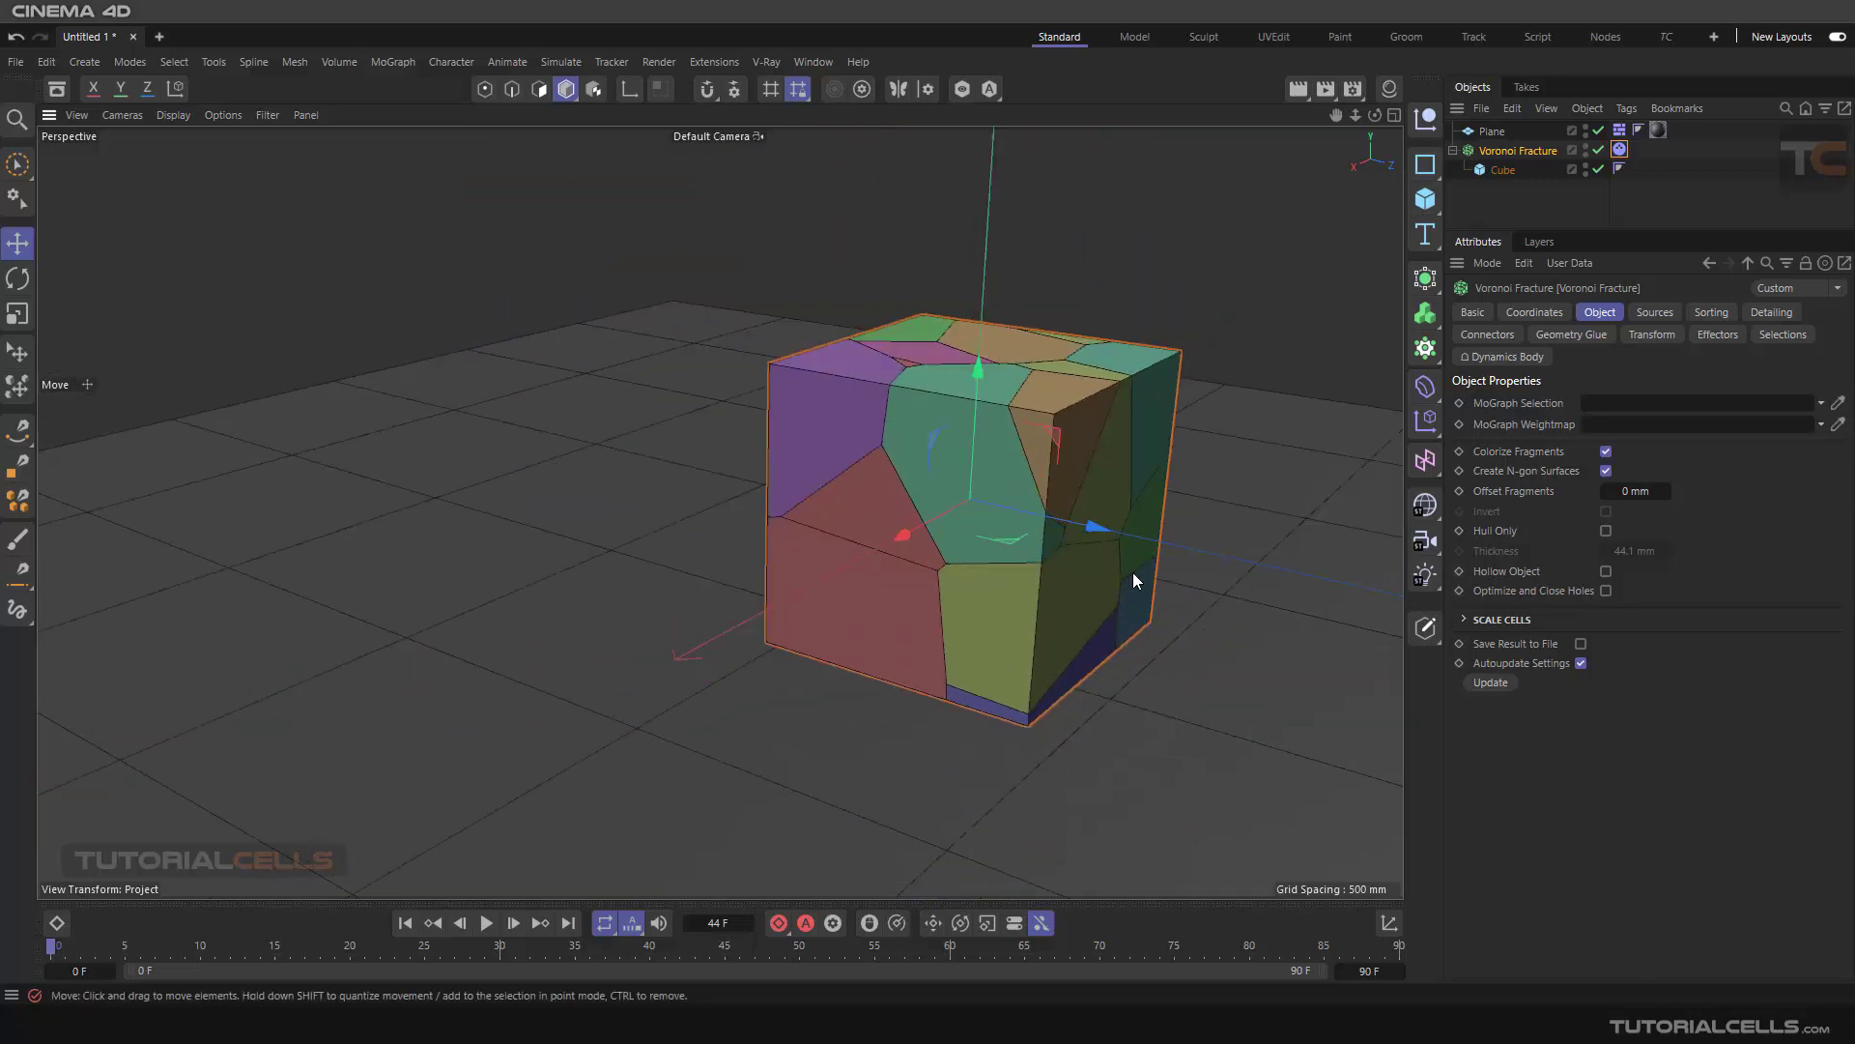
{"action": "middle_click_drag", "start_coordinate": [1133, 572], "coordinate": [995, 567], "text": "alt"}
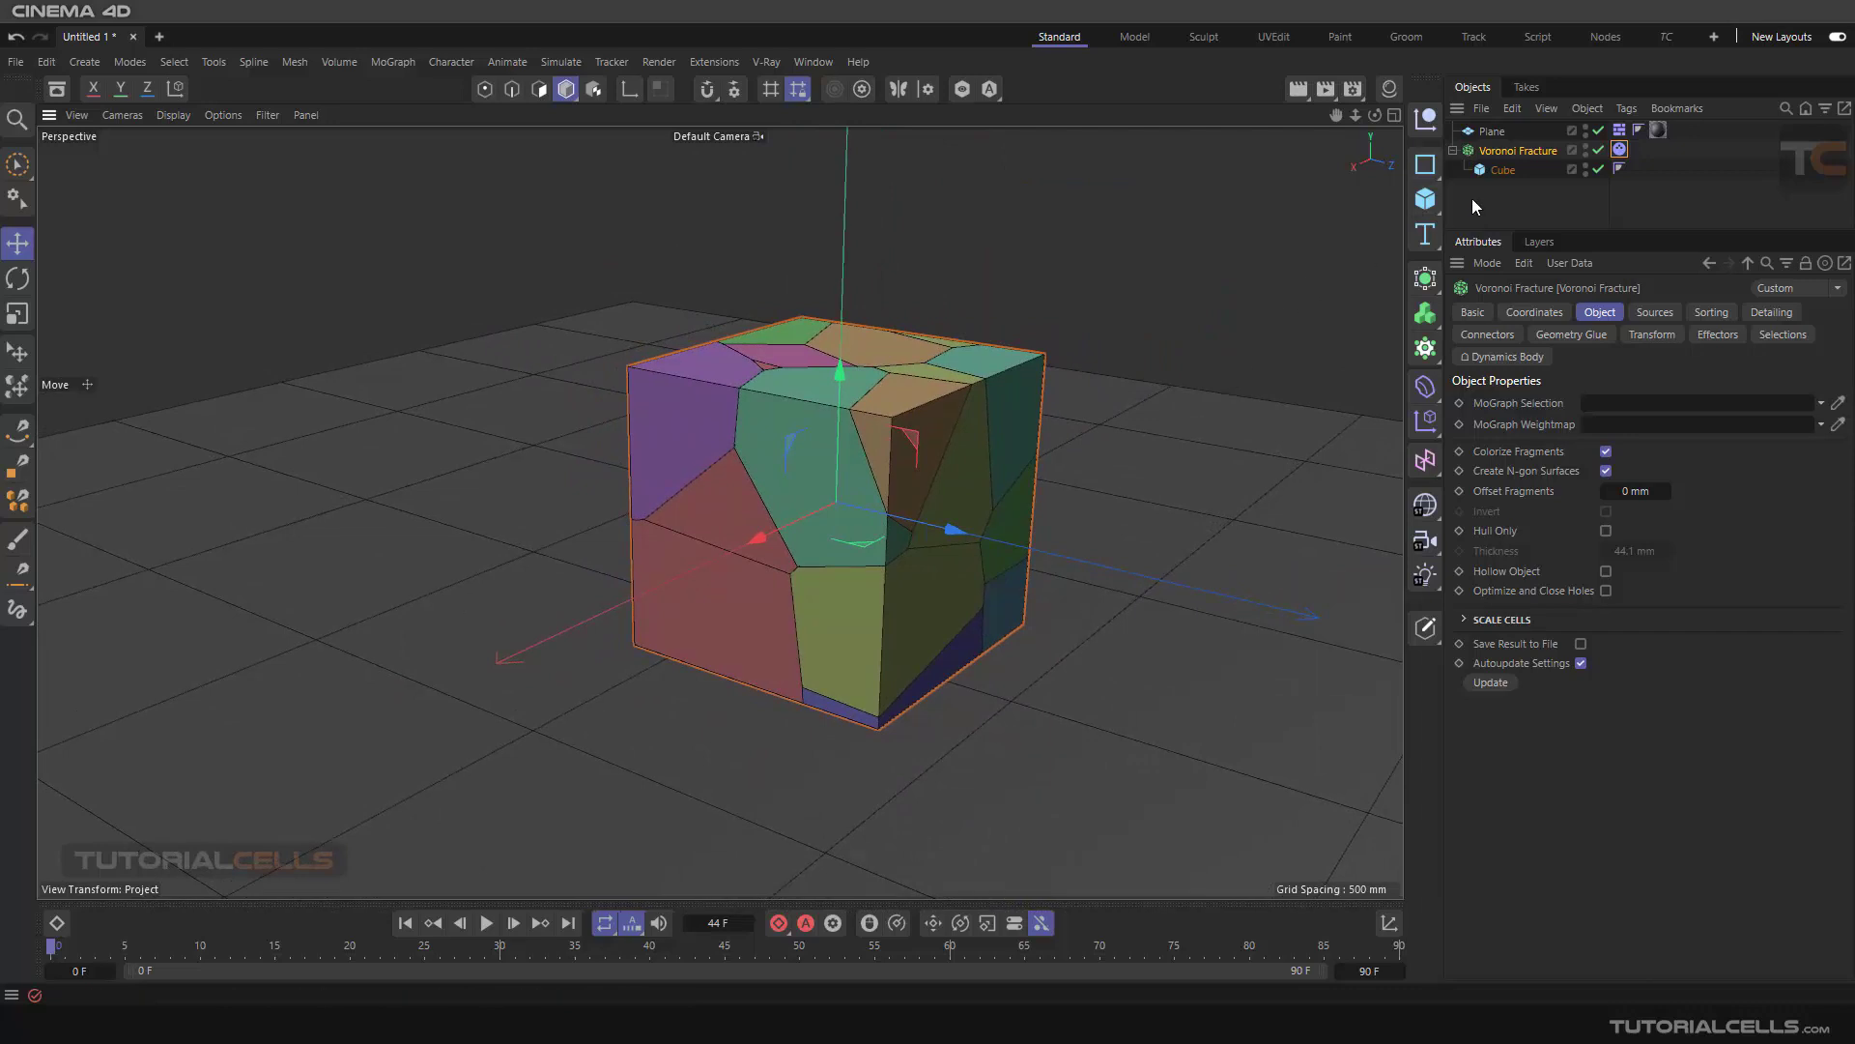
- Add a second cube and move it along the Z axis so it stands beside the fractured cube
{"action": "left_click", "coordinate": [1425, 200]}
{"action": "scroll", "coordinate": [817, 490], "scroll_direction": "down", "scroll_amount": 2}
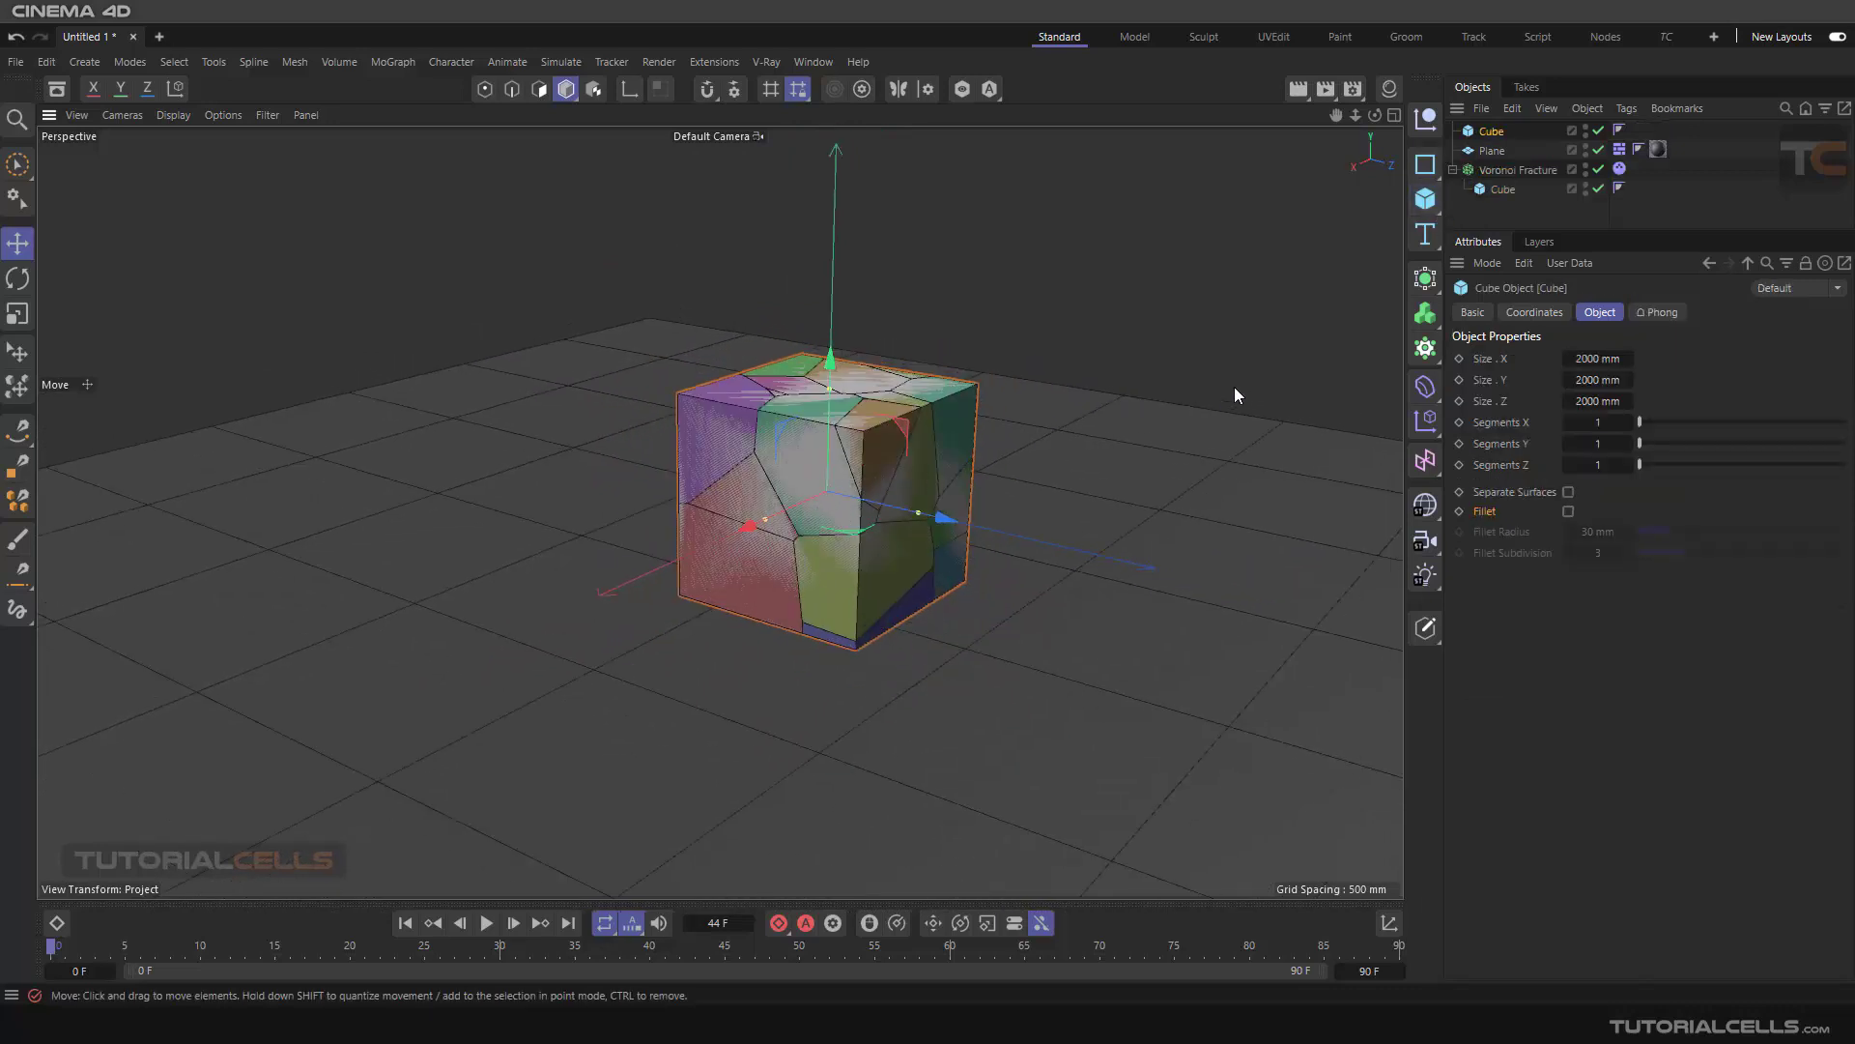
{"action": "left_click_drag", "start_coordinate": [944, 514], "coordinate": [1280, 605]}
{"action": "middle_click_drag", "start_coordinate": [1176, 570], "coordinate": [940, 471], "text": "alt"}
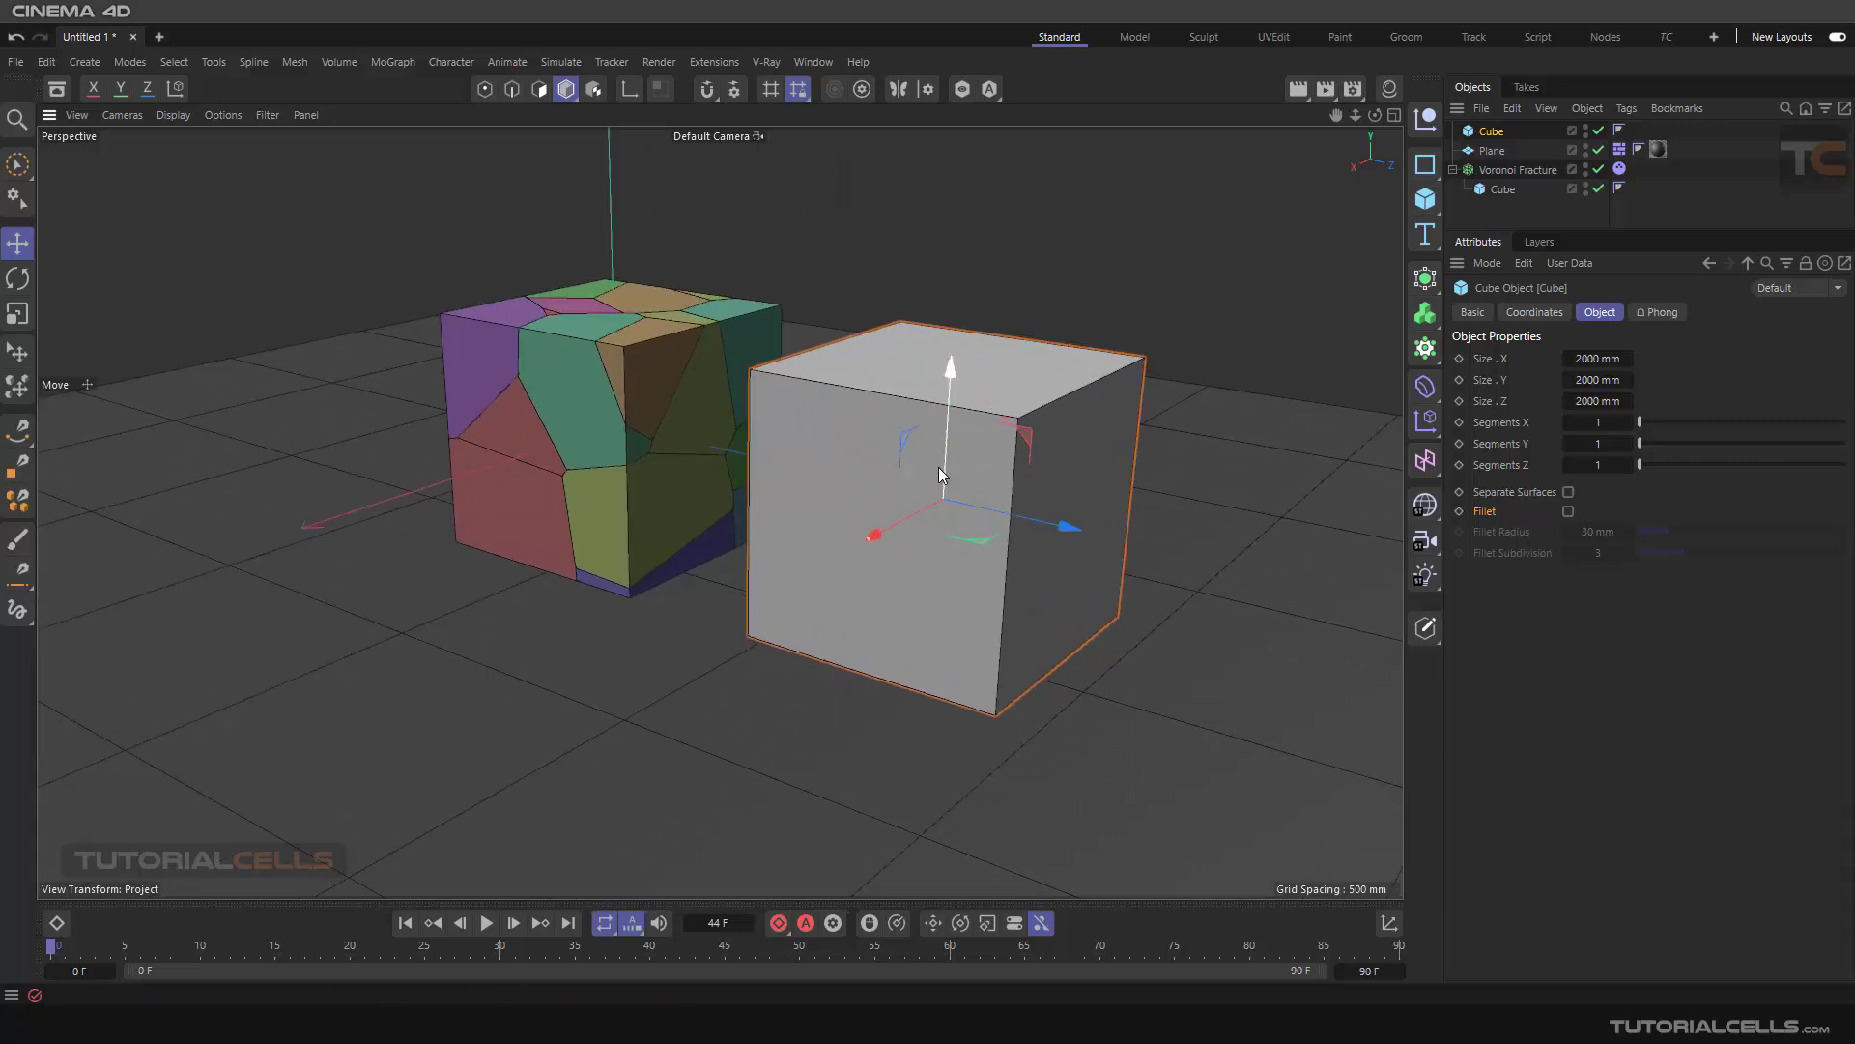
- Make the second cube editable and extrude all its polygons outward by about 114 mm with Create Caps enabled
{"action": "left_click", "coordinate": [1425, 627]}
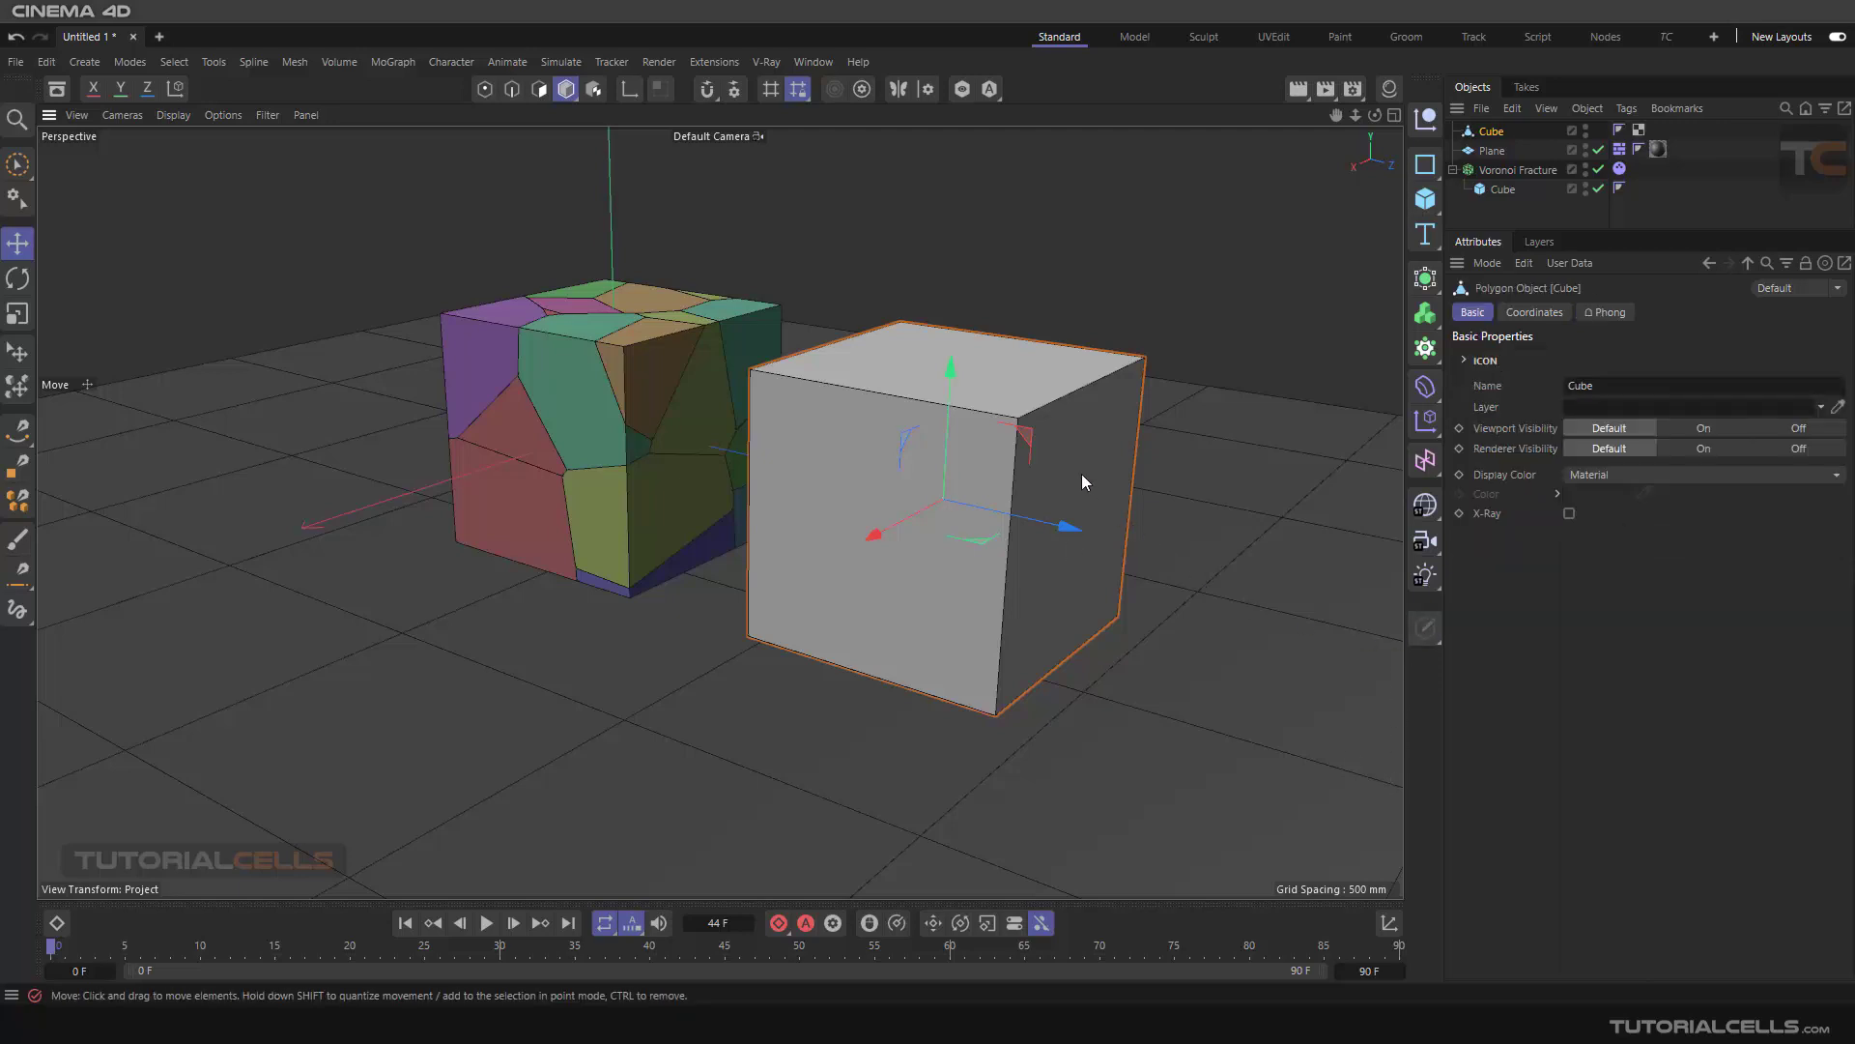
{"action": "left_click", "coordinate": [539, 89]}
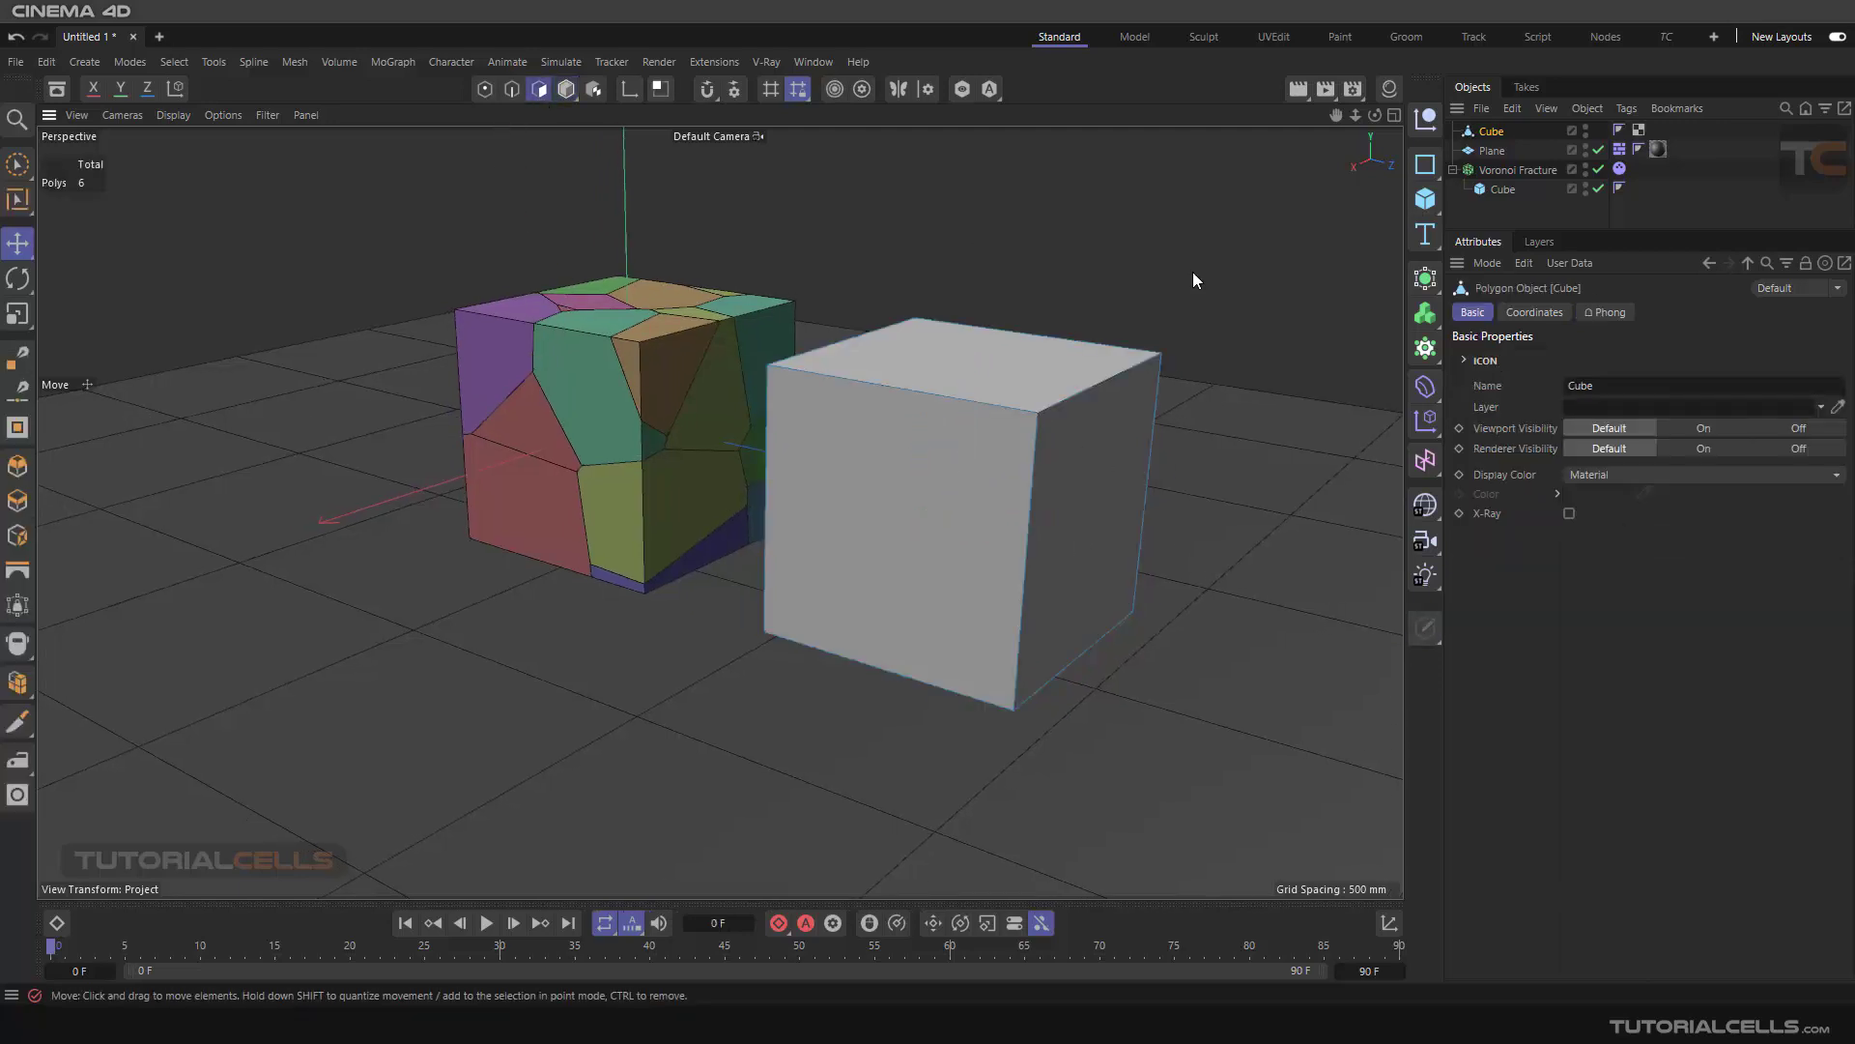
{"action": "right_click", "coordinate": [1134, 261]}
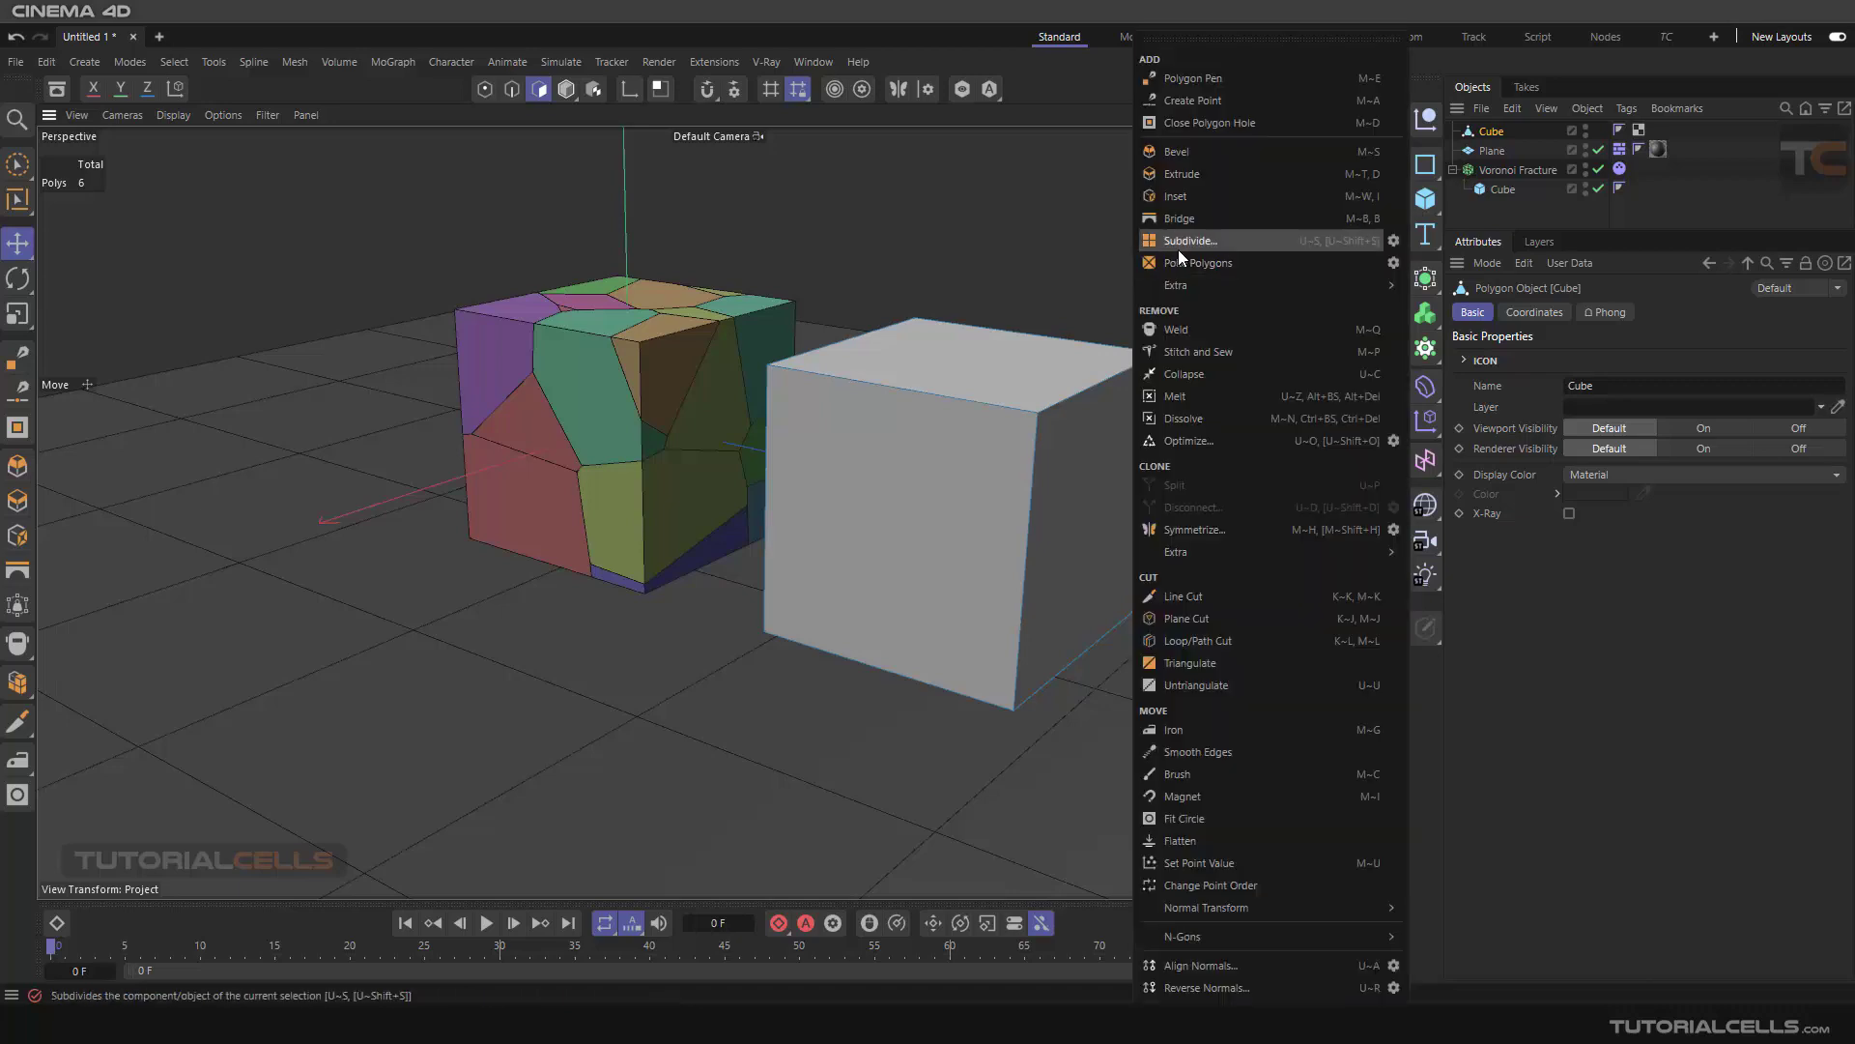
{"action": "left_click", "coordinate": [1186, 175]}
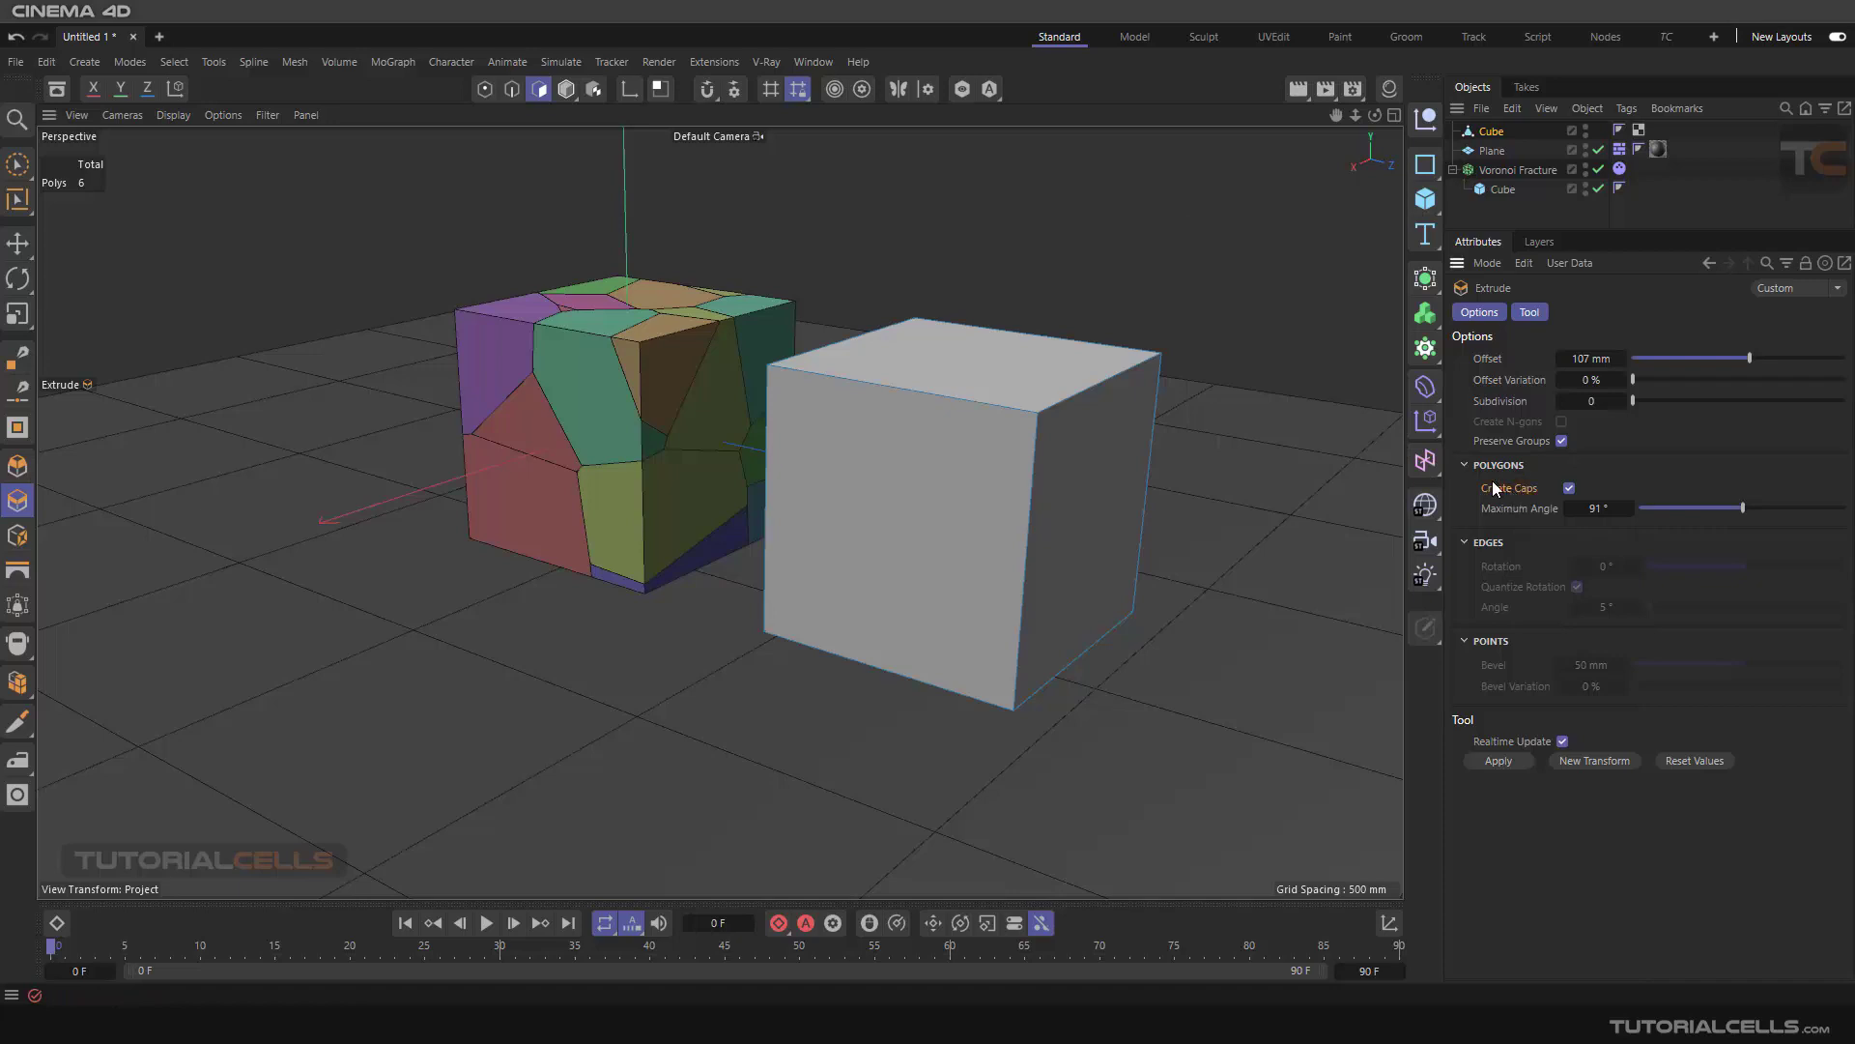
{"action": "left_click_drag", "start_coordinate": [1243, 352], "coordinate": [1080, 404]}
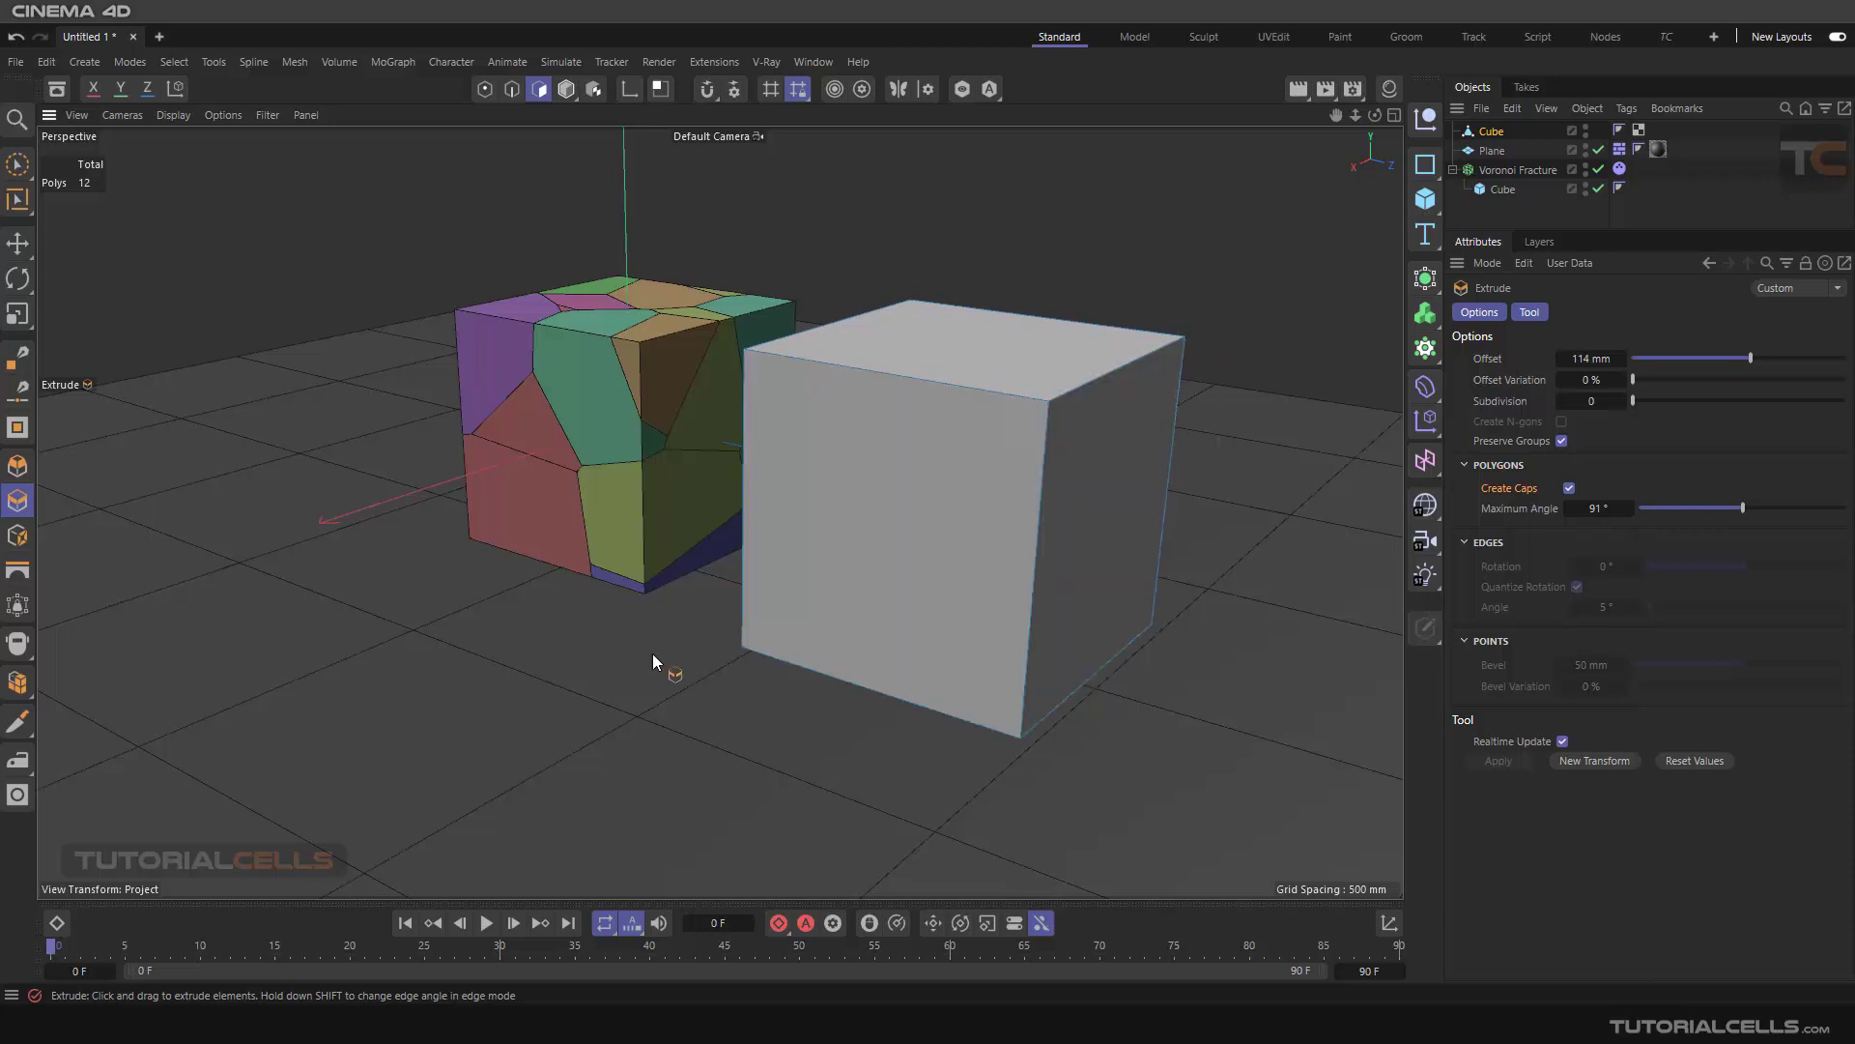
- Examine the extruded cube's inner and outer walls in the Right view, then return to the Perspective view
{"action": "middle_click", "coordinate": [518, 570]}
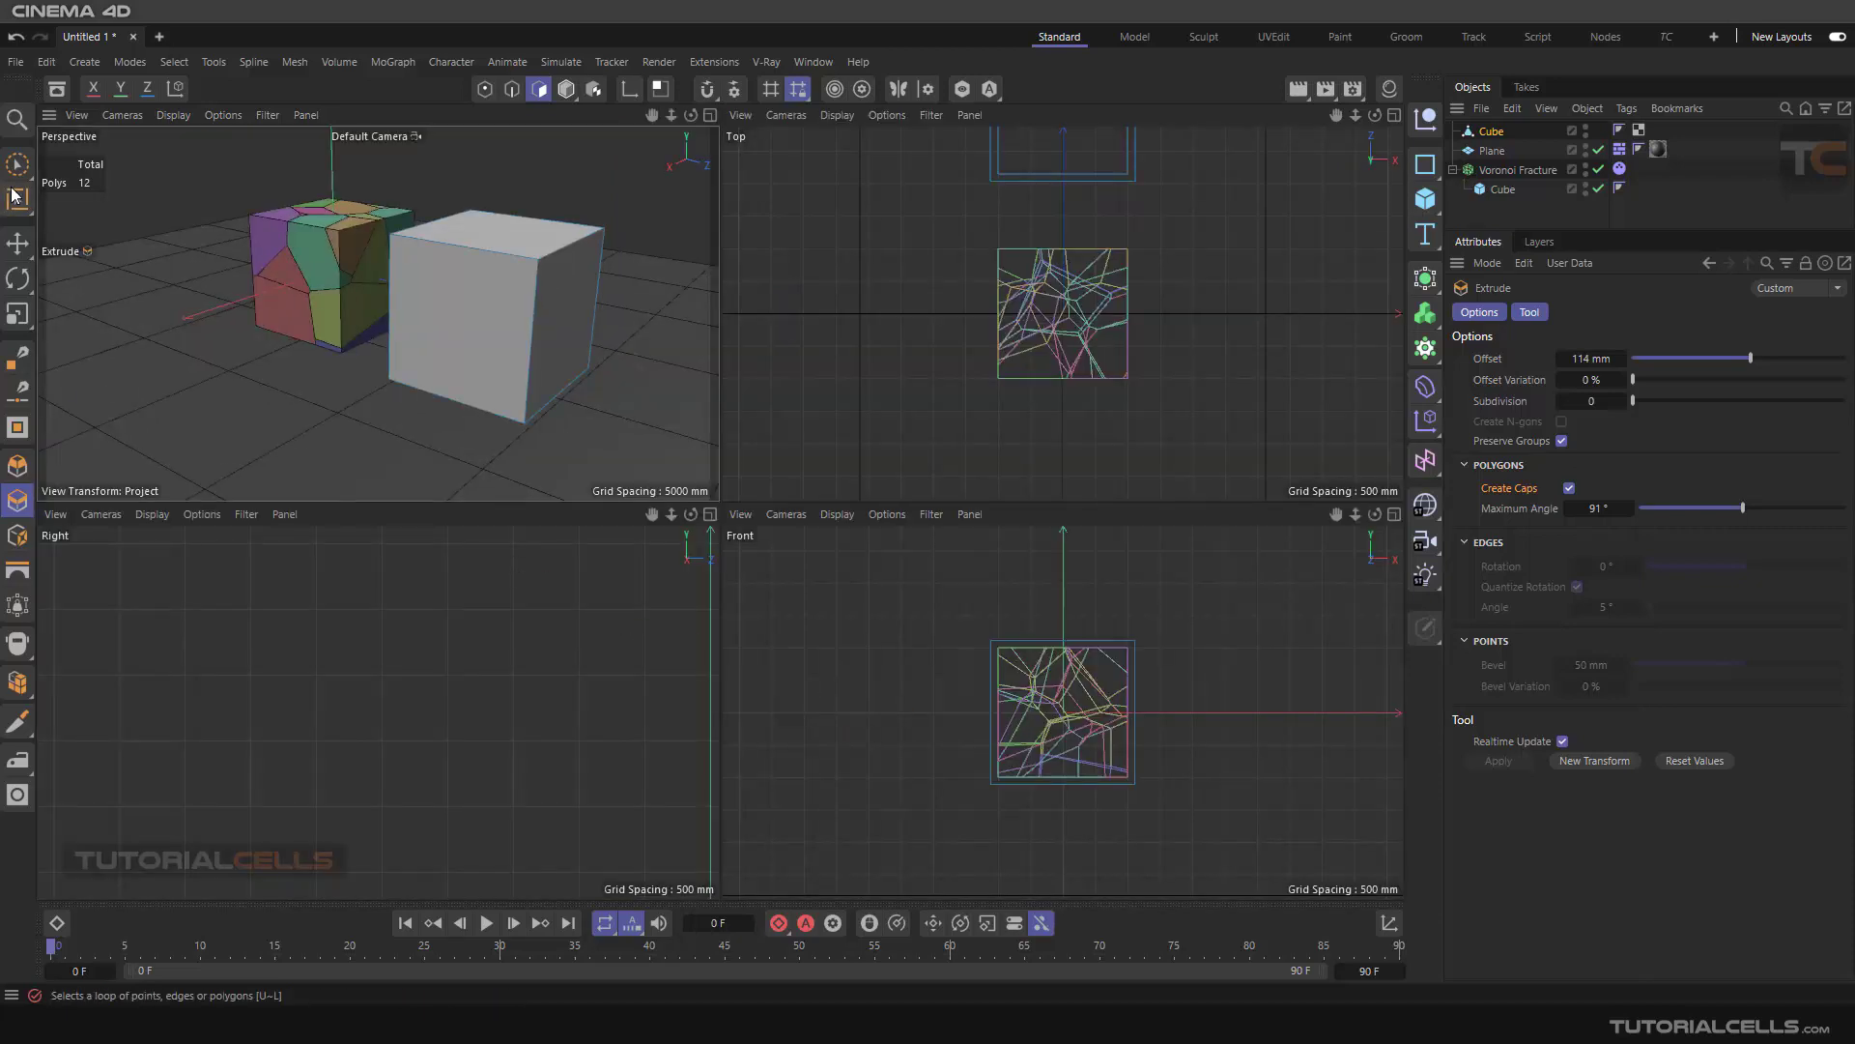
{"action": "left_click", "coordinate": [18, 244]}
{"action": "middle_click_drag", "start_coordinate": [841, 661], "coordinate": [576, 709], "text": "alt"}
{"action": "middle_click", "coordinate": [576, 709]}
{"action": "middle_click", "coordinate": [431, 619]}
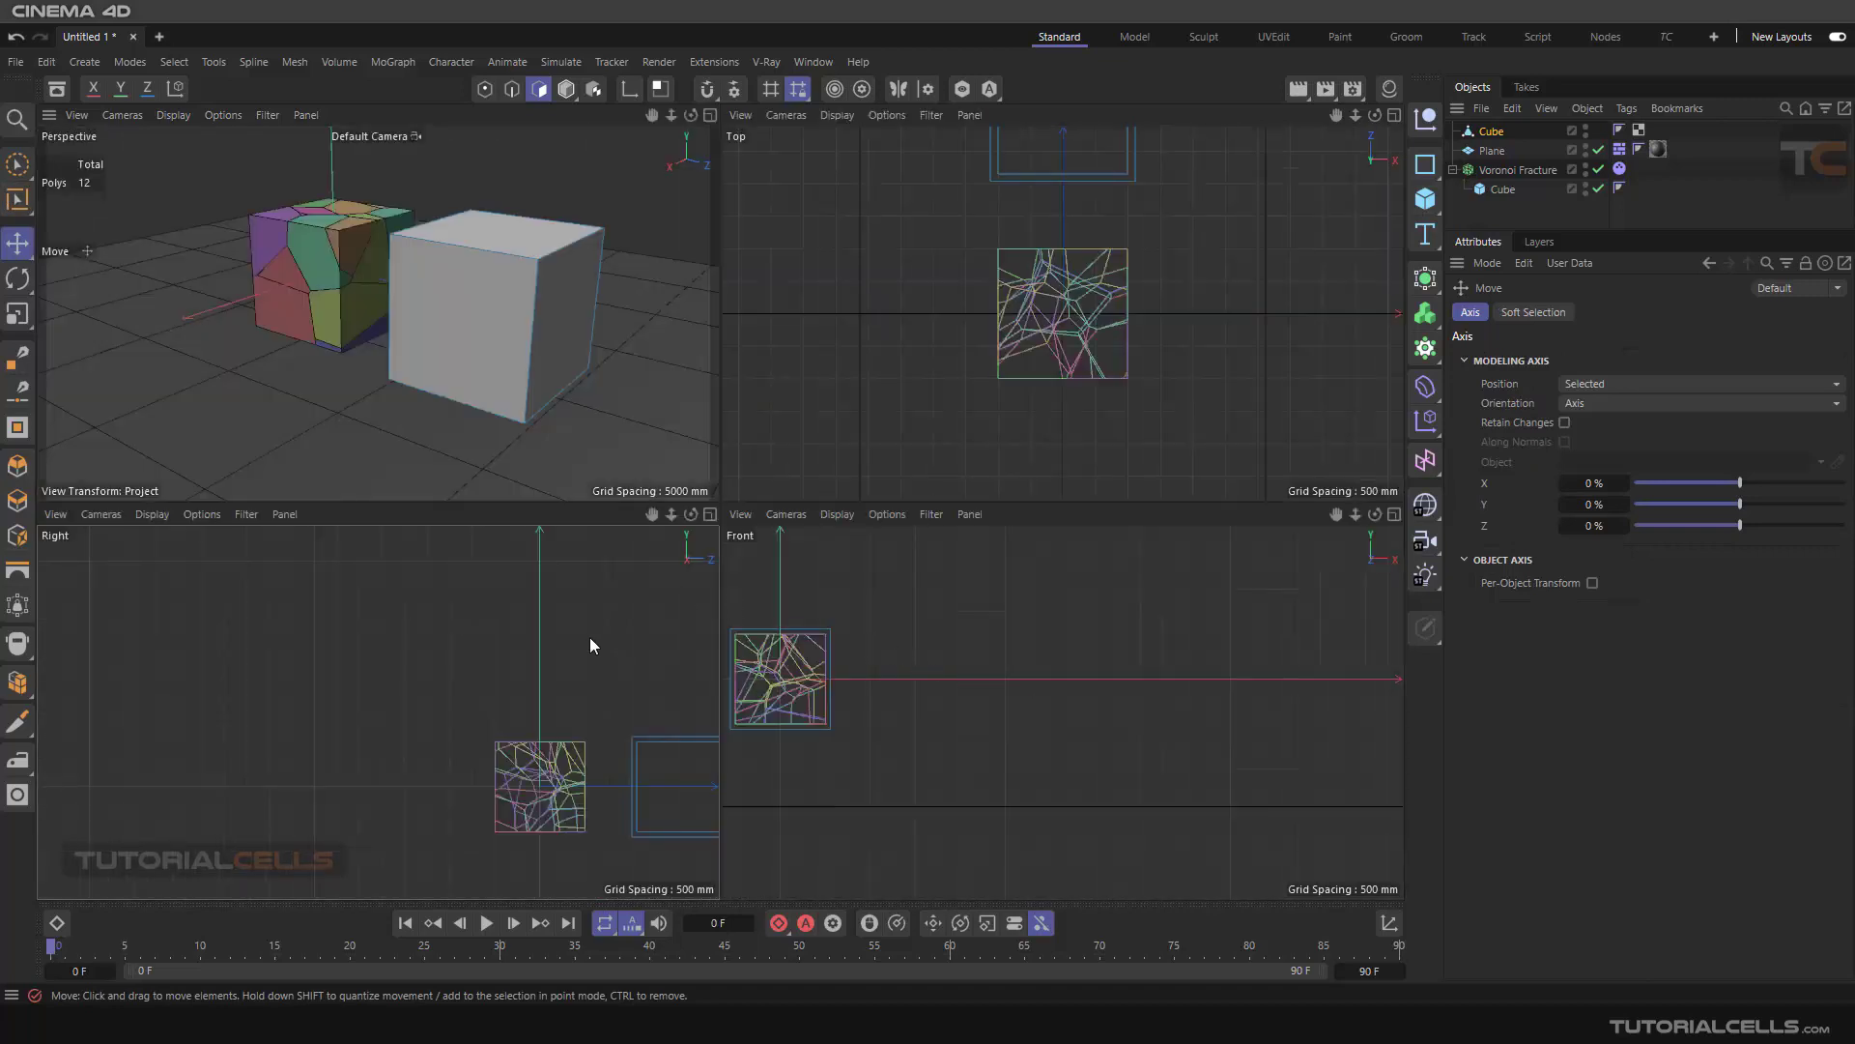
{"action": "middle_click", "coordinate": [619, 657]}
{"action": "middle_click_drag", "start_coordinate": [785, 638], "coordinate": [891, 522], "text": "alt"}
{"action": "scroll", "coordinate": [1002, 491], "scroll_direction": "up", "scroll_amount": 5}
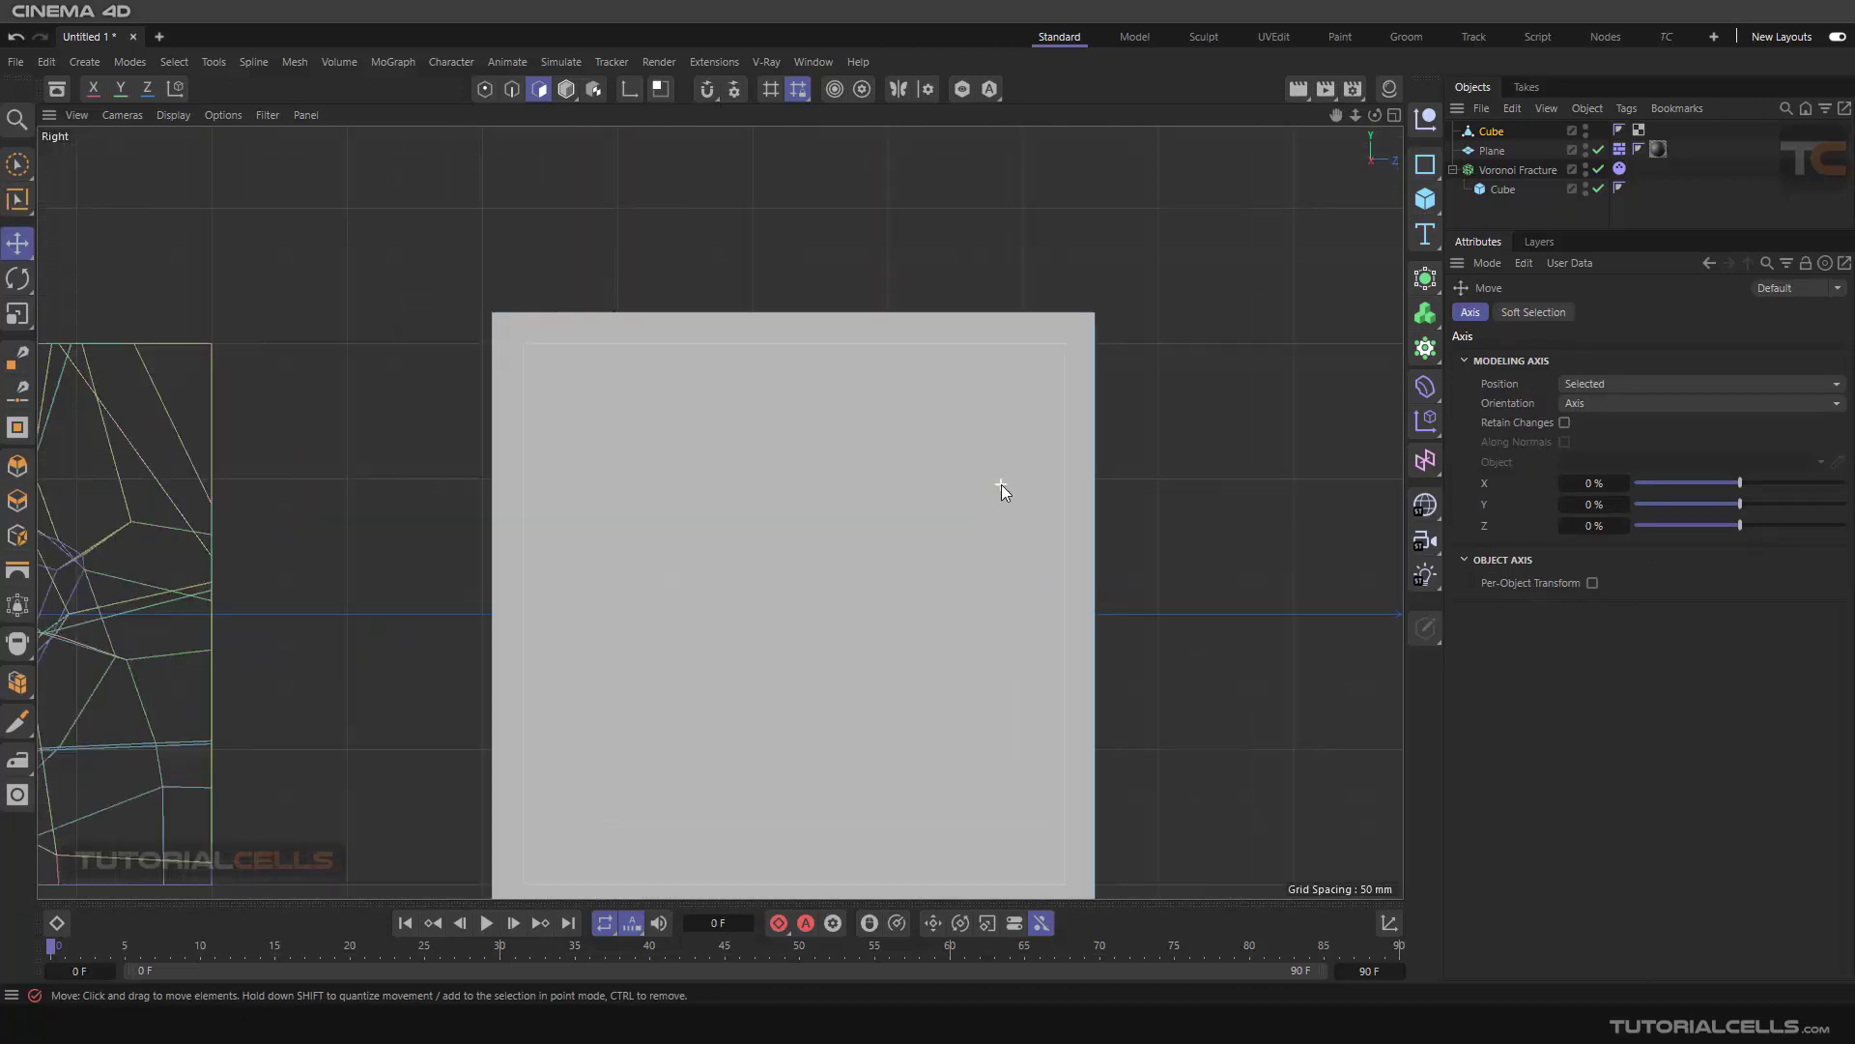
{"action": "left_click", "coordinate": [567, 89]}
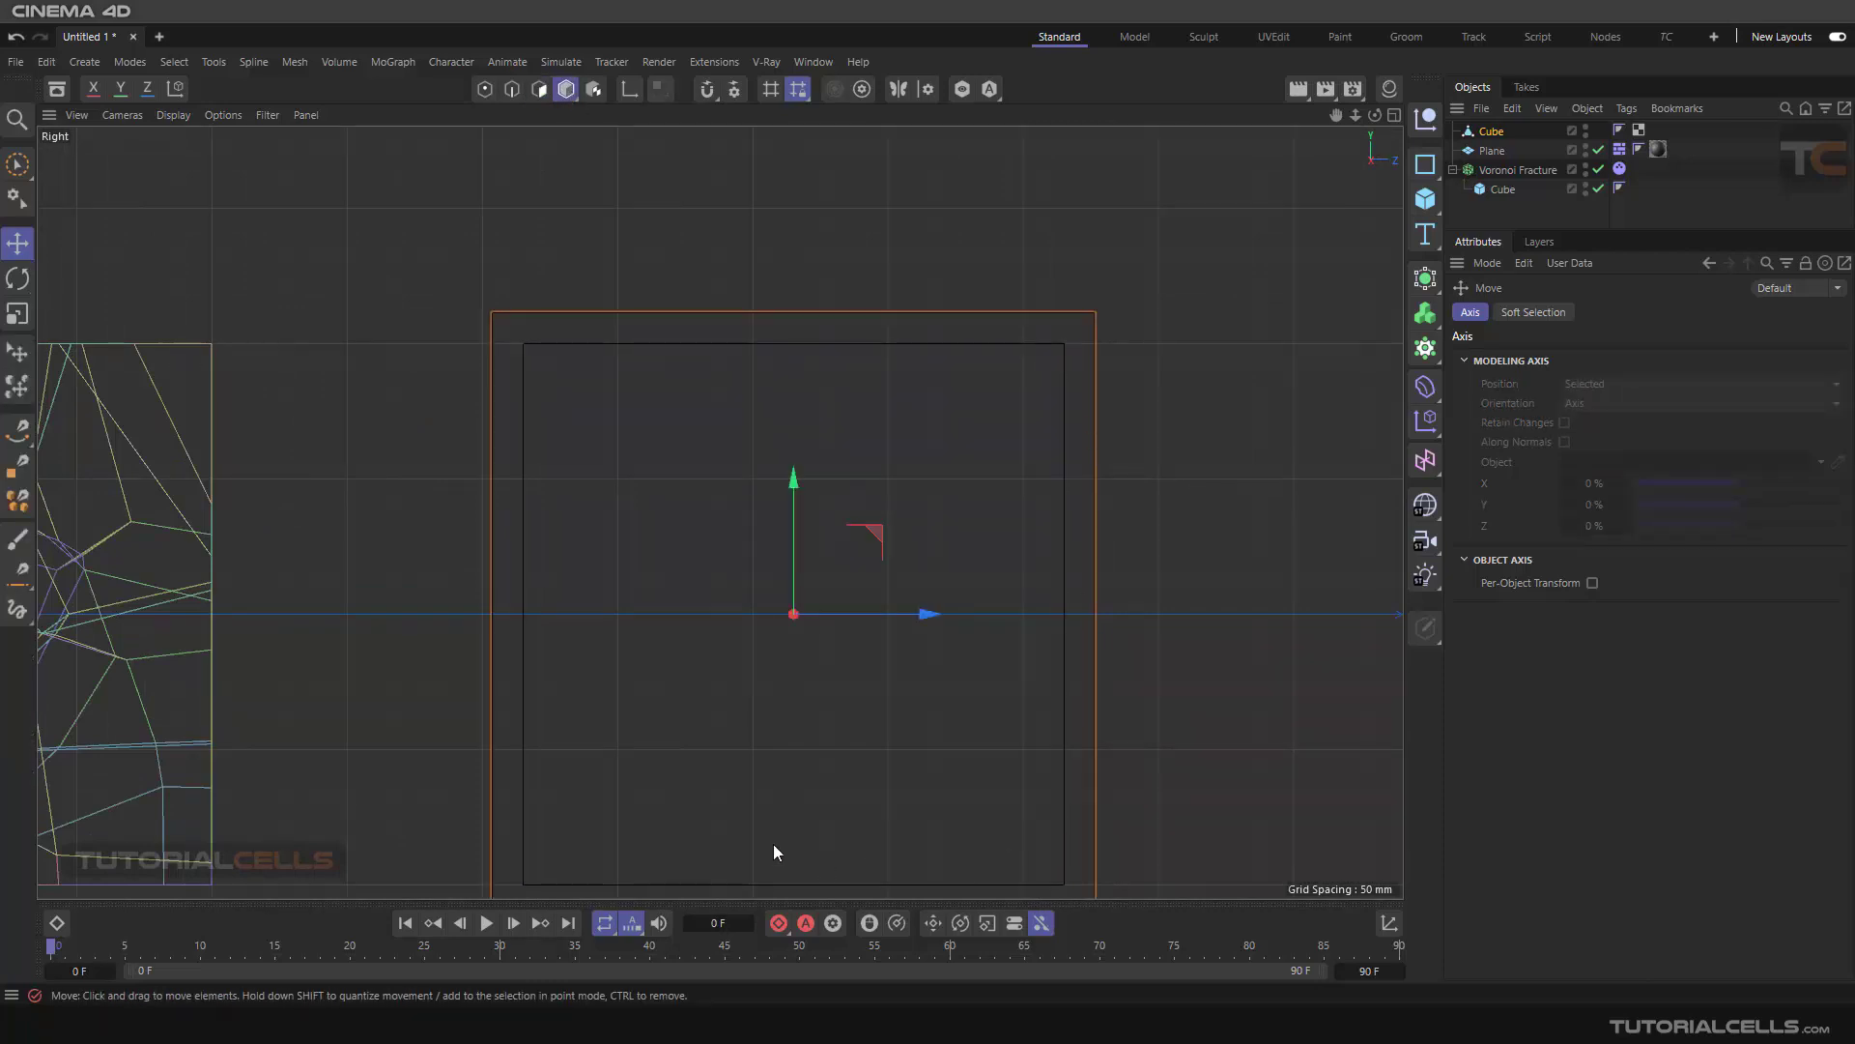
{"action": "middle_click_drag", "start_coordinate": [1011, 465], "coordinate": [1071, 381], "text": "alt"}
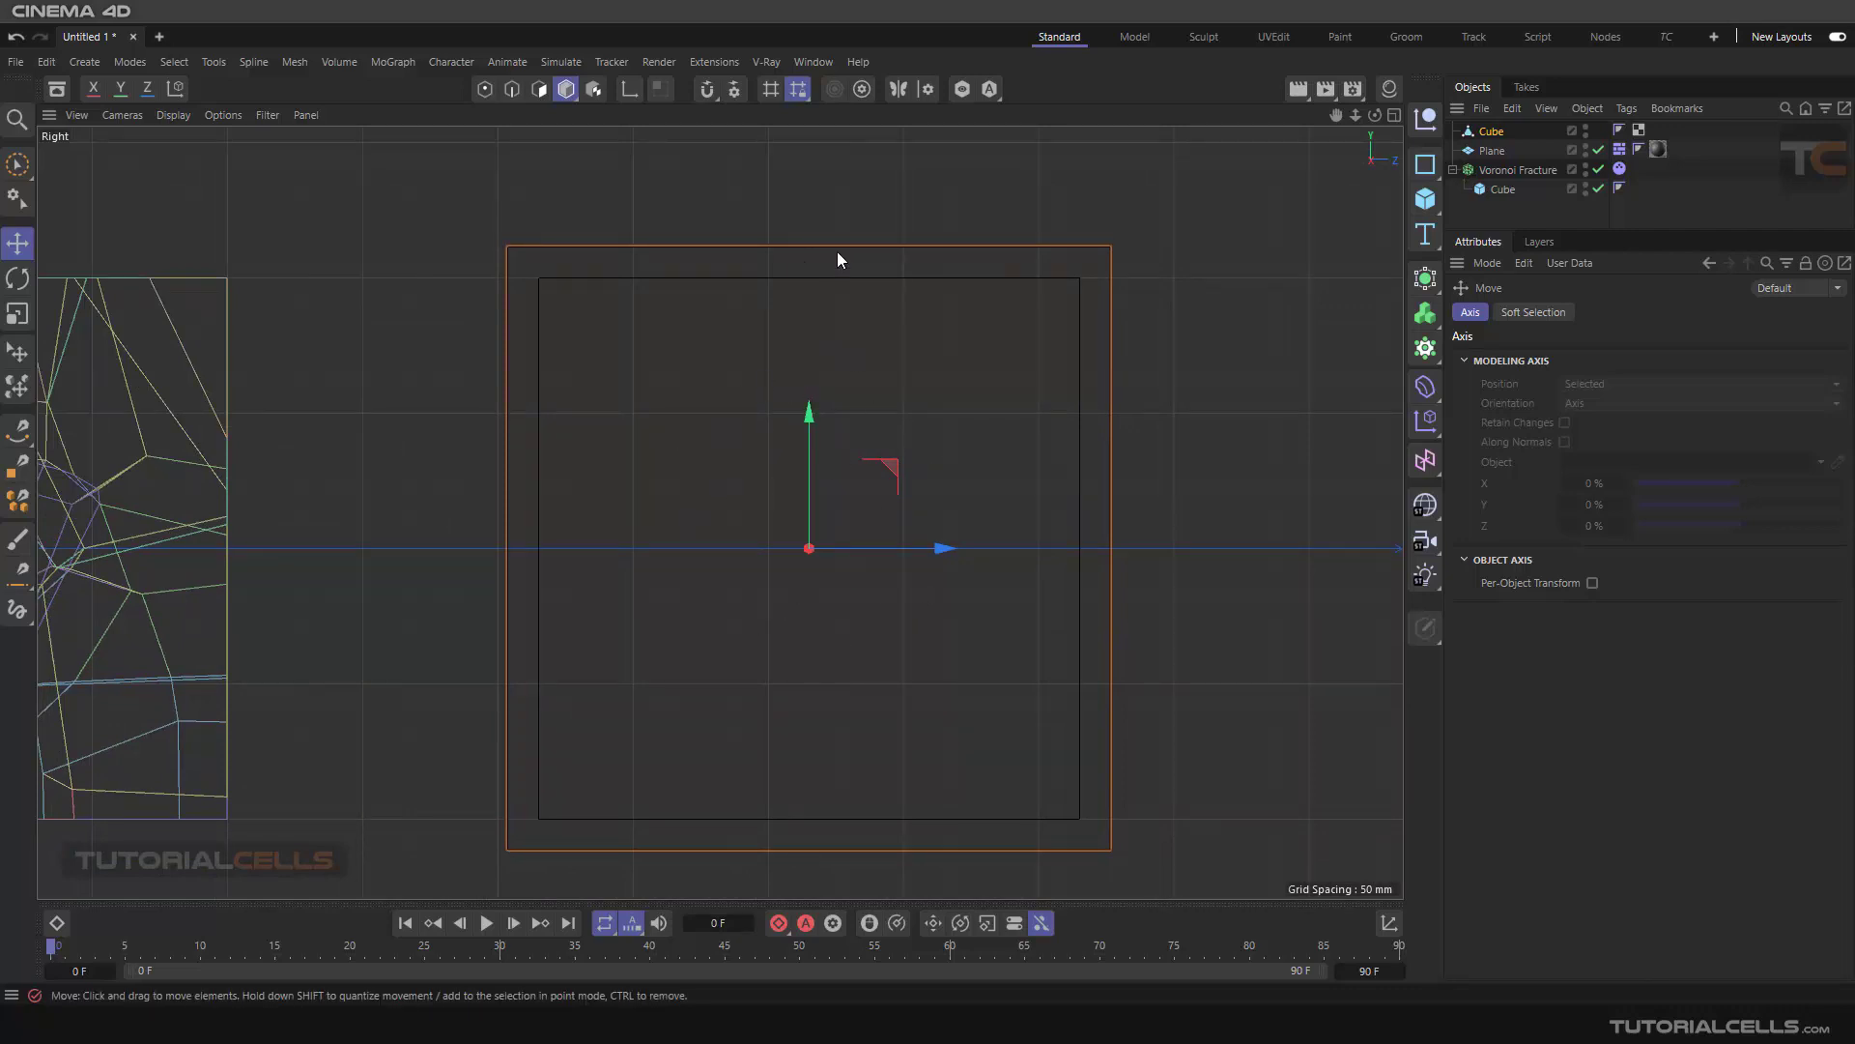
{"action": "middle_click", "coordinate": [809, 520]}
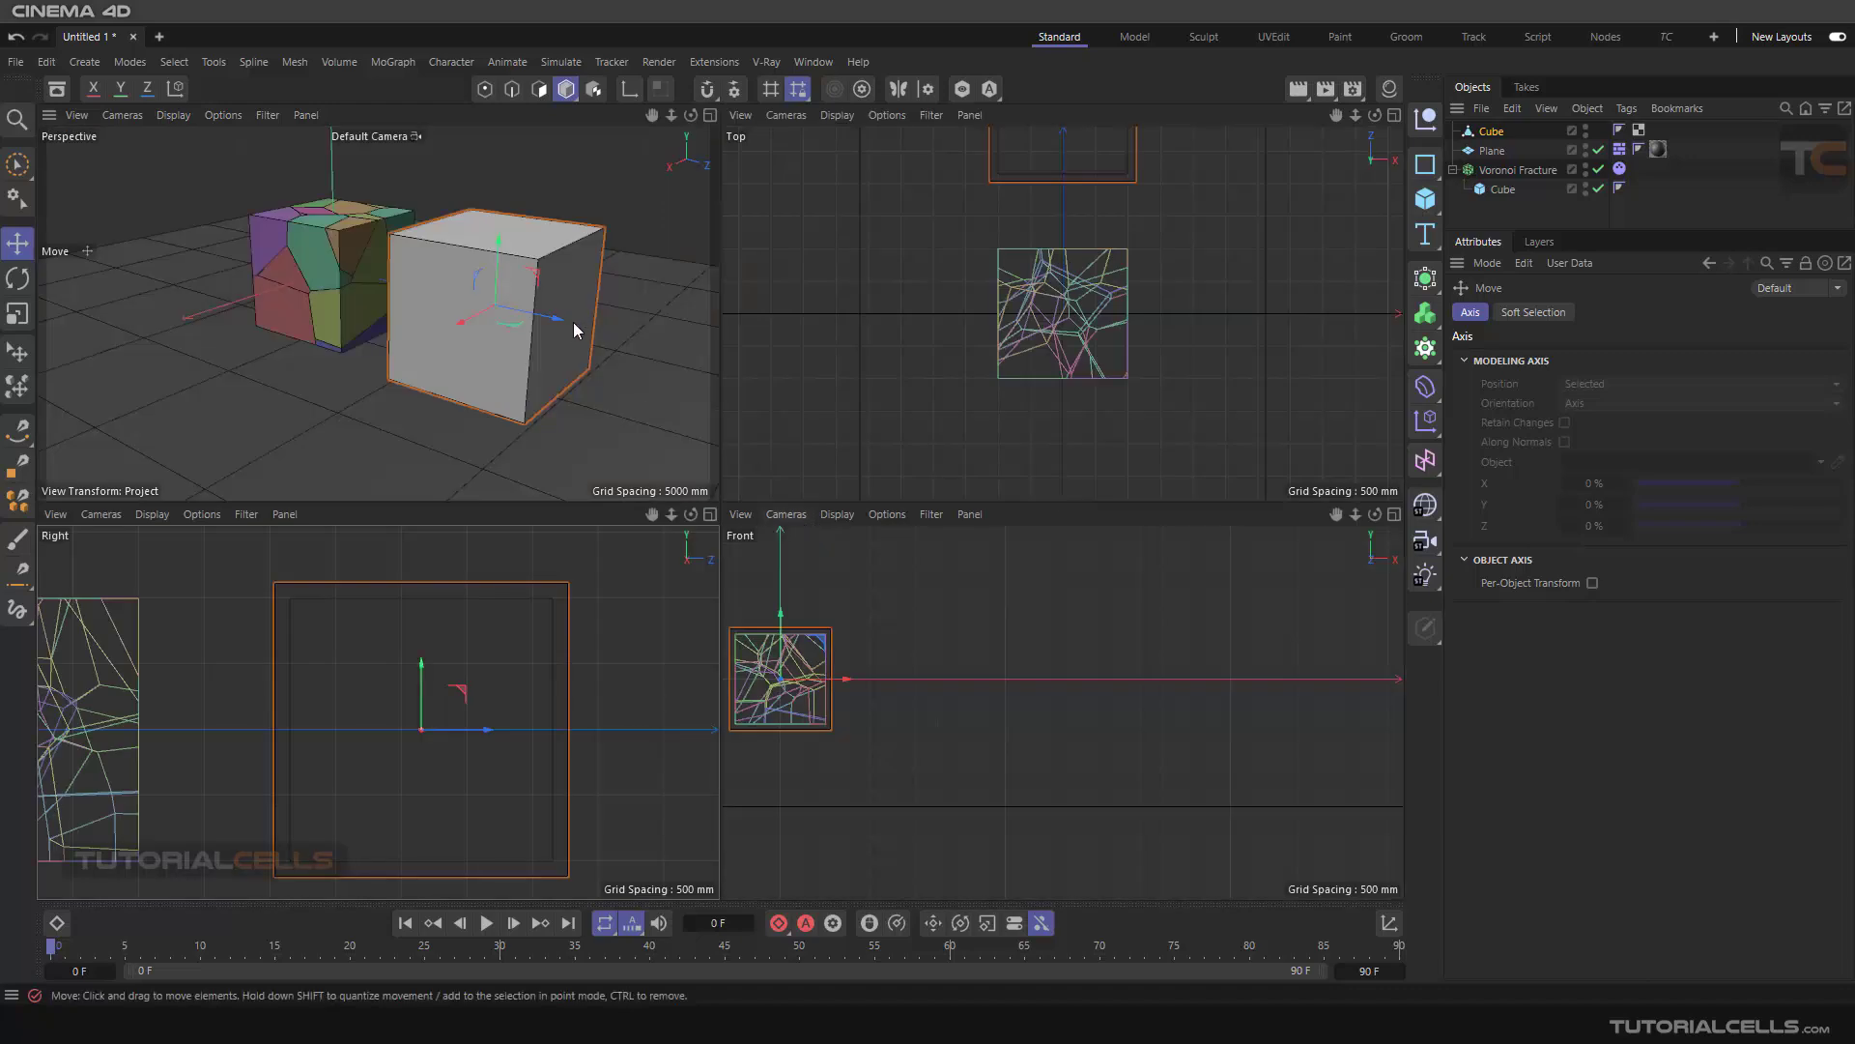
{"action": "middle_click", "coordinate": [574, 329]}
{"action": "middle_click_drag", "start_coordinate": [1075, 462], "coordinate": [1051, 450], "text": "alt"}
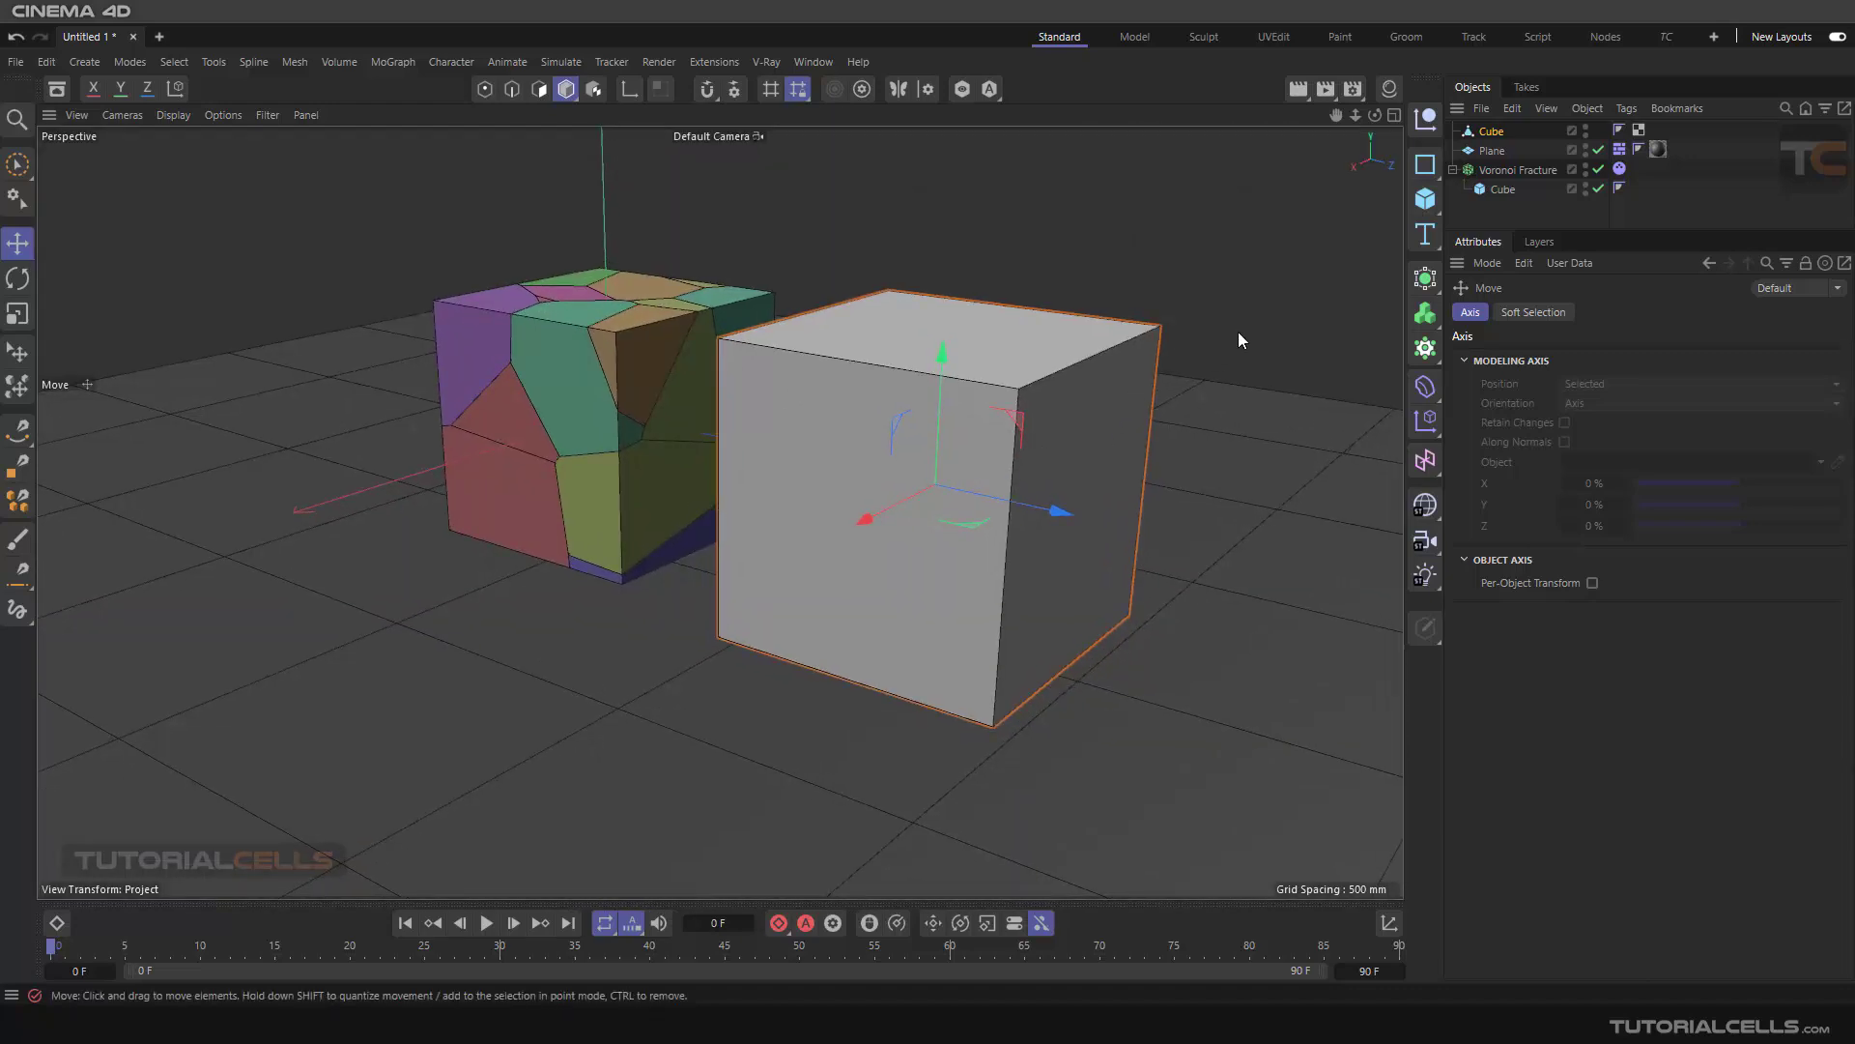
- Add a new Voronoi Fracture object and make the extruded double-walled cube its child
{"action": "left_click", "coordinate": [1427, 350]}
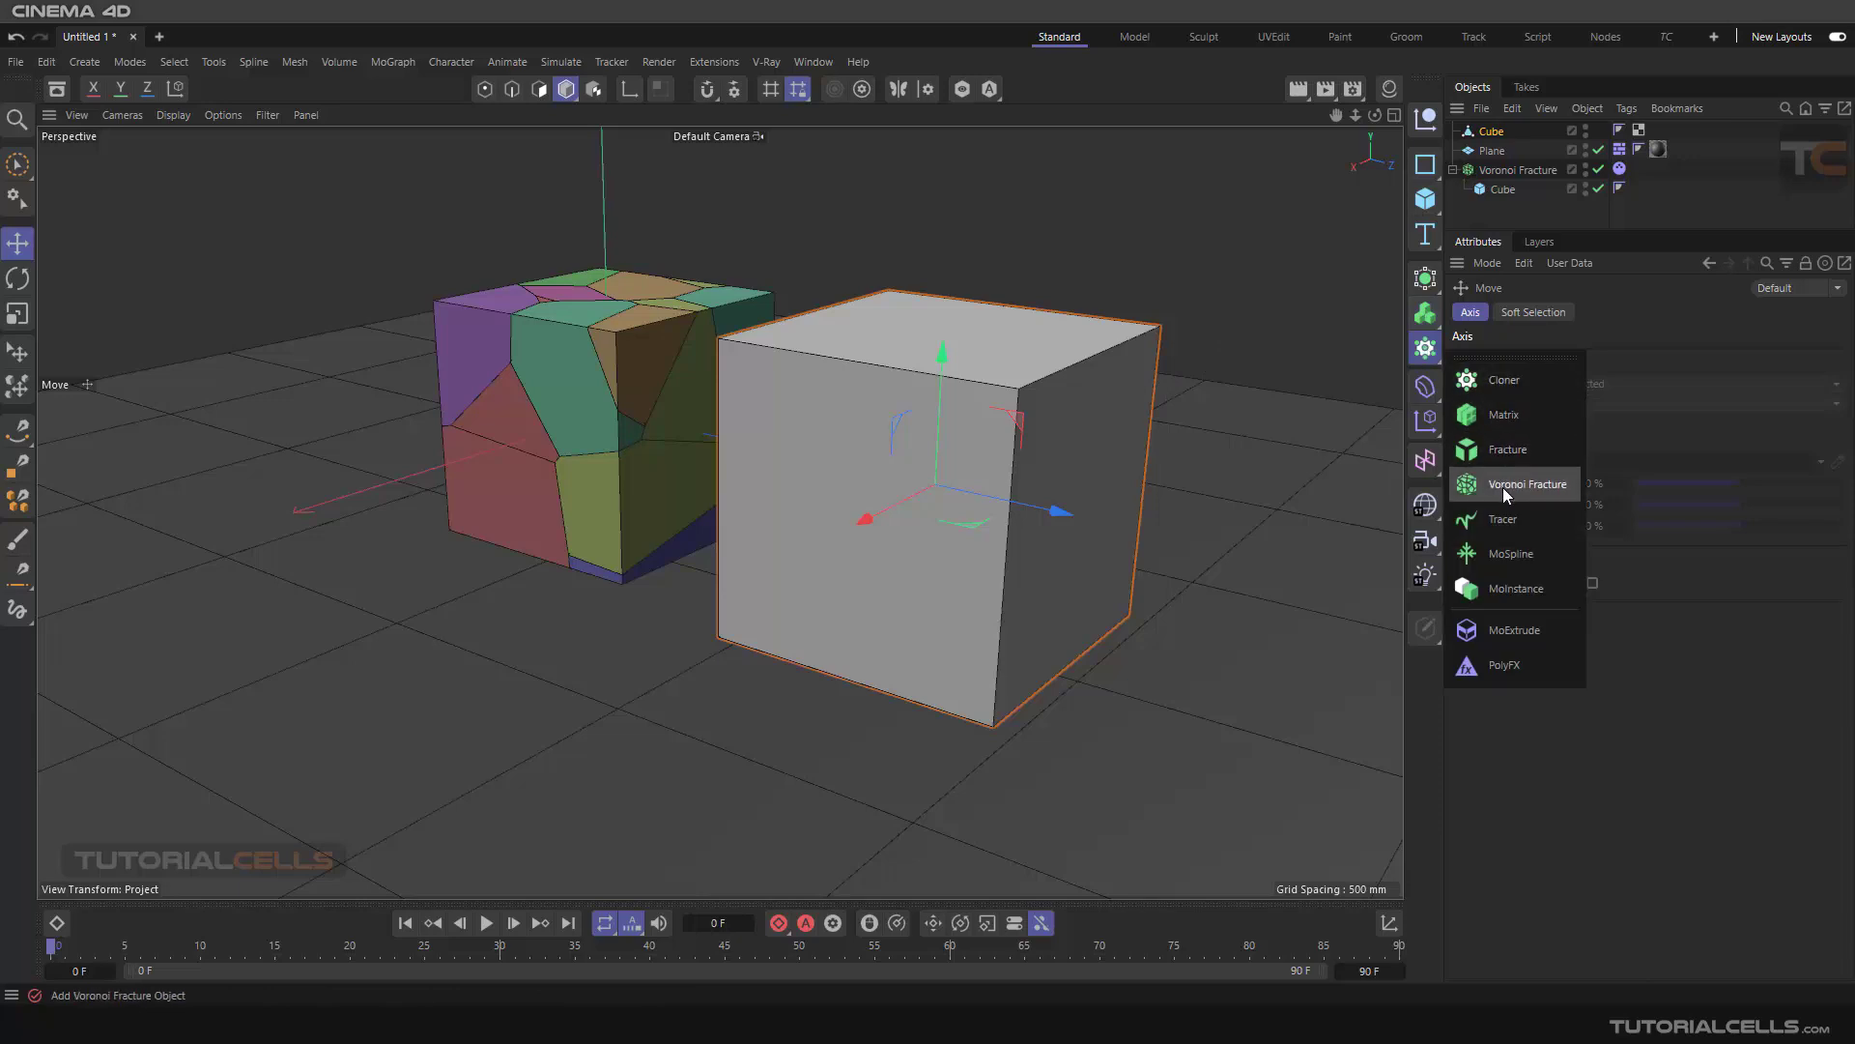
{"action": "left_click", "coordinate": [1504, 485]}
{"action": "left_click_drag", "start_coordinate": [1486, 160], "coordinate": [1503, 131]}
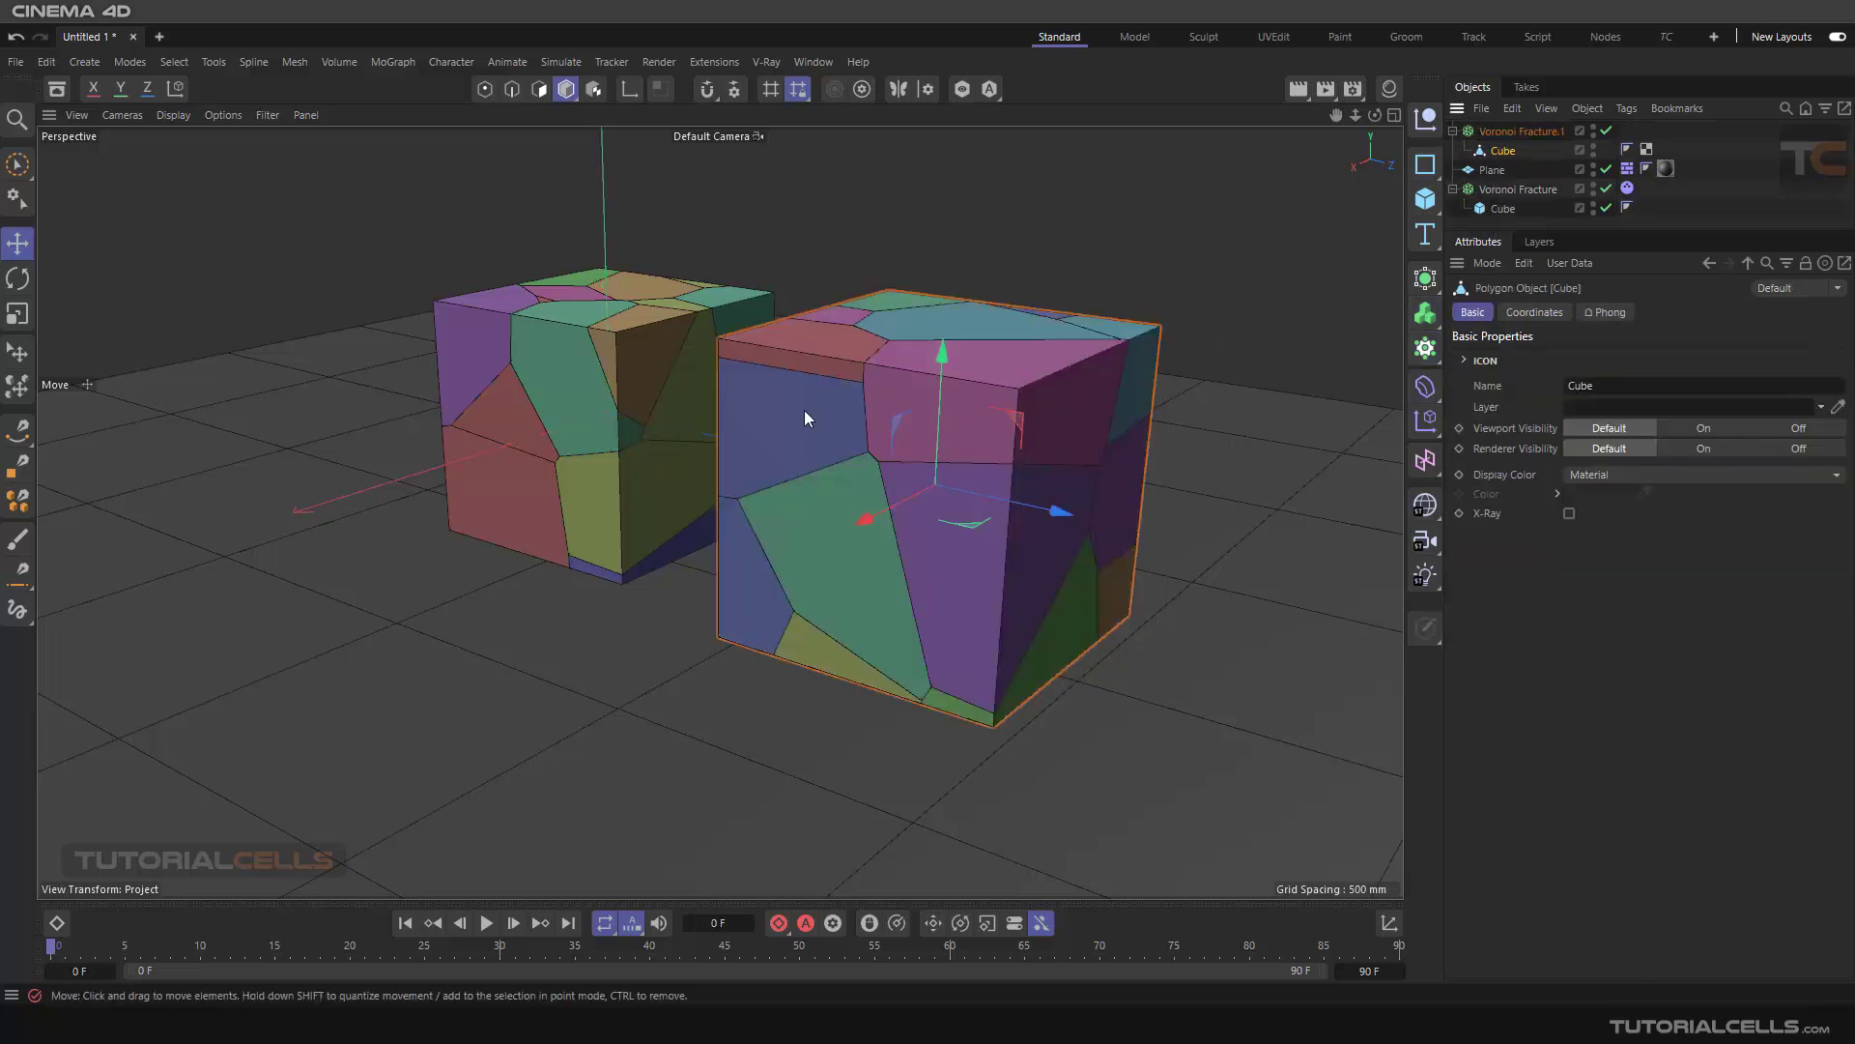
- Set the new Voronoi Fracture's Offset Fragments to 46.3 mm and inspect the gaps between the pieces
{"action": "left_click", "coordinate": [1524, 132]}
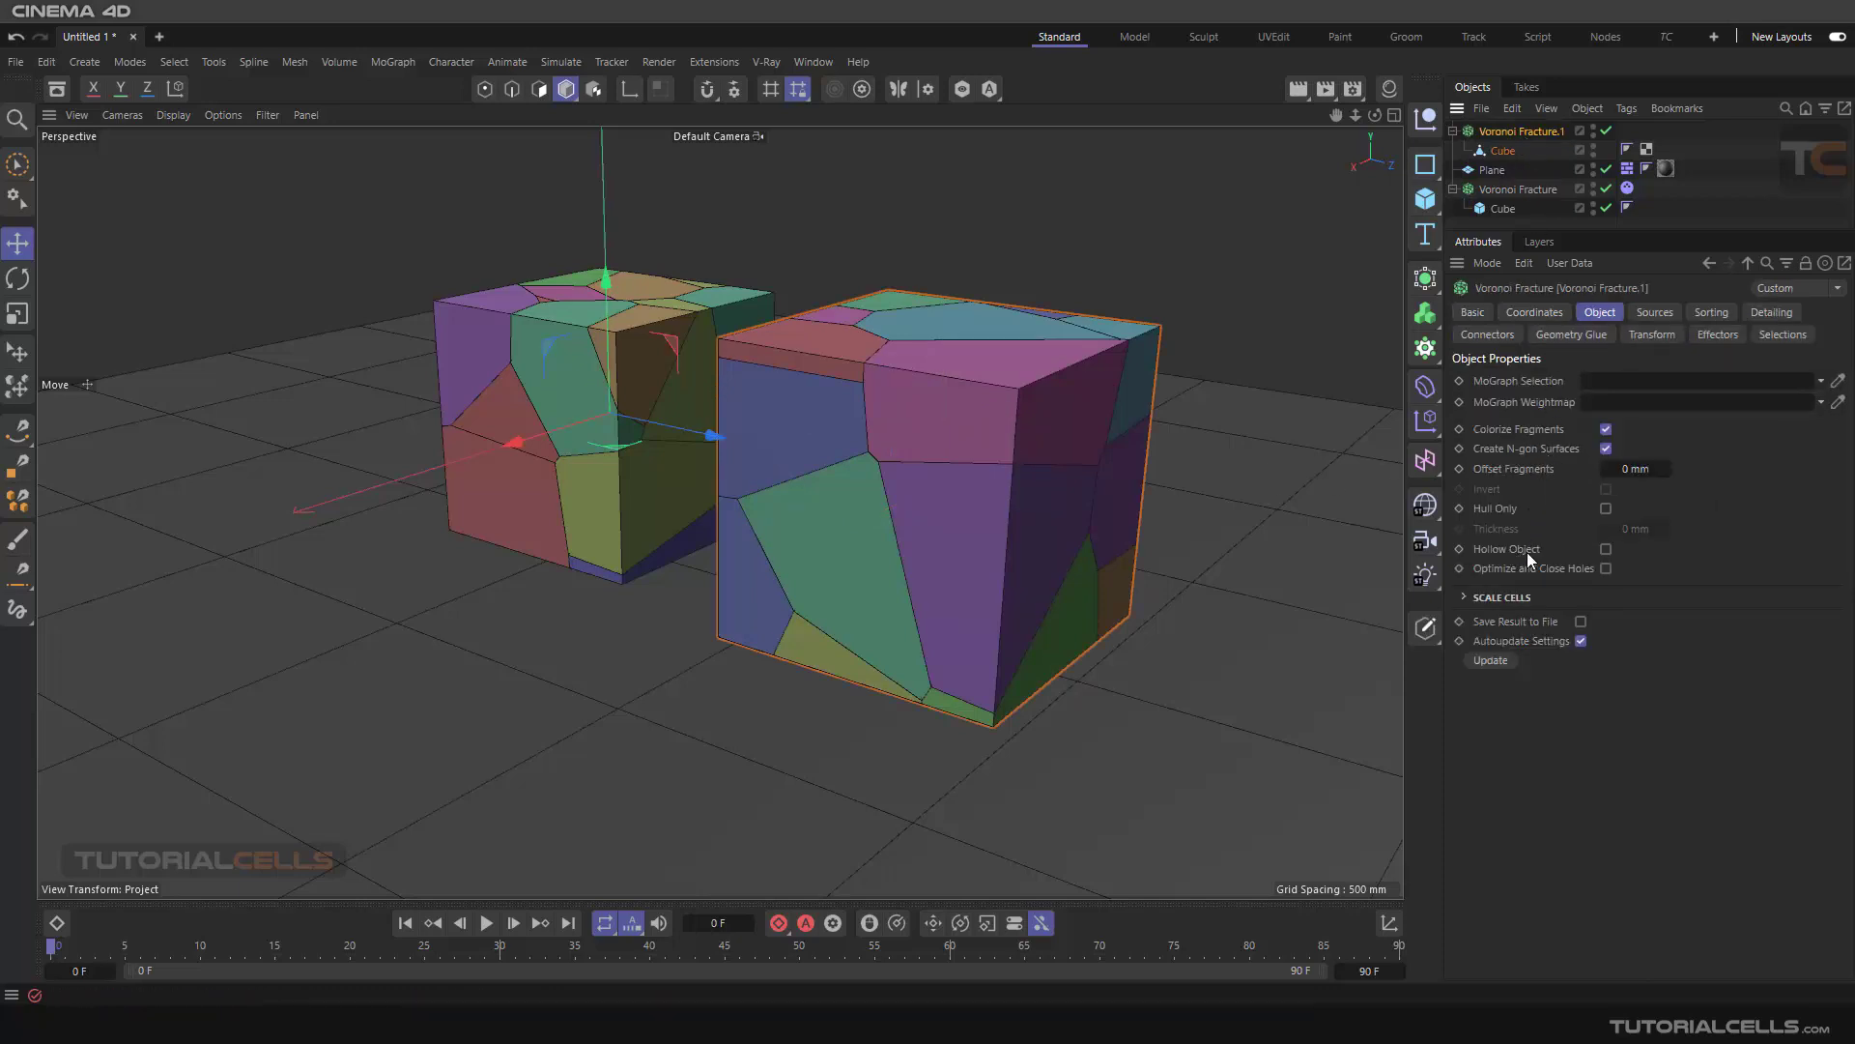
{"action": "left_click_drag", "start_coordinate": [1605, 469], "coordinate": [1672, 469]}
{"action": "scroll", "coordinate": [944, 462], "scroll_direction": "up", "scroll_amount": 8}
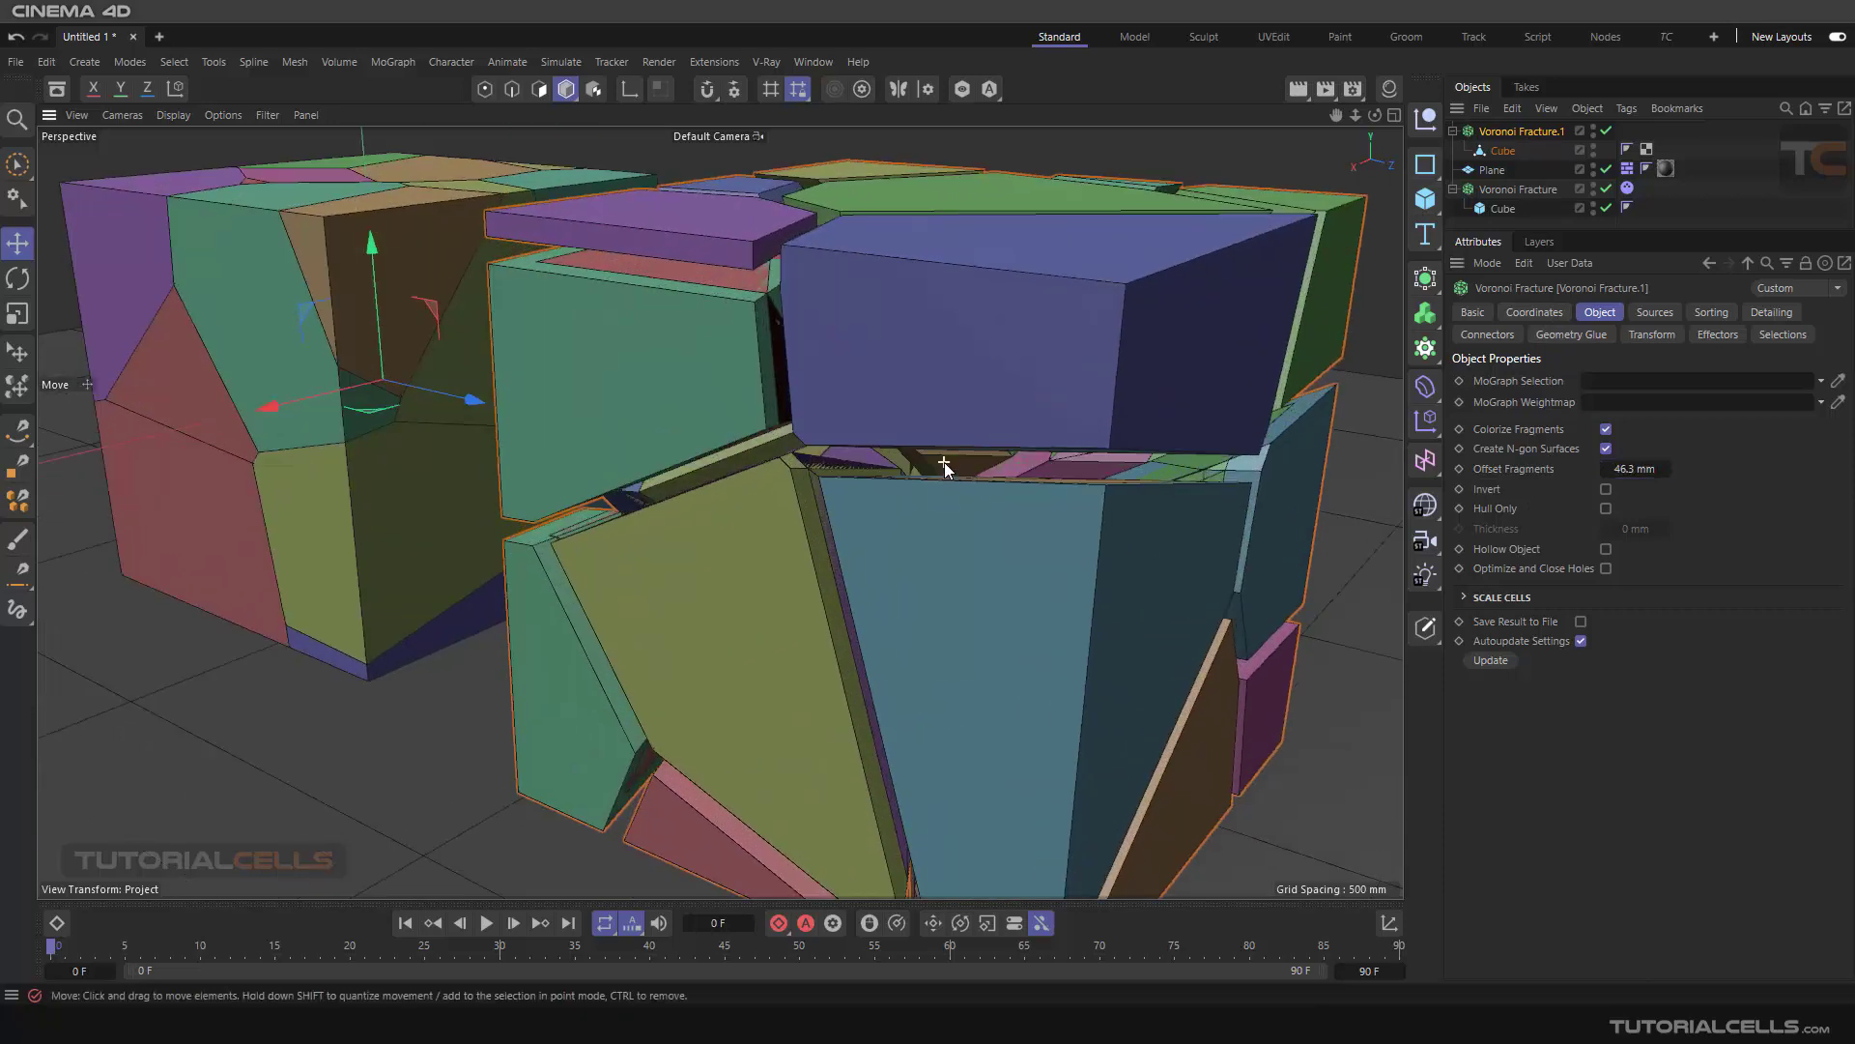
{"action": "scroll", "coordinate": [850, 462], "scroll_direction": "down", "scroll_amount": 6}
{"action": "scroll", "coordinate": [913, 473], "scroll_direction": "up", "scroll_amount": 3}
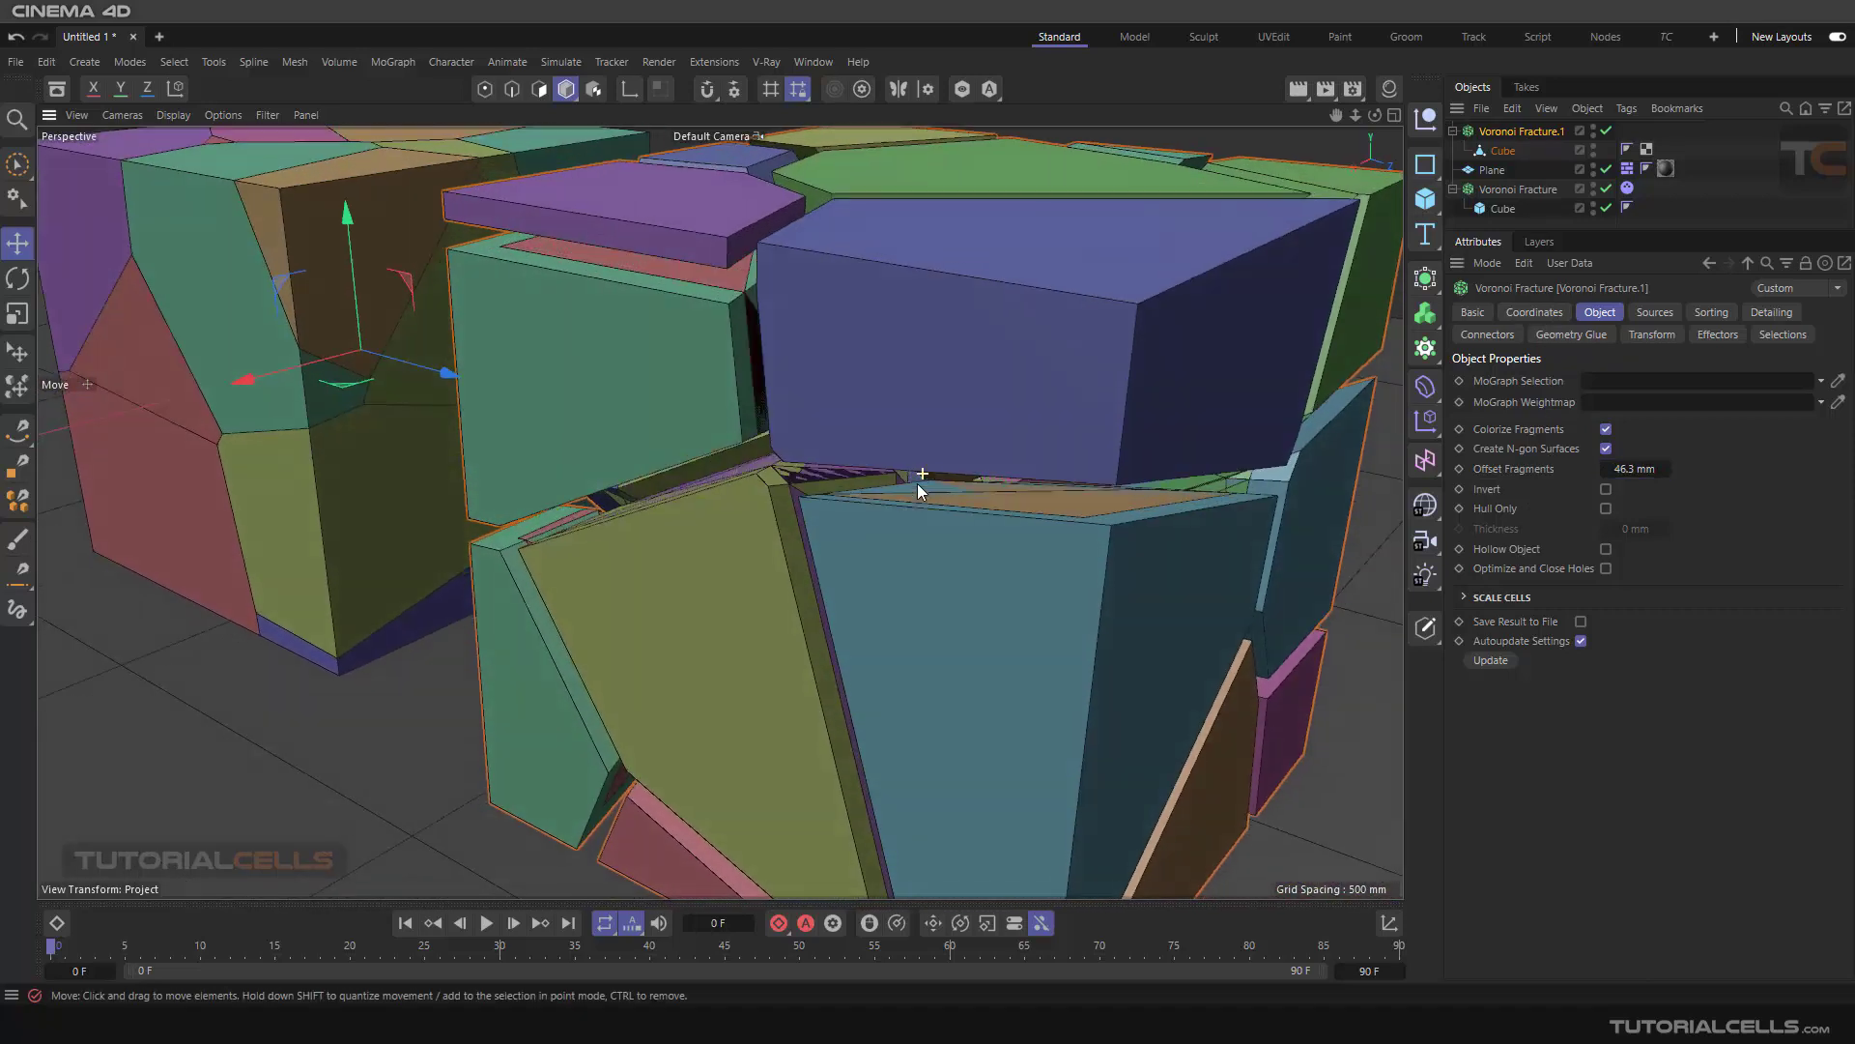
{"action": "left_click_drag", "start_coordinate": [966, 497], "coordinate": [866, 489], "text": "alt"}
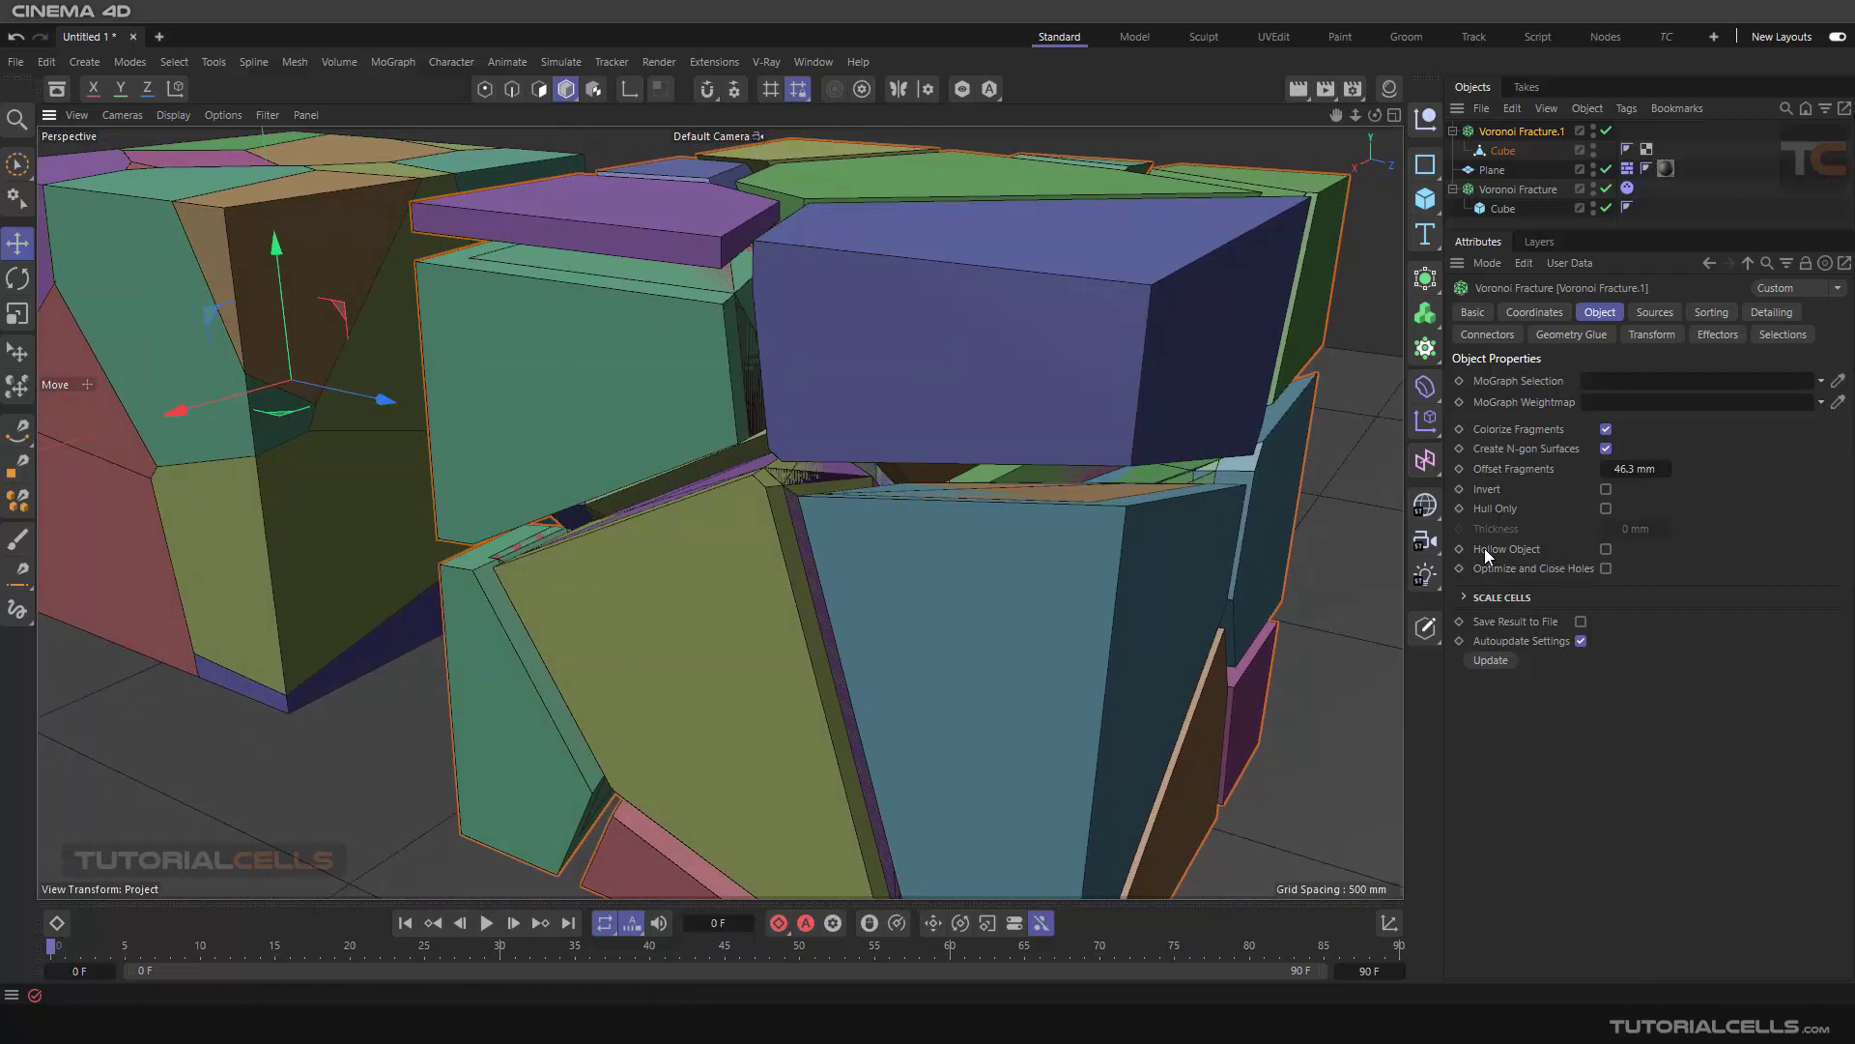
- Turn on Hollow Object for the double-walled cube's fracture and inspect the inside of the fragments
{"action": "left_click", "coordinate": [1606, 549]}
{"action": "left_click_drag", "start_coordinate": [942, 505], "coordinate": [1401, 510], "text": "alt"}
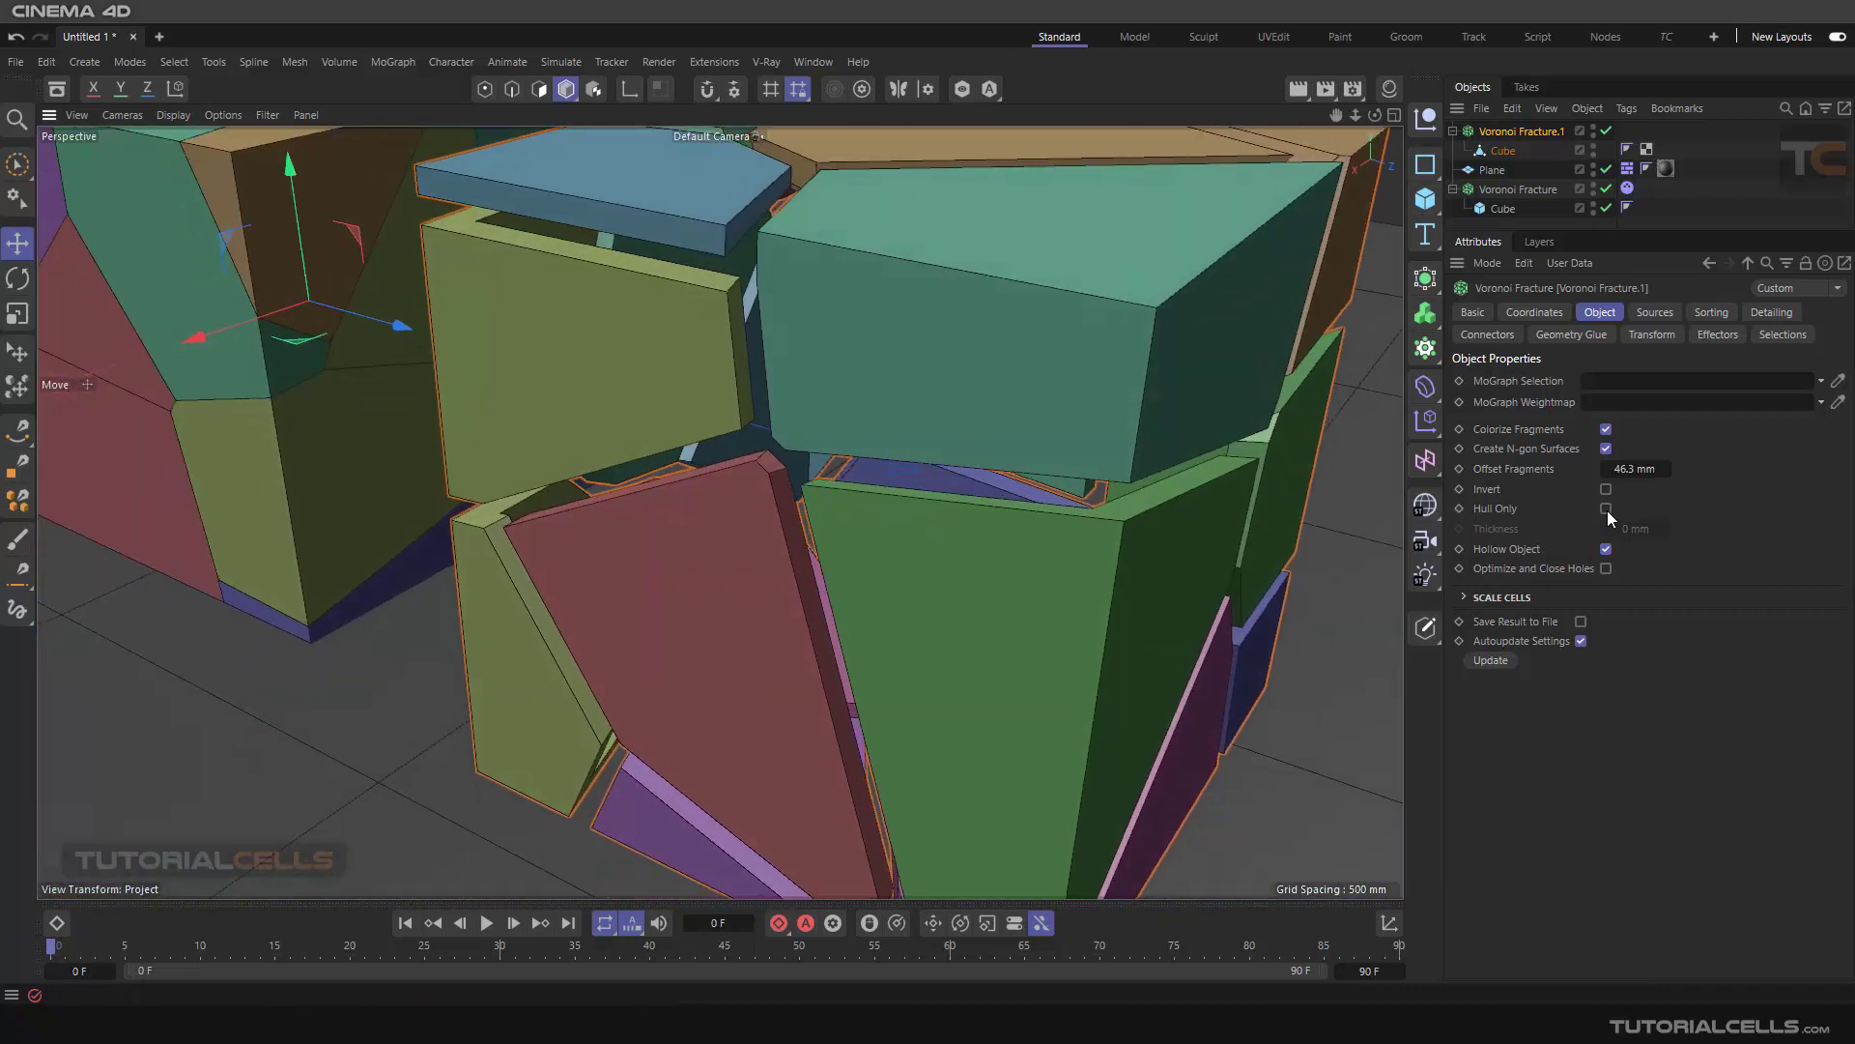
{"action": "mouse_move", "coordinate": [982, 523]}
{"action": "left_mouse_down", "text": "alt"}
{"action": "mouse_move", "coordinate": [978, 541]}
{"action": "mouse_move", "coordinate": [1043, 550]}
{"action": "mouse_move", "coordinate": [972, 514]}
{"action": "mouse_move", "coordinate": [971, 479]}
{"action": "mouse_move", "coordinate": [929, 484]}
{"action": "mouse_move", "coordinate": [980, 499]}
{"action": "mouse_move", "coordinate": [978, 526]}
{"action": "mouse_move", "coordinate": [966, 510]}
{"action": "left_mouse_up", "text": "alt"}
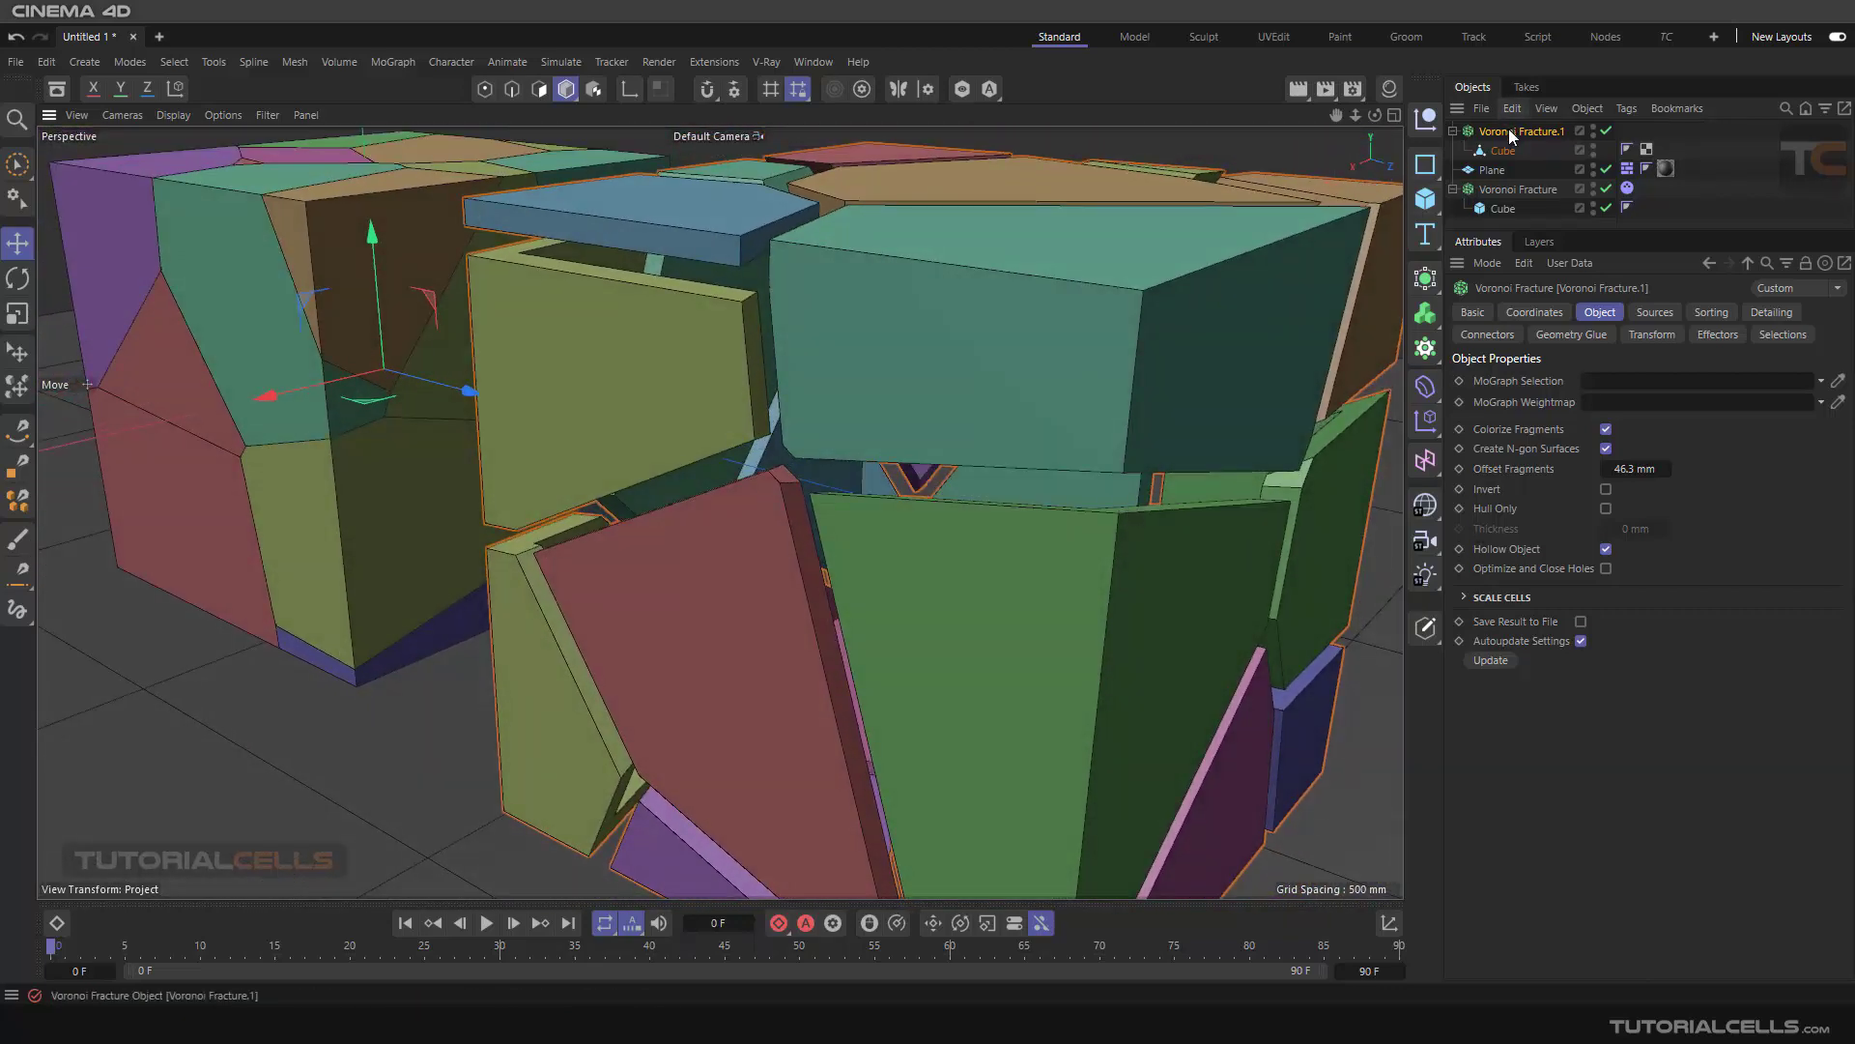
- Delete the second Voronoi Fracture together with its cube and select the original Voronoi Fracture object
{"action": "key", "text": "Delete"}
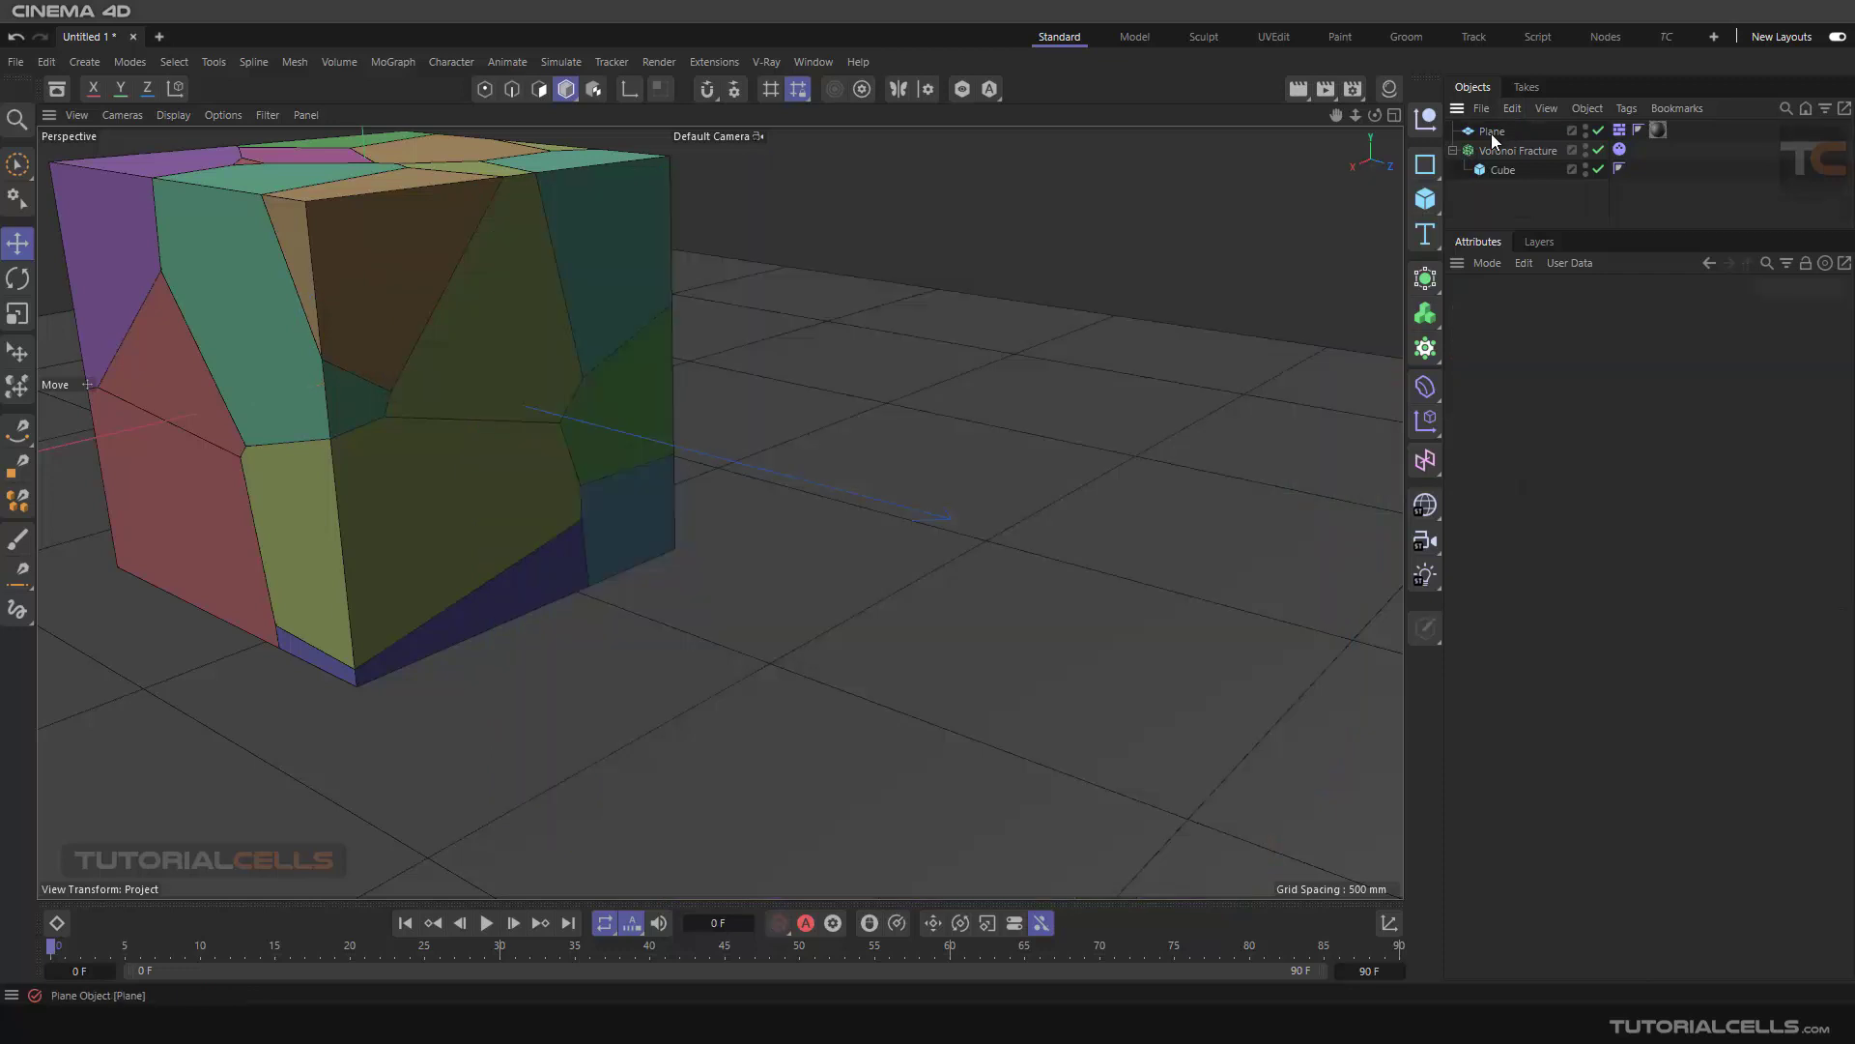
{"action": "left_click", "coordinate": [1510, 150]}
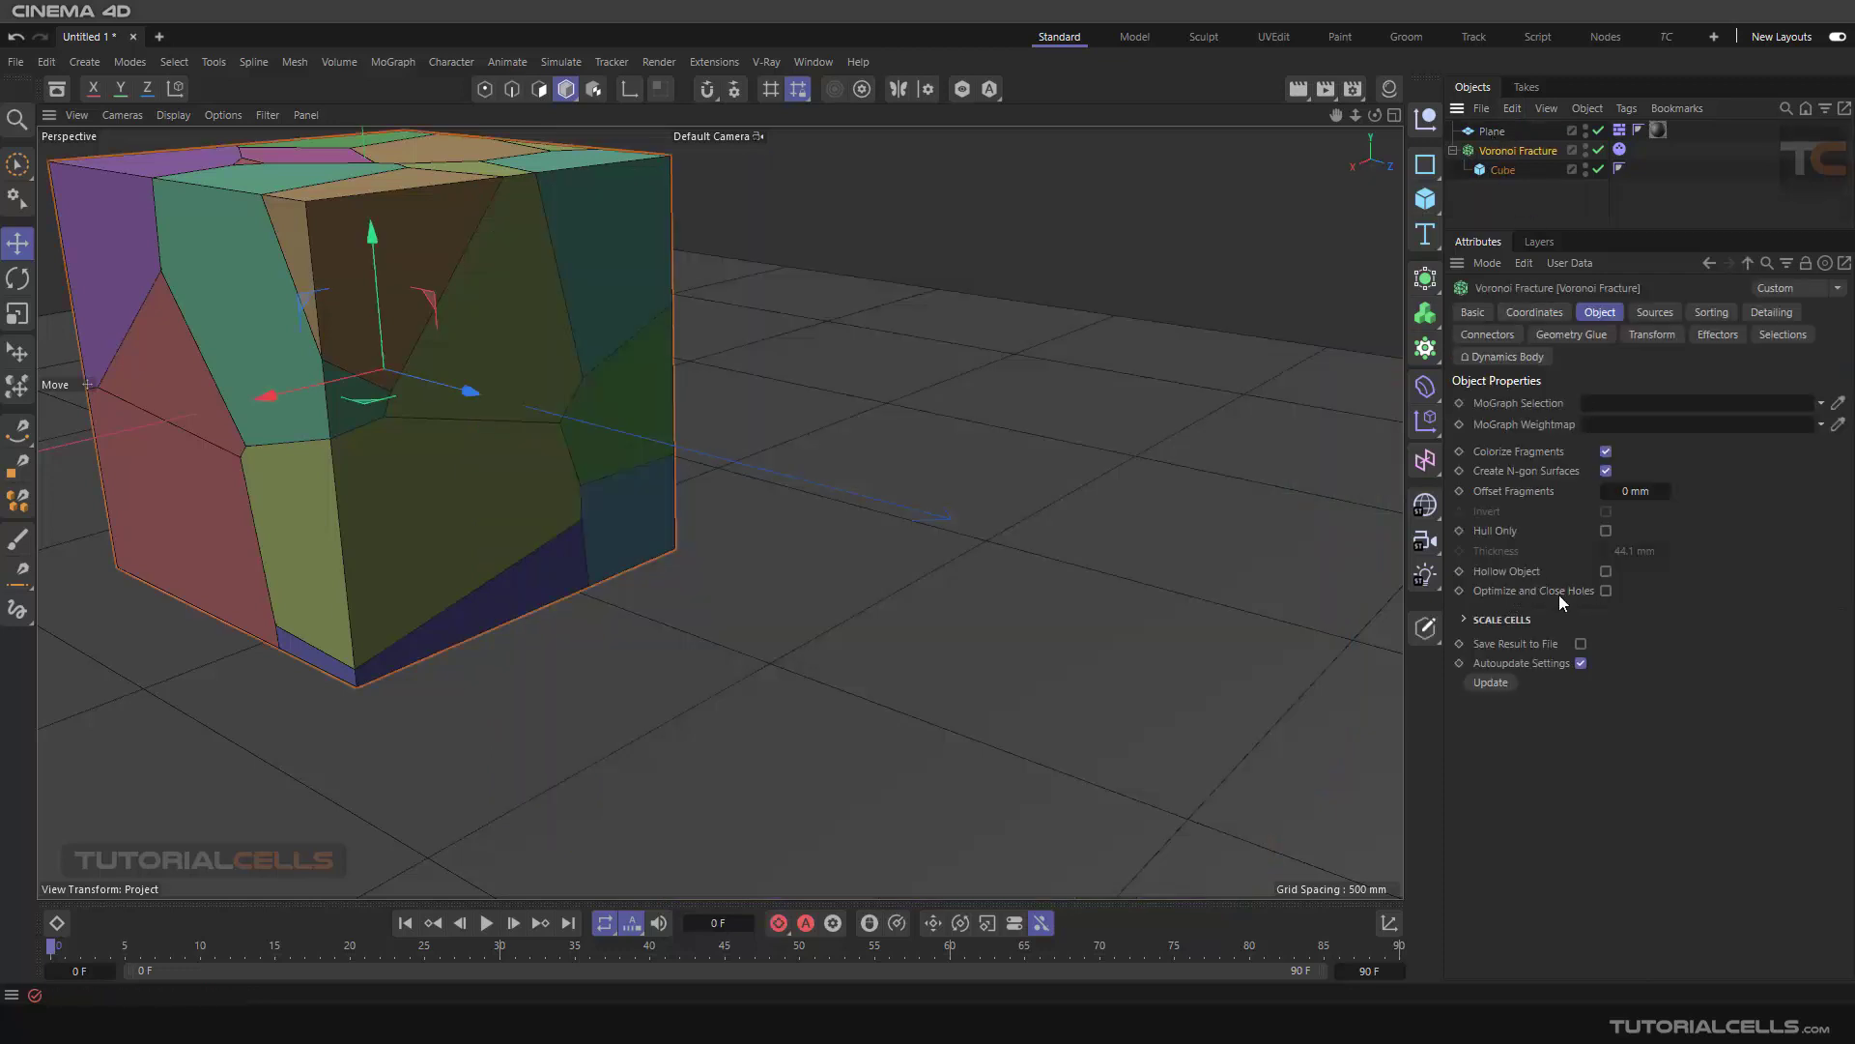
{"action": "scroll", "coordinate": [901, 565], "scroll_direction": "down", "scroll_amount": 5}
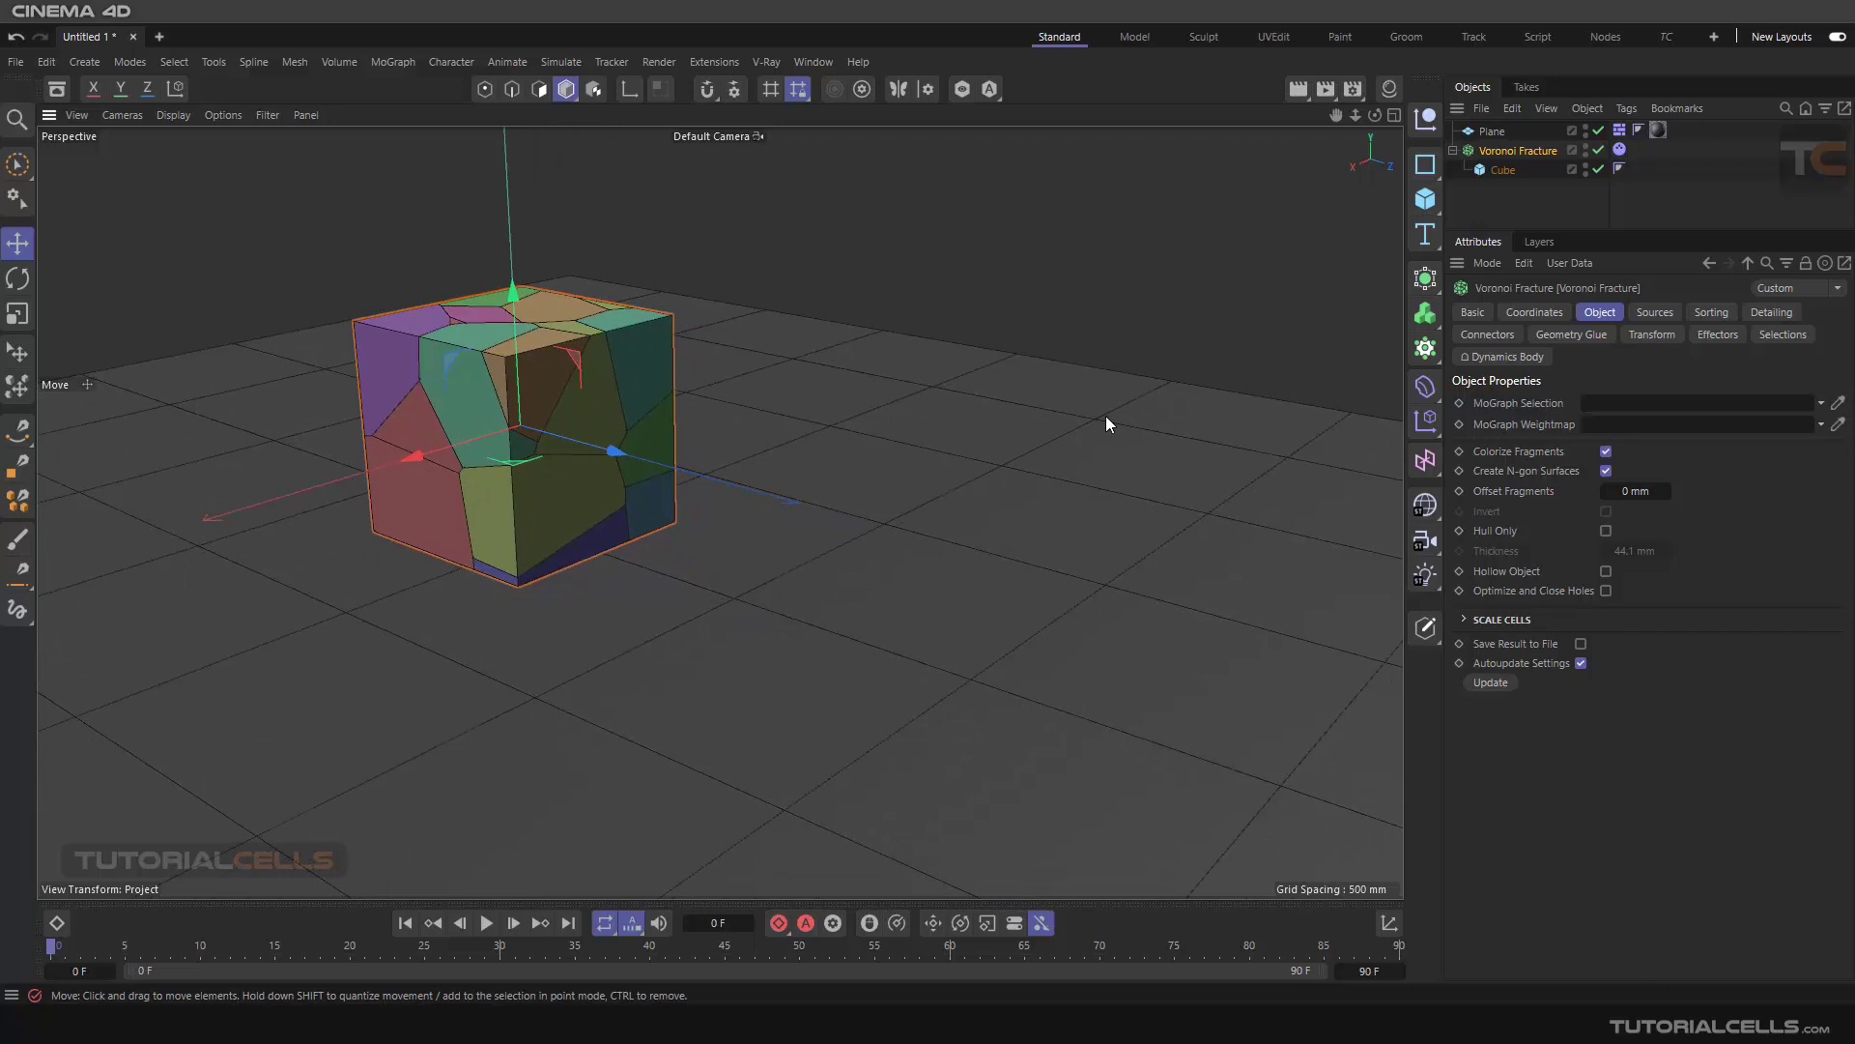
- Add a Platonic object, move it along Z beside the fractured cube, raise it above the plane and set its Segments to 6
{"action": "left_click", "coordinate": [1426, 199]}
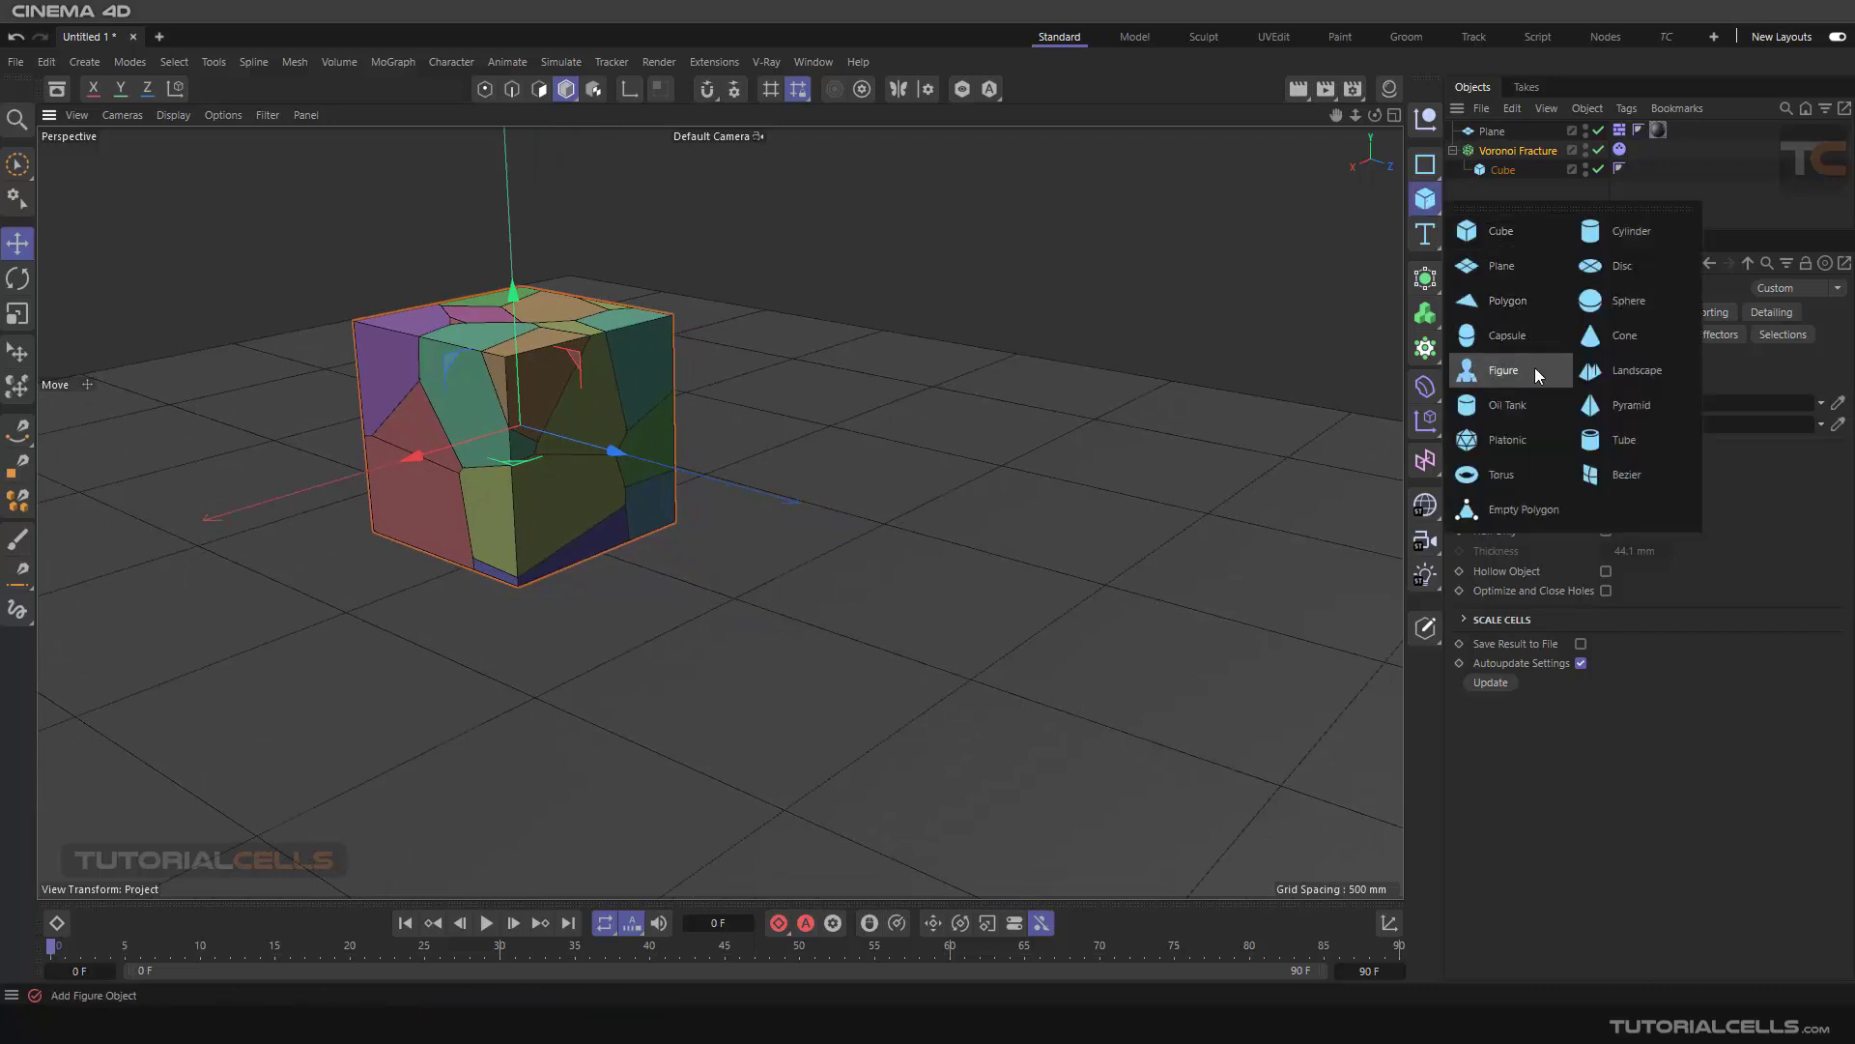
{"action": "left_click", "coordinate": [1510, 440]}
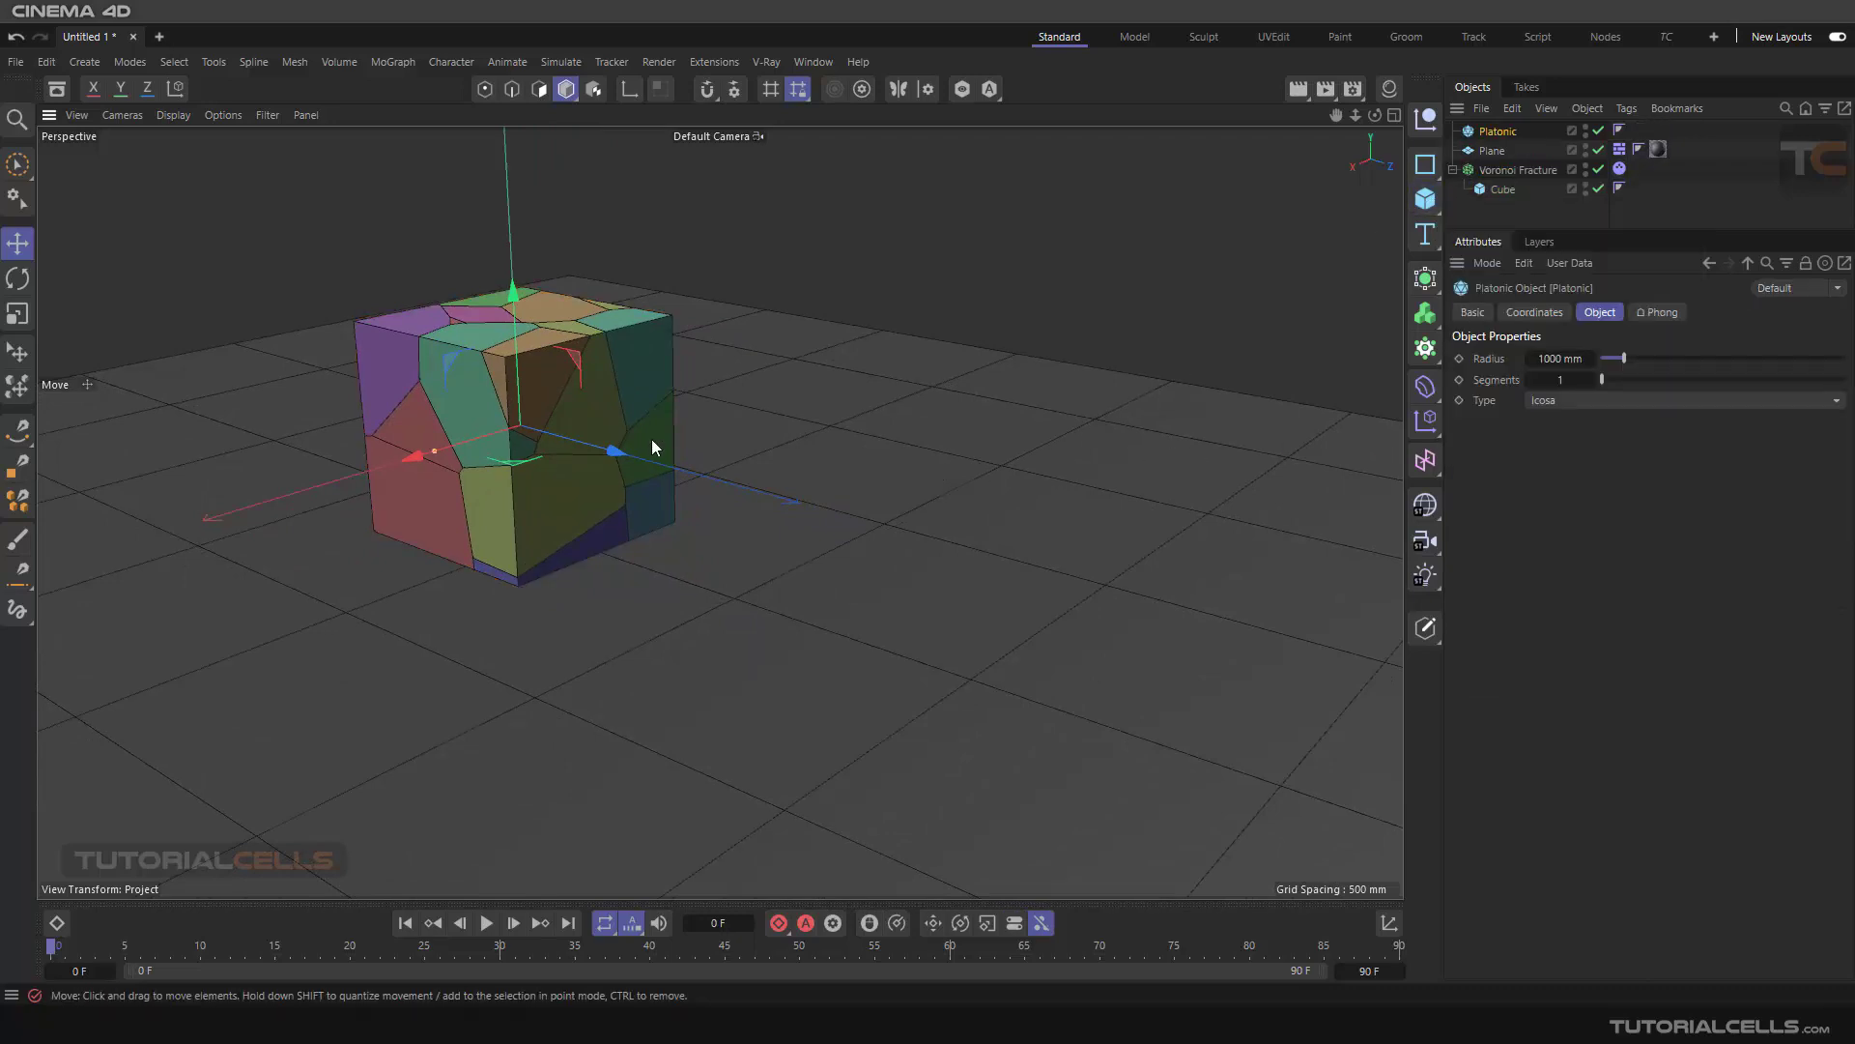
{"action": "left_click_drag", "start_coordinate": [615, 450], "coordinate": [989, 561]}
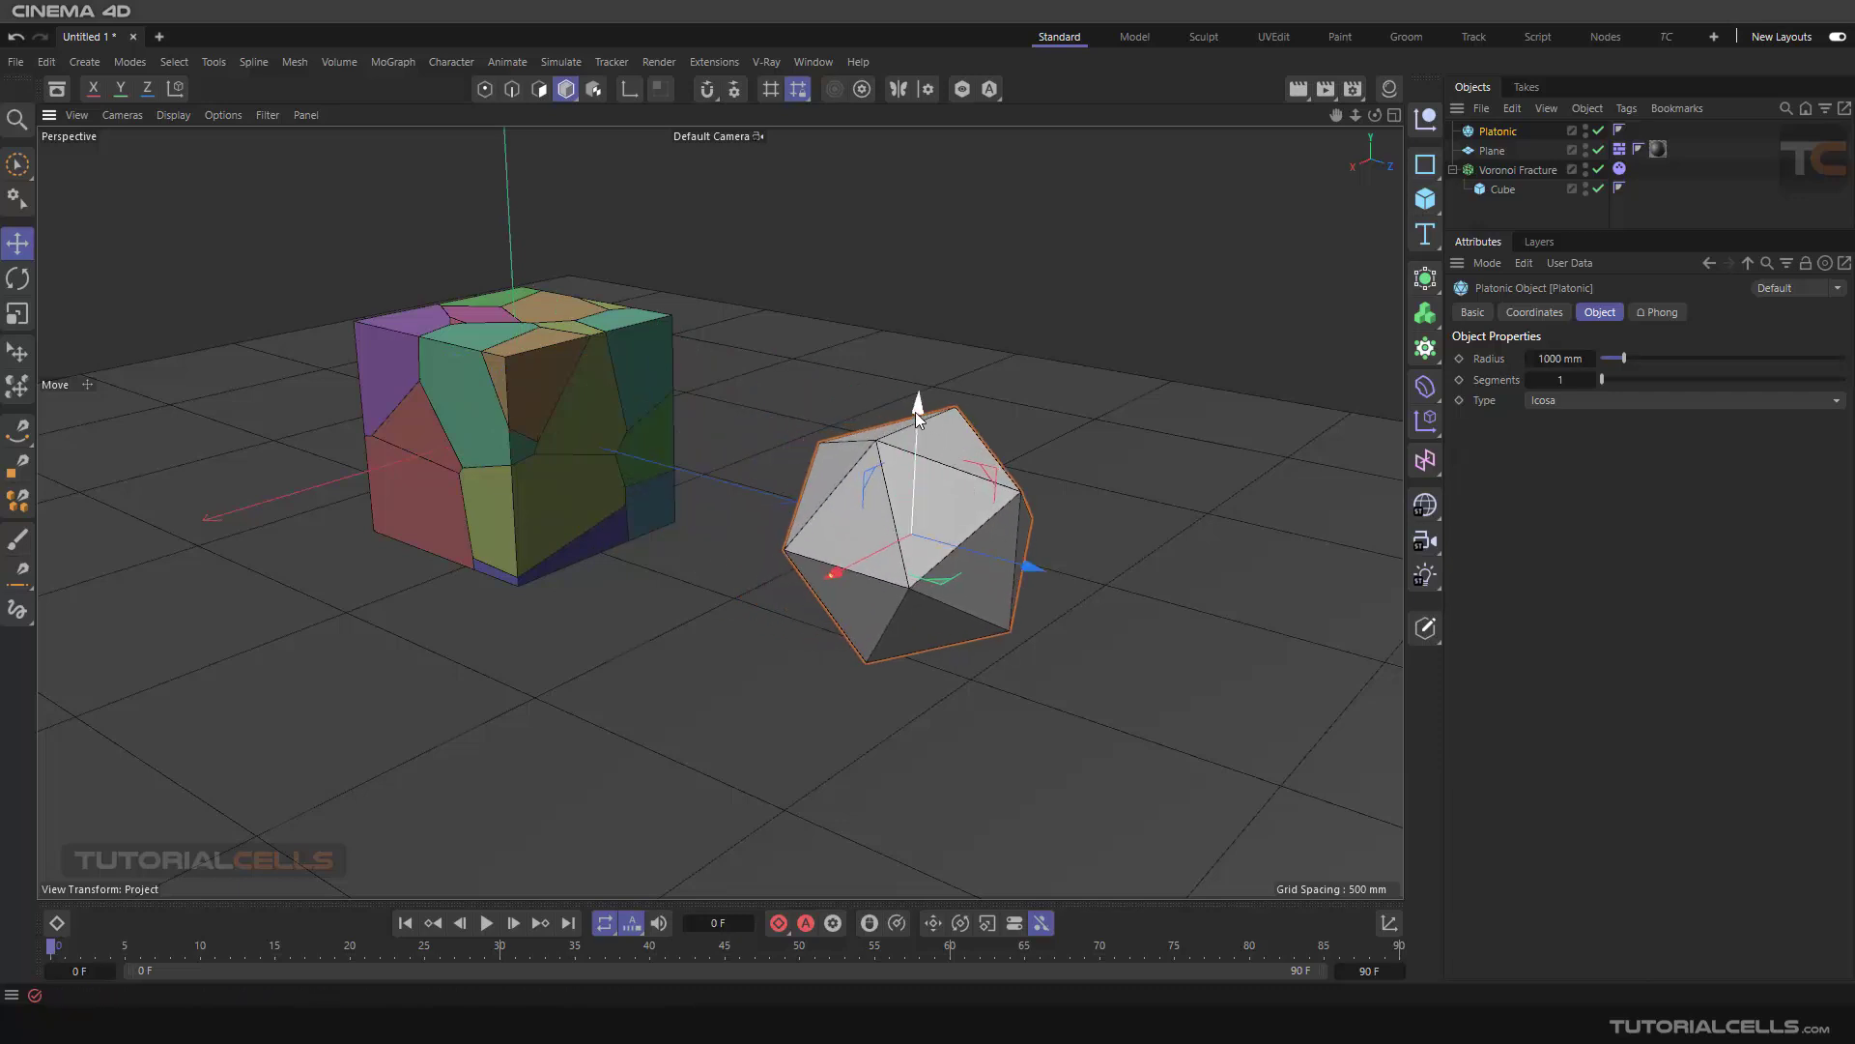
{"action": "left_click_drag", "start_coordinate": [917, 413], "coordinate": [920, 335]}
{"action": "left_click_drag", "start_coordinate": [1621, 383], "coordinate": [1632, 372]}
- Make the Platonic object editable and delete one triangular polygon near its top to open a hole
{"action": "scroll", "coordinate": [1073, 416], "scroll_direction": "up", "scroll_amount": 5}
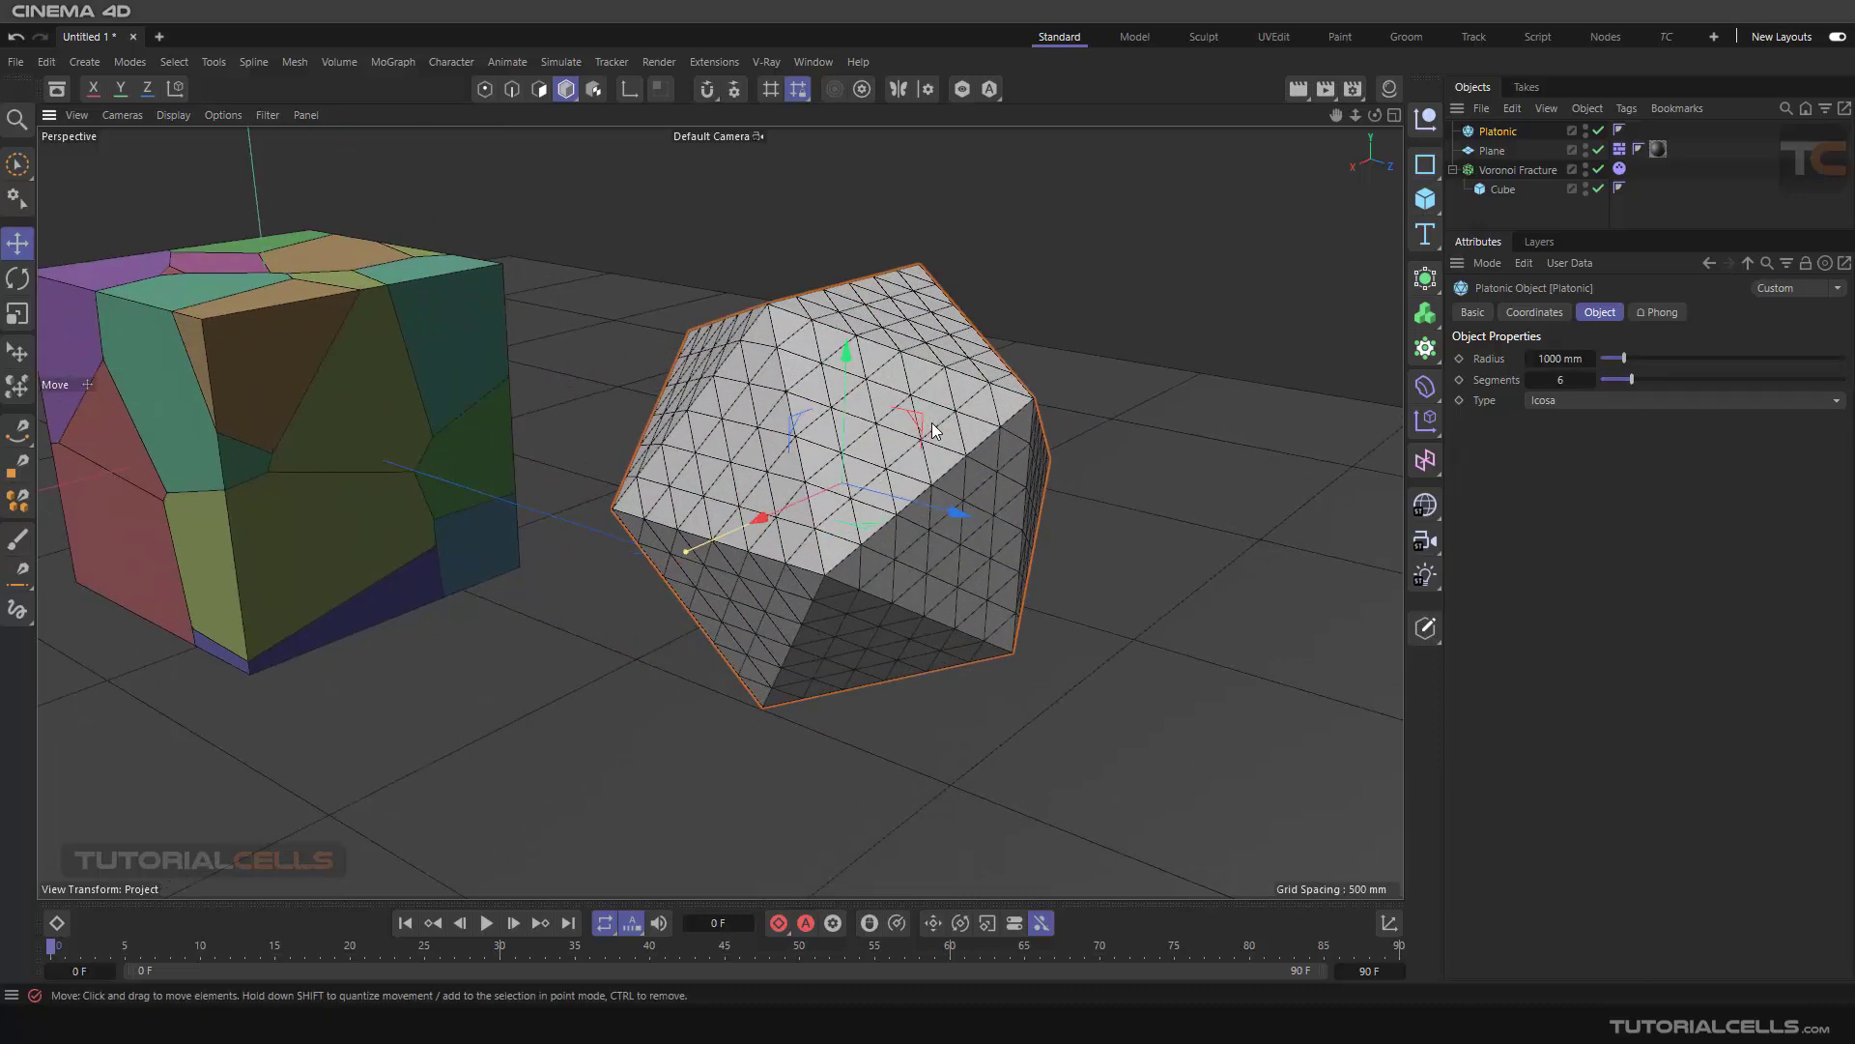
{"action": "middle_click_drag", "start_coordinate": [869, 435], "coordinate": [896, 419], "text": "alt"}
{"action": "key", "text": "c"}
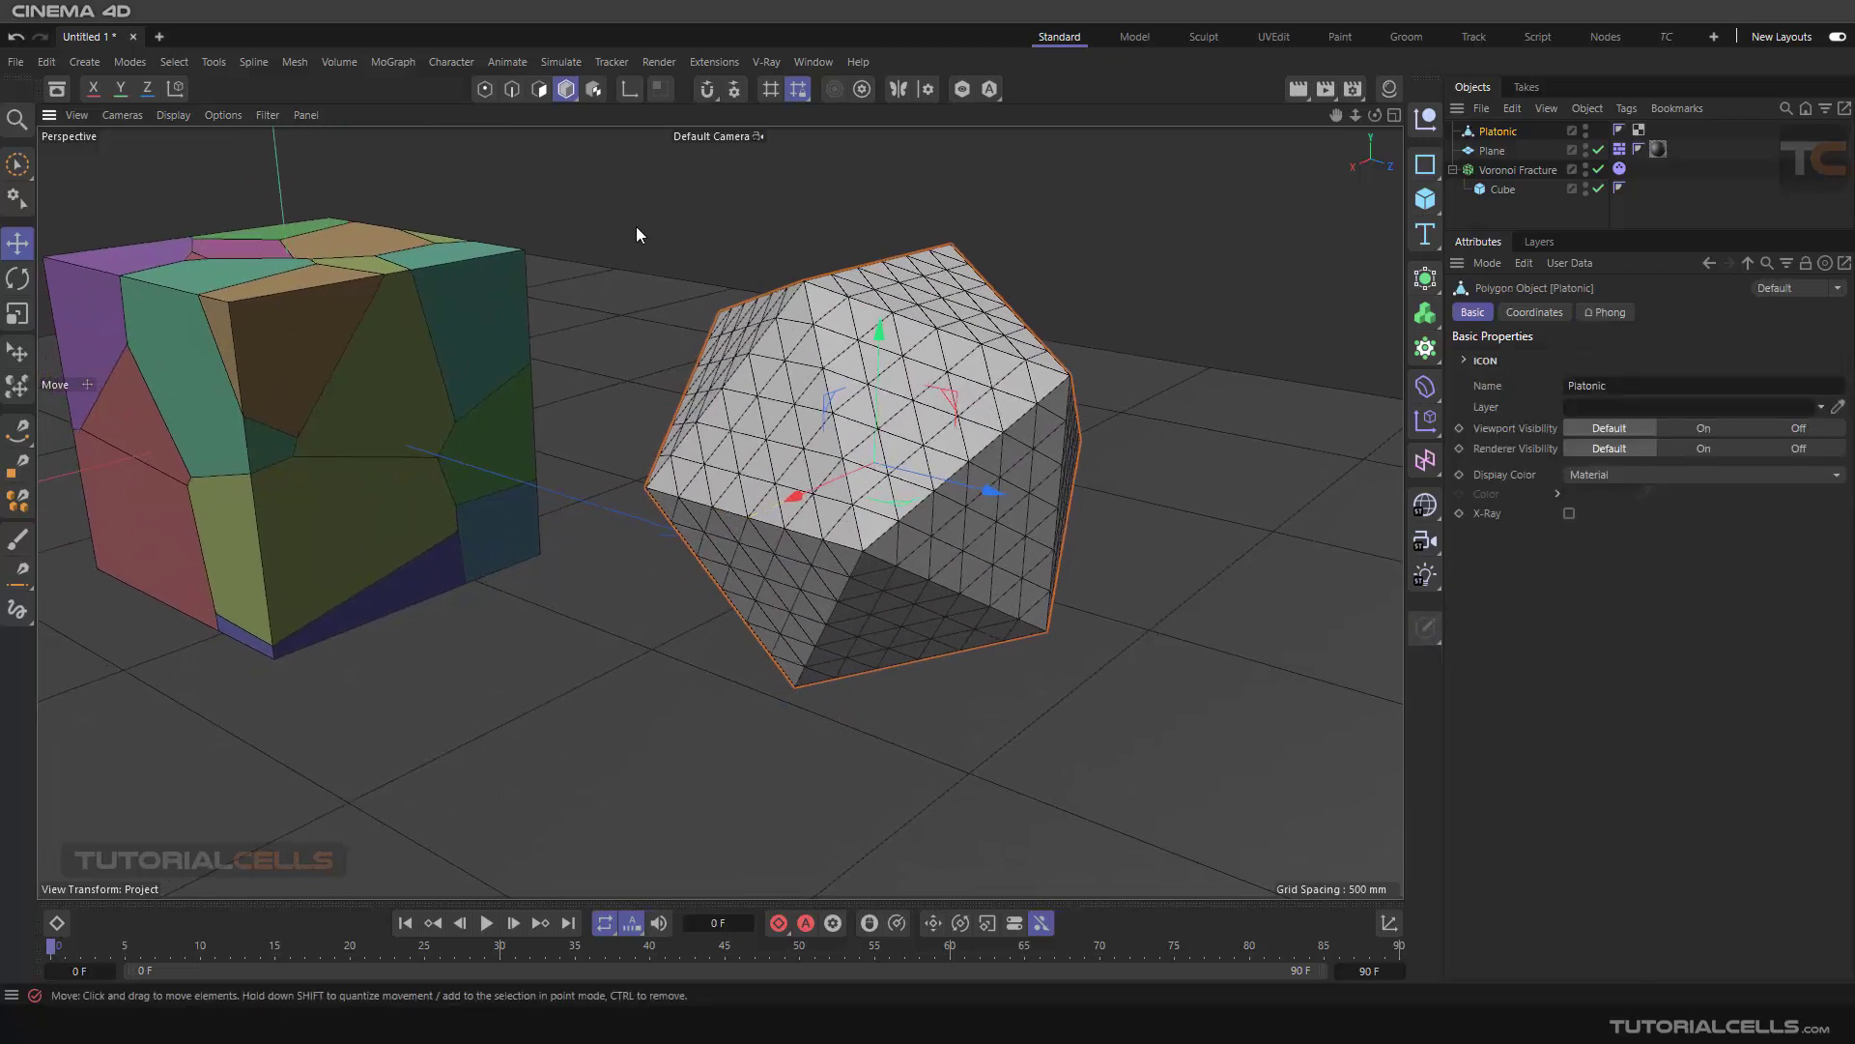
{"action": "left_click", "coordinate": [542, 90]}
{"action": "left_click", "coordinate": [914, 326]}
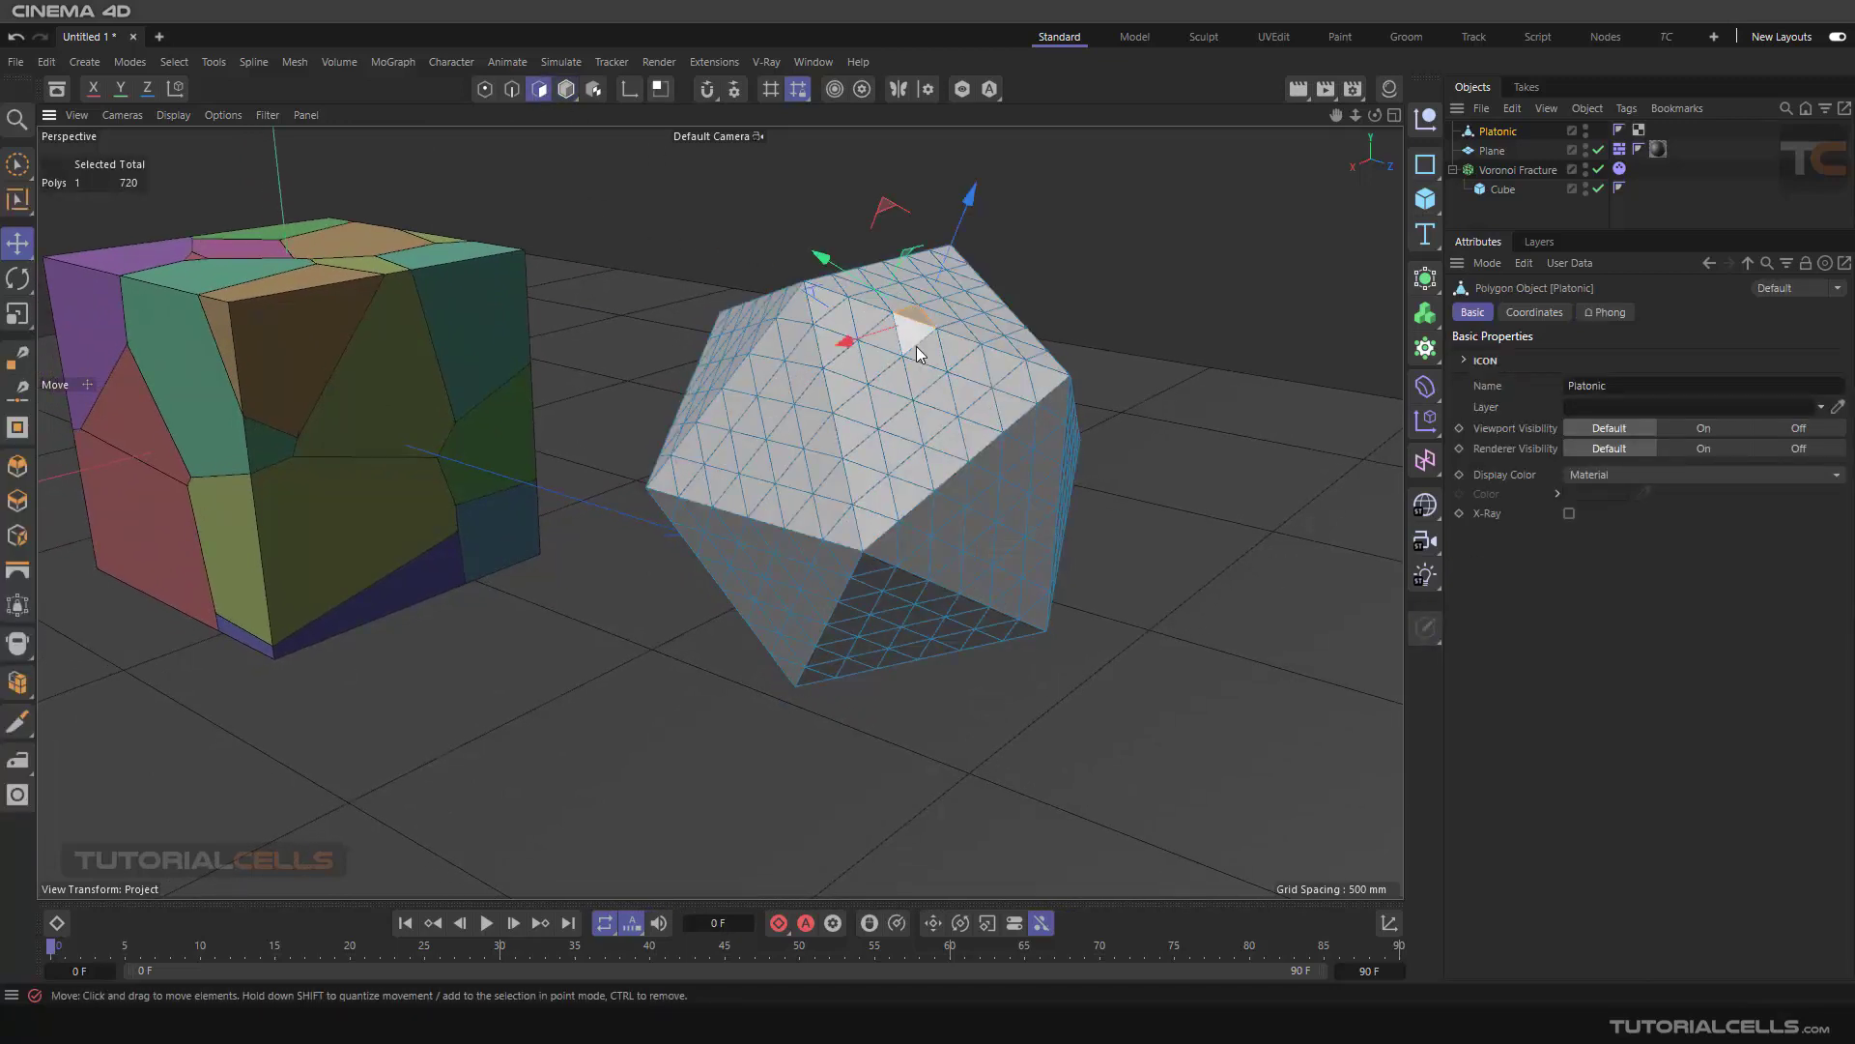
{"action": "key", "text": "Delete"}
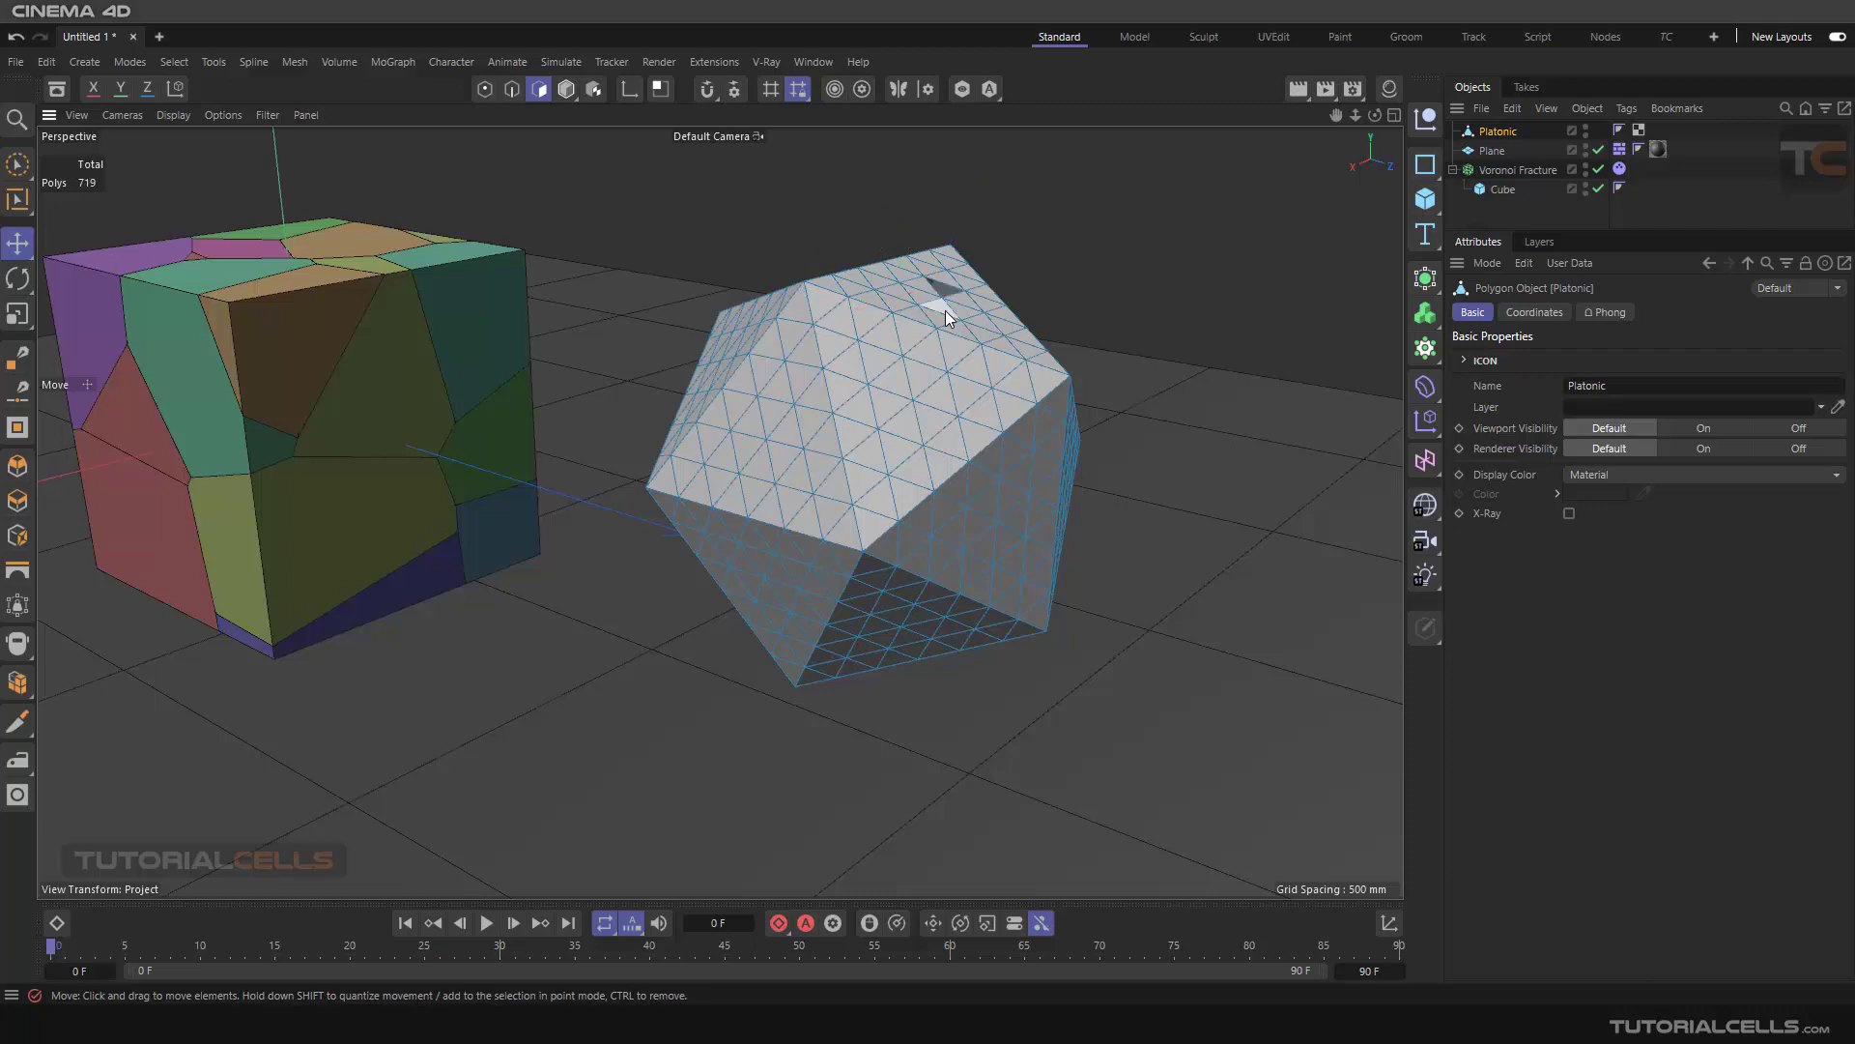
{"action": "left_click_drag", "start_coordinate": [945, 310], "coordinate": [918, 493], "text": "alt"}
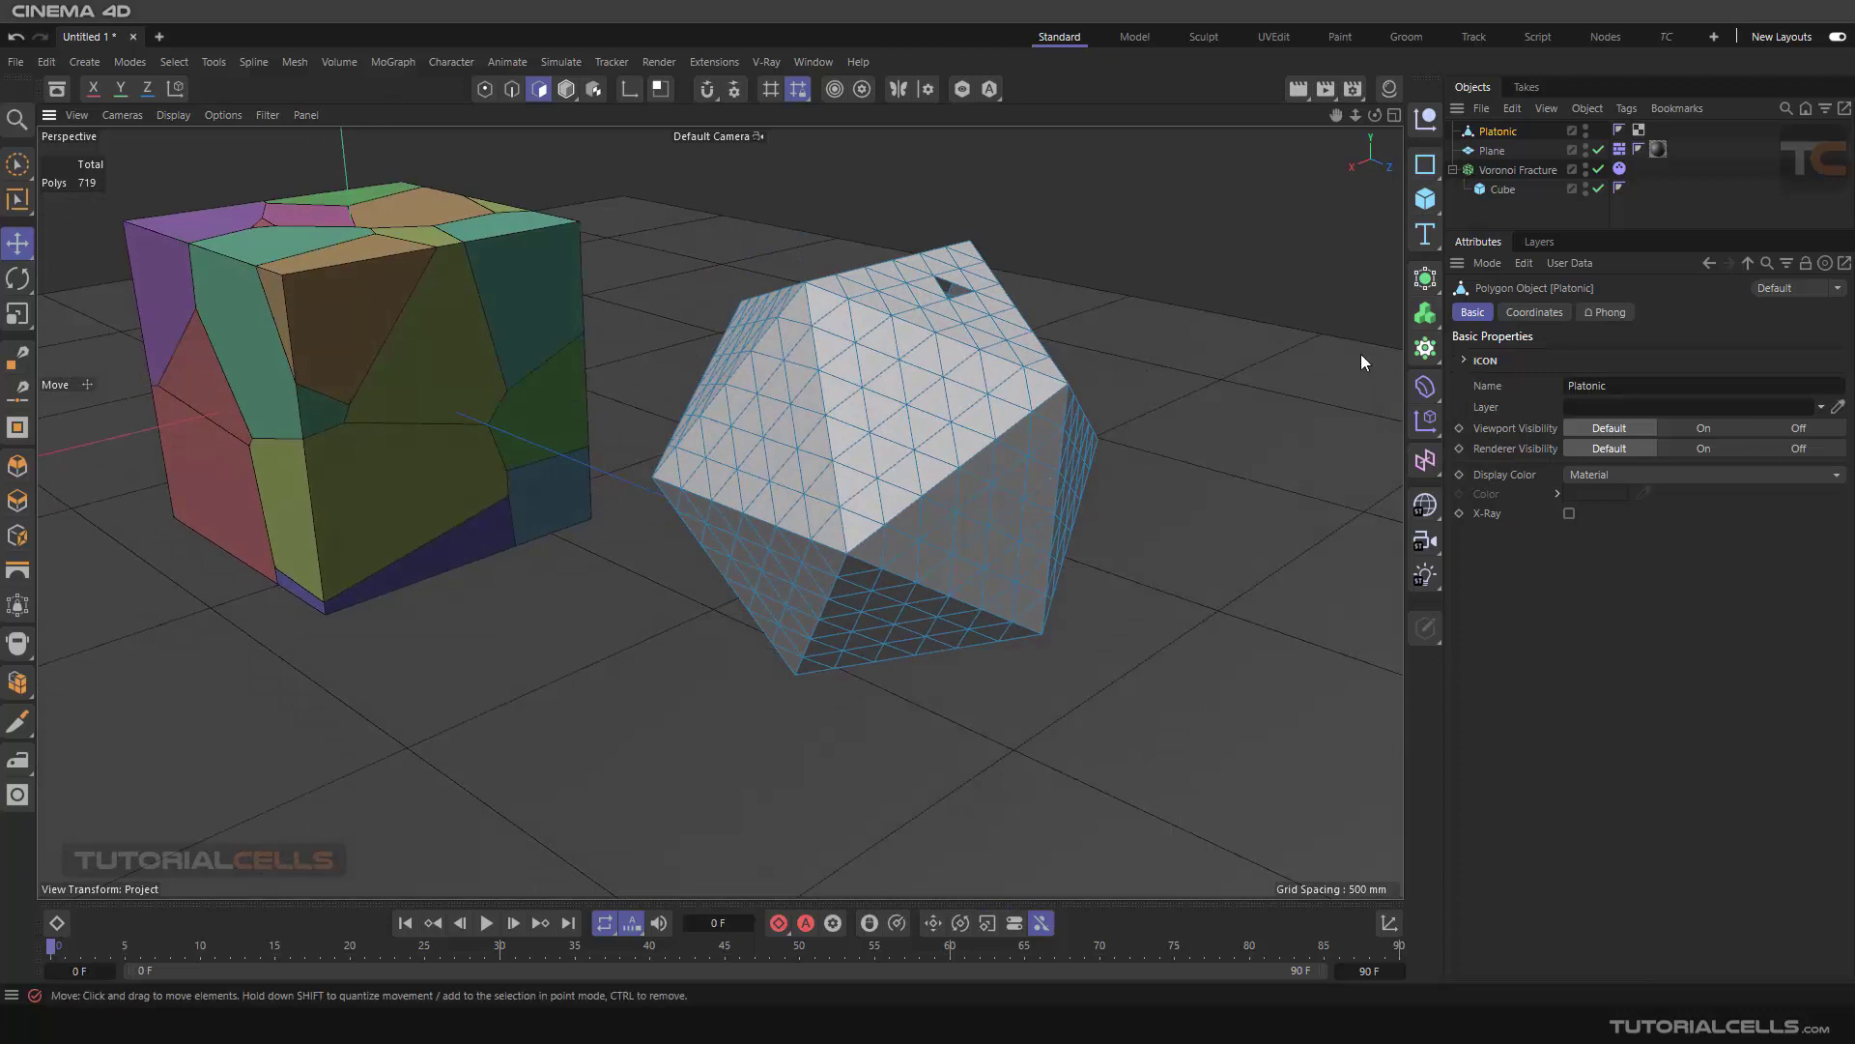
- Fracture the Platonic by nesting it under a new Voronoi Fracture object, and select that fracture object in Model mode
{"action": "left_click_drag", "start_coordinate": [1421, 353], "coordinate": [1527, 496]}
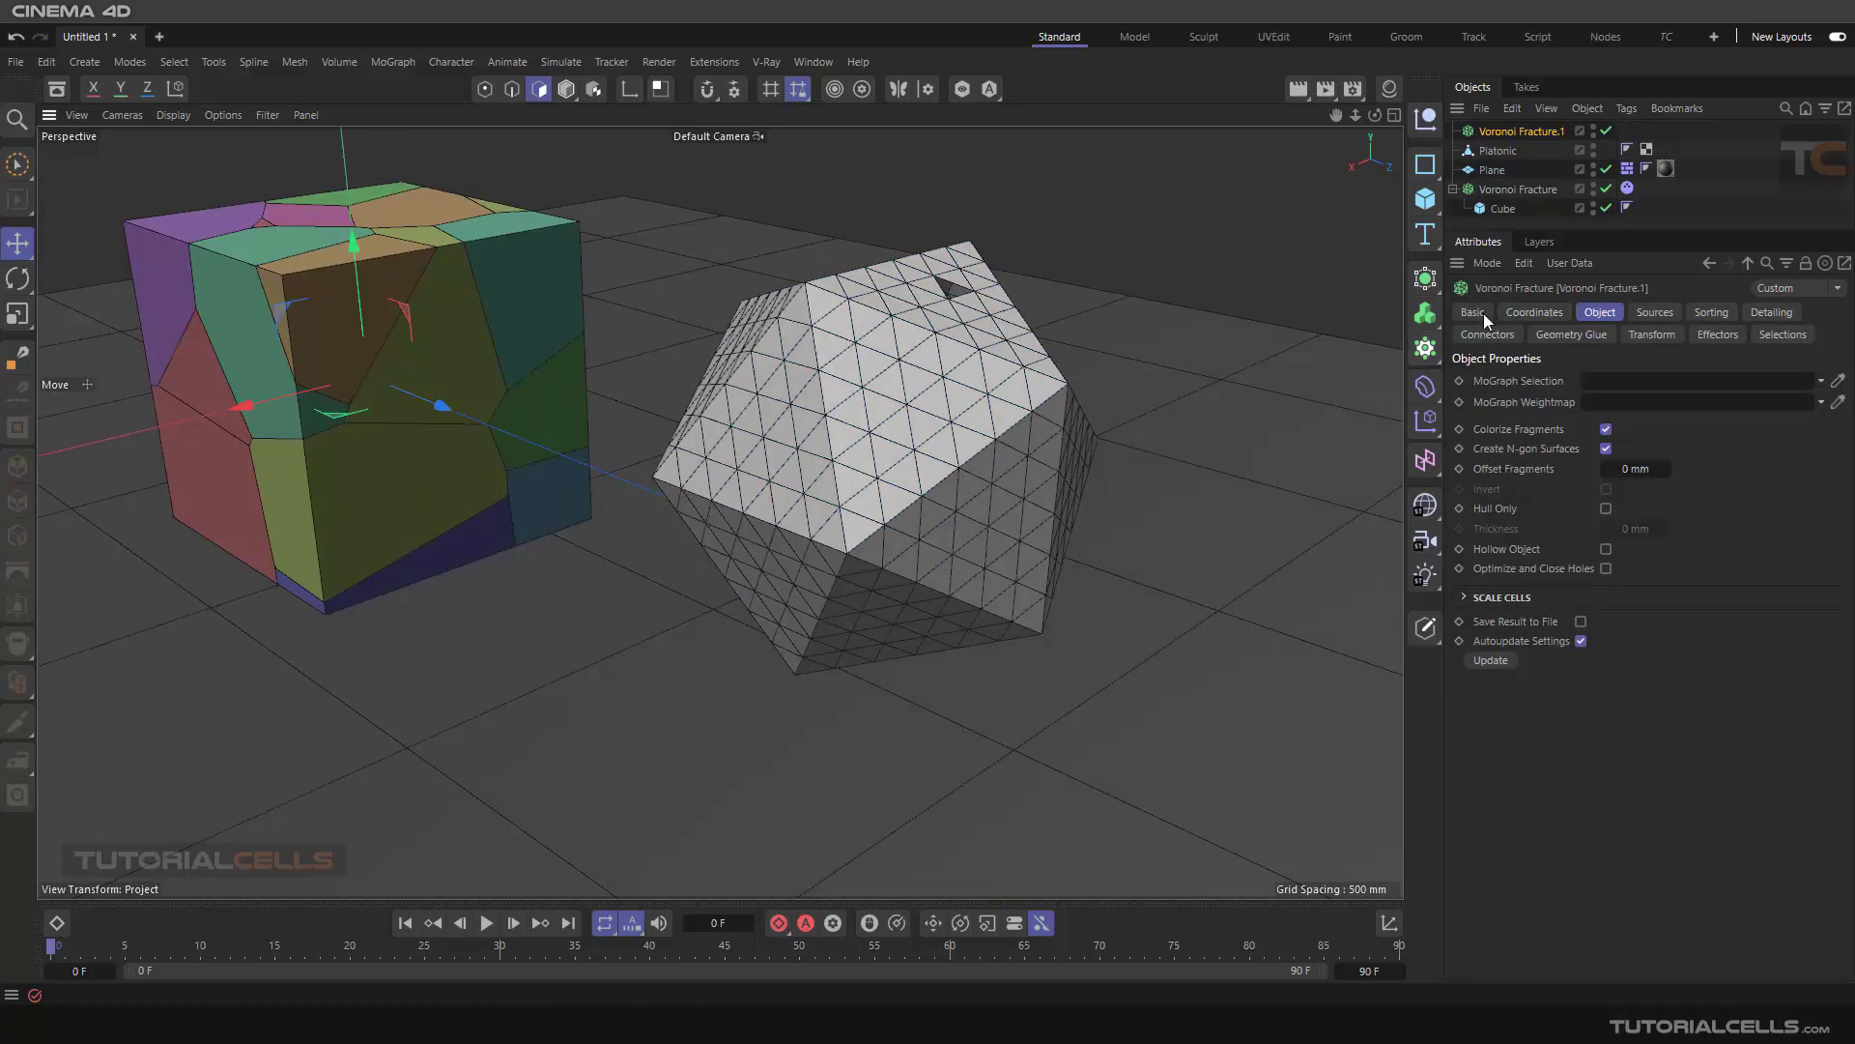
{"action": "left_click_drag", "start_coordinate": [1494, 149], "coordinate": [1512, 131]}
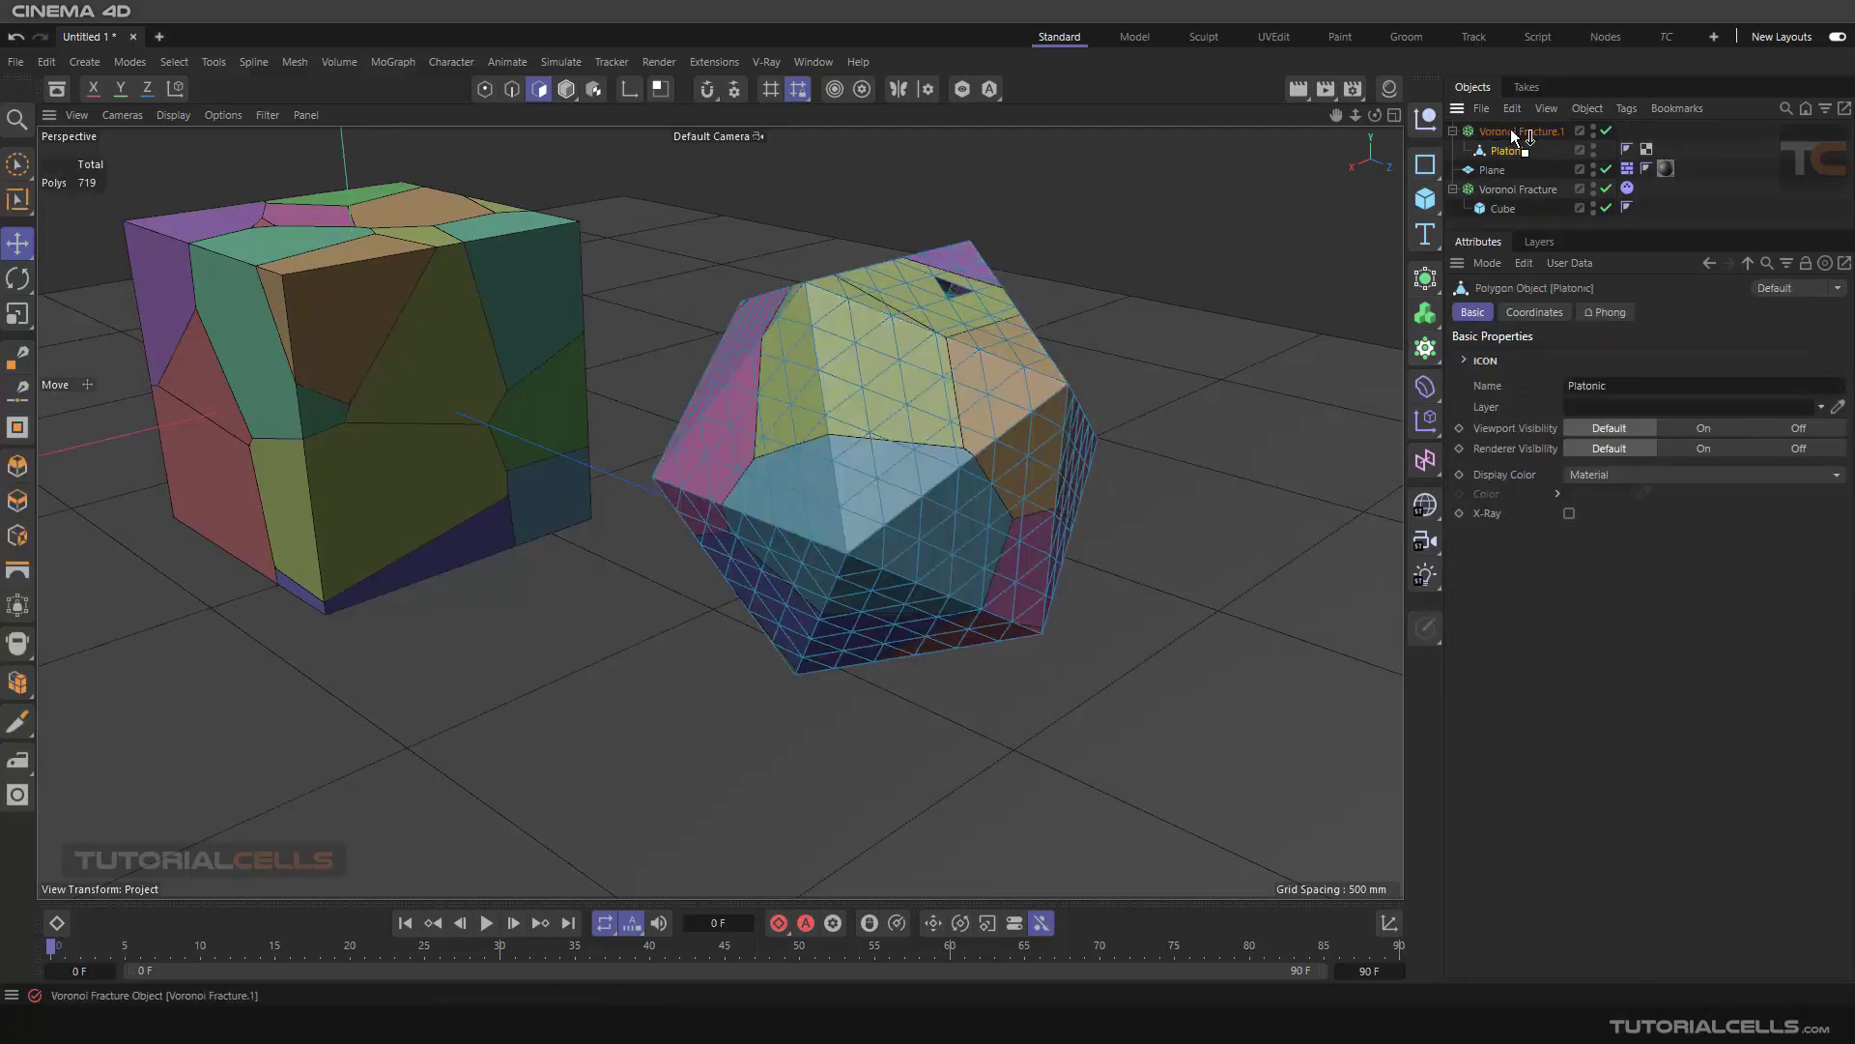
{"action": "left_click", "coordinate": [1513, 133]}
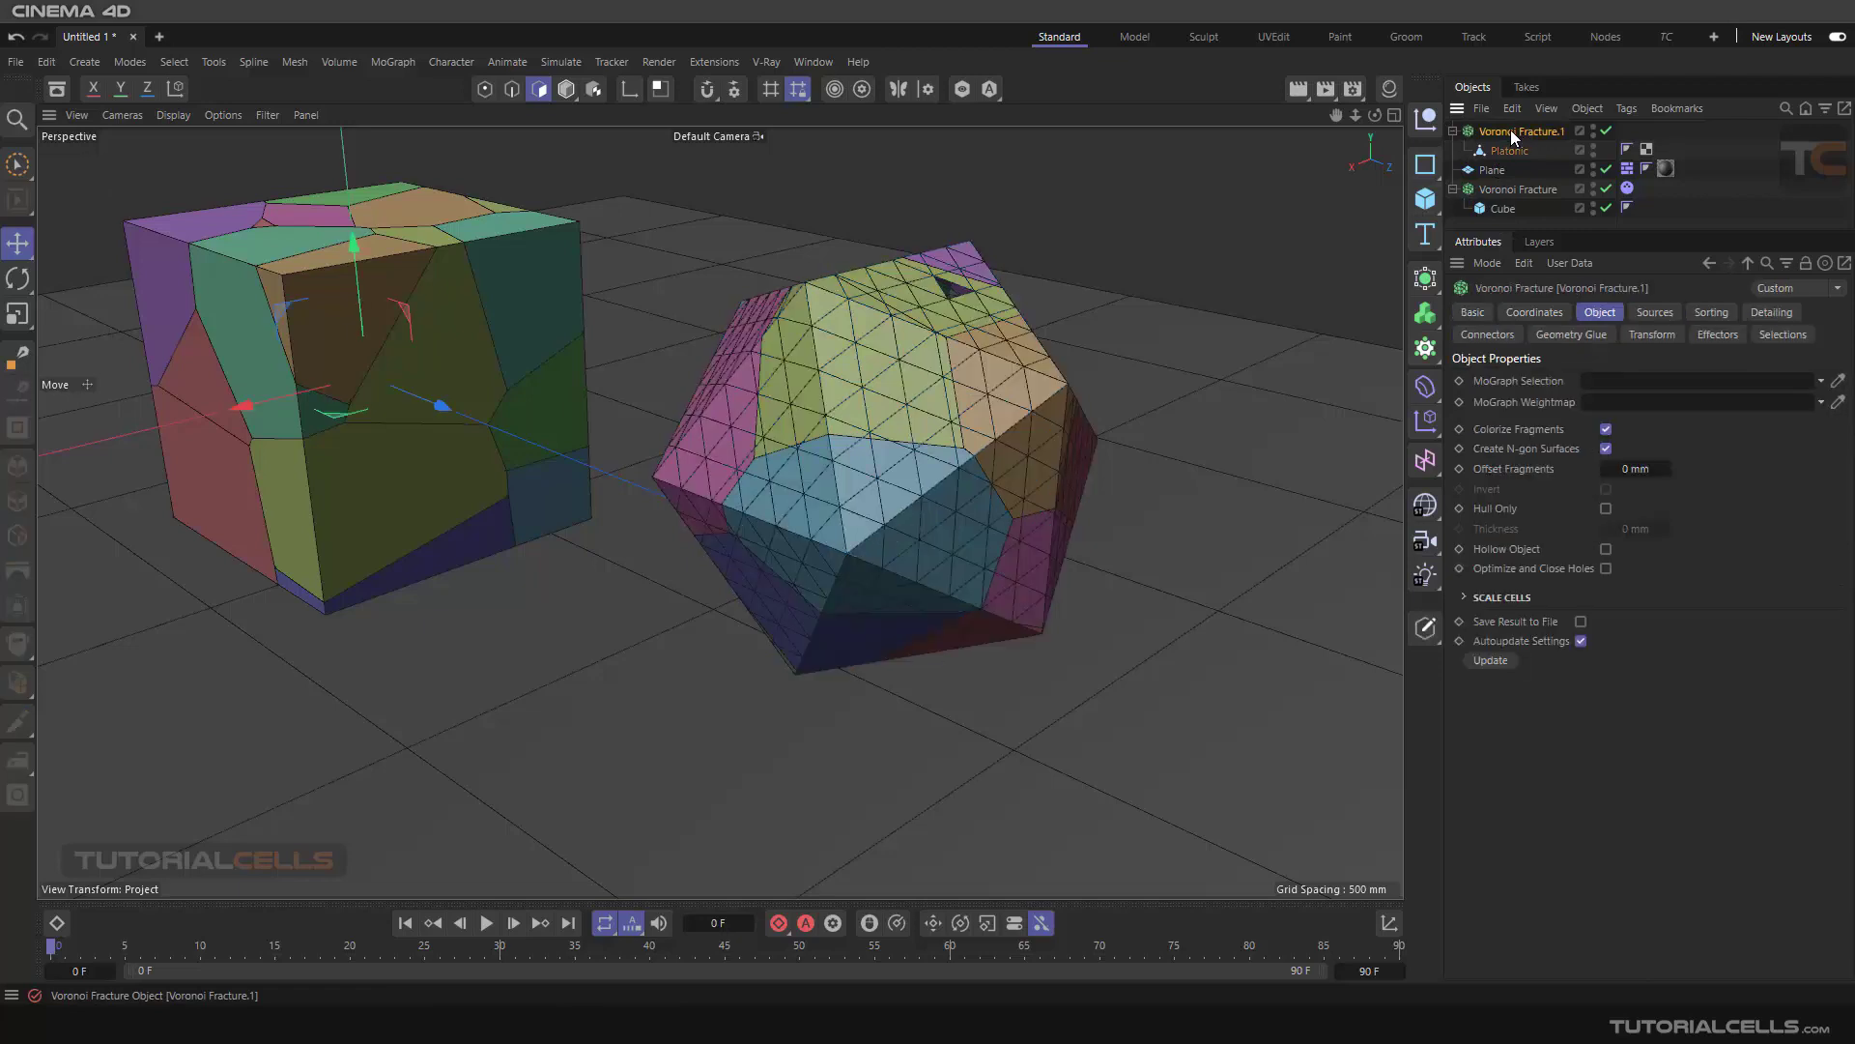
{"action": "left_click", "coordinate": [569, 89]}
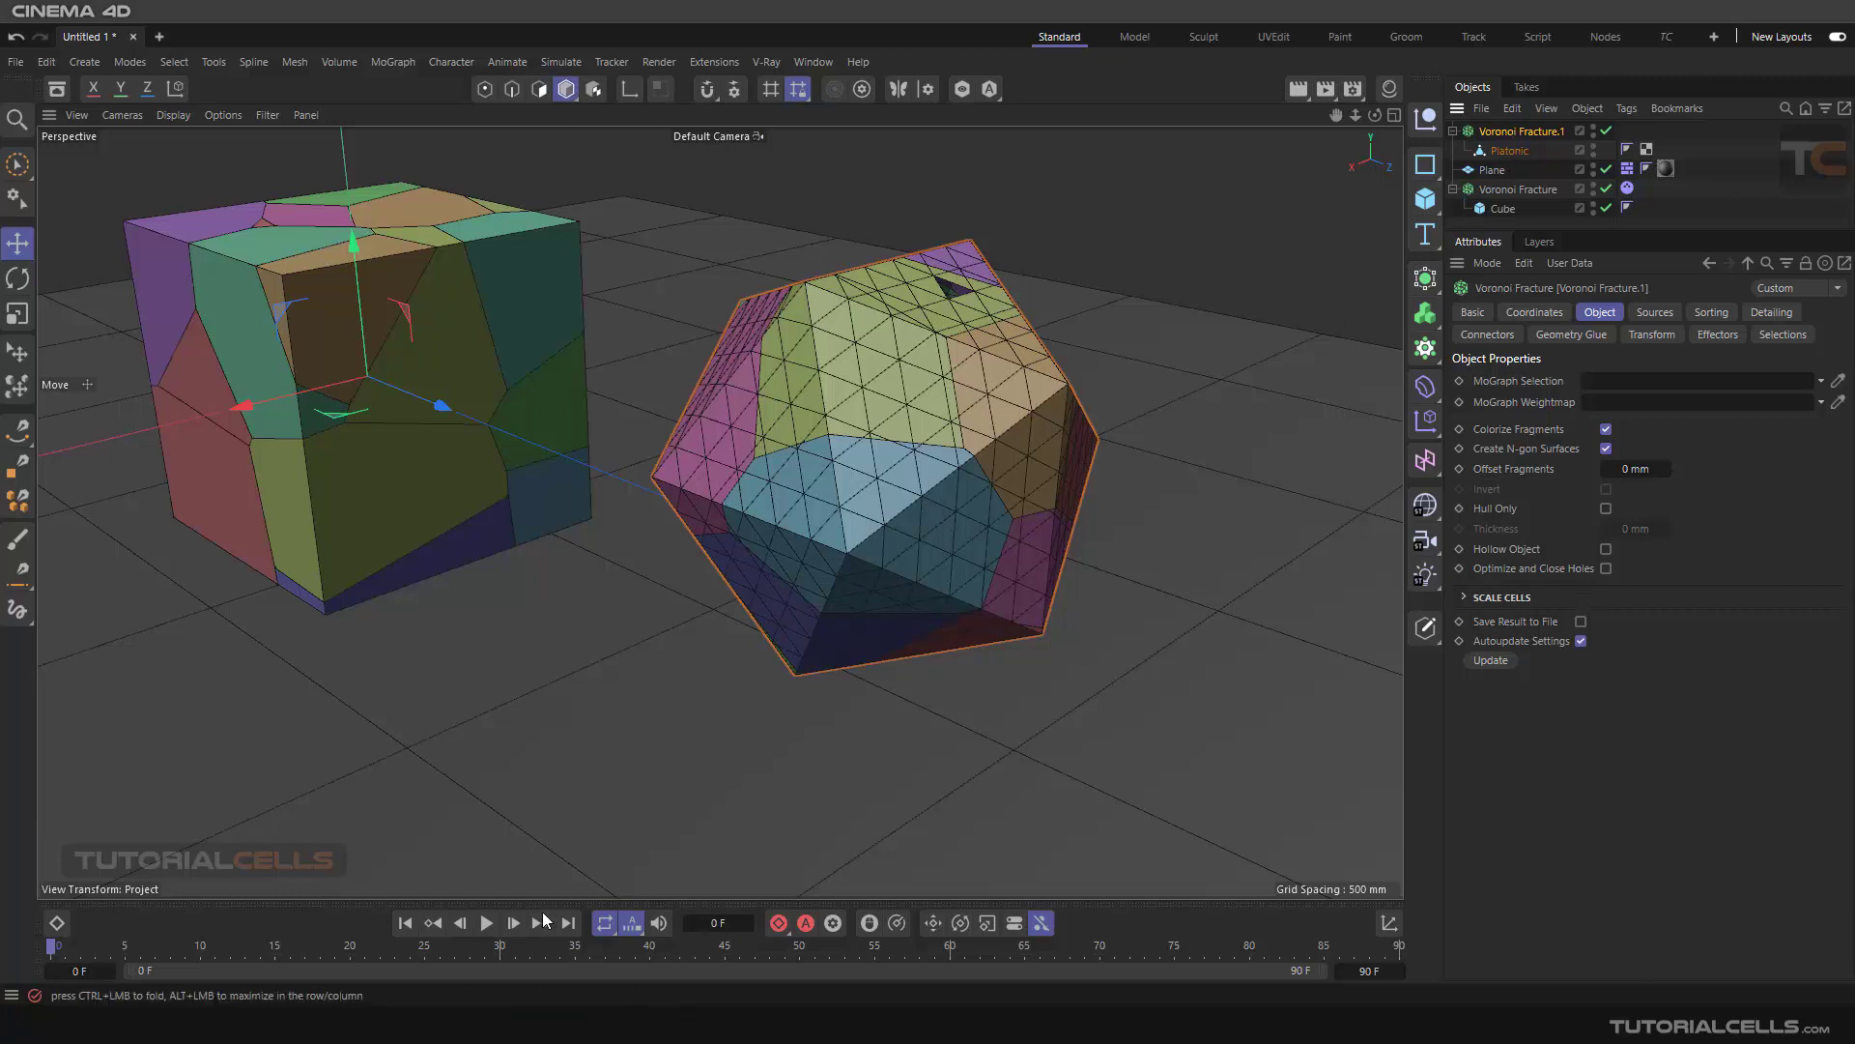
- Play the simulation to observe the fractured cube and the Platonic, and return to the first frame
{"action": "left_click", "coordinate": [487, 923]}
{"action": "left_click", "coordinate": [487, 923]}
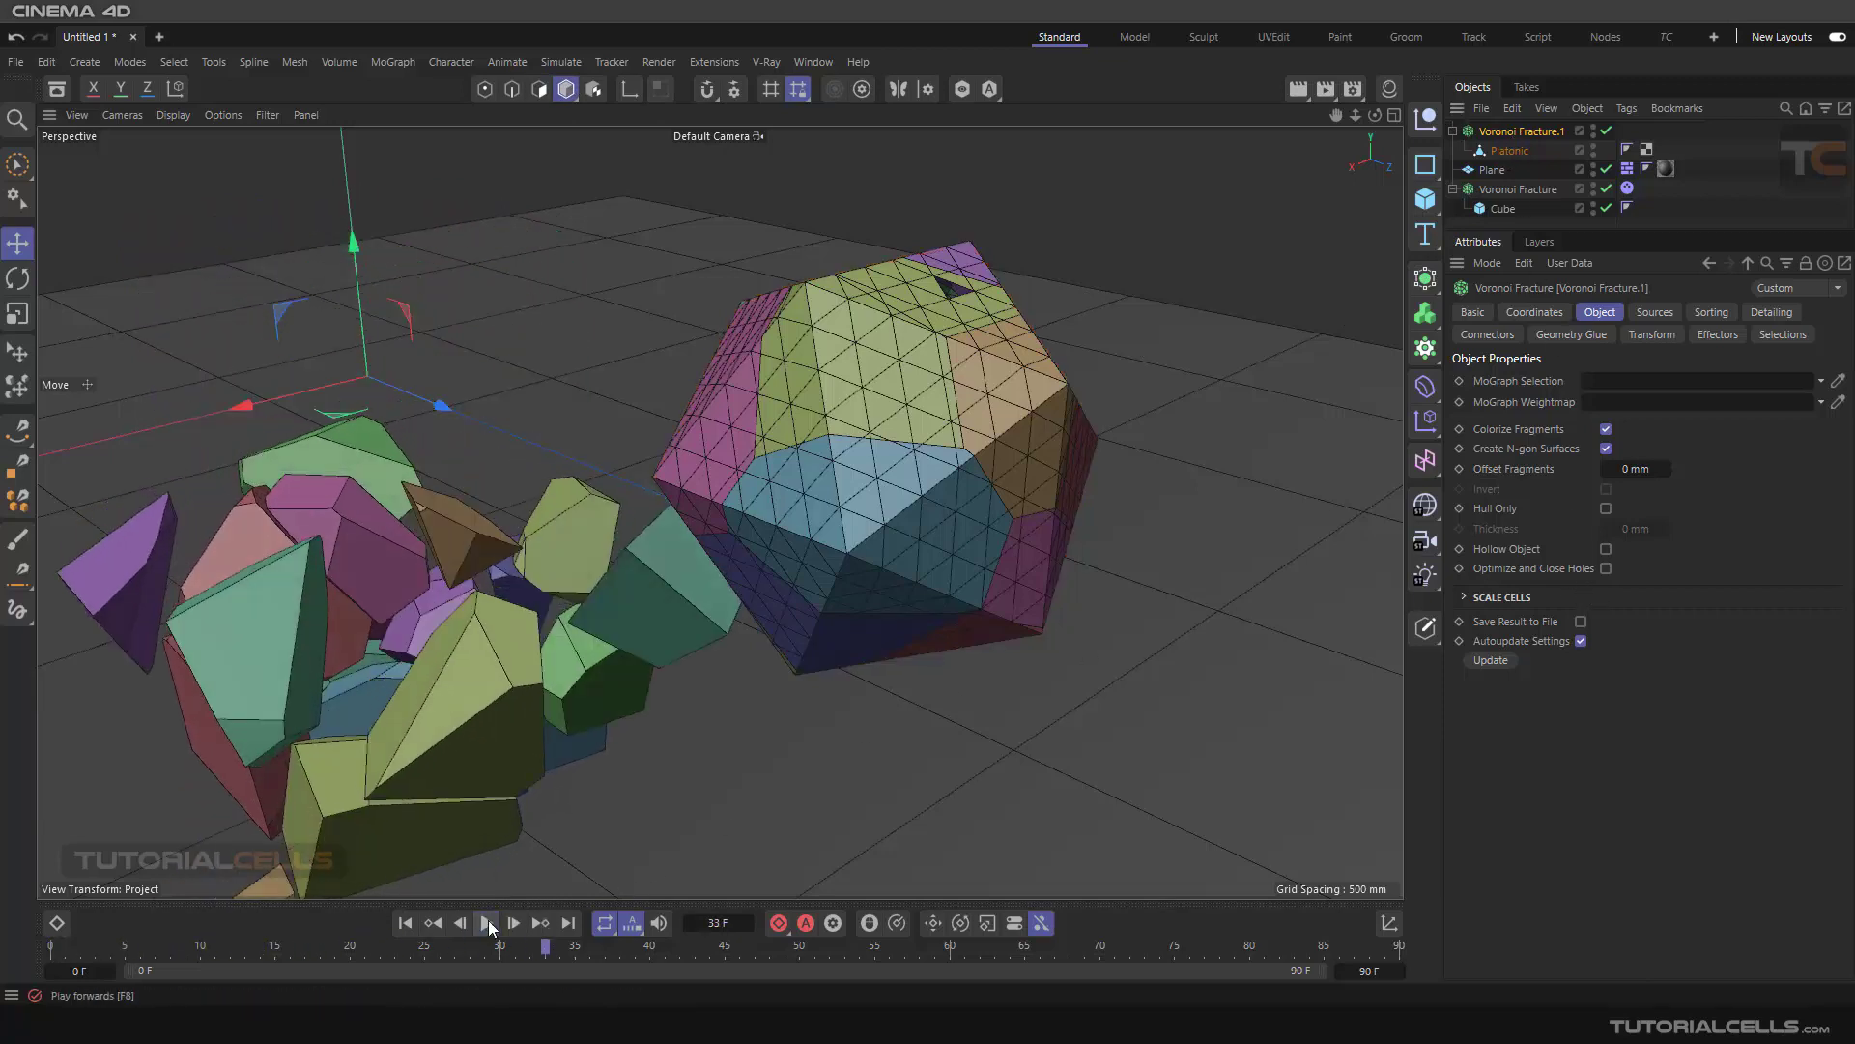
{"action": "left_click", "coordinate": [406, 923]}
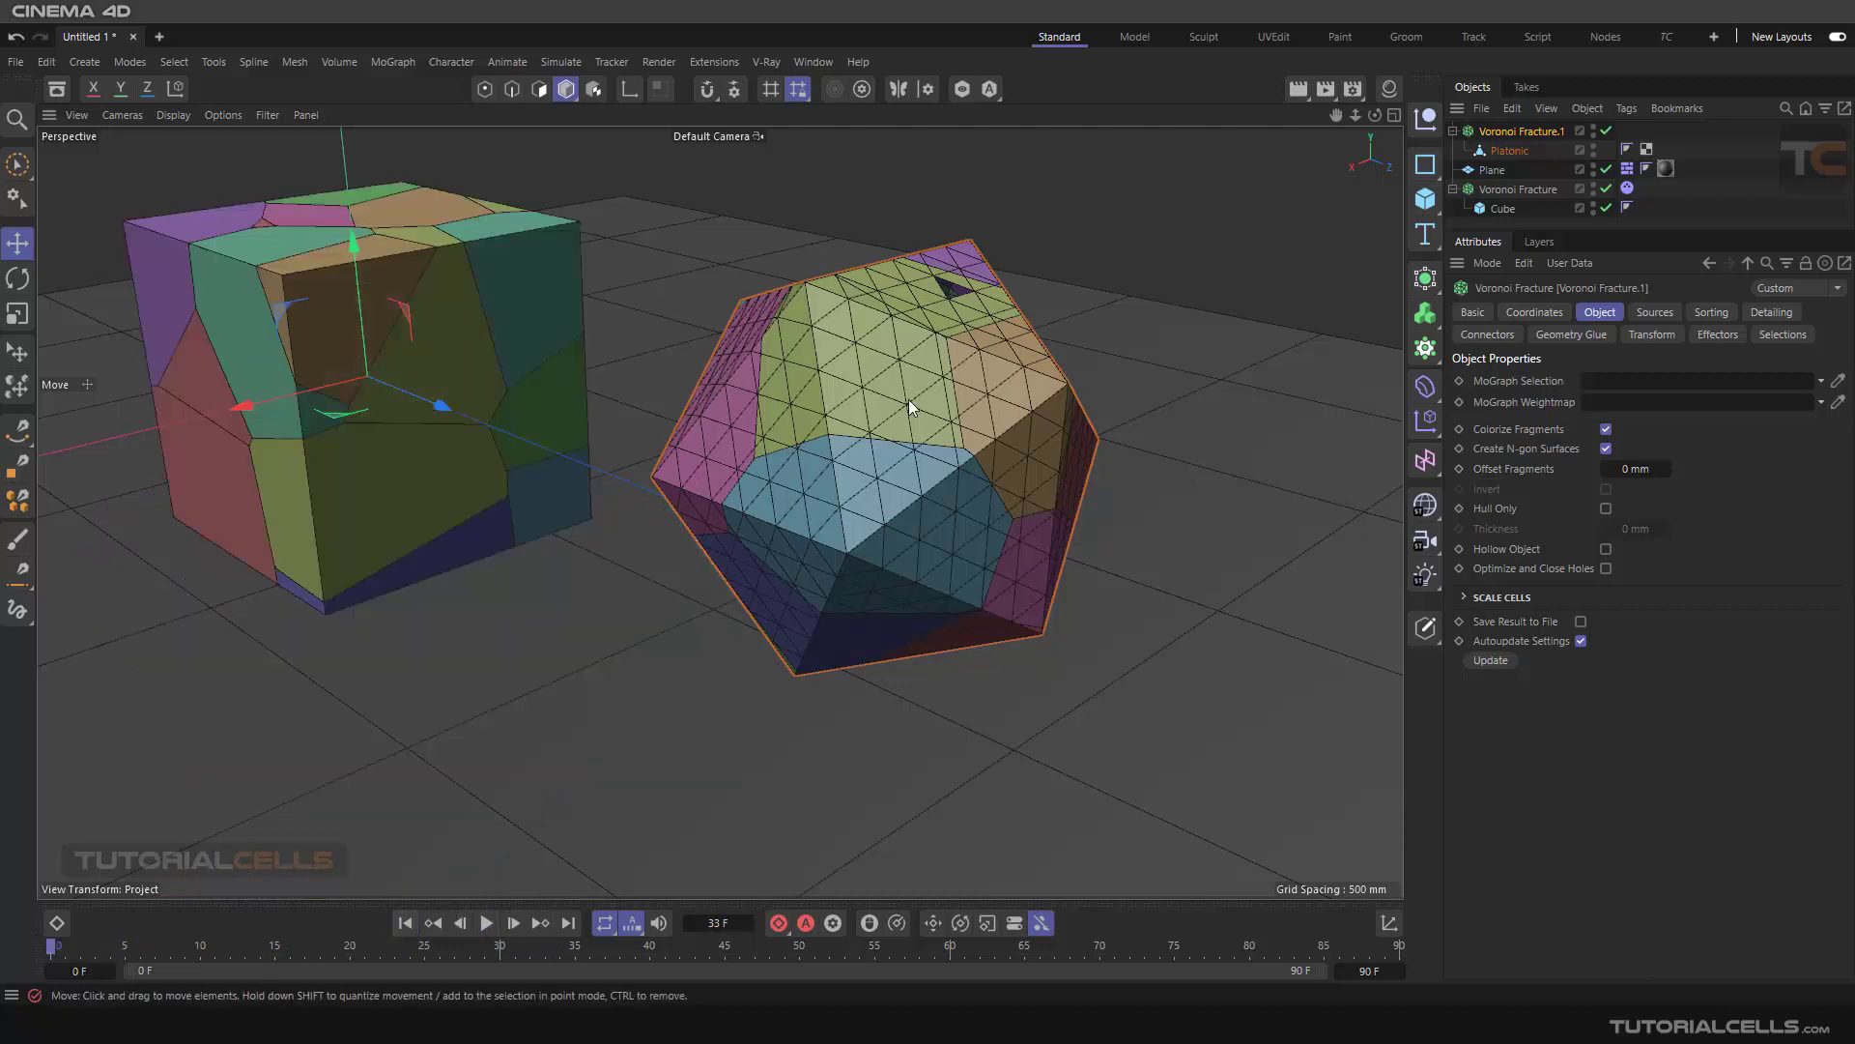
- Enable Optimize and Close Holes for the Platonic's Voronoi Fracture, inspect the hole area and expand the Scale Cells settings
{"action": "left_click", "coordinate": [1606, 569]}
{"action": "scroll", "coordinate": [949, 297], "scroll_direction": "up", "scroll_amount": 5}
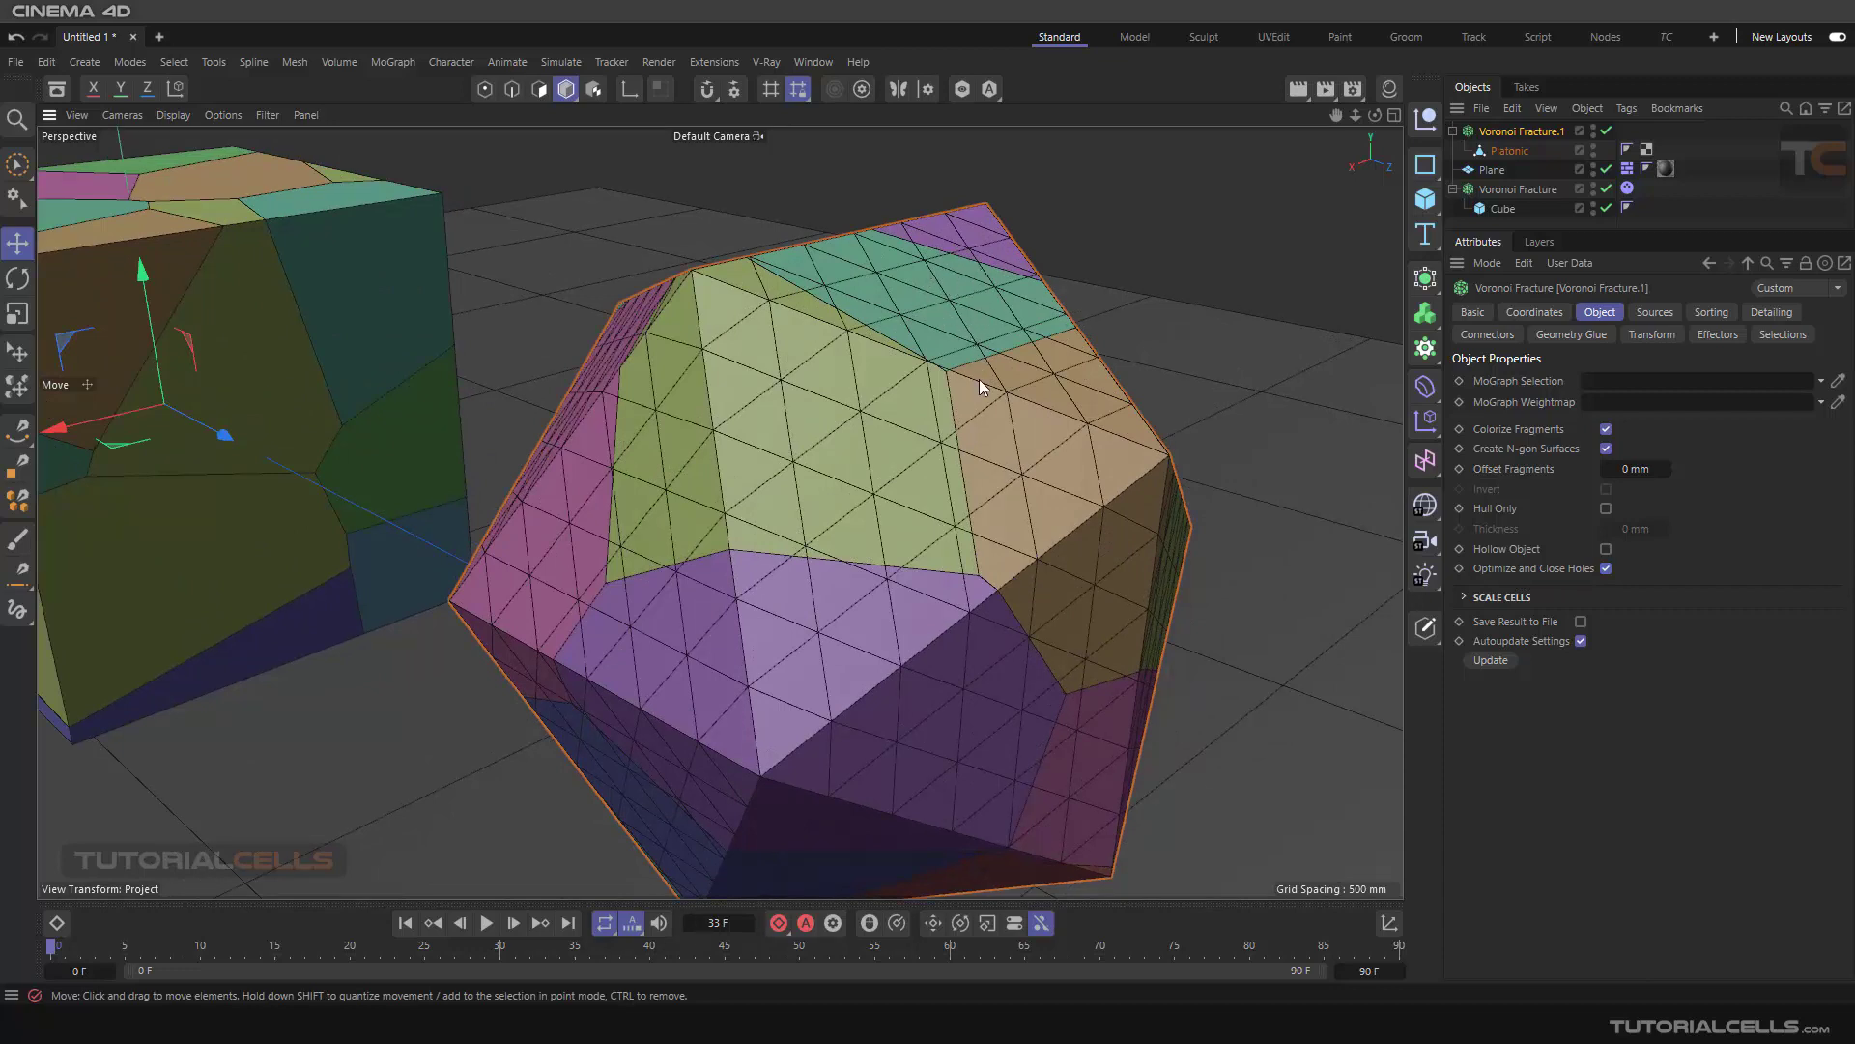
{"action": "scroll", "coordinate": [978, 379], "scroll_direction": "down", "scroll_amount": 4}
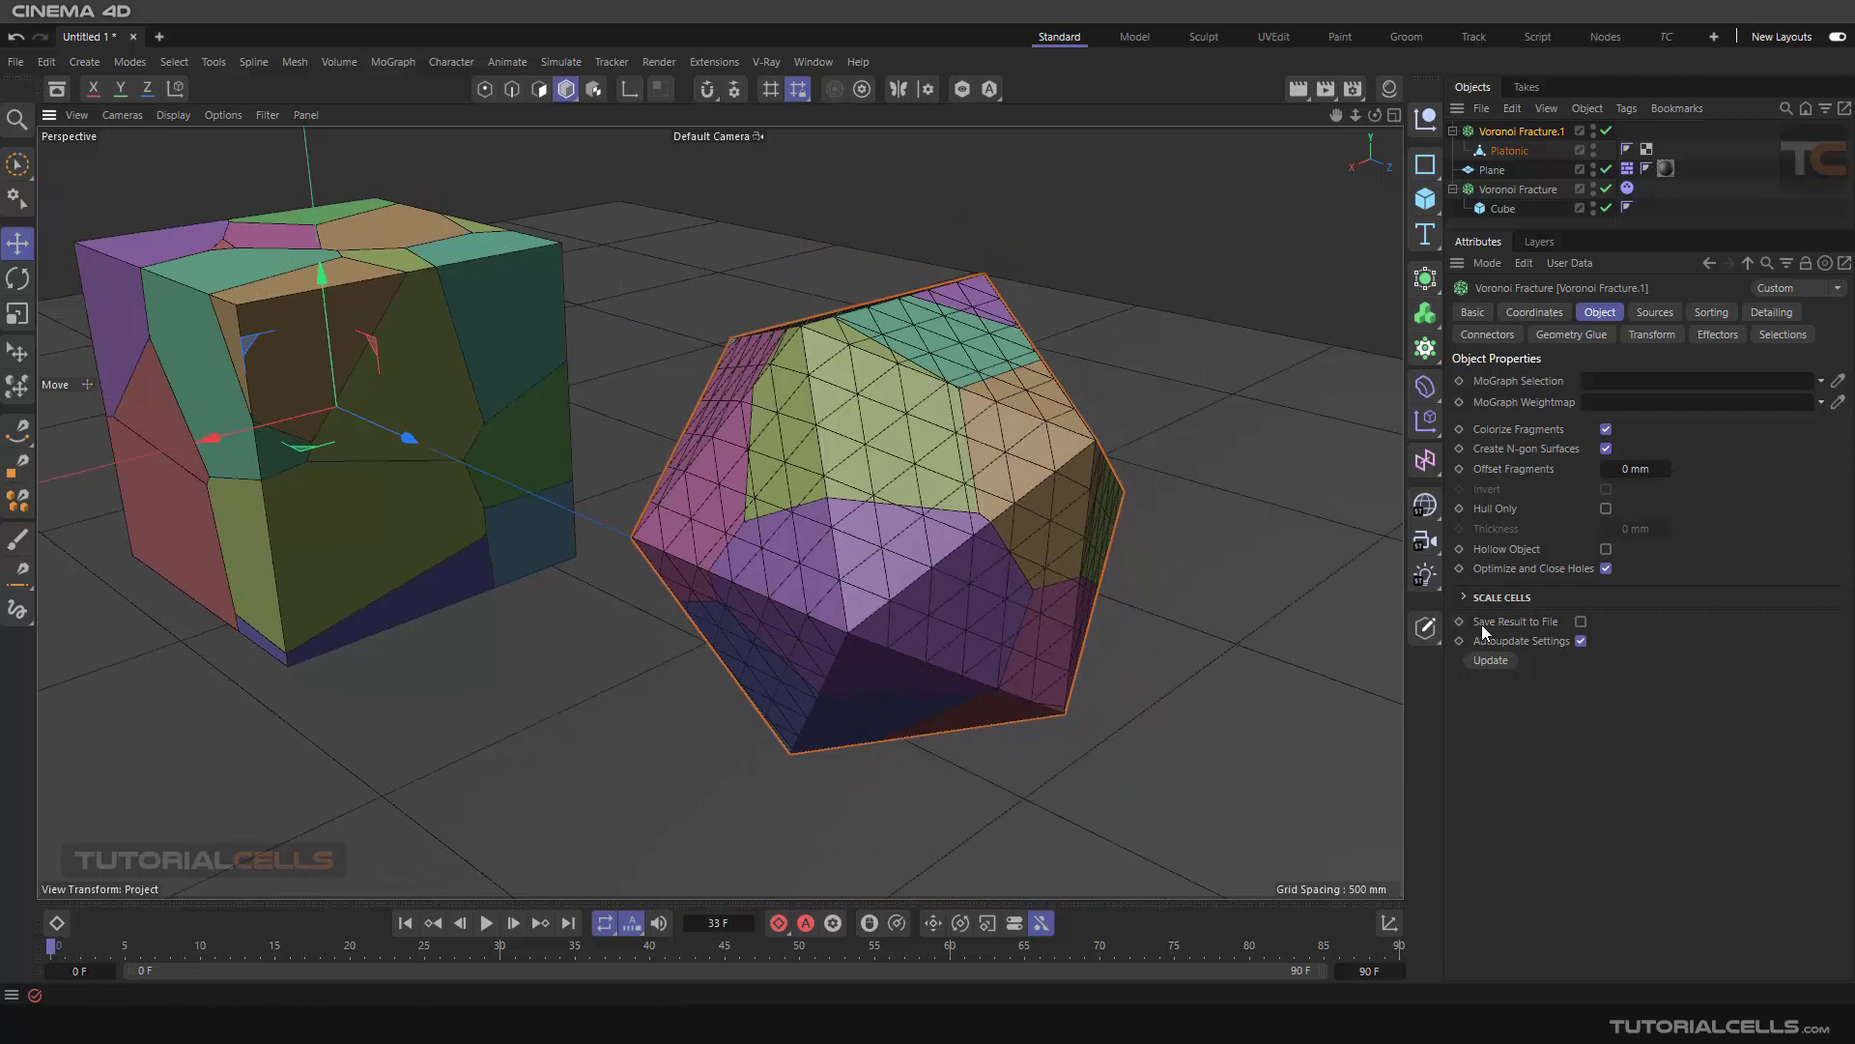
{"action": "left_click", "coordinate": [1465, 597]}
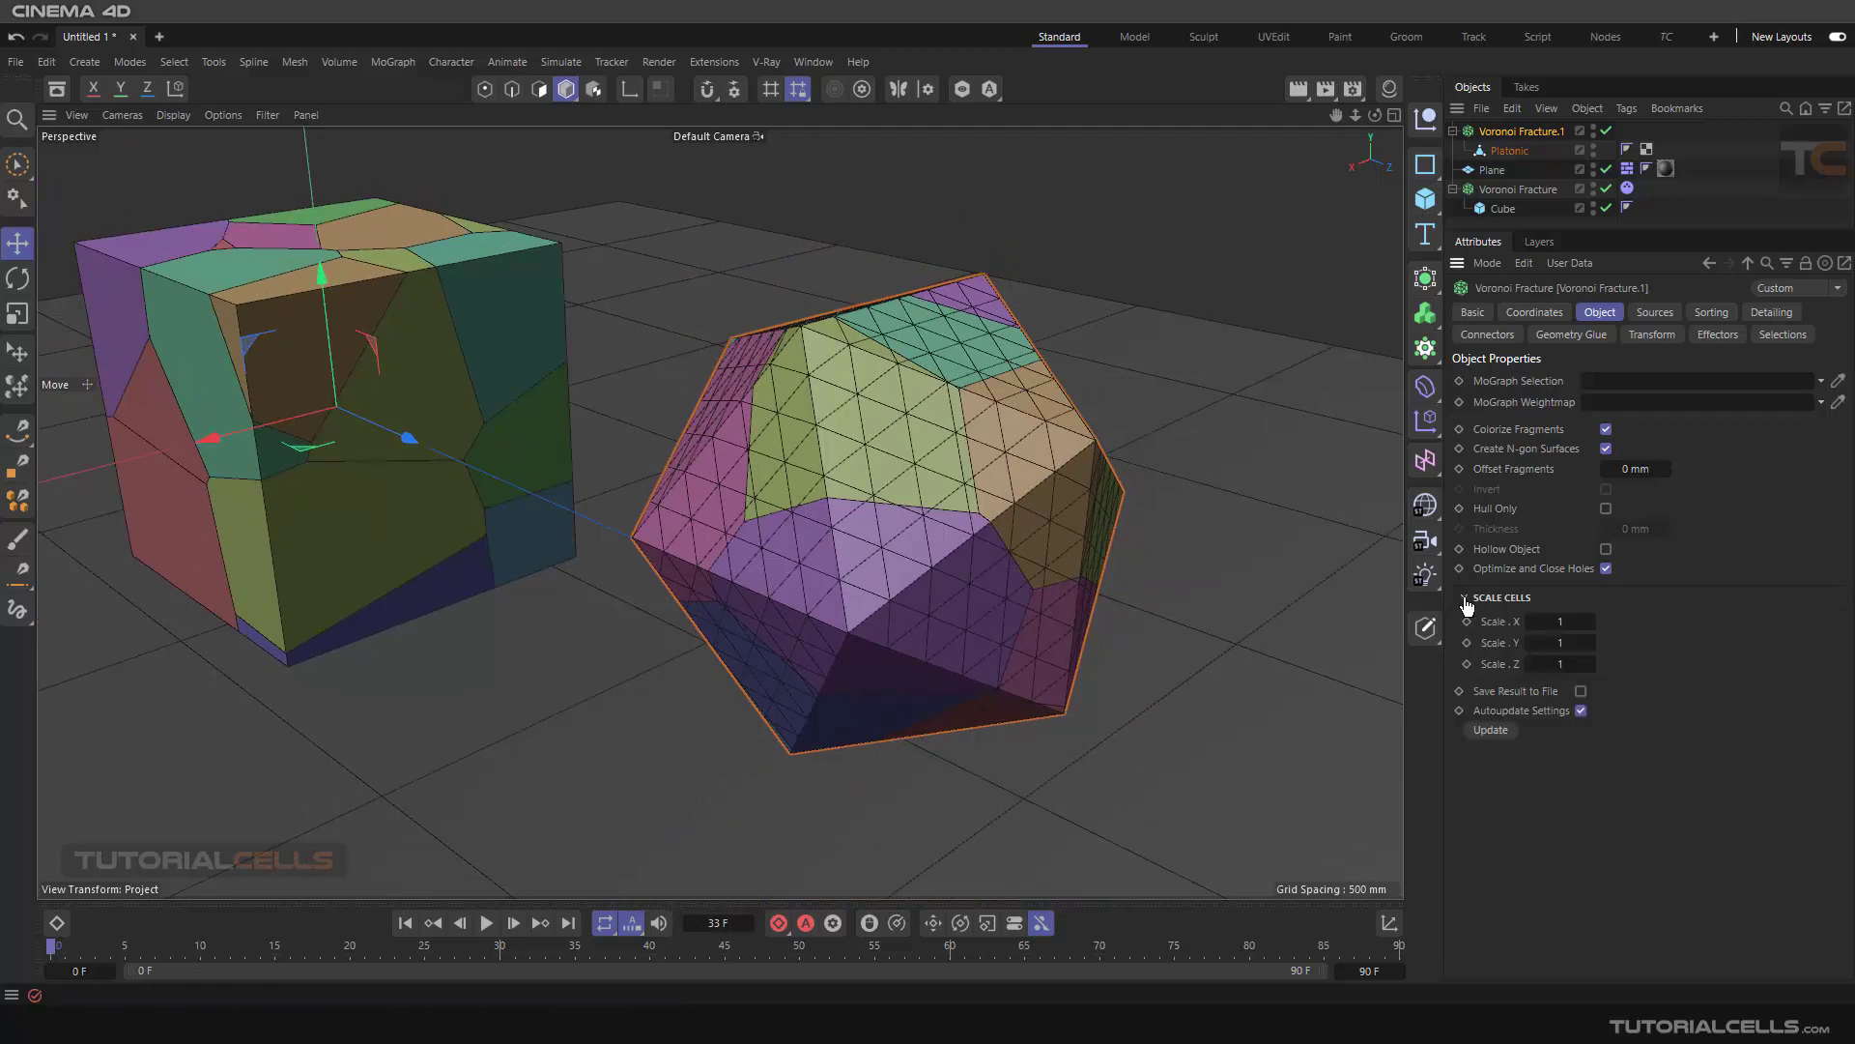
- Delete the Platonic together with its Voronoi Fracture and select the cube's original Voronoi Fracture
{"action": "scroll", "coordinate": [547, 499], "scroll_direction": "down", "scroll_amount": 2}
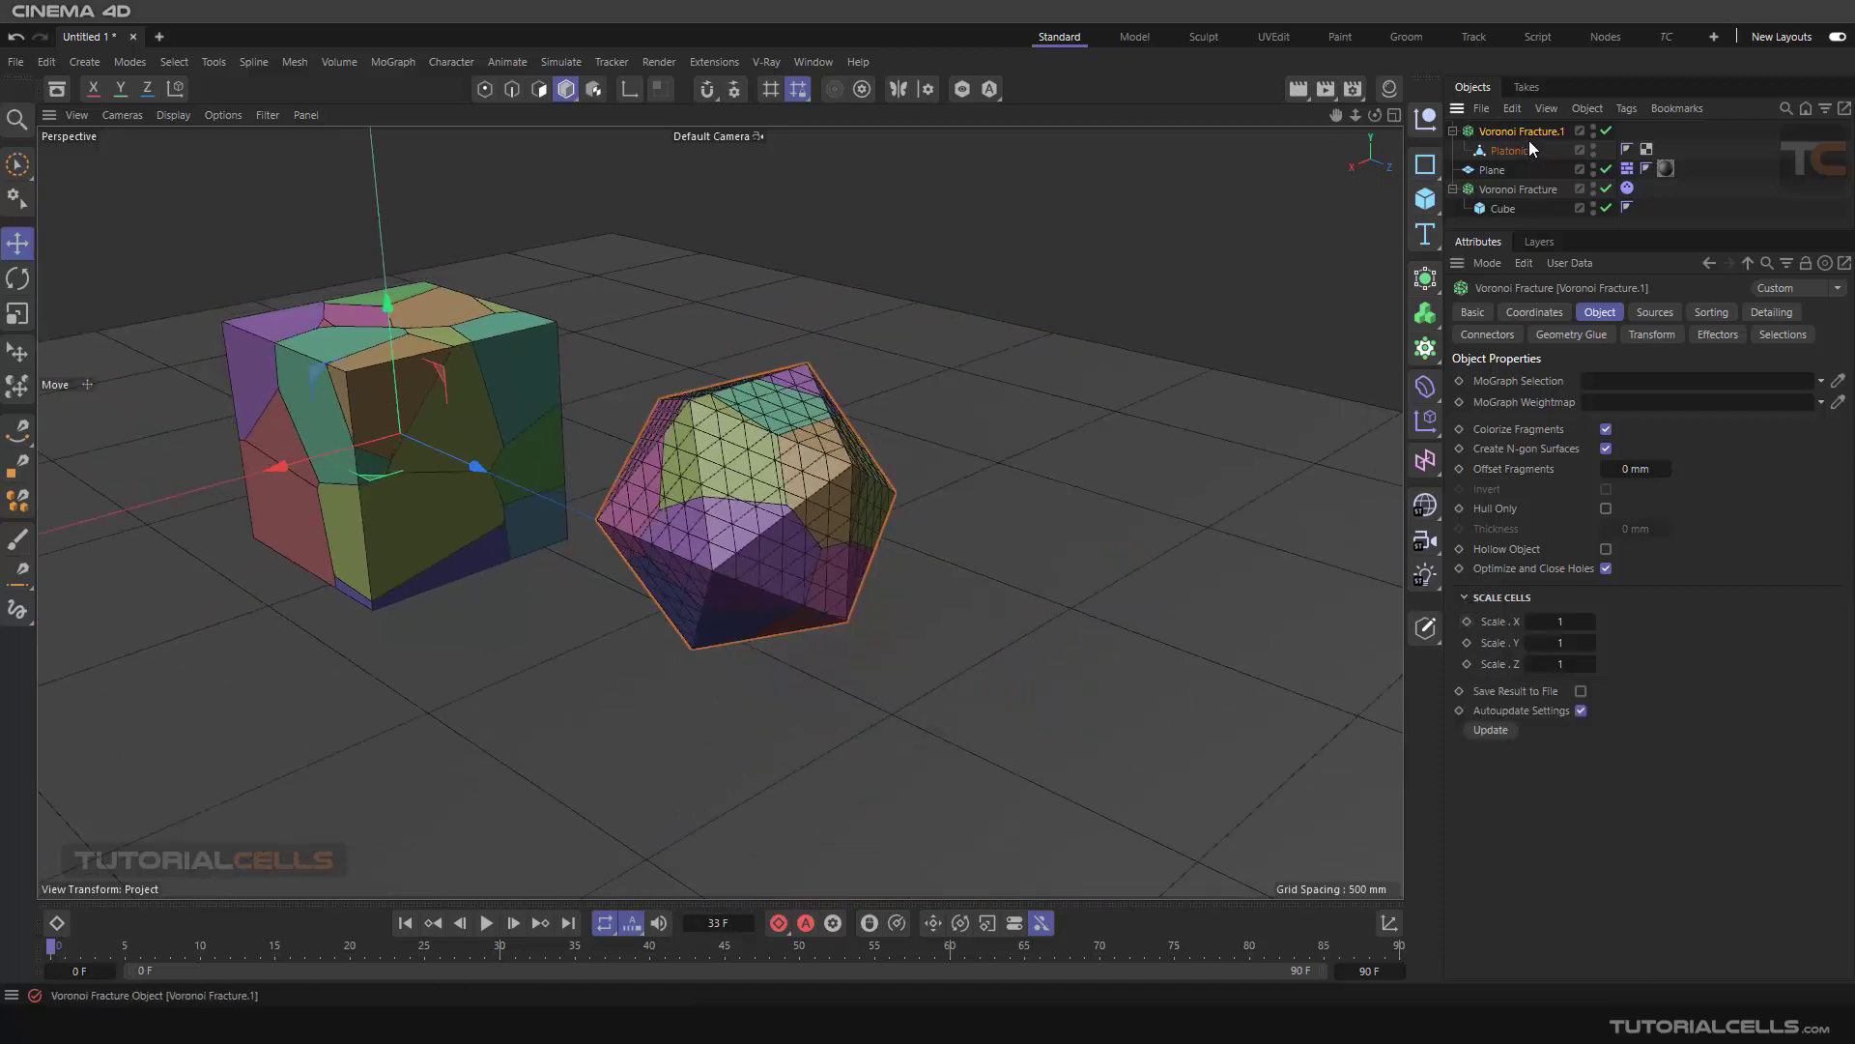
{"action": "key", "text": "Delete"}
{"action": "middle_click_drag", "start_coordinate": [563, 369], "coordinate": [947, 408], "text": "alt"}
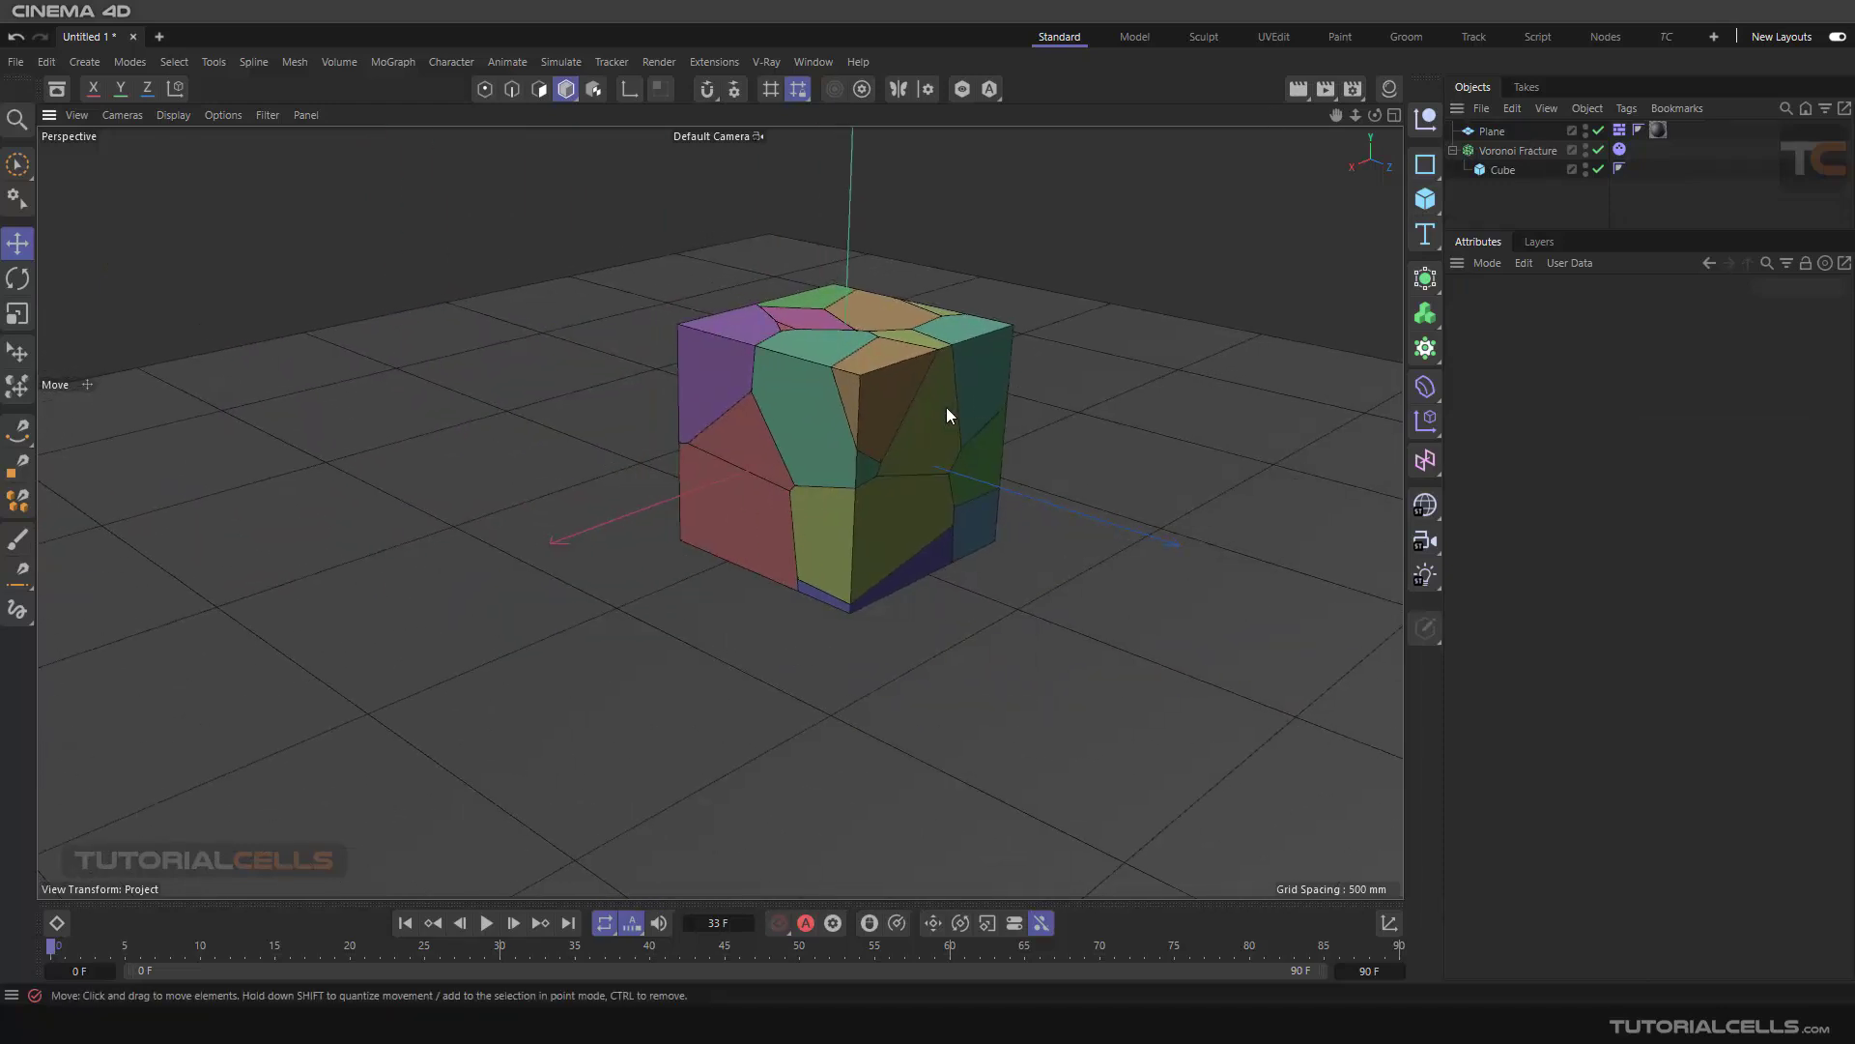
{"action": "scroll", "coordinate": [953, 404], "scroll_direction": "up", "scroll_amount": 3}
{"action": "left_click", "coordinate": [1504, 152]}
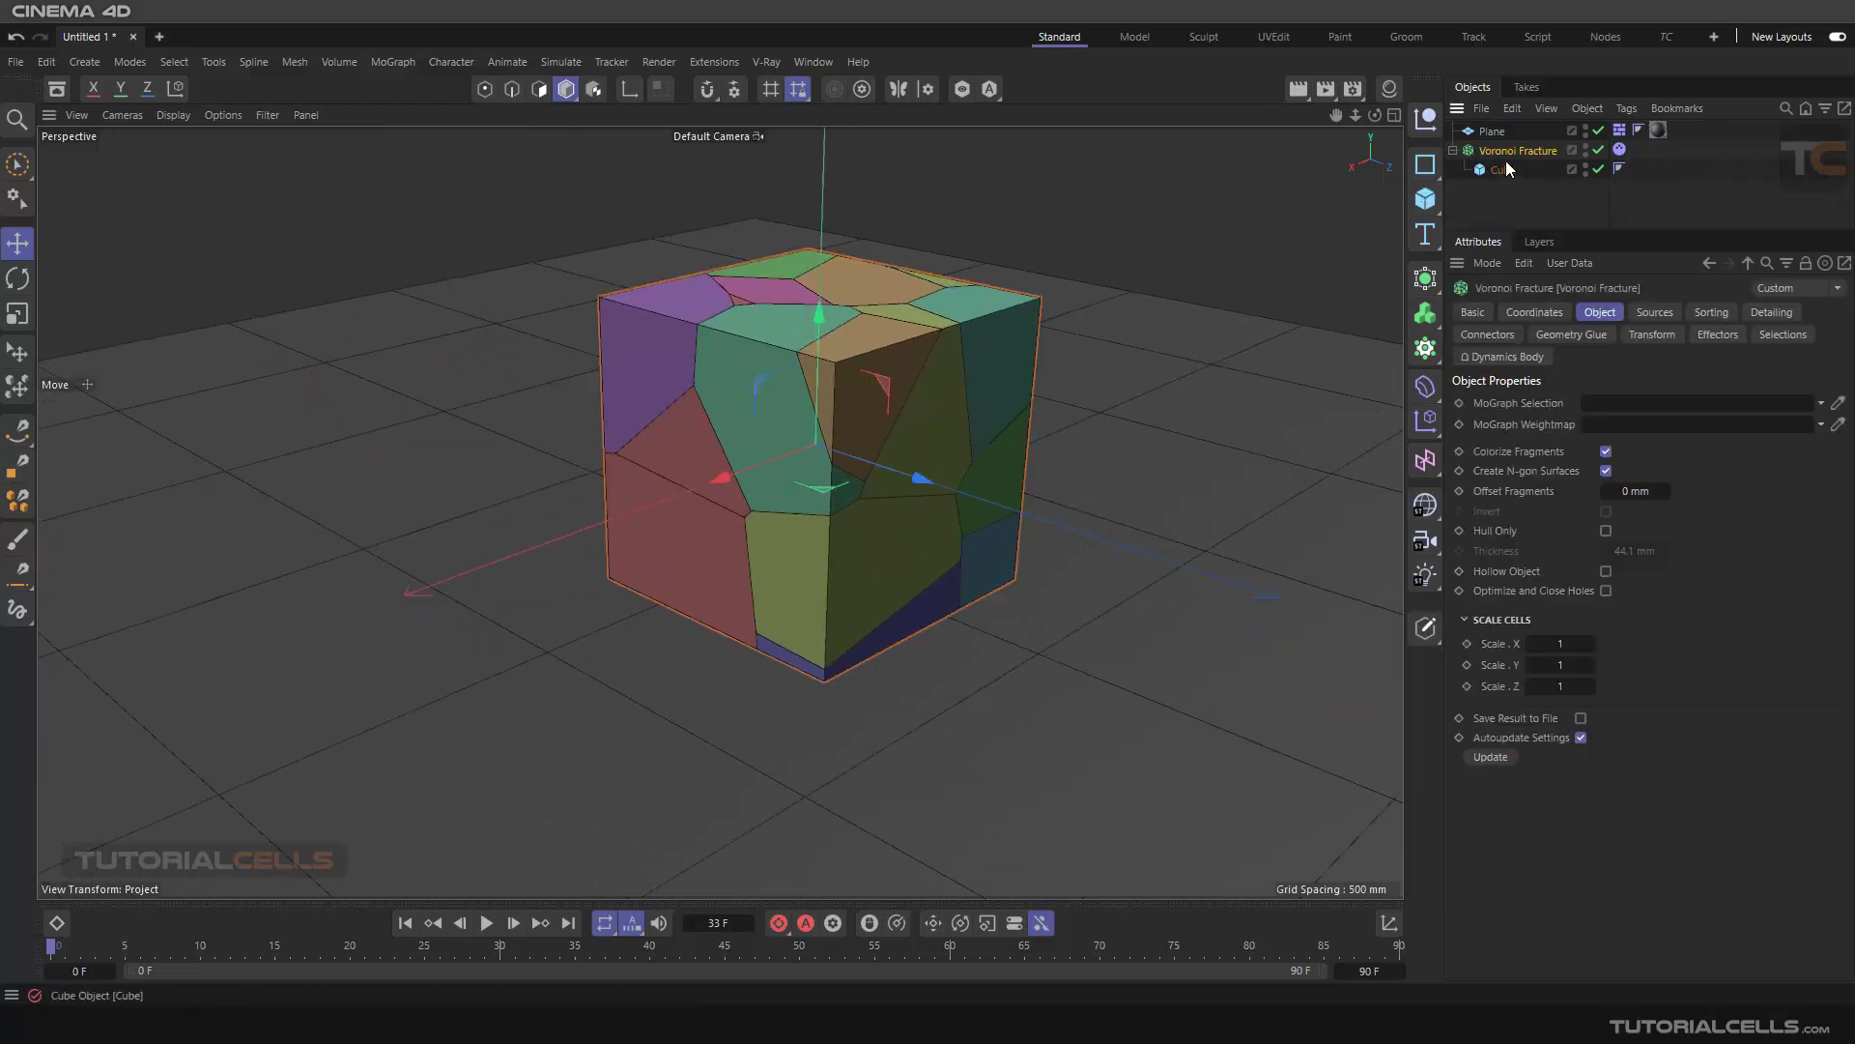
- Try scaling the fracture cells by 1.4 in X, 1.08 in Y and 1.03 in Z, and reset all three to 1
{"action": "left_click_drag", "start_coordinate": [1506, 646], "coordinate": [1549, 681]}
{"action": "right_click", "coordinate": [1586, 644]}
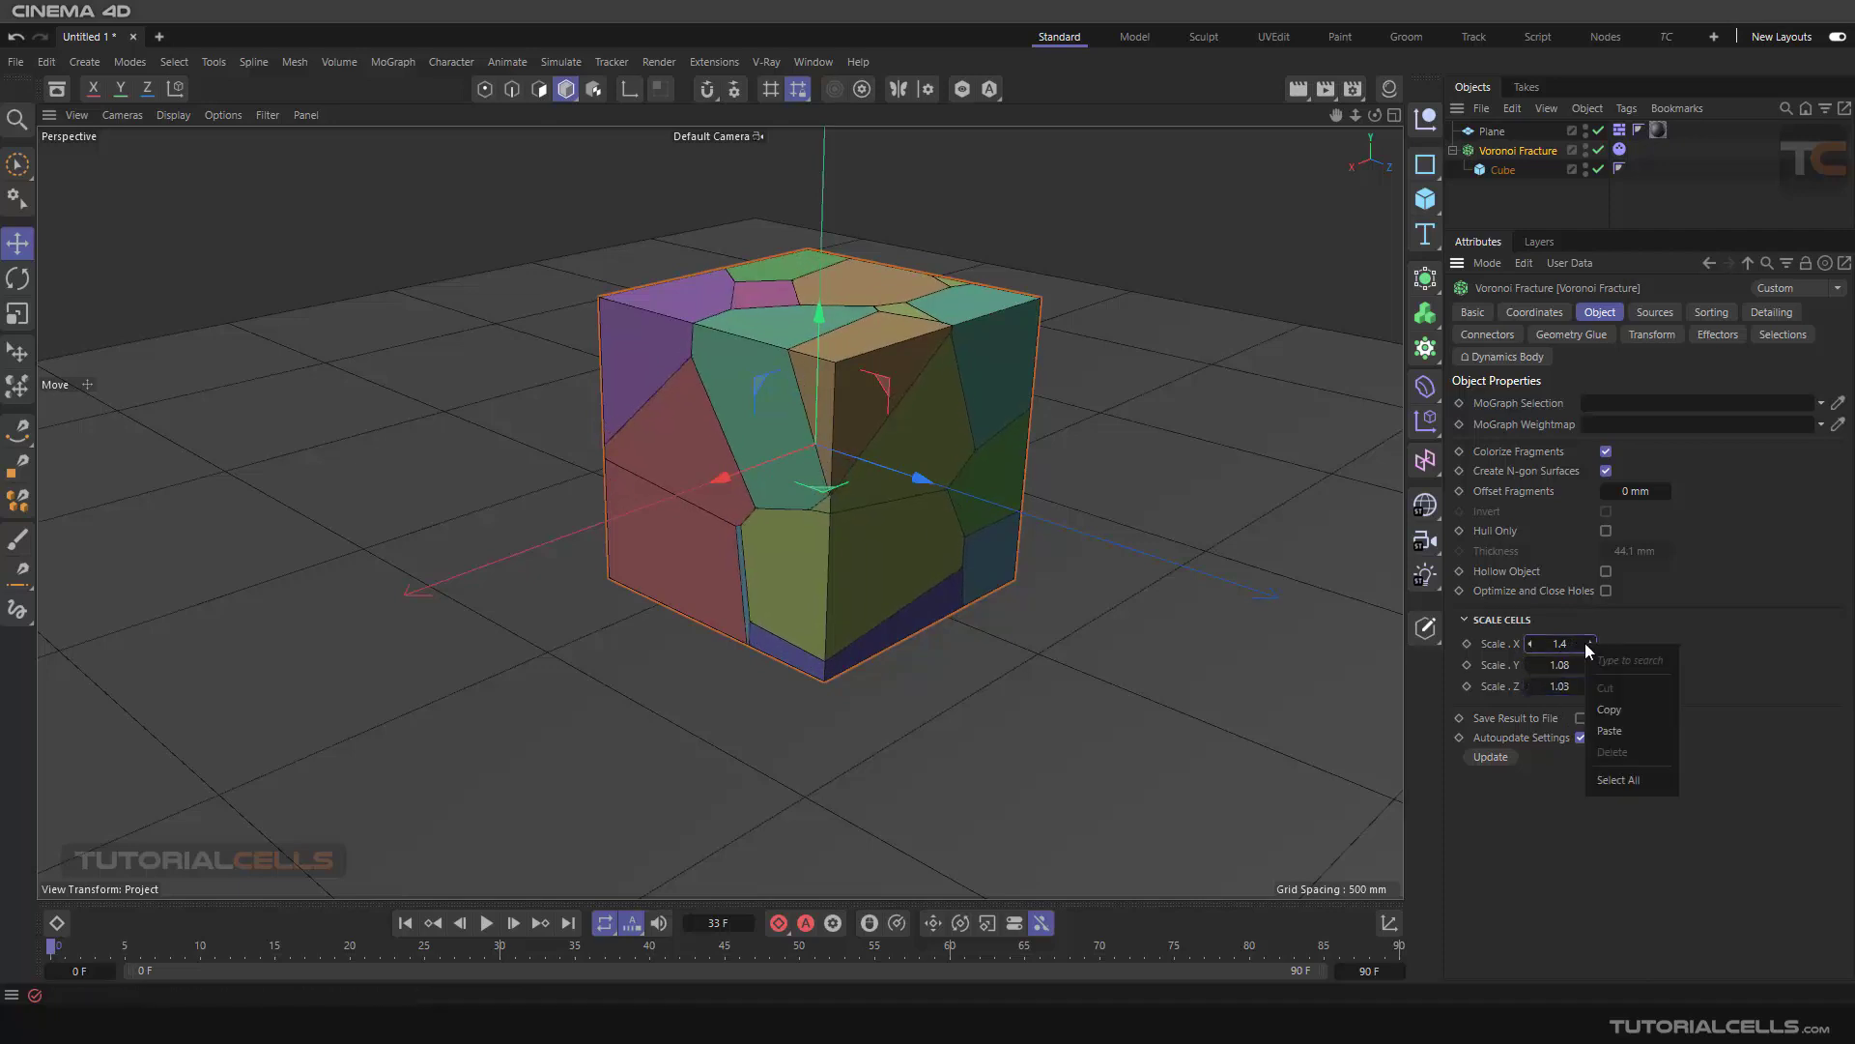
{"action": "left_click", "coordinate": [1675, 635]}
{"action": "right_click", "coordinate": [1591, 645]}
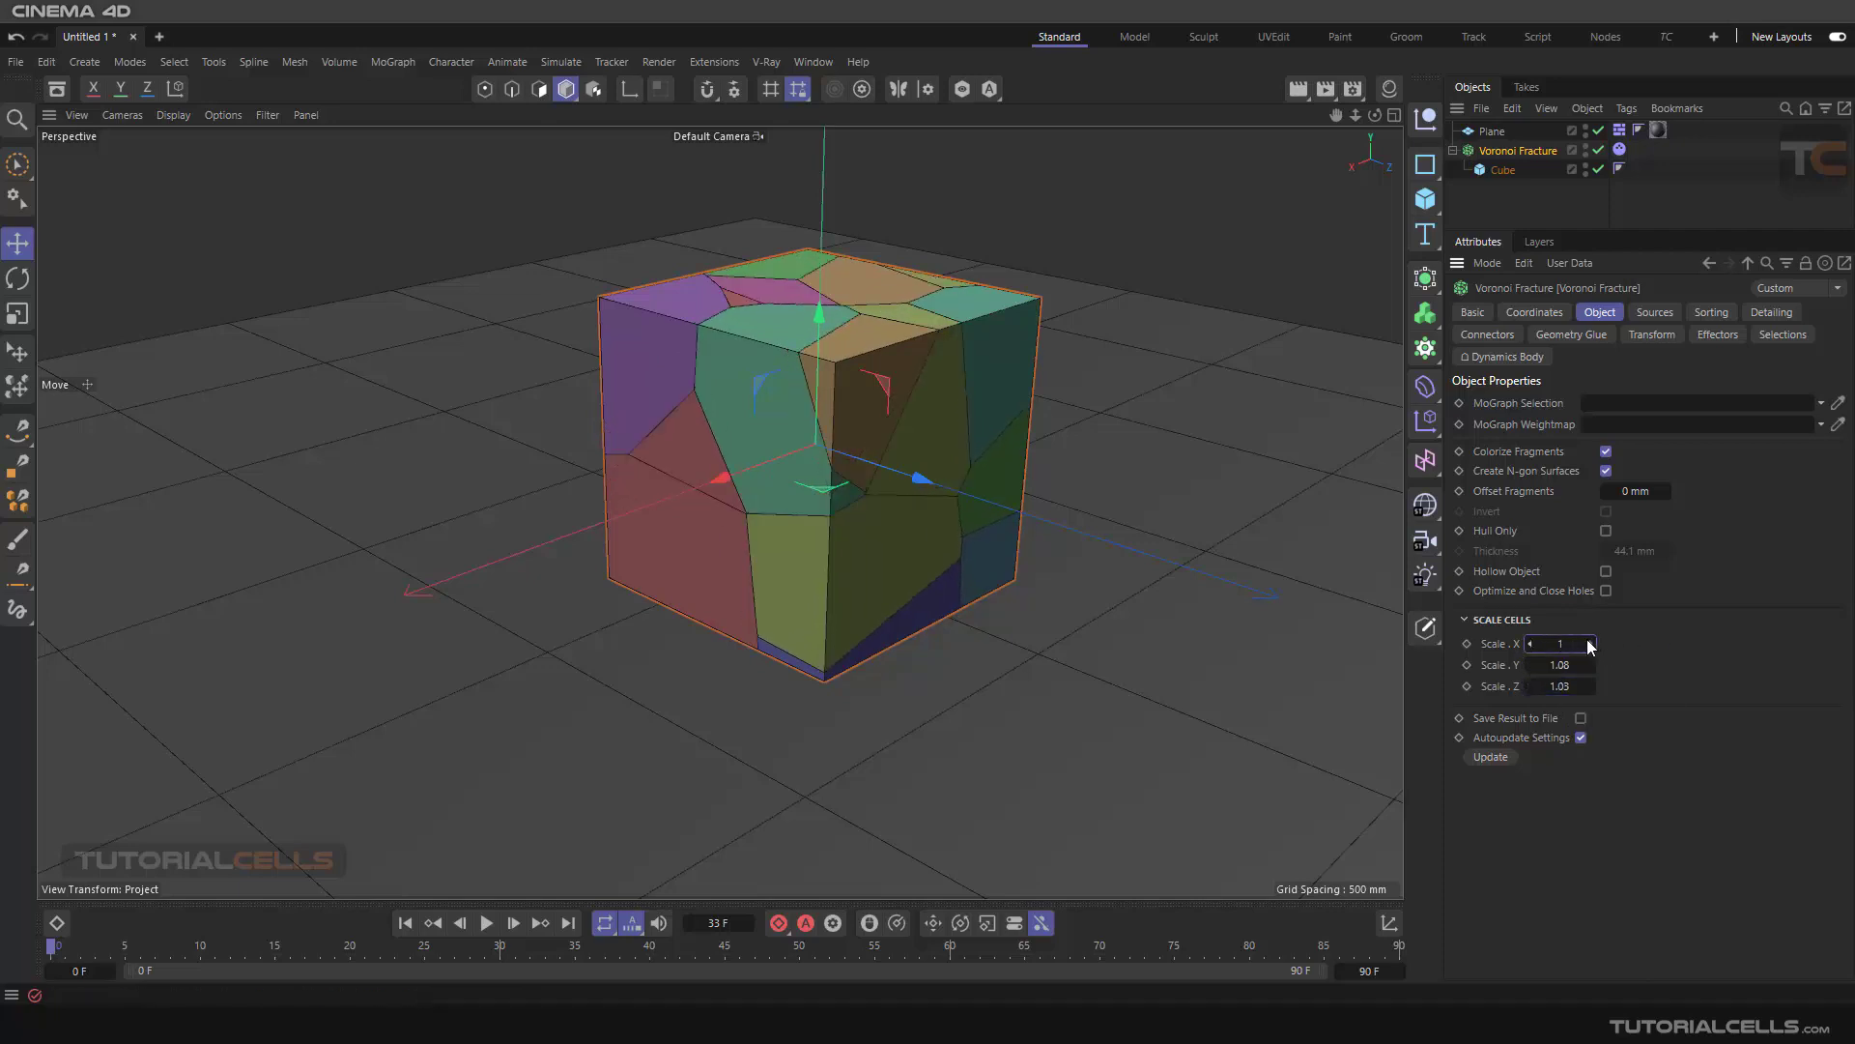
{"action": "right_click", "coordinate": [1586, 662]}
{"action": "left_click", "coordinate": [1587, 665]}
{"action": "right_click", "coordinate": [1589, 686]}
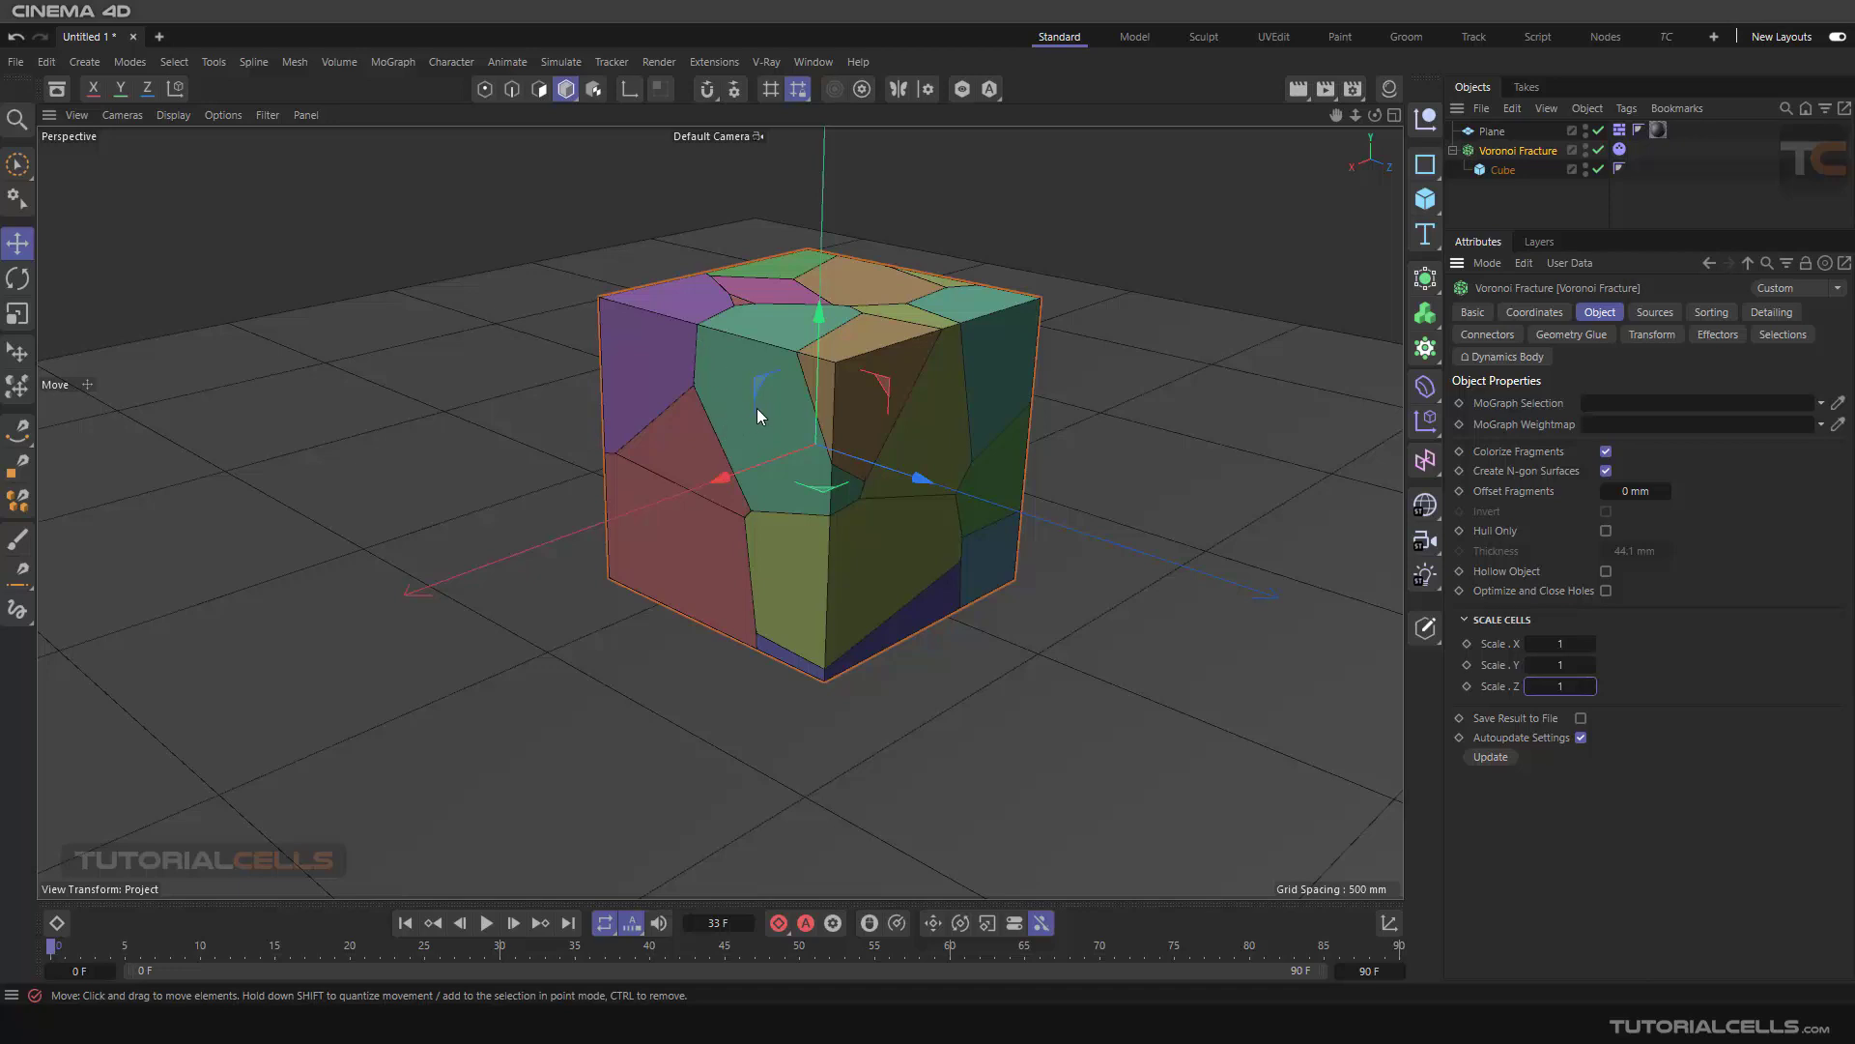
- Try increasing Offset Fragments on the cube's Voronoi Fracture and undo the change
{"action": "left_click", "coordinate": [1493, 720]}
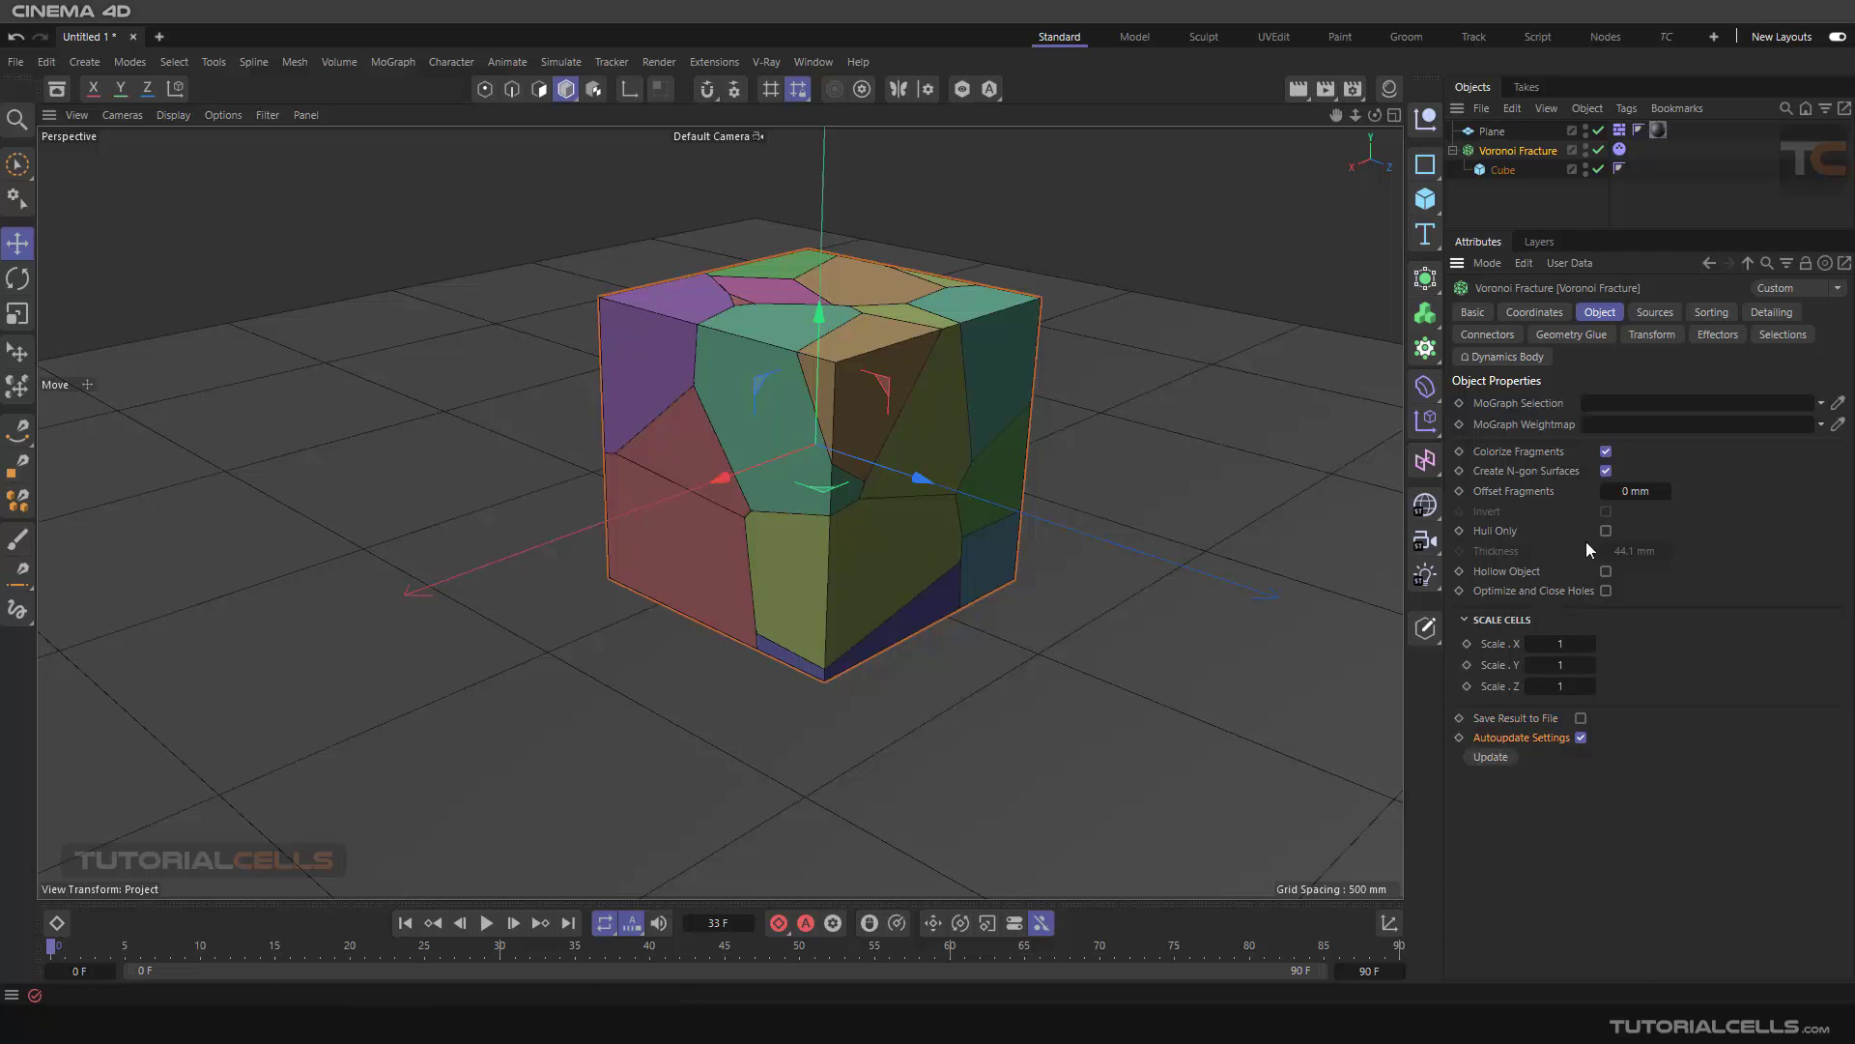
{"action": "left_click_drag", "start_coordinate": [1621, 498], "coordinate": [1658, 494]}
{"action": "key", "text": "ctrl+z"}
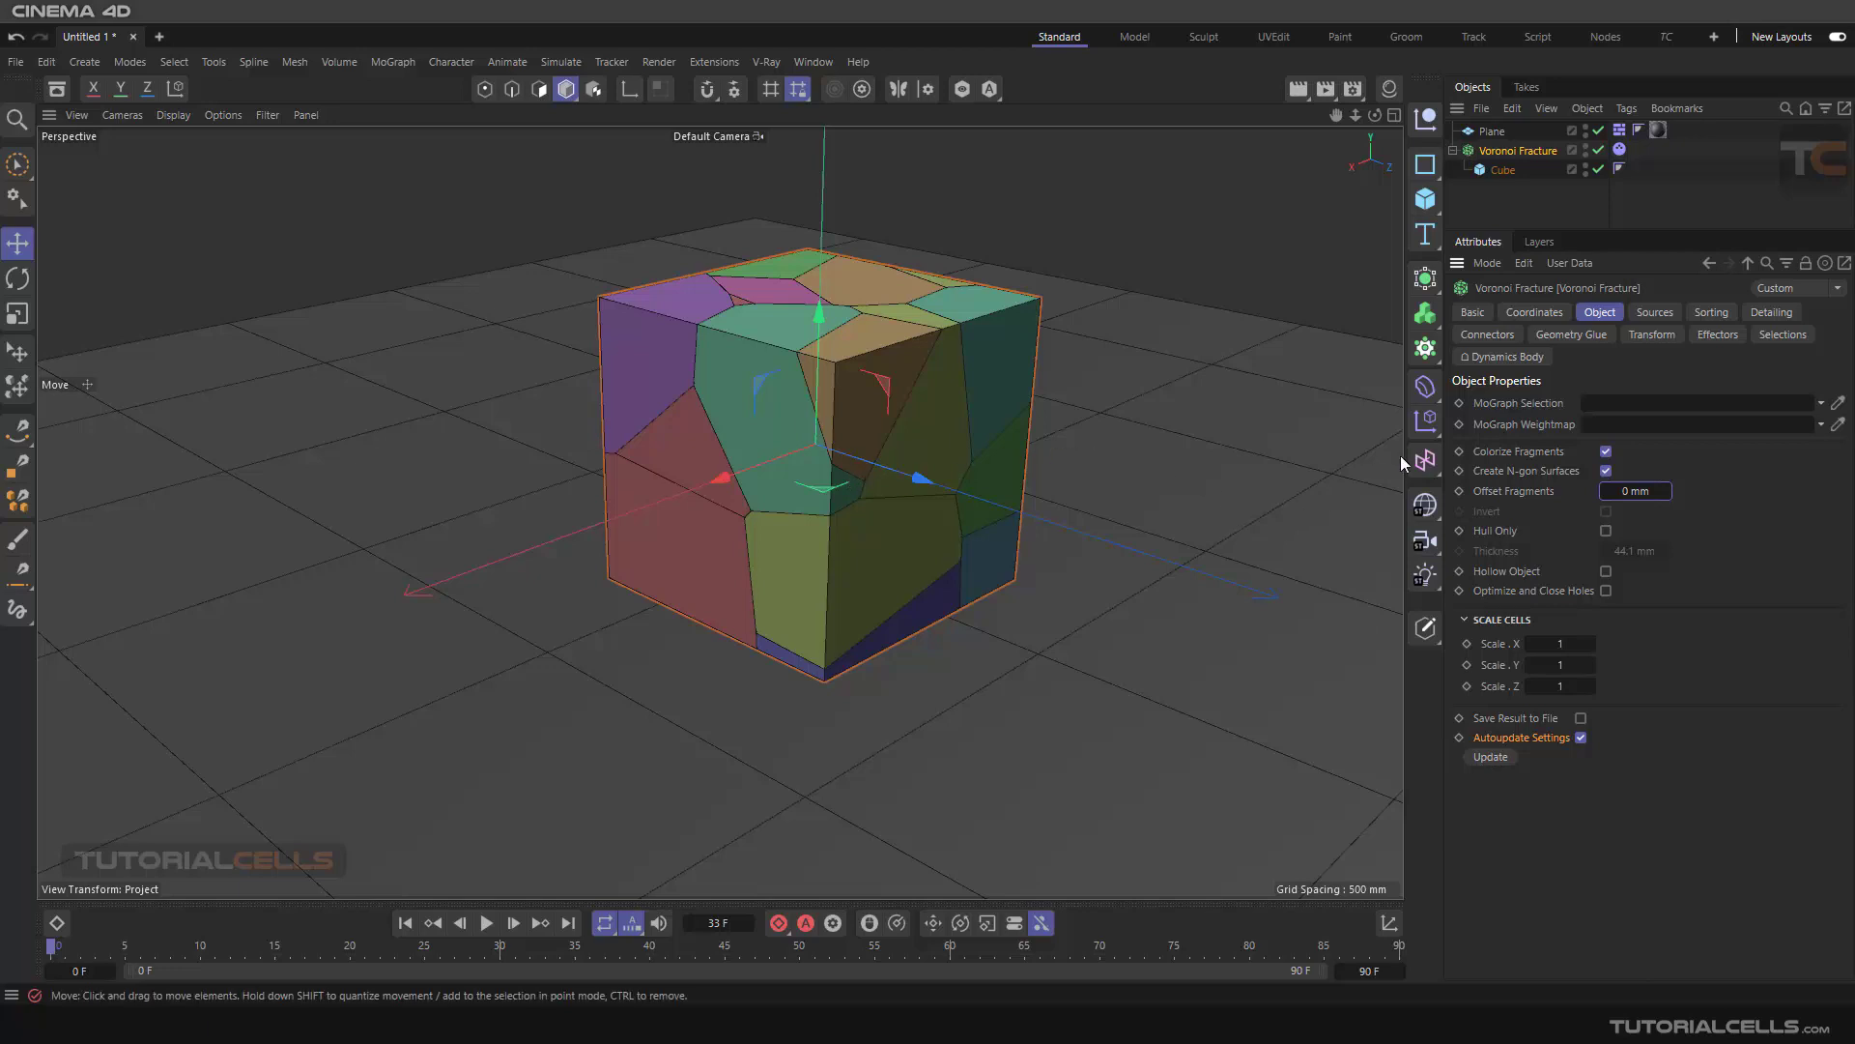
- Show the Voronoi Fracture's Sources settings and delete the Point Generator - Distribution source
{"action": "left_click", "coordinate": [1644, 315]}
{"action": "scroll", "coordinate": [976, 380], "scroll_direction": "down", "scroll_amount": 5}
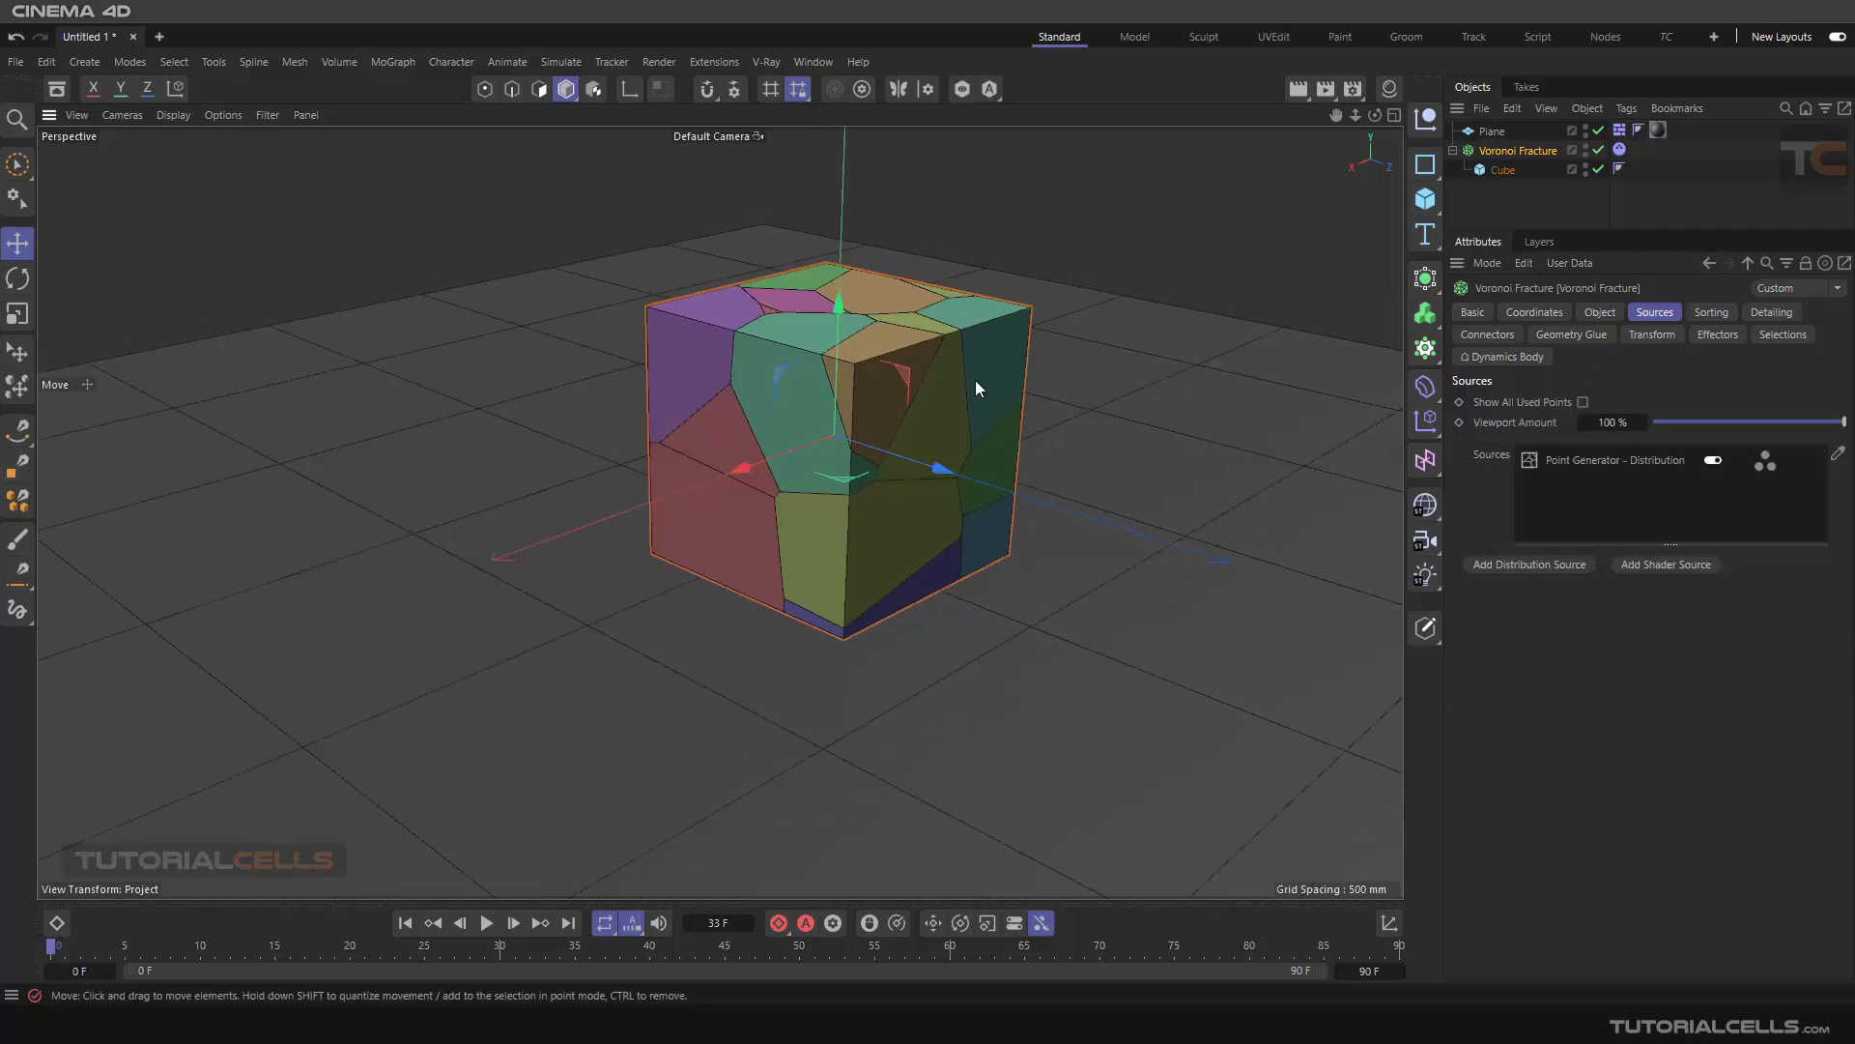
{"action": "scroll", "coordinate": [1025, 491], "scroll_direction": "up", "scroll_amount": 5}
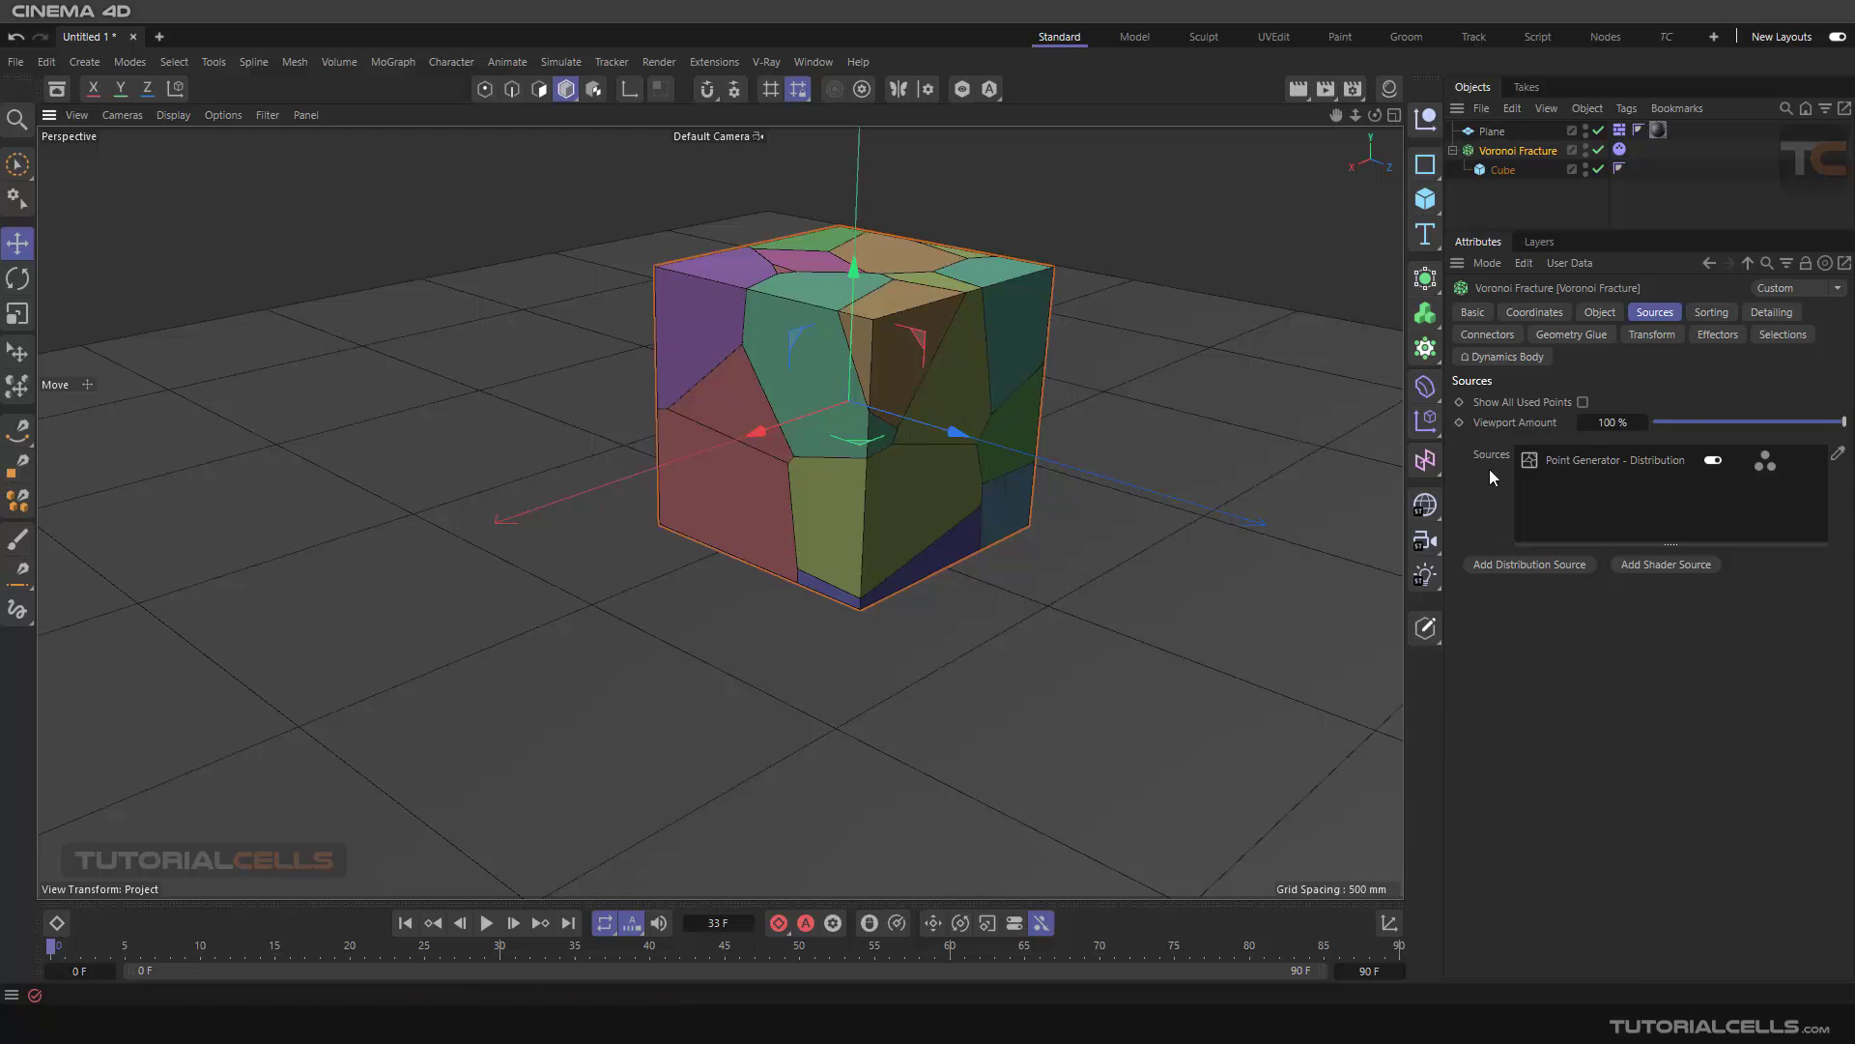
{"action": "left_click", "coordinate": [1563, 461]}
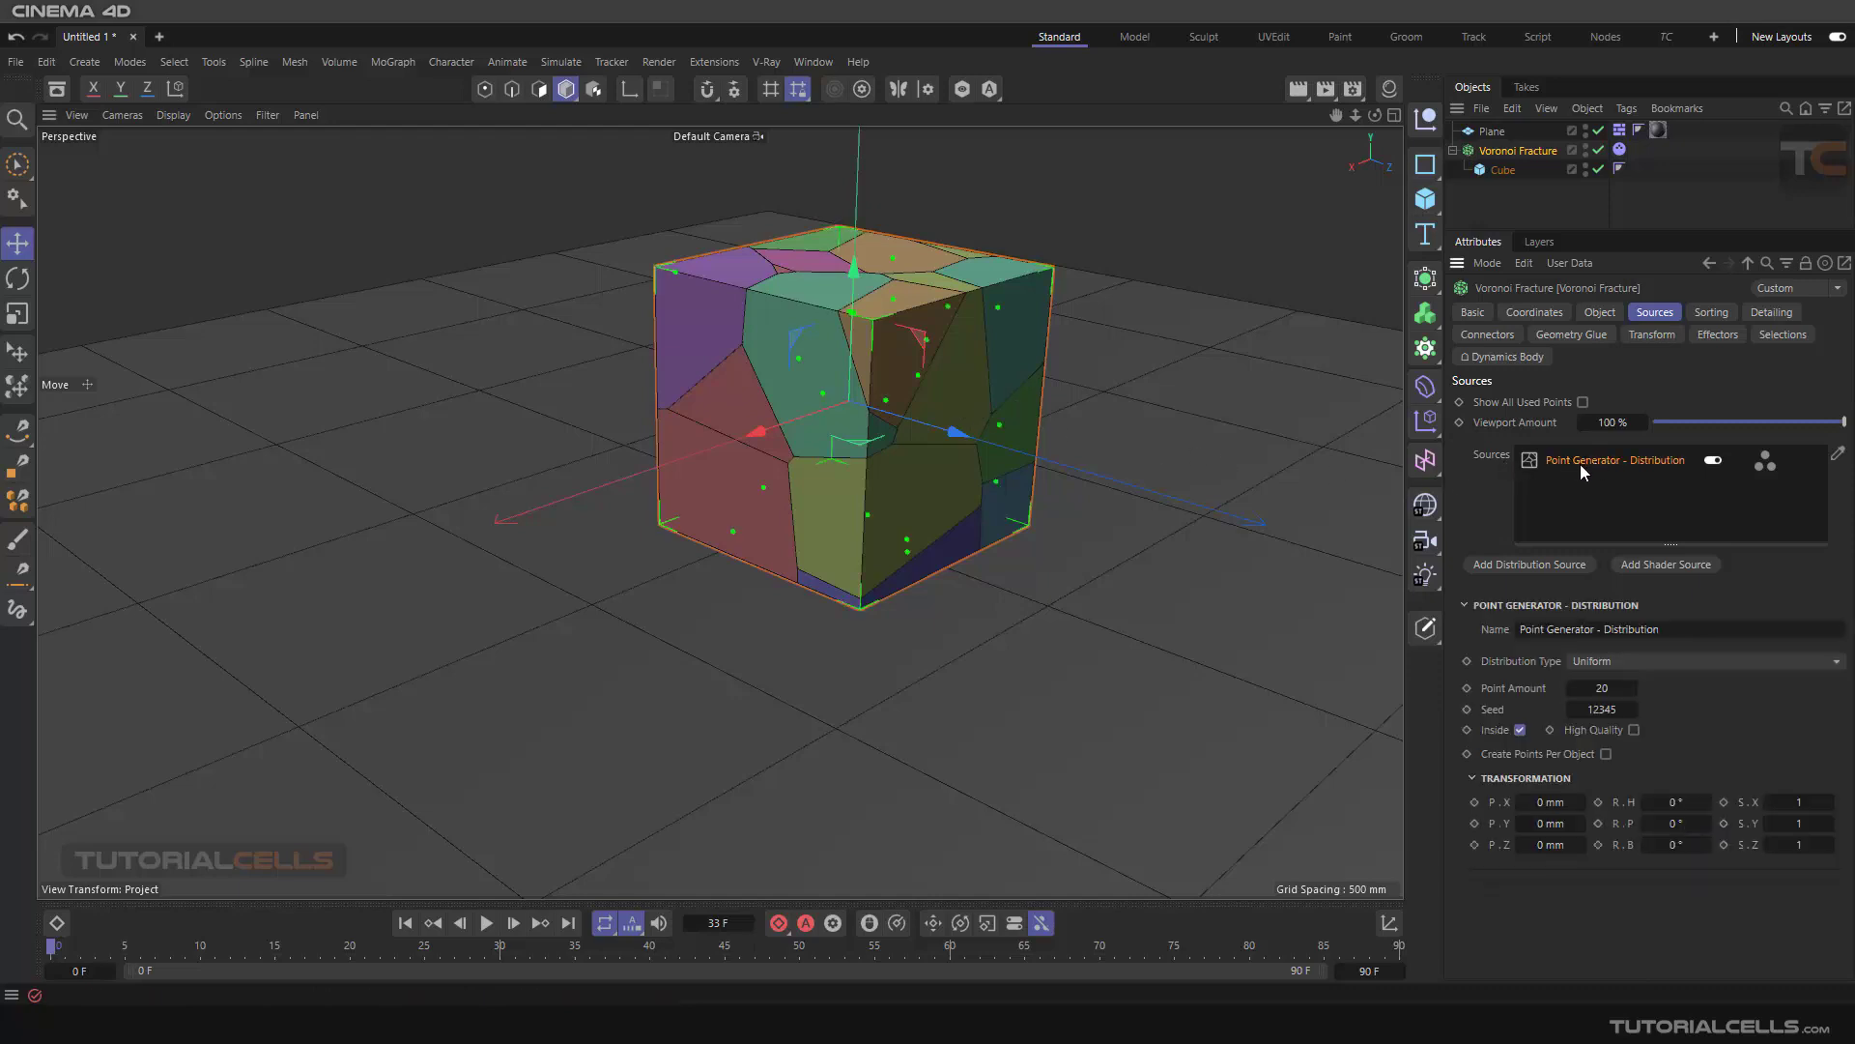
{"action": "key", "text": "Delete"}
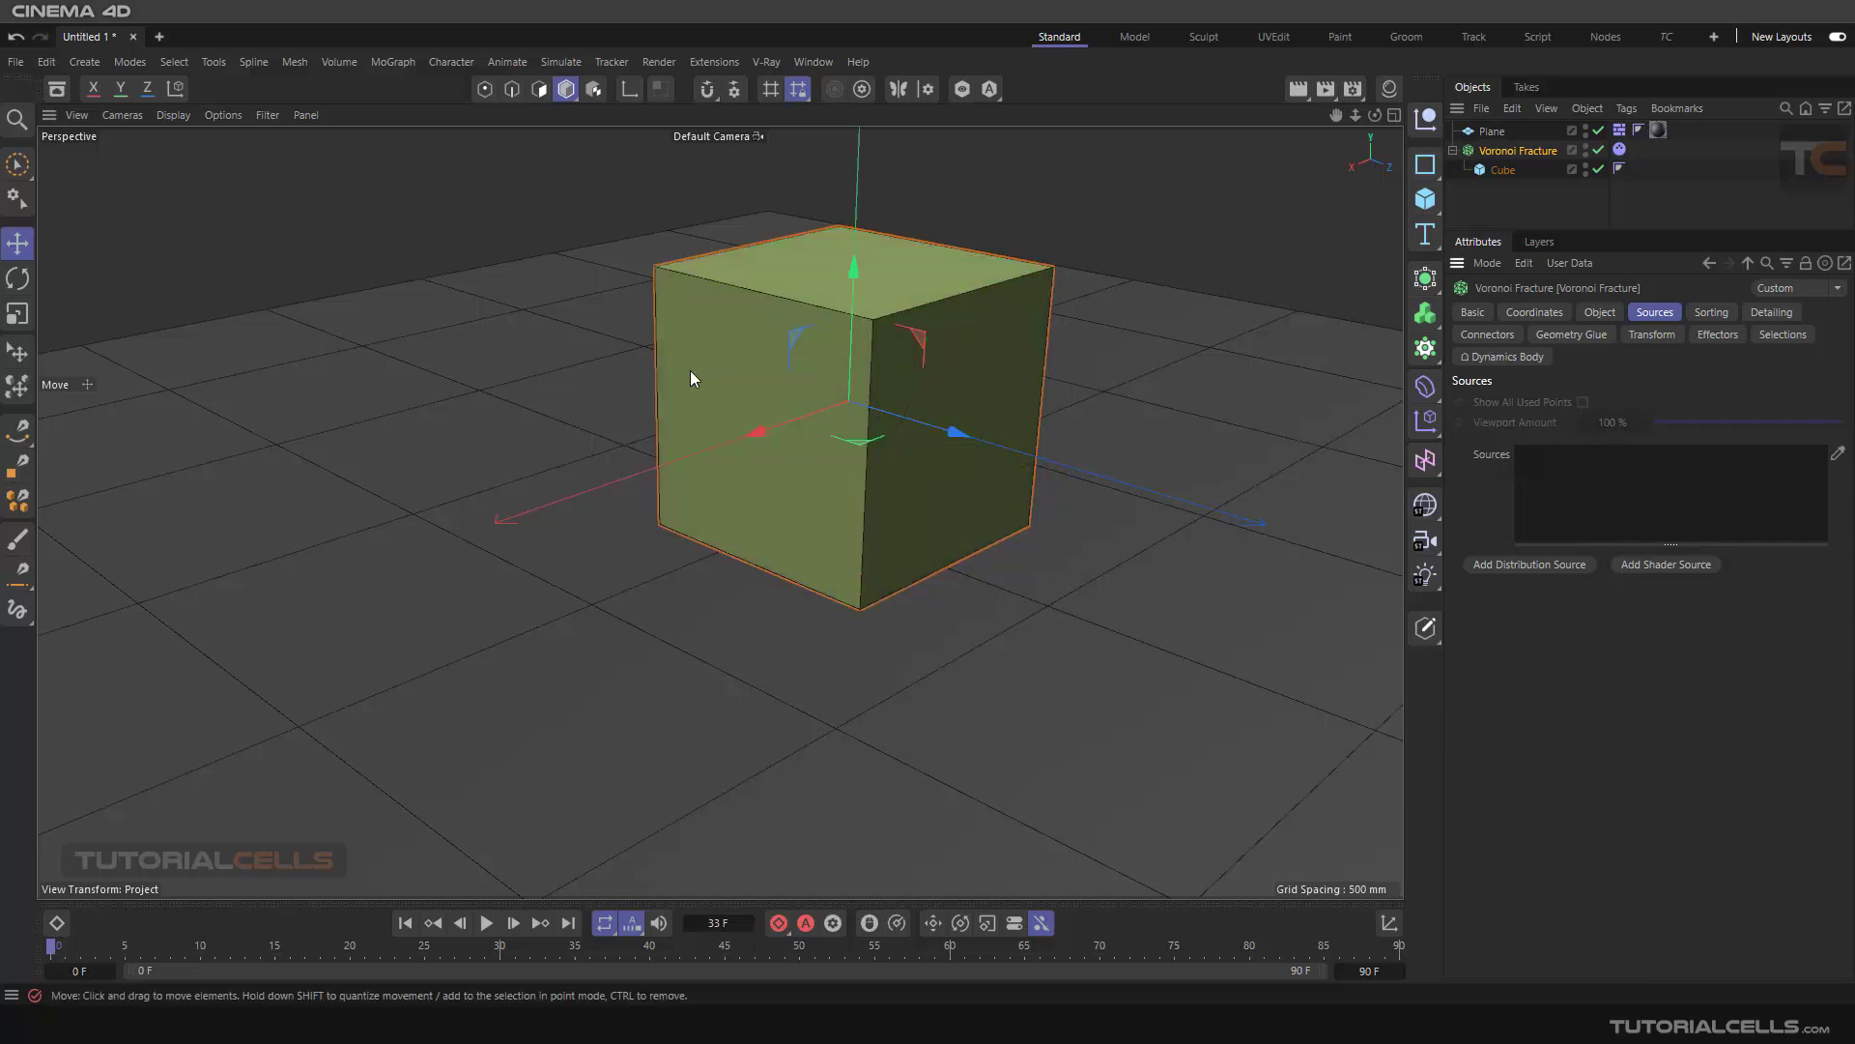
- Play the simulation of the cube without any fracture source and return to the first frame
{"action": "left_click", "coordinate": [486, 923]}
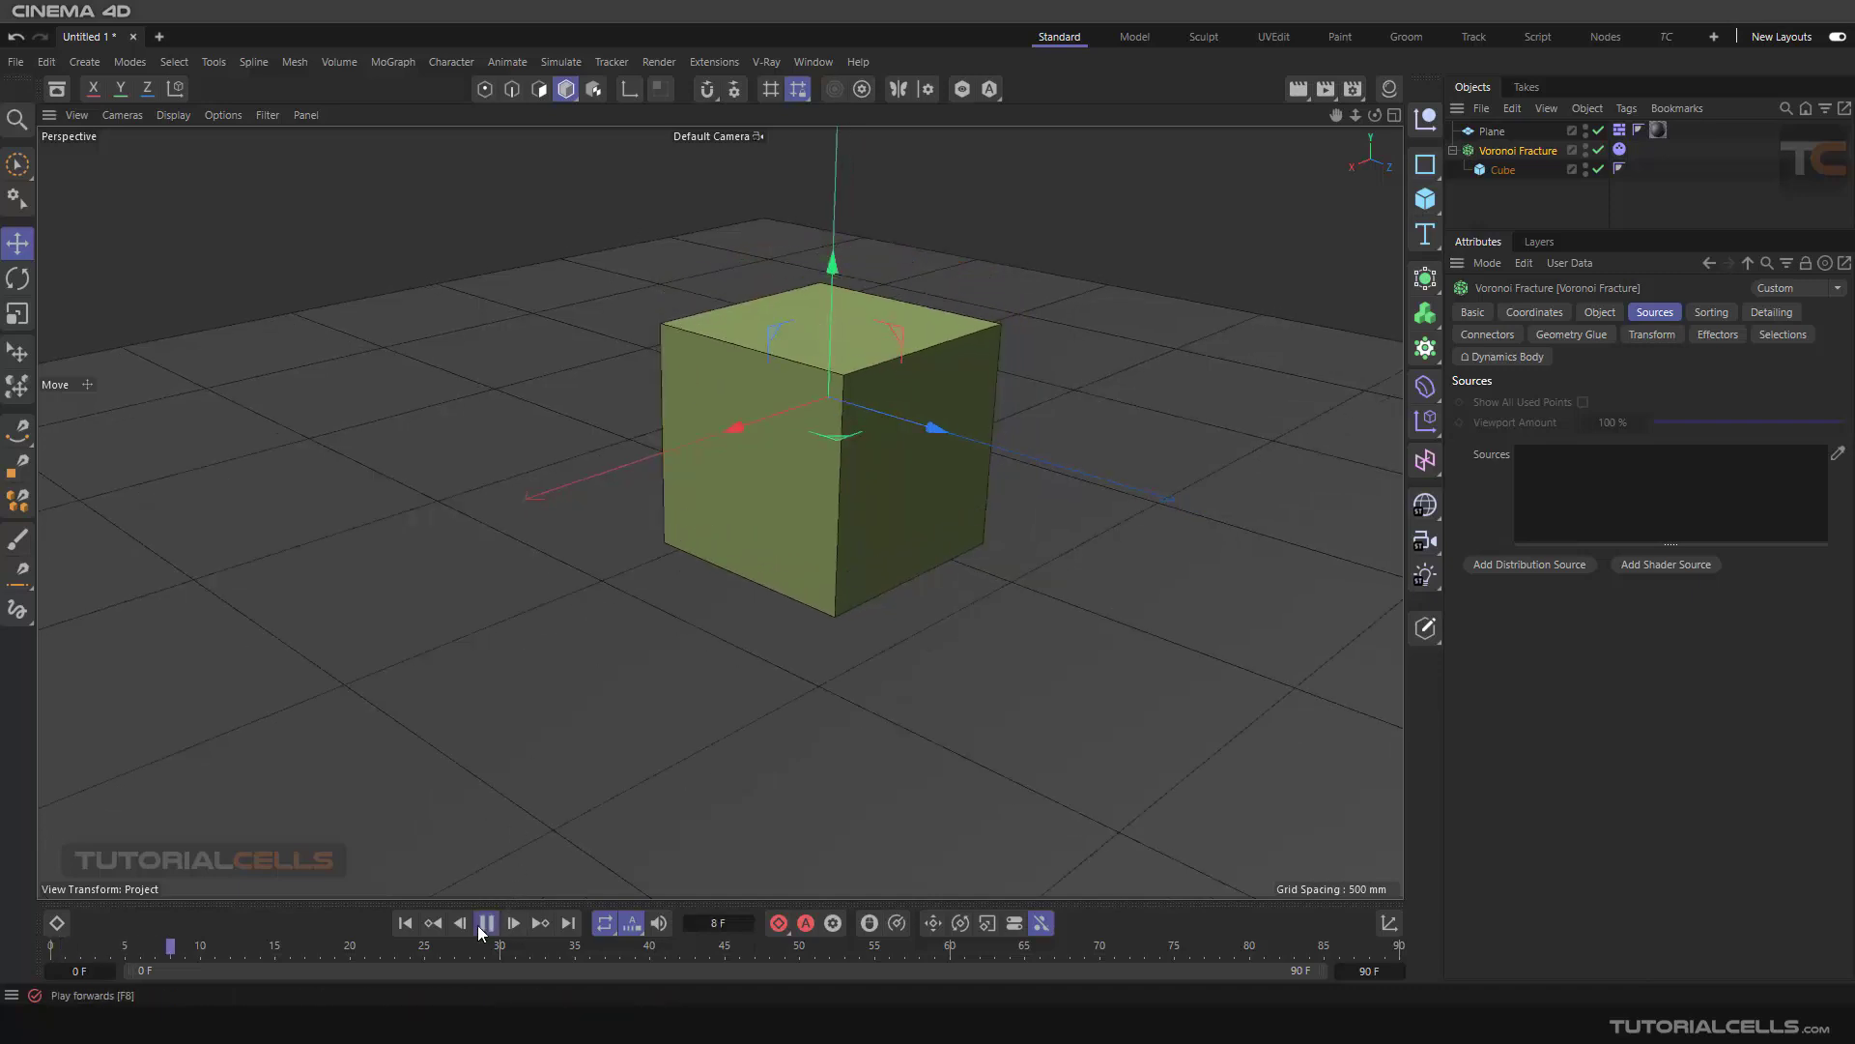
{"action": "left_click", "coordinate": [487, 923]}
{"action": "left_click", "coordinate": [405, 923]}
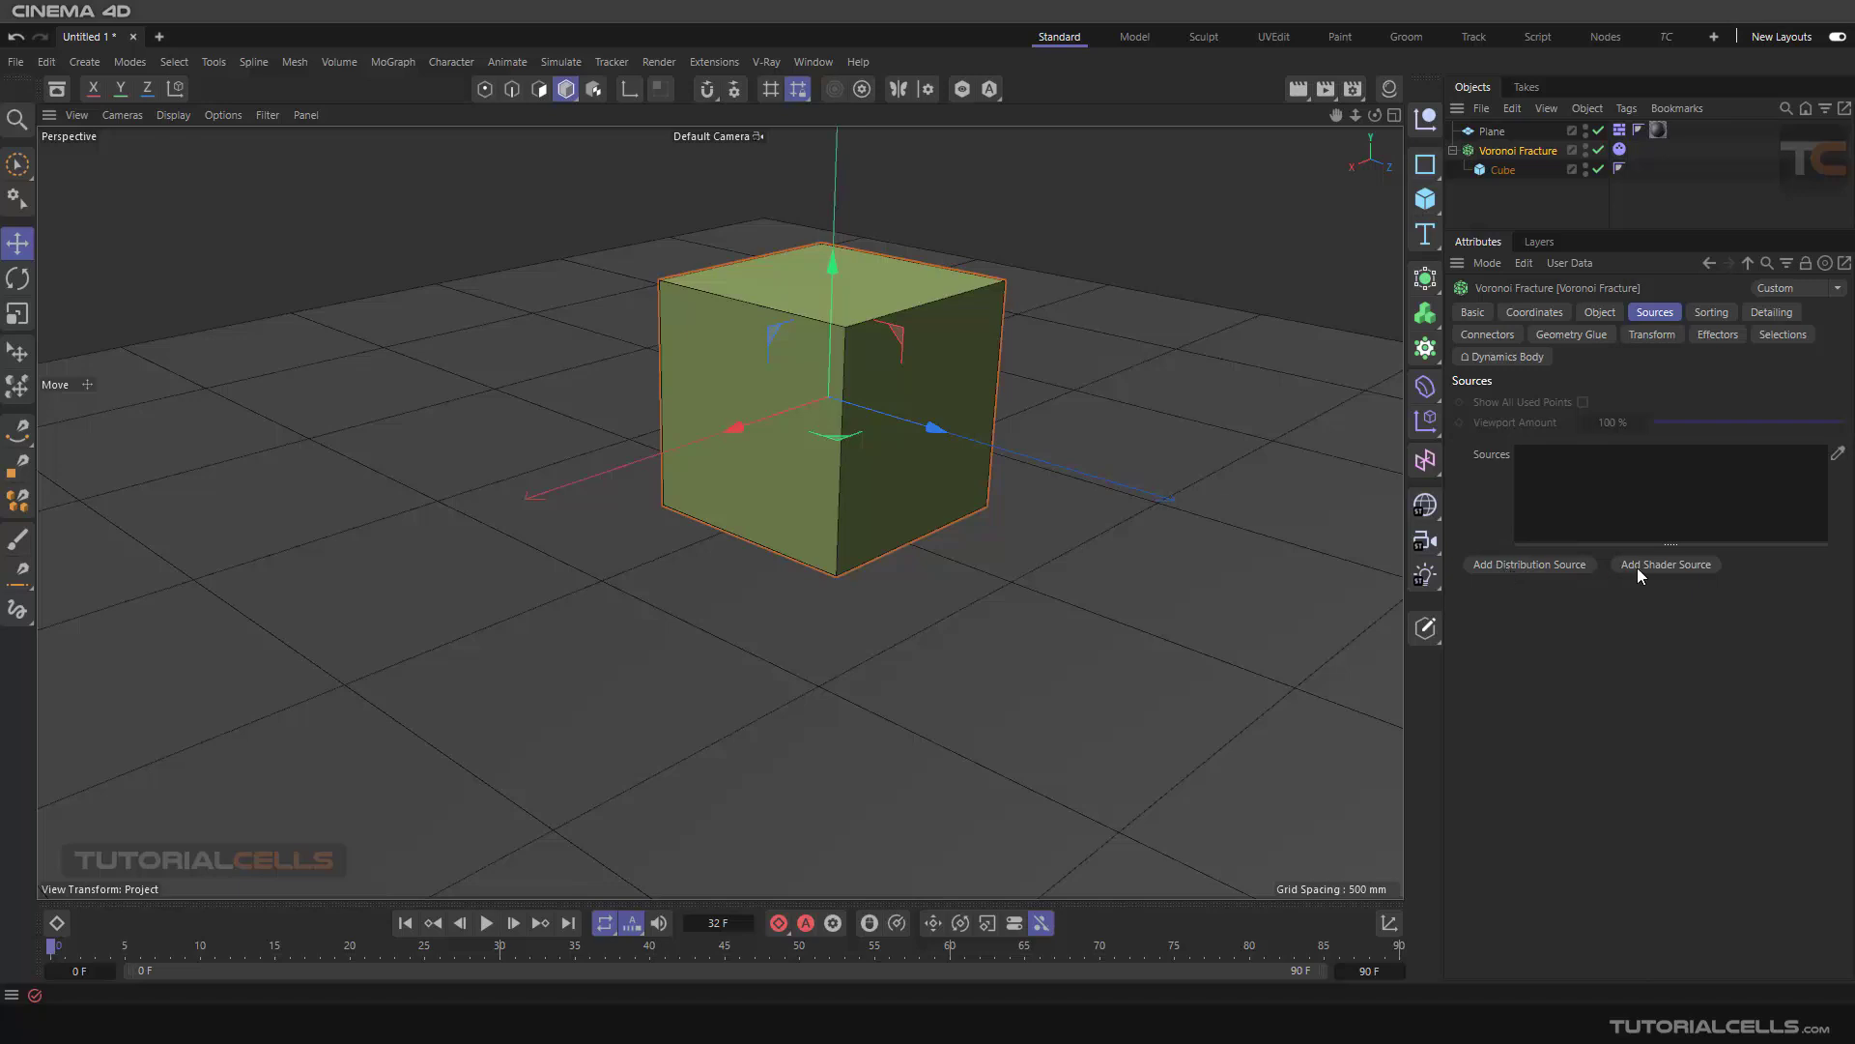
- Add a distribution source to the cube's Voronoi Fracture and select it to show its settings
{"action": "left_click", "coordinate": [1527, 566]}
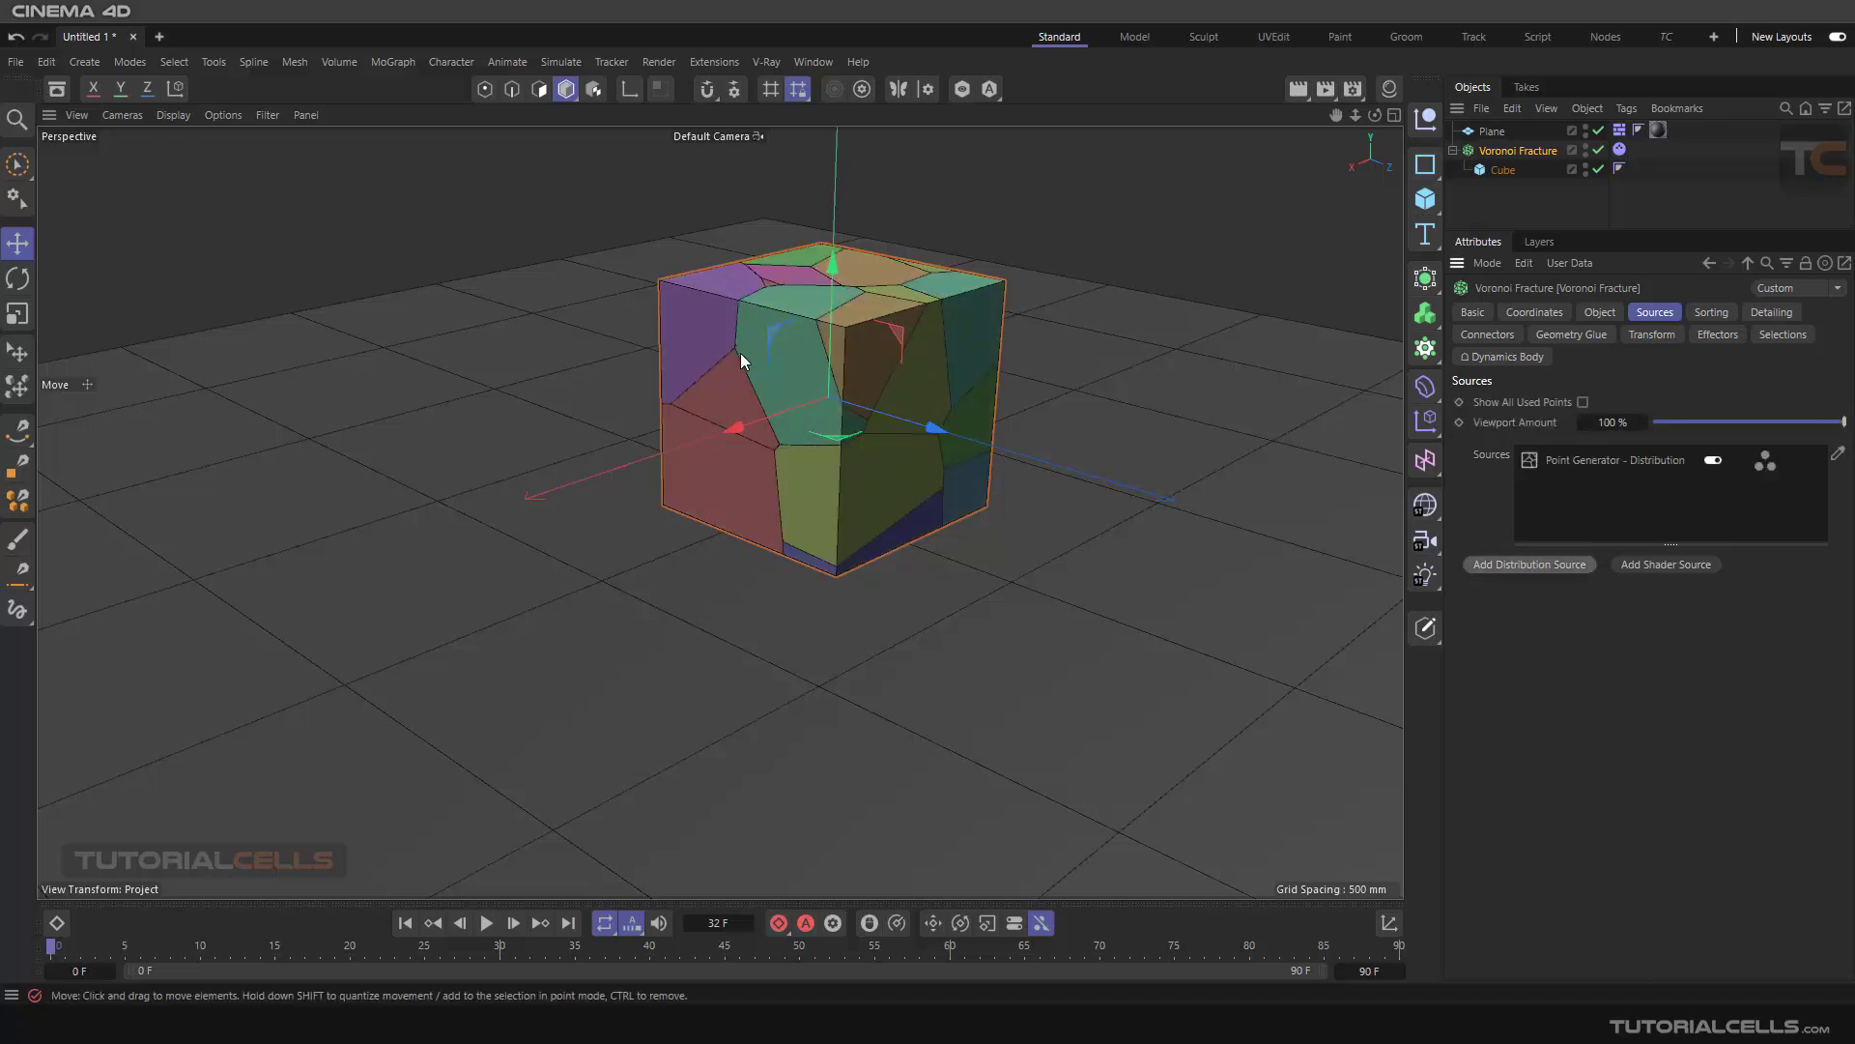
{"action": "left_click", "coordinate": [1583, 460]}
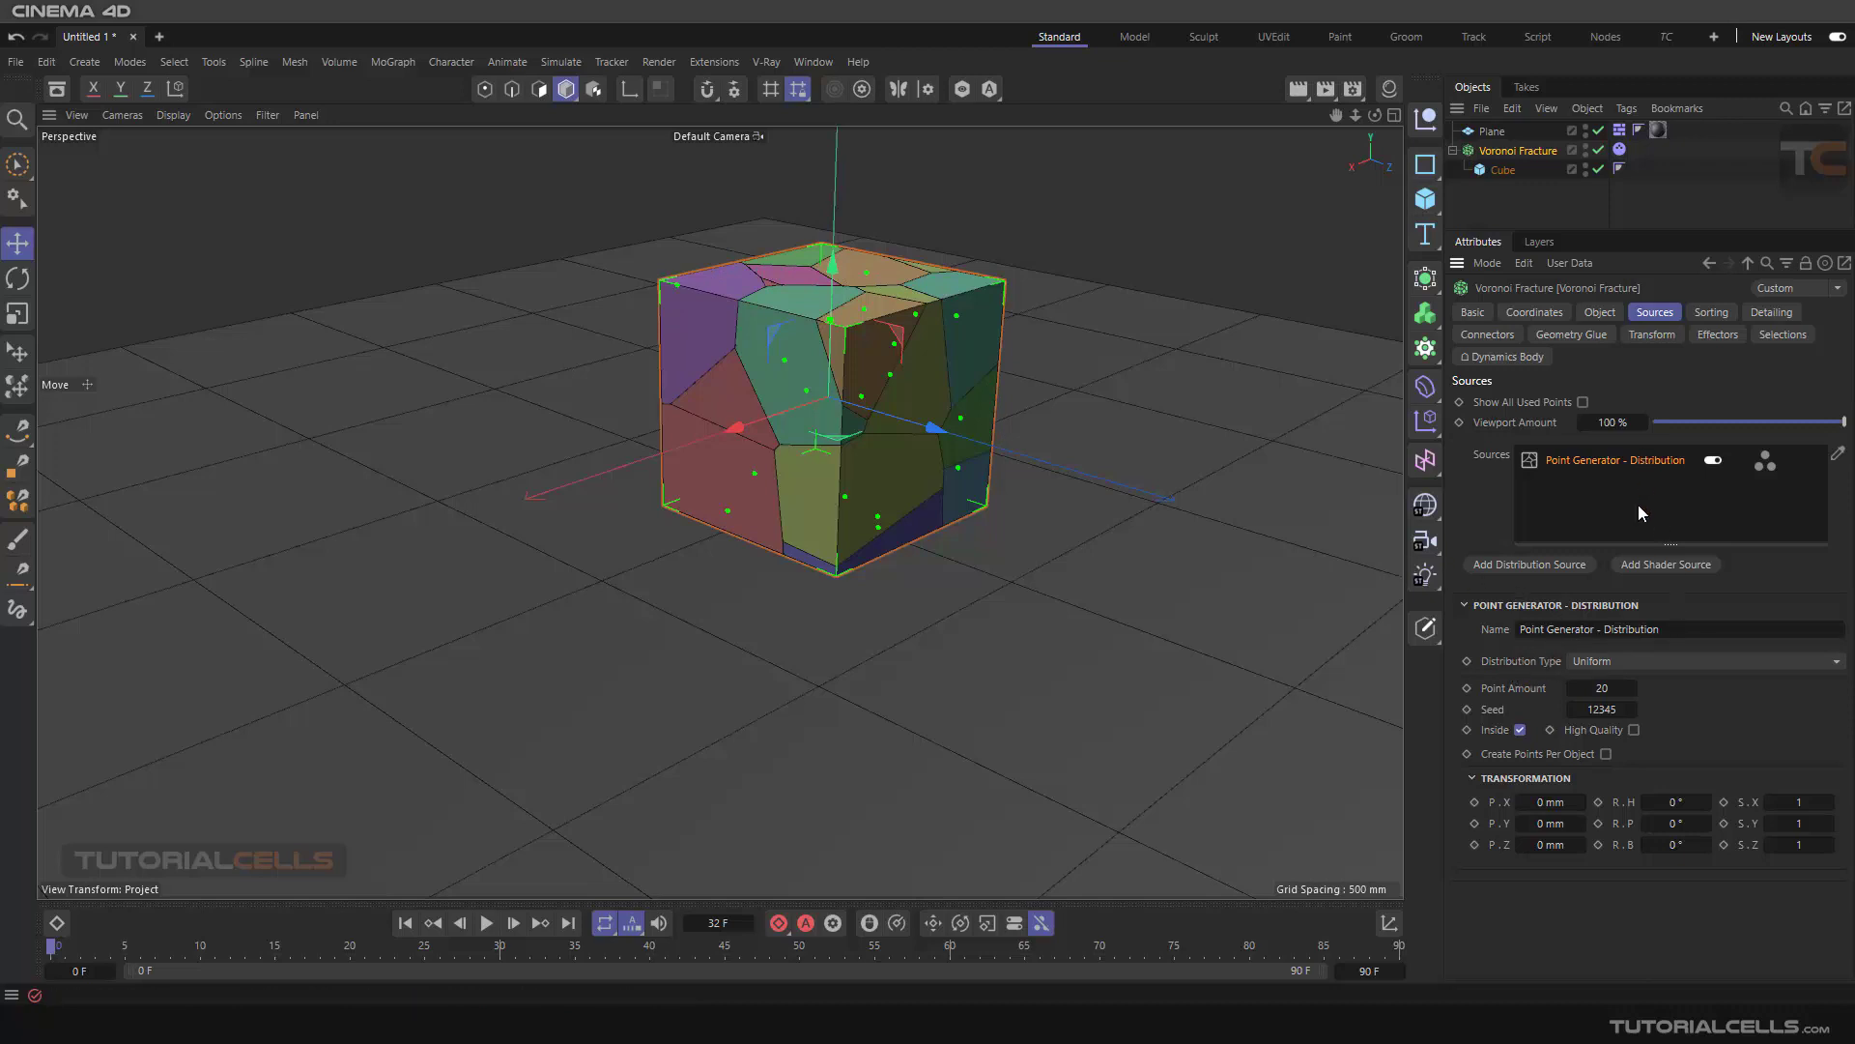
- Try the Normal distribution type with a Standard Deviation of about 0.2, followed by Inverse Normal
{"action": "left_click", "coordinate": [1595, 663]}
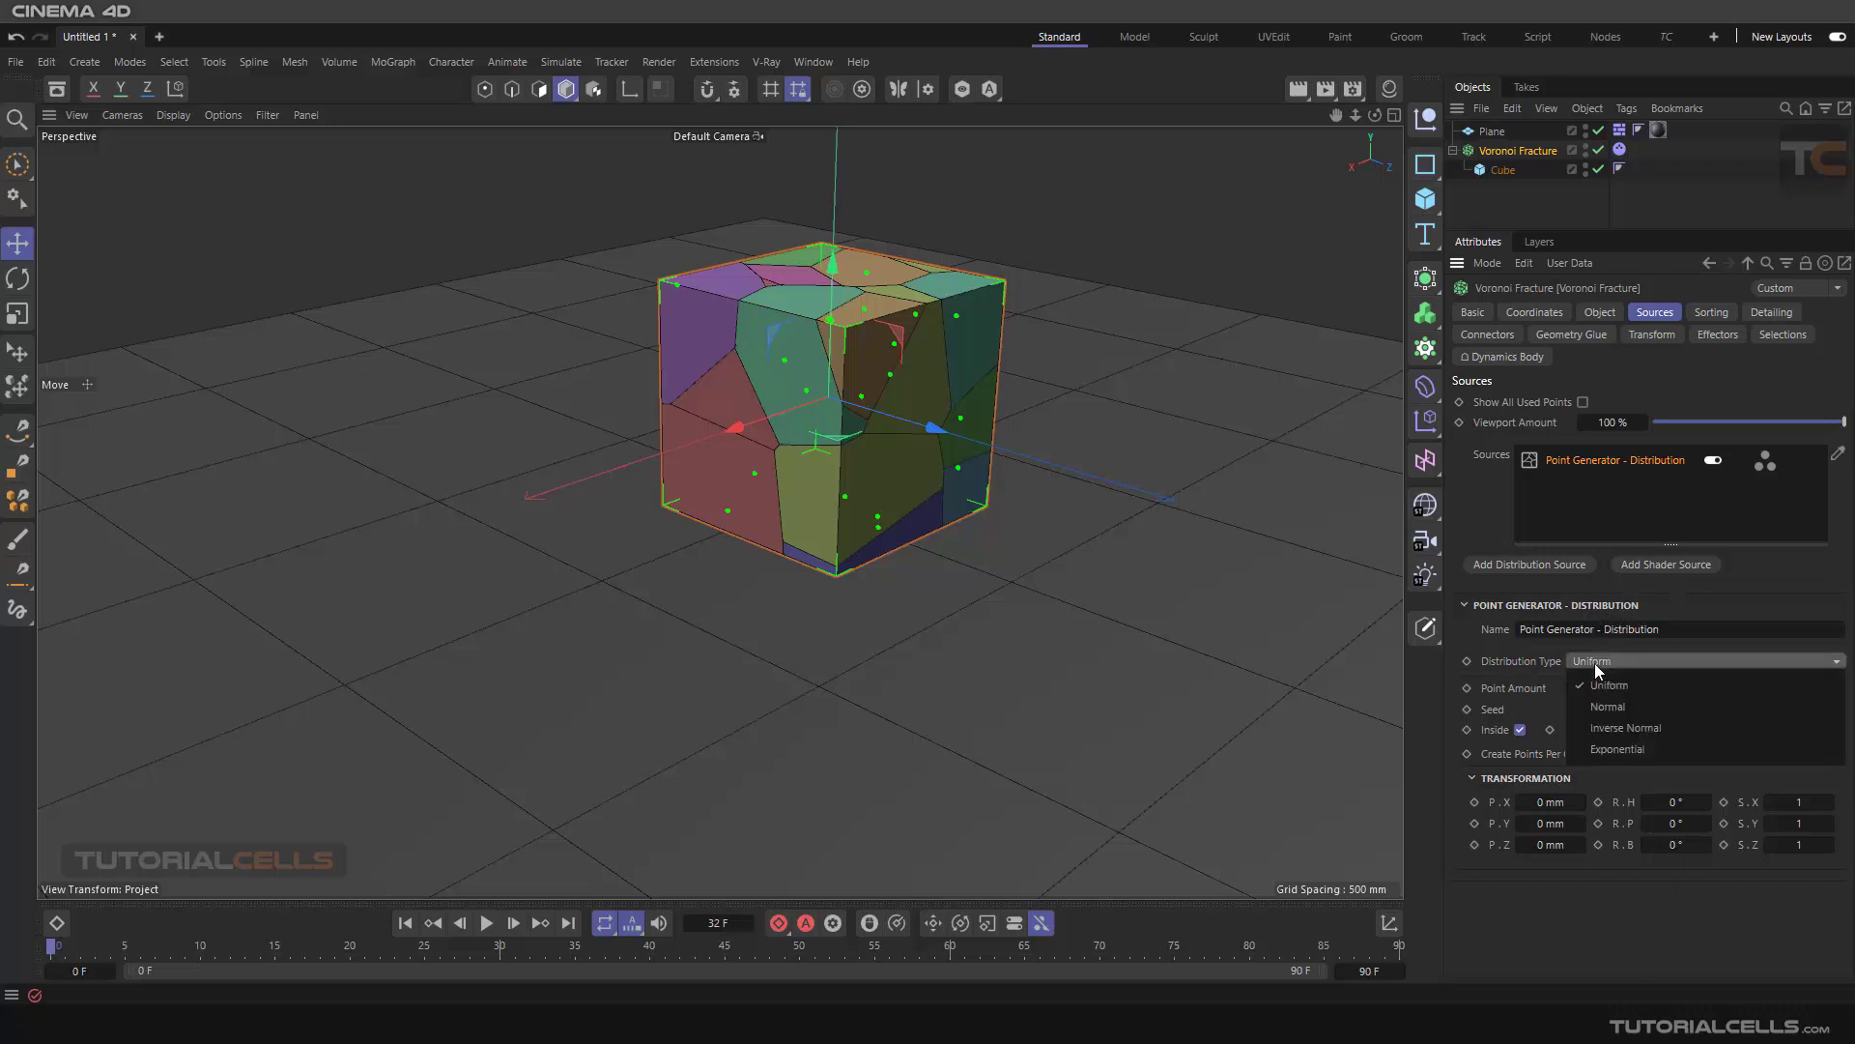
{"action": "left_click", "coordinate": [1610, 706]}
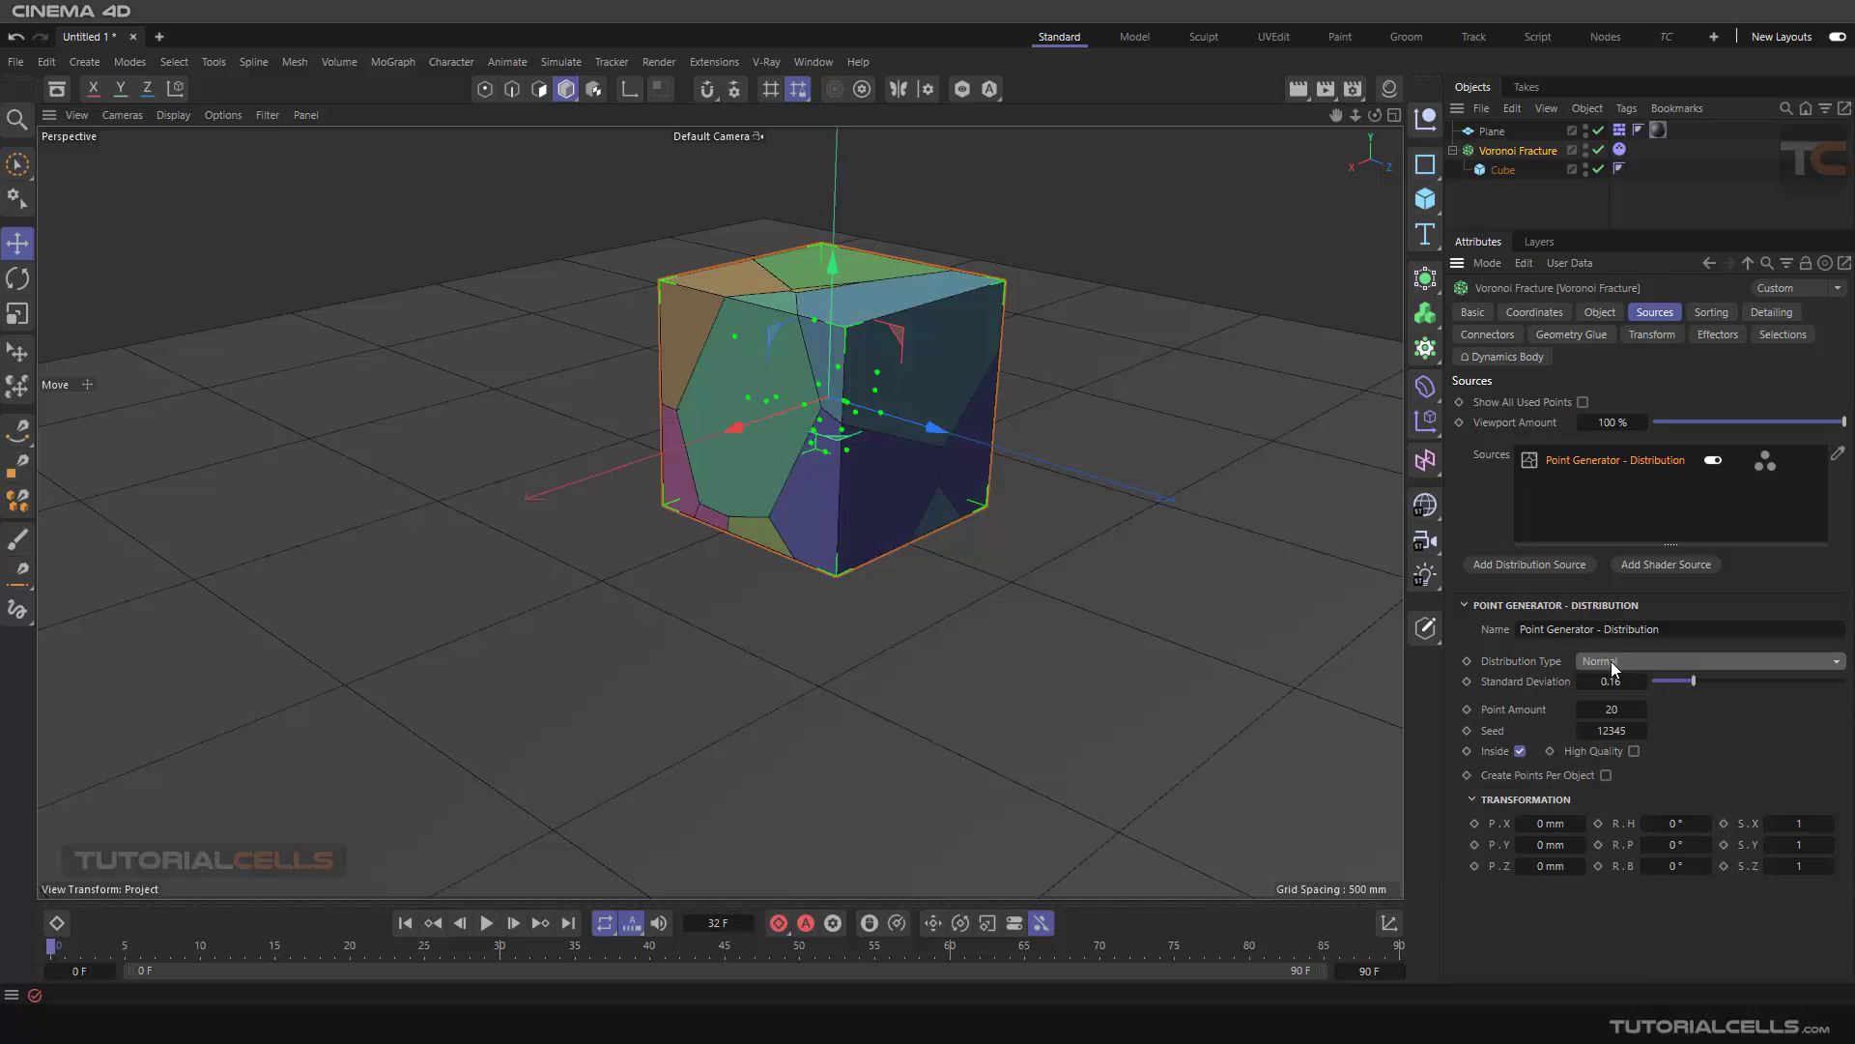
{"action": "left_click_drag", "start_coordinate": [1689, 678], "coordinate": [1701, 673]}
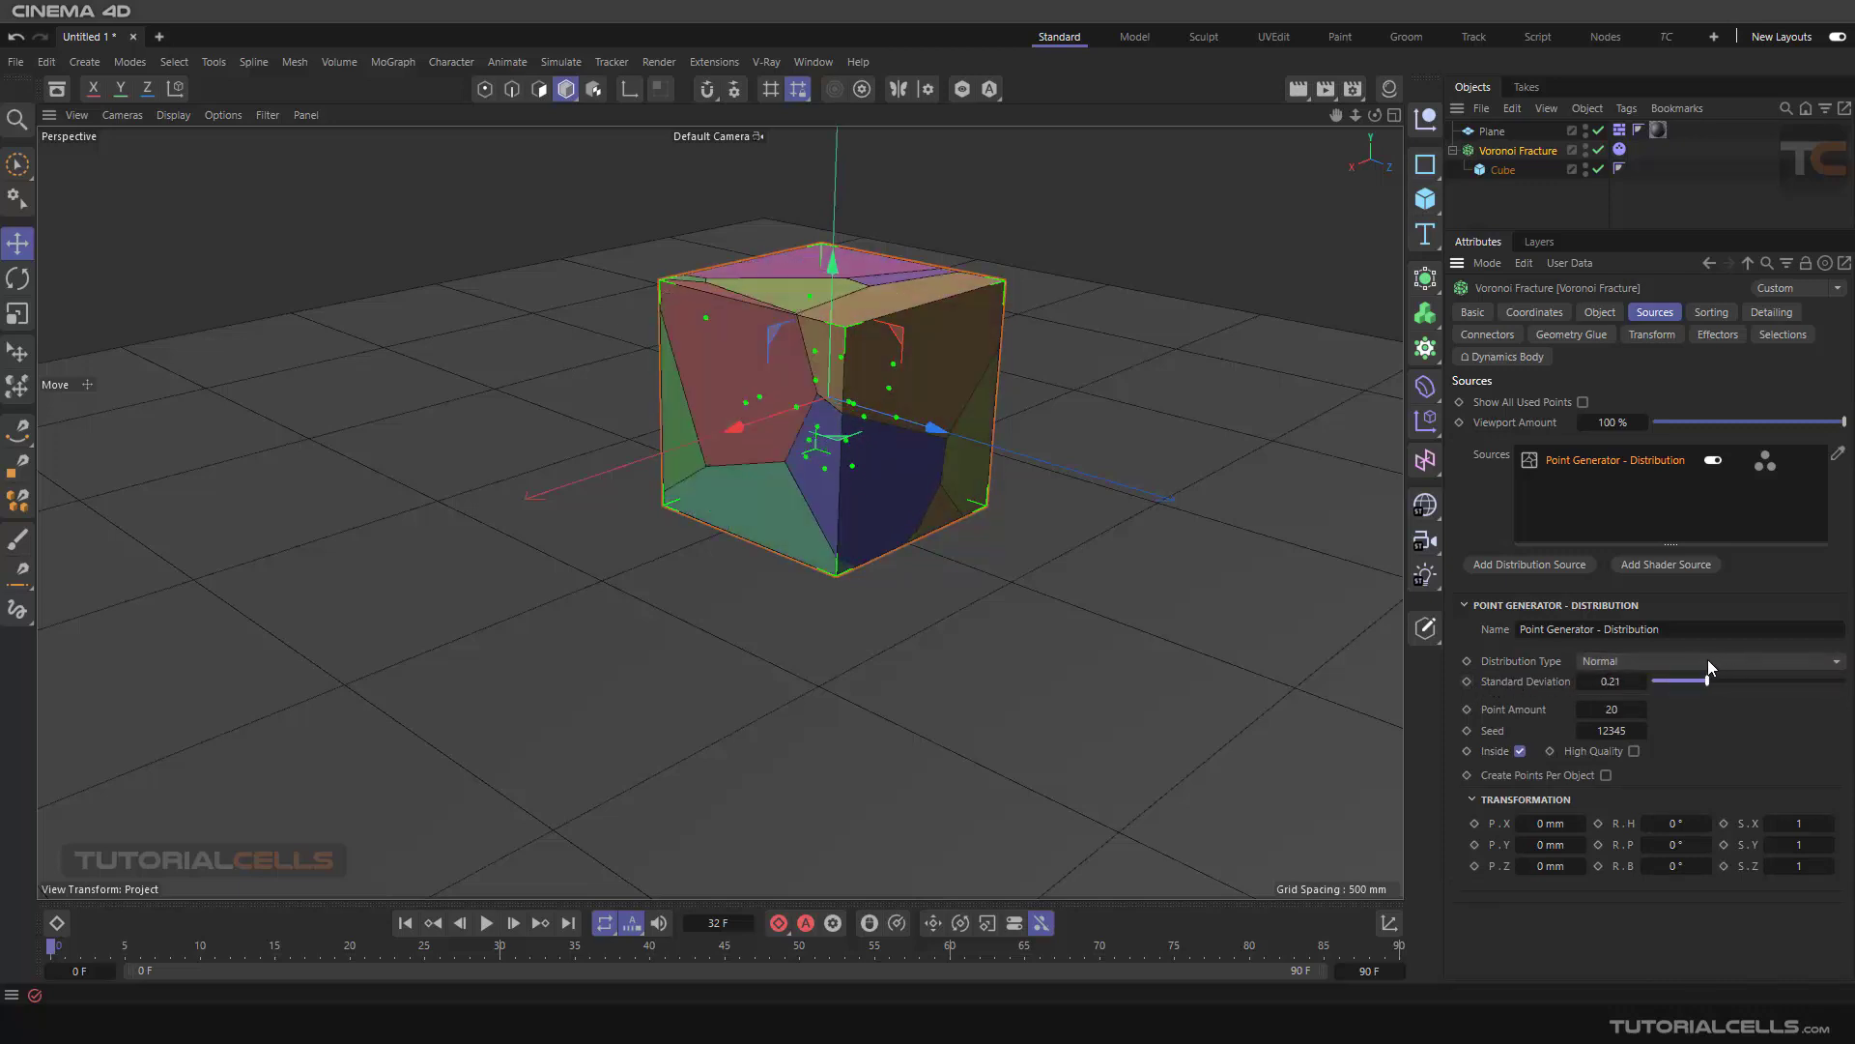
{"action": "left_click", "coordinate": [1708, 661]}
{"action": "left_click", "coordinate": [1641, 726]}
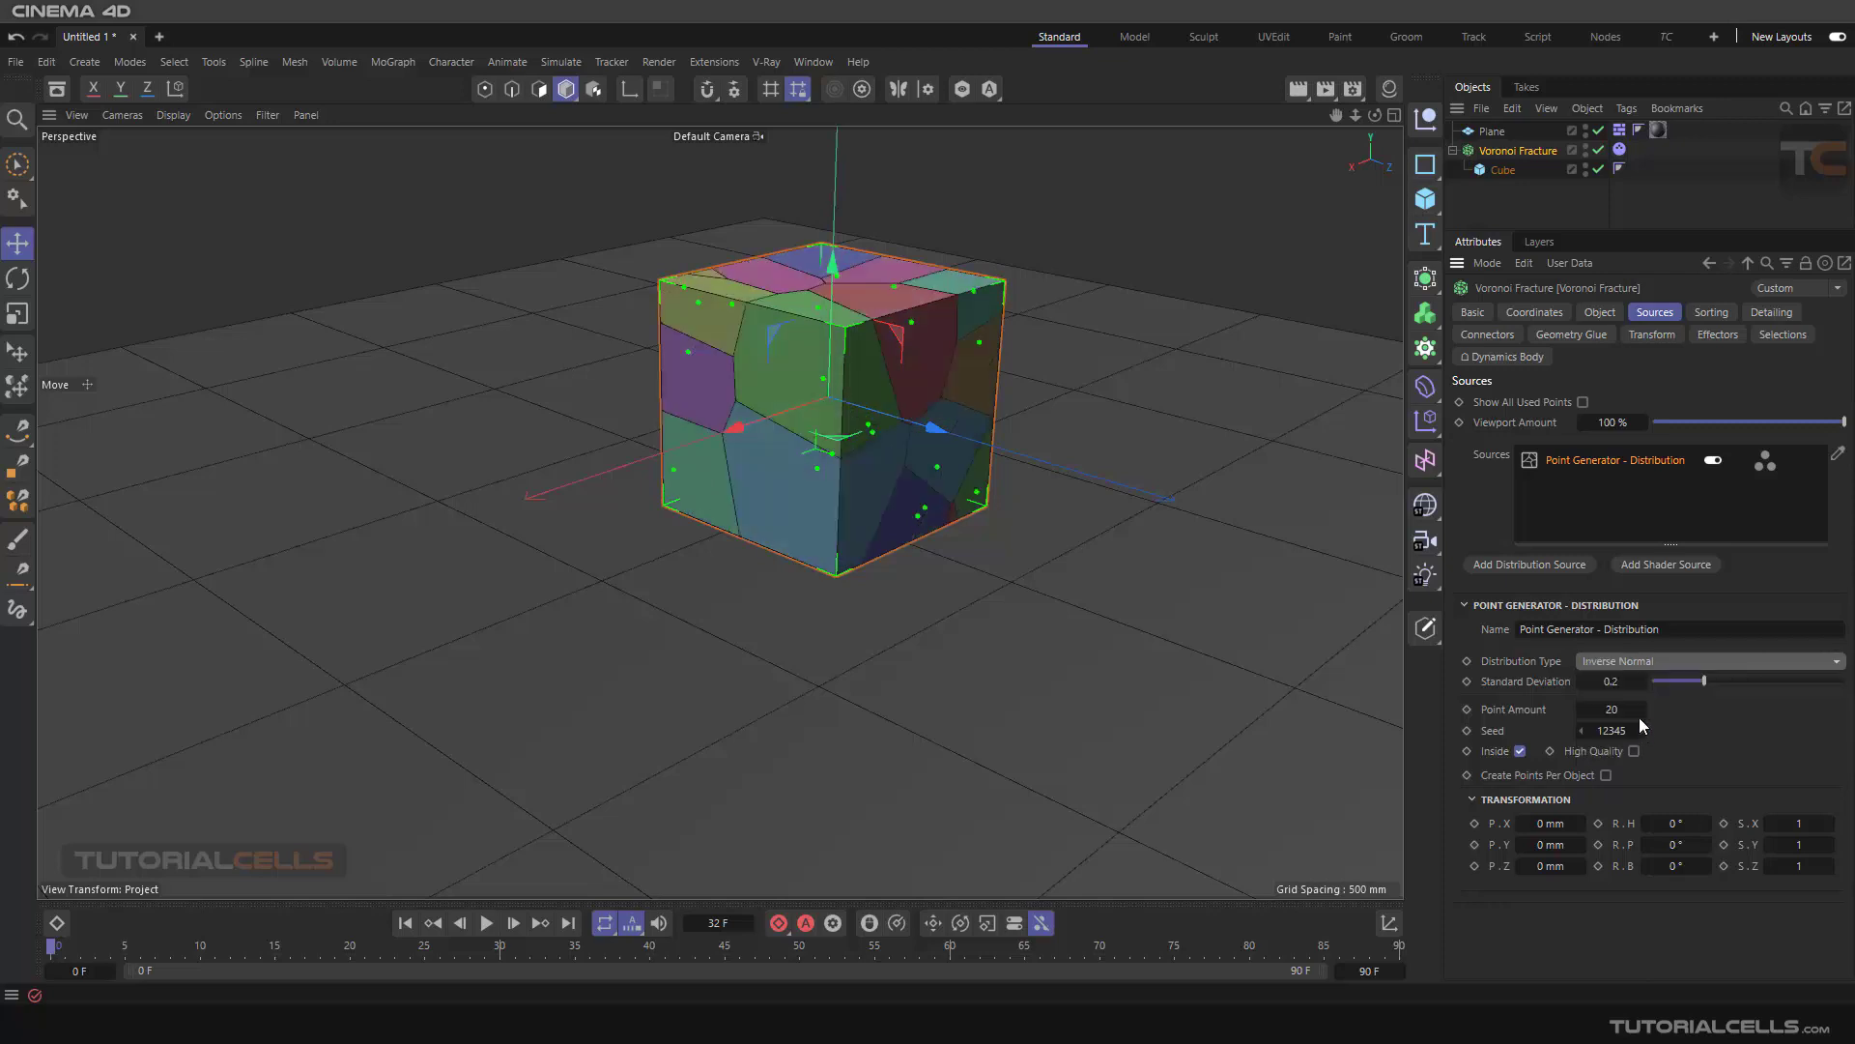
- Try the Exponential distribution type with Y-Axis Affection set to +, and return the distribution to Uniform
{"action": "left_click", "coordinate": [1621, 663]}
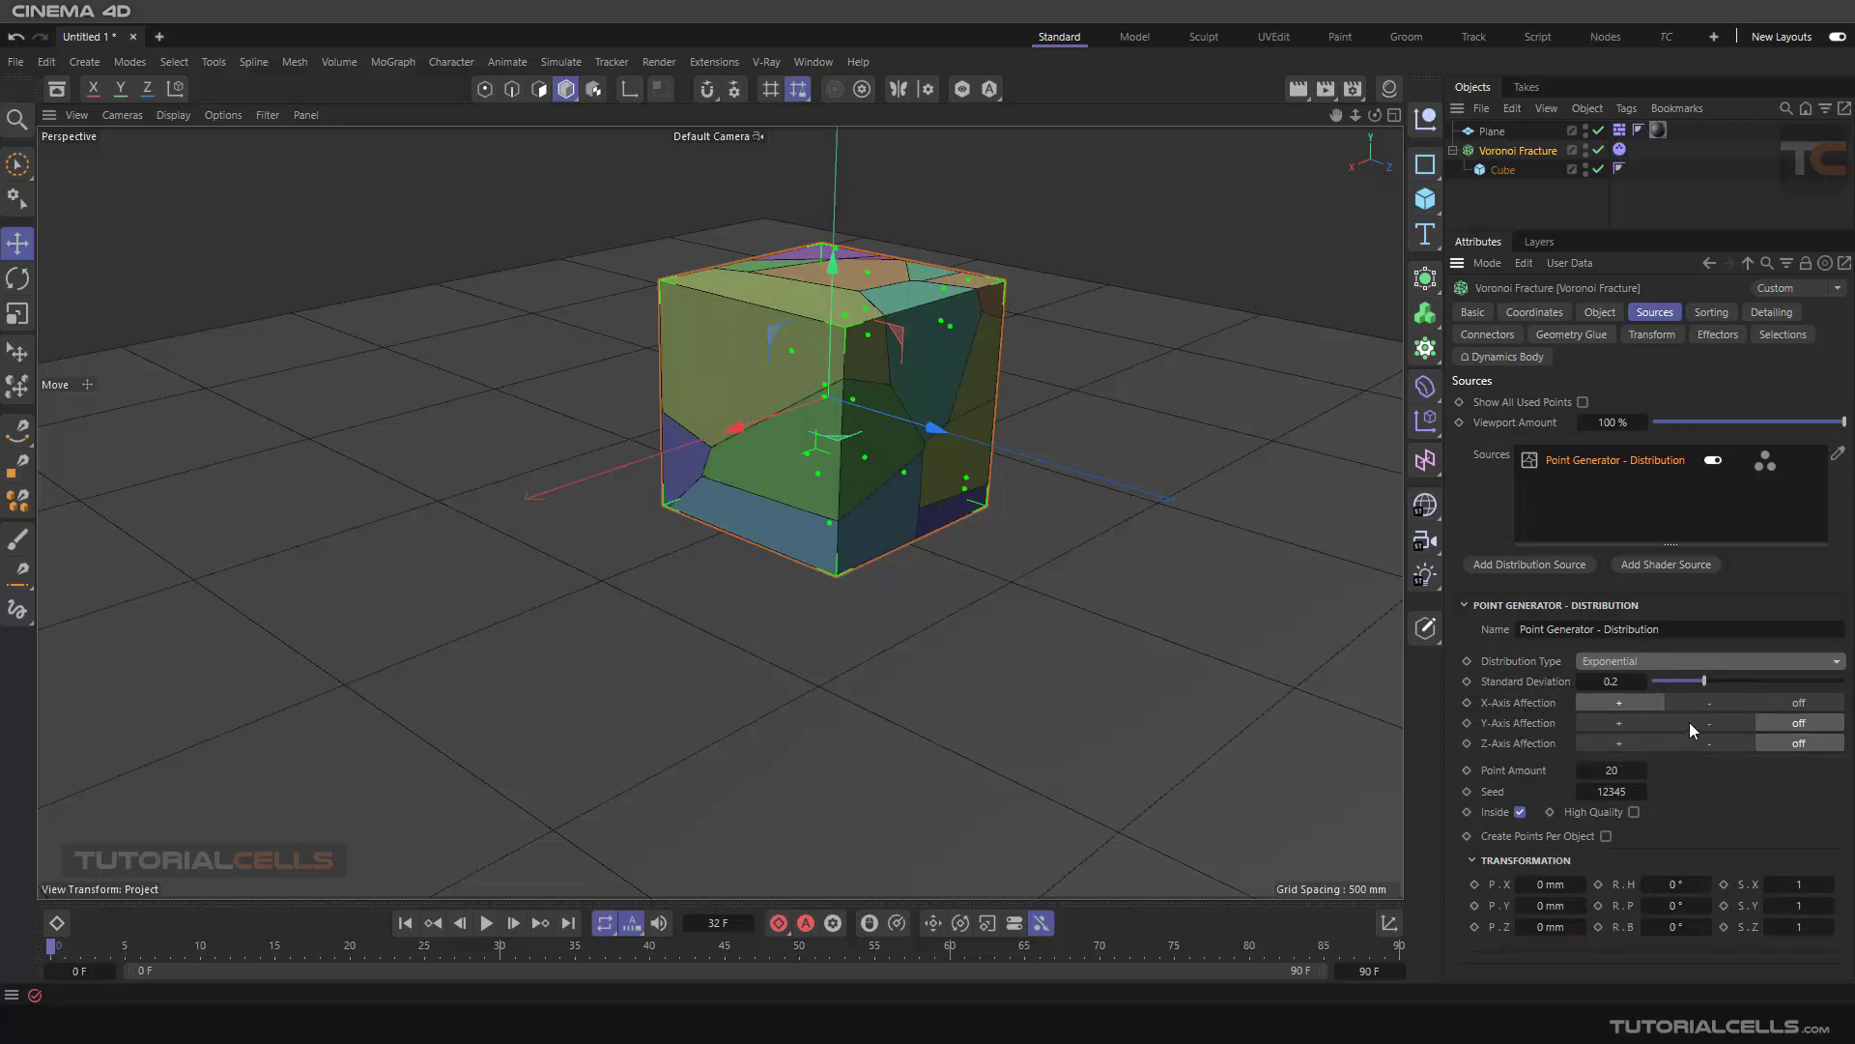
{"action": "left_click", "coordinate": [1627, 723]}
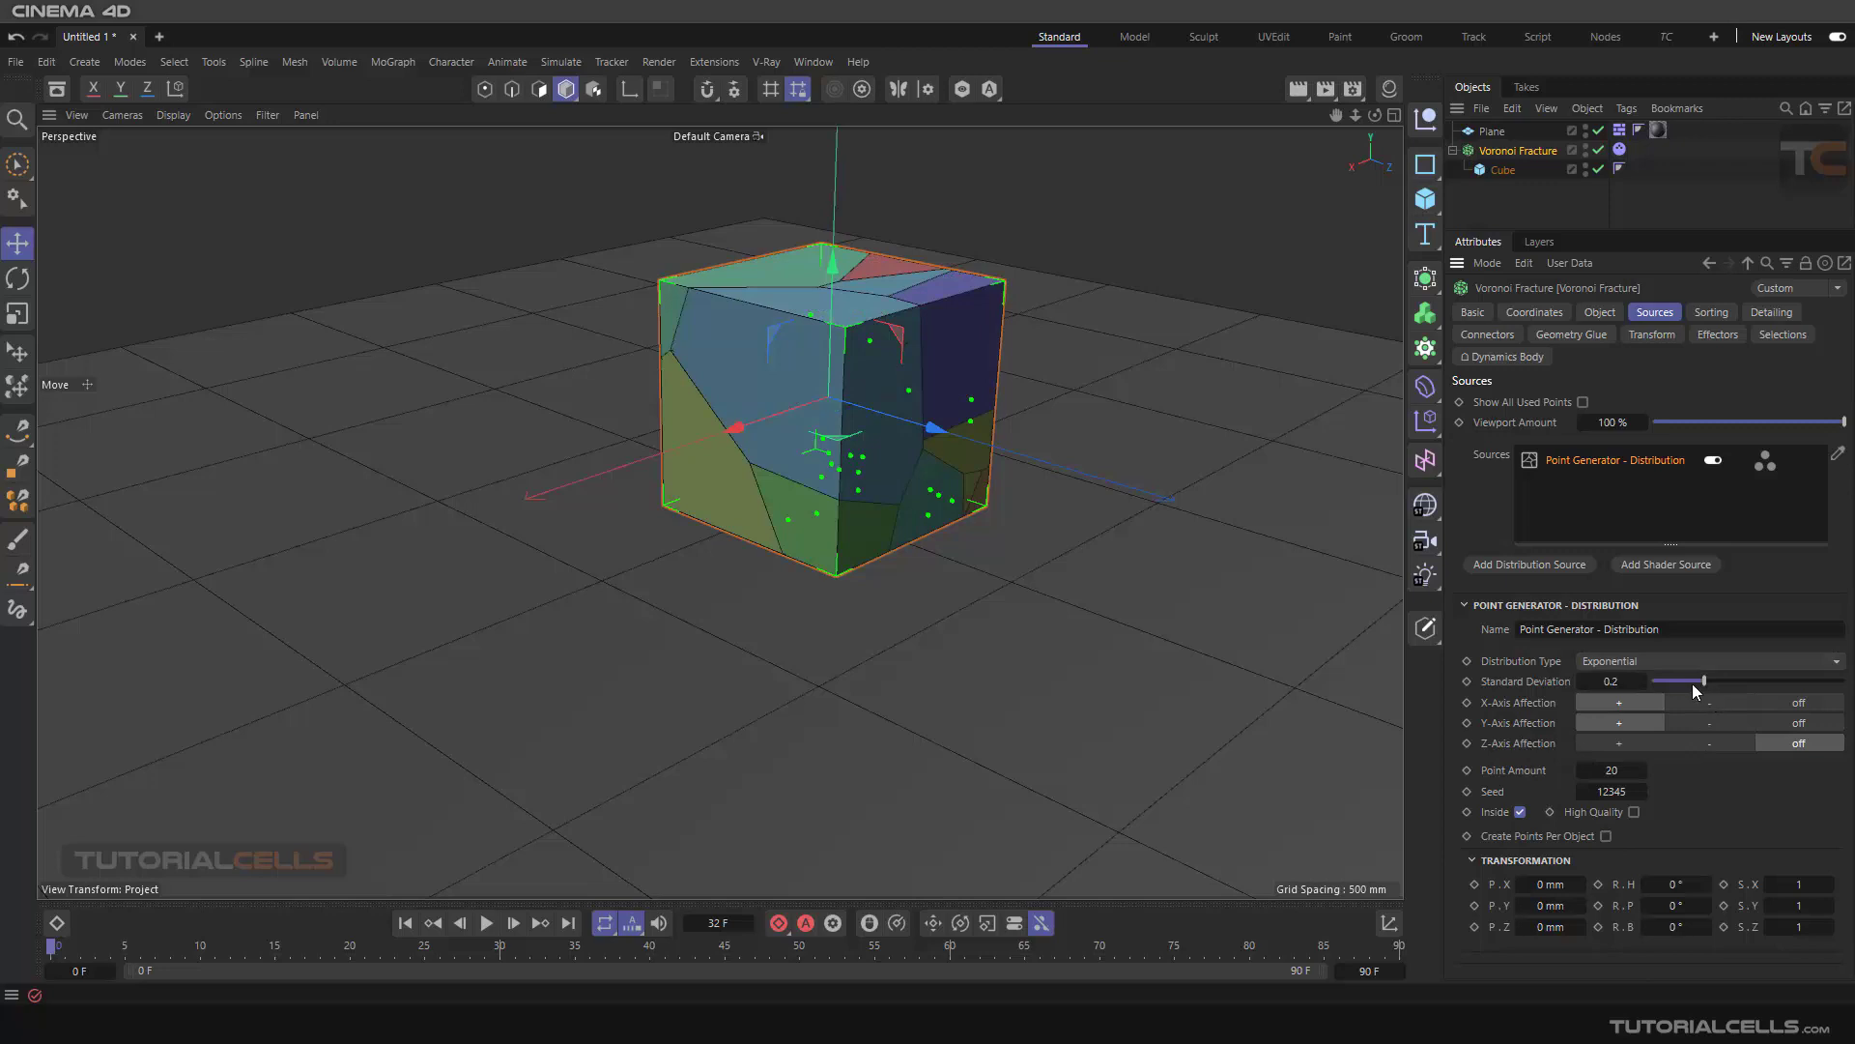
{"action": "left_click", "coordinate": [1651, 664]}
{"action": "left_click", "coordinate": [1645, 679]}
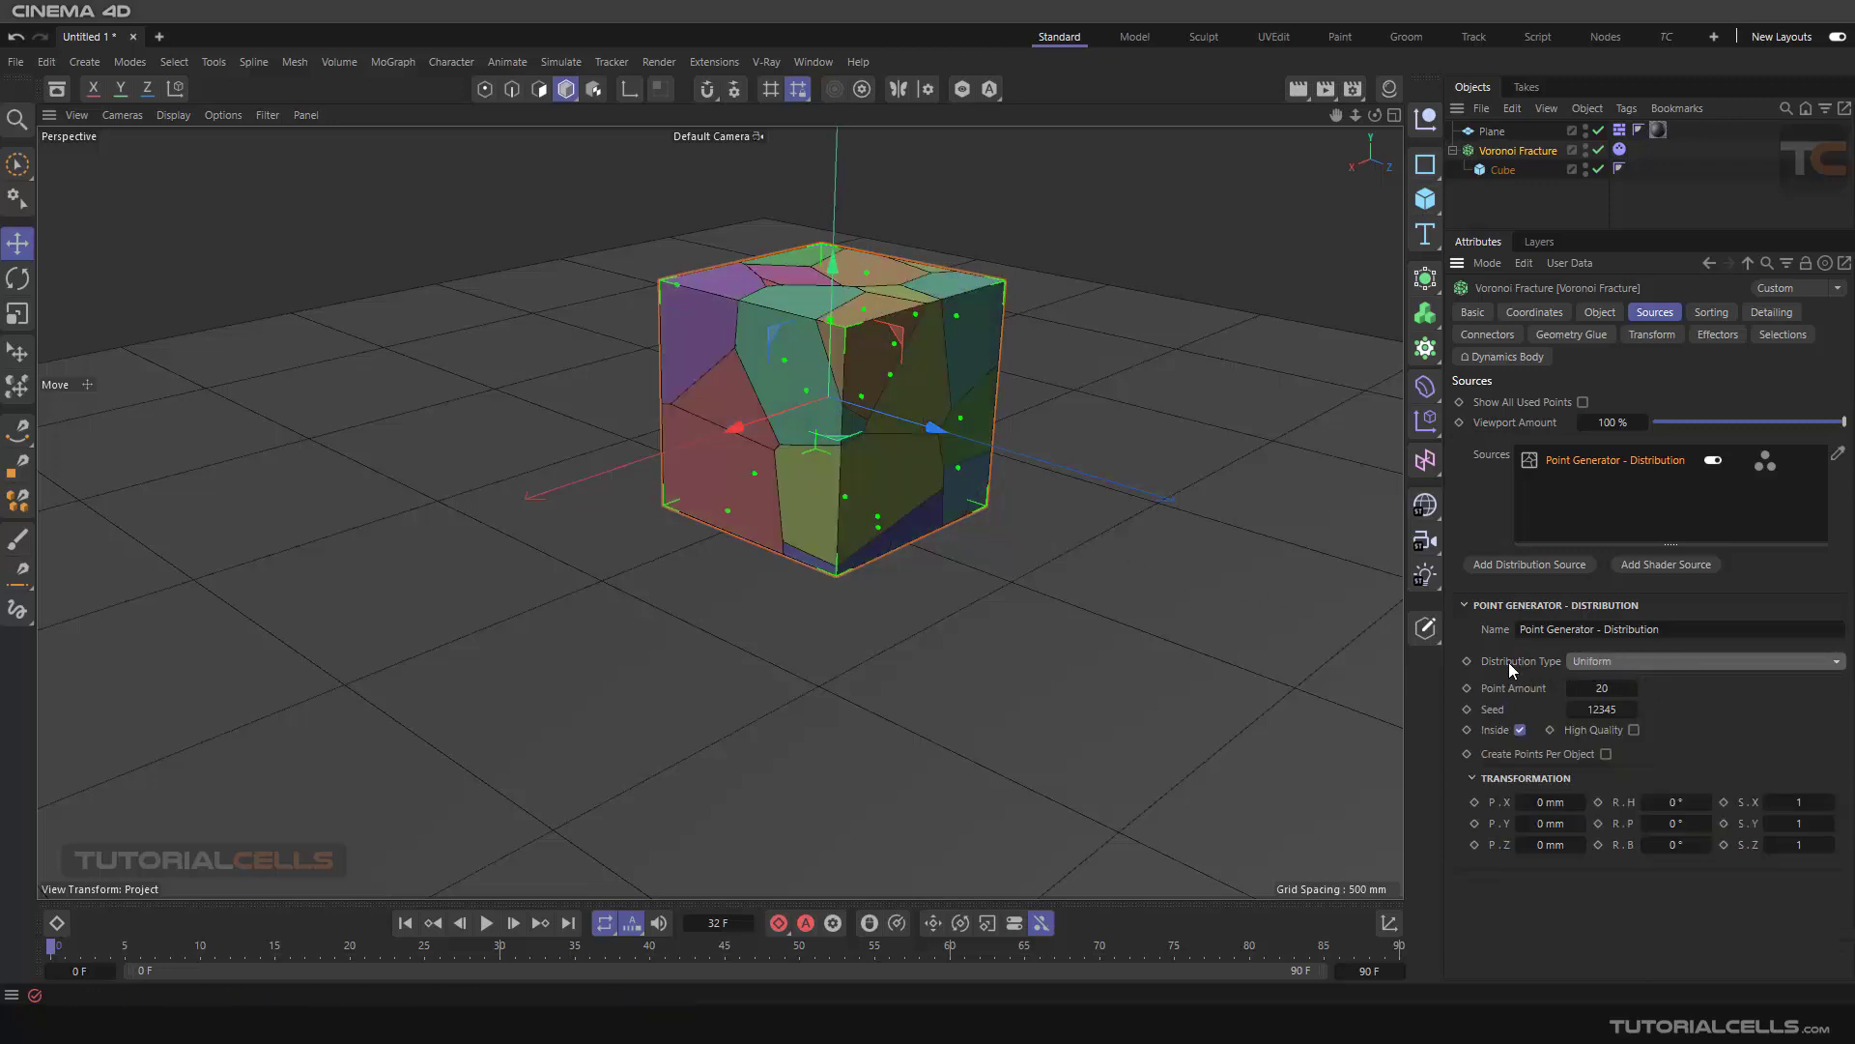
- Reselect the distribution source, try raising its Point Amount to about 143 and undo the change
{"action": "left_click", "coordinate": [1564, 489]}
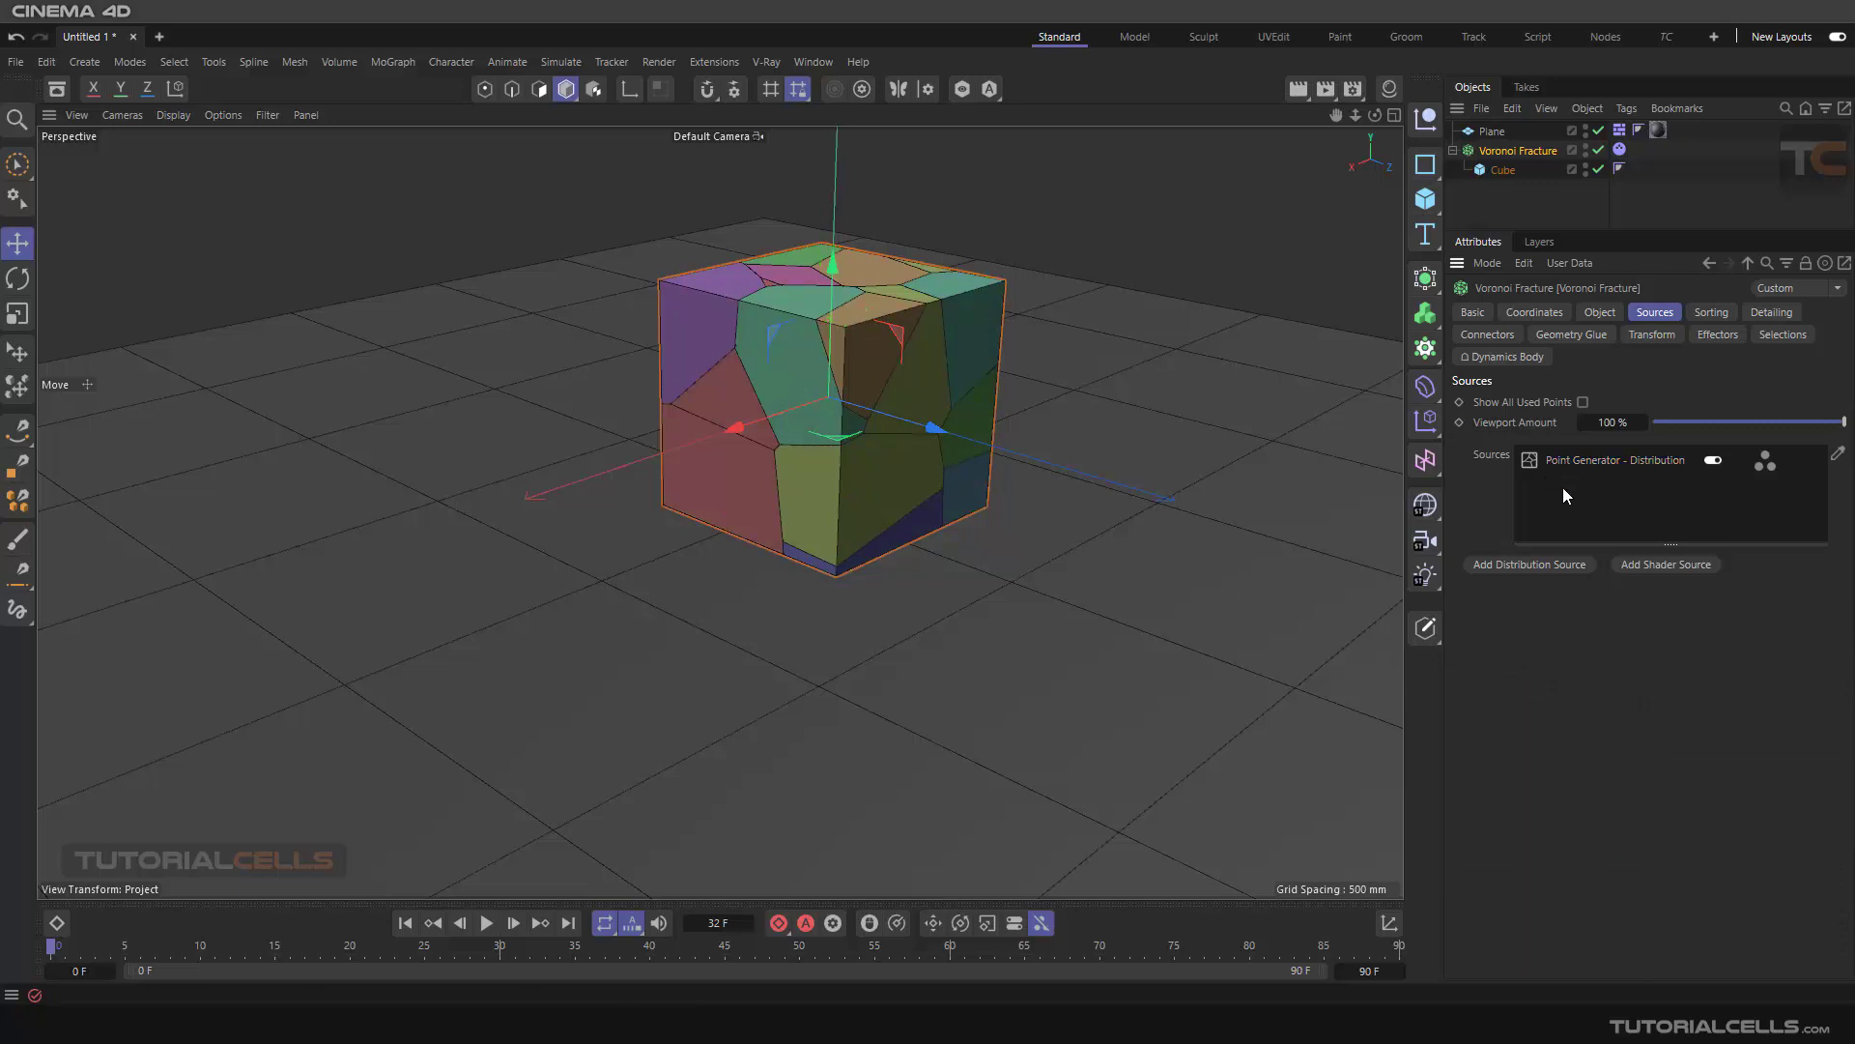
{"action": "left_click", "coordinate": [1539, 456]}
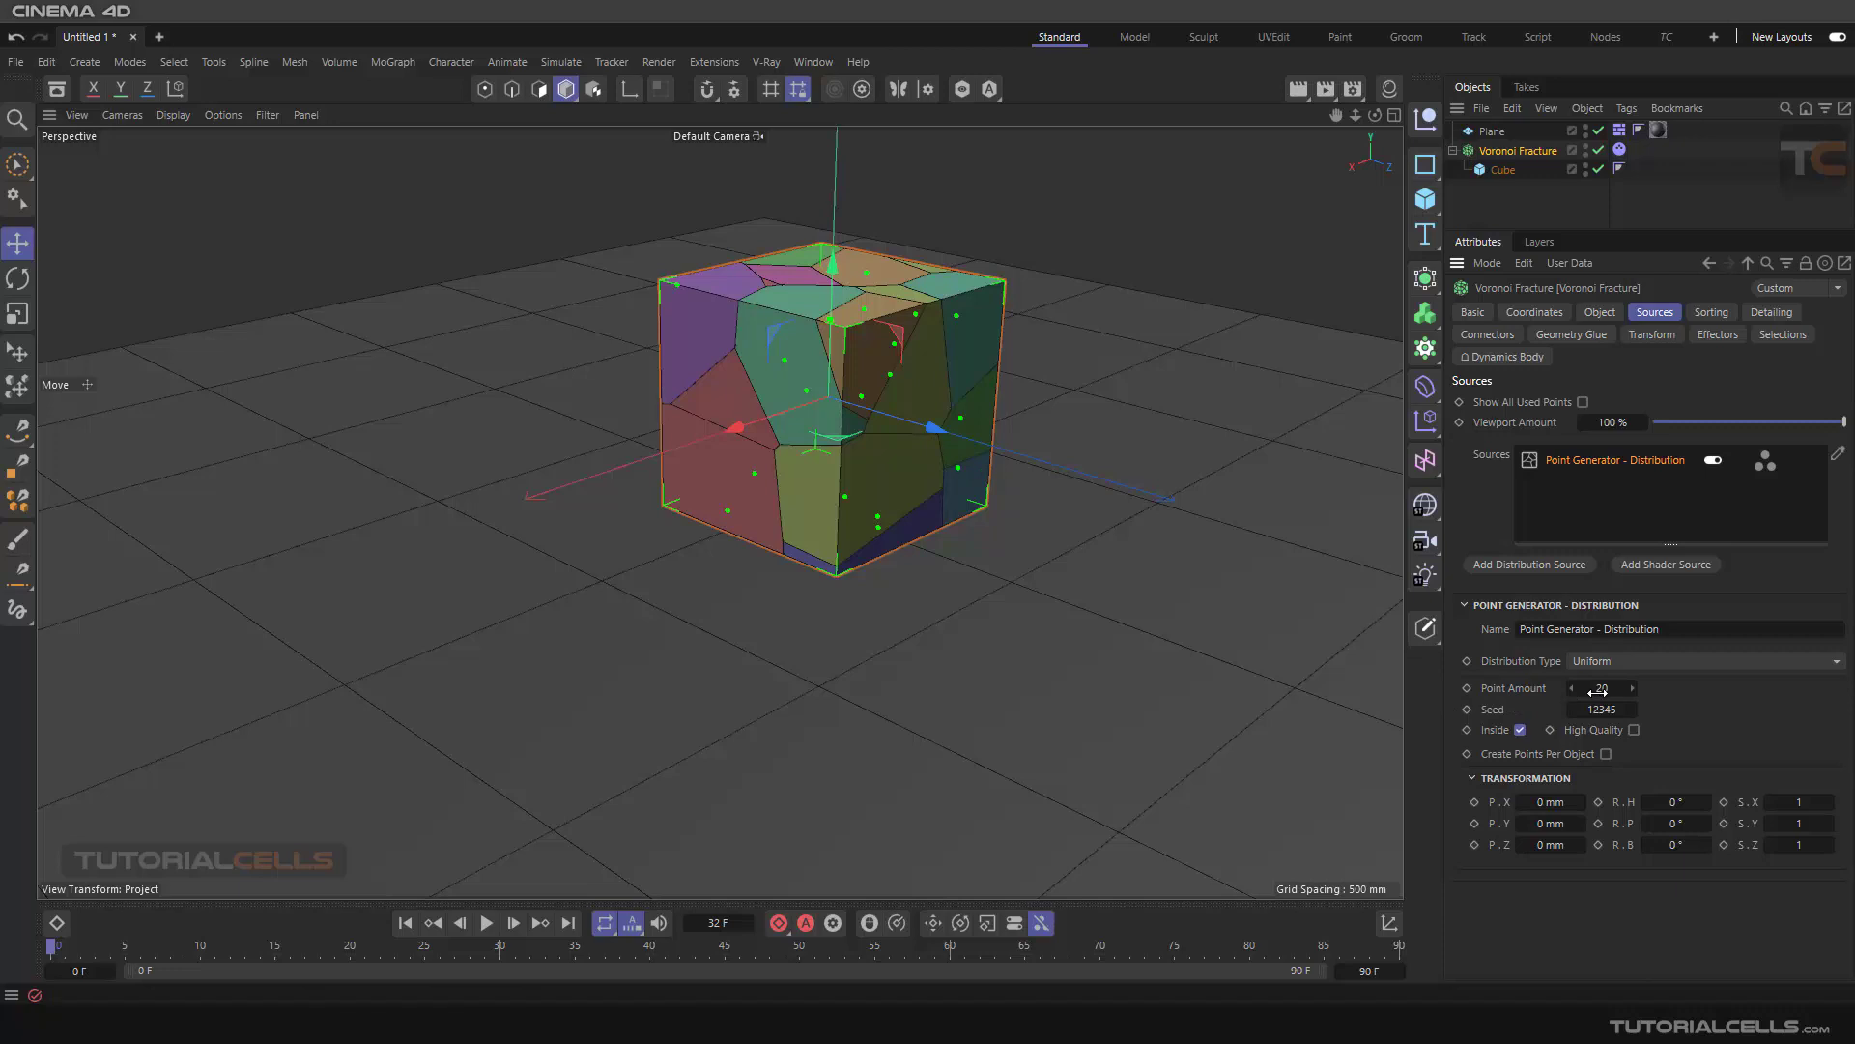
{"action": "left_click_drag", "start_coordinate": [1598, 690], "coordinate": [1665, 690]}
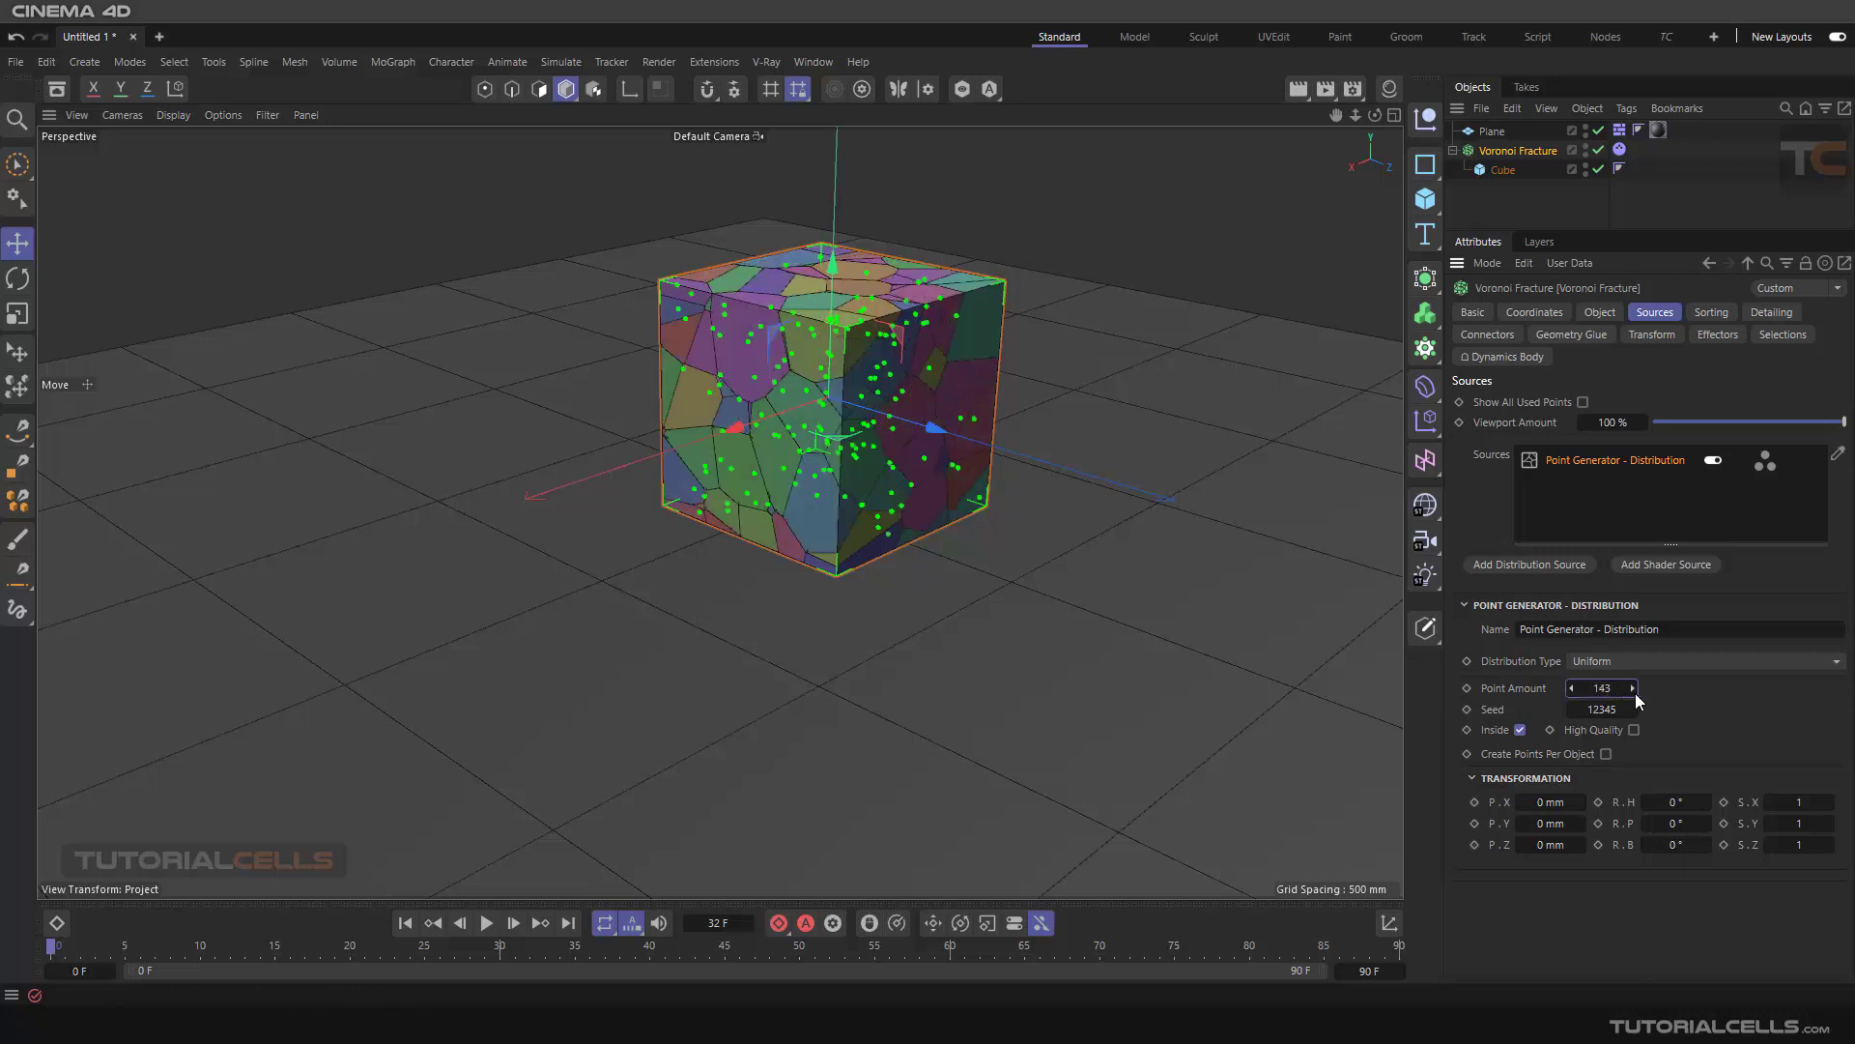
{"action": "key", "text": "ctrl+z"}
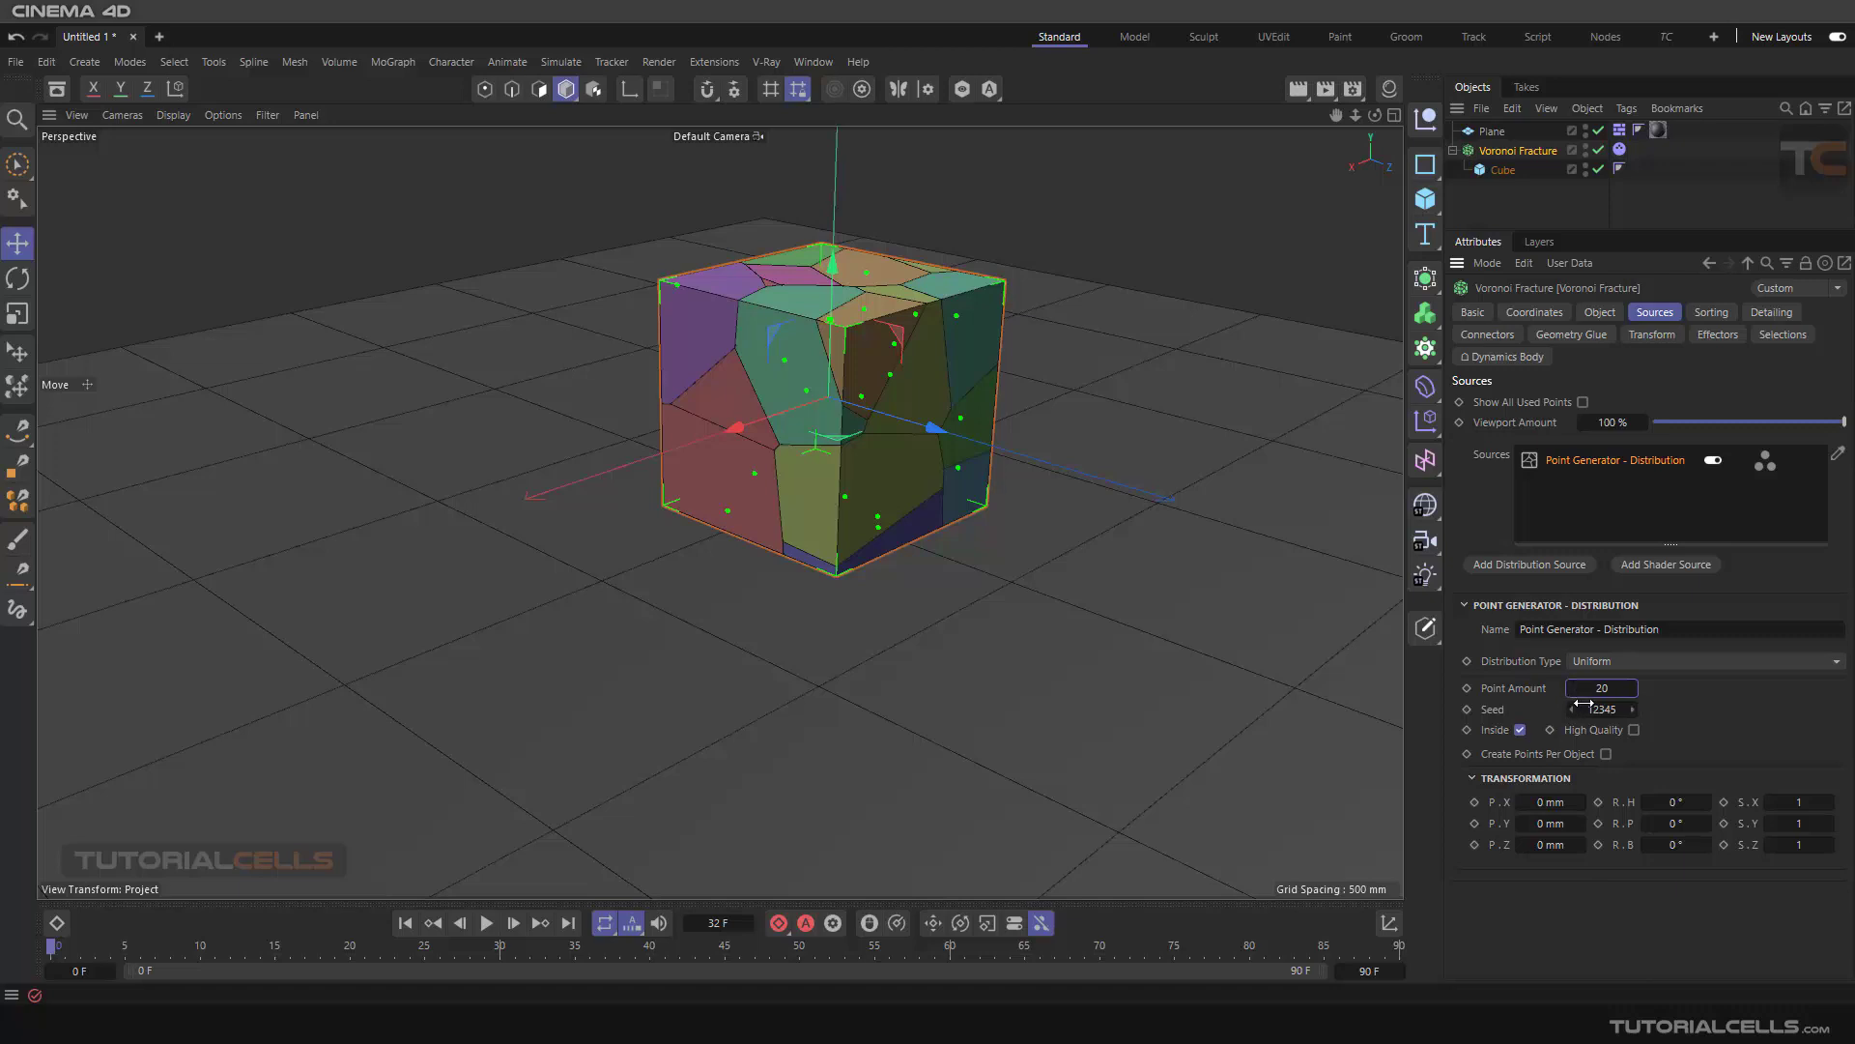
- Set the distribution source's Seed to 12353 and enable High Quality
{"action": "left_click_drag", "start_coordinate": [1581, 709], "coordinate": [1590, 708]}
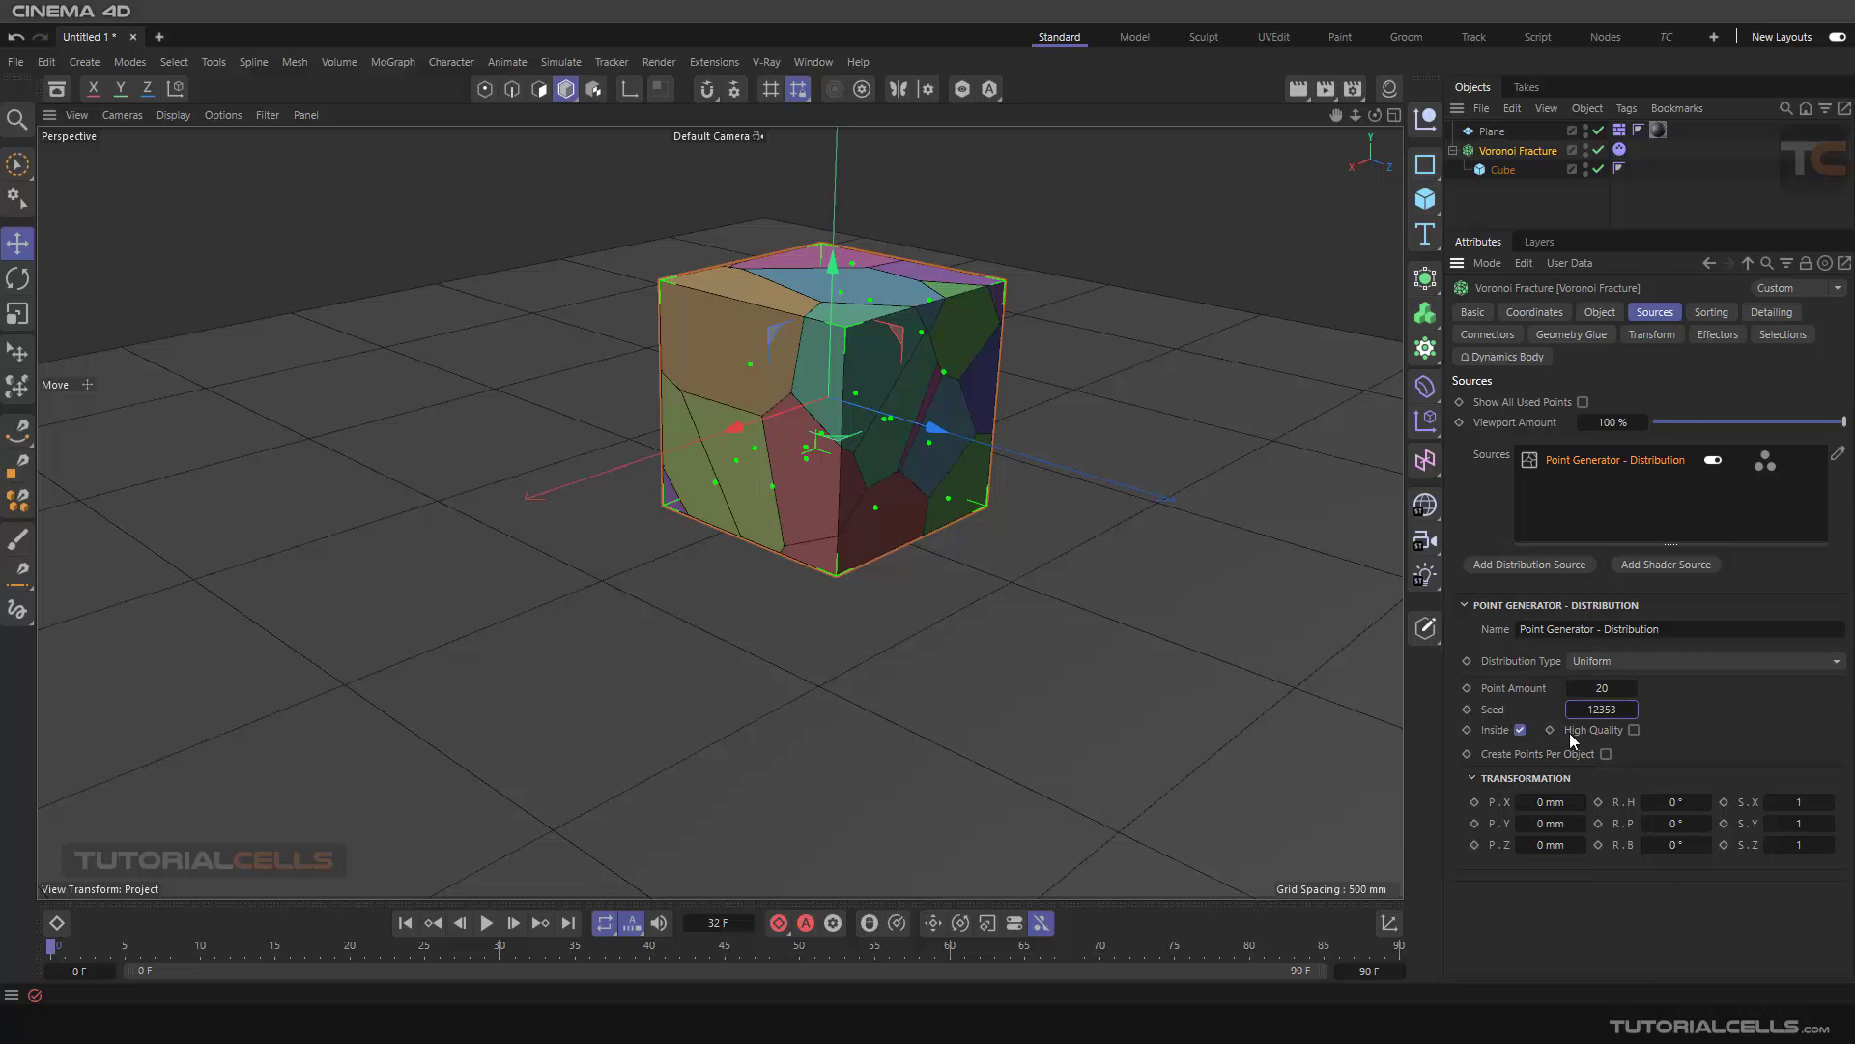
{"action": "left_click", "coordinate": [1634, 731]}
- Try shifting the source points 80 mm in X, reset that offset to 0 and set their R.H rotation to -24°
{"action": "mouse_move", "coordinate": [1534, 802]}
{"action": "left_mouse_down"}
{"action": "mouse_move", "coordinate": [1494, 802]}
{"action": "mouse_move", "coordinate": [1543, 802]}
{"action": "mouse_move", "coordinate": [1531, 823]}
{"action": "left_mouse_up"}
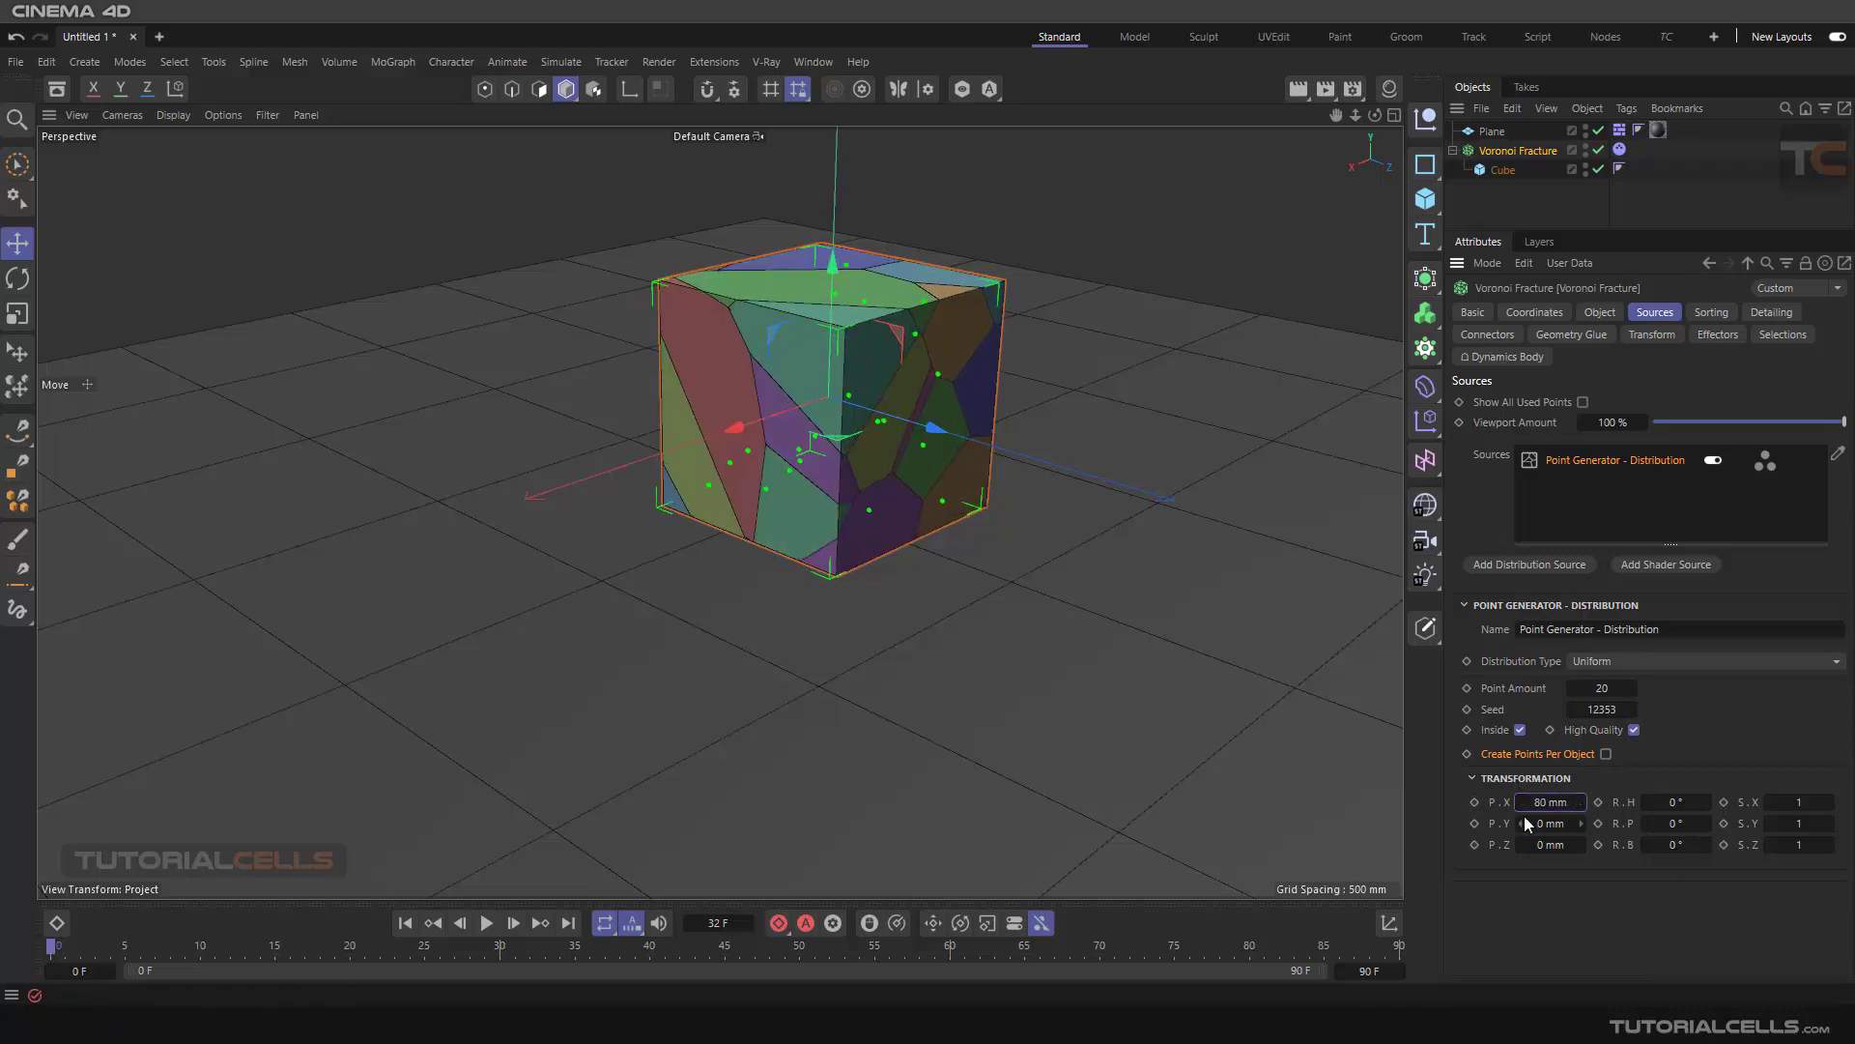
{"action": "right_click", "coordinate": [1581, 802]}
{"action": "left_click_drag", "start_coordinate": [1682, 802], "coordinate": [1654, 802]}
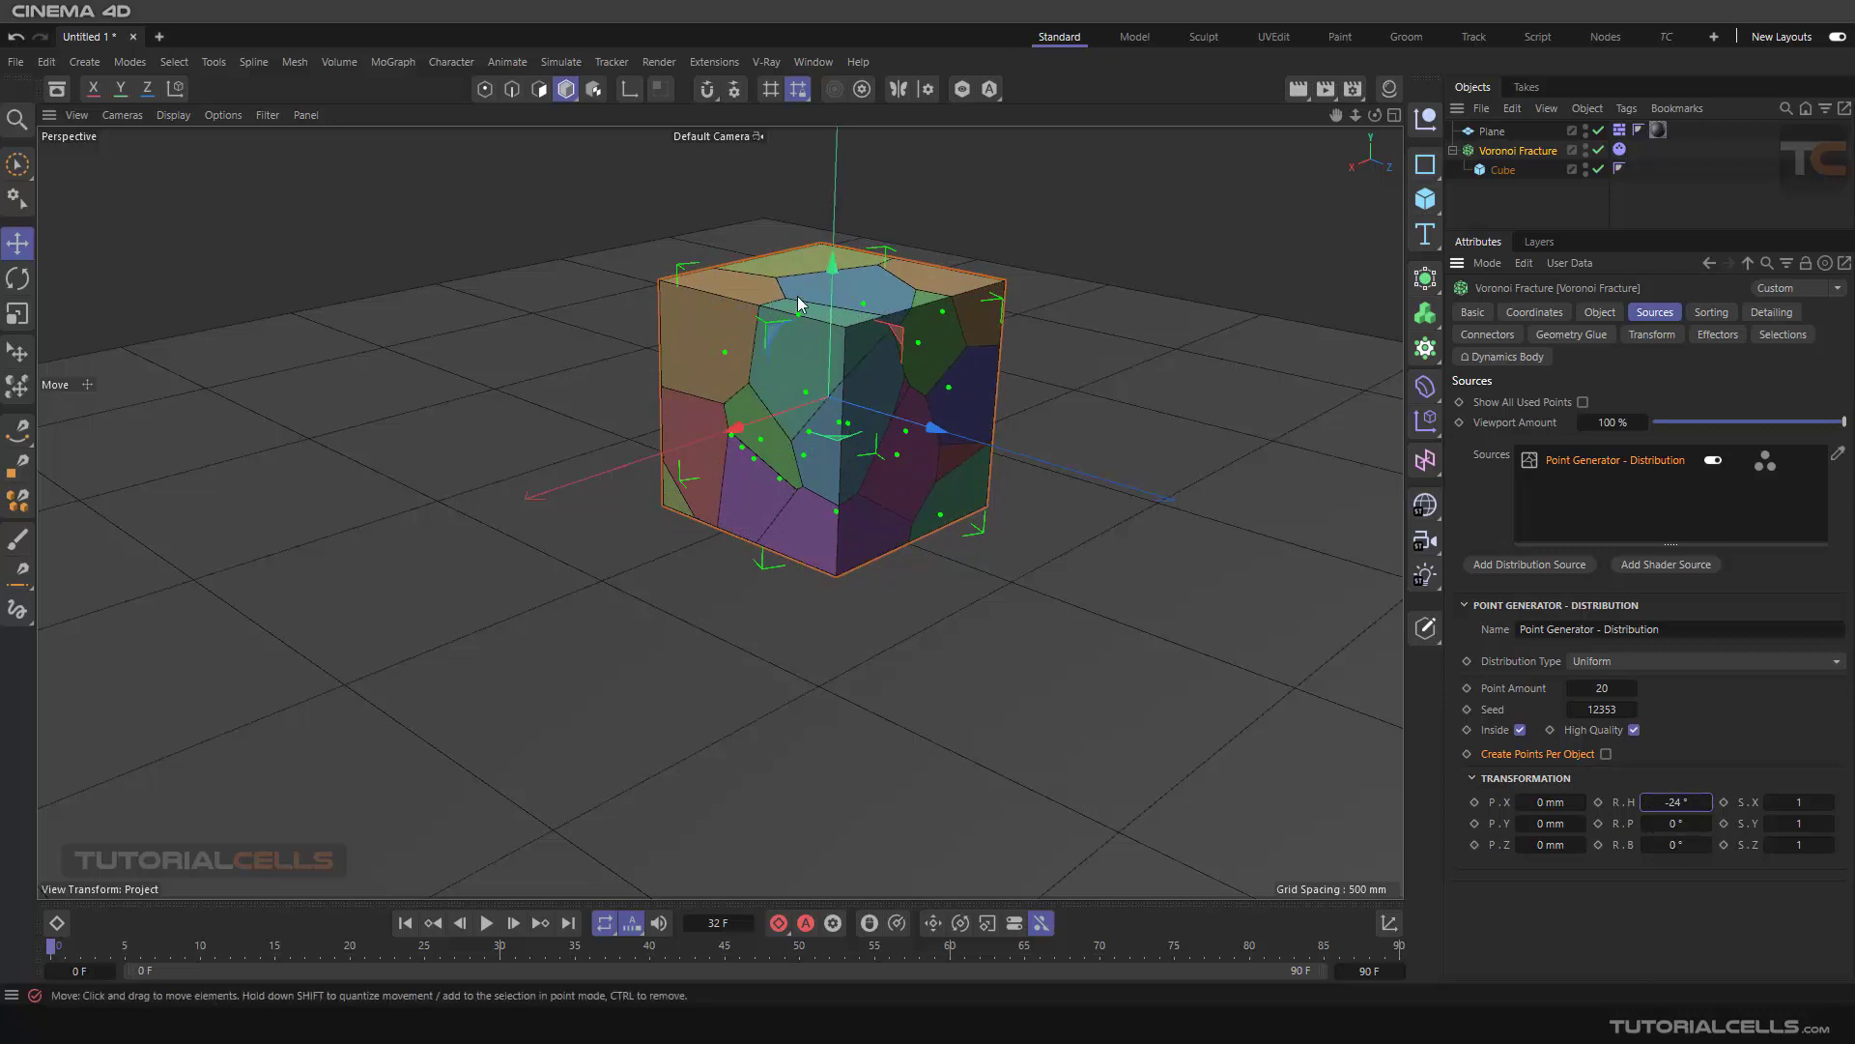
- Reset the distribution source's R.H rotation to 0°, try an S.X scale of 1.1 and restore it to 1
{"action": "right_click", "coordinate": [1707, 803]}
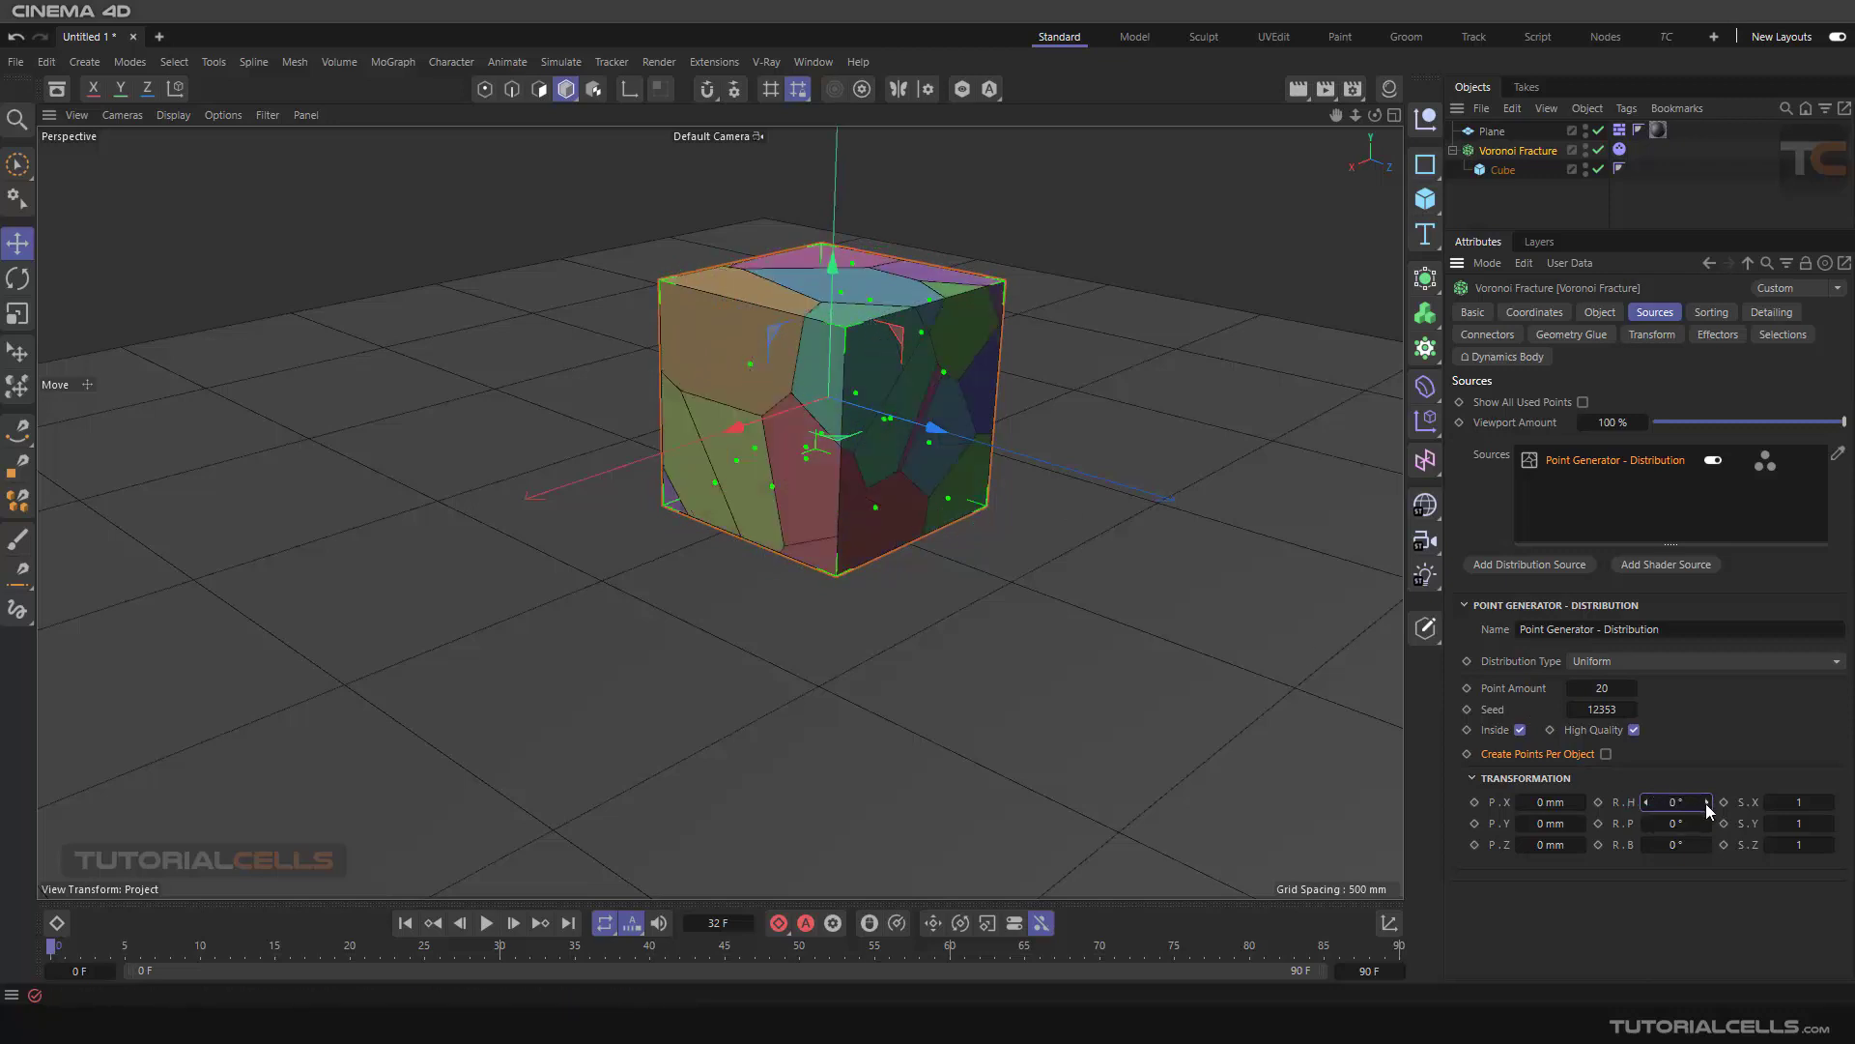
{"action": "left_click_drag", "start_coordinate": [1790, 803], "coordinate": [1791, 803]}
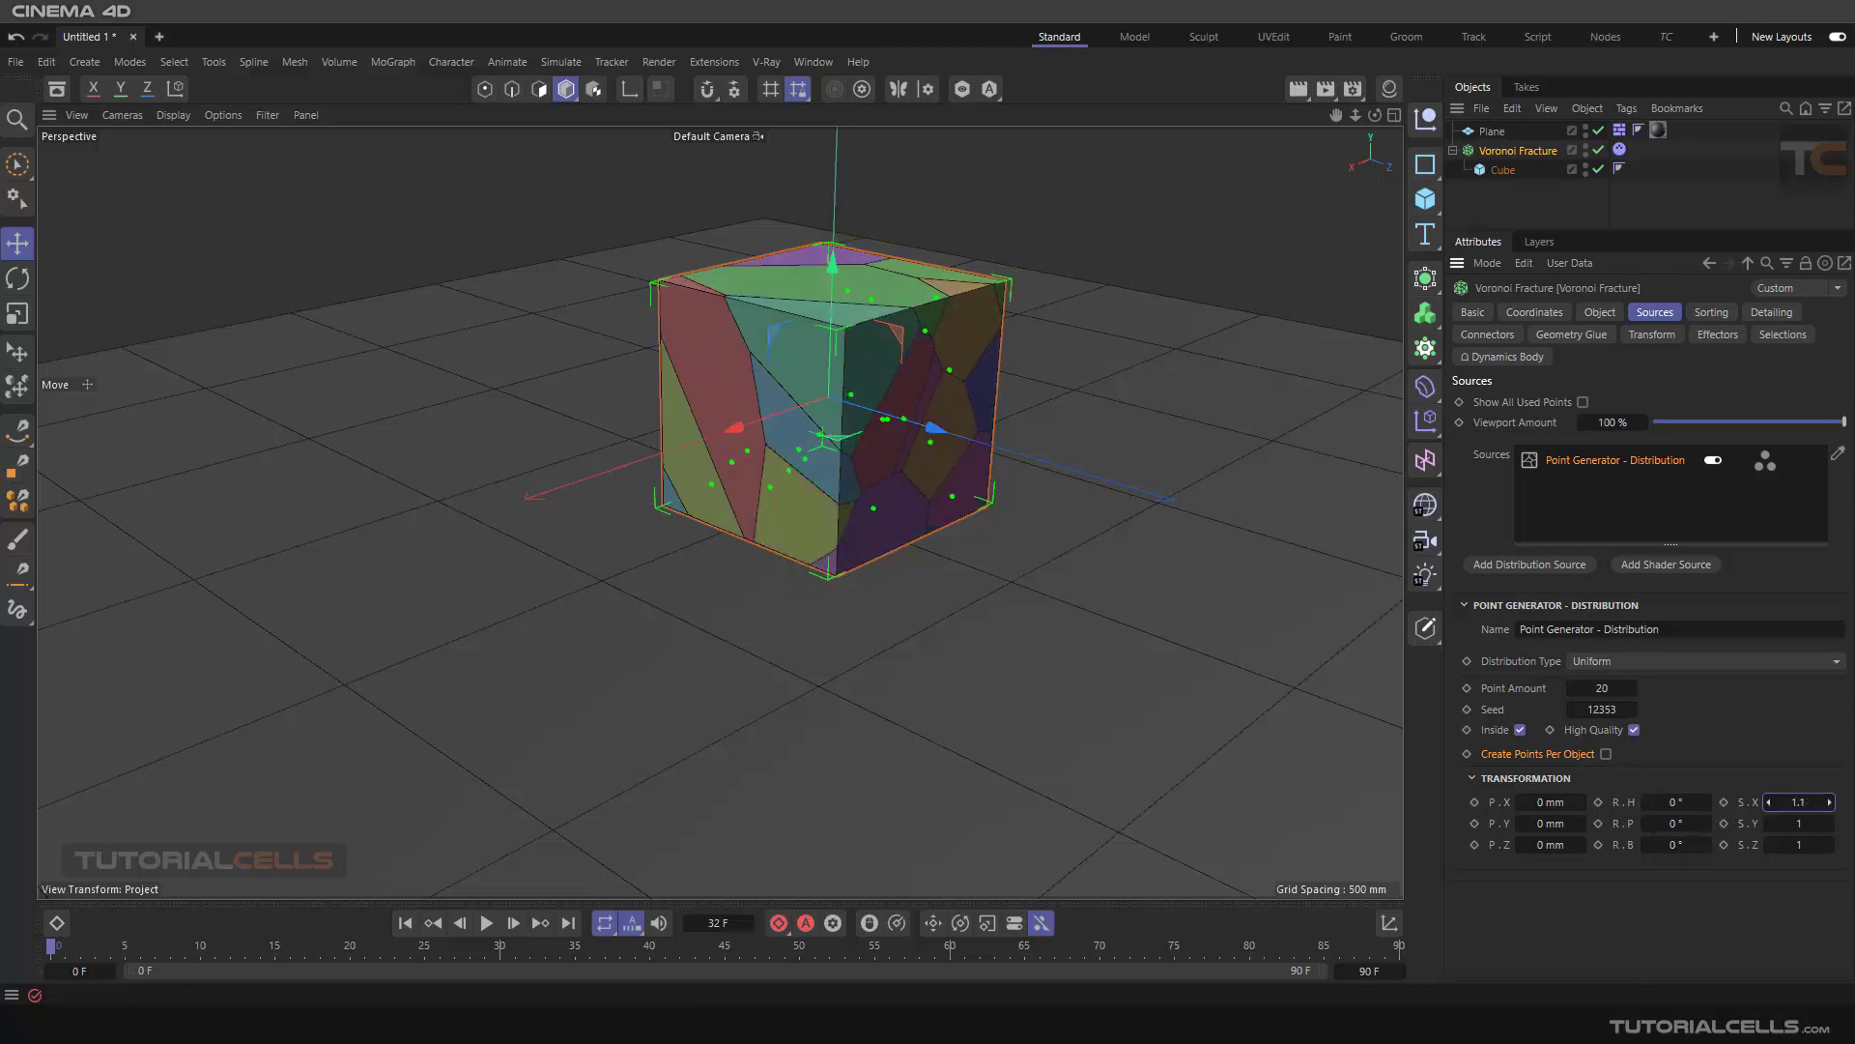
{"action": "right_click", "coordinate": [1828, 803]}
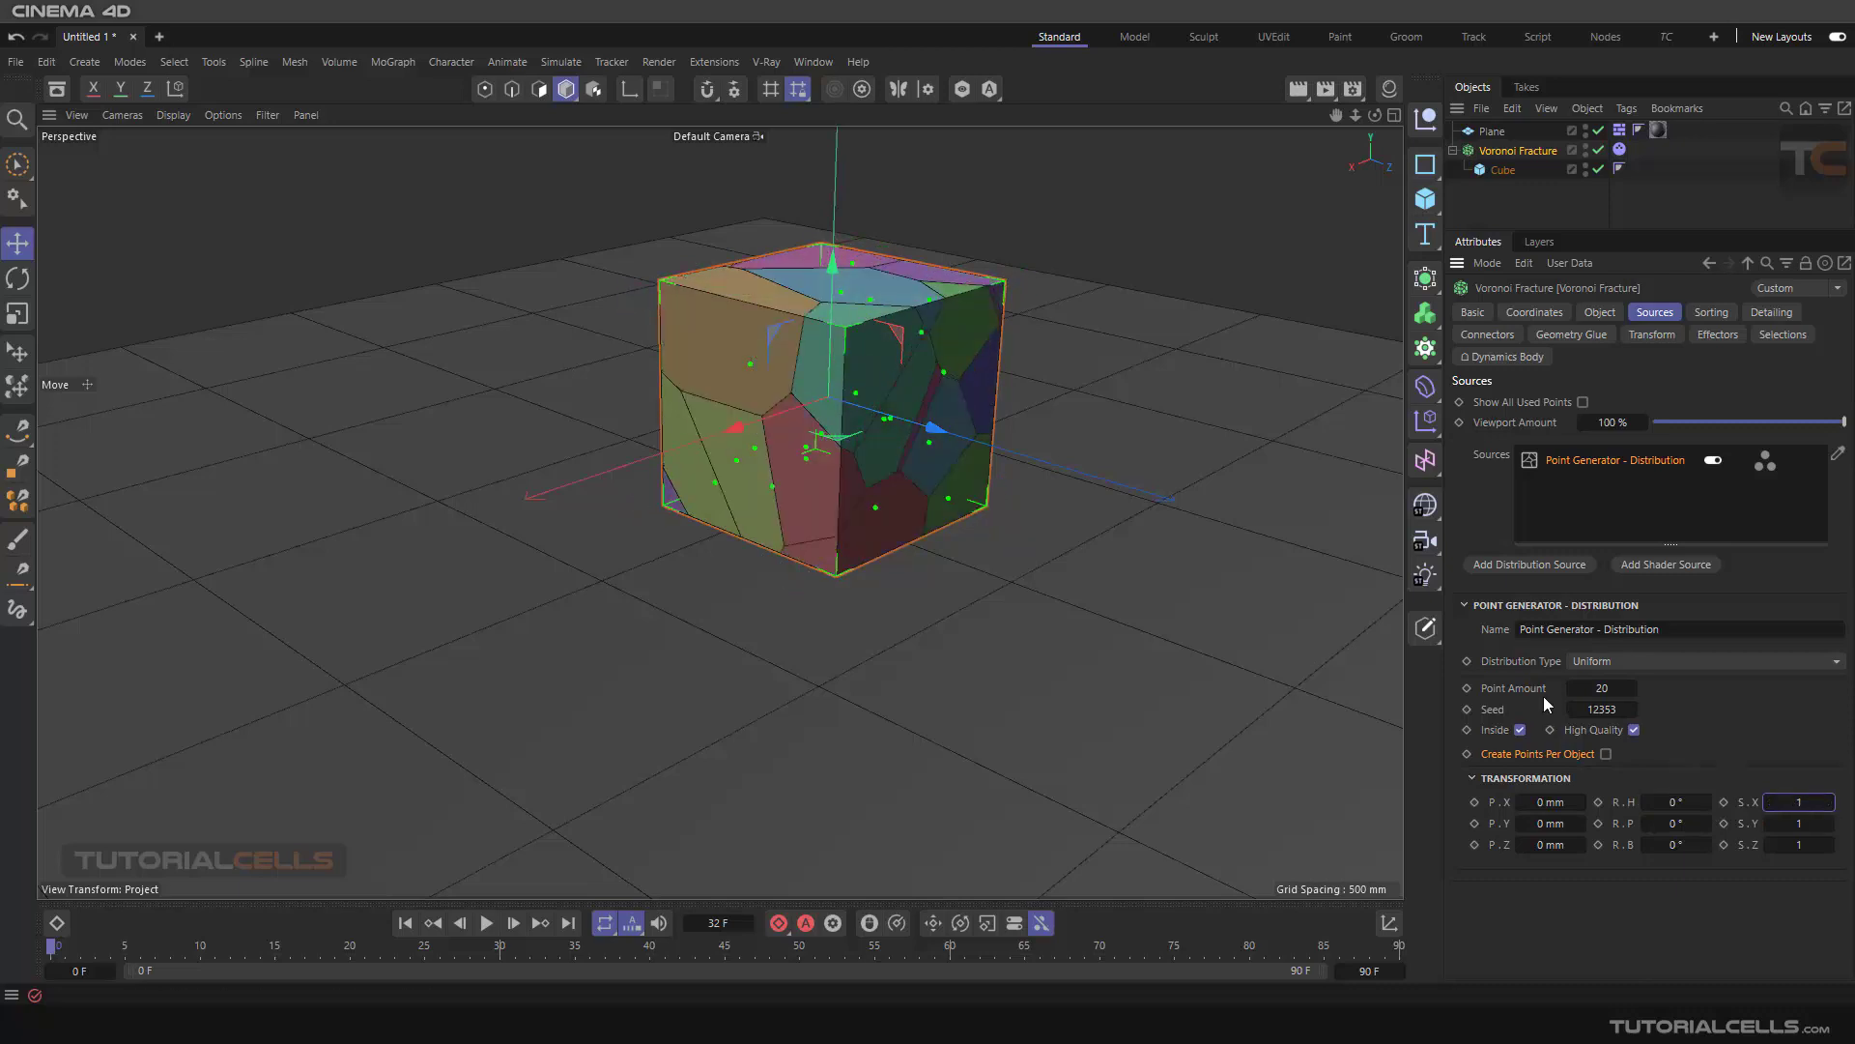
- Delete the distribution source from the Voronoi Fracture, add a shader source and show its settings
{"action": "left_click", "coordinate": [1585, 466]}
{"action": "key", "text": "Delete"}
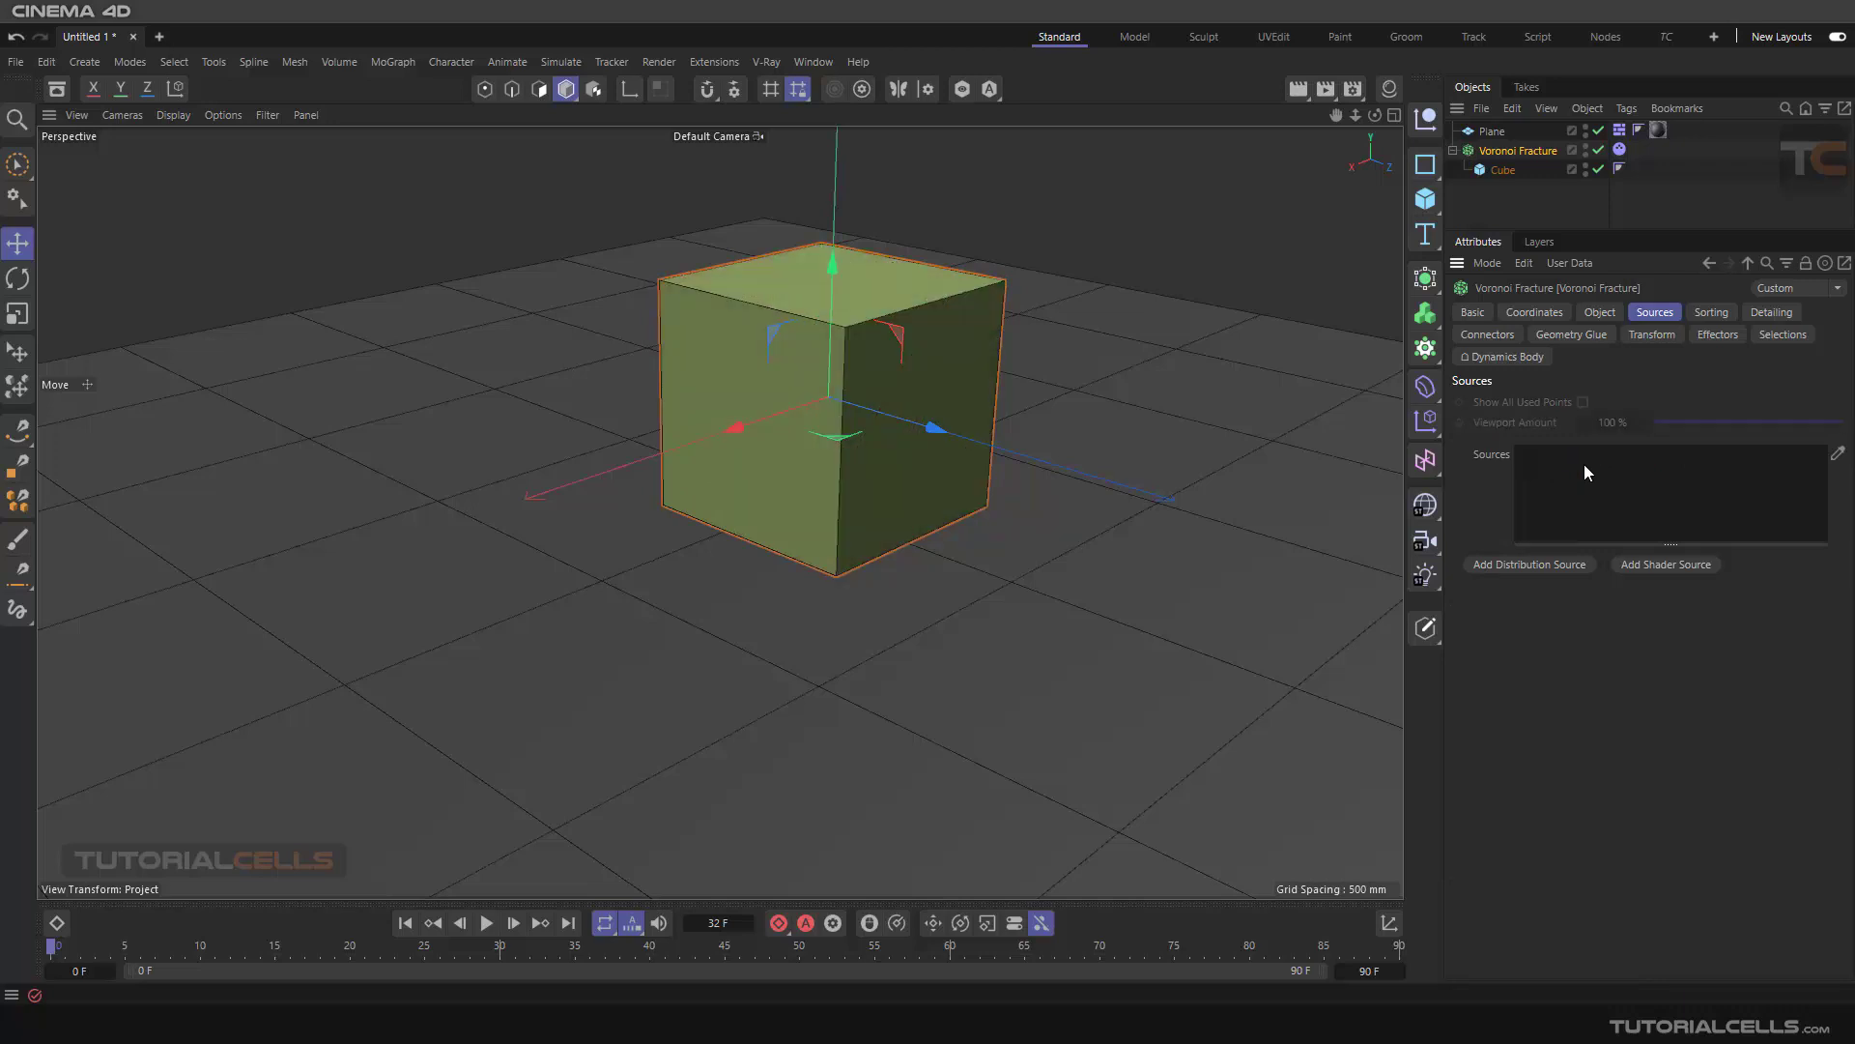
{"action": "left_click", "coordinate": [1639, 566]}
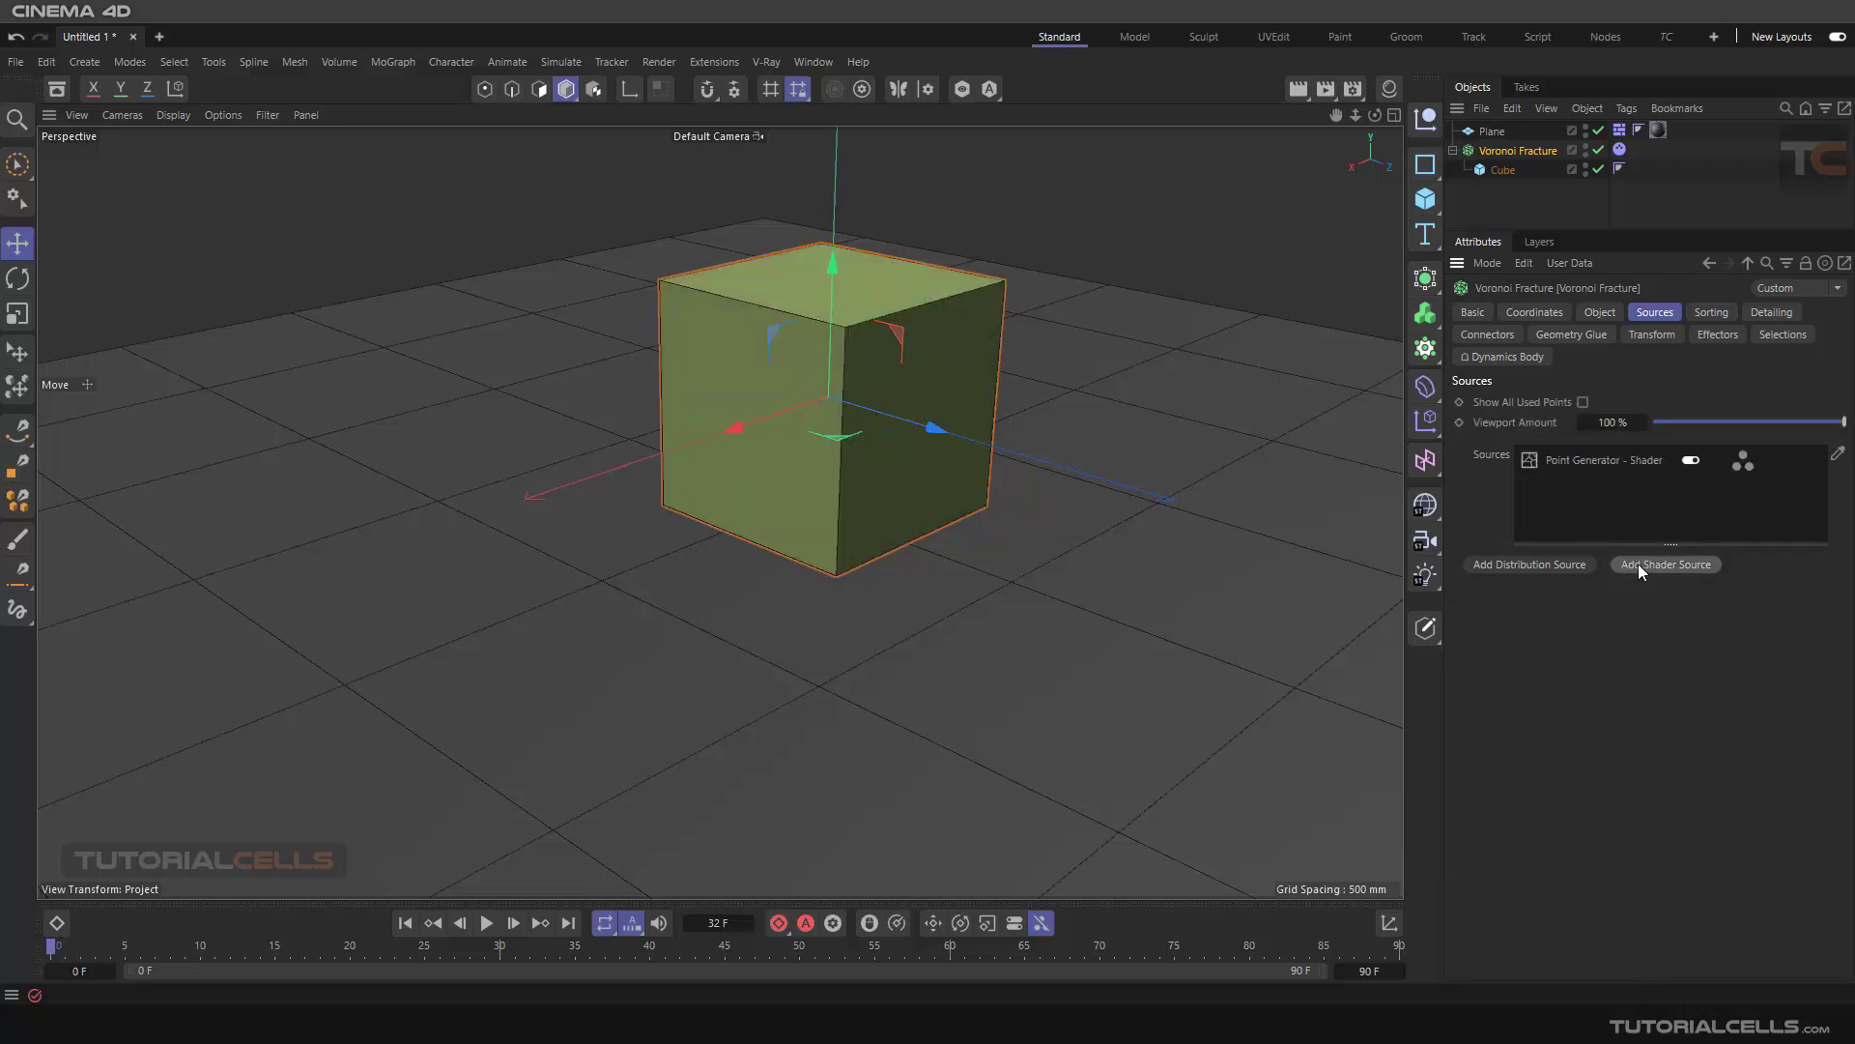
{"action": "left_click", "coordinate": [1598, 462]}
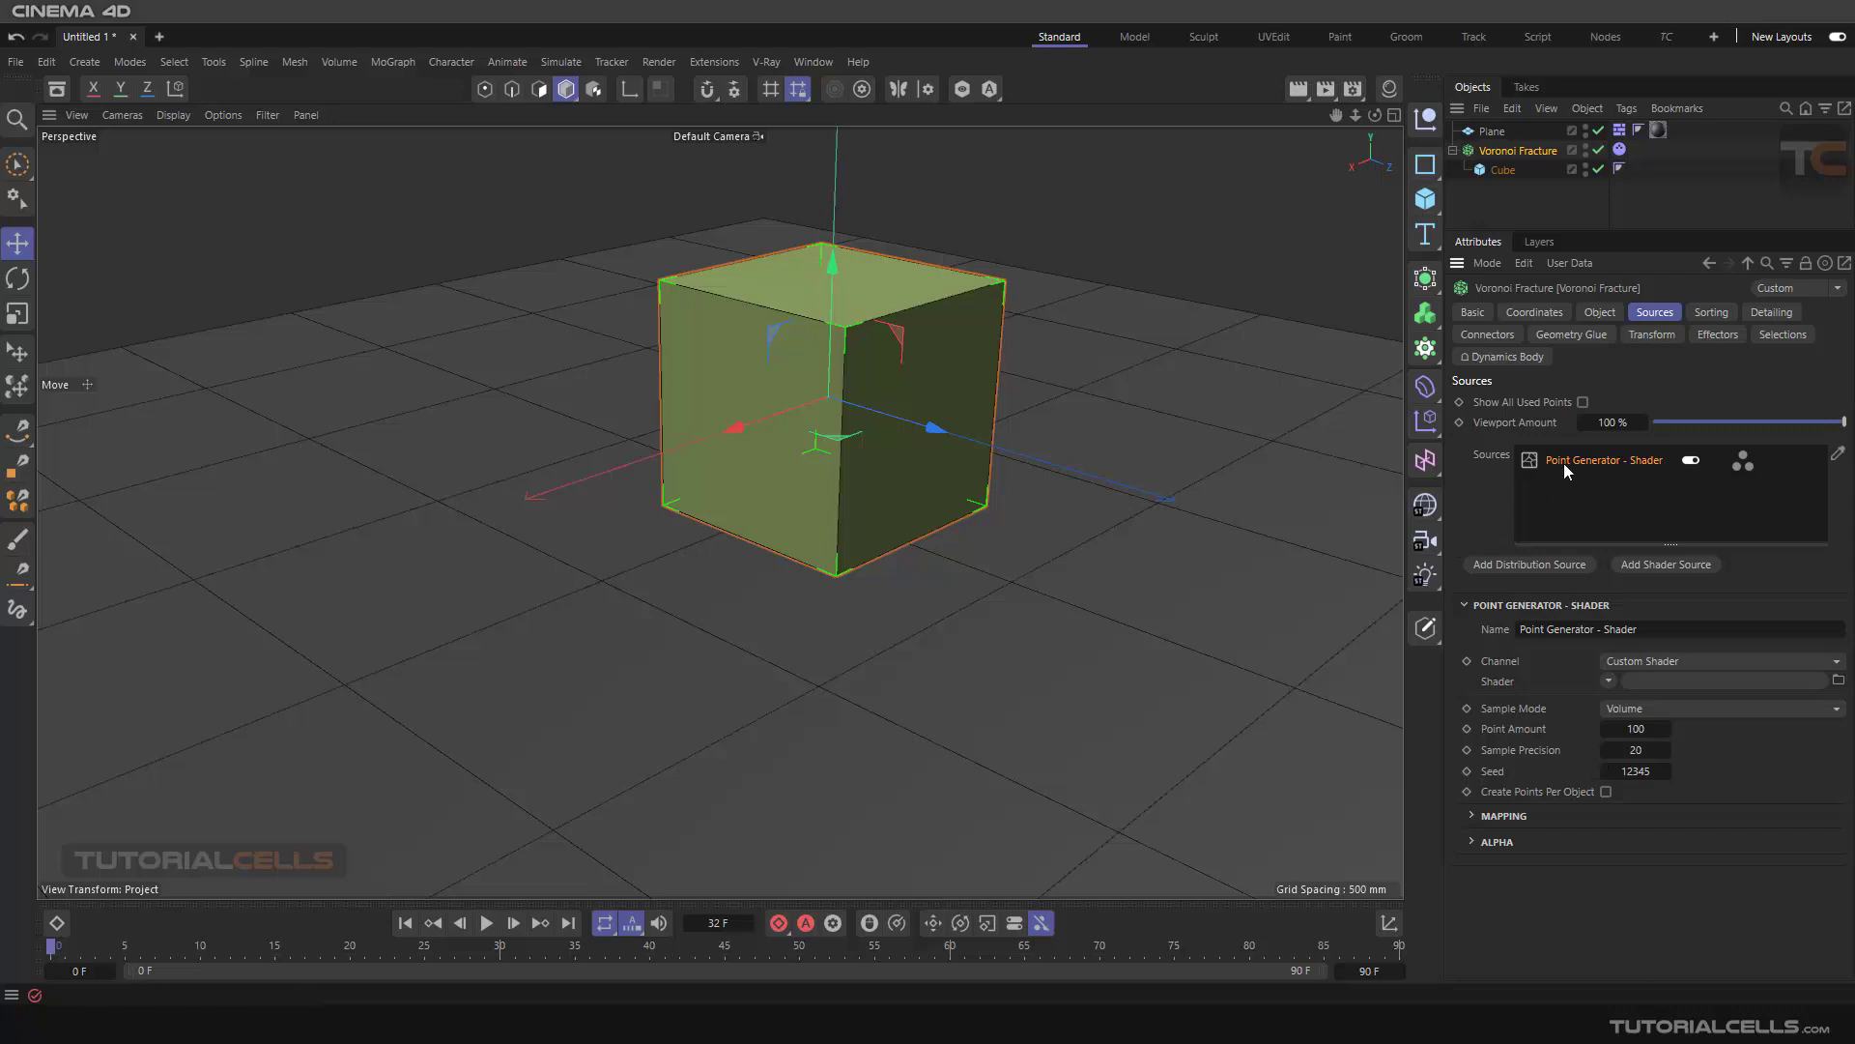
- Replace the shader source with a new distribution source and toggle its controls in the Sources list
{"action": "key", "text": "Delete"}
{"action": "left_click", "coordinate": [1547, 563]}
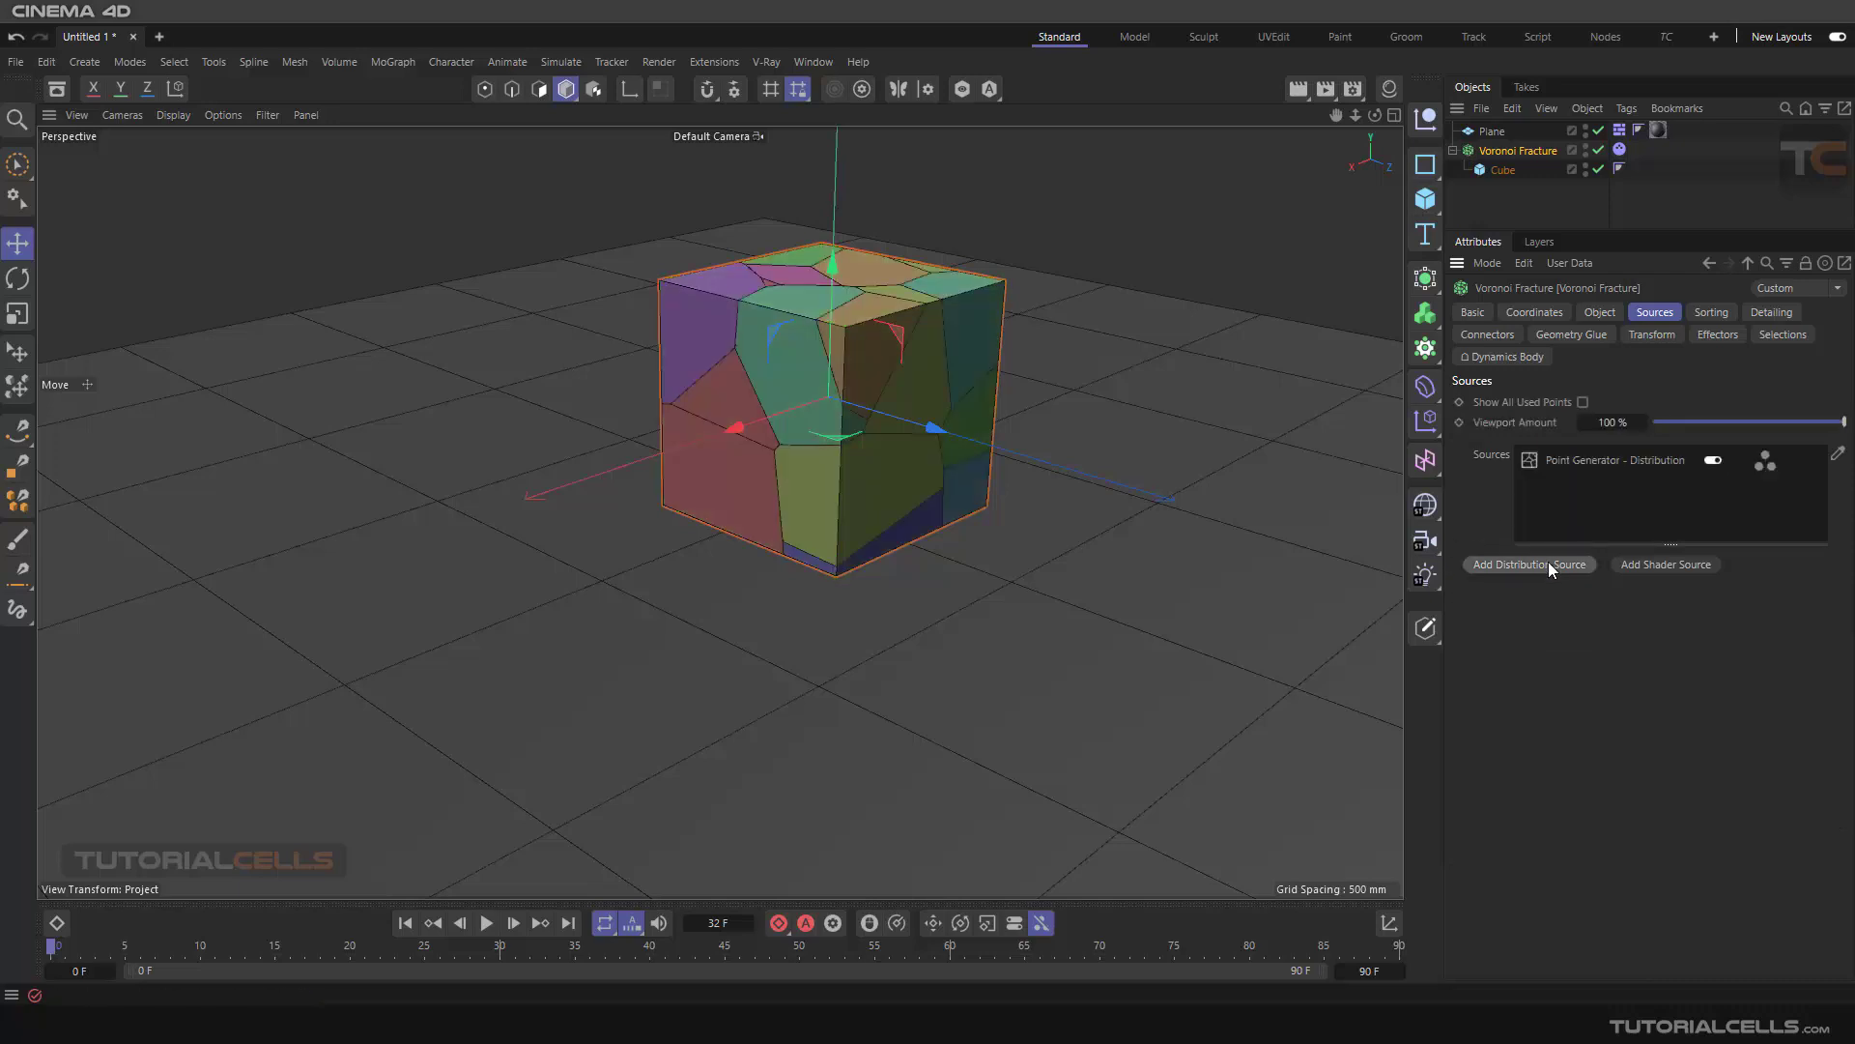
{"action": "left_click", "coordinate": [1706, 461]}
{"action": "left_click", "coordinate": [1706, 461]}
- Show the distribution source's points again, disable that source, and add a shader source selected for editing
{"action": "left_click", "coordinate": [1618, 462]}
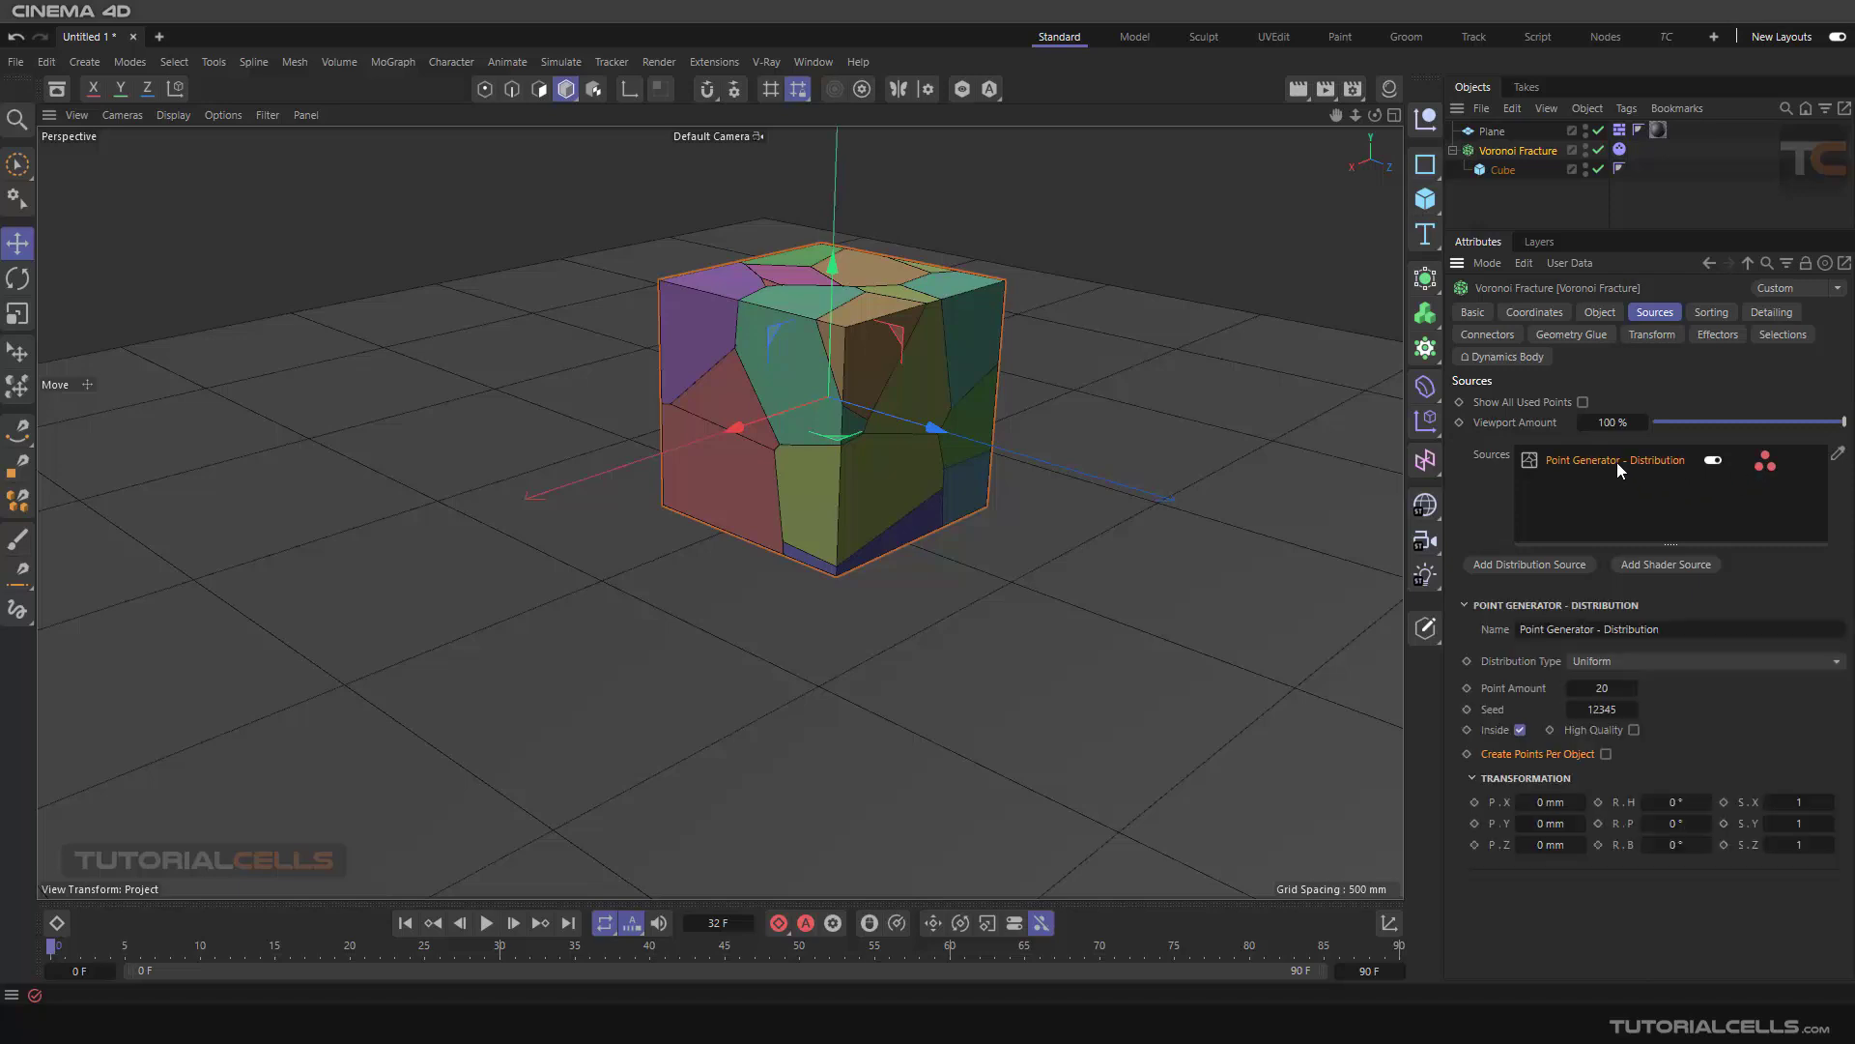
{"action": "left_click", "coordinate": [1765, 463]}
{"action": "left_click", "coordinate": [1712, 462]}
{"action": "left_click", "coordinate": [1633, 566]}
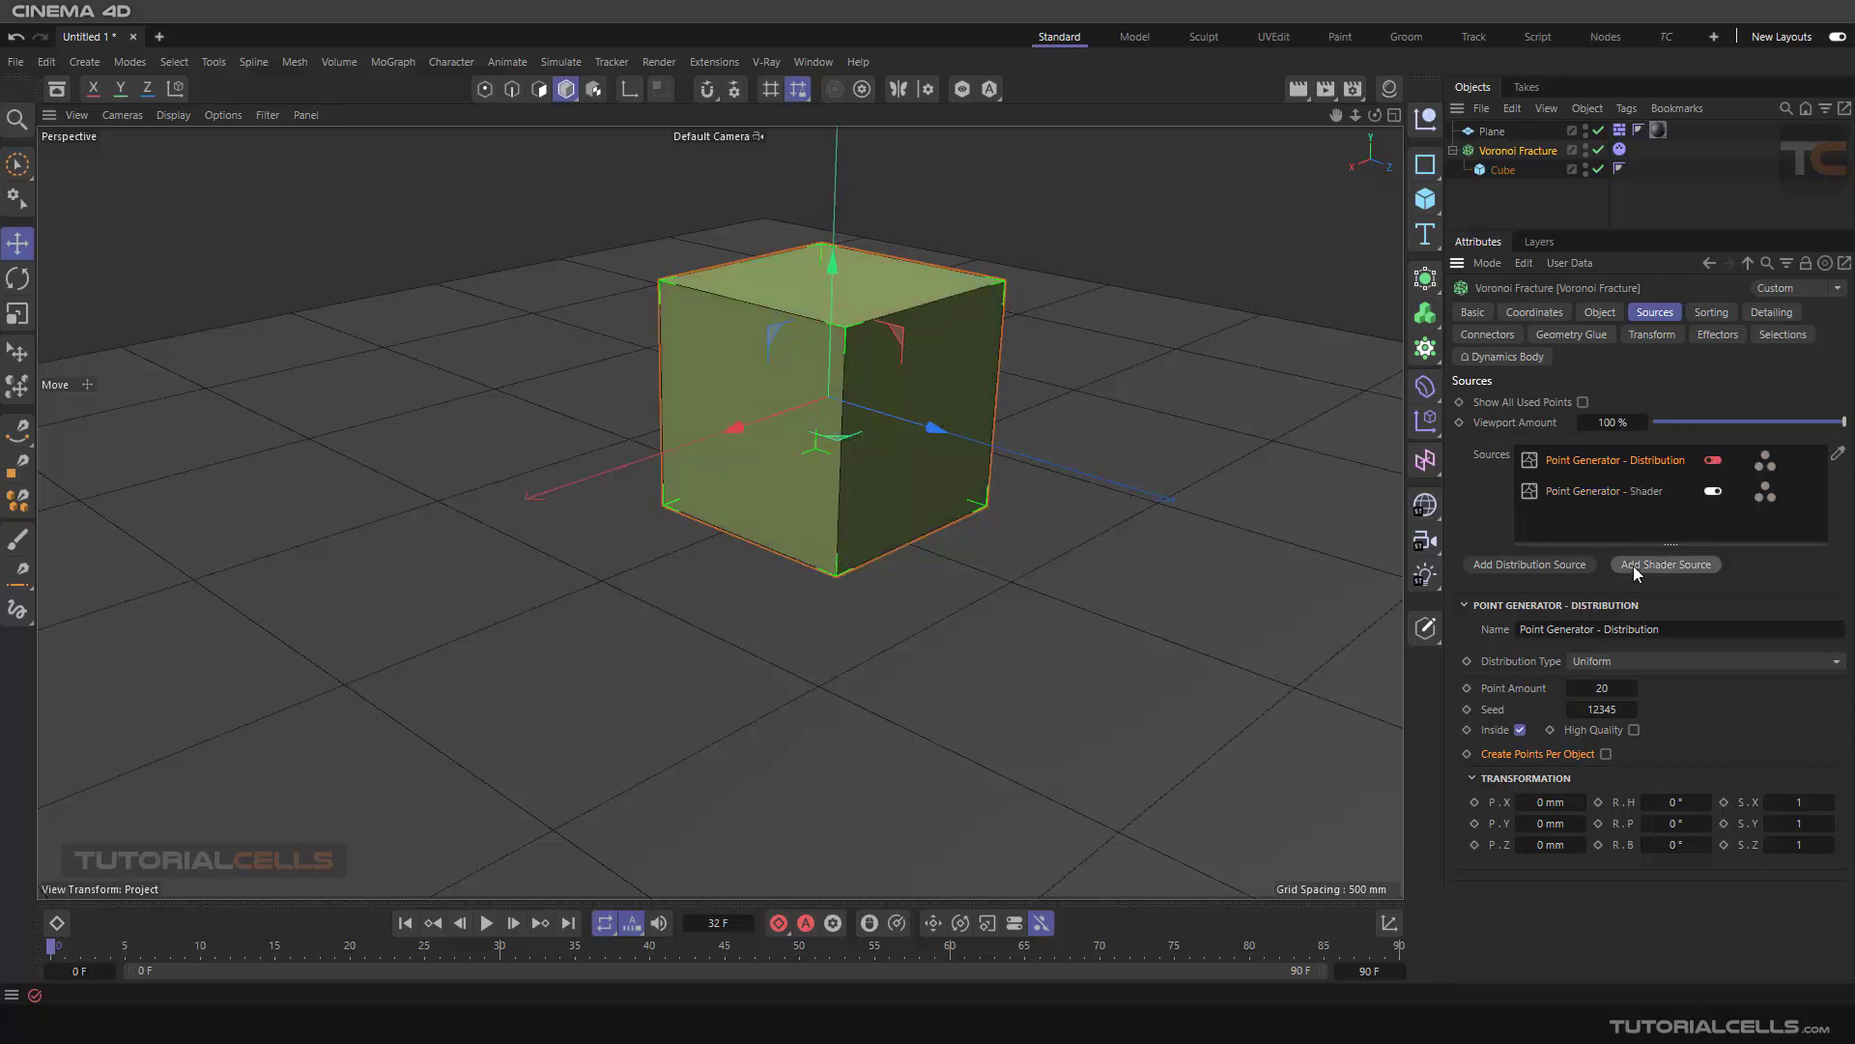
{"action": "left_click", "coordinate": [1584, 494]}
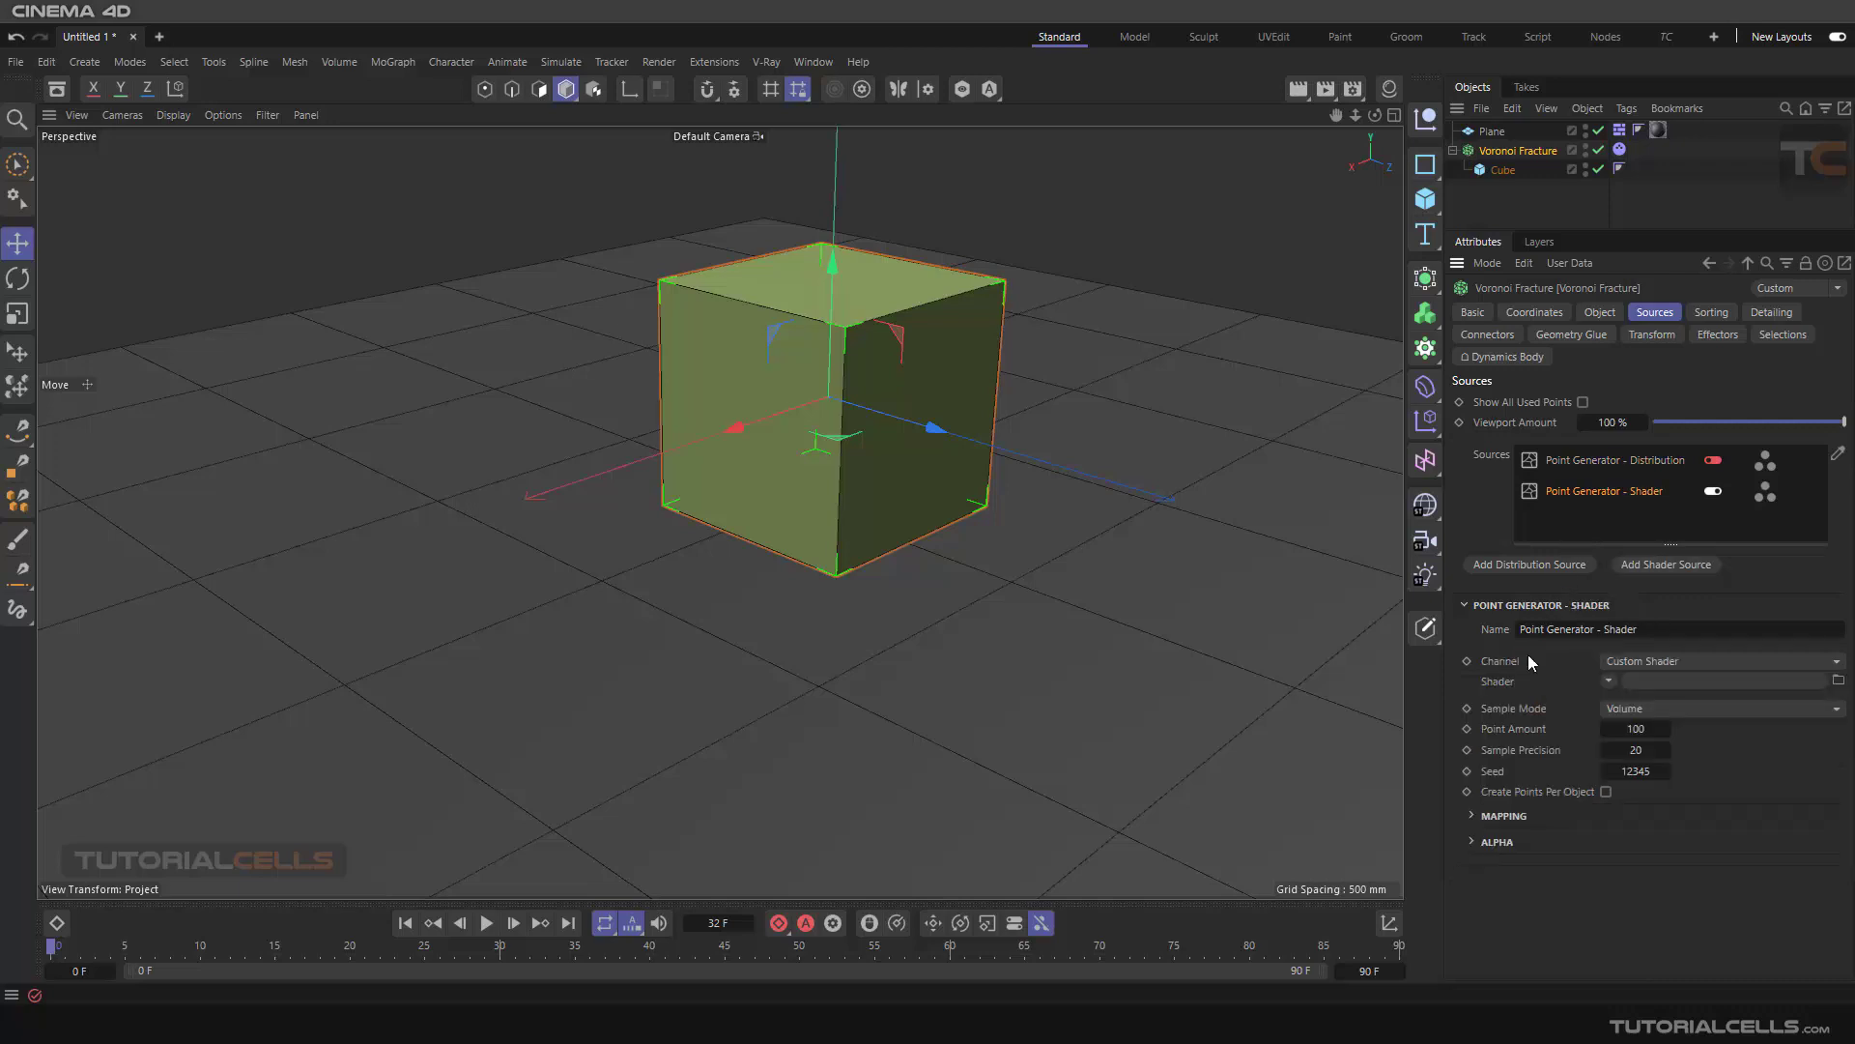
- Keep the shader source's channel on Custom Shader, assign a Gradient to it, and hide the source's points in the viewport
{"action": "left_click", "coordinate": [1707, 665]}
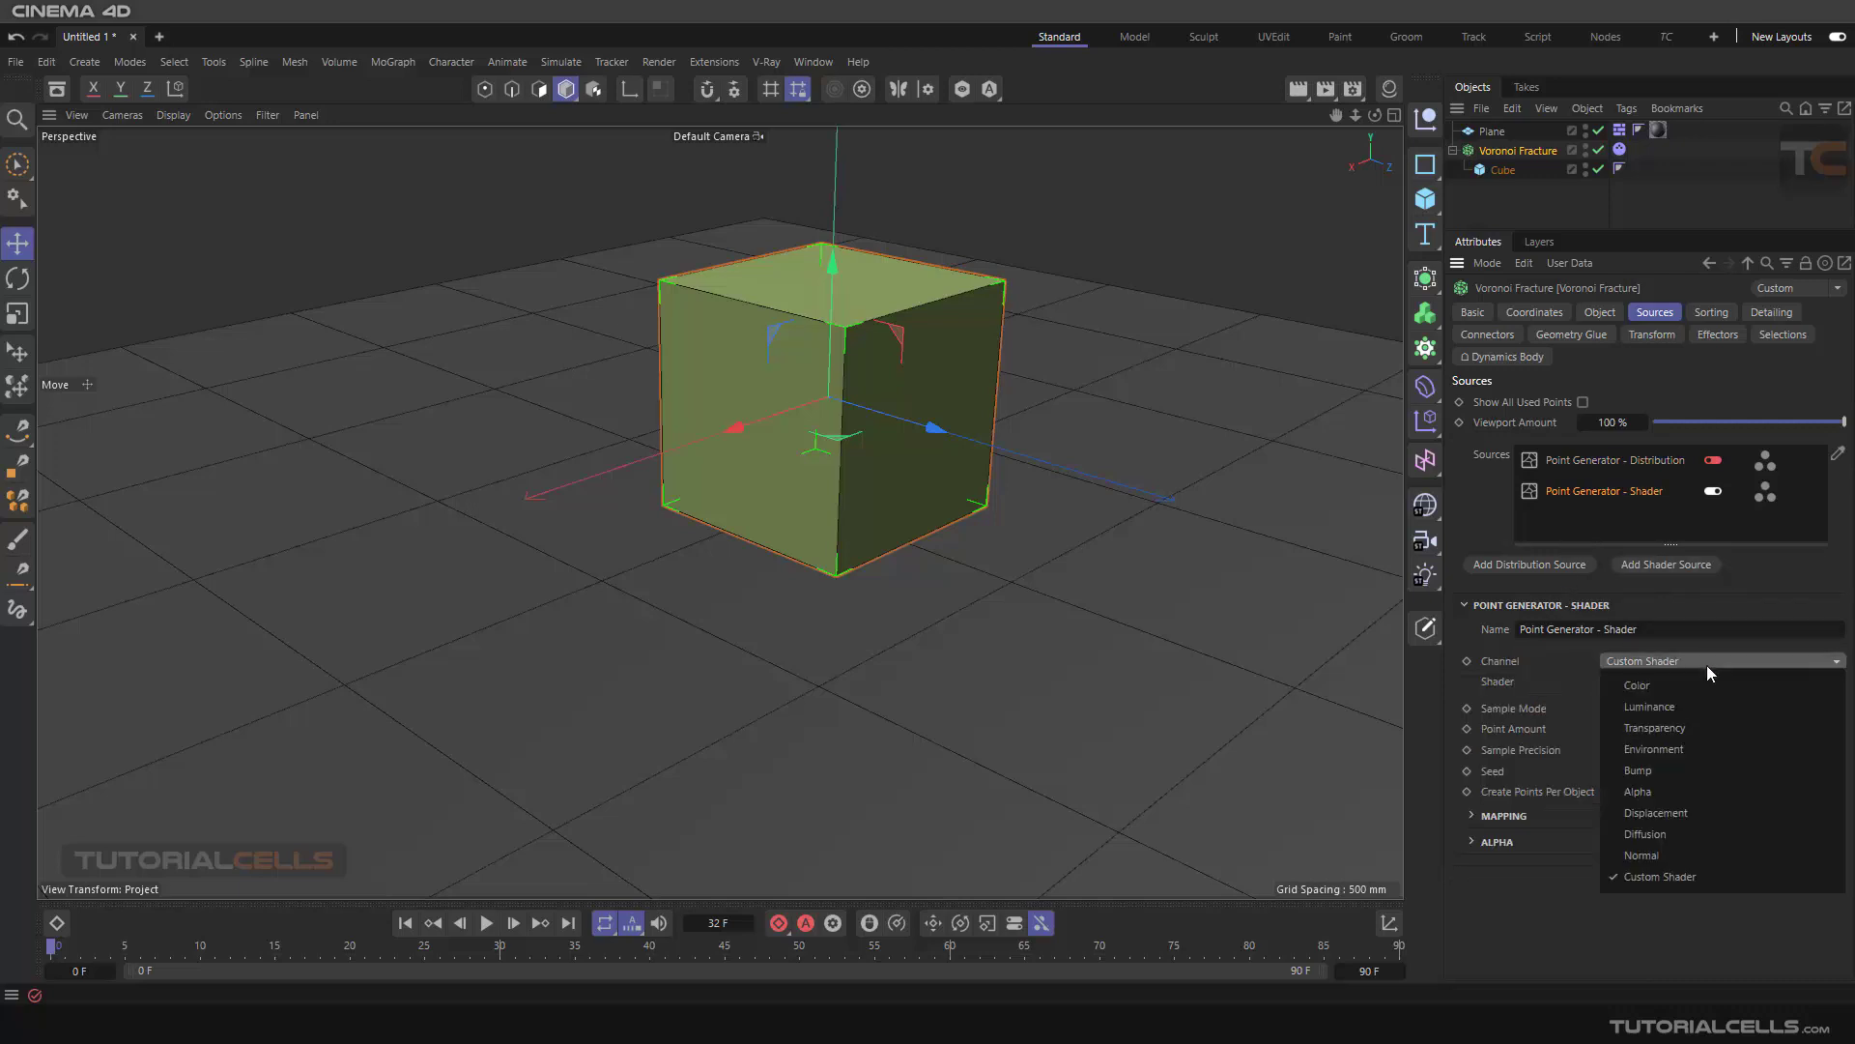
{"action": "left_click", "coordinate": [1589, 683]}
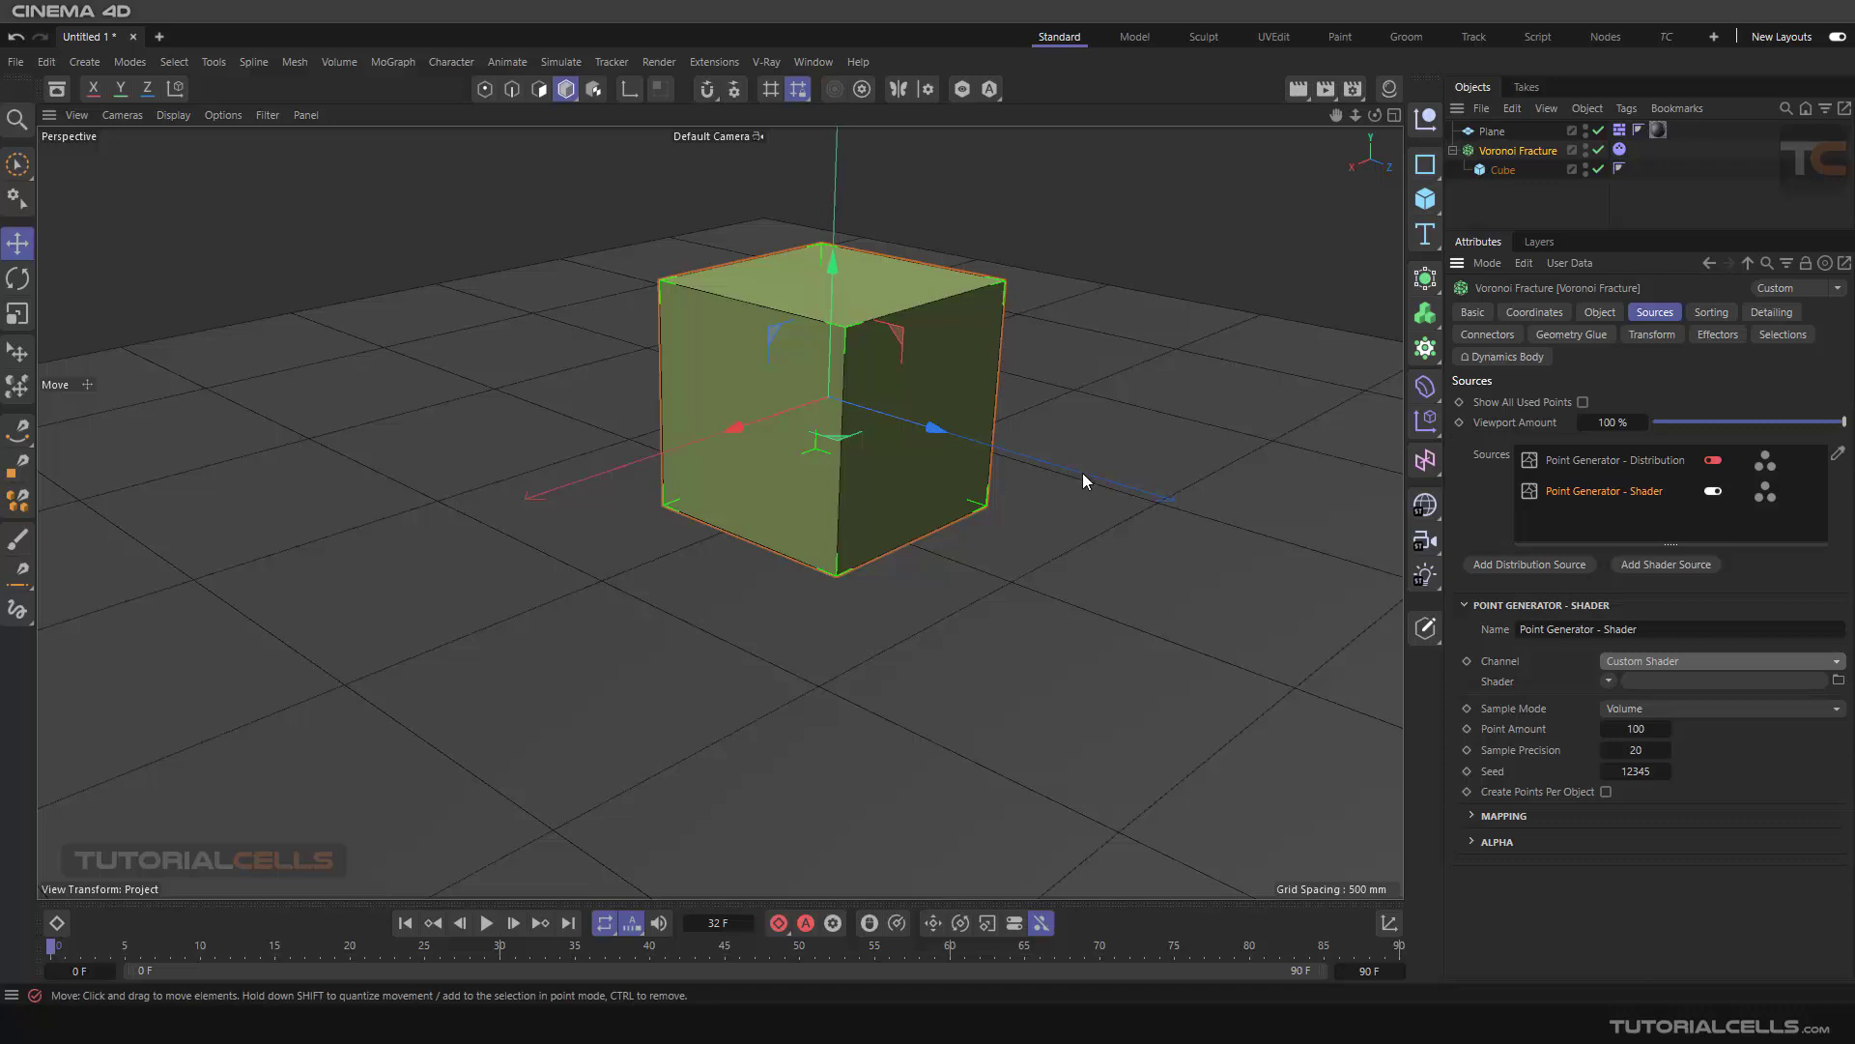
{"action": "left_click", "coordinate": [1608, 682]}
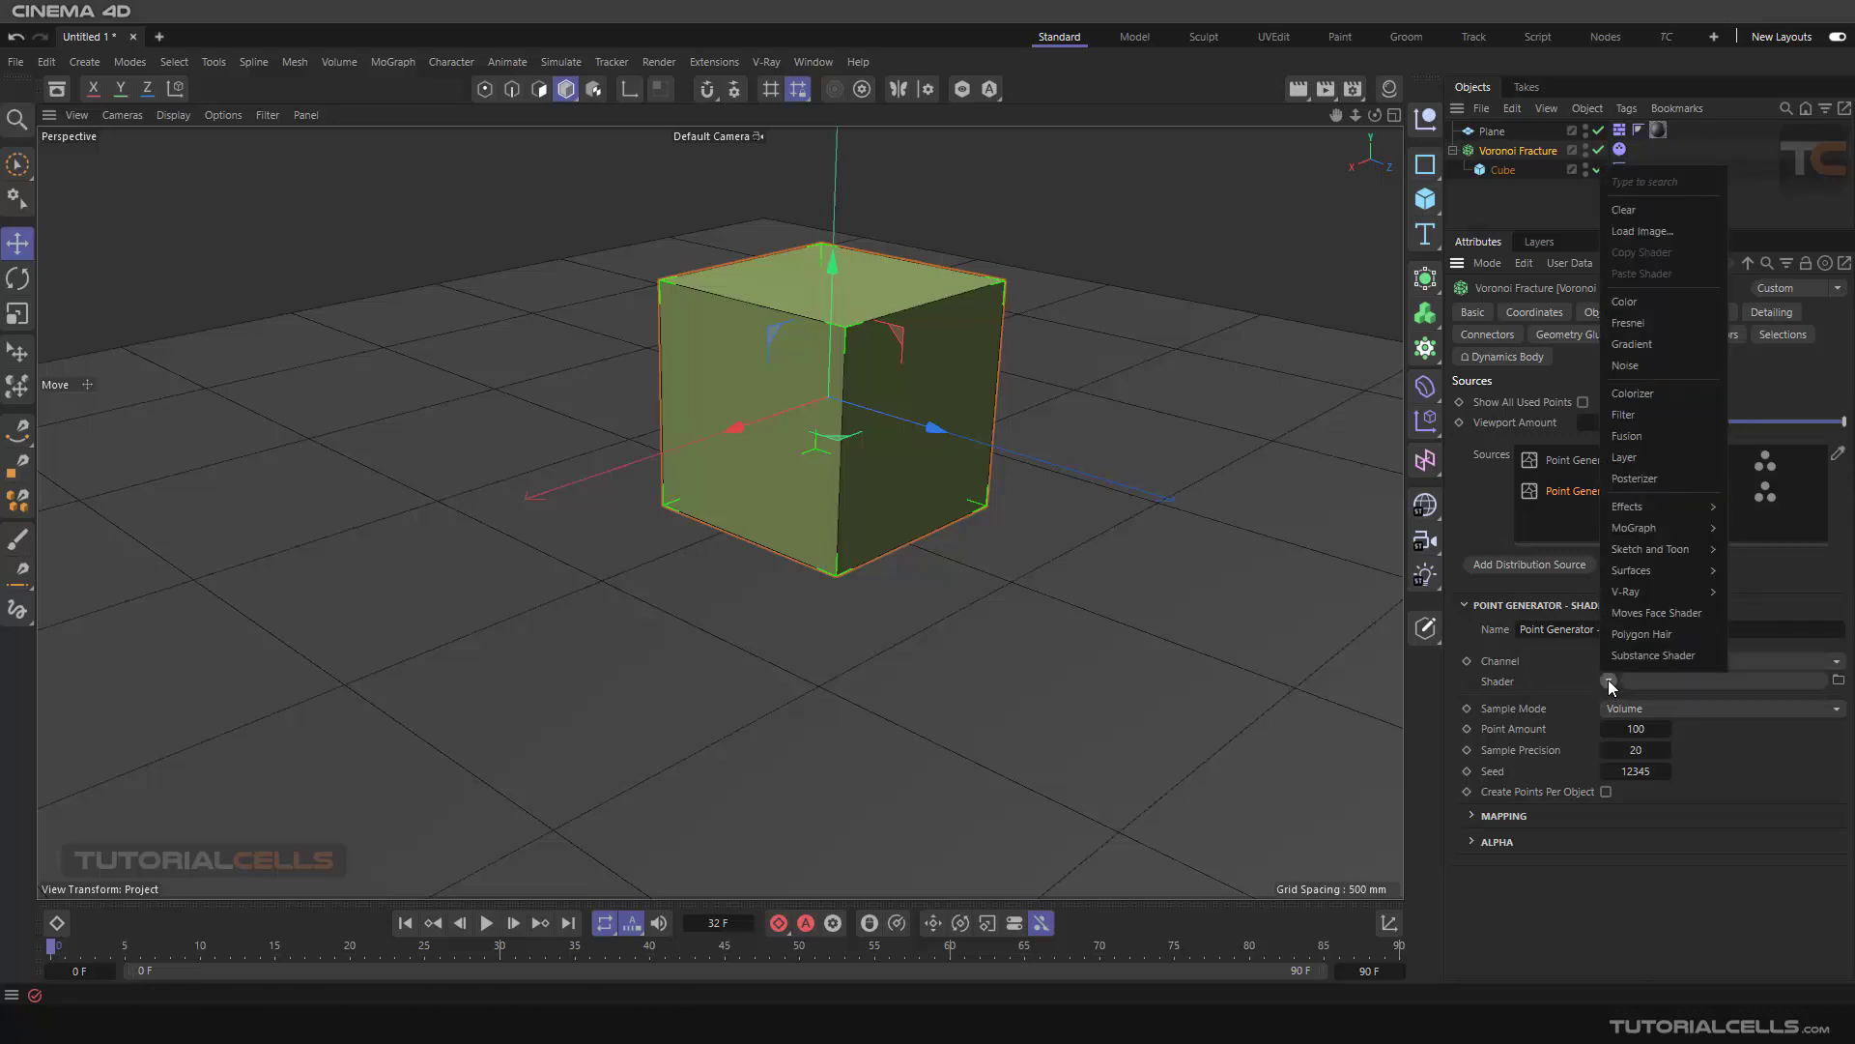
{"action": "left_click", "coordinate": [1649, 347]}
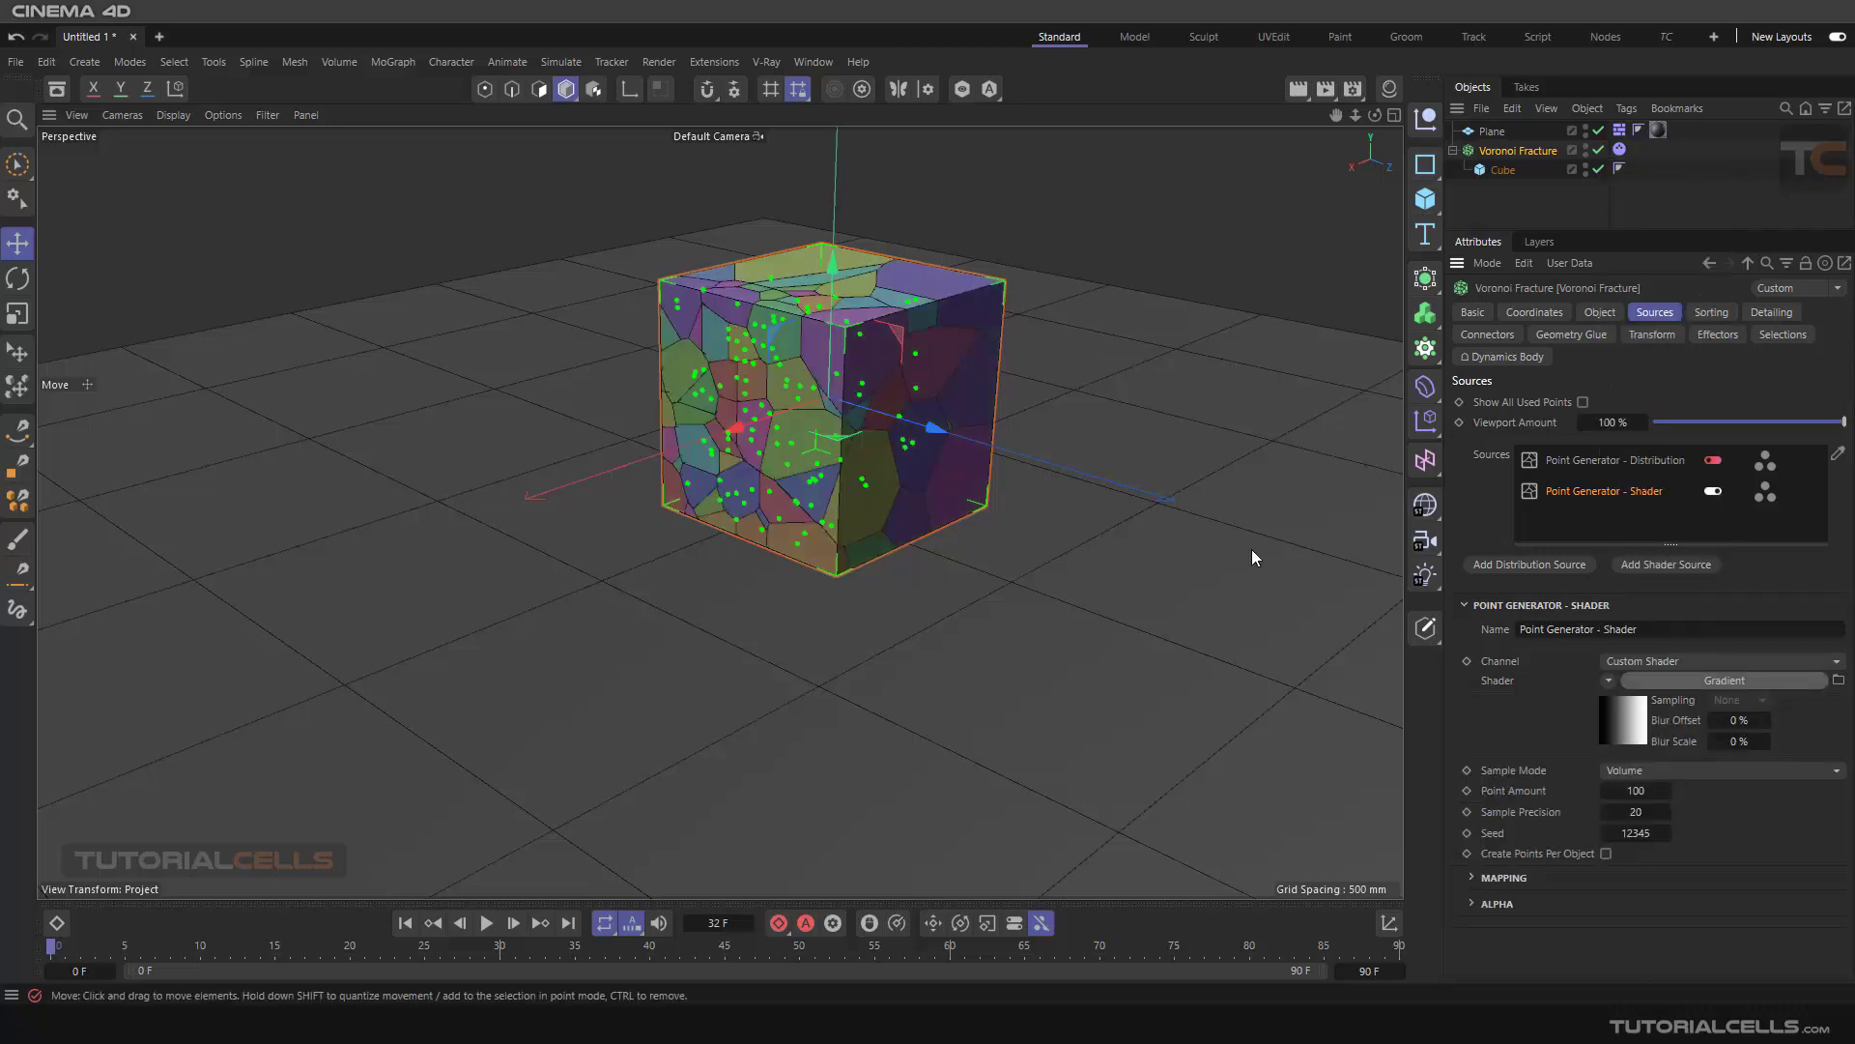
{"action": "left_click_drag", "start_coordinate": [808, 431], "coordinate": [927, 454], "text": "alt"}
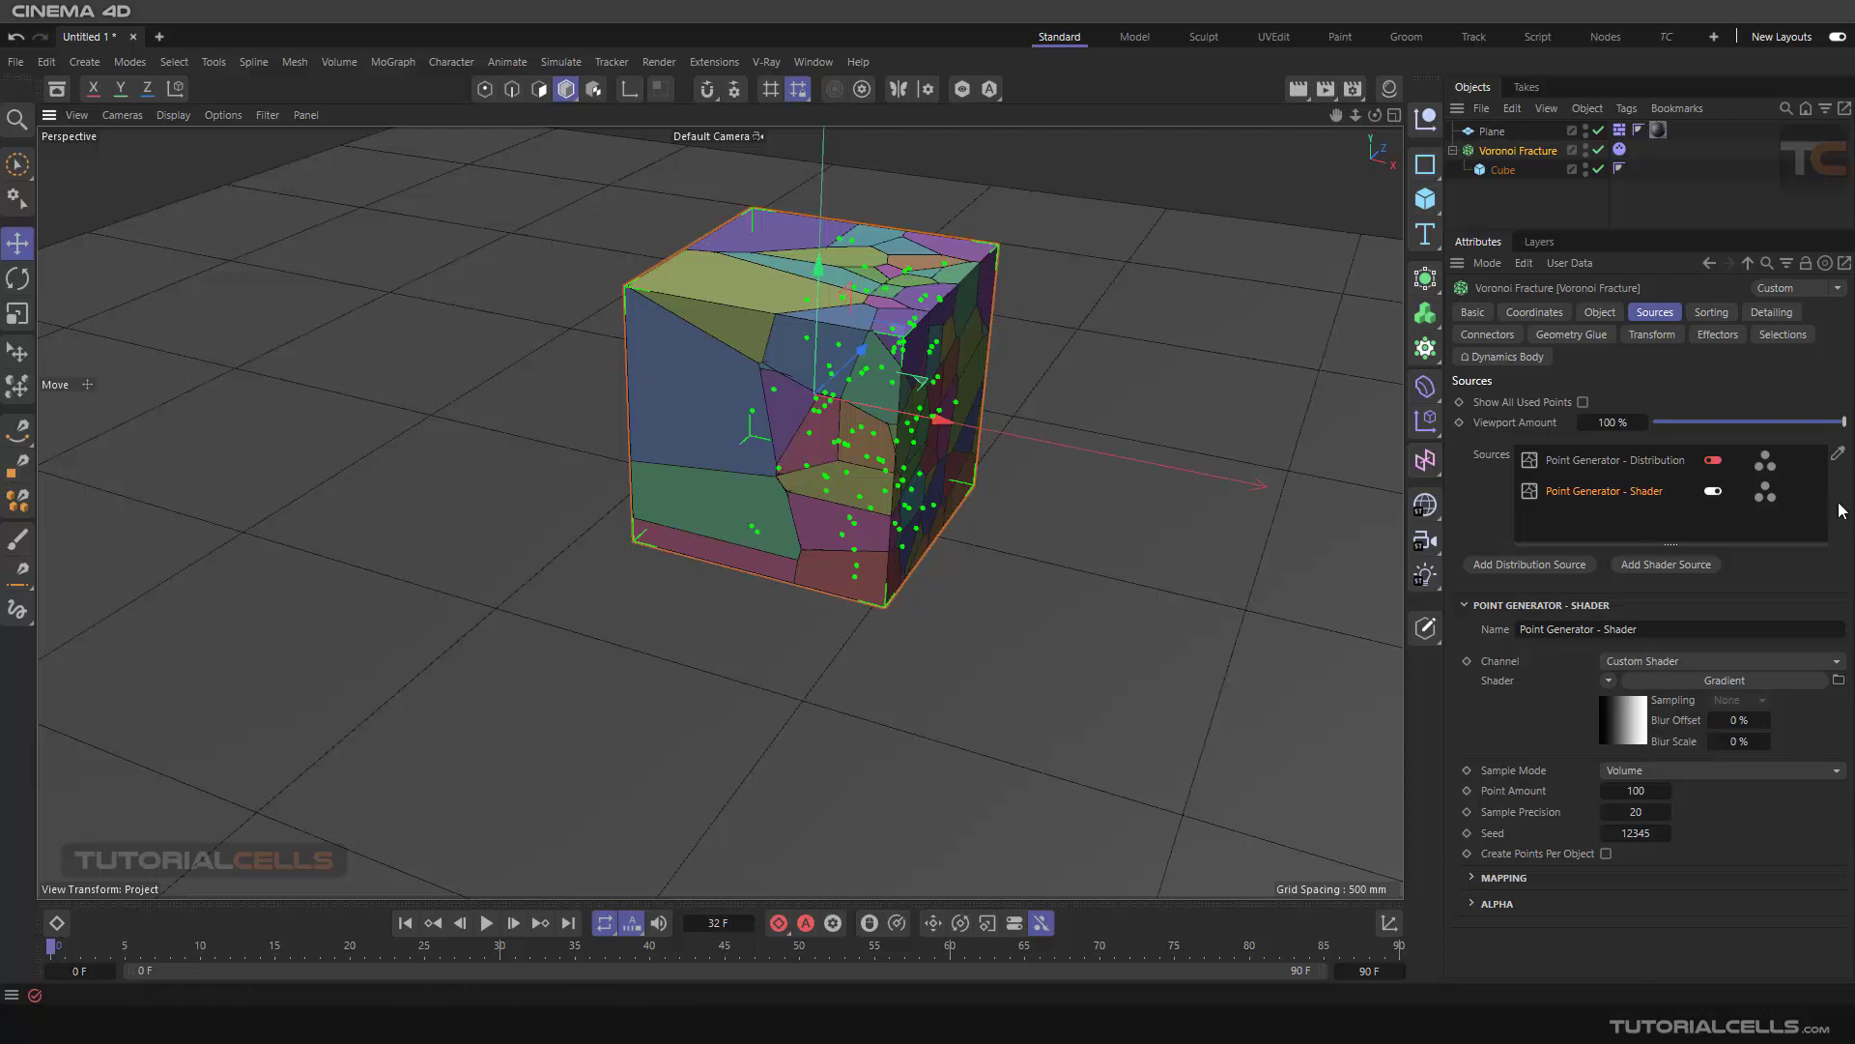
{"action": "left_click", "coordinate": [1765, 491]}
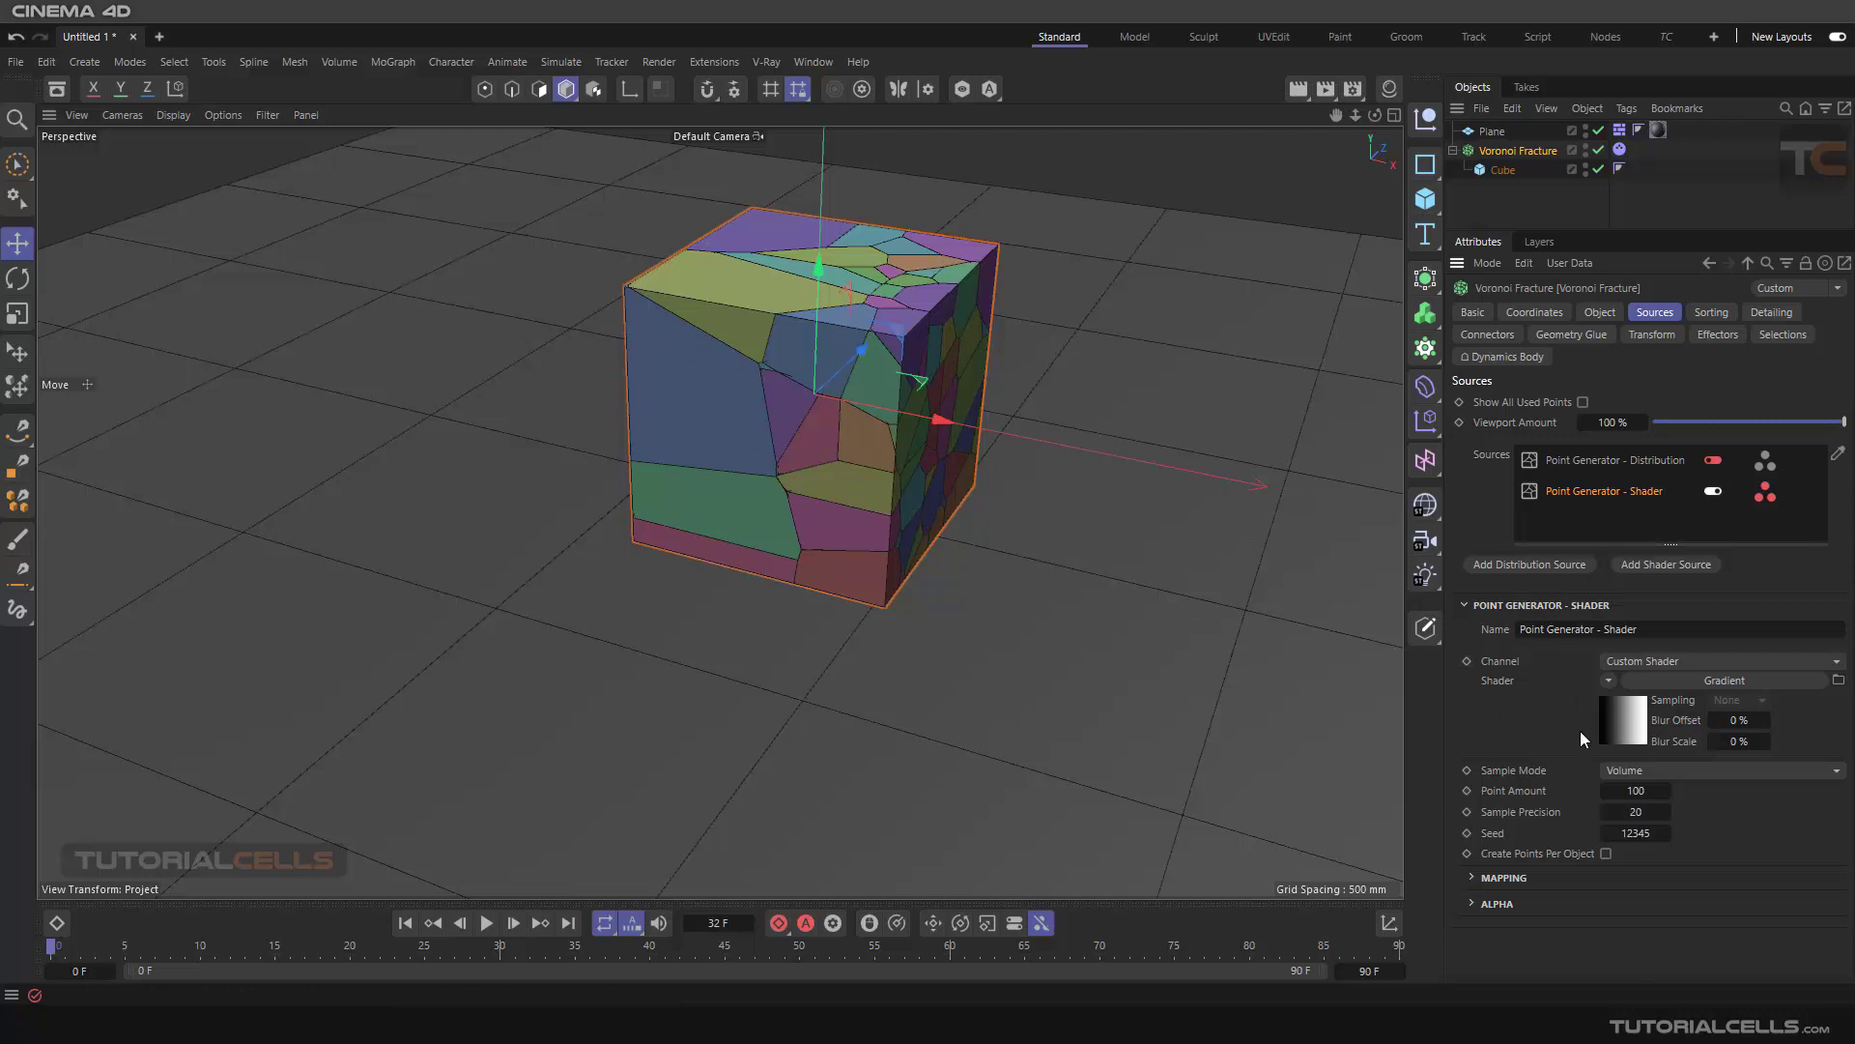
{"action": "left_click_drag", "start_coordinate": [947, 483], "coordinate": [795, 422], "text": "alt"}
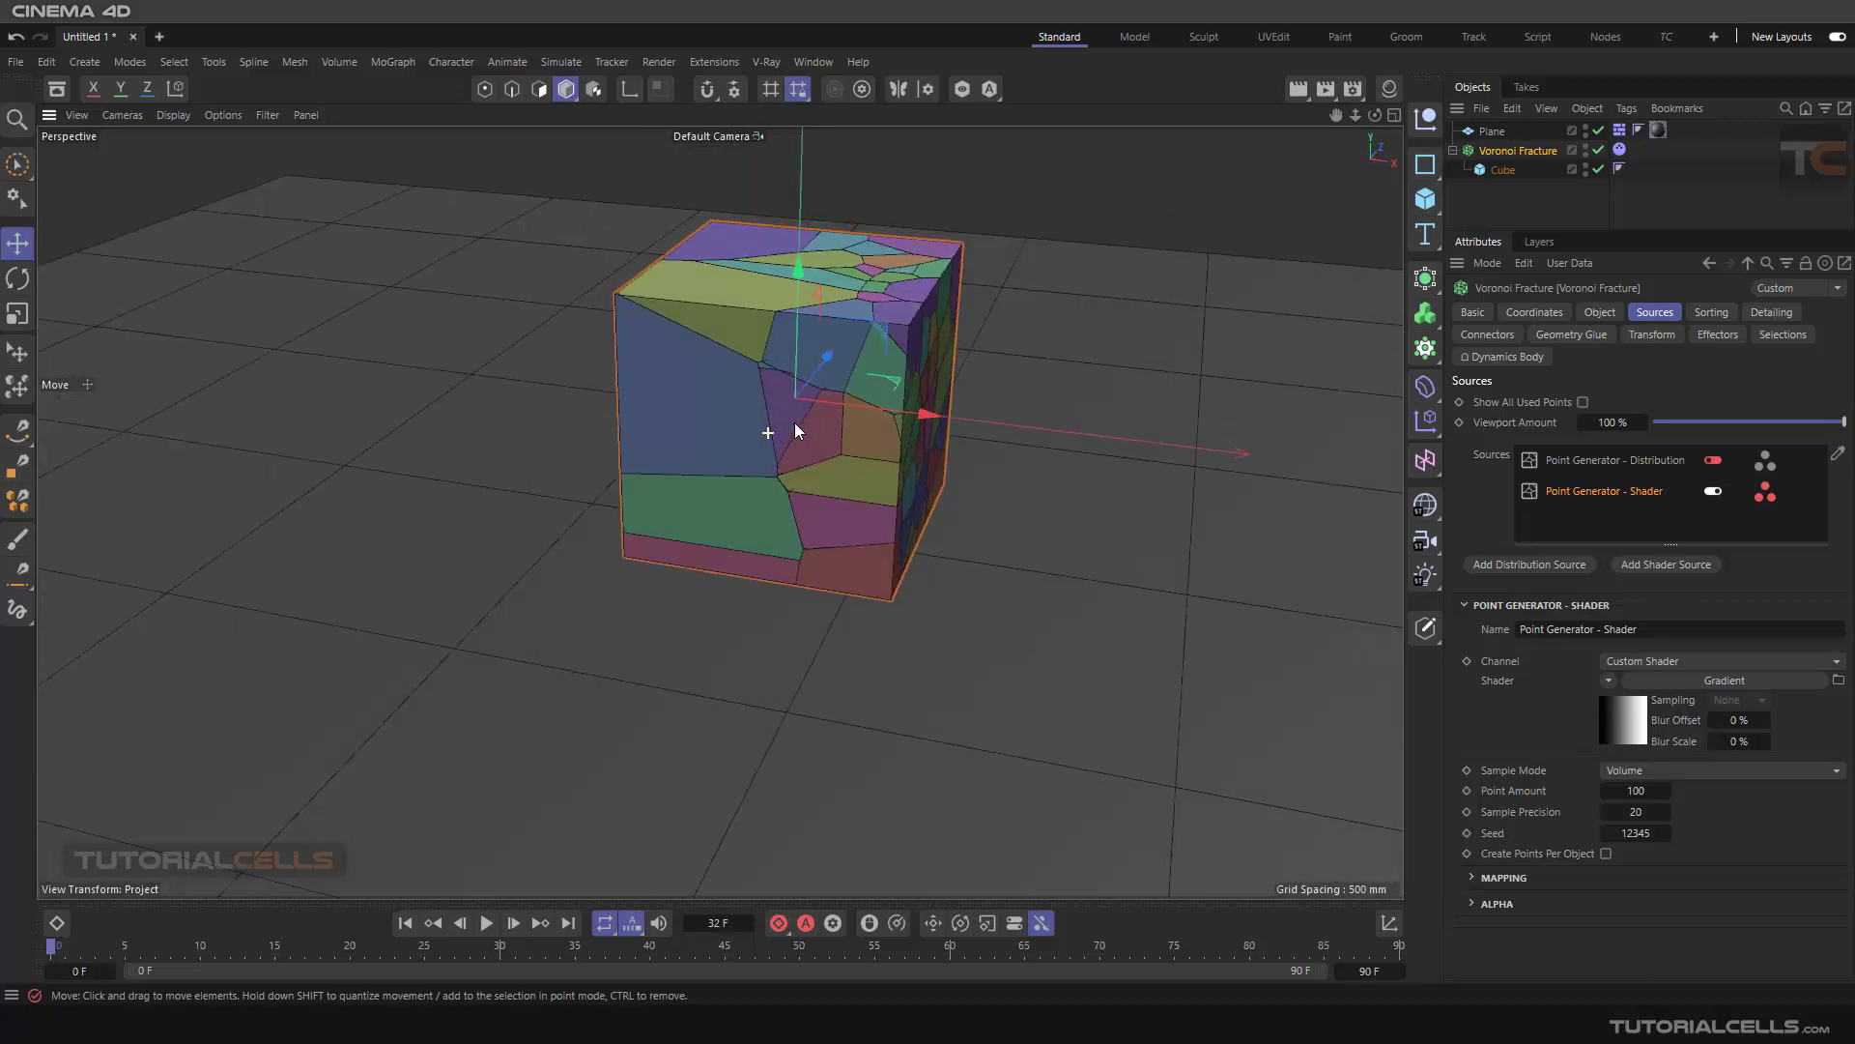
- Shift the gradient's midpoint close to its black end and set the gradient Type to 3D - Linear
{"action": "left_click", "coordinate": [1622, 721]}
{"action": "left_click_drag", "start_coordinate": [1688, 487], "coordinate": [1575, 488]}
{"action": "left_click_drag", "start_coordinate": [665, 351], "coordinate": [928, 405], "text": "alt"}
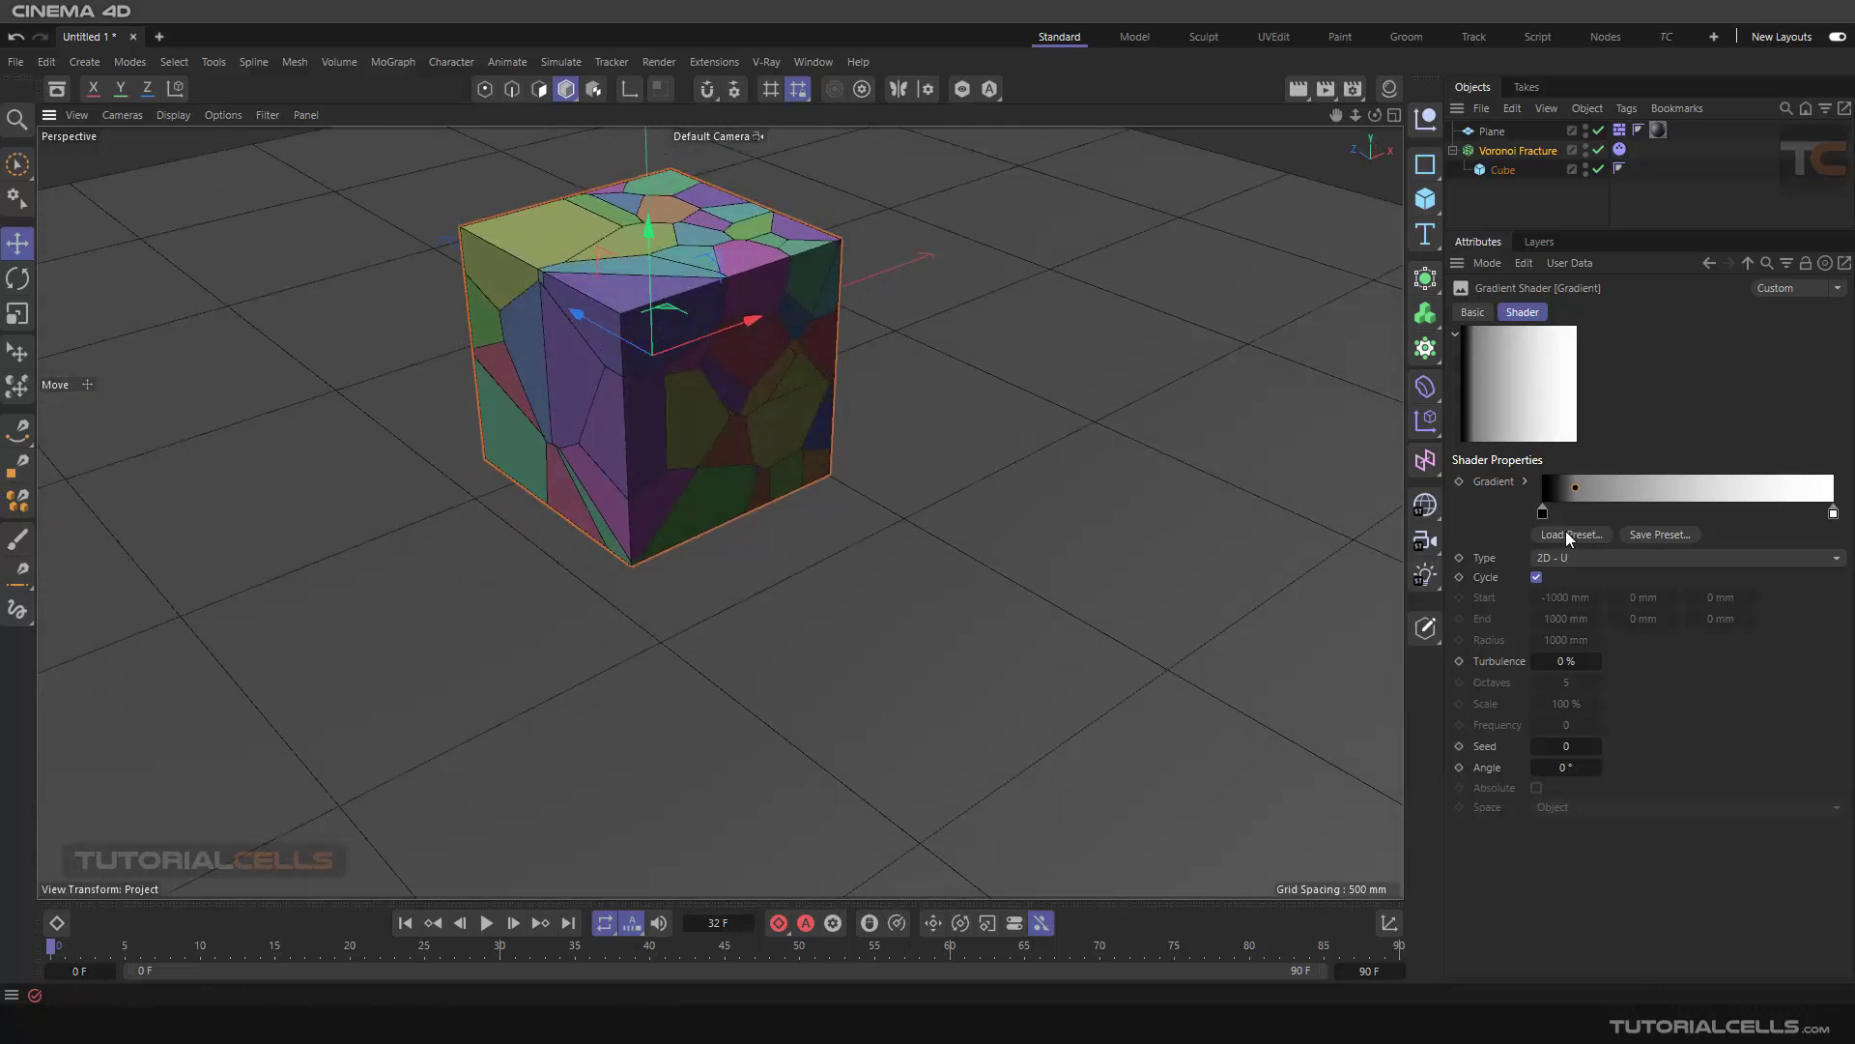
{"action": "left_click", "coordinate": [1584, 557]}
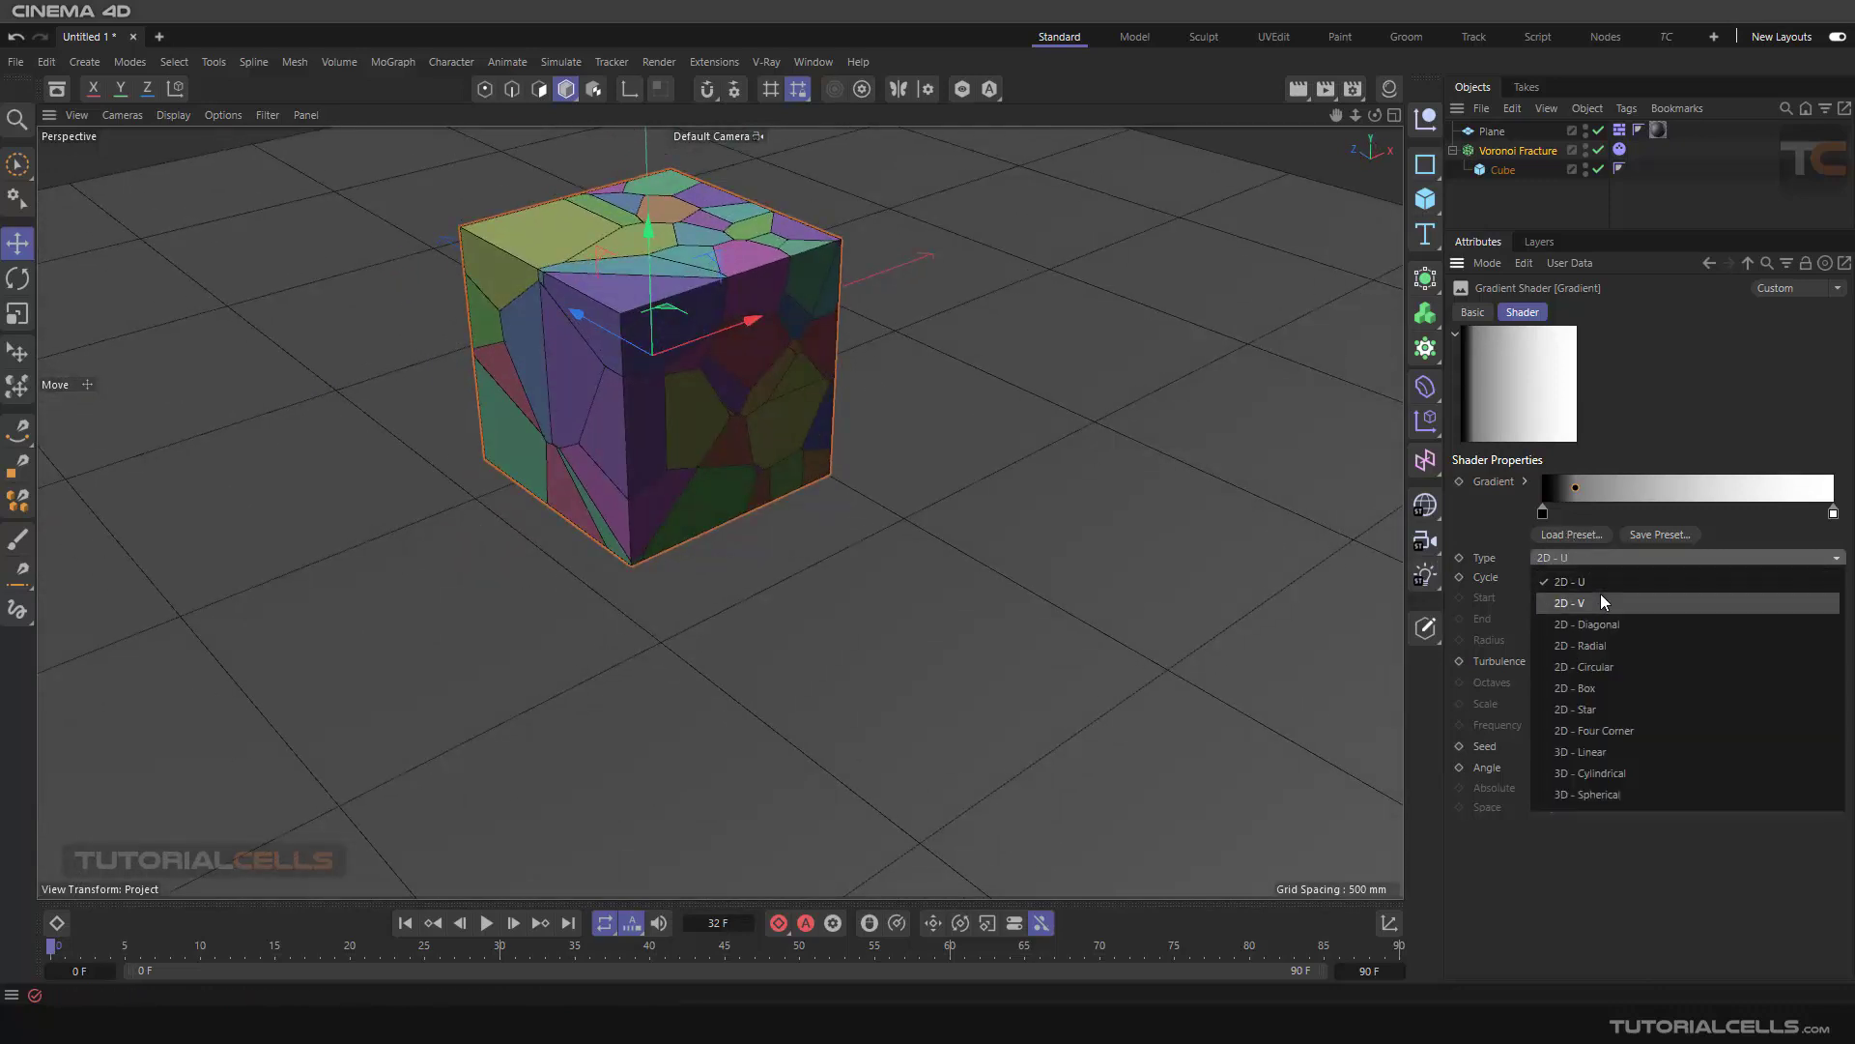
{"action": "left_click", "coordinate": [1620, 751]}
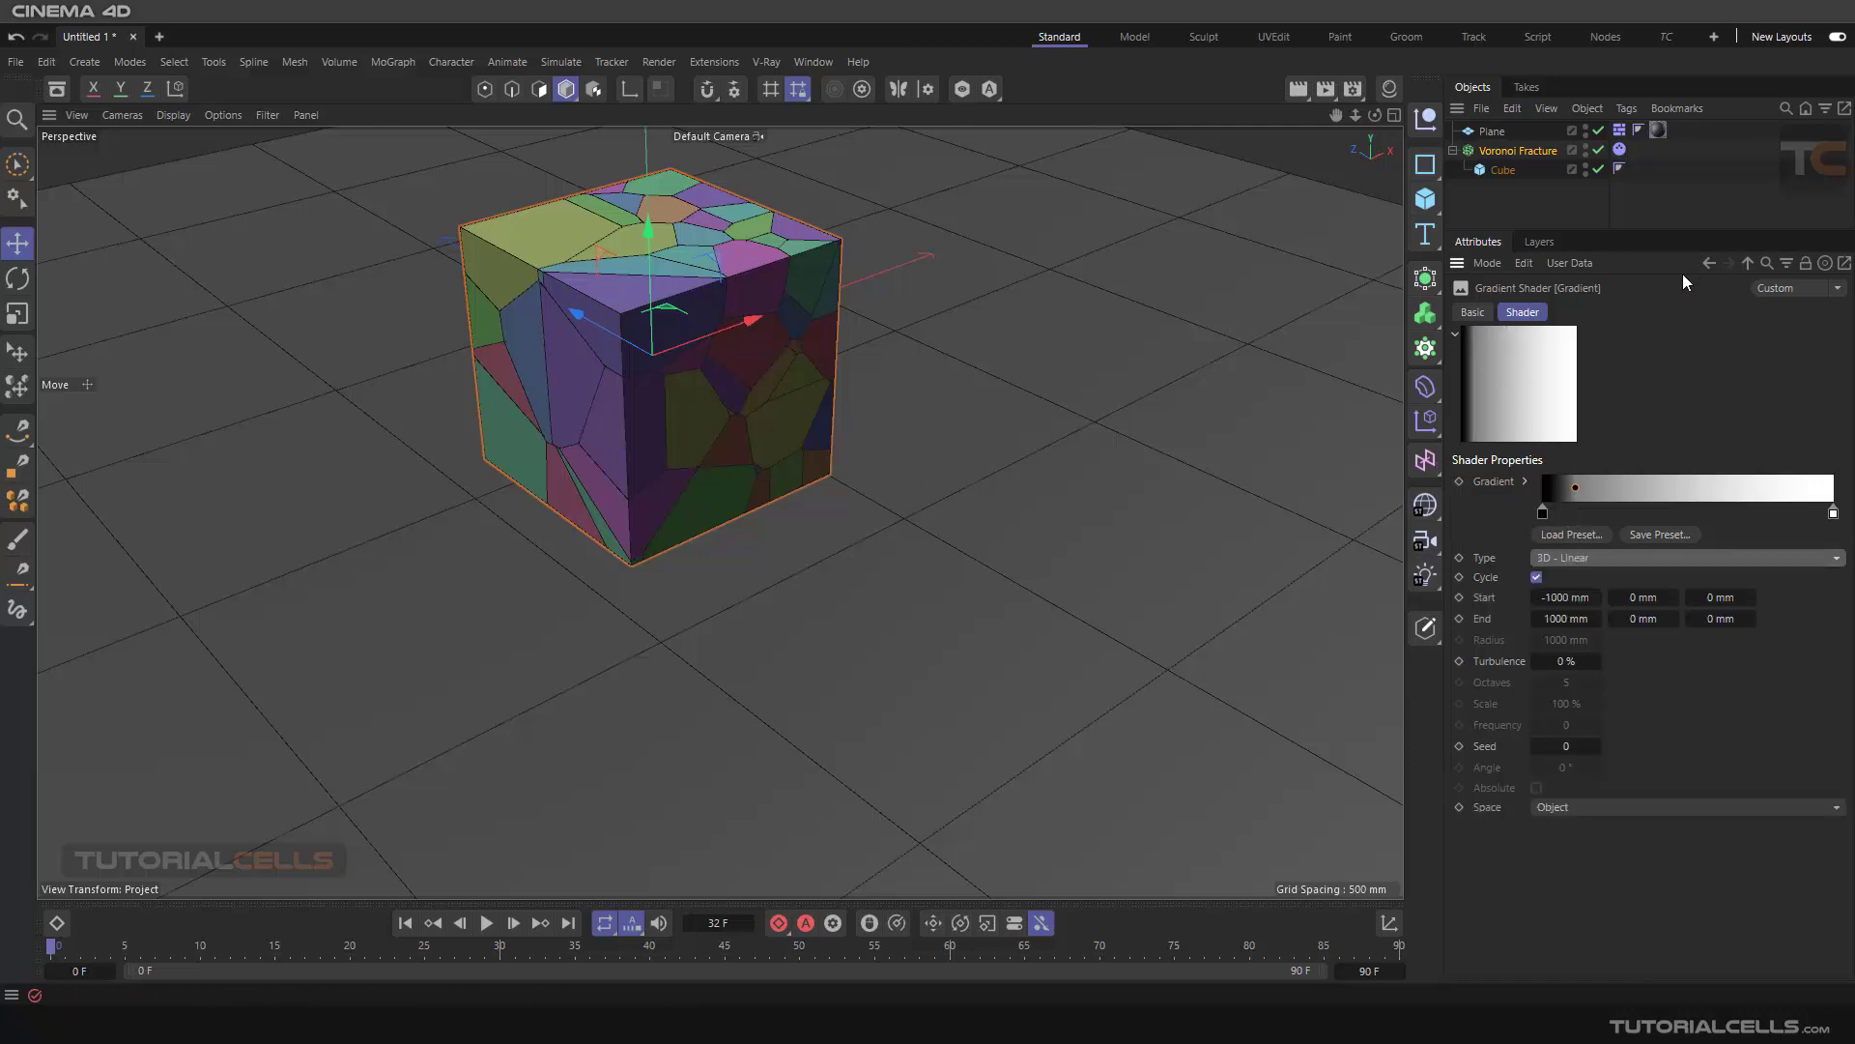
{"action": "left_click", "coordinate": [1707, 264]}
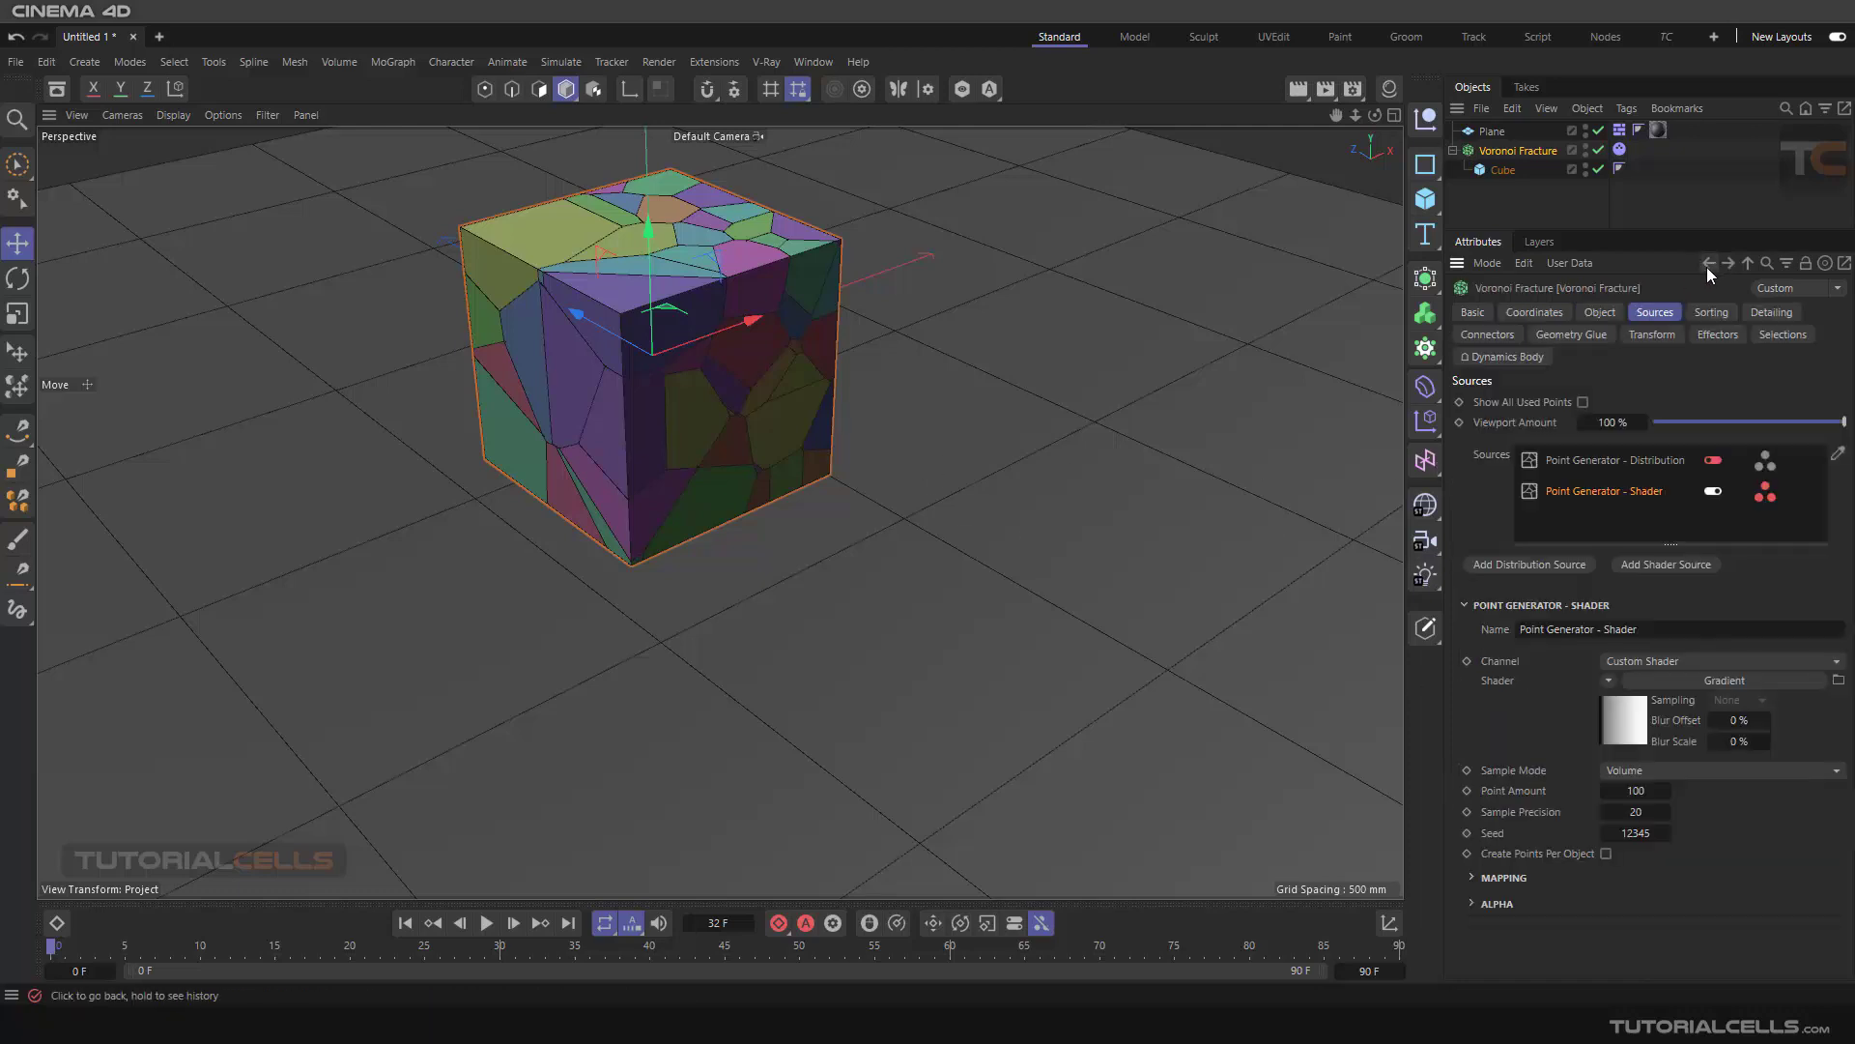
- Replace the Gradient in the shader source with a Noise shader and raise its Low Clip to 19%
{"action": "left_click", "coordinate": [1614, 682]}
{"action": "left_click", "coordinate": [1649, 367]}
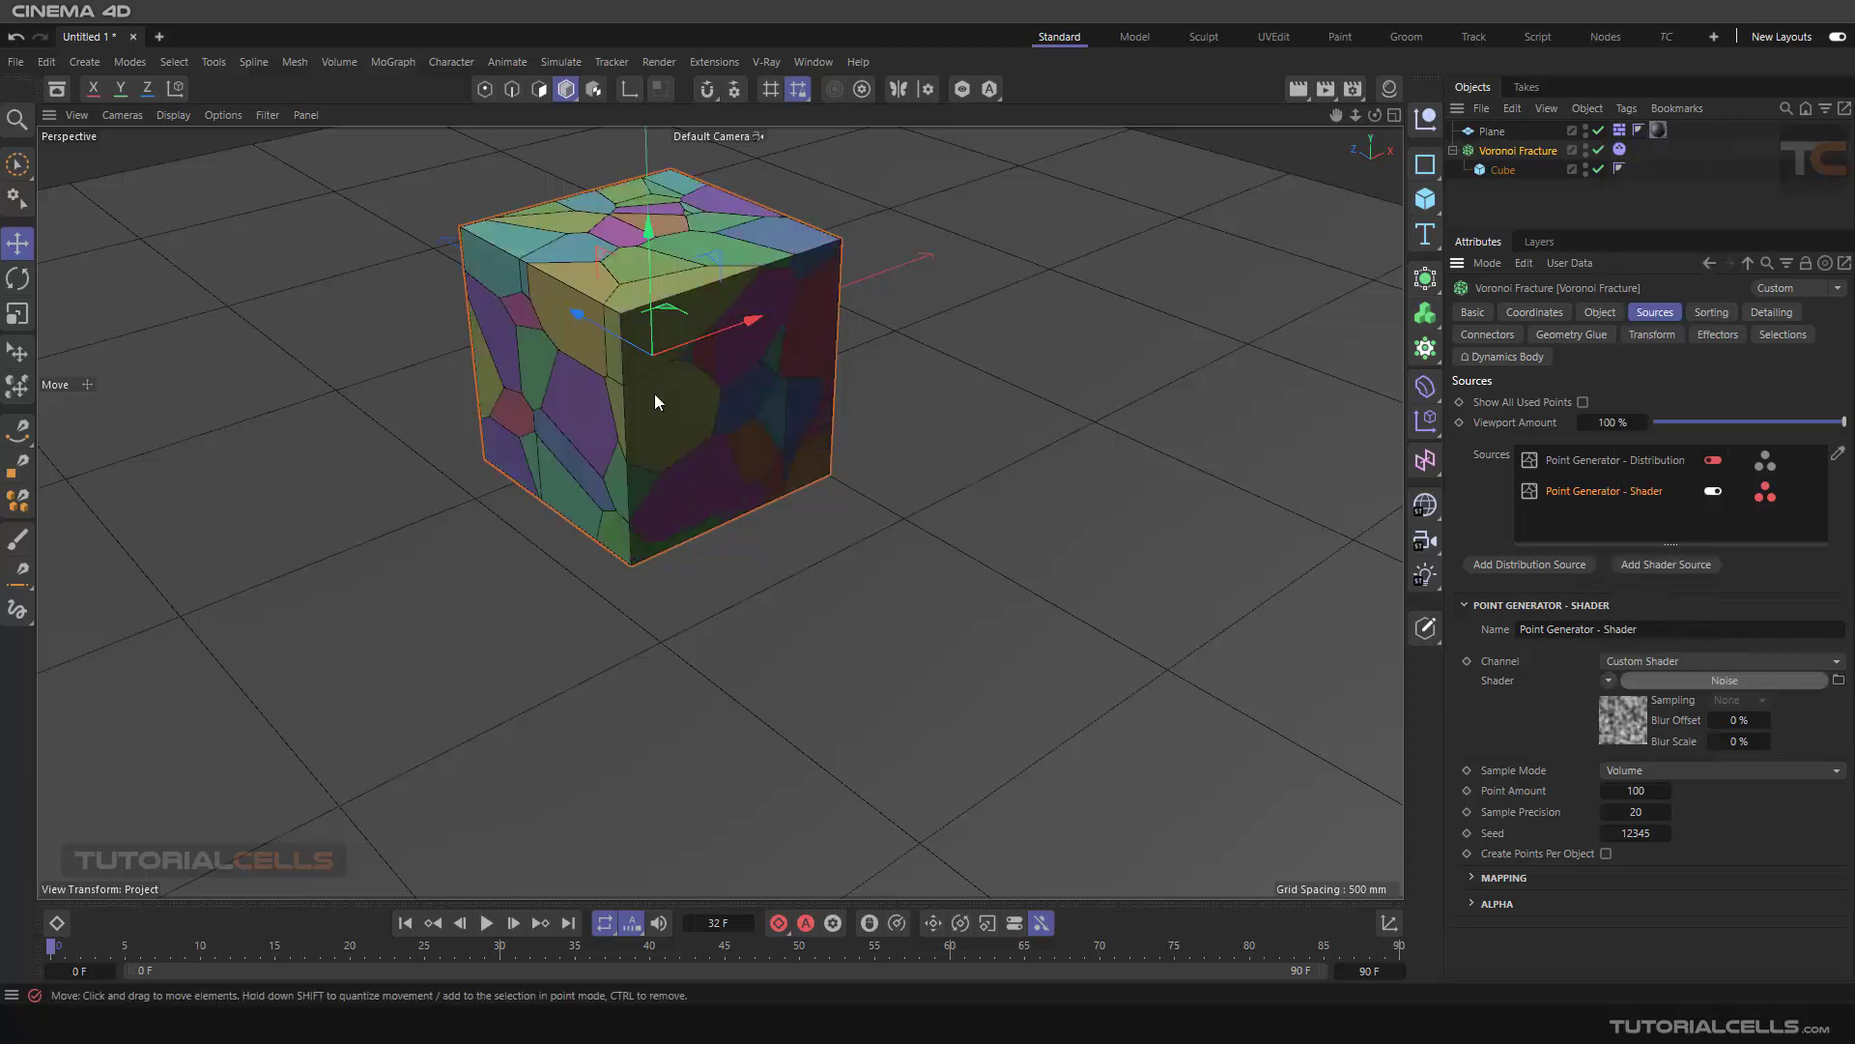
{"action": "middle_click_drag", "start_coordinate": [654, 393], "coordinate": [715, 410], "text": "alt"}
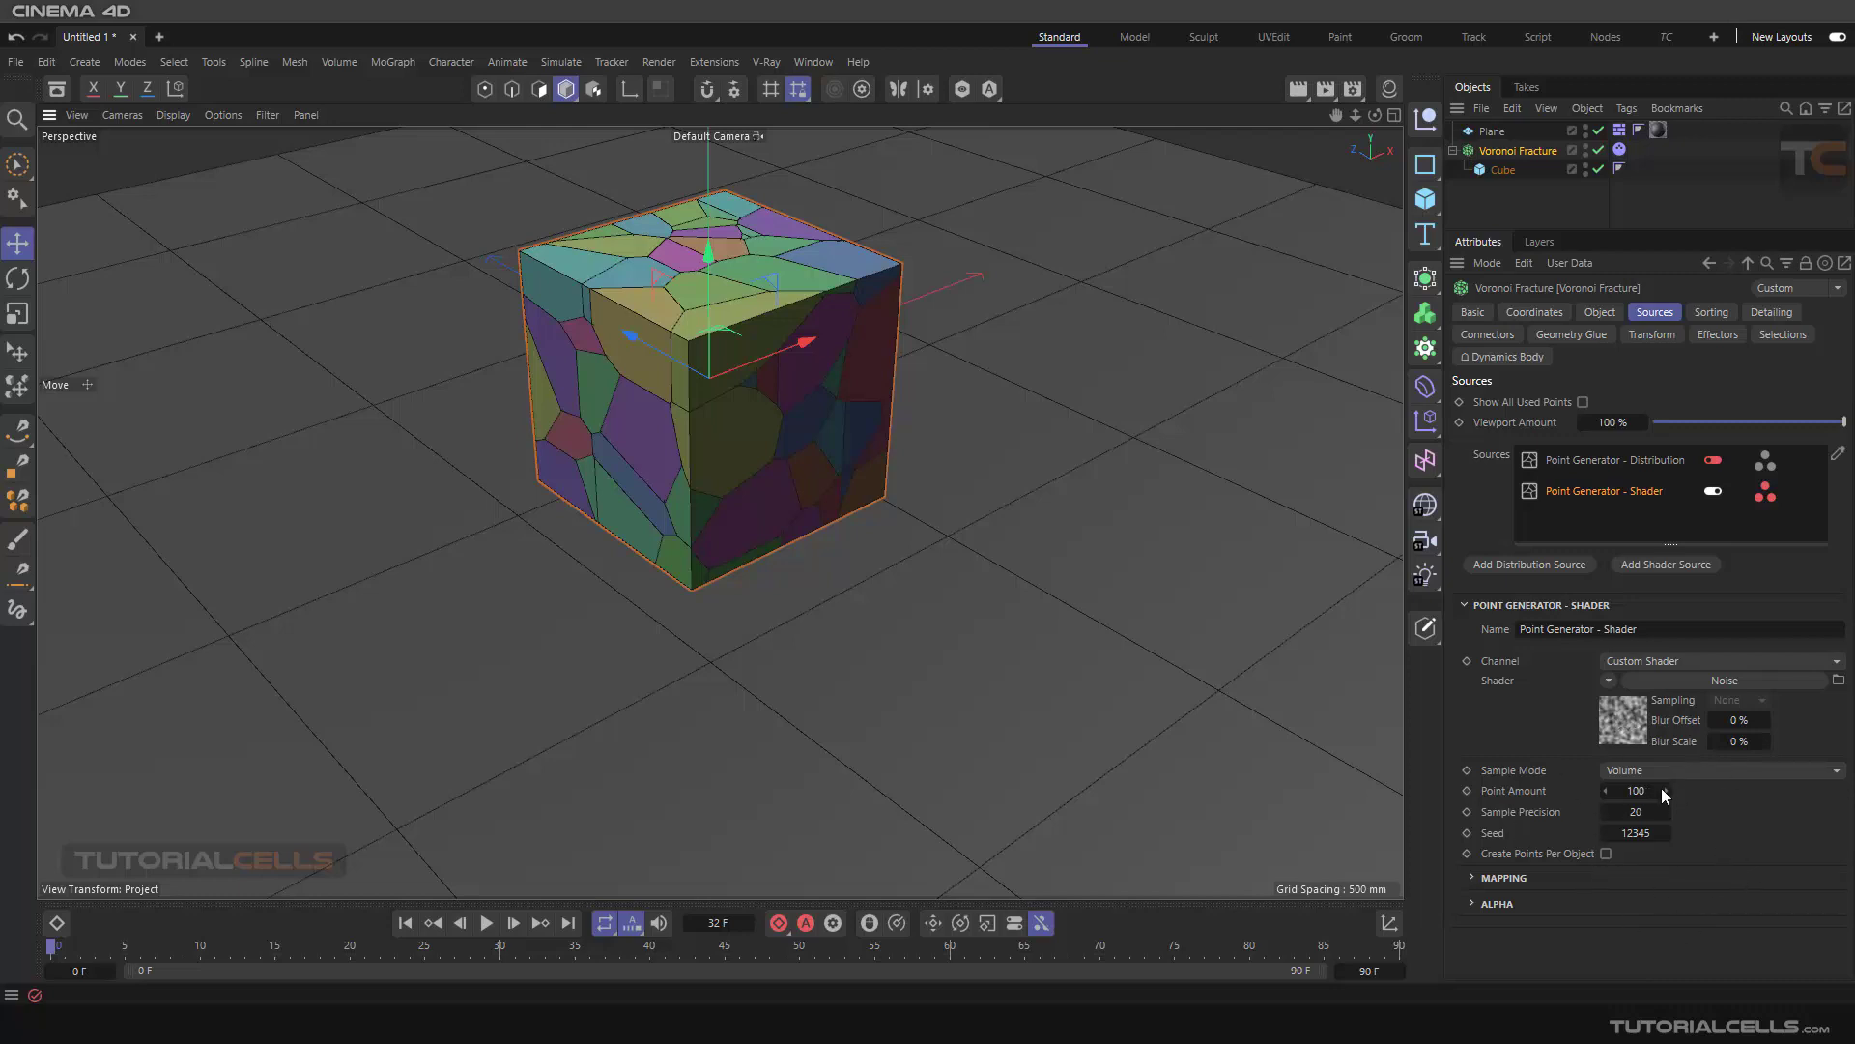
{"action": "left_click", "coordinate": [1627, 721]}
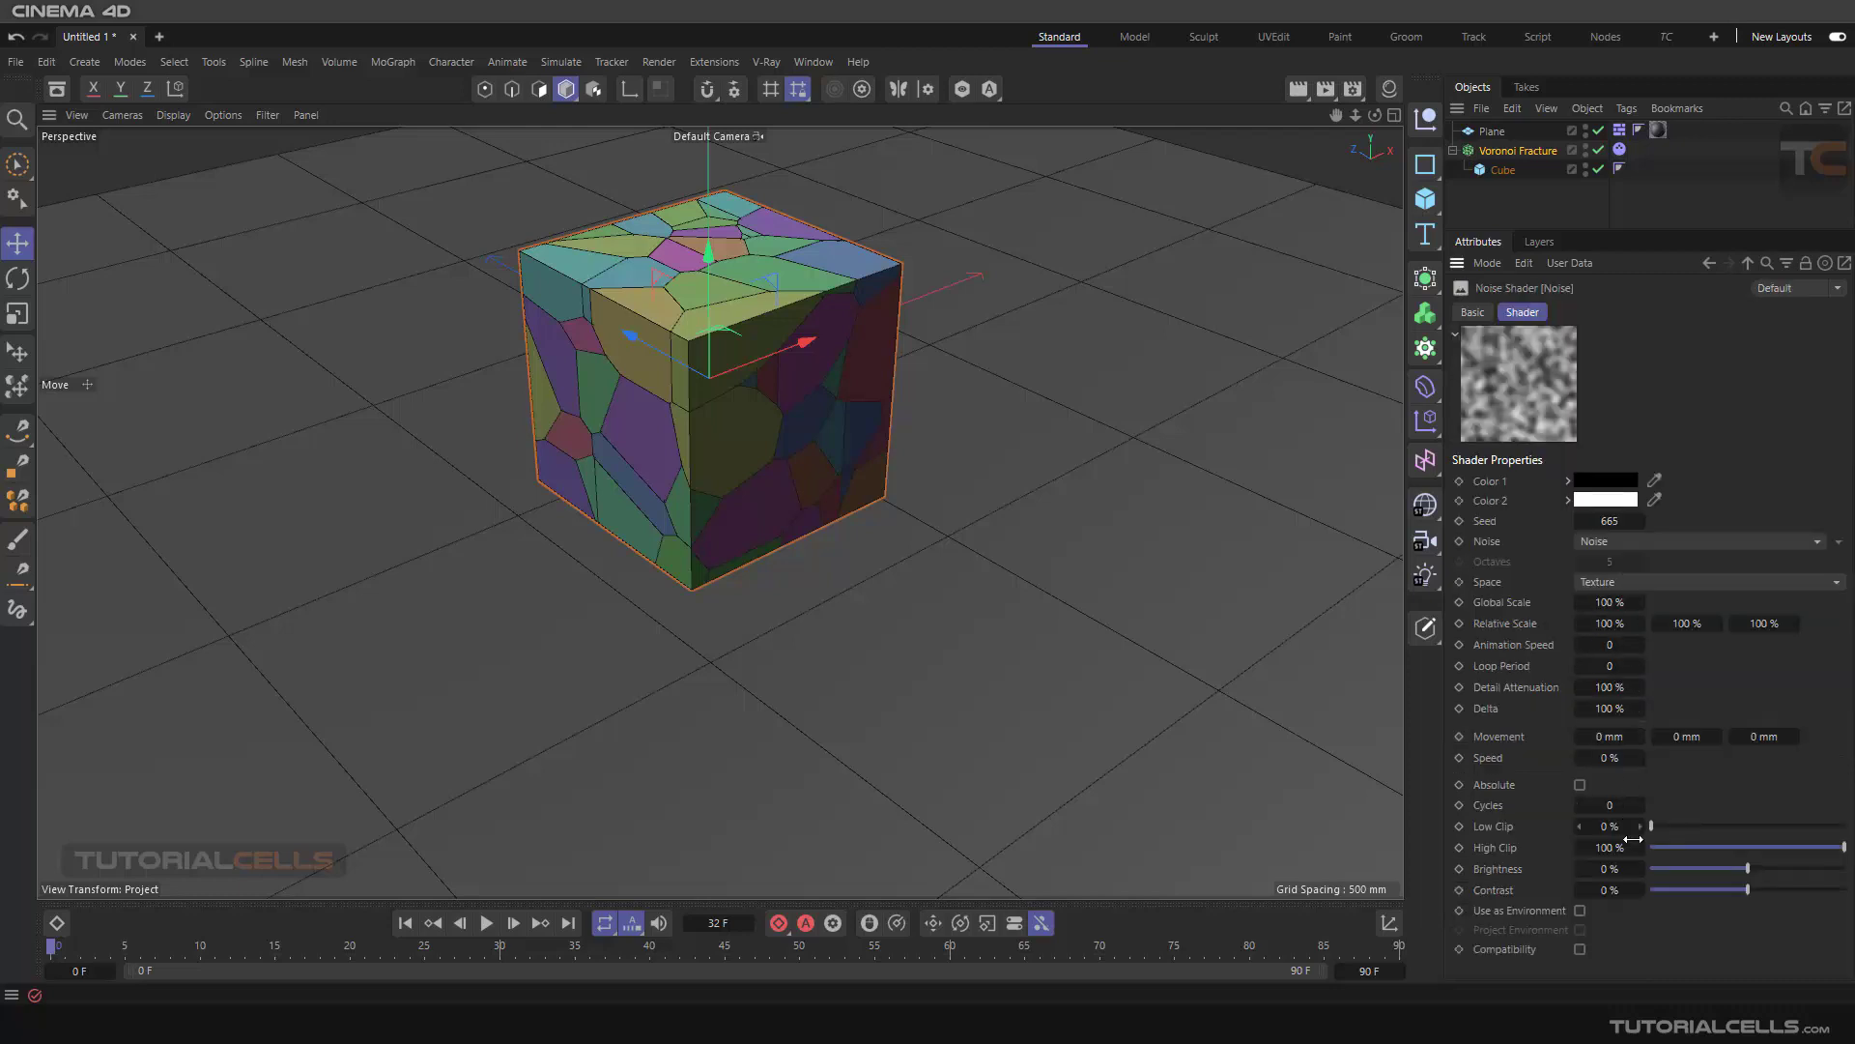
{"action": "left_click_drag", "start_coordinate": [1656, 831], "coordinate": [1689, 825]}
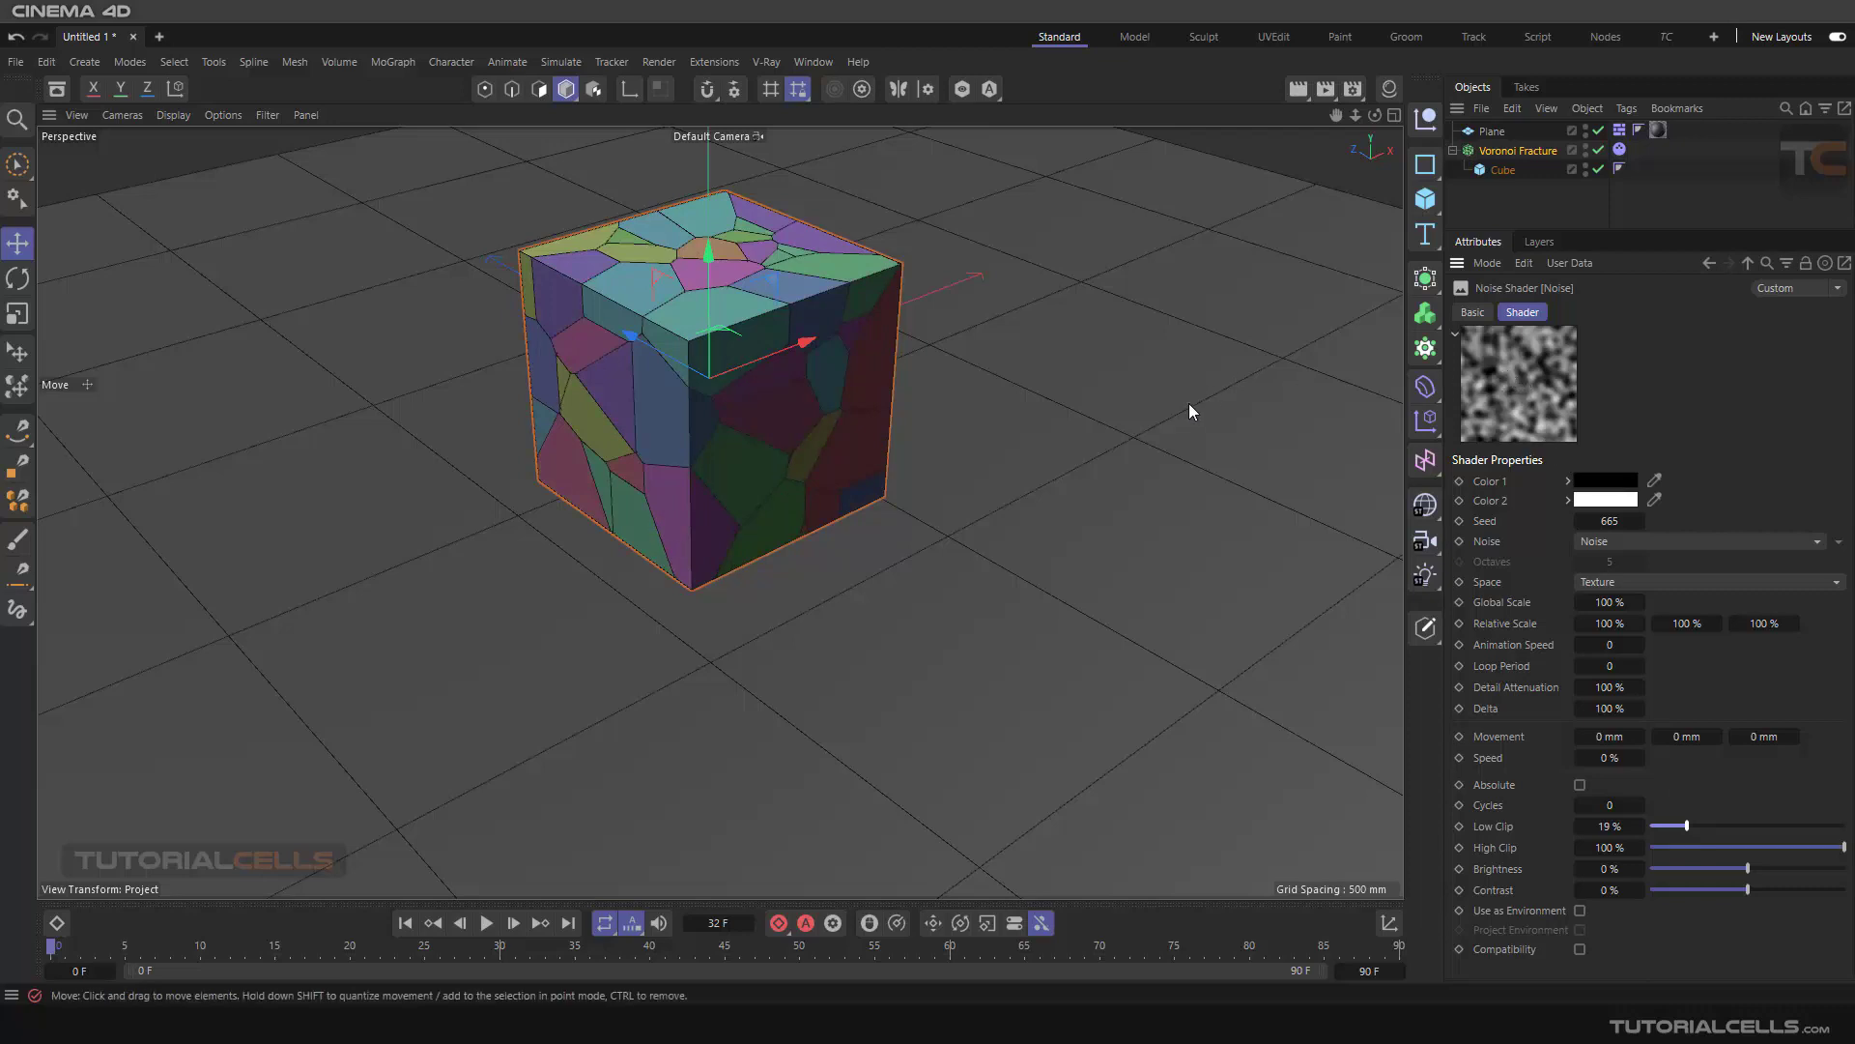
- Try the Luka noise type on the Noise shader, and set the noise type to Box
{"action": "left_click", "coordinate": [1655, 542]}
{"action": "left_click", "coordinate": [1628, 582]}
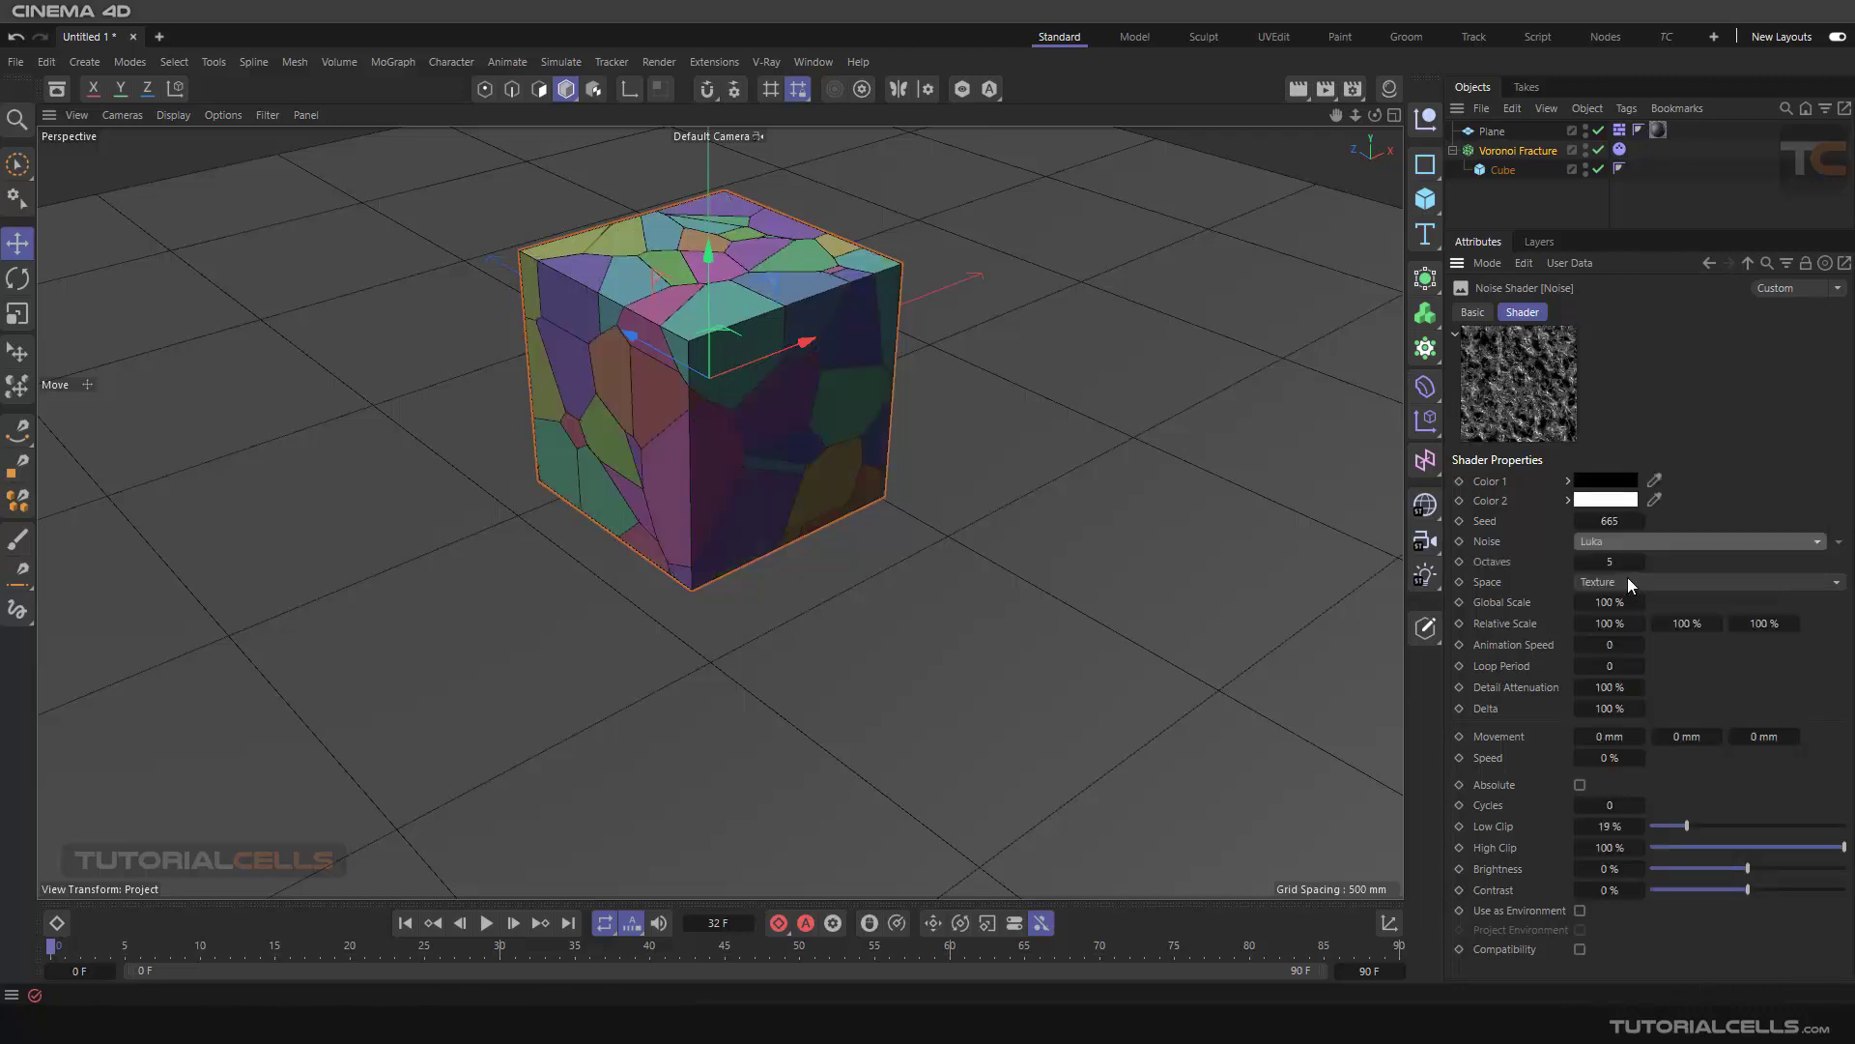
{"action": "left_click", "coordinate": [1619, 542]}
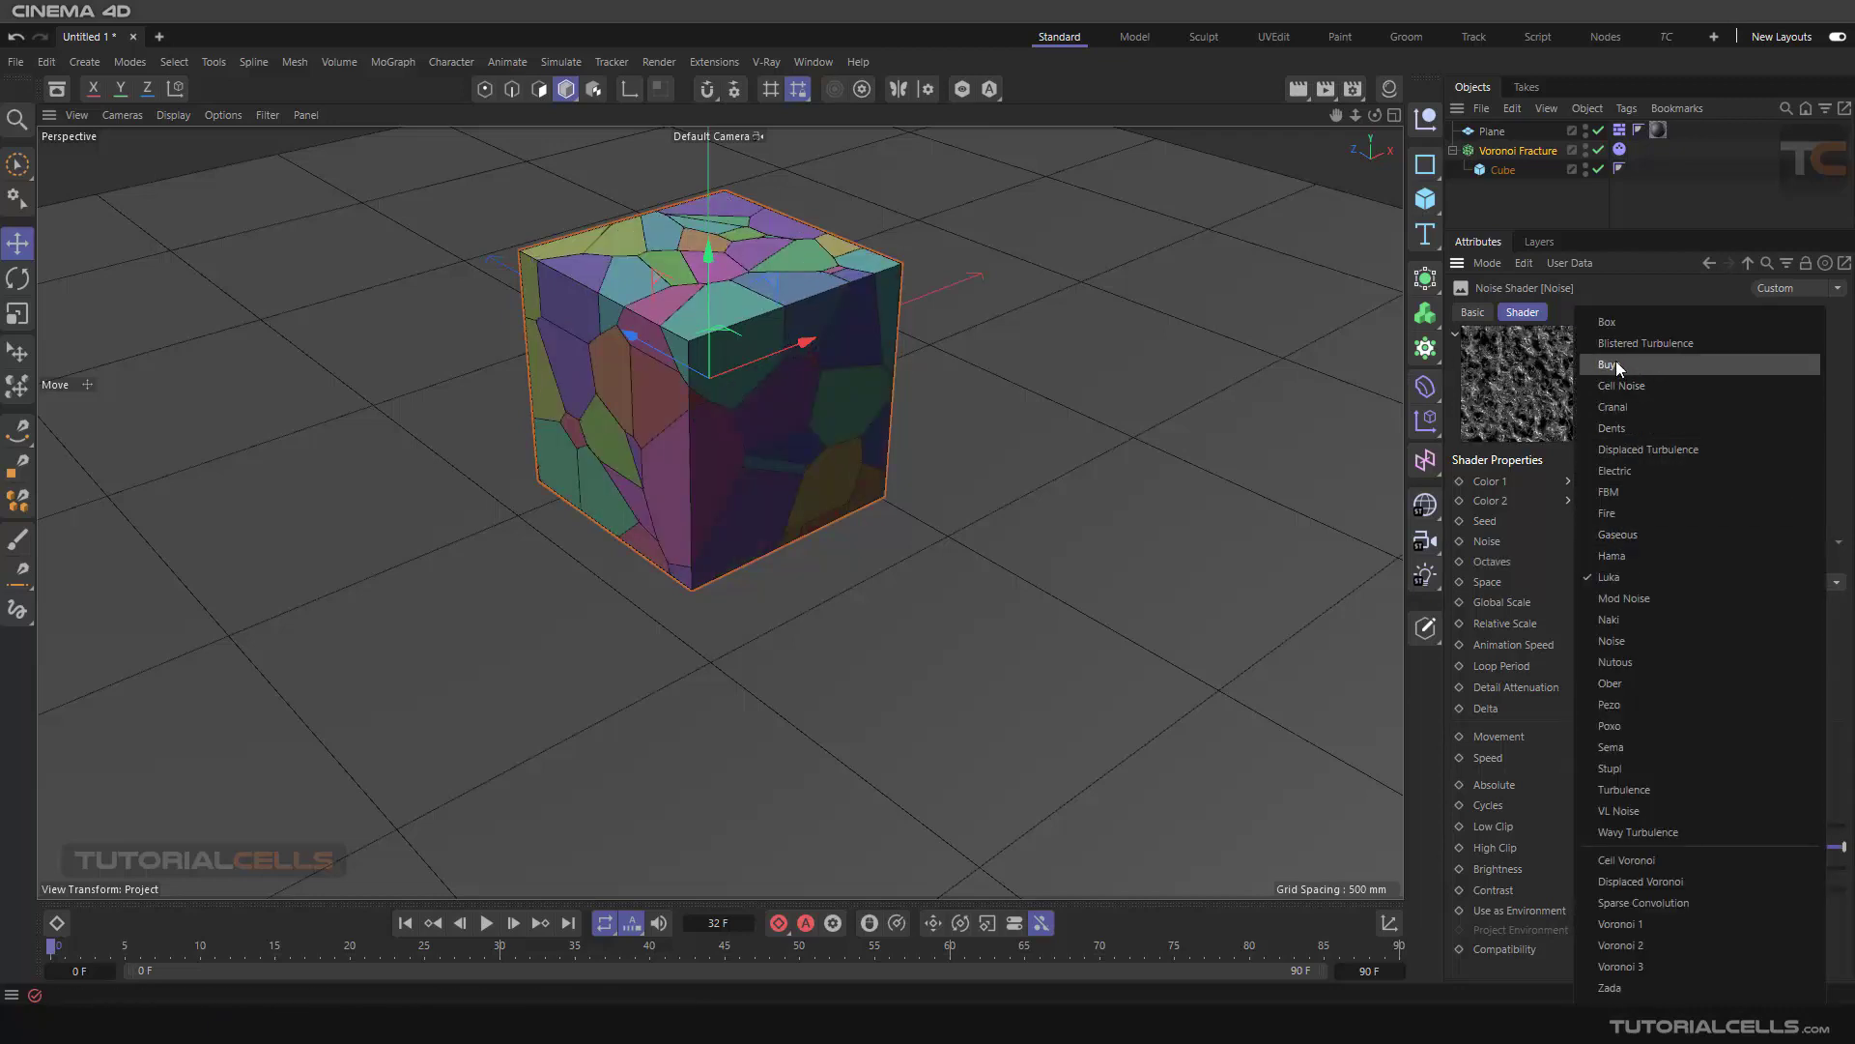
{"action": "left_click", "coordinate": [1616, 325]}
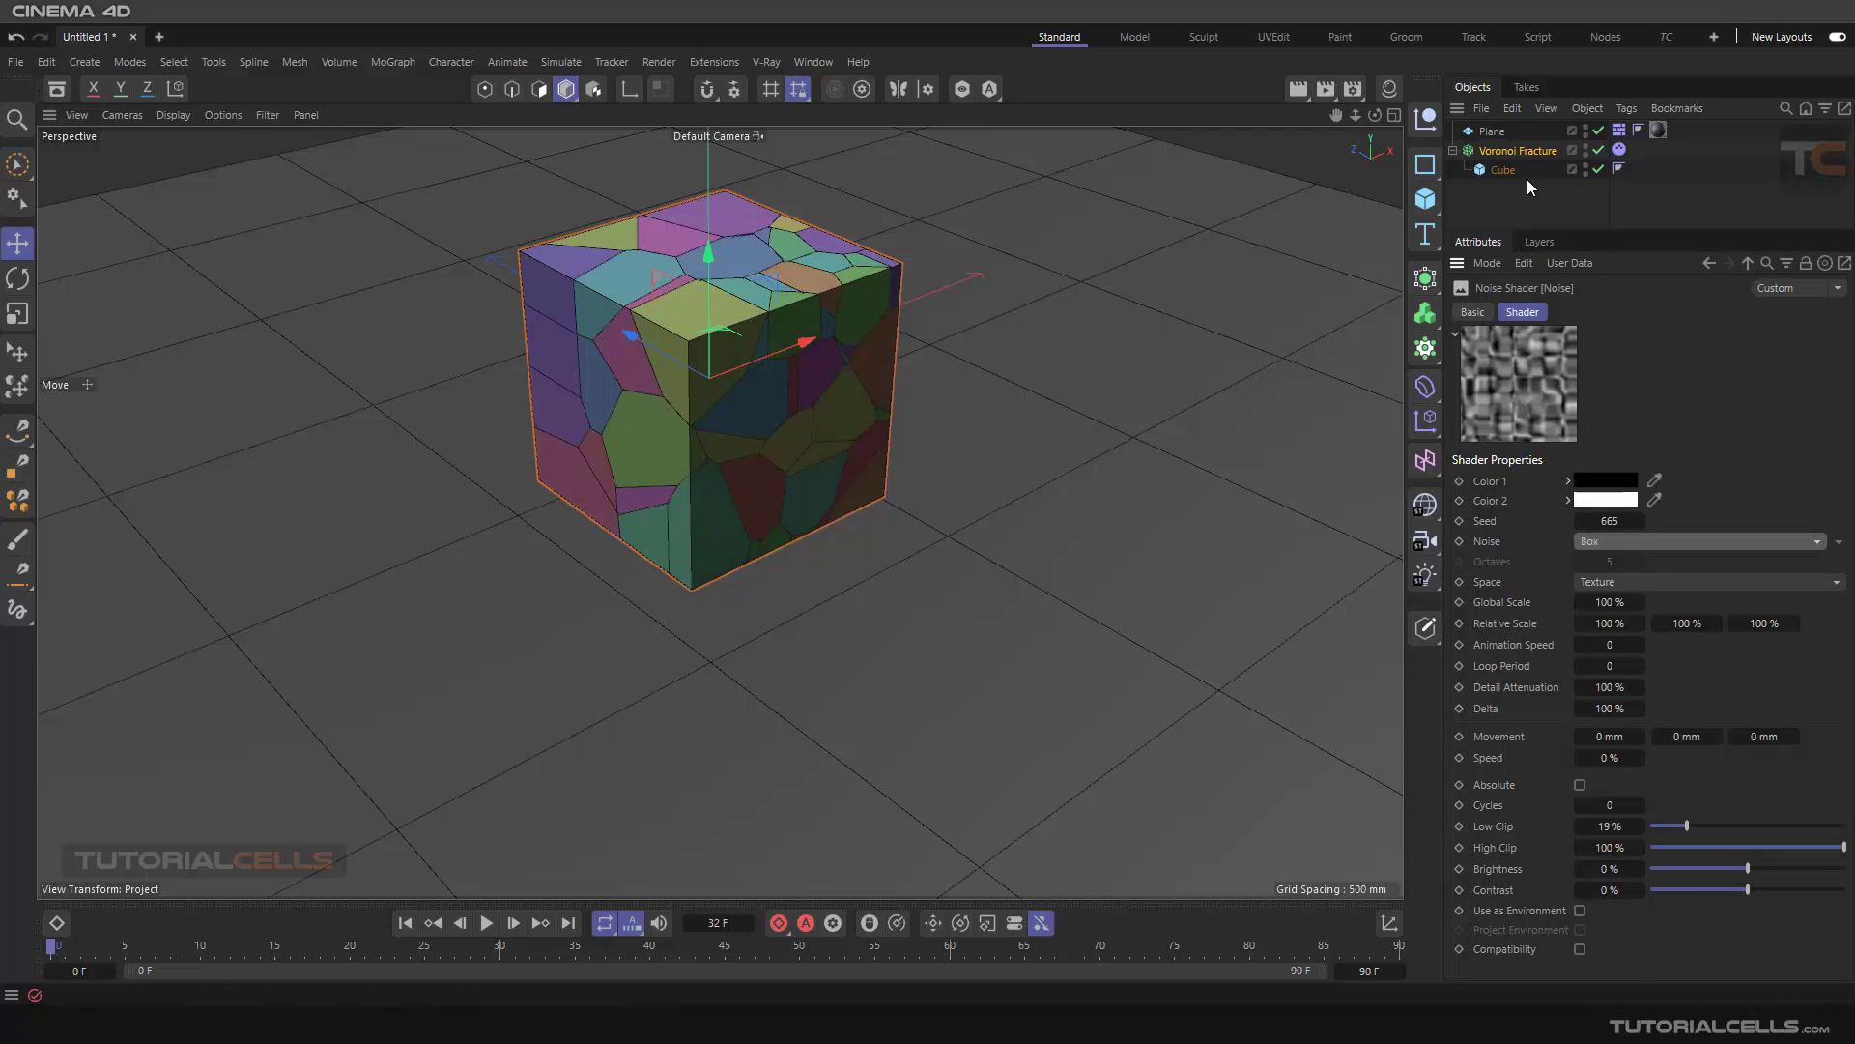
- Return to the Voronoi Fracture's sources and delete the shader source, keeping only the disabled distribution source
{"action": "left_click", "coordinate": [1520, 153]}
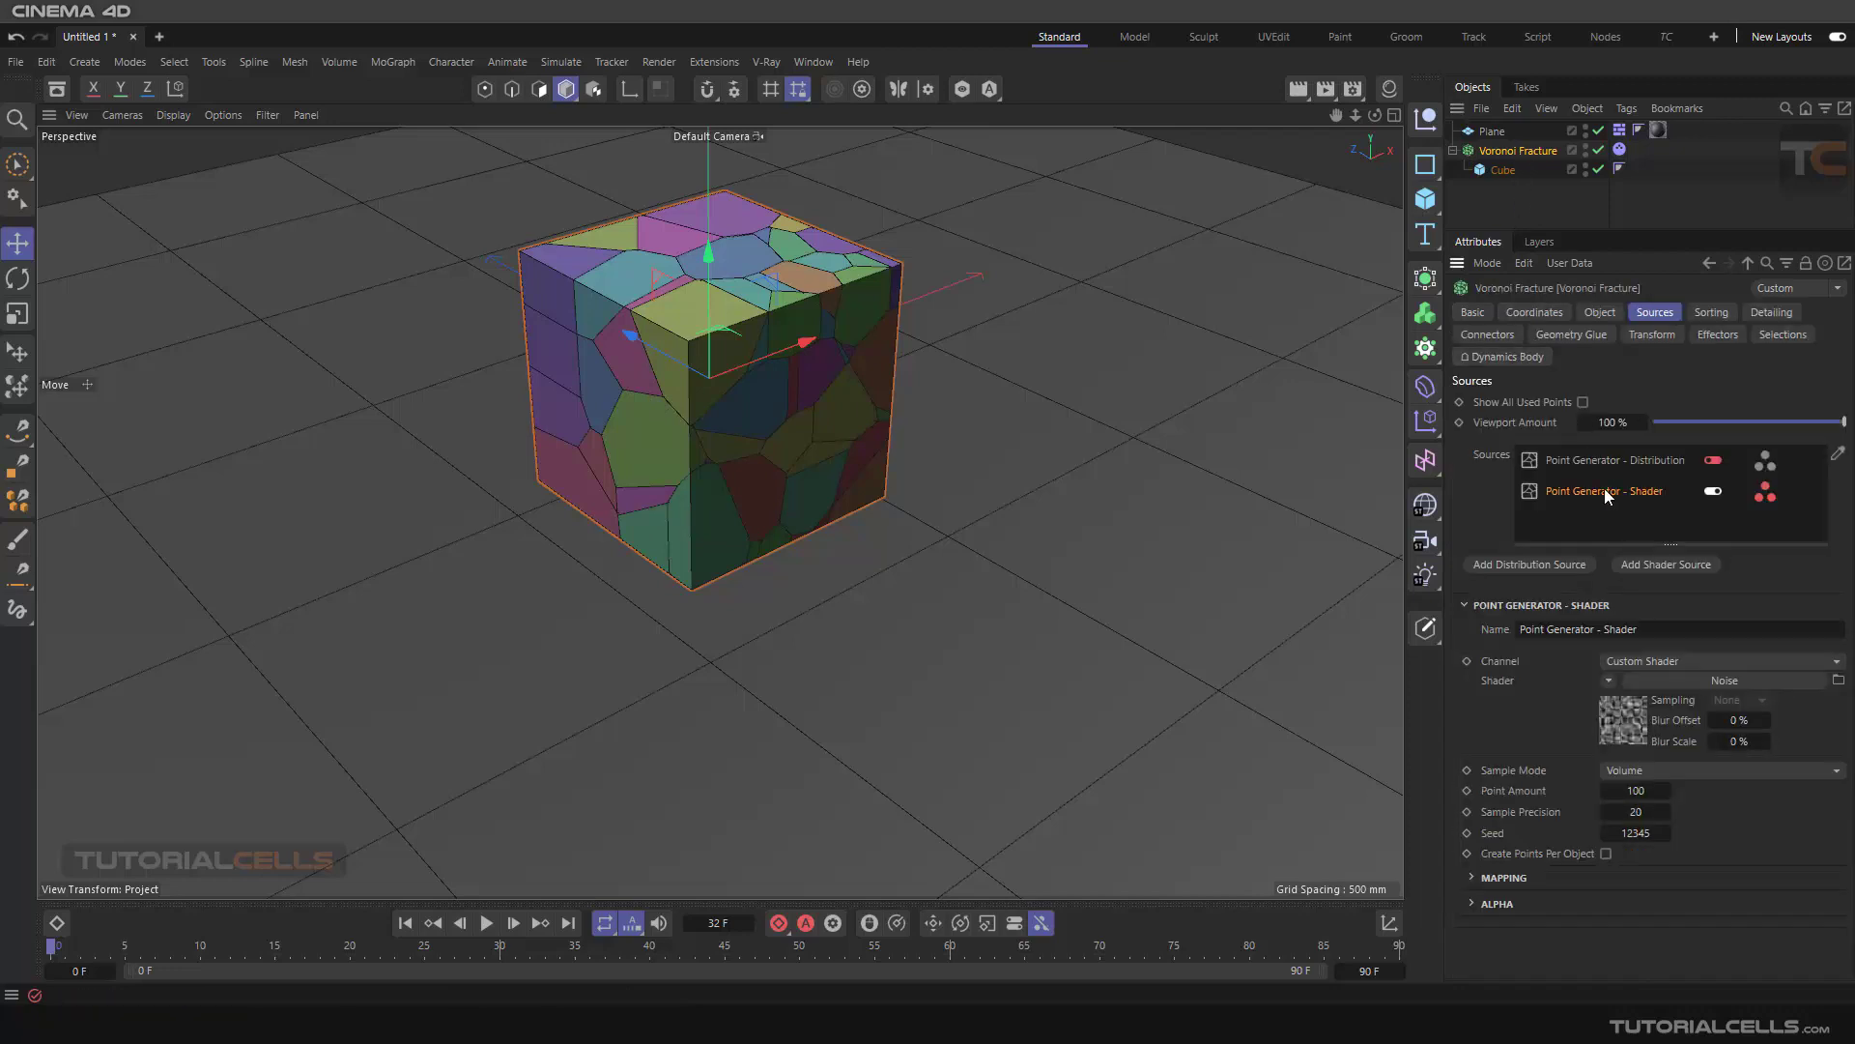
{"action": "key", "text": "Delete"}
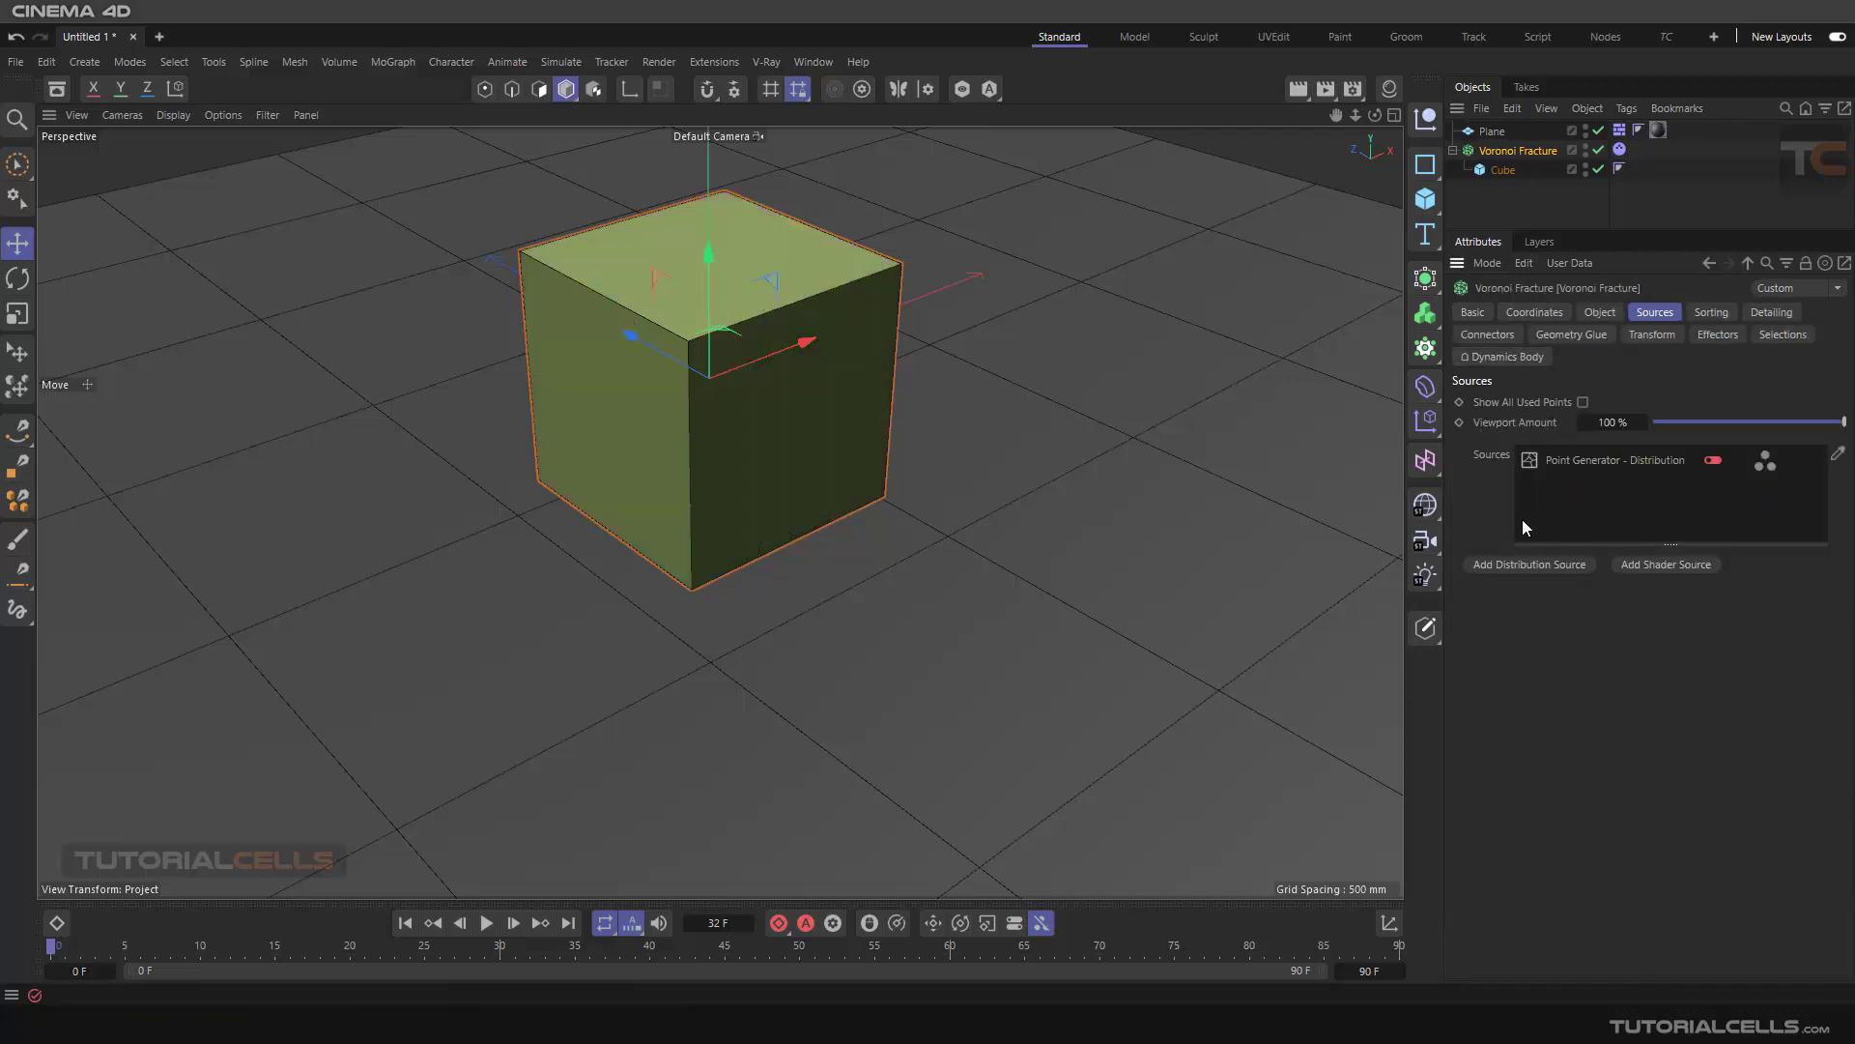
- Add a Rectangle spline at the cube's centre and scale it down uniformly to roughly the cube's height
{"action": "scroll", "coordinate": [771, 496], "scroll_direction": "down", "scroll_amount": 3}
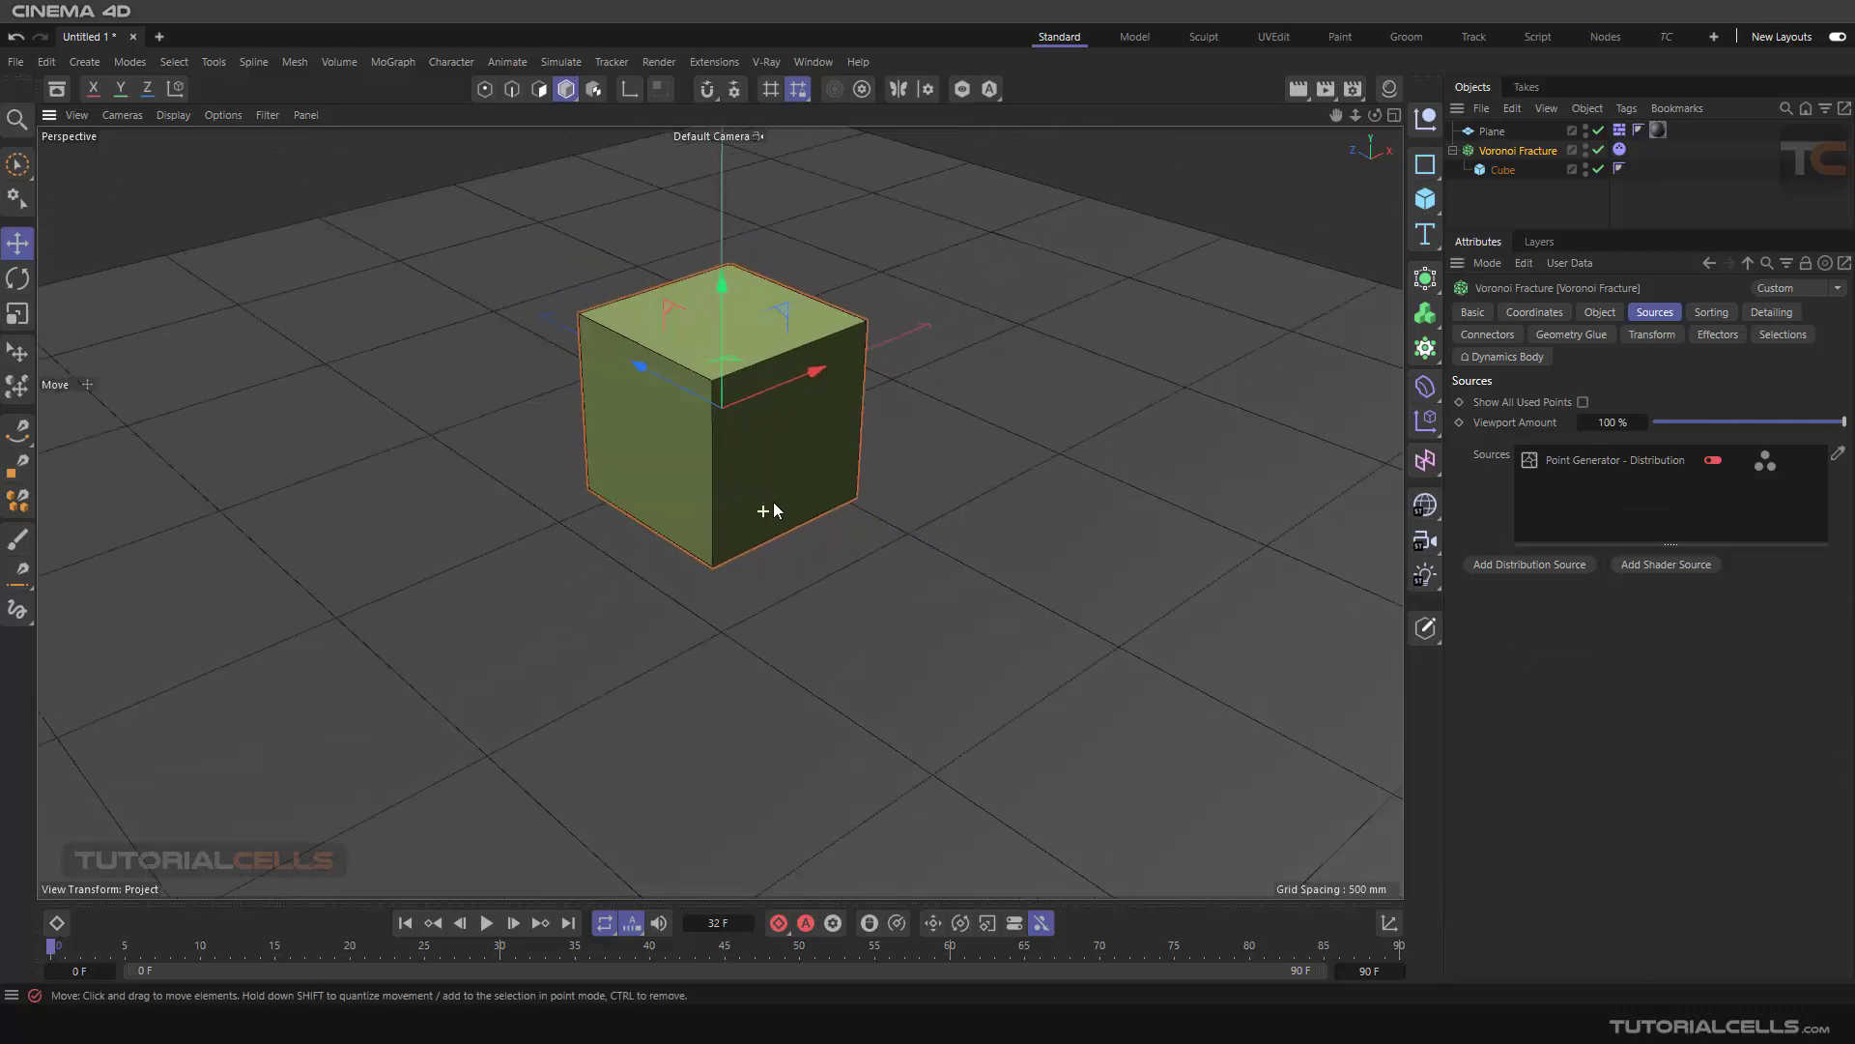
{"action": "left_click_drag", "start_coordinate": [773, 501], "coordinate": [798, 476], "text": "alt"}
{"action": "middle_click_drag", "start_coordinate": [798, 475], "coordinate": [903, 452], "text": "alt"}
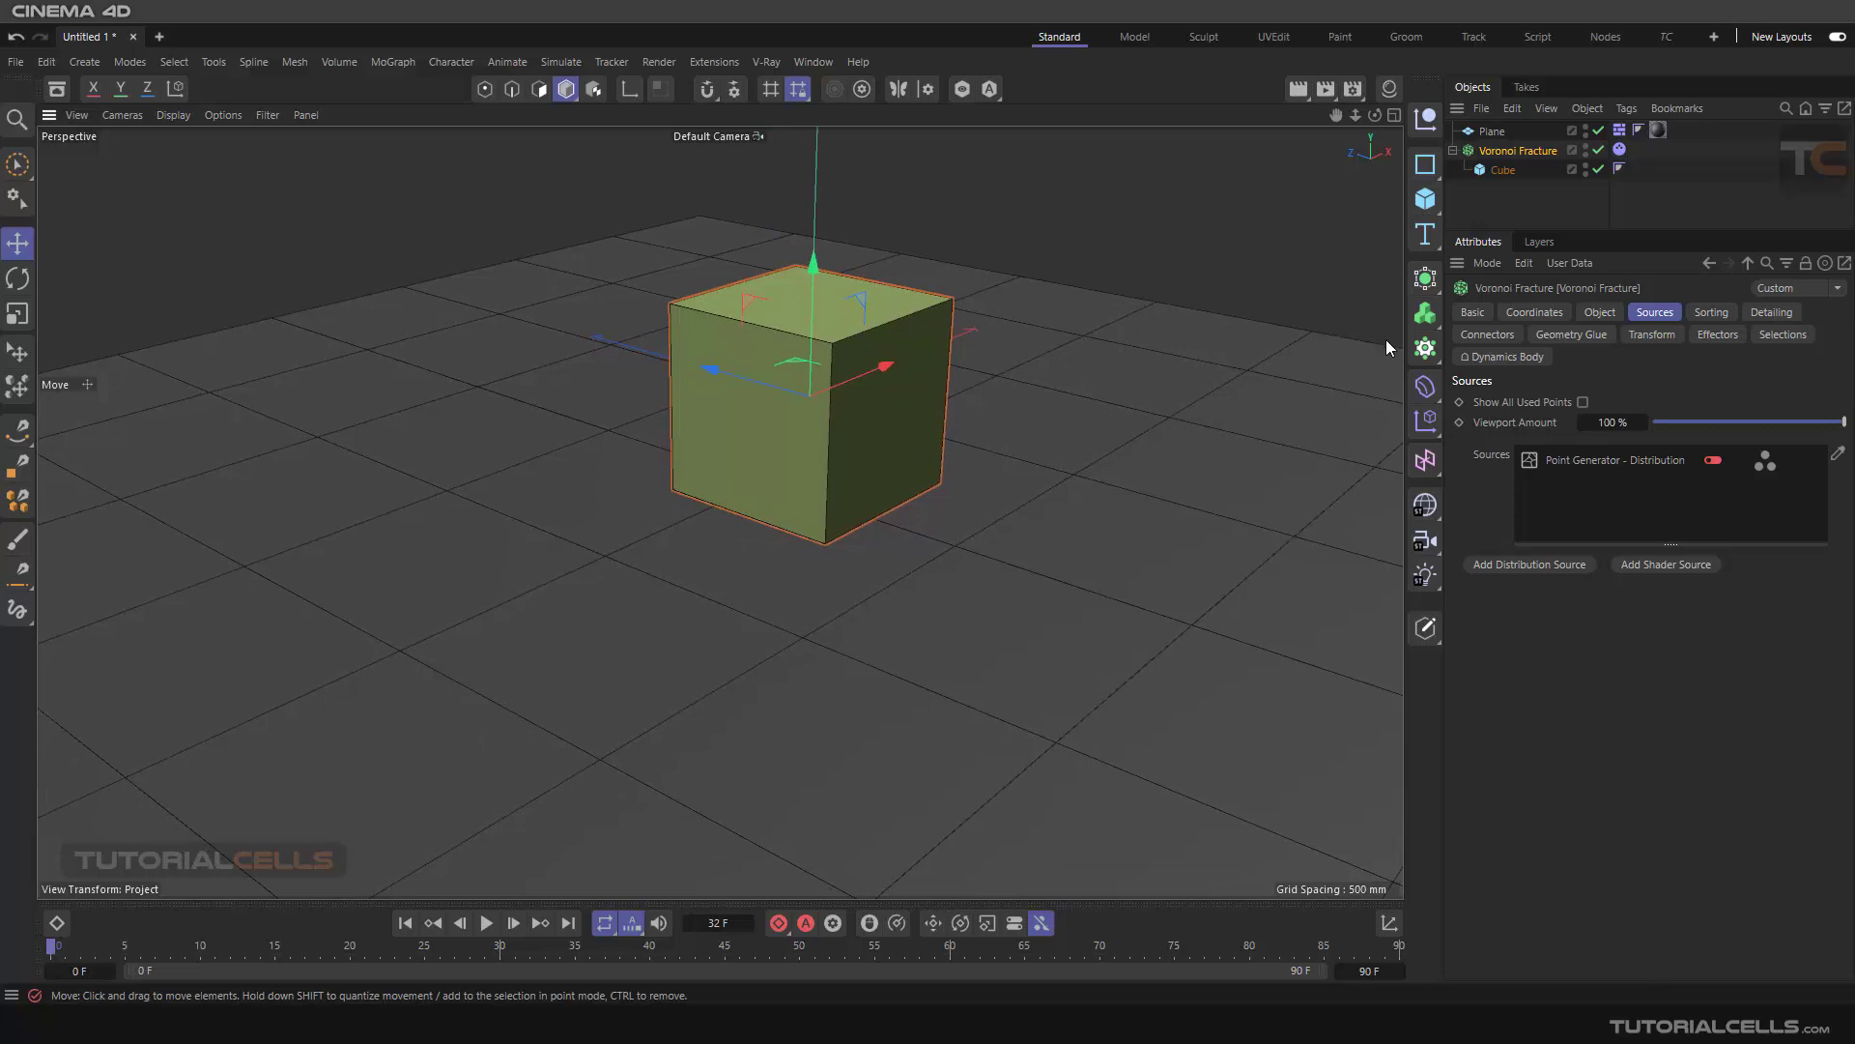
{"action": "left_click", "coordinate": [1434, 172]}
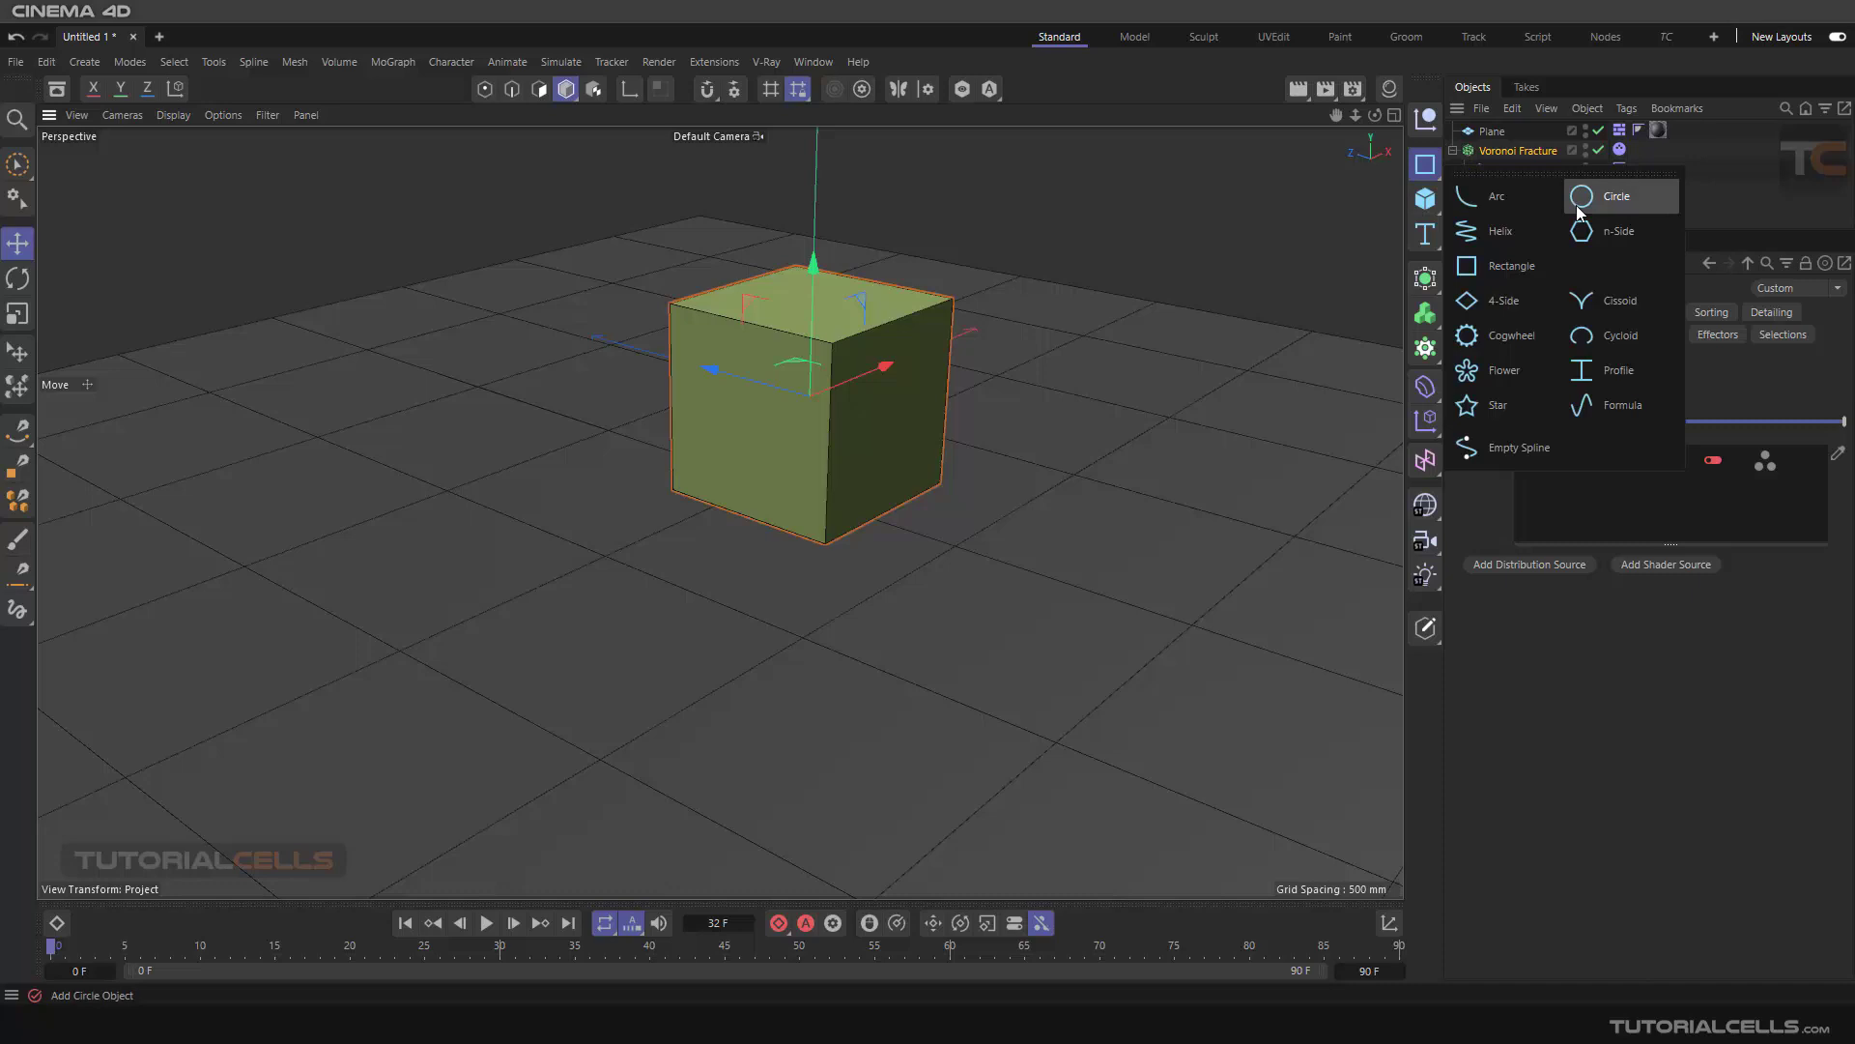
{"action": "left_click", "coordinate": [1511, 271]}
{"action": "key", "text": "t"}
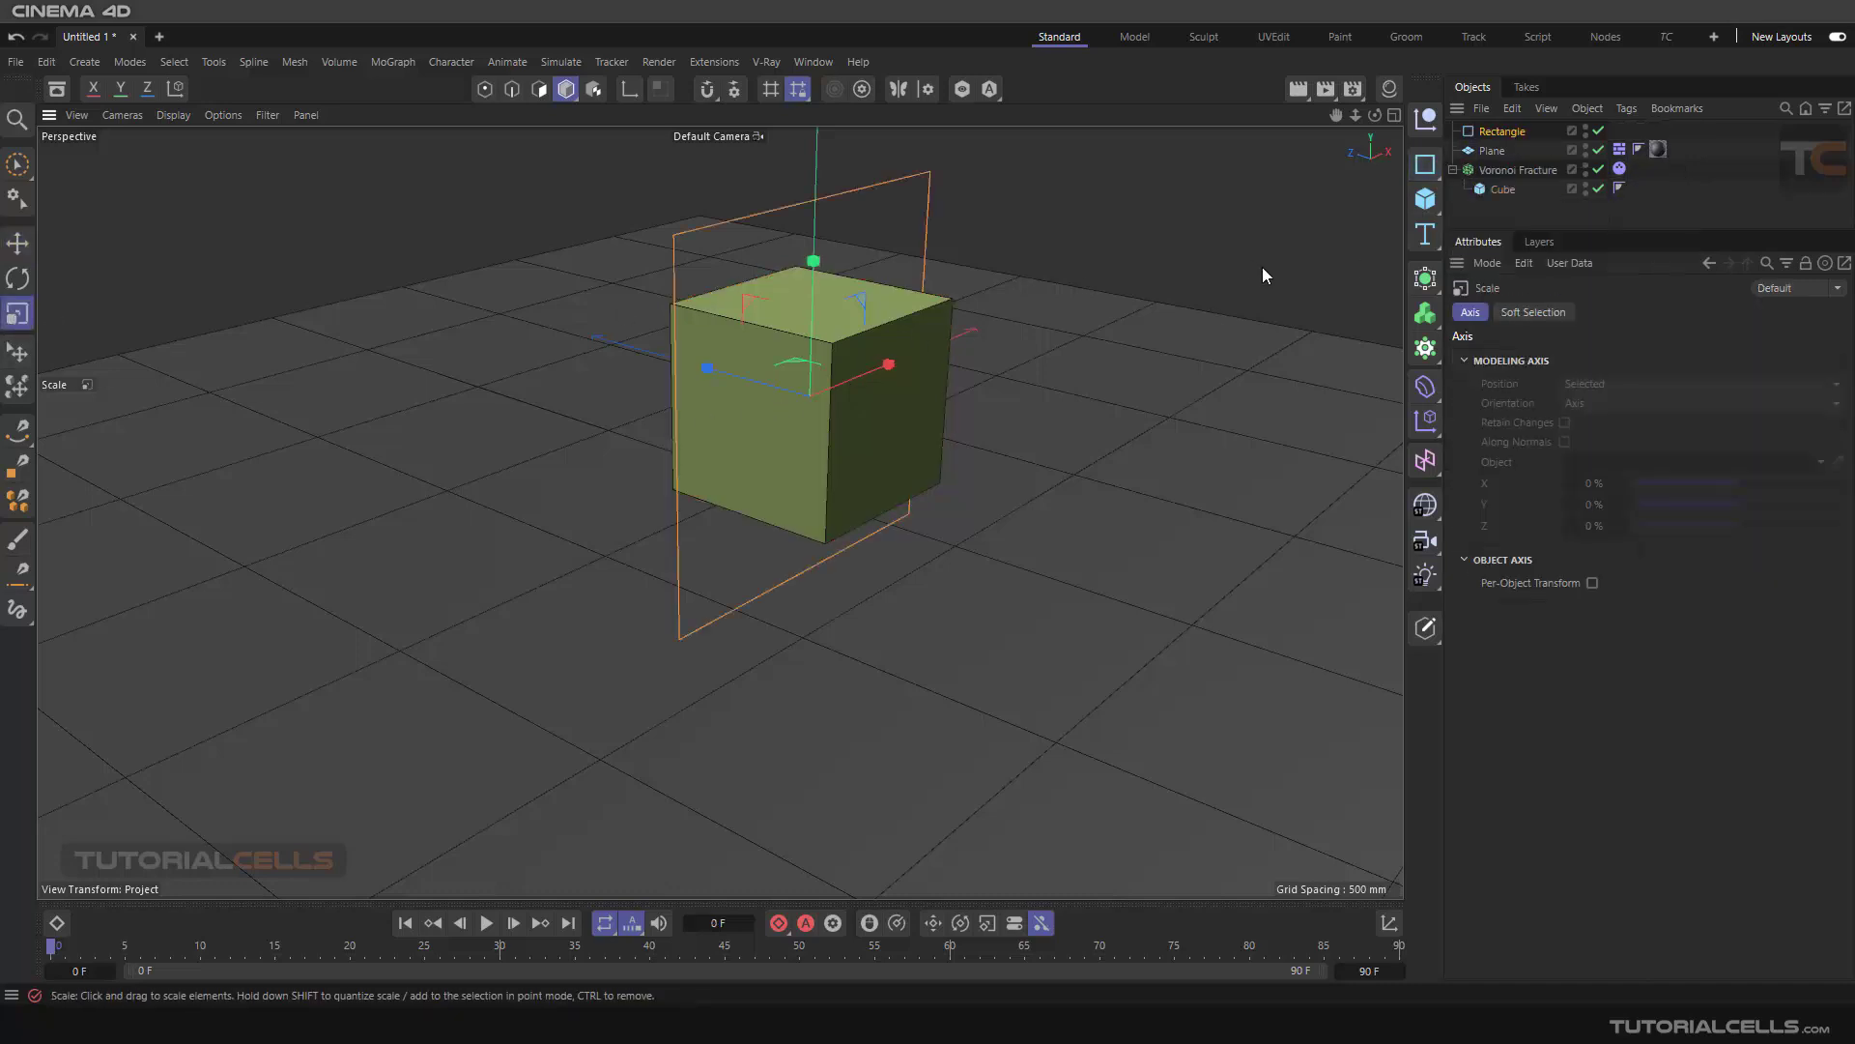
{"action": "left_click_drag", "start_coordinate": [1262, 276], "coordinate": [949, 418]}
{"action": "scroll", "coordinate": [793, 364], "scroll_direction": "up", "scroll_amount": 2}
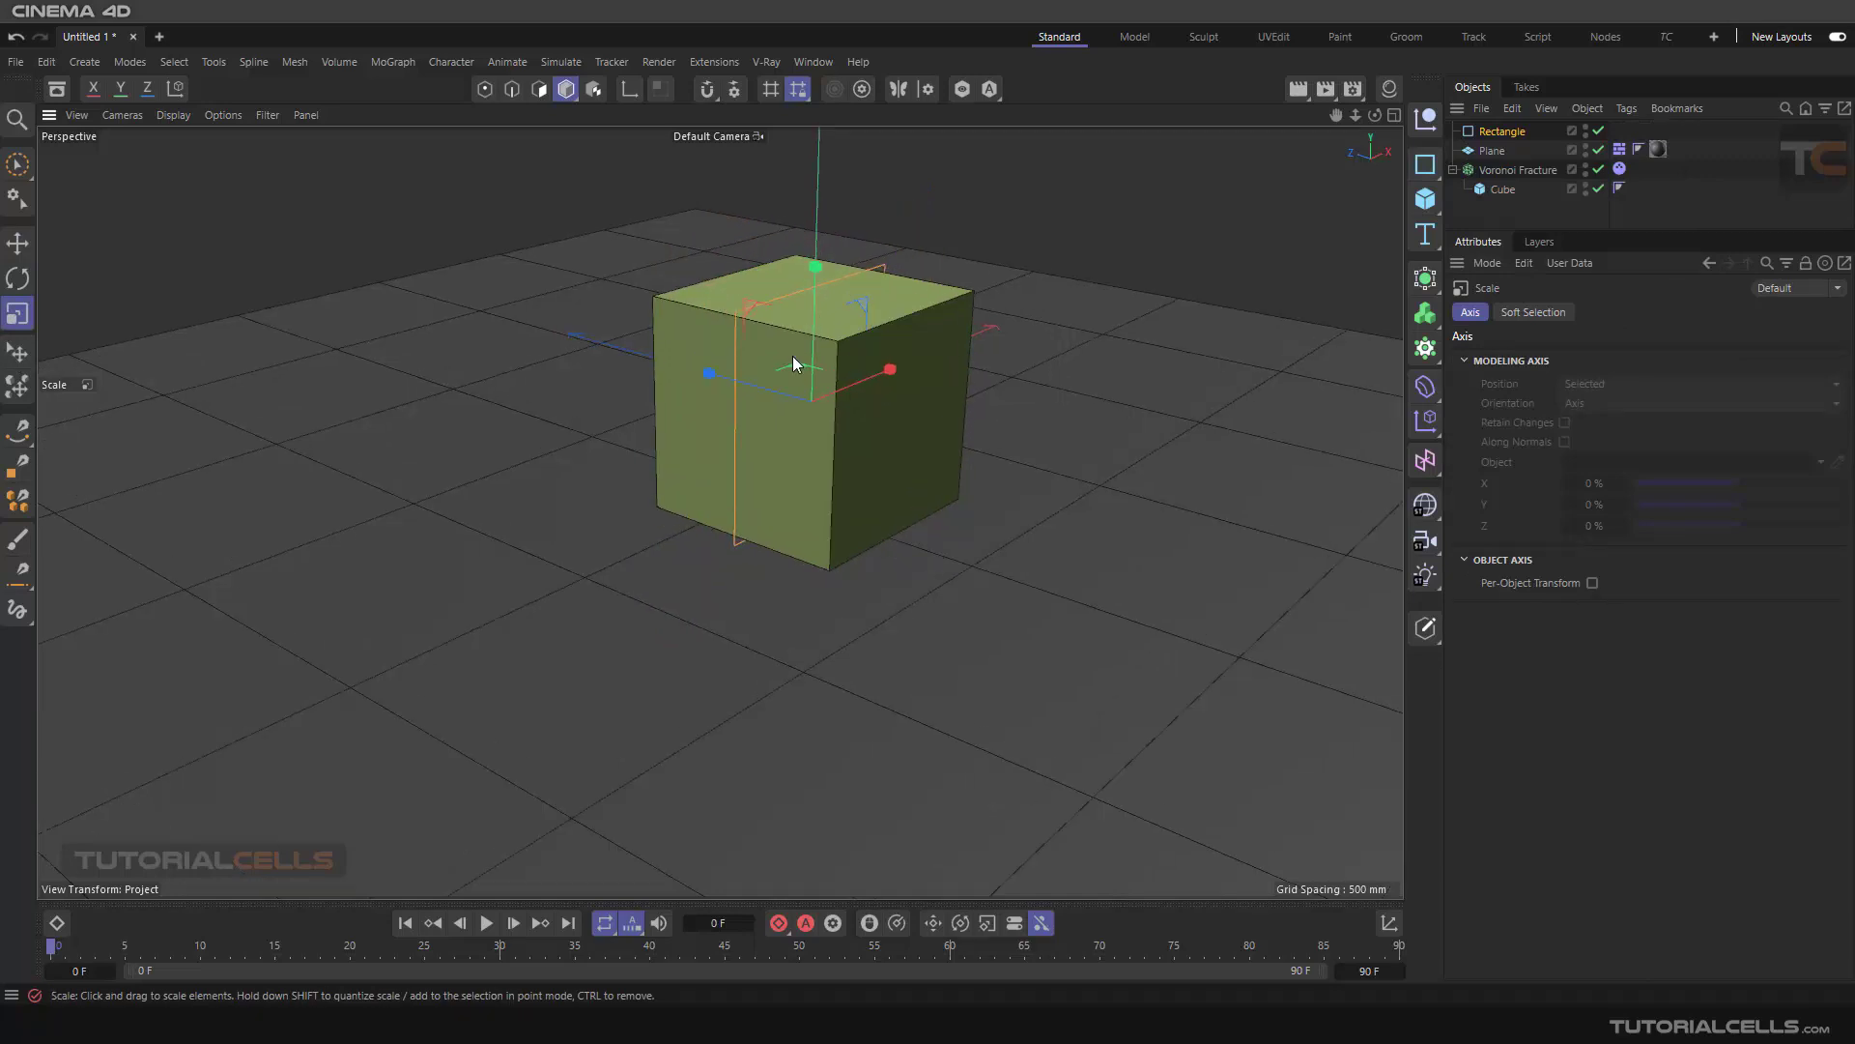
- Add the Rectangle spline to the Voronoi Fracture's sources as a point source
{"action": "mouse_move", "coordinate": [794, 356]}
{"action": "left_mouse_down", "text": "alt"}
{"action": "mouse_move", "coordinate": [774, 324]}
{"action": "mouse_move", "coordinate": [799, 369]}
{"action": "left_mouse_up", "text": "alt"}
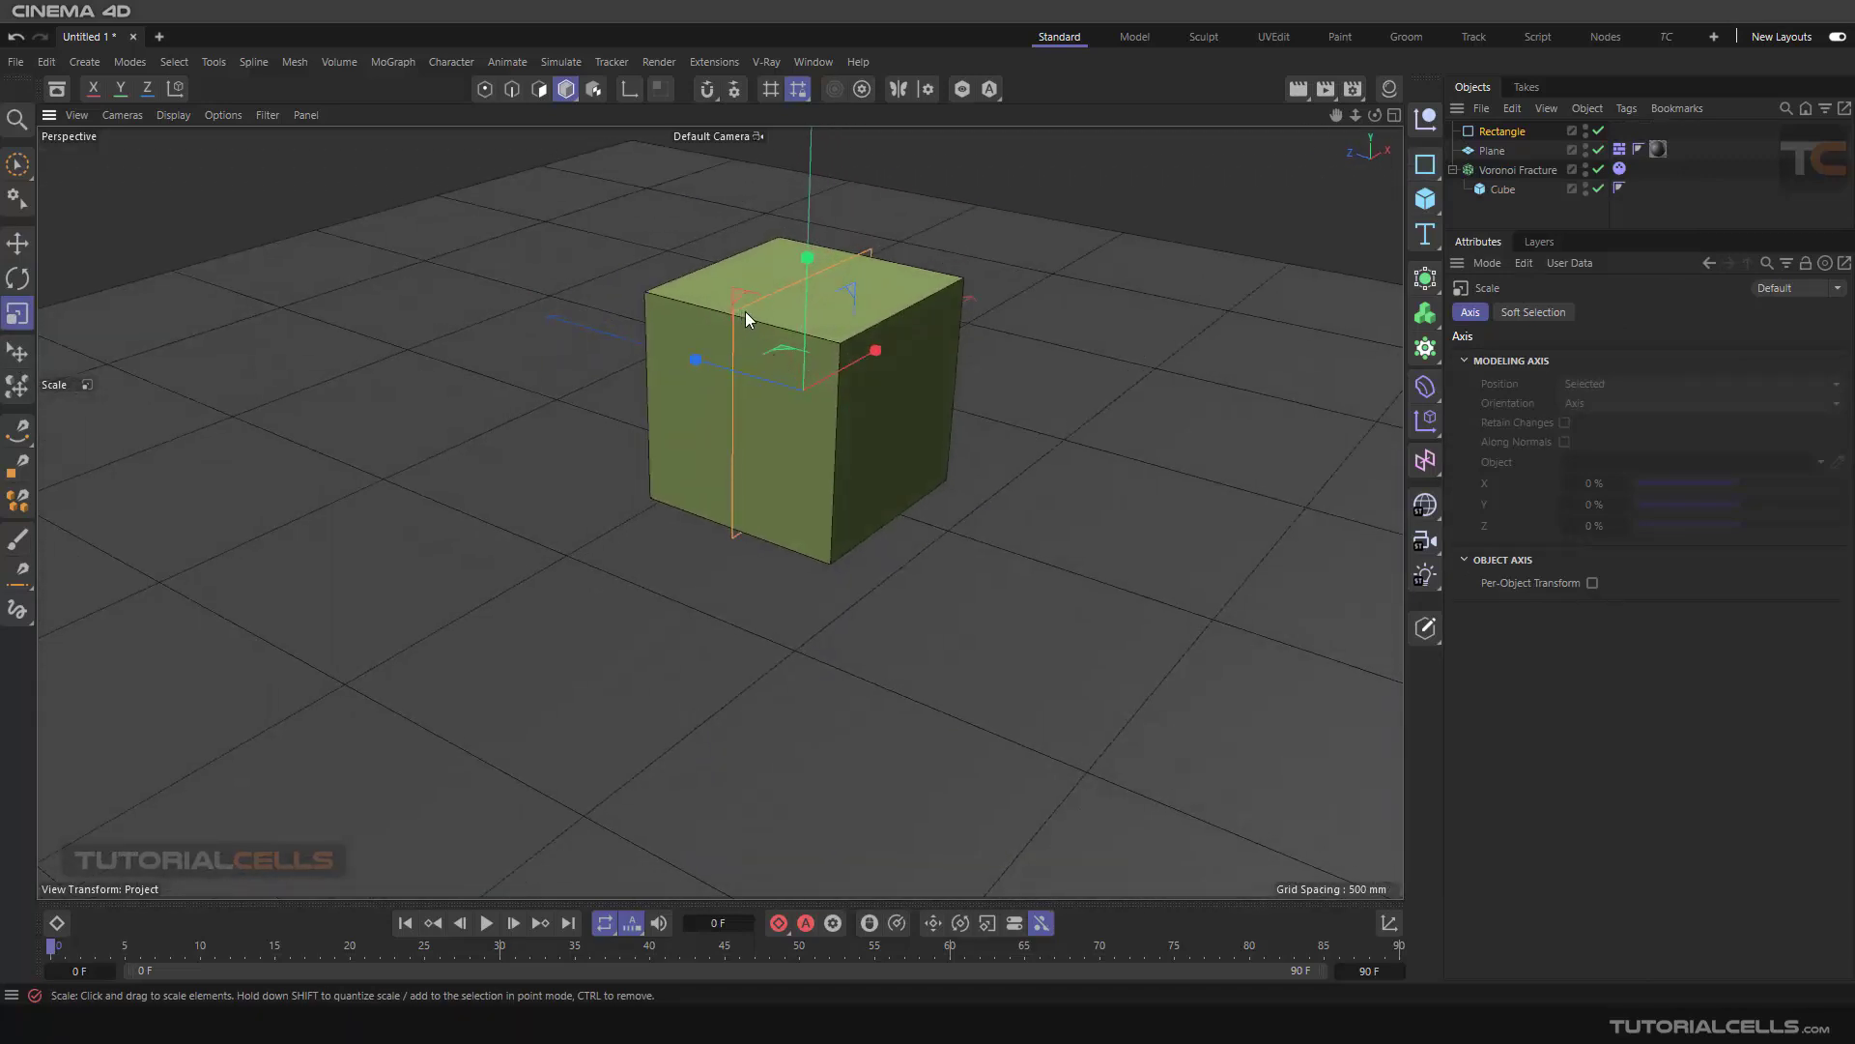
{"action": "left_click", "coordinate": [1515, 171]}
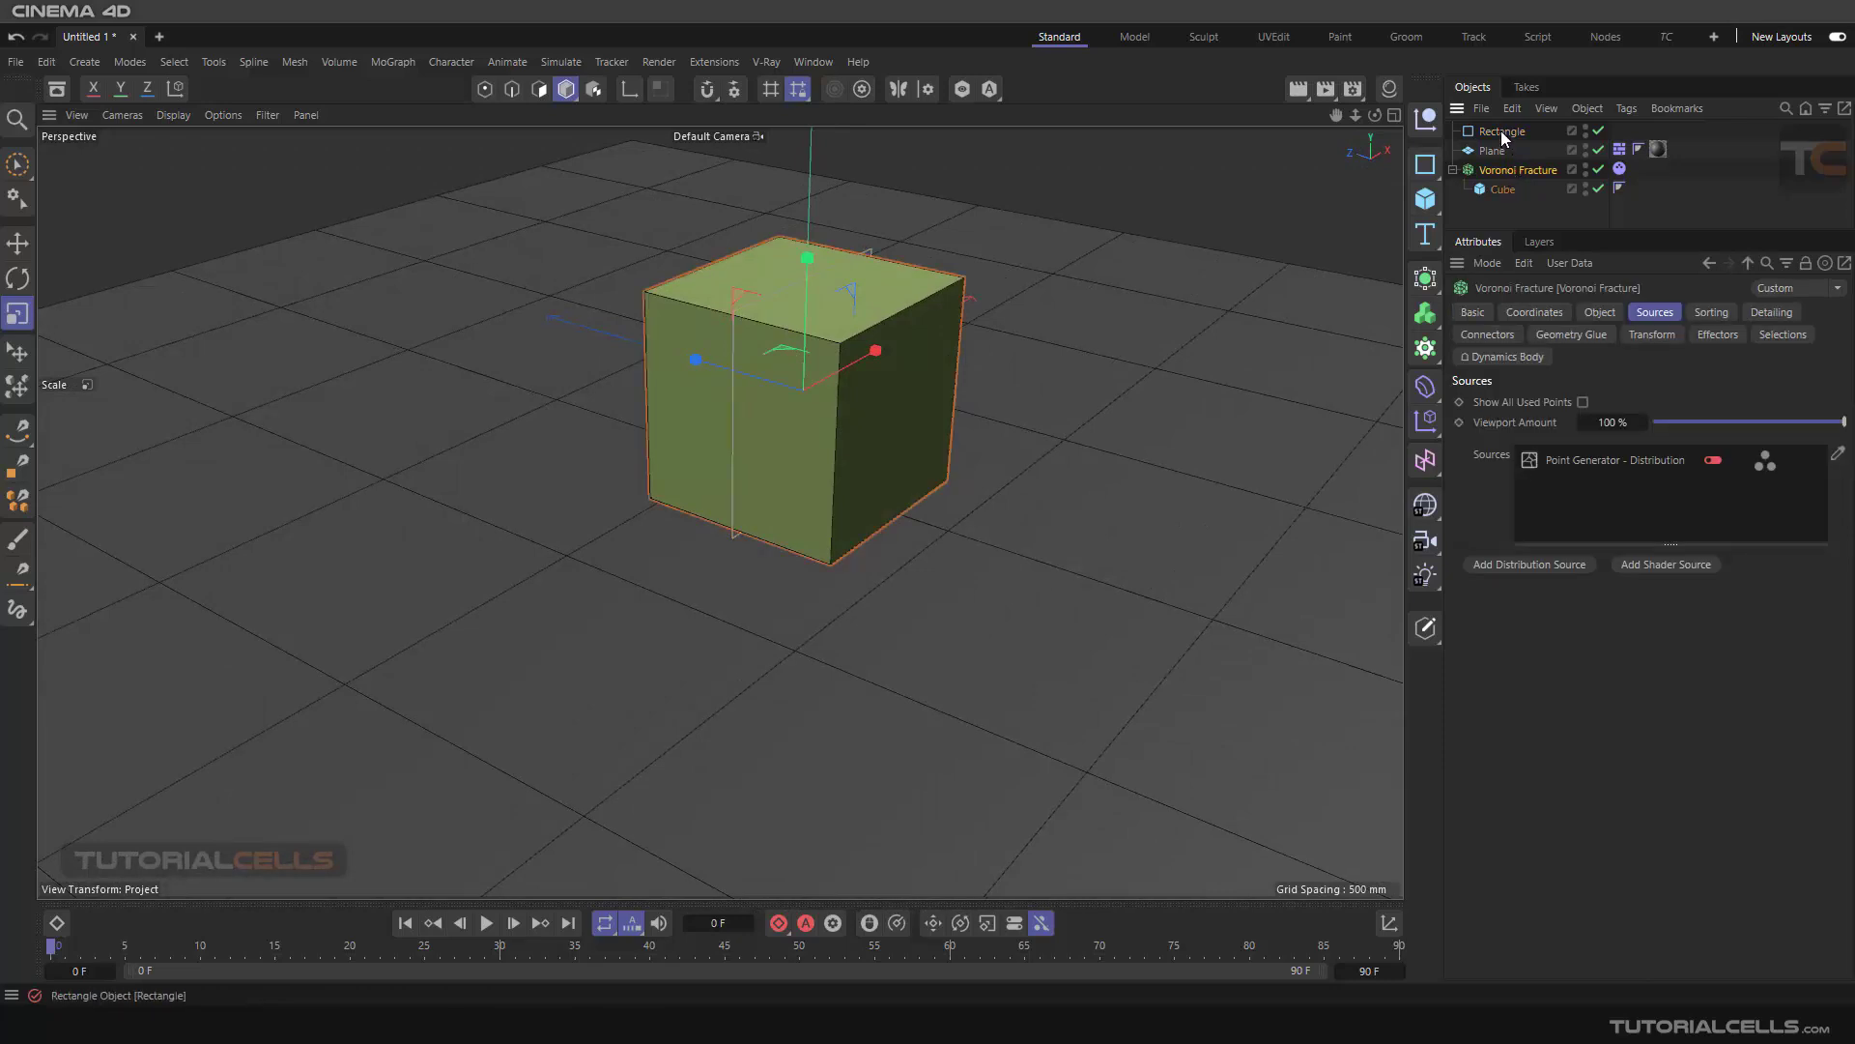
{"action": "left_click_drag", "start_coordinate": [1500, 130], "coordinate": [1580, 497]}
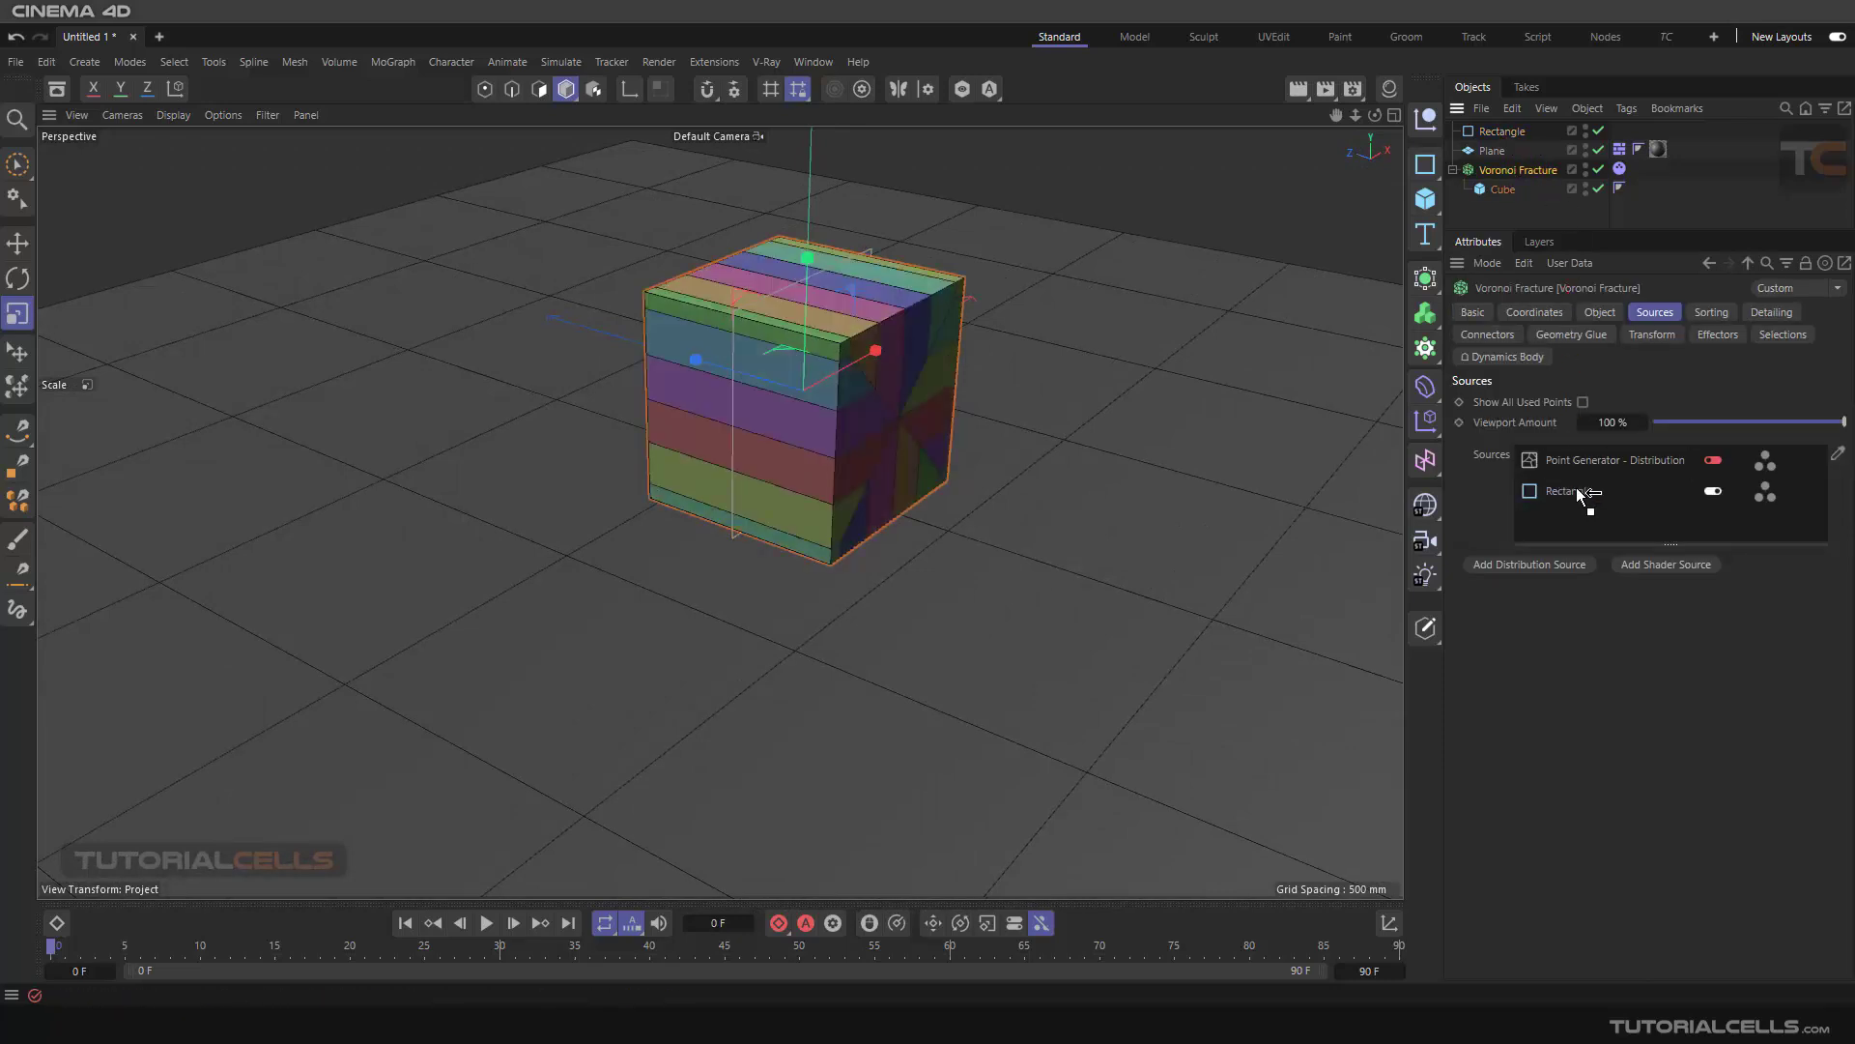
- Play the simulation of the cube fractured by the Rectangle spline, then stop and rewind to frame 0
{"action": "left_click_drag", "start_coordinate": [930, 346], "coordinate": [821, 371], "text": "alt"}
{"action": "scroll", "coordinate": [820, 371], "scroll_direction": "down", "scroll_amount": 5}
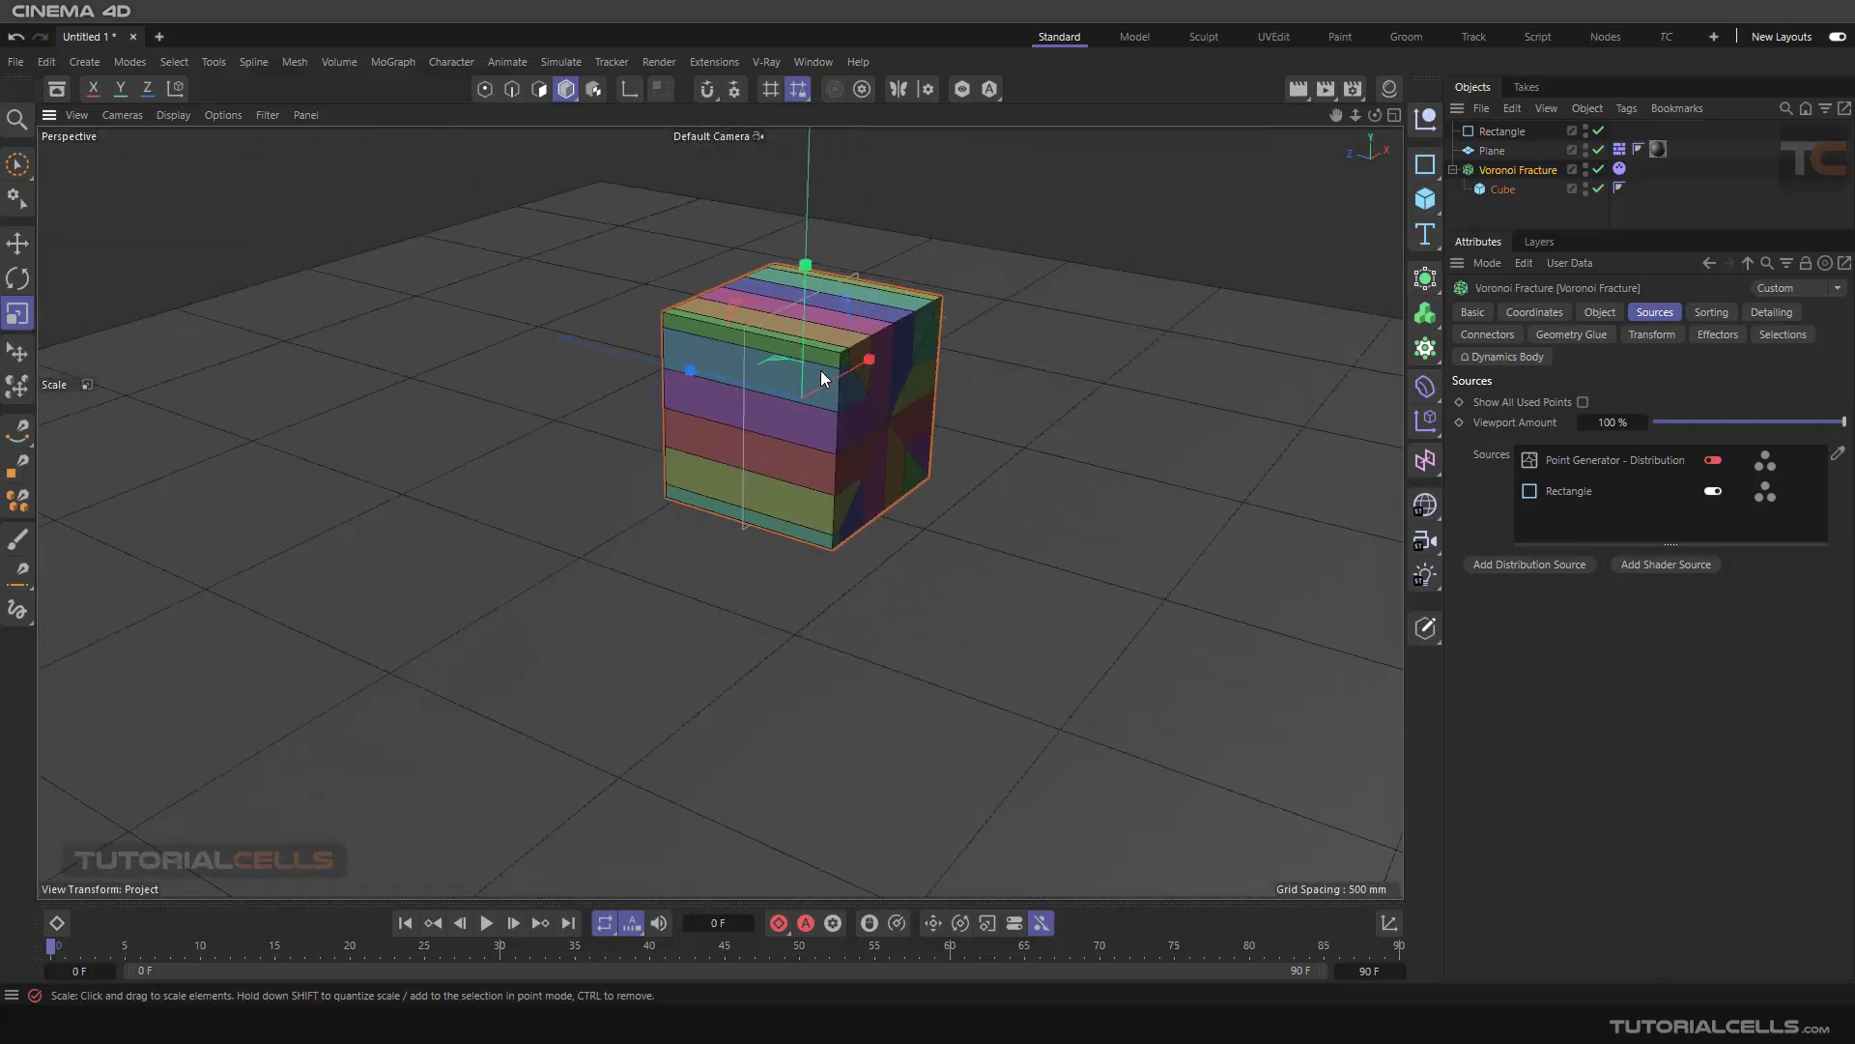
{"action": "left_click", "coordinate": [486, 923]}
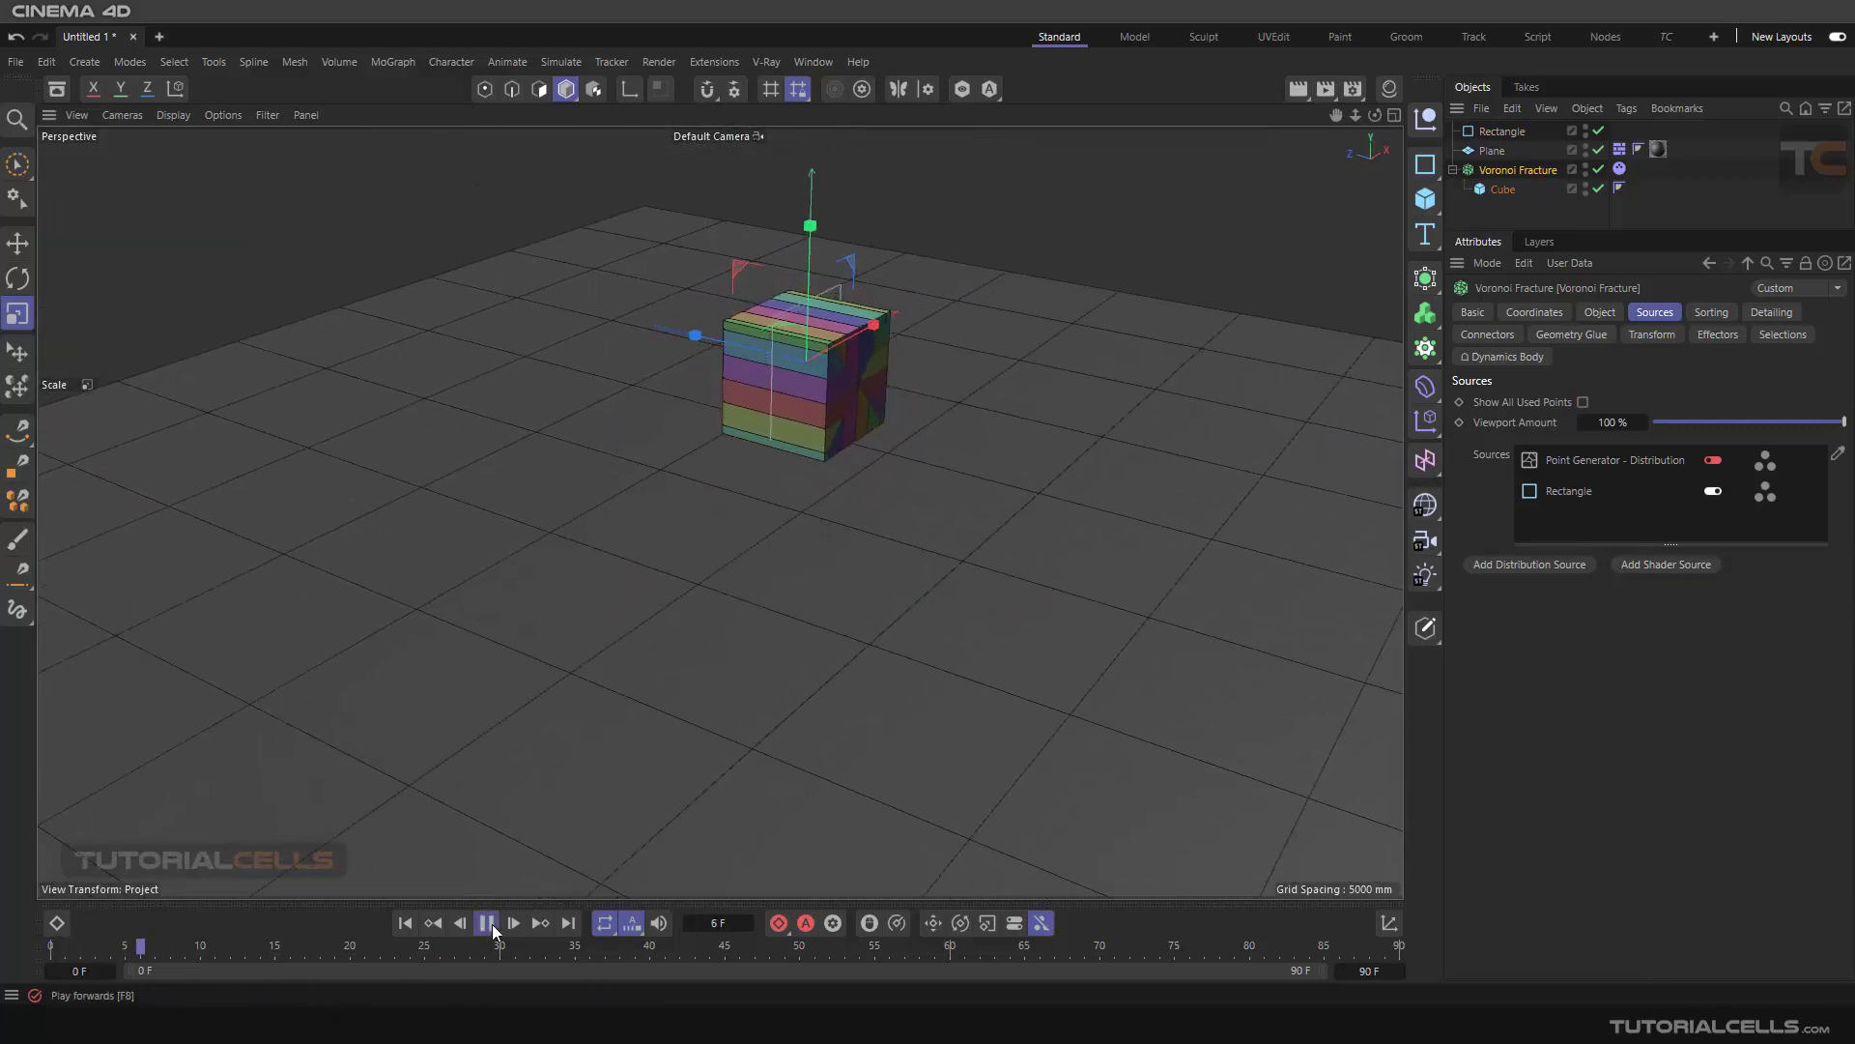
{"action": "left_click", "coordinate": [487, 923]}
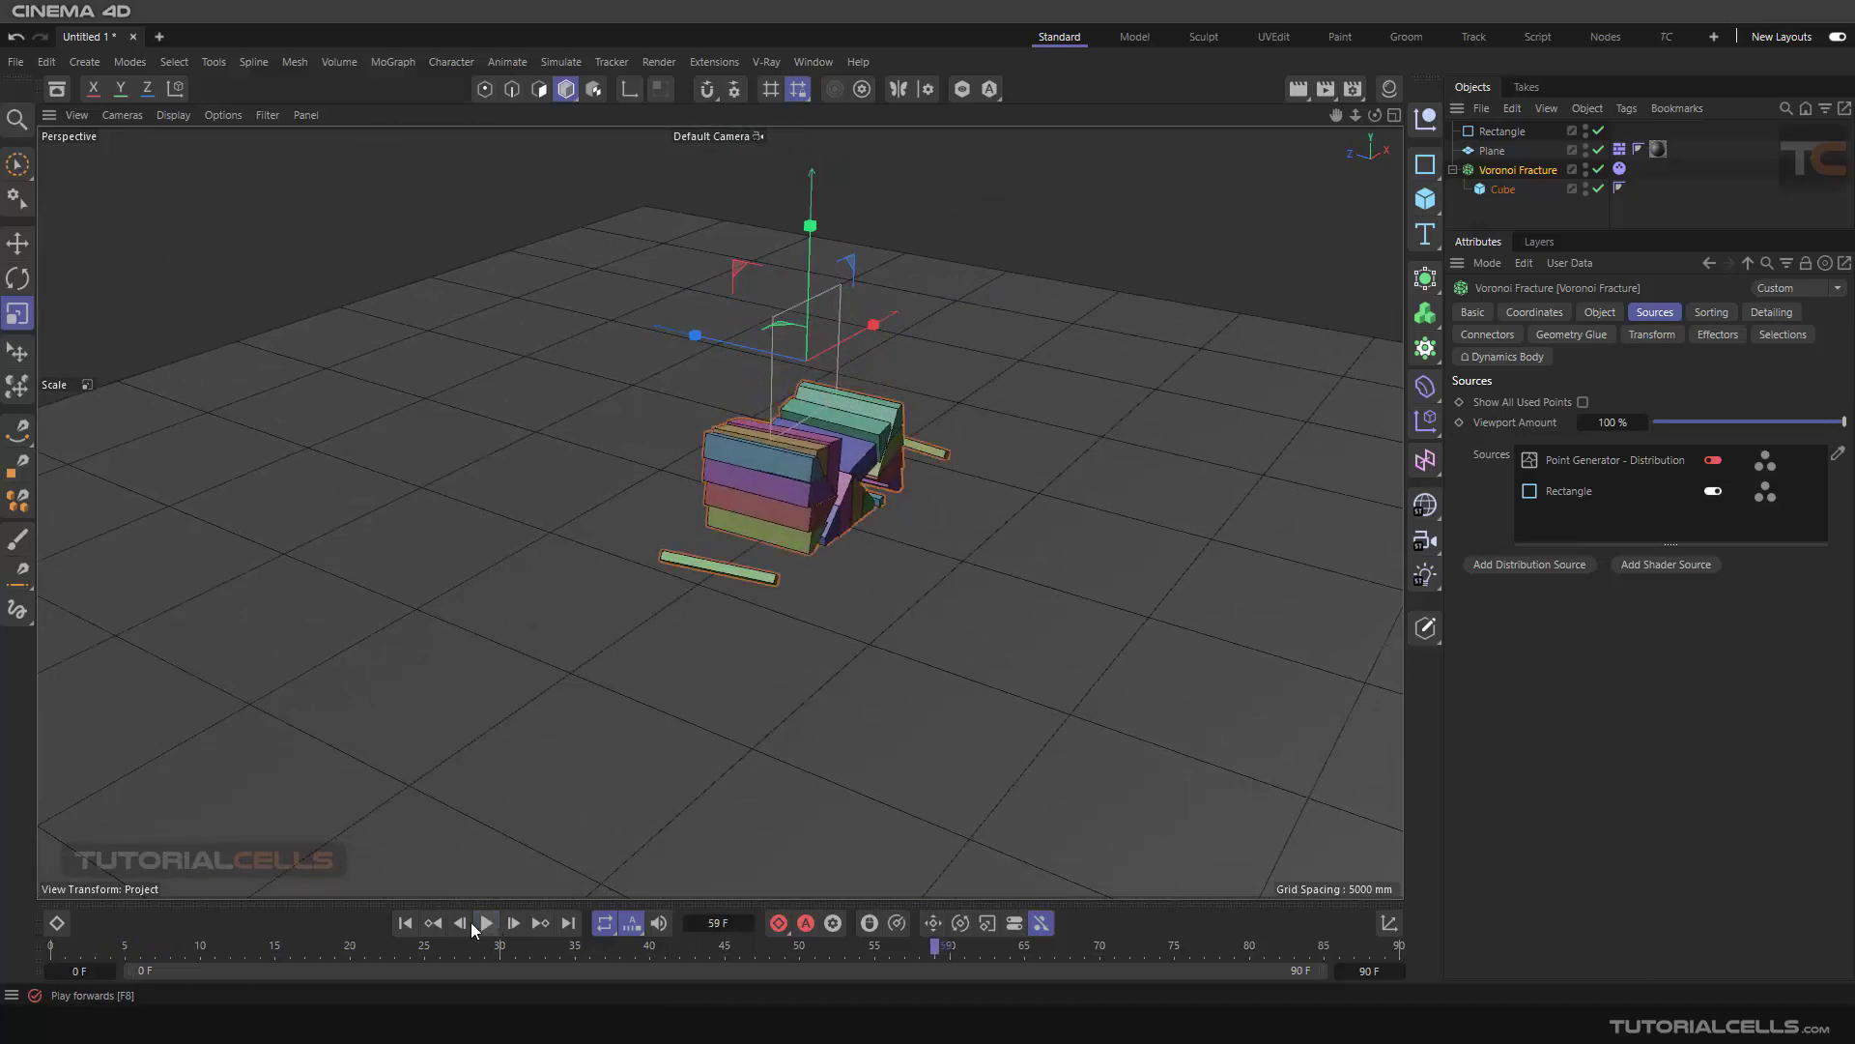
{"action": "left_click", "coordinate": [406, 923]}
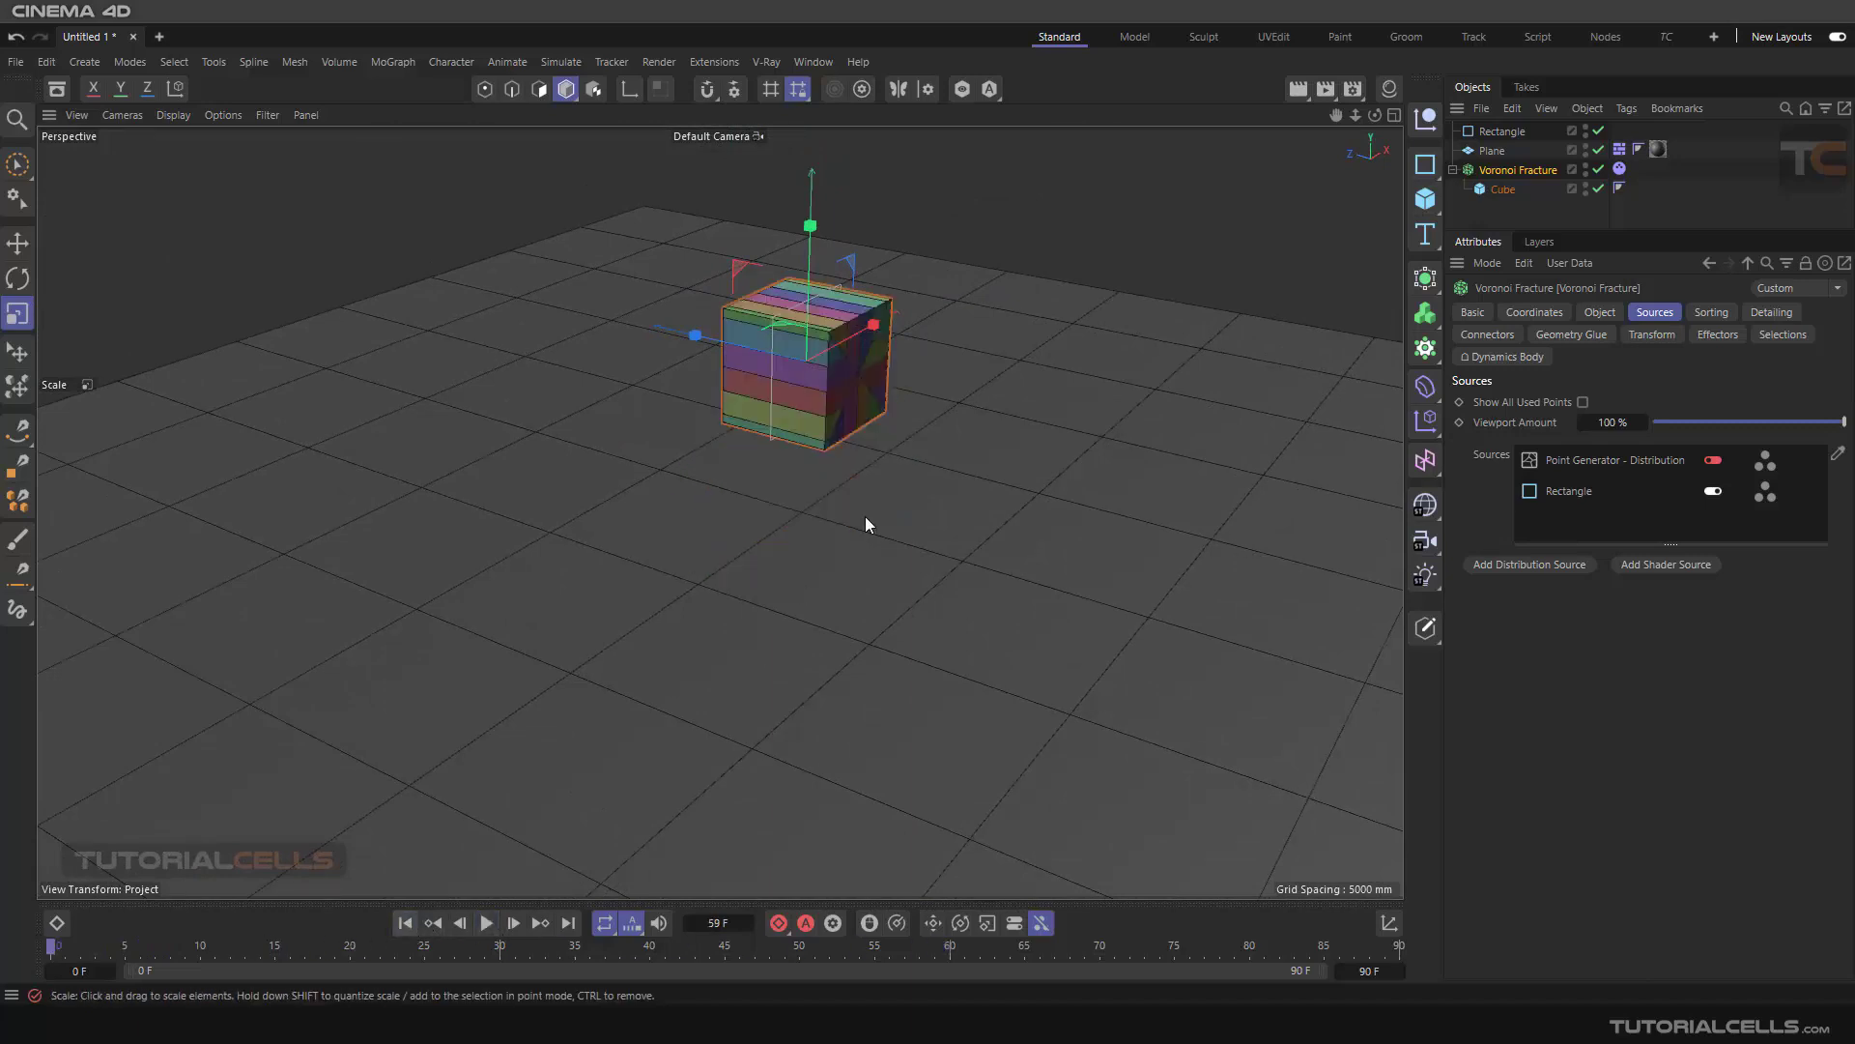
- Scale the Rectangle spline up uniformly beyond the cube's height and rotate it around its vertical axis
{"action": "left_click", "coordinate": [1493, 131]}
{"action": "scroll", "coordinate": [773, 300], "scroll_direction": "up", "scroll_amount": 3}
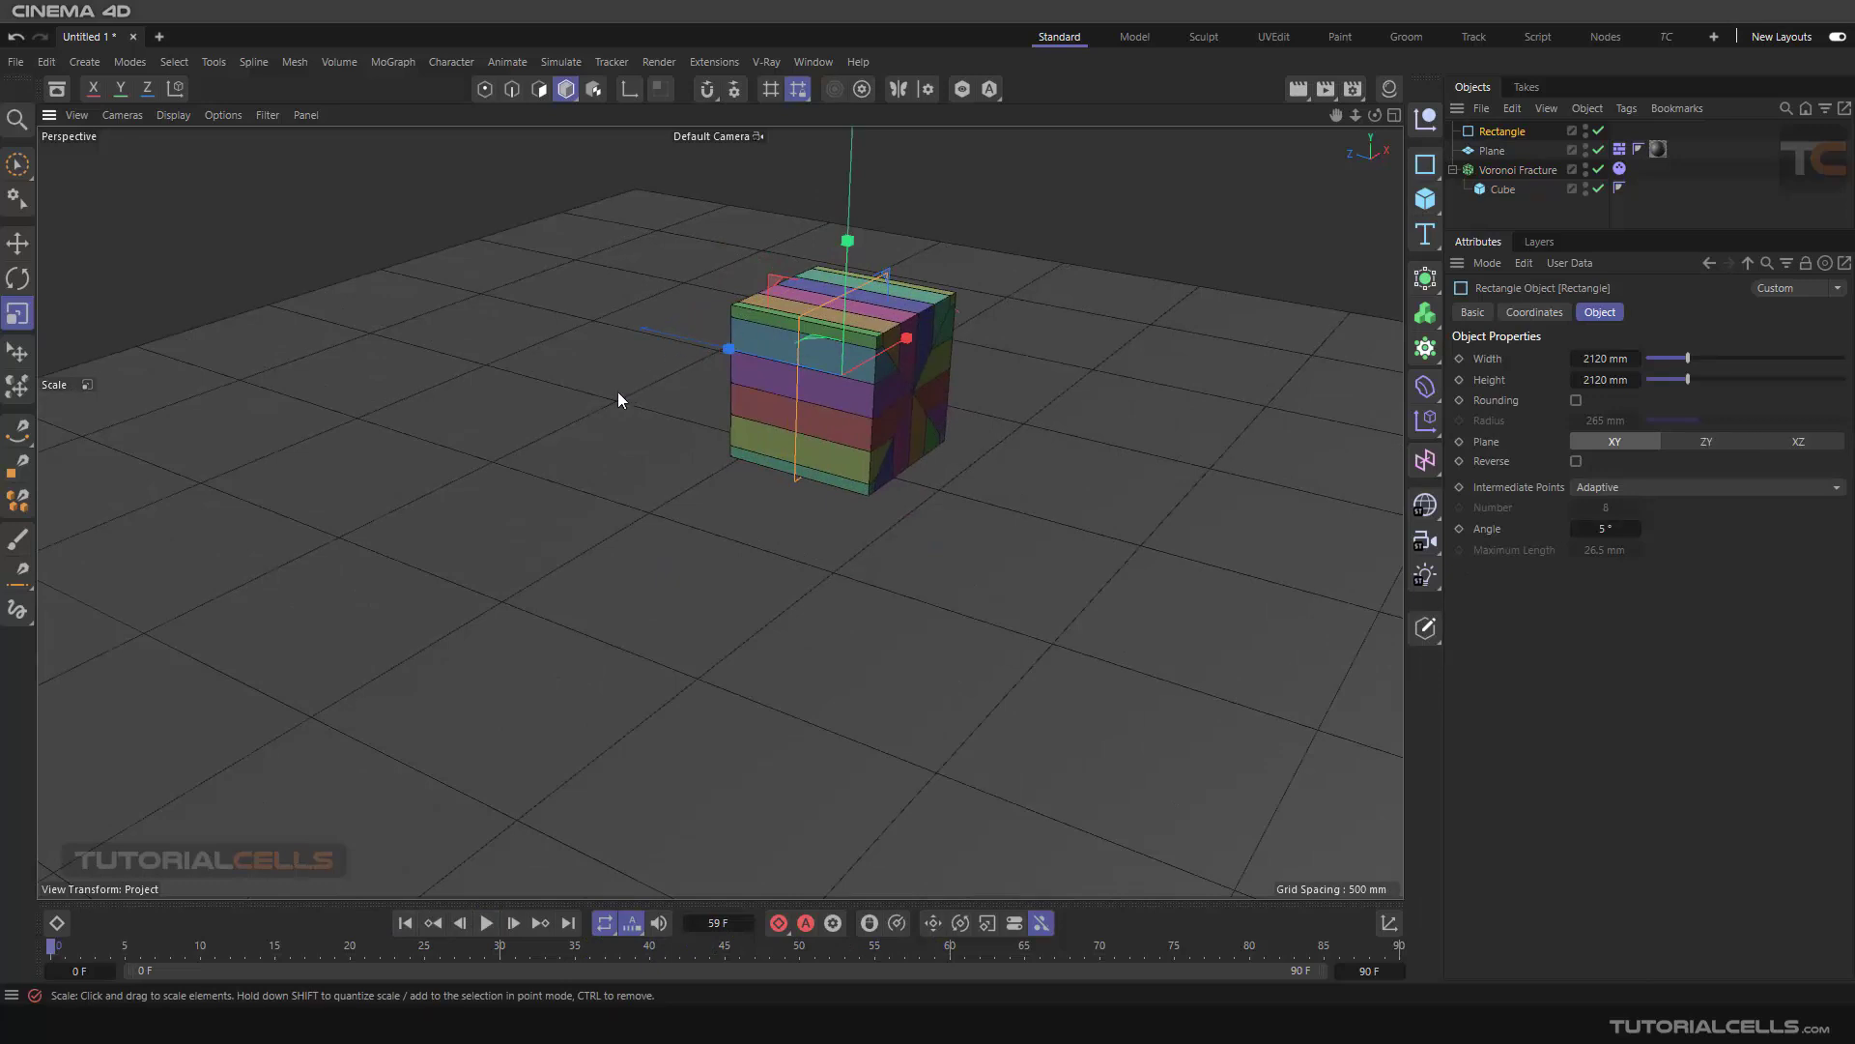
{"action": "left_click_drag", "start_coordinate": [617, 391], "coordinate": [1111, 251]}
{"action": "key", "text": "r"}
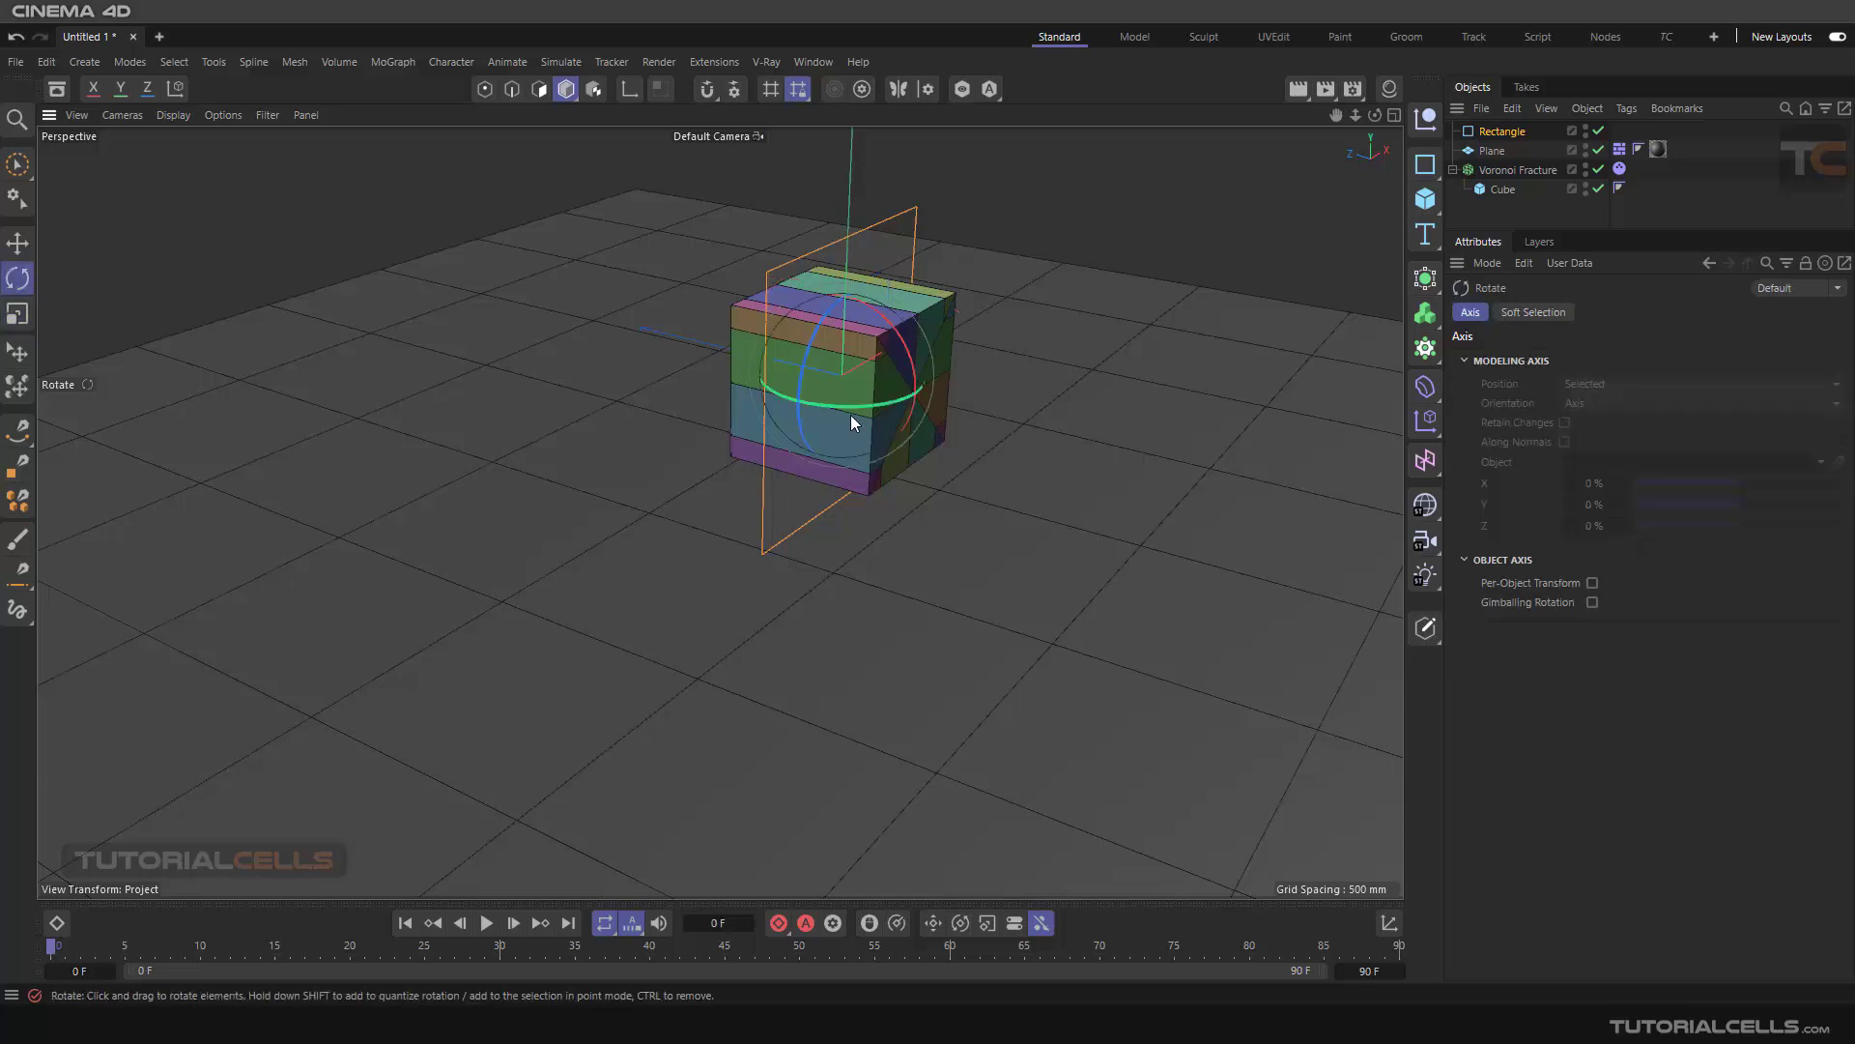
{"action": "left_click_drag", "start_coordinate": [850, 404], "coordinate": [904, 396]}
- Delete the Rectangle spline from the scene and return to the Voronoi Fracture's sources
{"action": "left_click", "coordinate": [1512, 131]}
{"action": "key", "text": "Delete"}
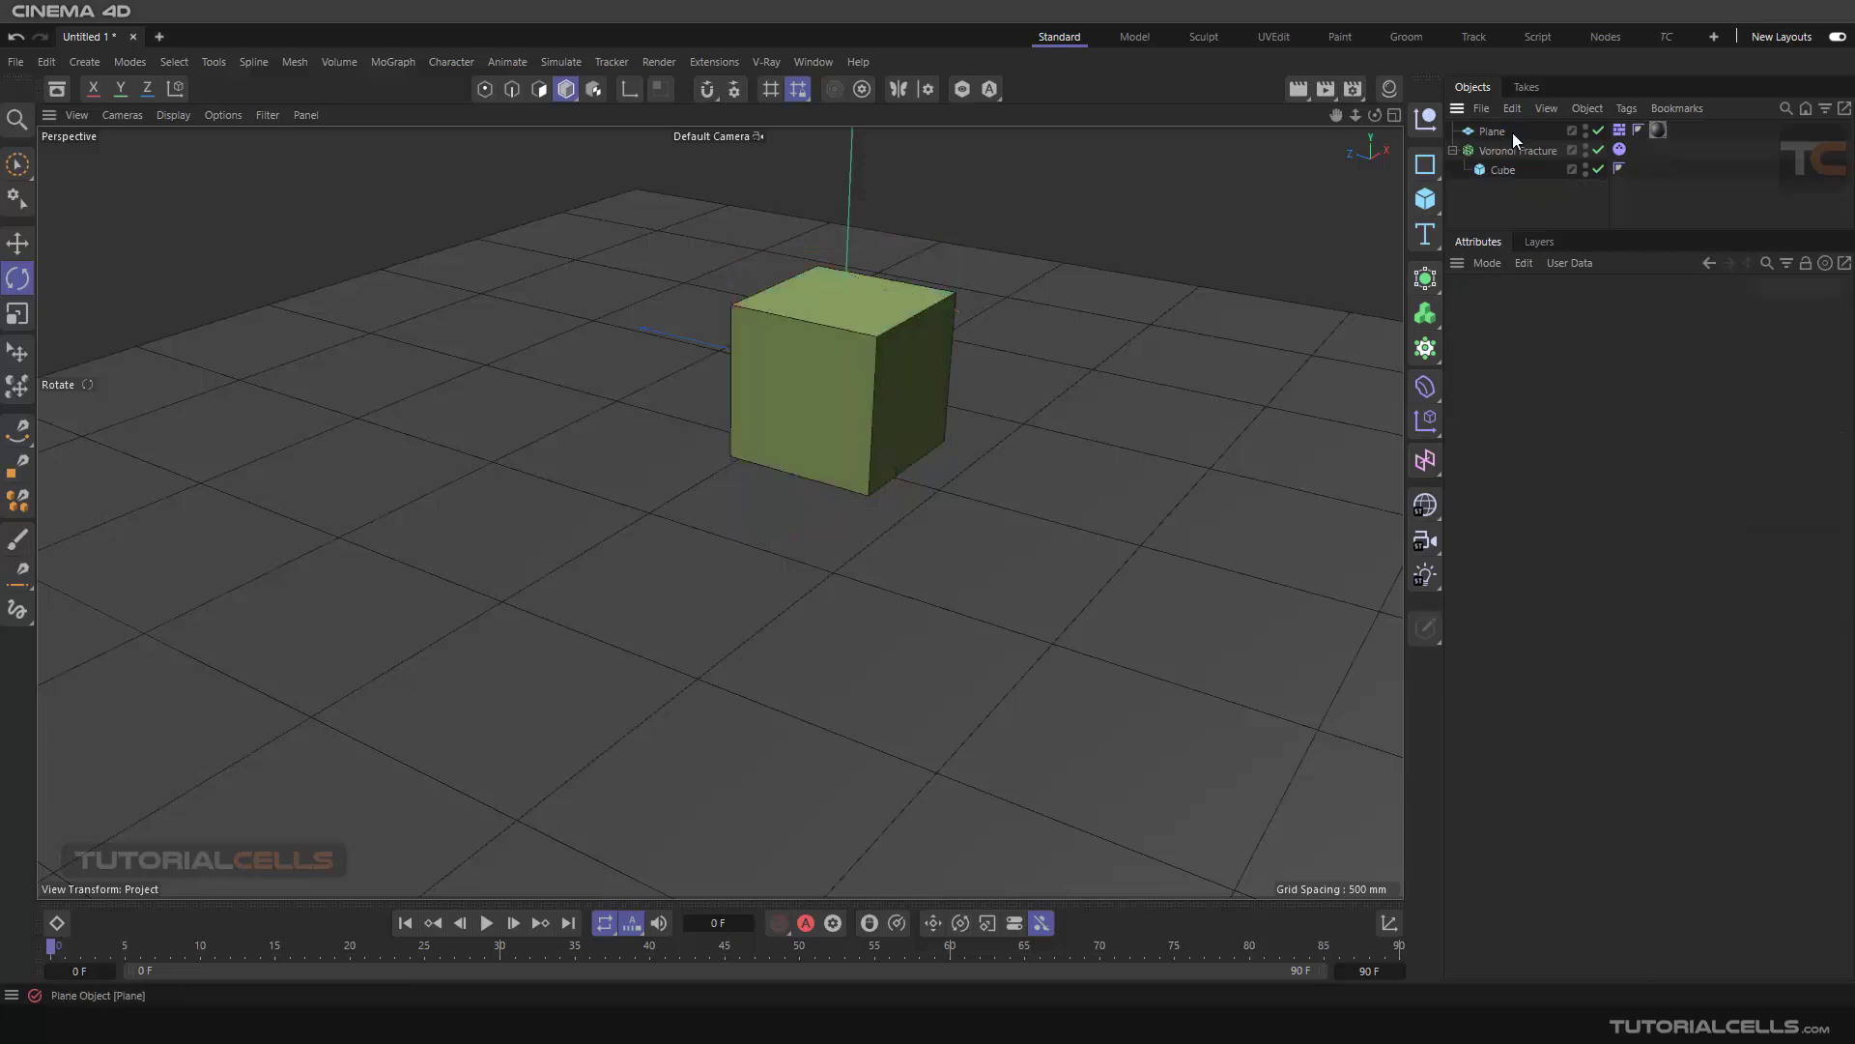
{"action": "left_click", "coordinate": [1513, 151]}
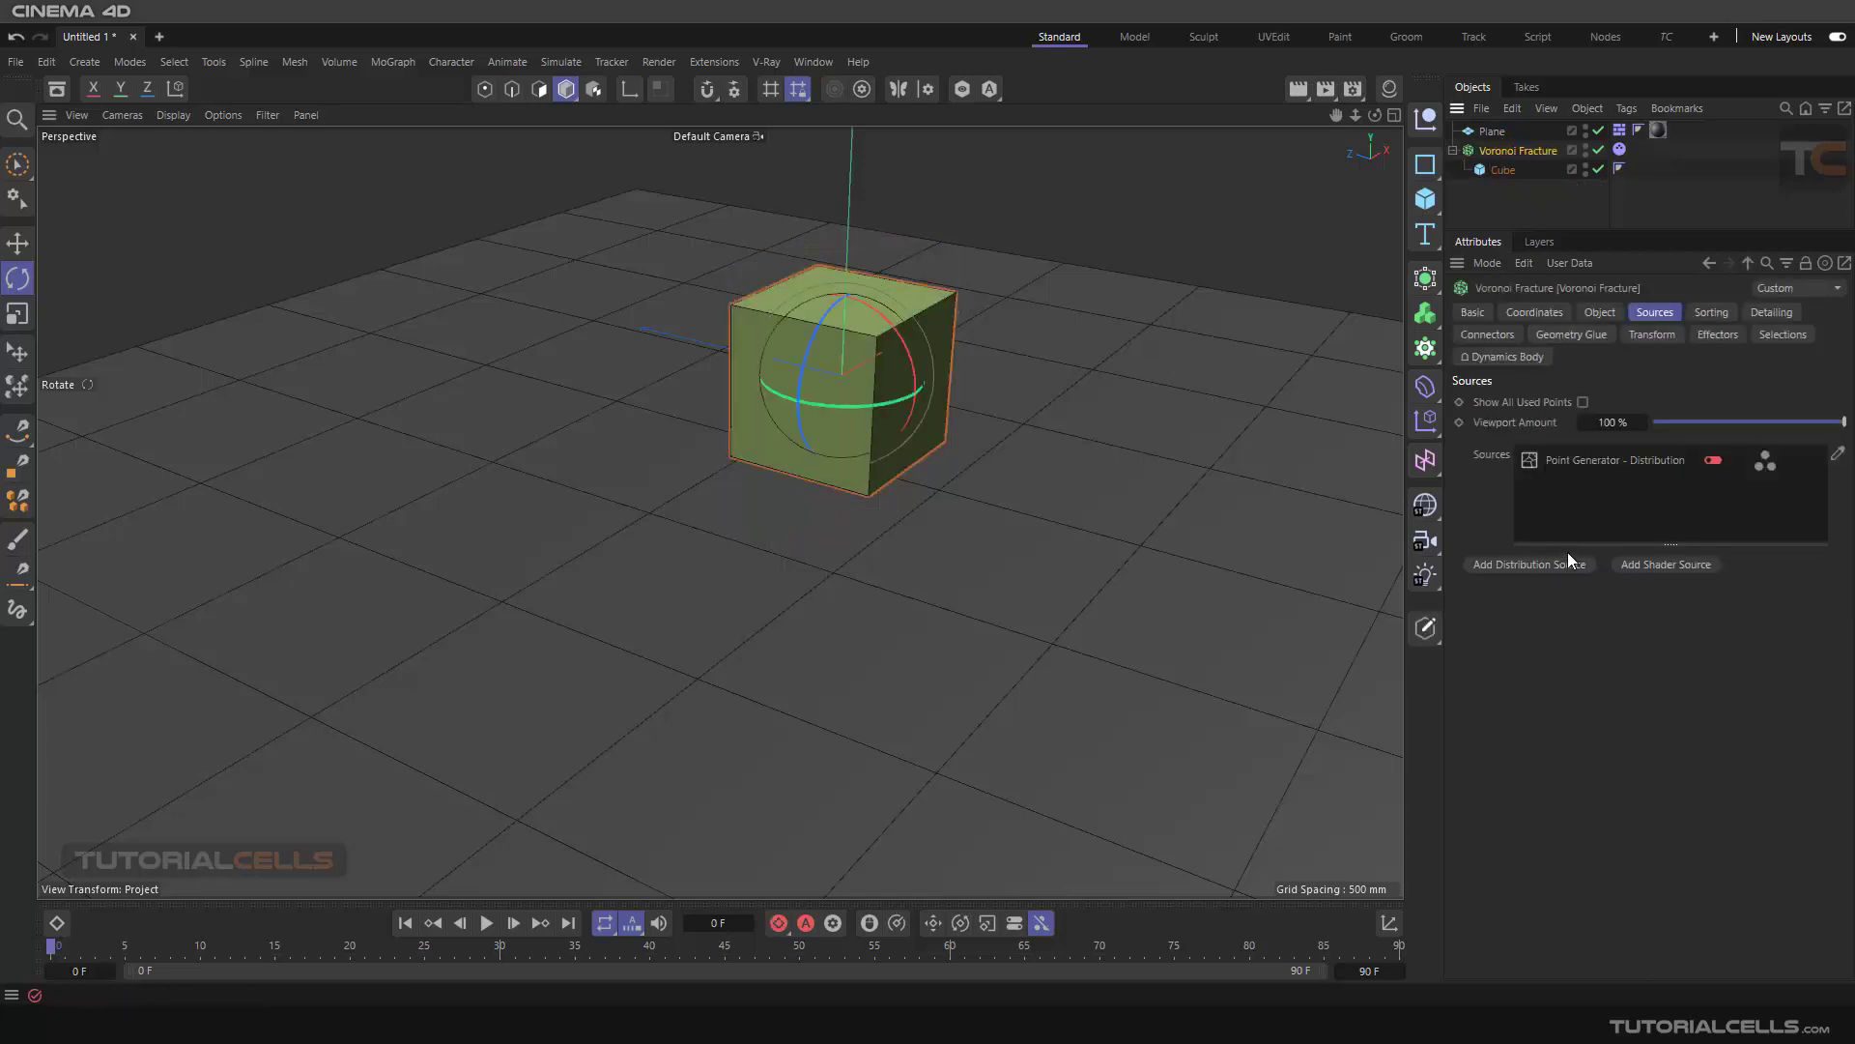
- Create a second cube, hide it in the viewport and renderer, and add it as a Voronoi Fracture source with its settings shown
{"action": "left_click", "coordinate": [1427, 203]}
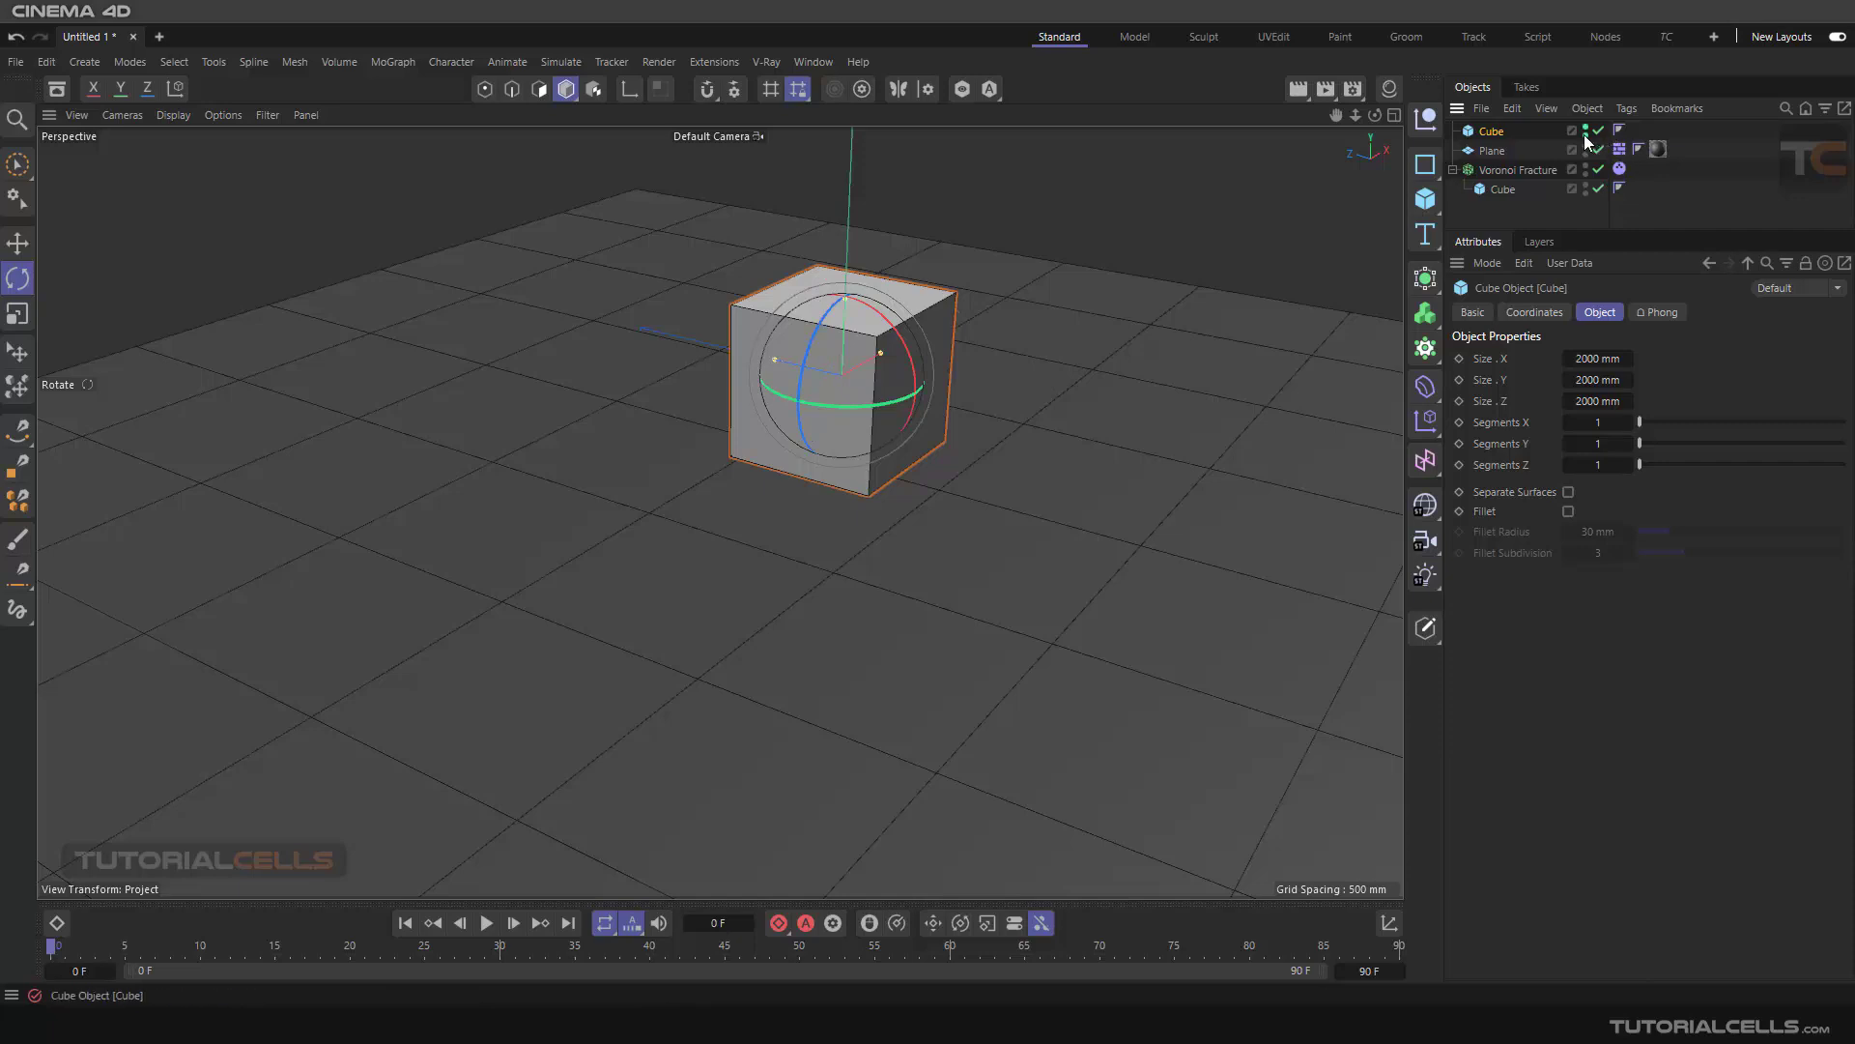
{"action": "left_click", "coordinate": [1517, 170]}
{"action": "left_click_drag", "start_coordinate": [1493, 132], "coordinate": [1592, 481]}
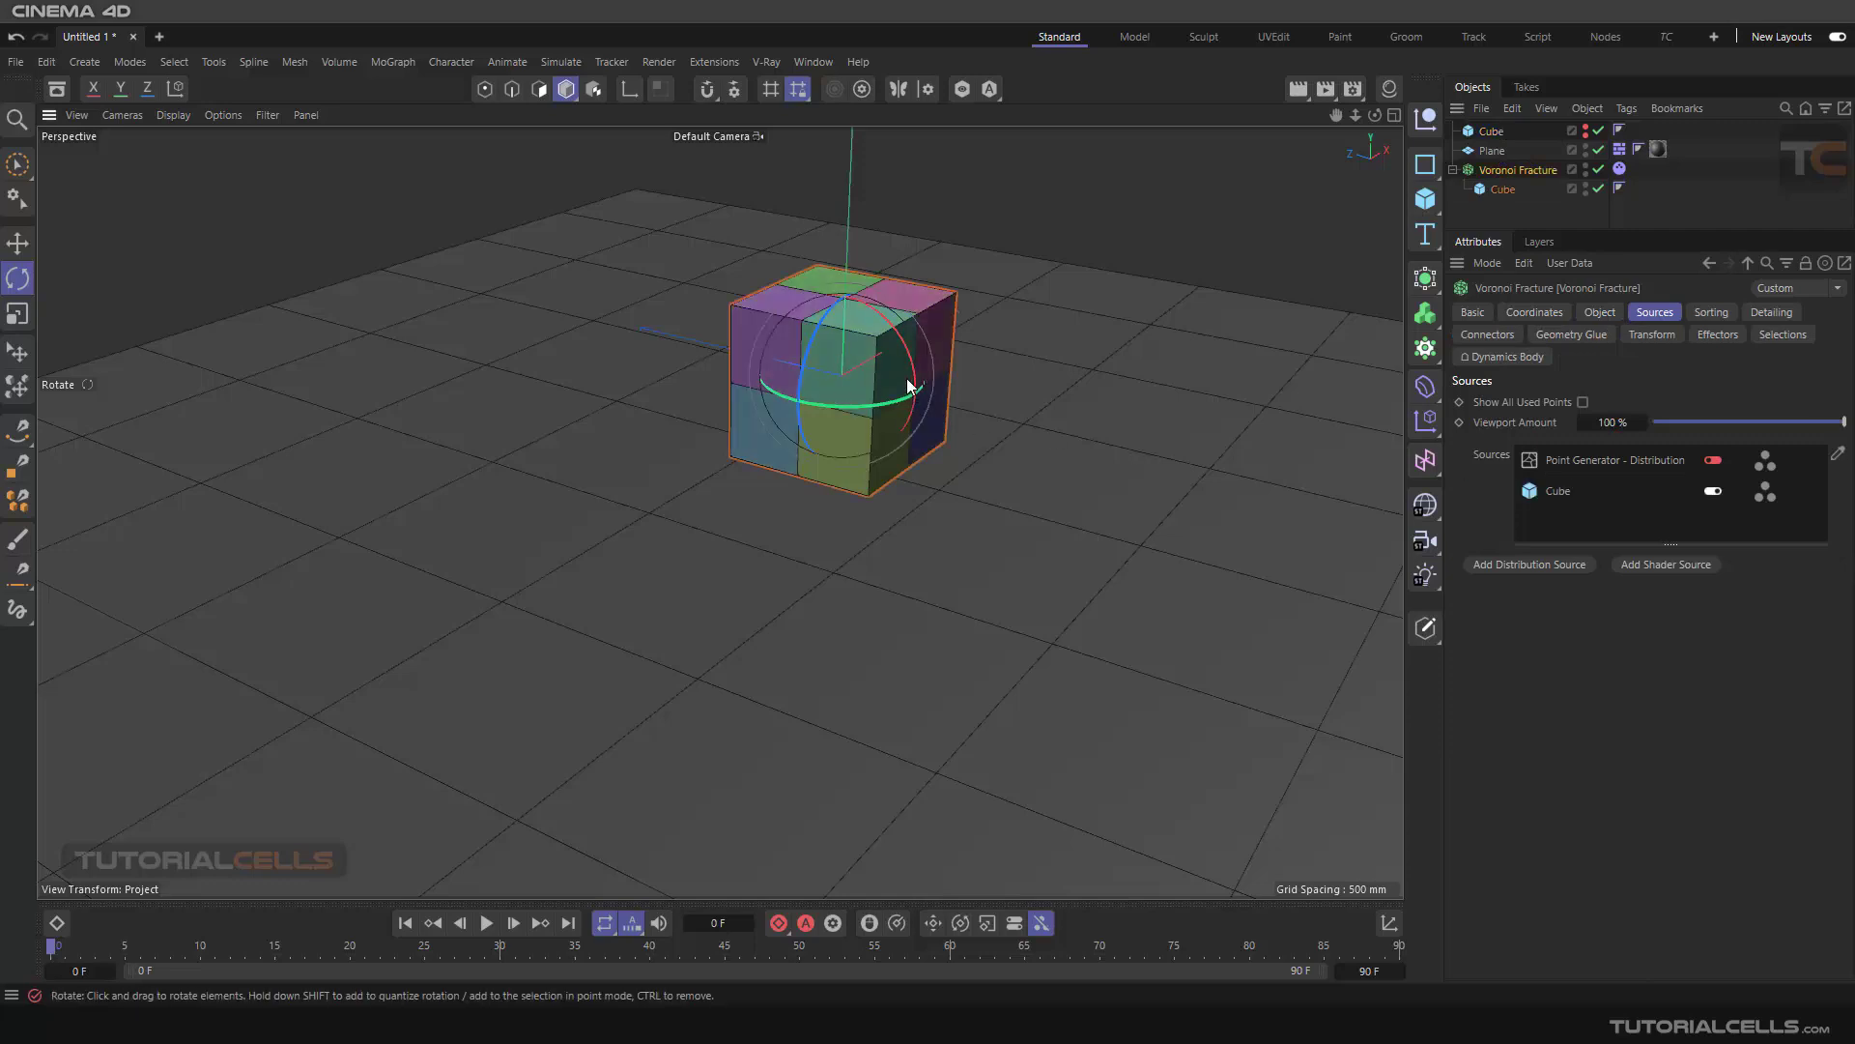
{"action": "left_click_drag", "start_coordinate": [1063, 387], "coordinate": [963, 364], "text": "alt"}
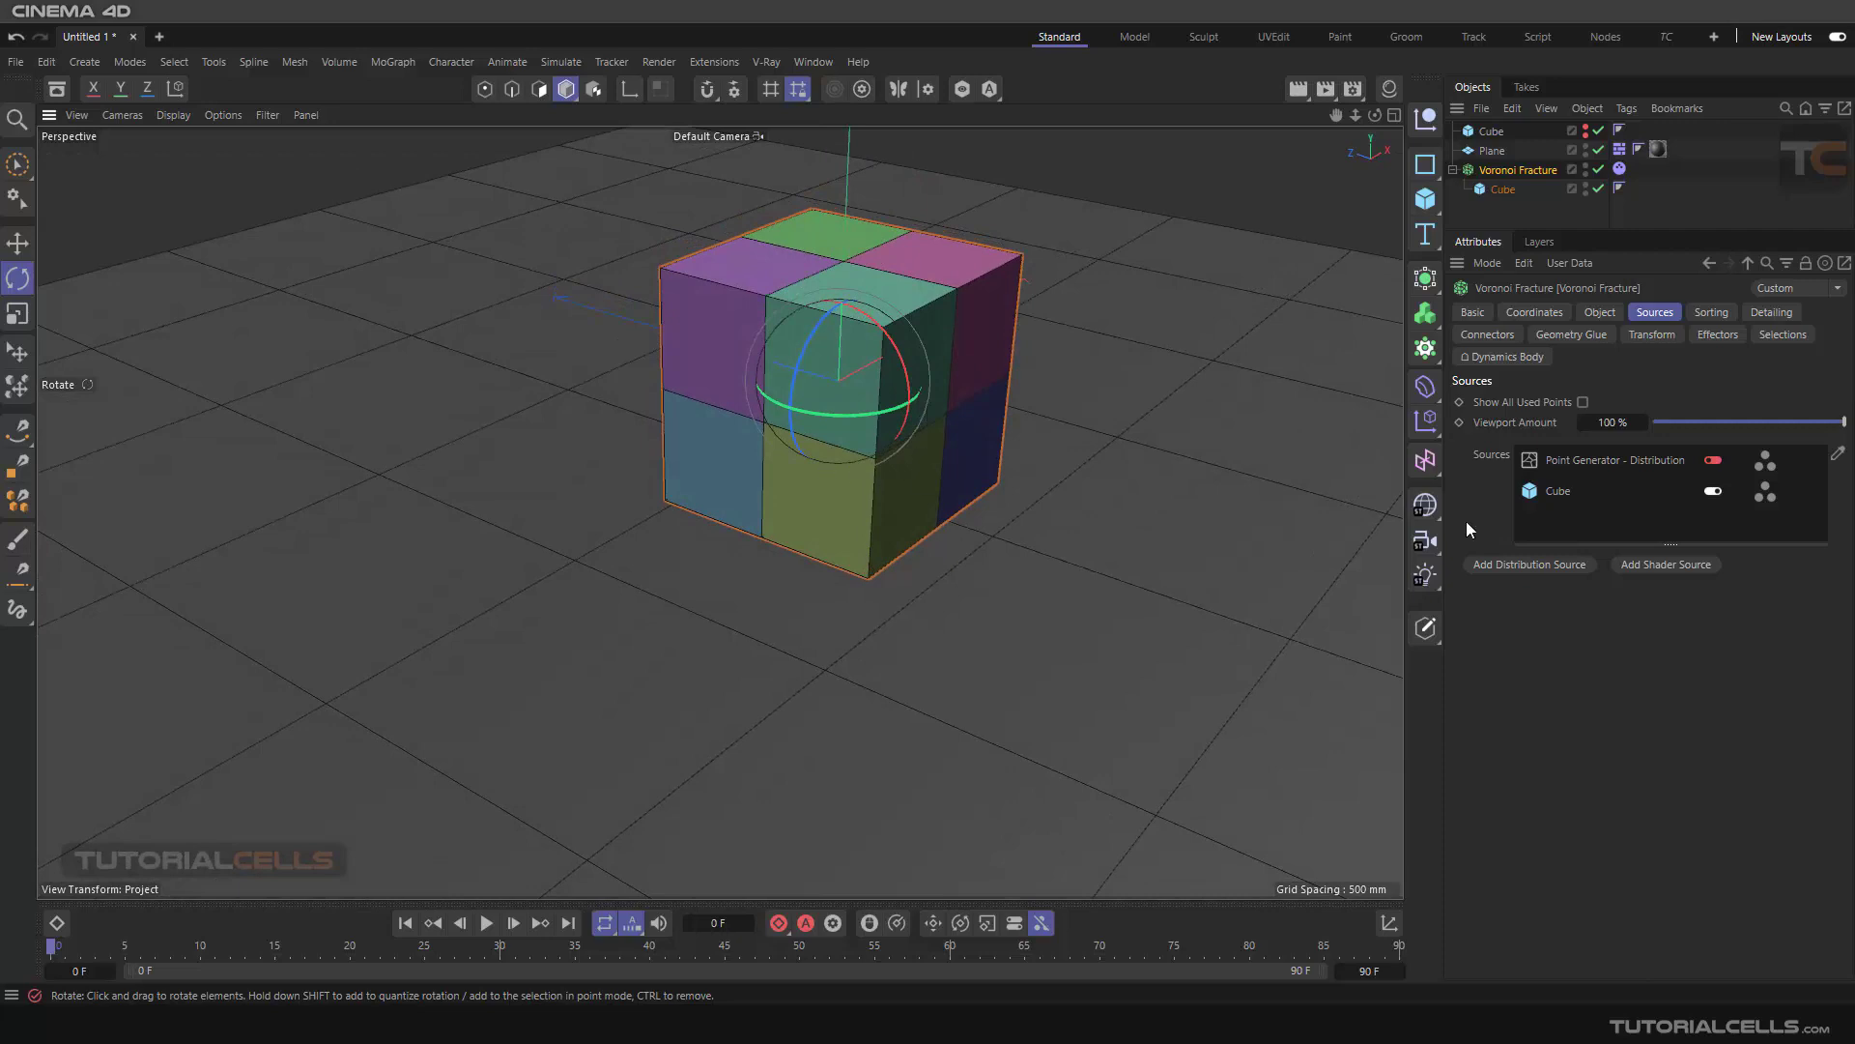
{"action": "left_click", "coordinate": [1567, 491]}
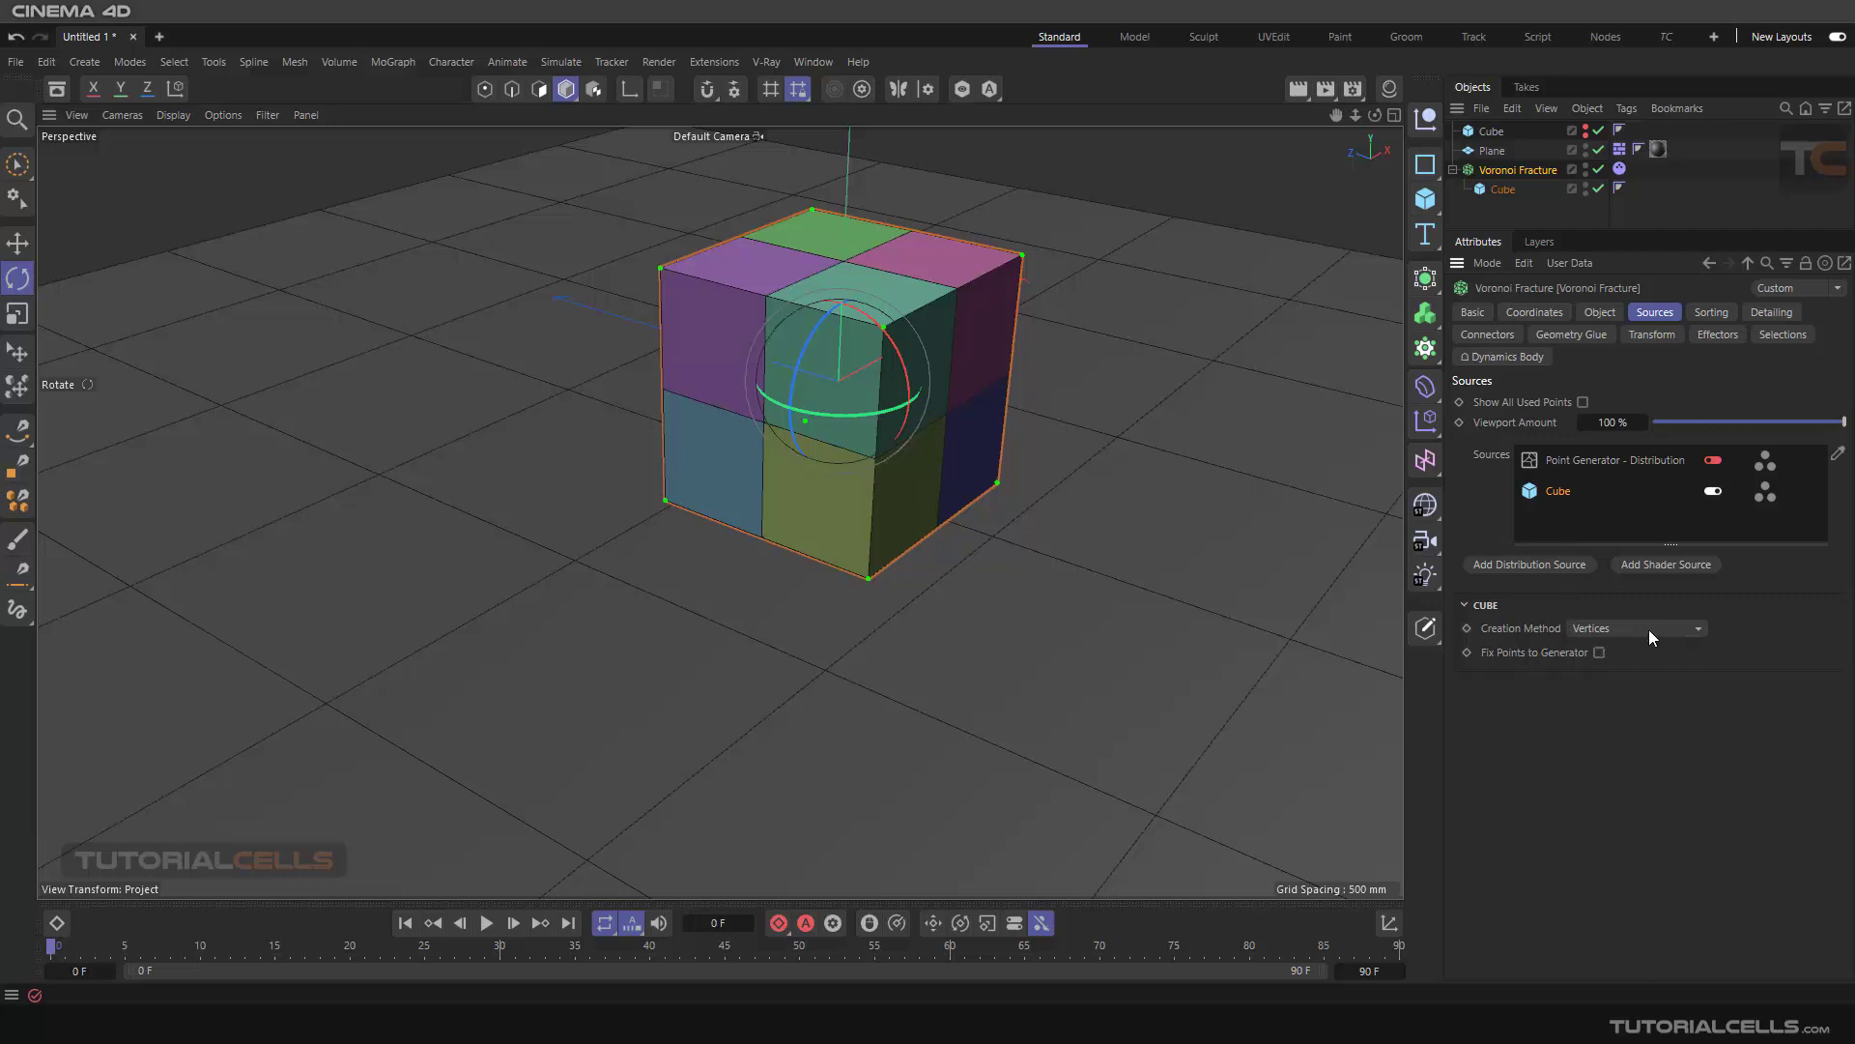
- Create a new Rectangle spline and add it to the Voronoi Fracture's sources below the Cube source
{"action": "left_click", "coordinate": [1426, 164]}
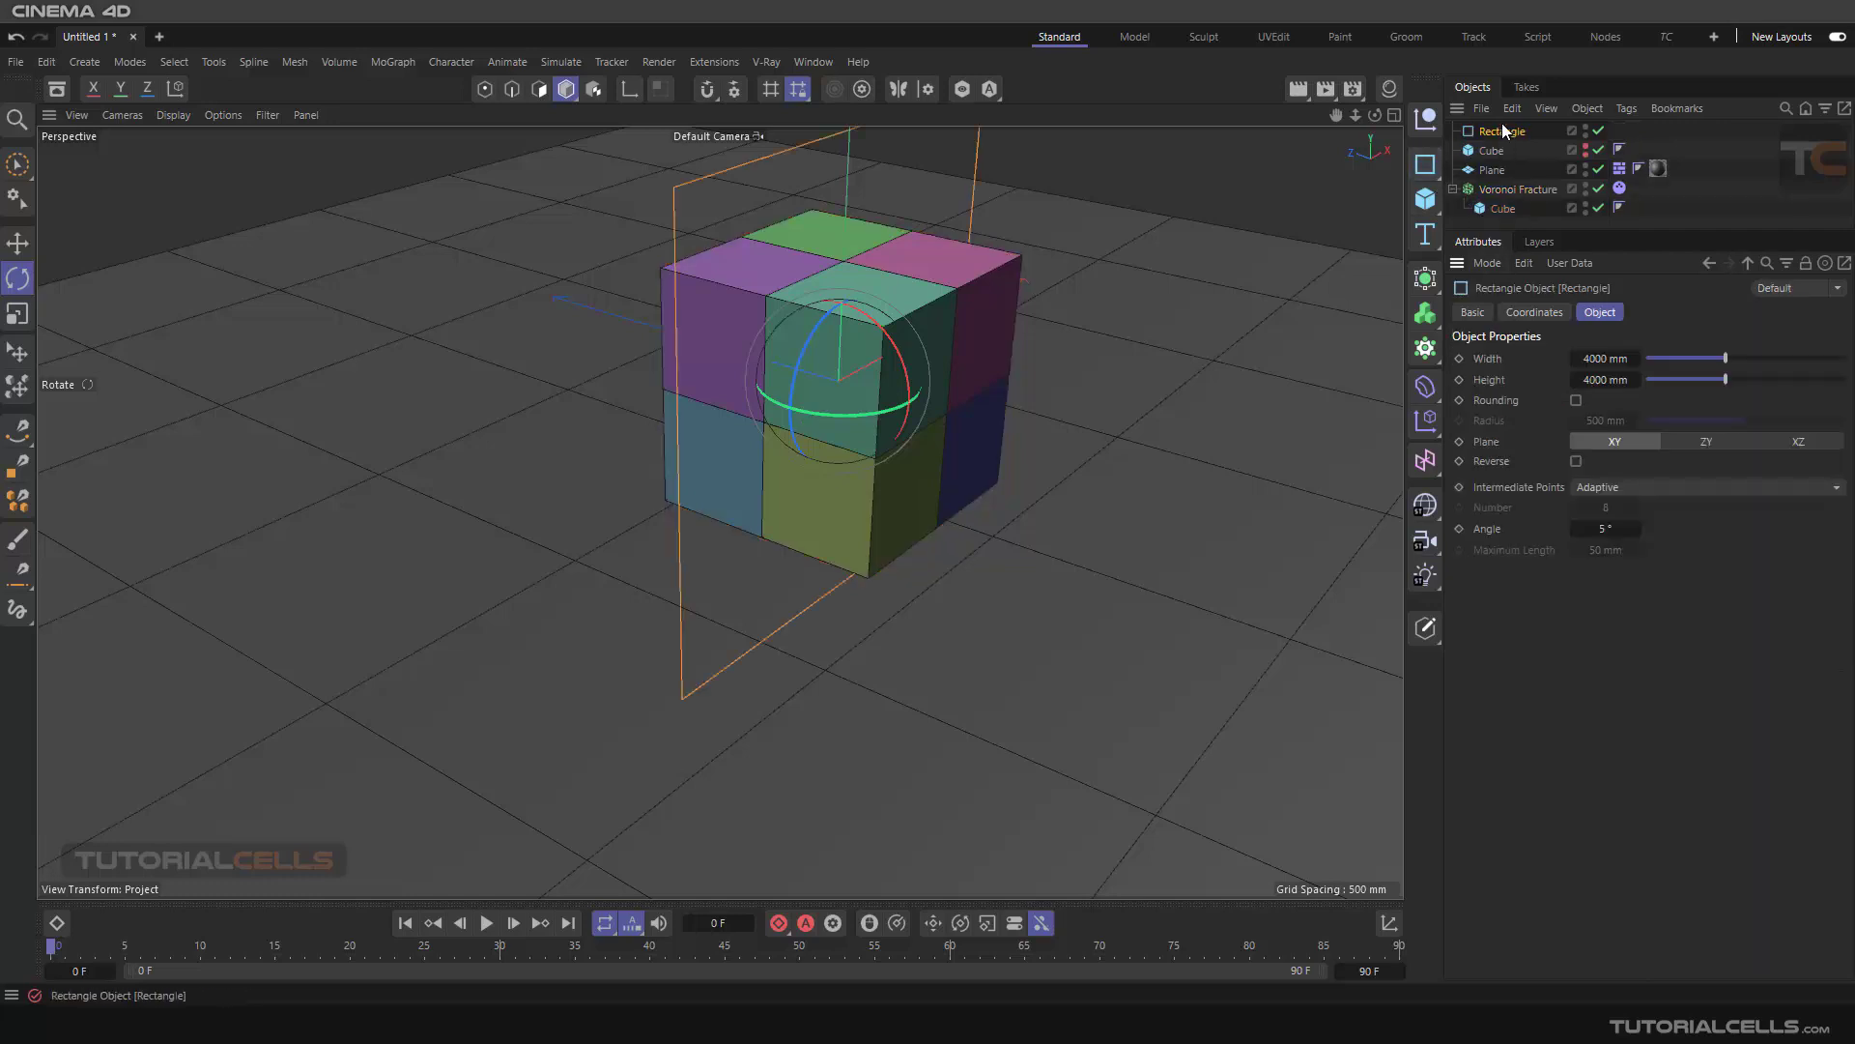
{"action": "left_click", "coordinate": [1512, 190]}
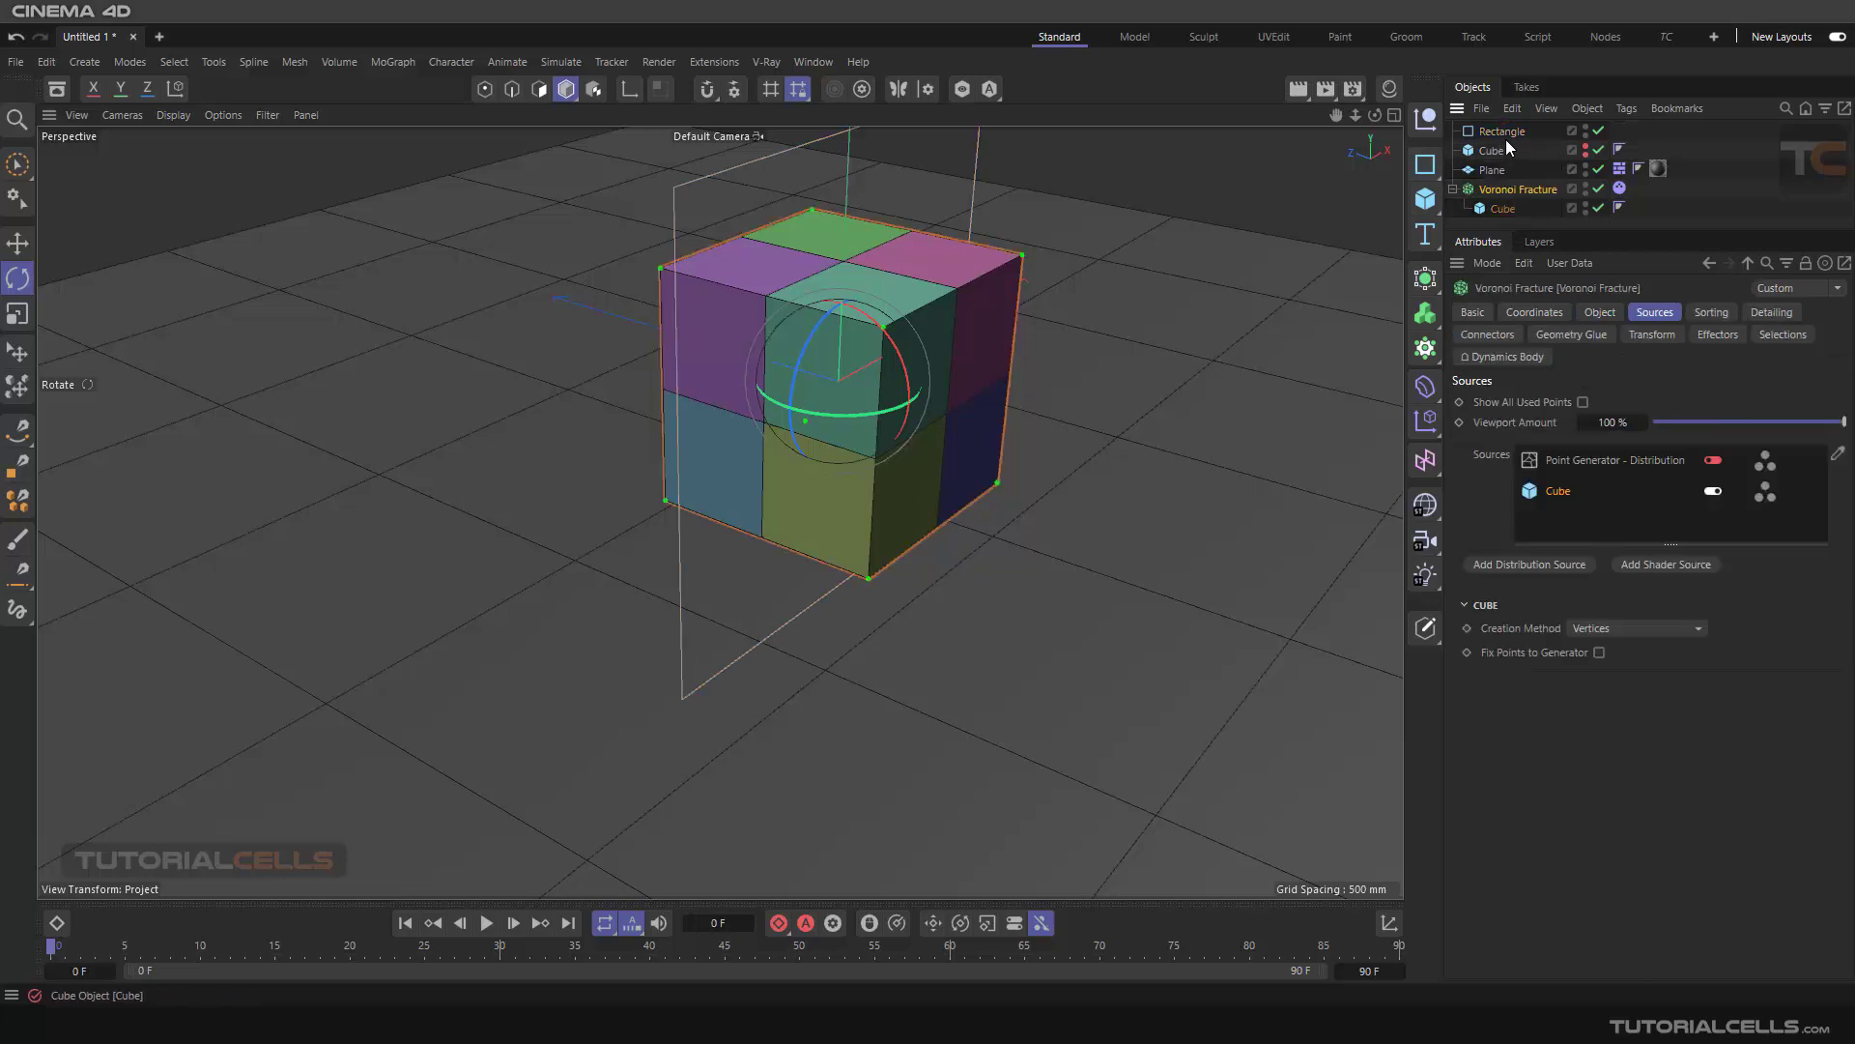
{"action": "left_click_drag", "start_coordinate": [1506, 139], "coordinate": [1558, 491]}
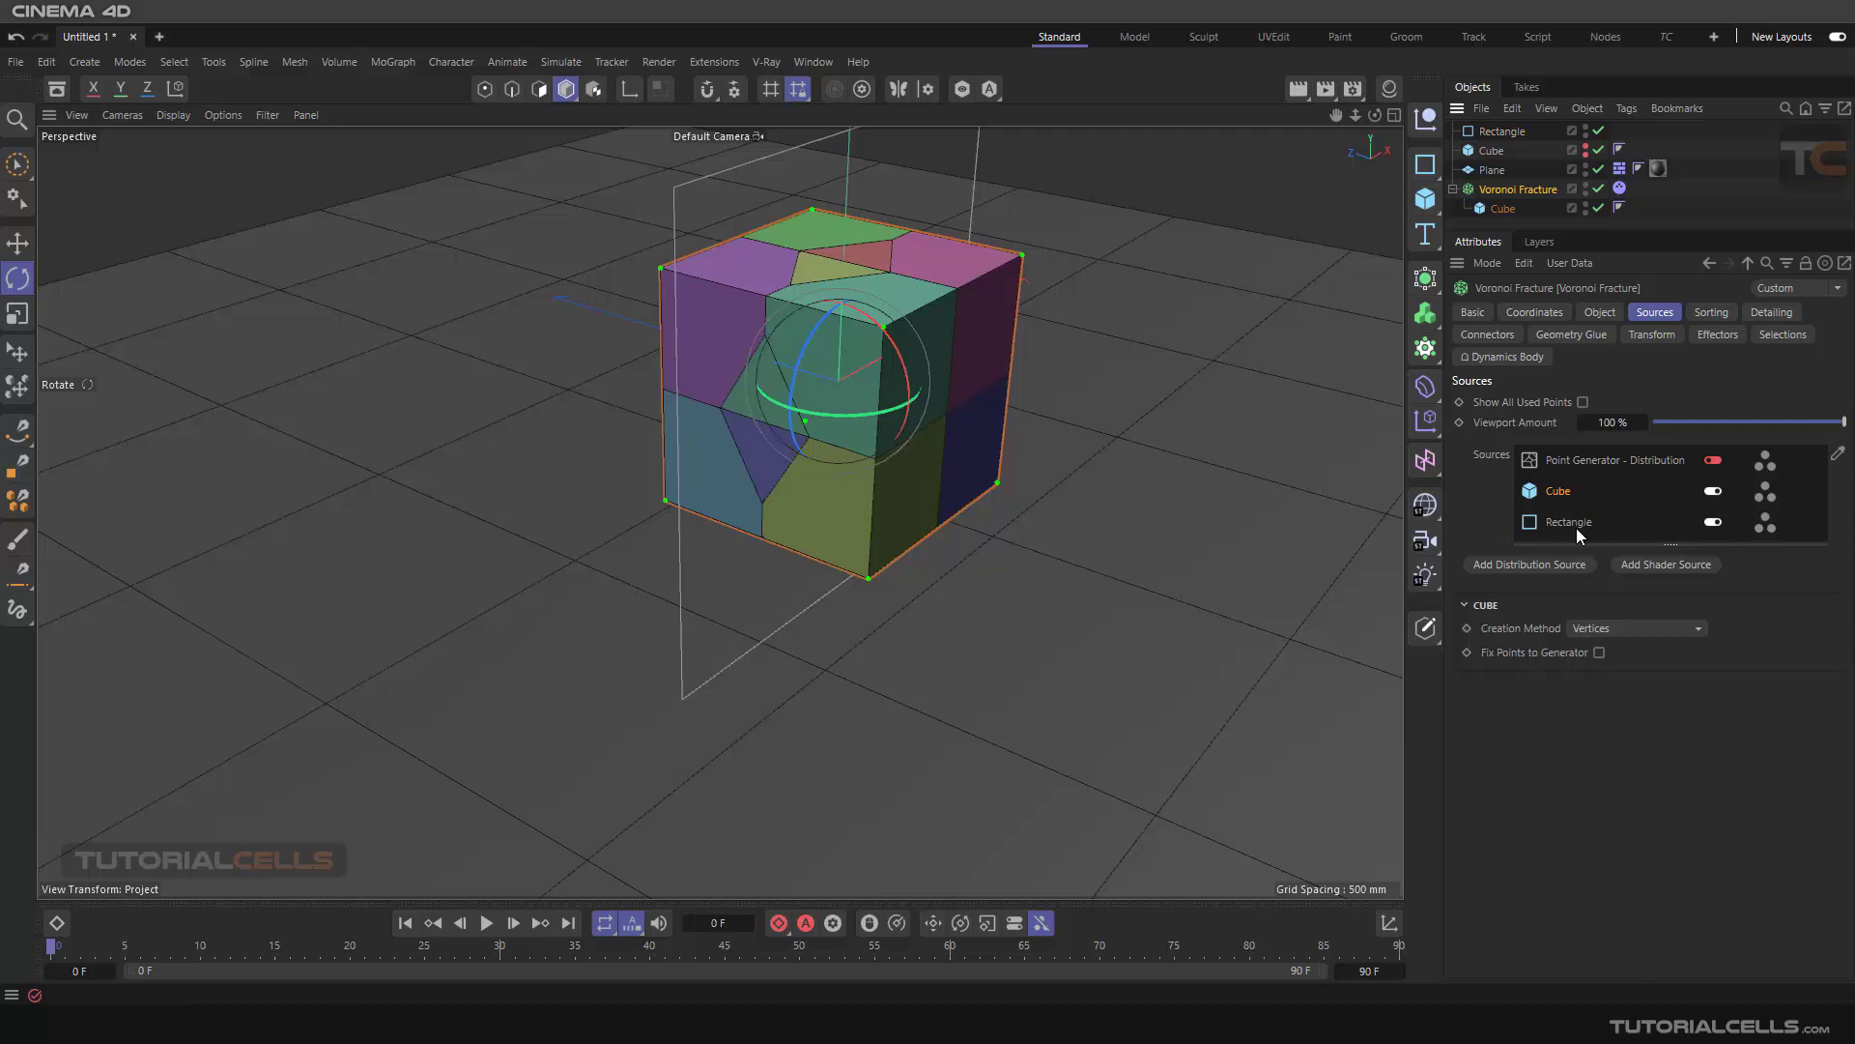
- Disable the Cube source and set the Rectangle source's Point Amount to 30
{"action": "left_click", "coordinate": [1712, 491]}
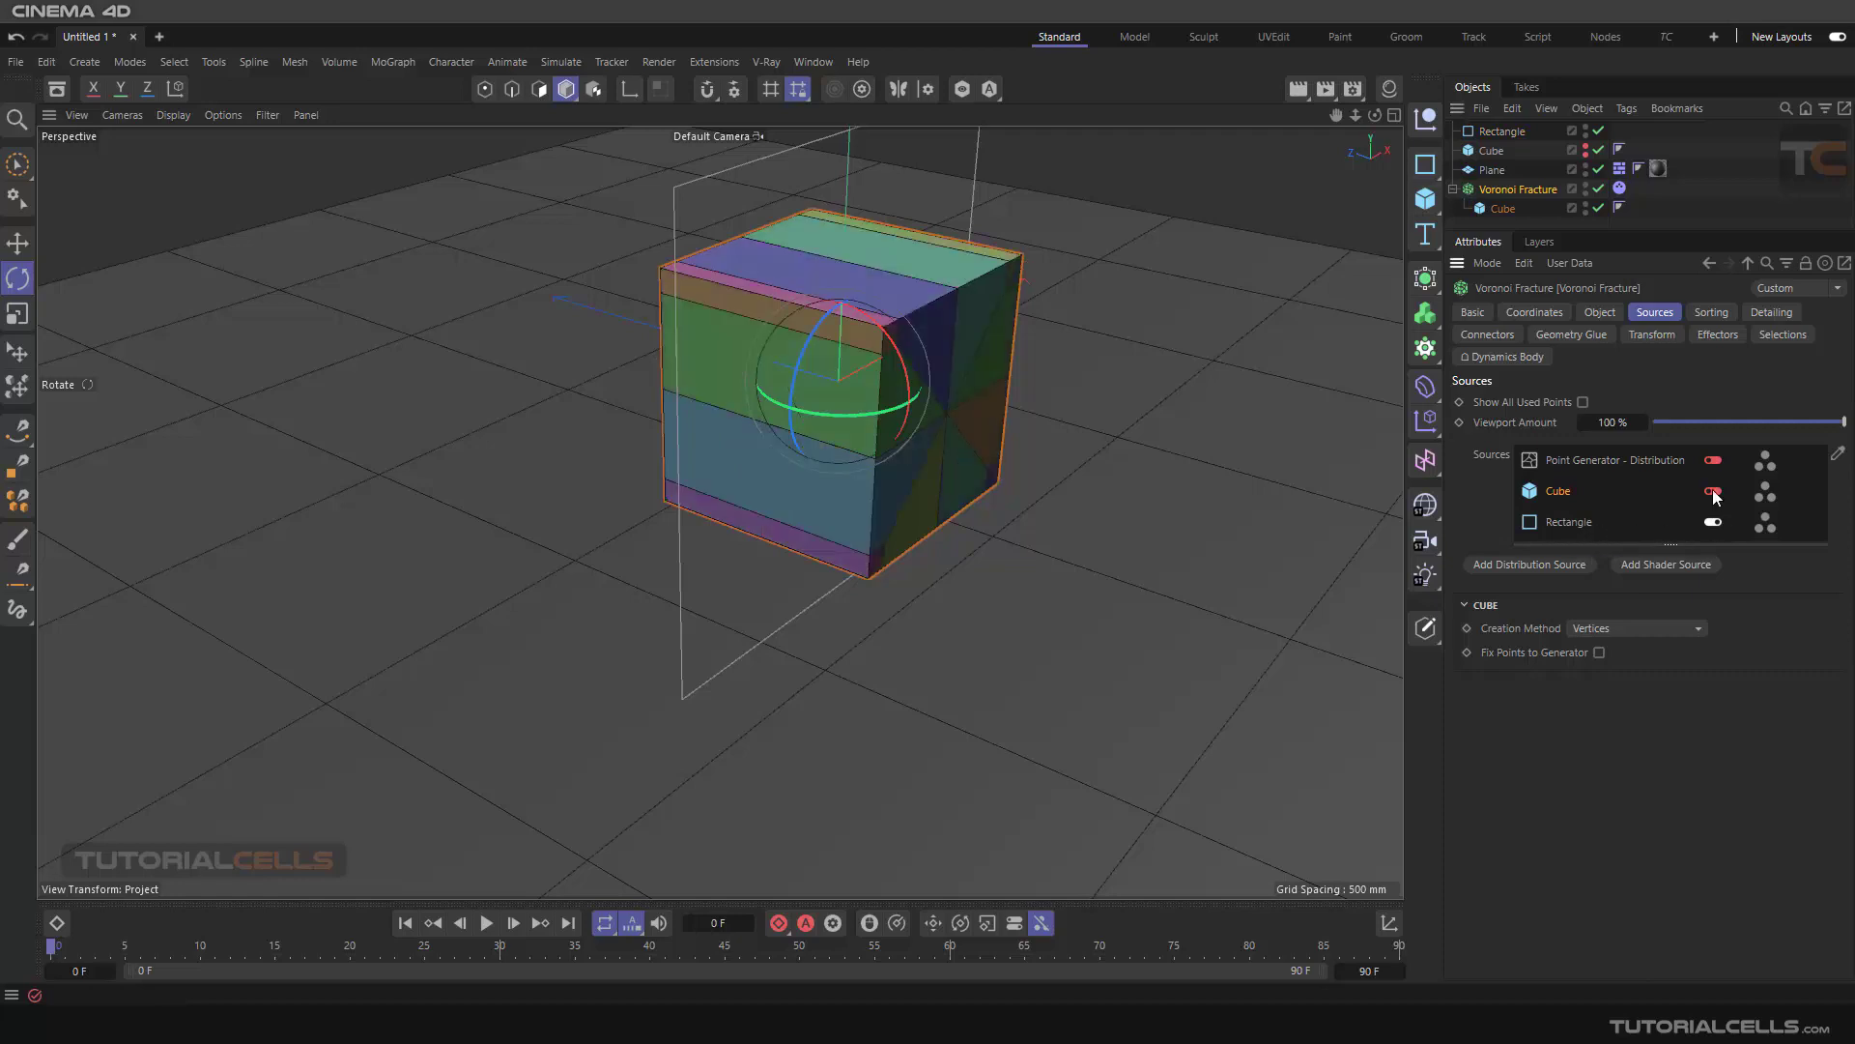
{"action": "left_click", "coordinate": [1550, 521]}
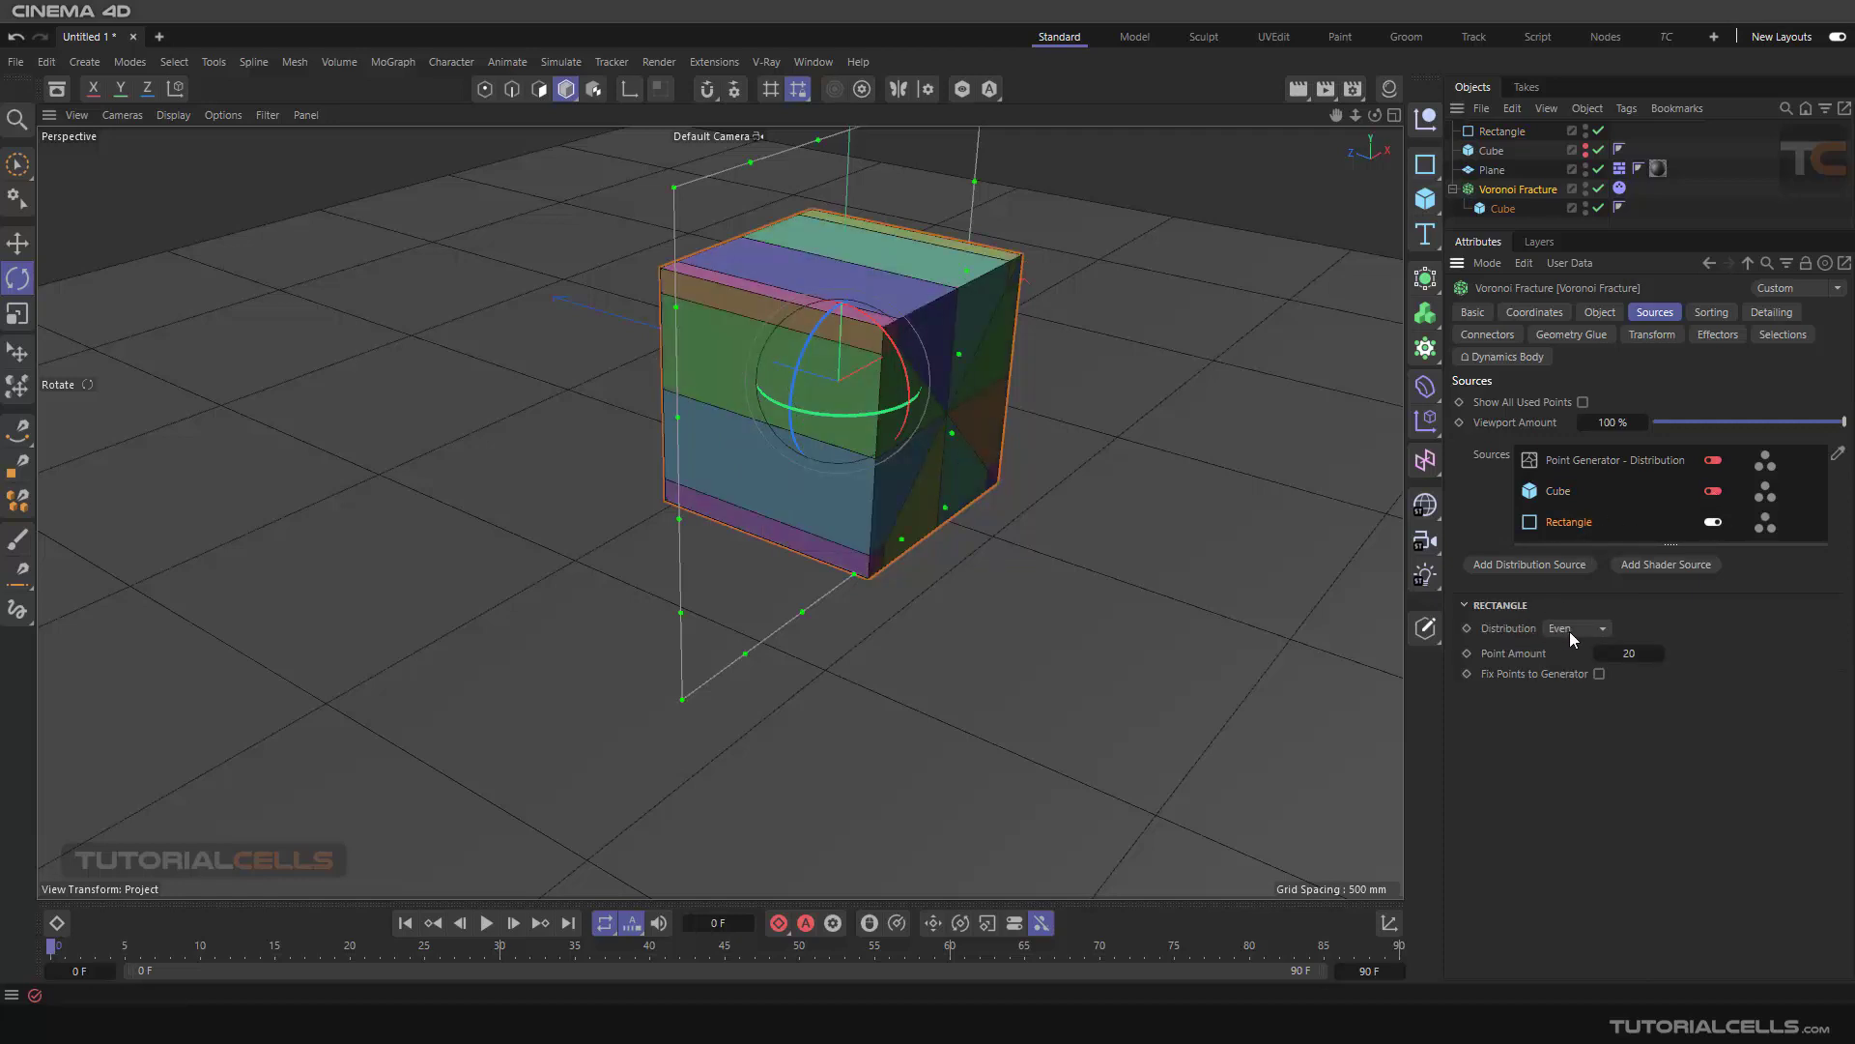
{"action": "mouse_move", "coordinate": [1630, 654]}
{"action": "left_mouse_down"}
{"action": "mouse_move", "coordinate": [1660, 654]}
{"action": "mouse_move", "coordinate": [1625, 653]}
{"action": "left_mouse_up"}
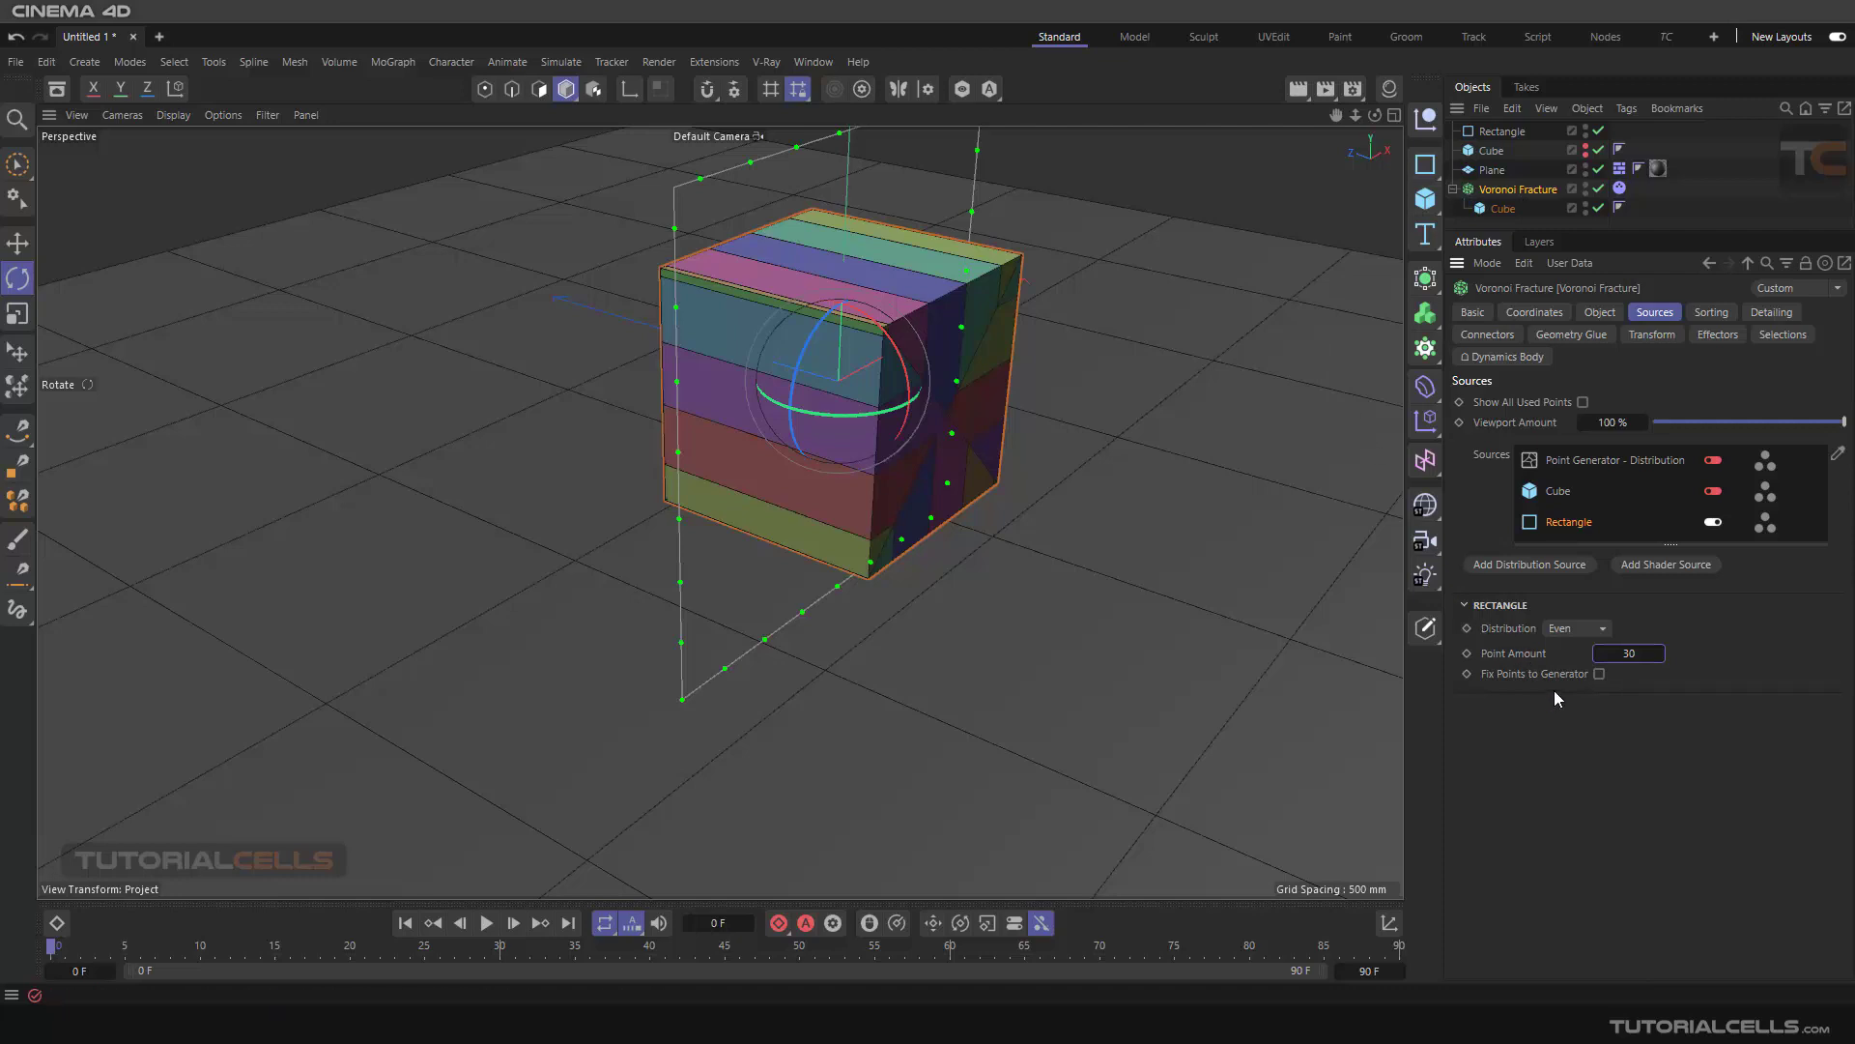
- Remove the Rectangle from the Voronoi Fracture's sources and re-enable the Cube source
{"action": "left_click", "coordinate": [1551, 520]}
{"action": "key", "text": "Delete"}
{"action": "left_click", "coordinate": [1551, 500]}
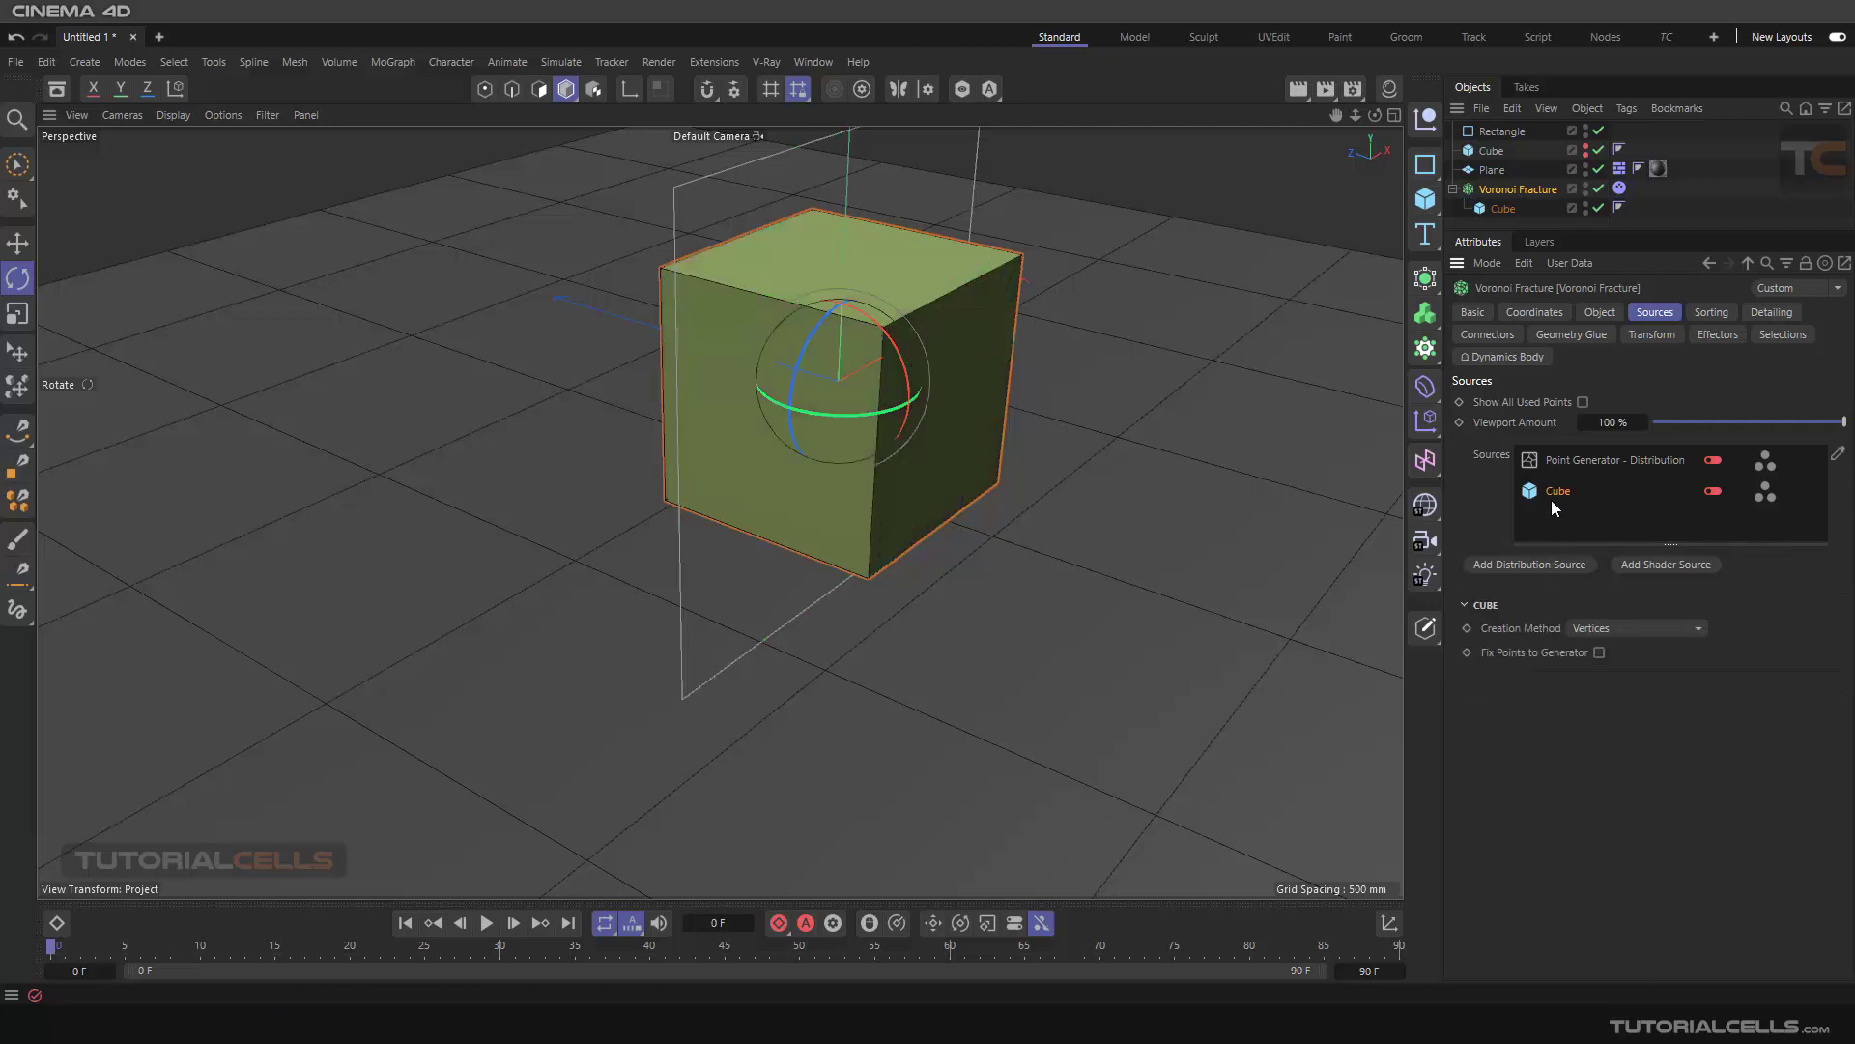
{"action": "left_click", "coordinate": [1590, 457]}
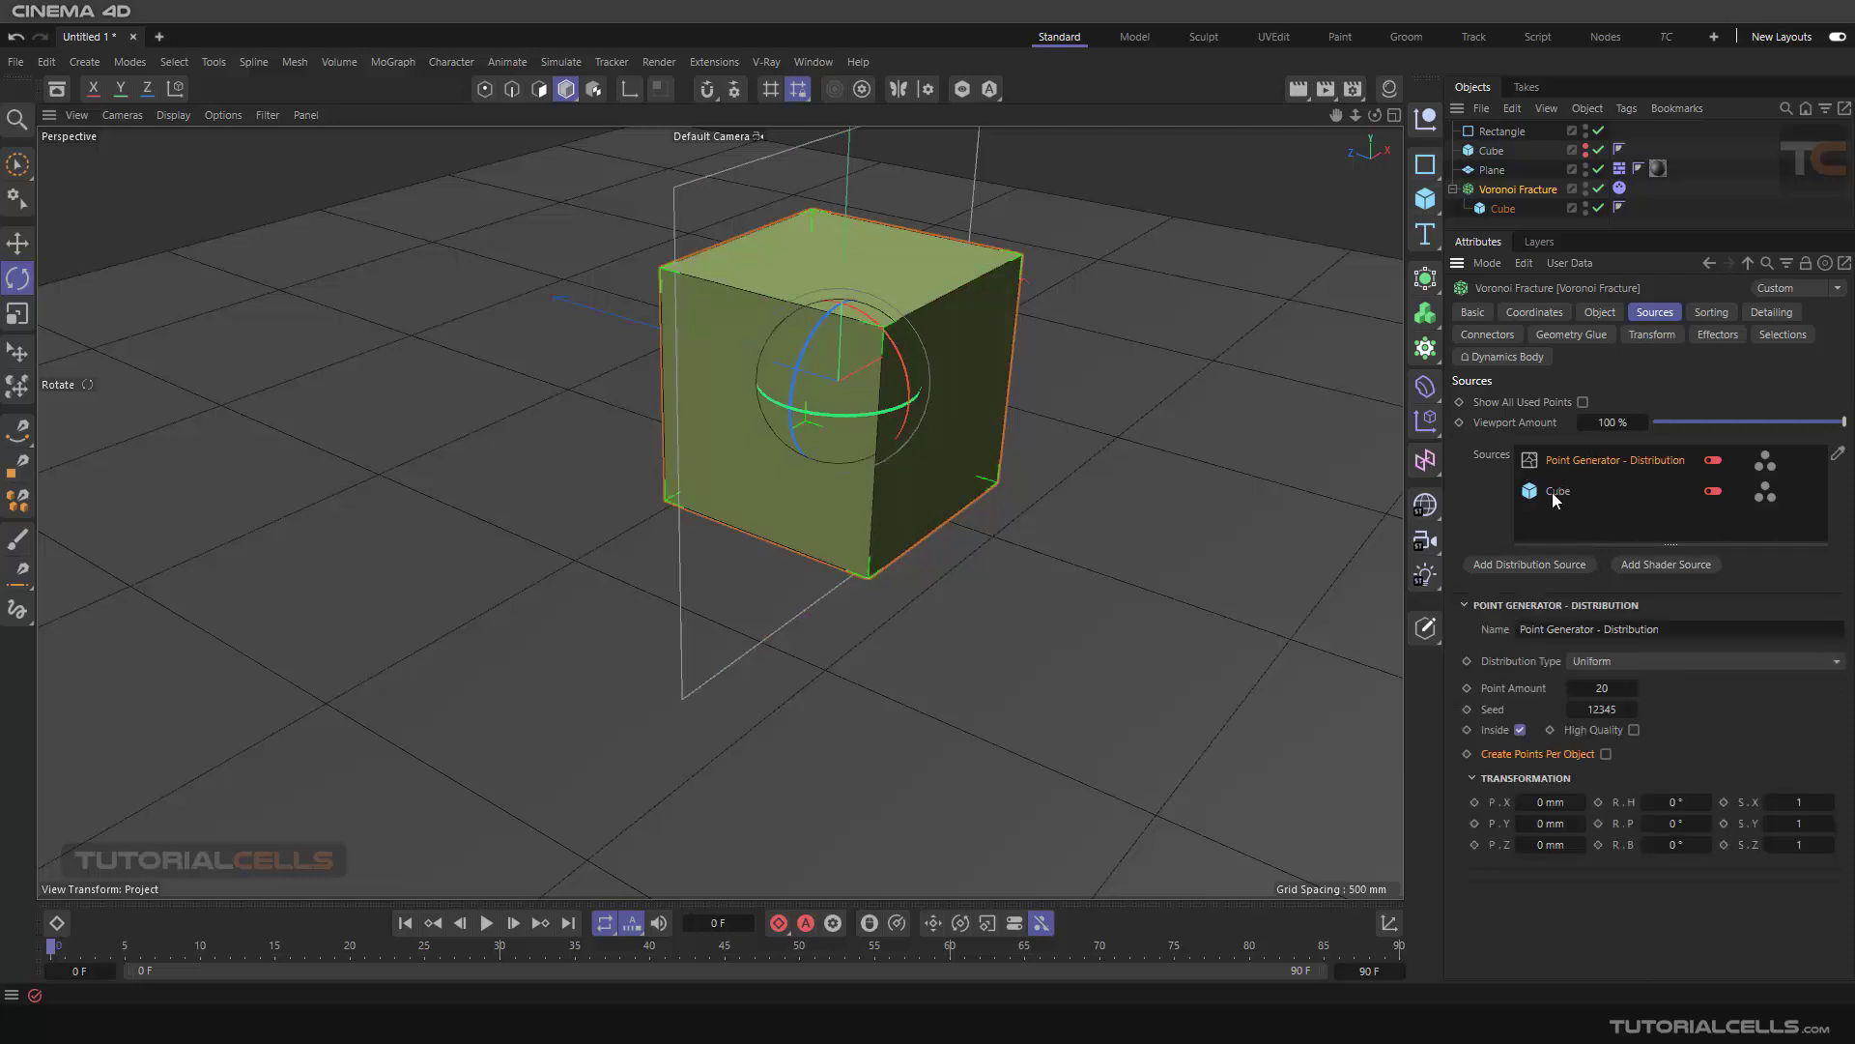
{"action": "left_click", "coordinate": [1555, 491]}
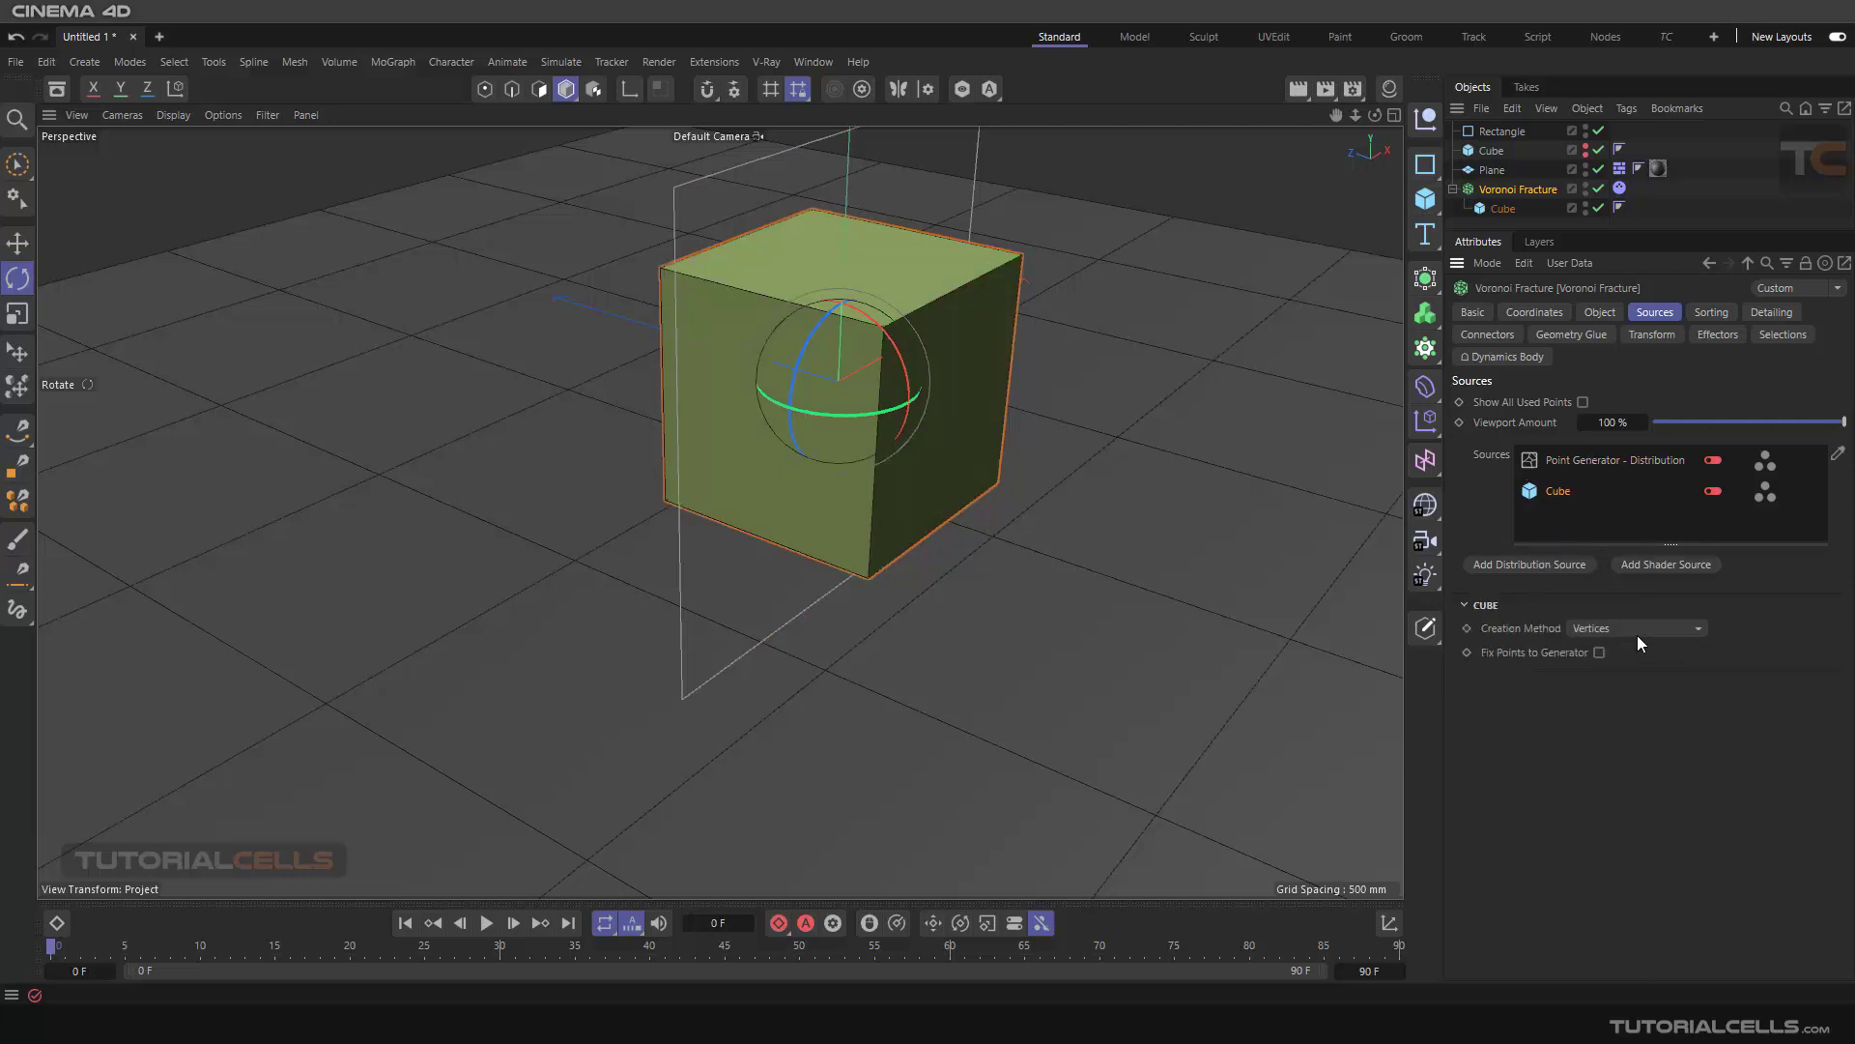
{"action": "left_click", "coordinate": [1711, 490]}
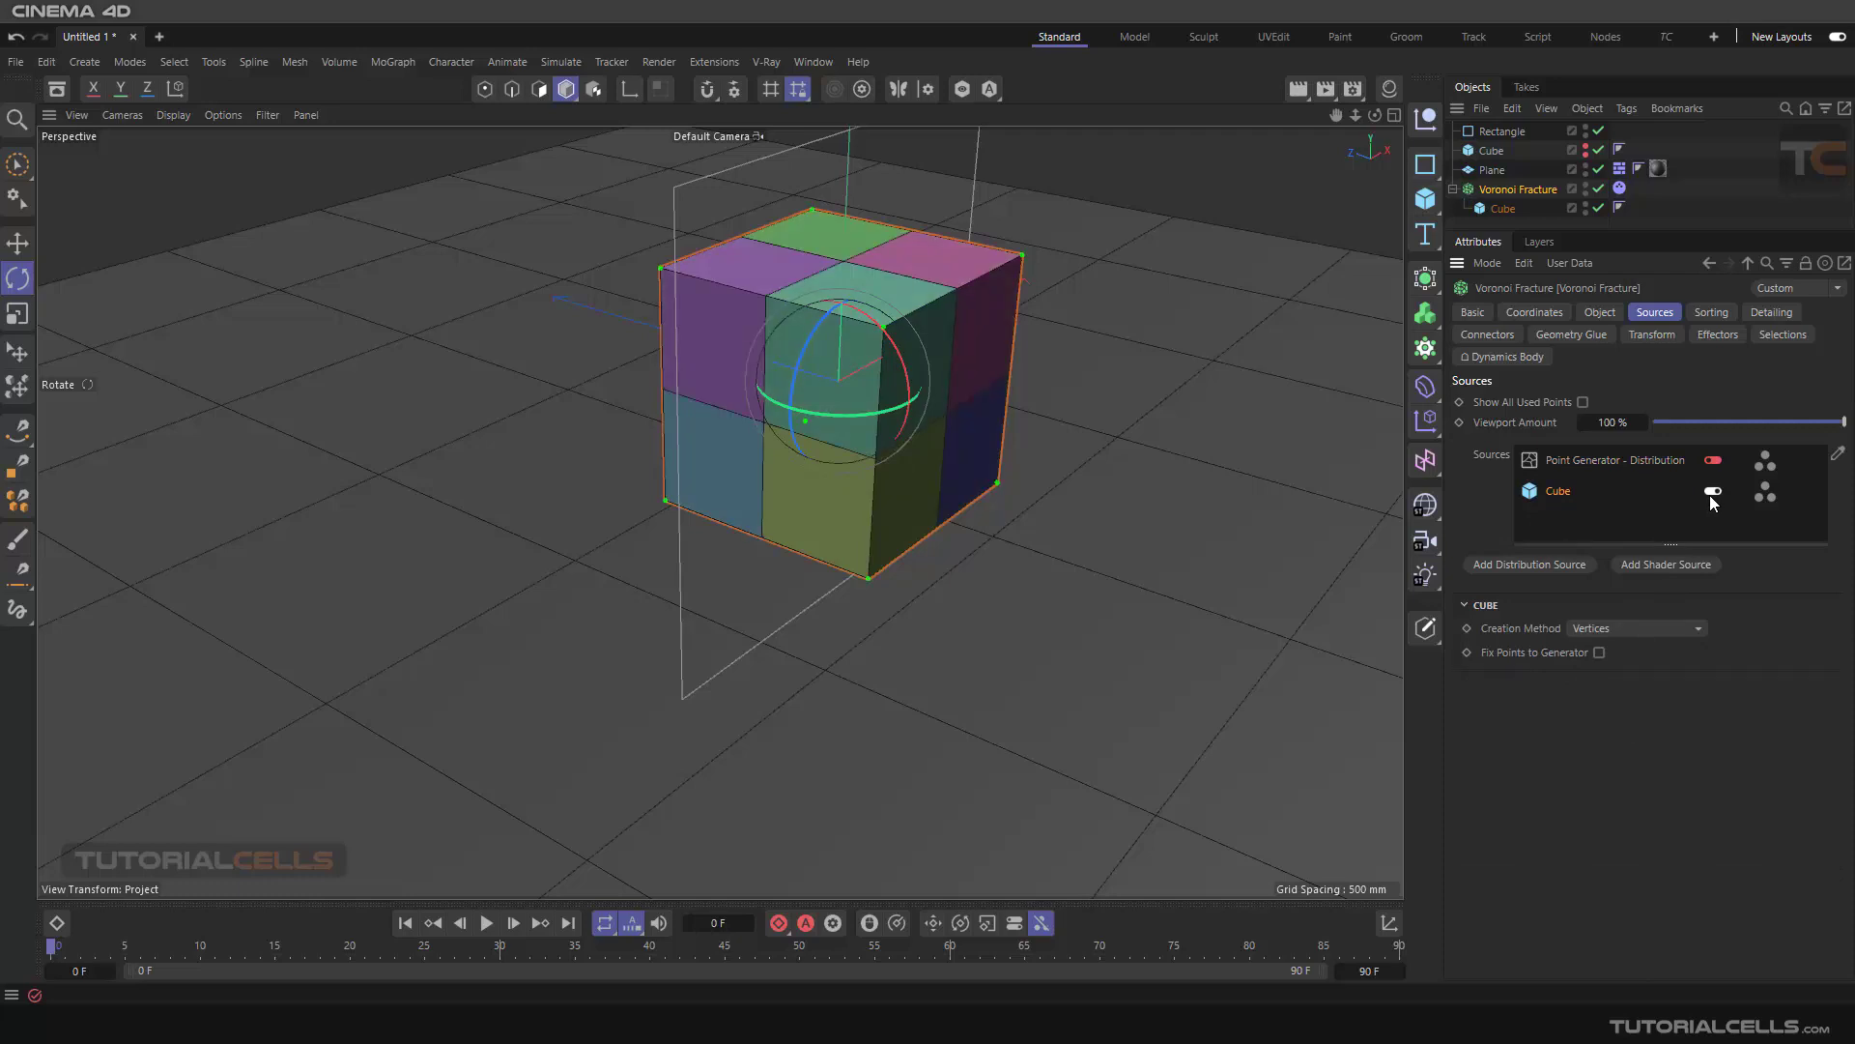
- Try the Edge Centers creation method on the Cube source, followed by Polygon Centers
{"action": "left_click", "coordinate": [1645, 629]}
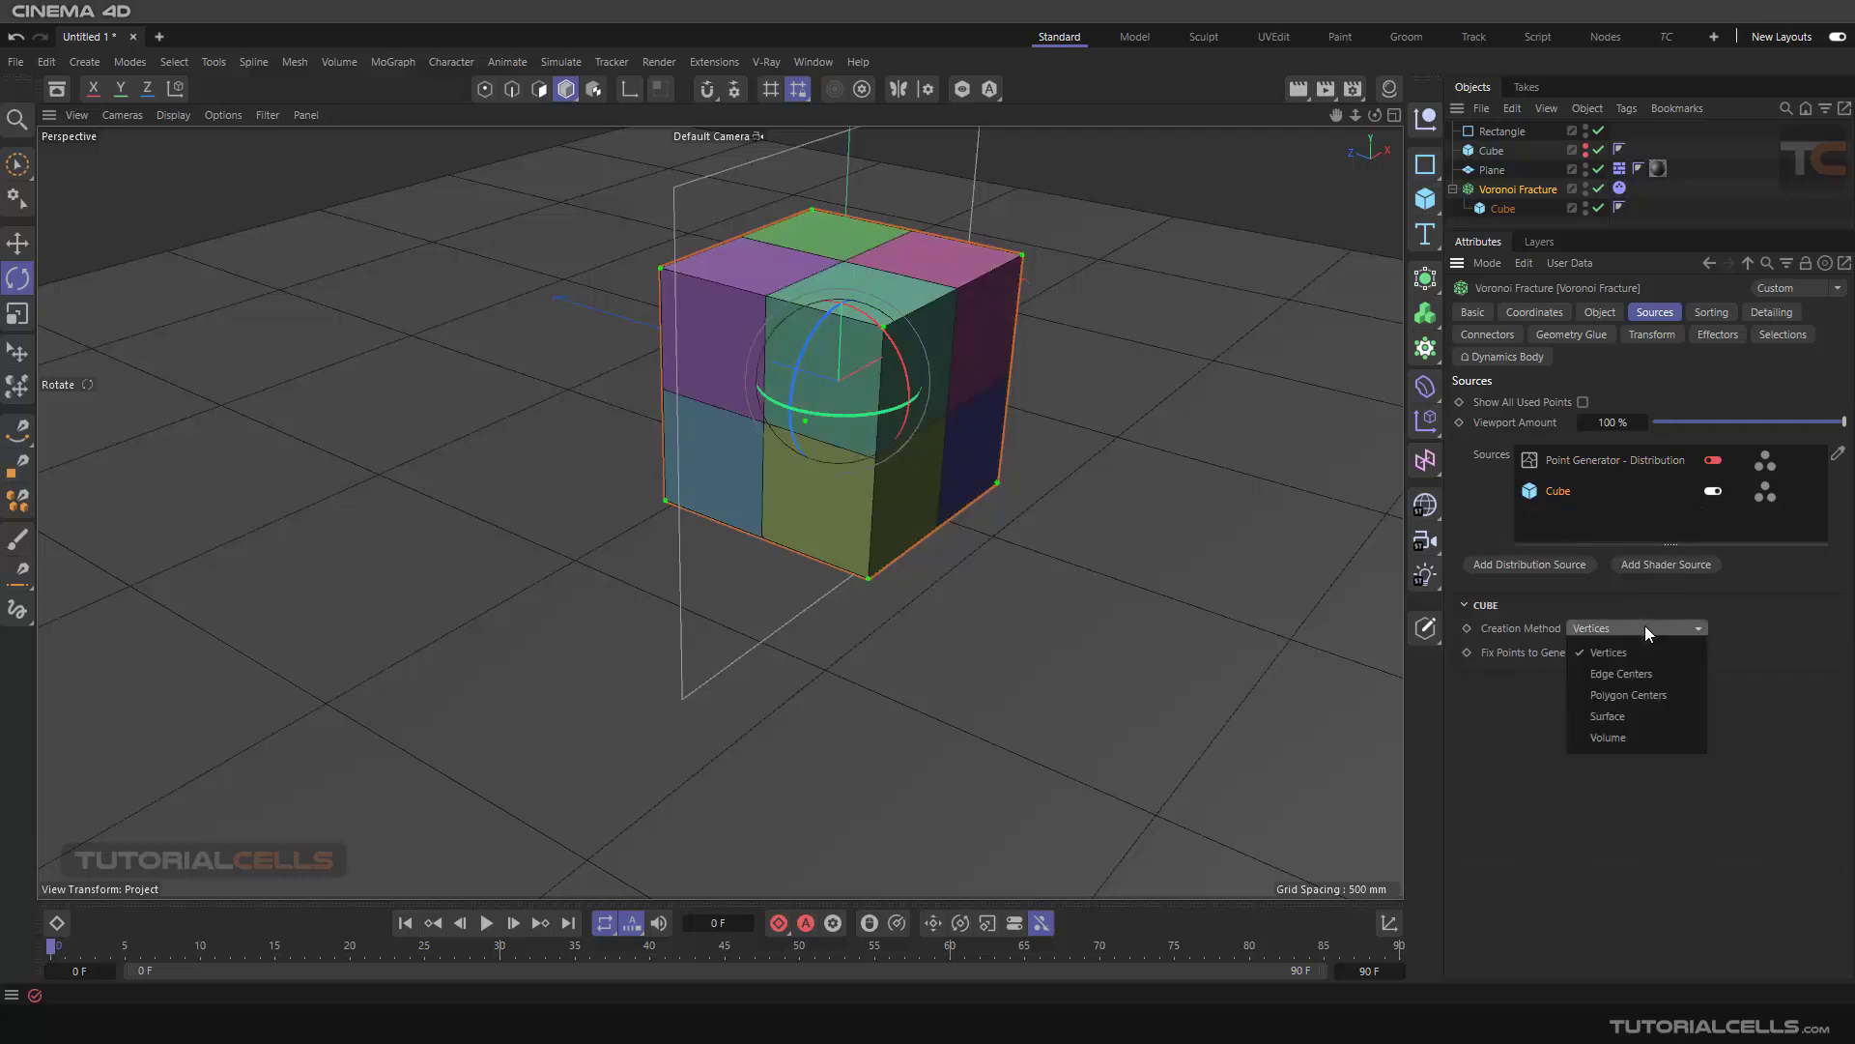
{"action": "left_click", "coordinate": [1639, 669]}
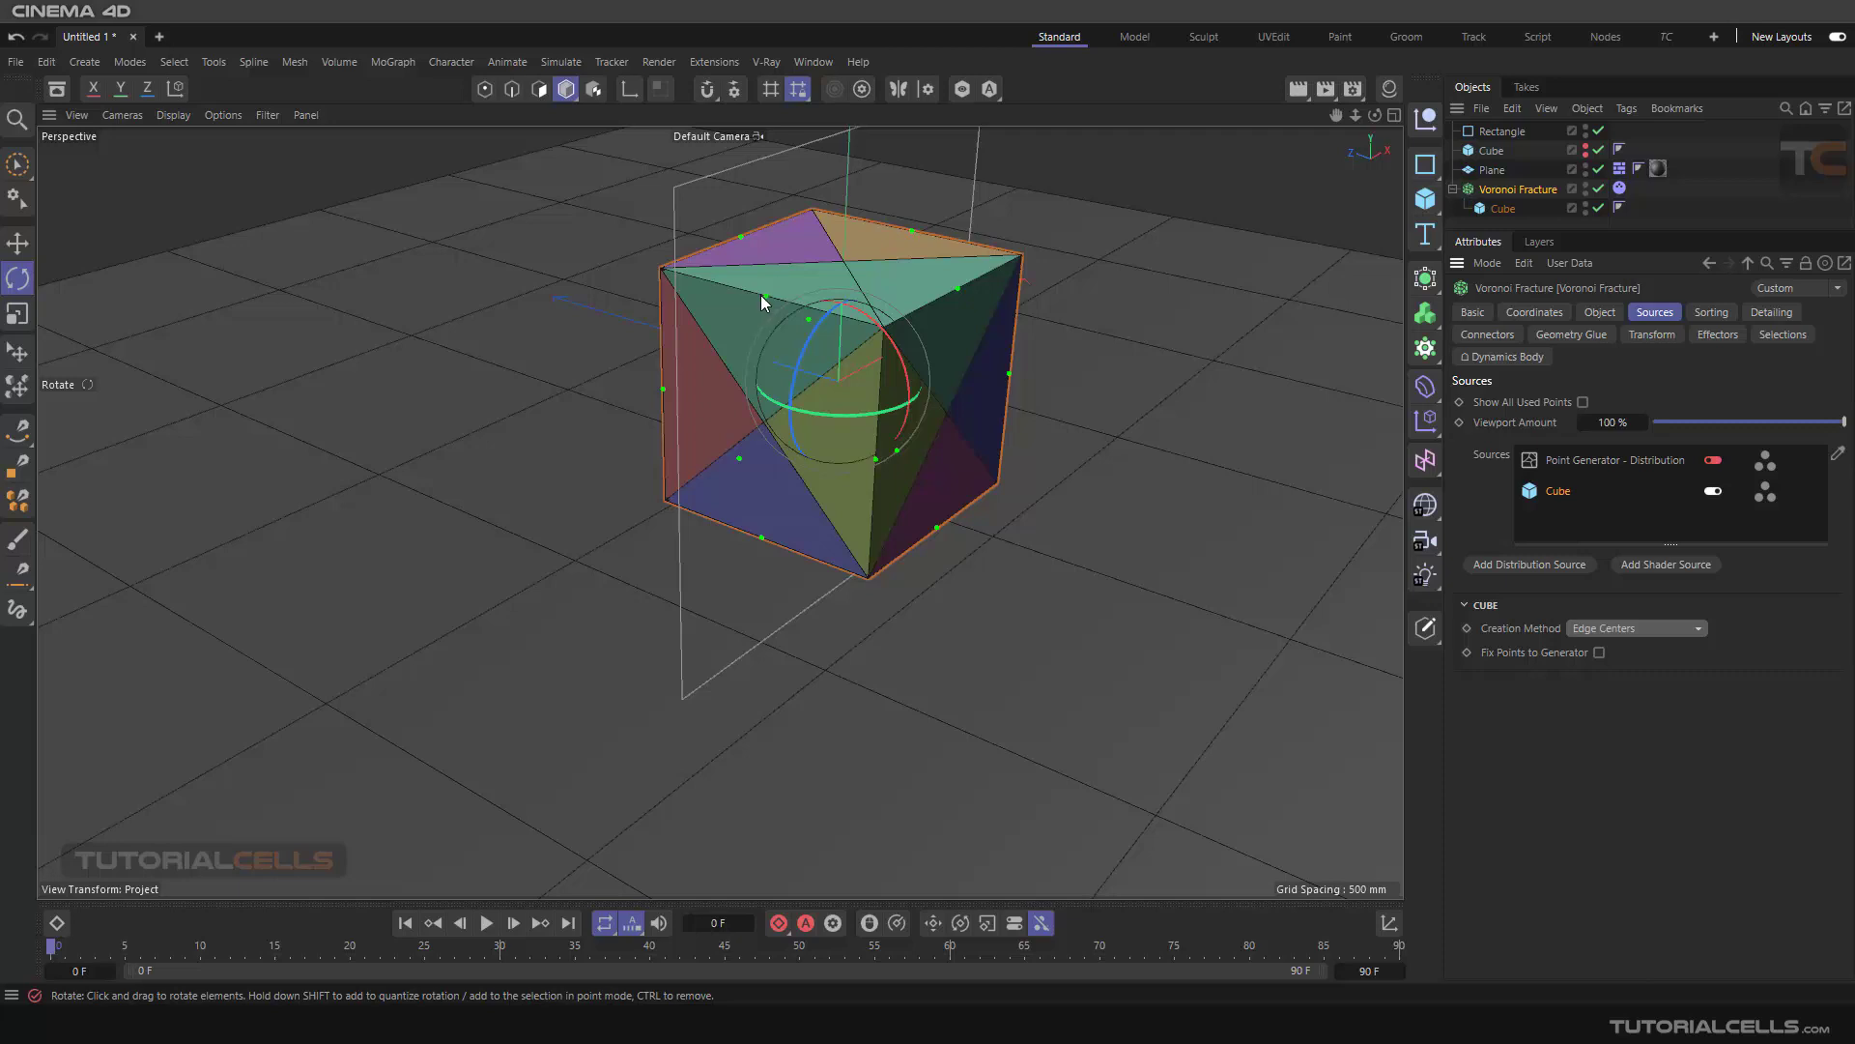
{"action": "left_click", "coordinate": [1622, 628]}
{"action": "left_click", "coordinate": [1626, 694]}
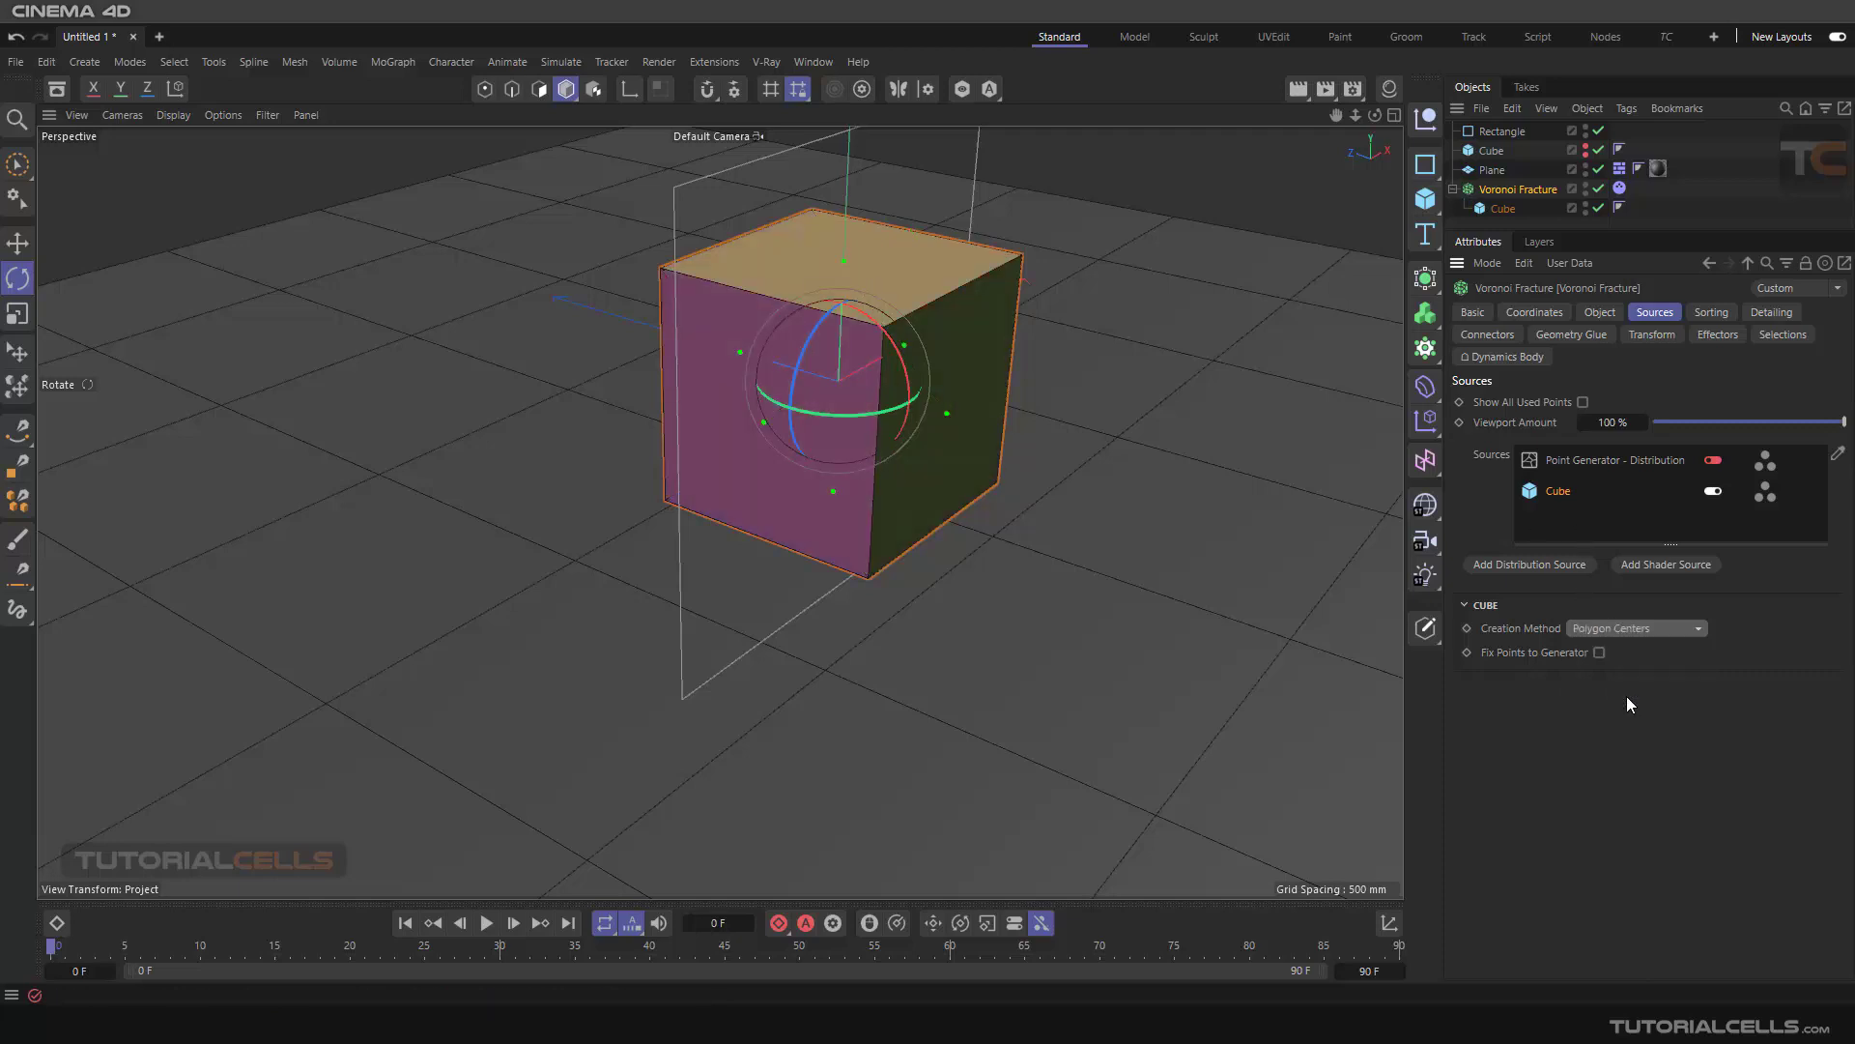
- Play the simulation with the Polygon Centers fracture, then stop and rewind to frame 0
{"action": "left_click", "coordinate": [487, 923]}
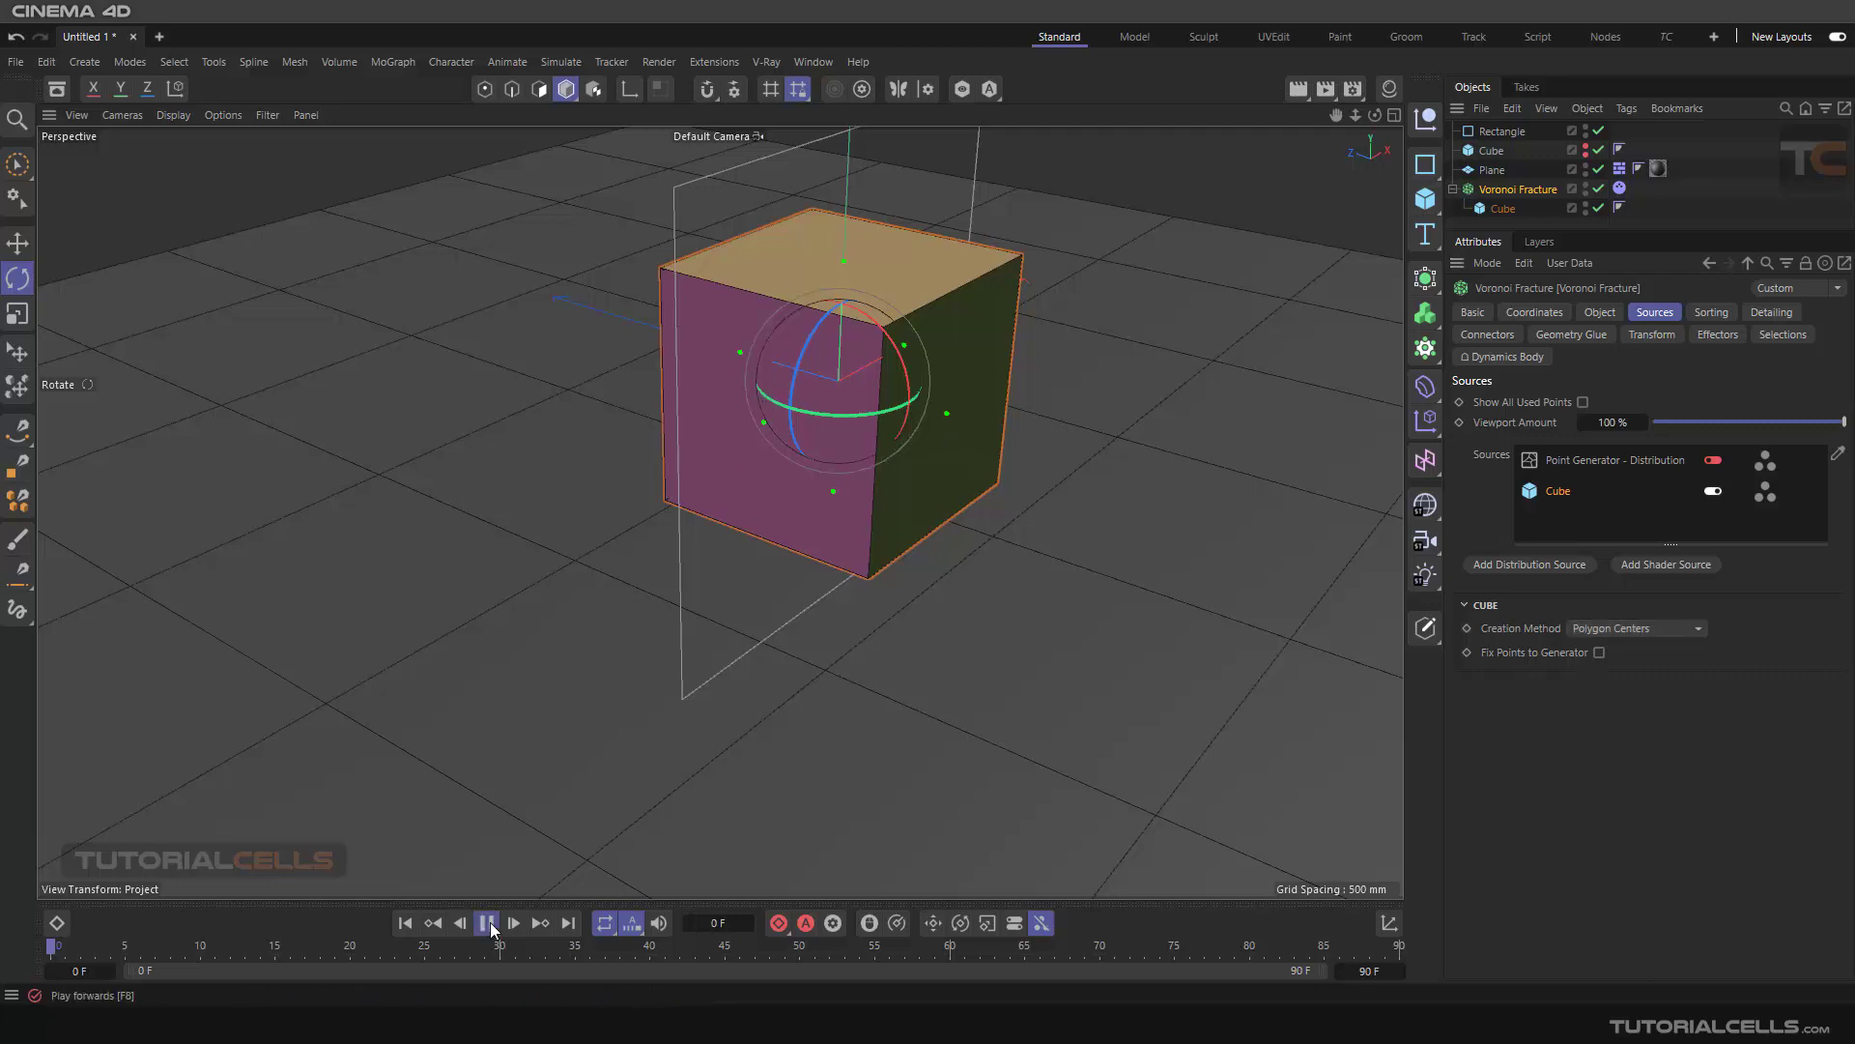
{"action": "left_click", "coordinate": [487, 924]}
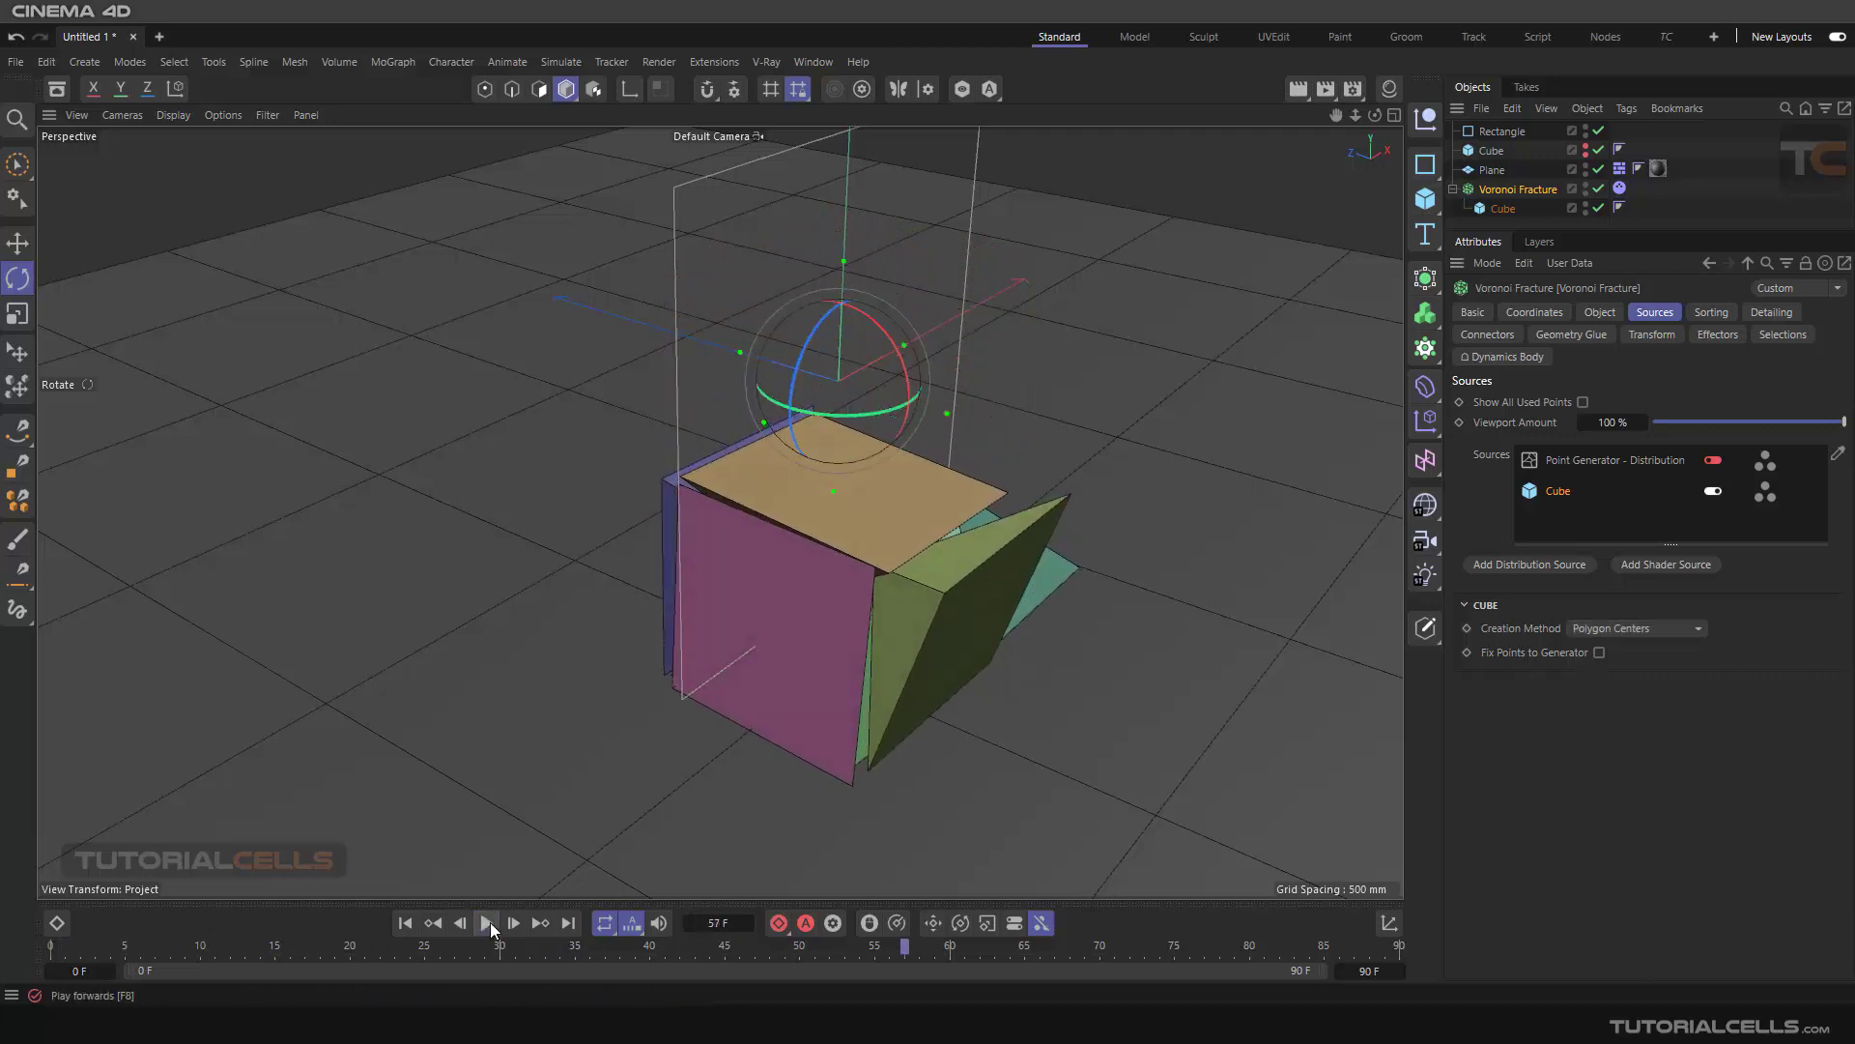
{"action": "left_click", "coordinate": [405, 923]}
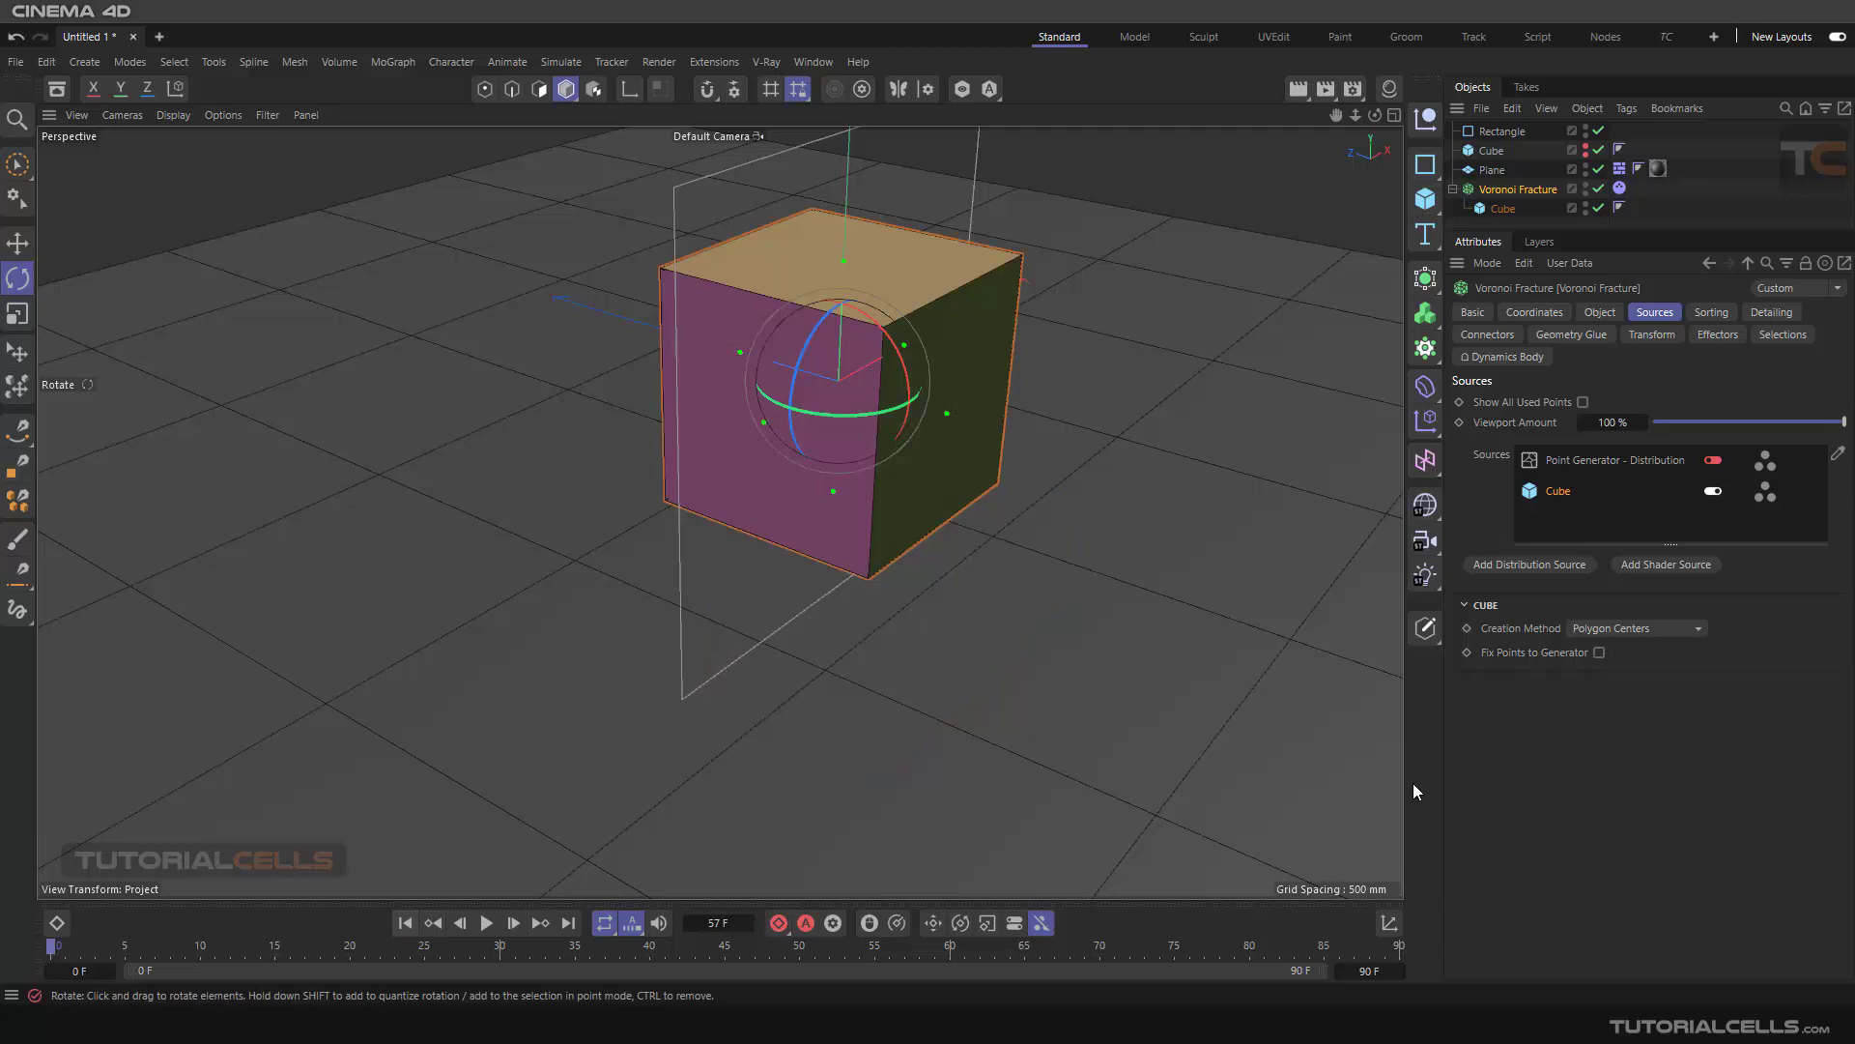
- Switch the Cube source's creation method to Surface and set its Point Amount to 28
{"action": "left_click", "coordinate": [1651, 628]}
{"action": "left_click", "coordinate": [1647, 723]}
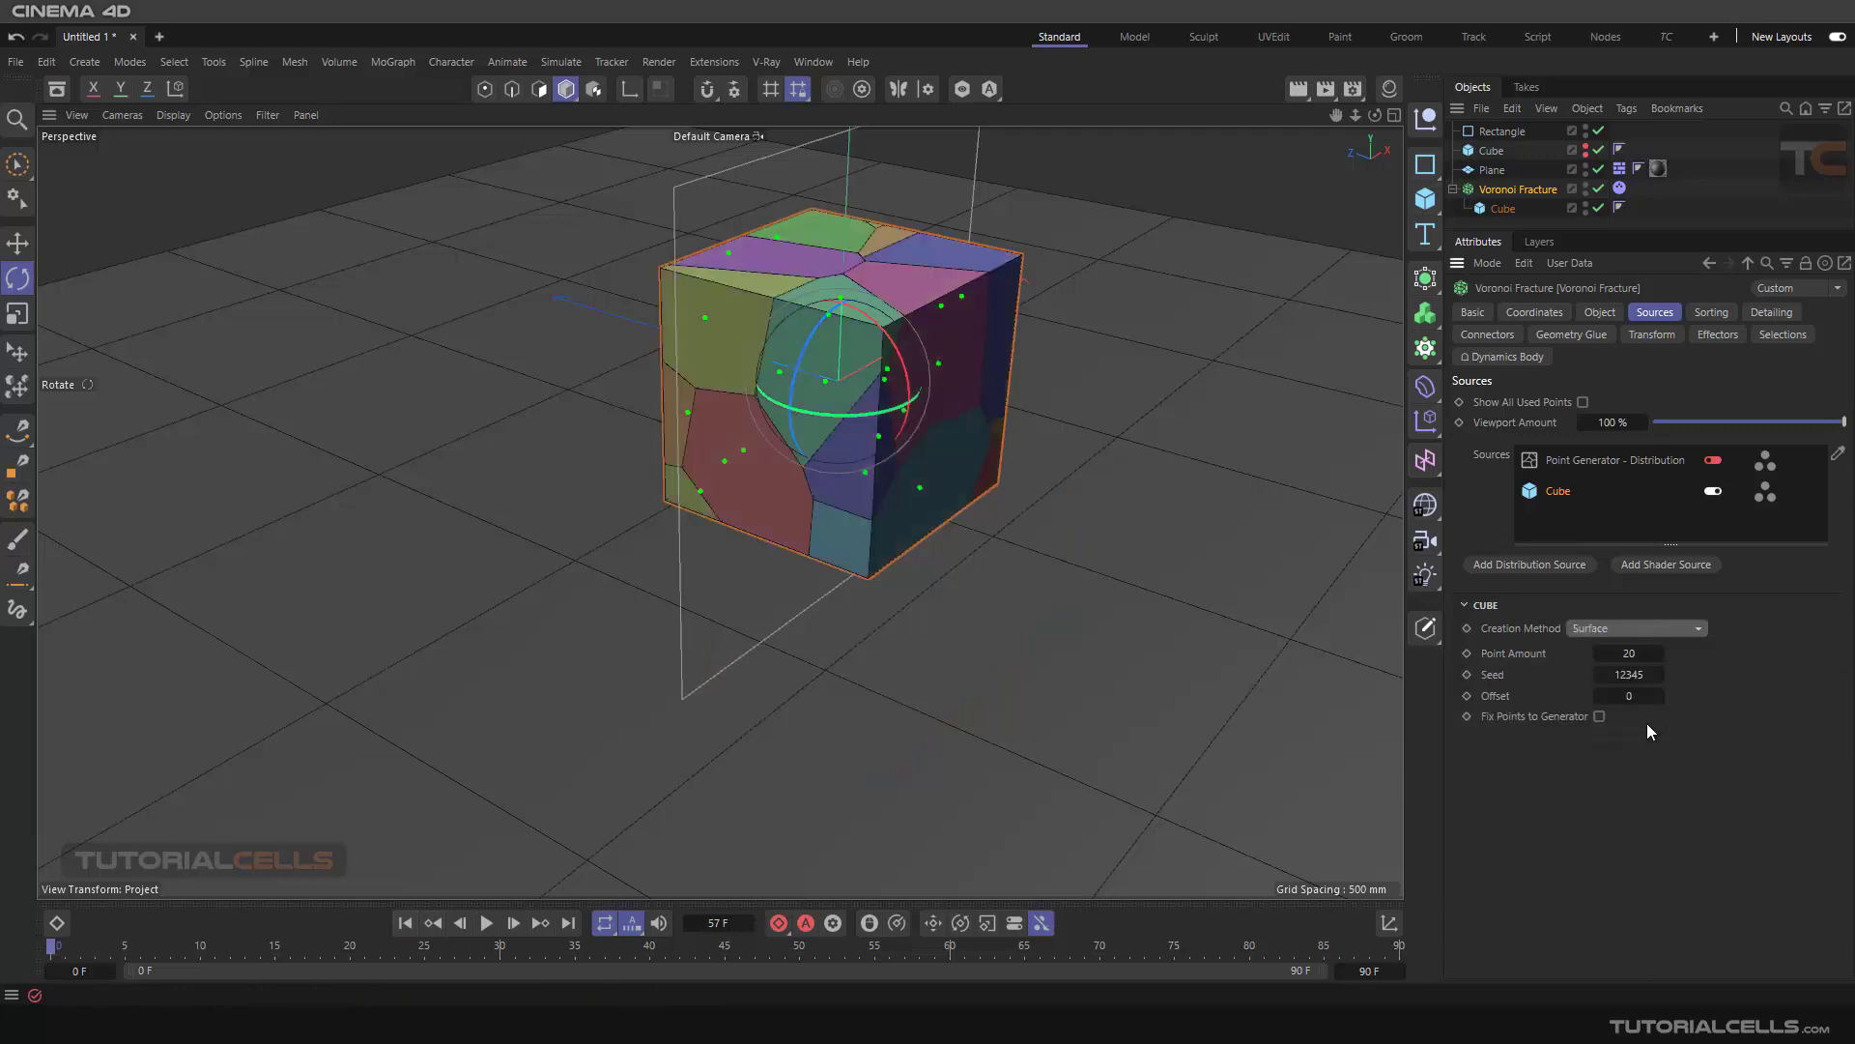
{"action": "double_click", "coordinate": [1629, 653]}
{"action": "type", "text": "28"}
{"action": "key", "text": "Return"}
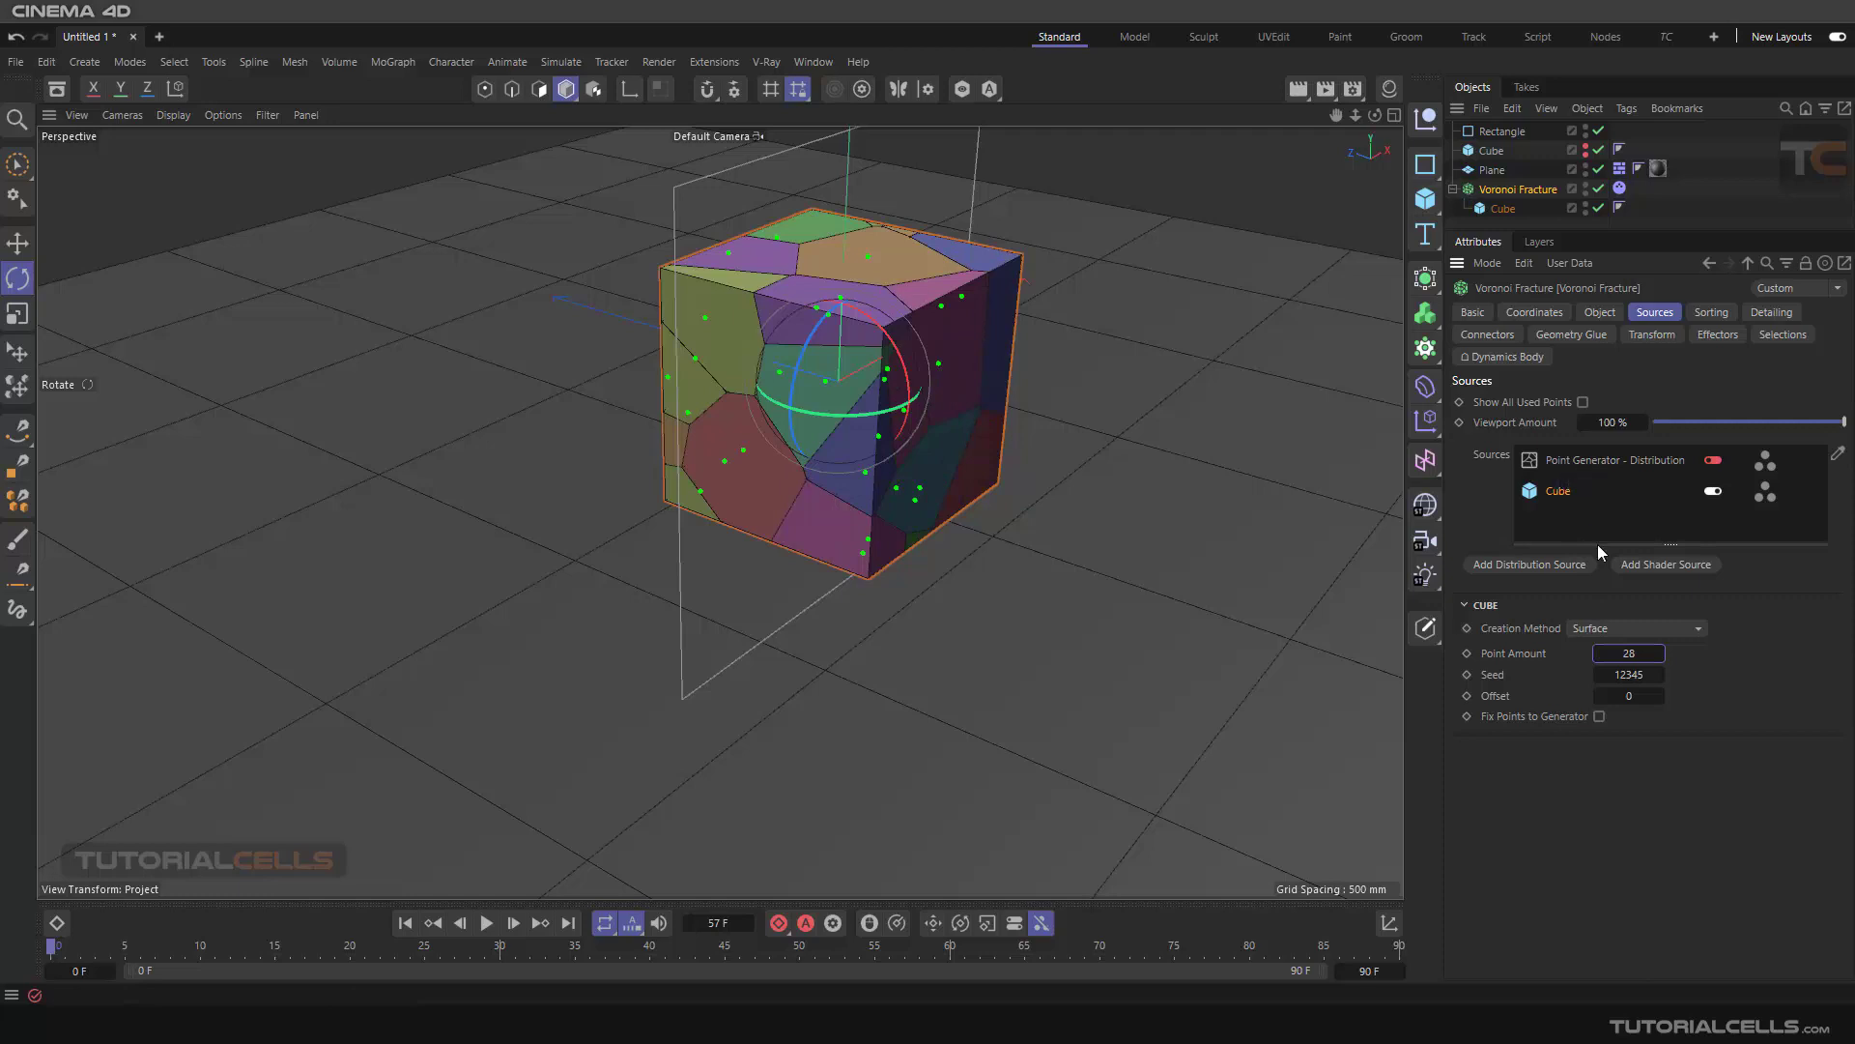
- Switch the Cube source's creation method to Volume, play the simulation, and rewind to the start
{"action": "left_click", "coordinate": [1623, 626]}
{"action": "left_click", "coordinate": [1616, 738]}
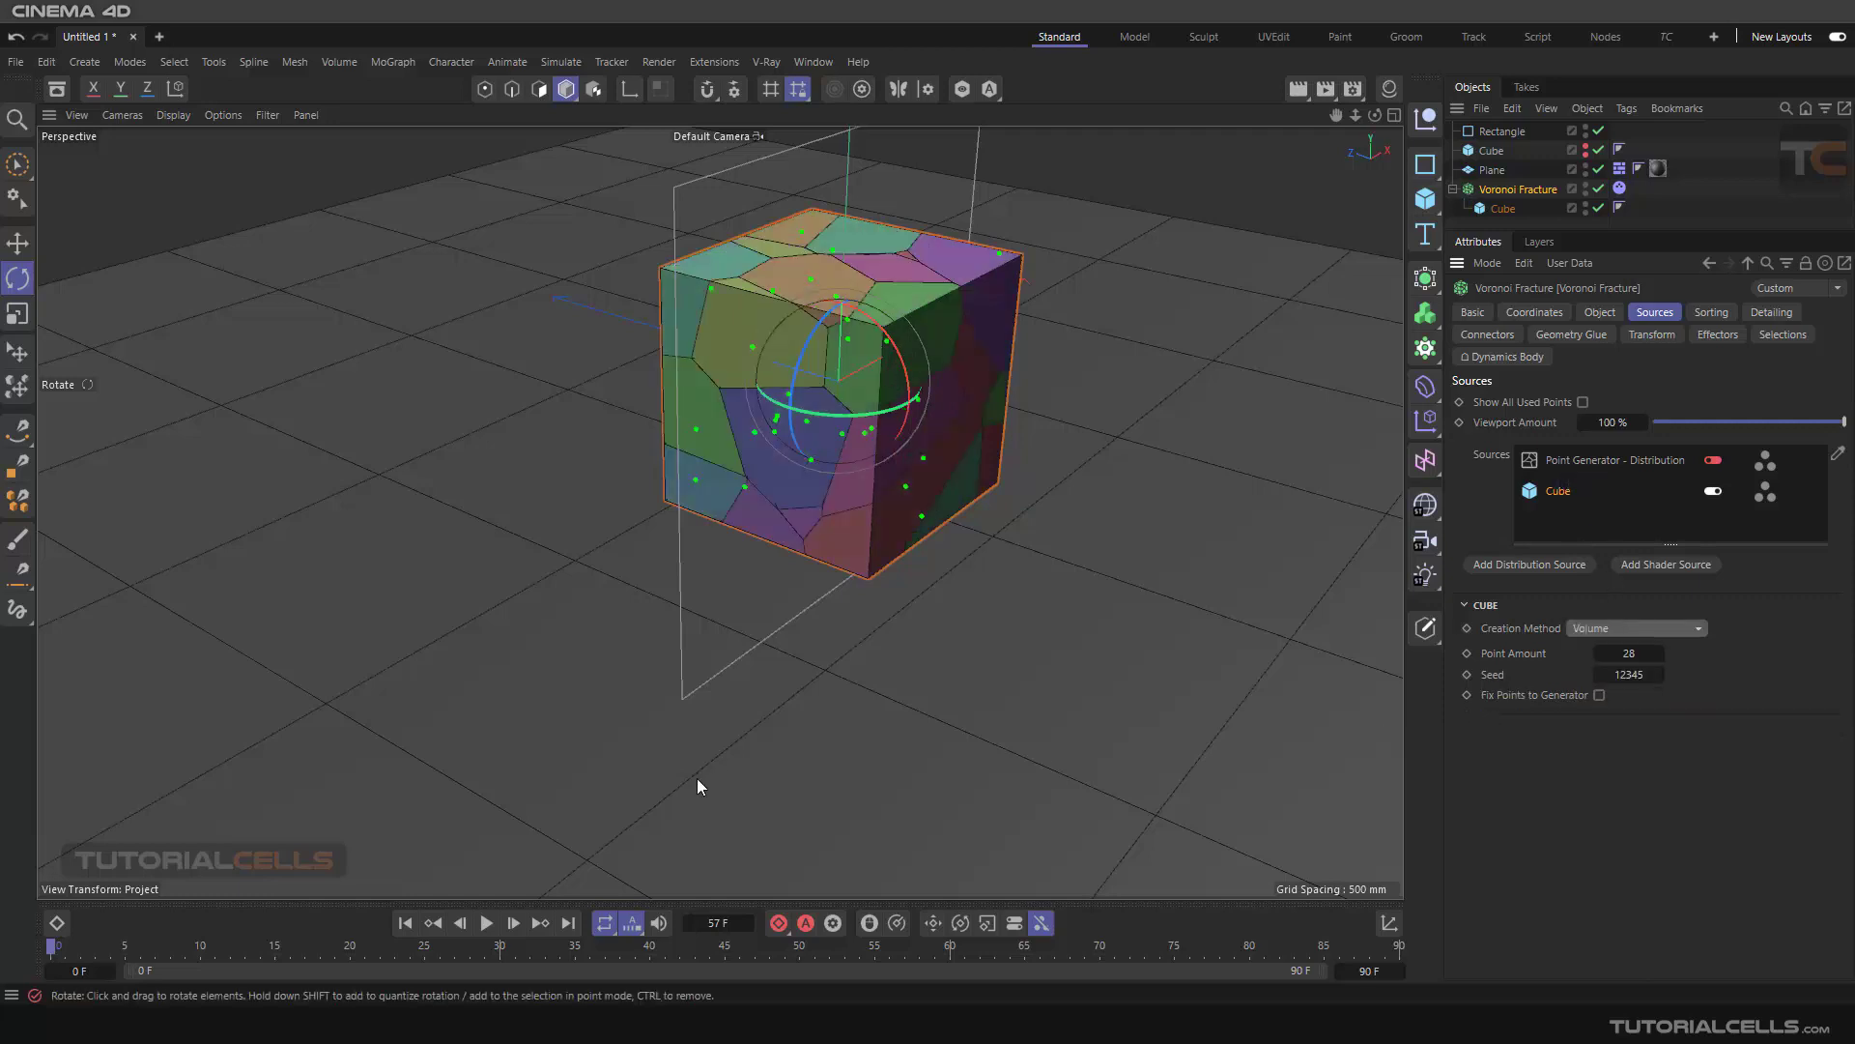
{"action": "left_click", "coordinate": [488, 925]}
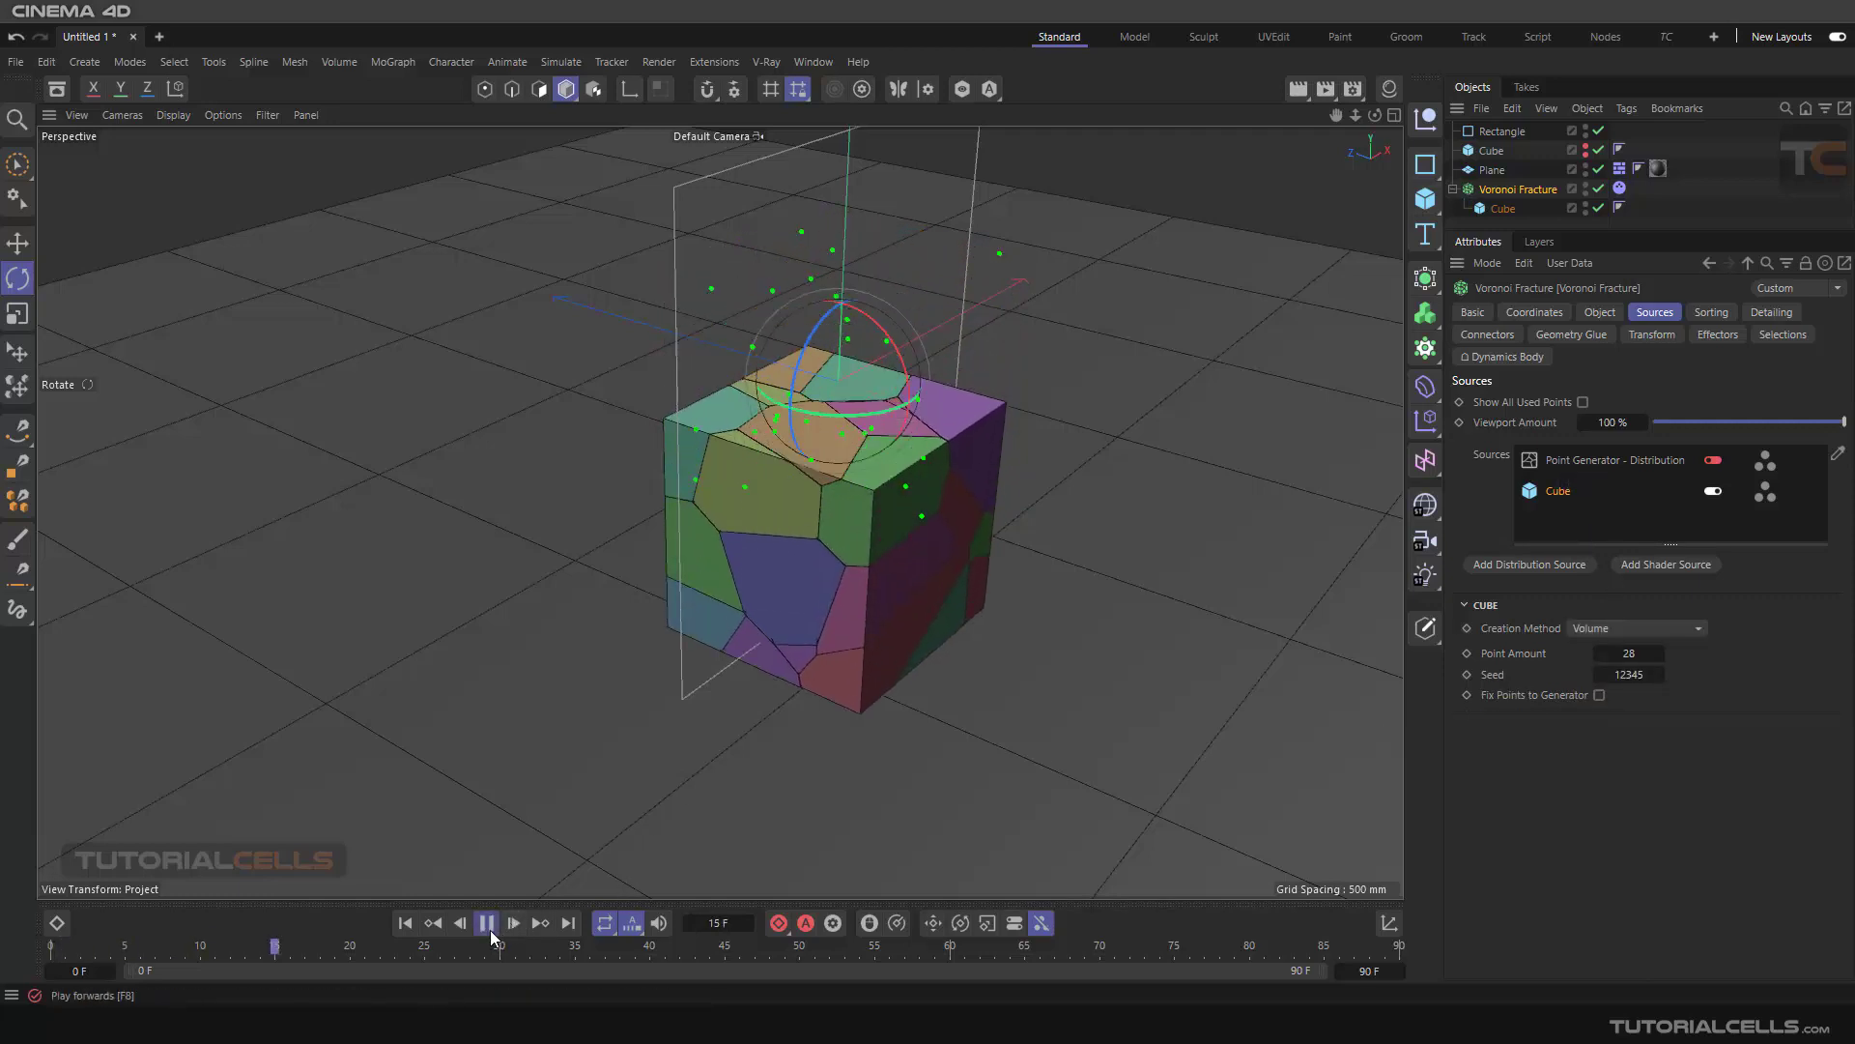
{"action": "left_click", "coordinate": [487, 923]}
{"action": "left_click", "coordinate": [406, 923]}
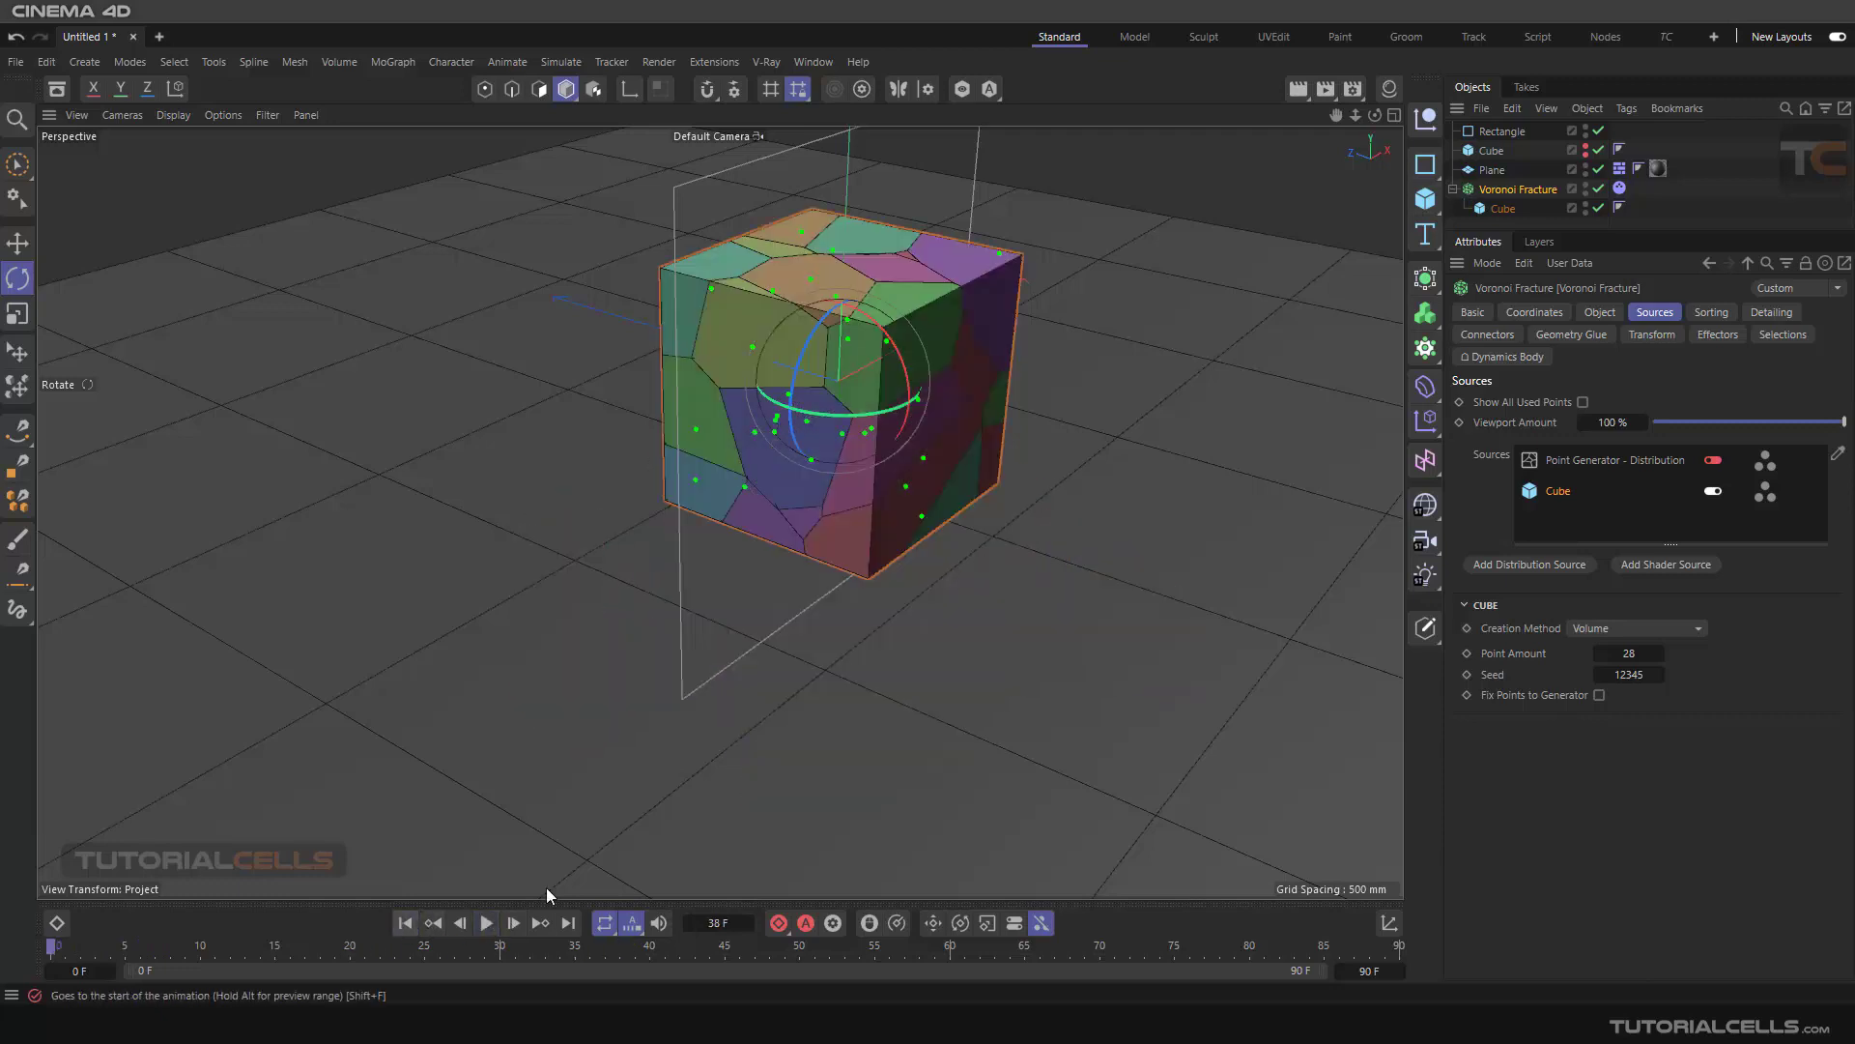
- Delete the standalone Cube and Rectangle objects from the scene, then select the Voronoi Fracture
{"action": "left_click", "coordinate": [1493, 152]}
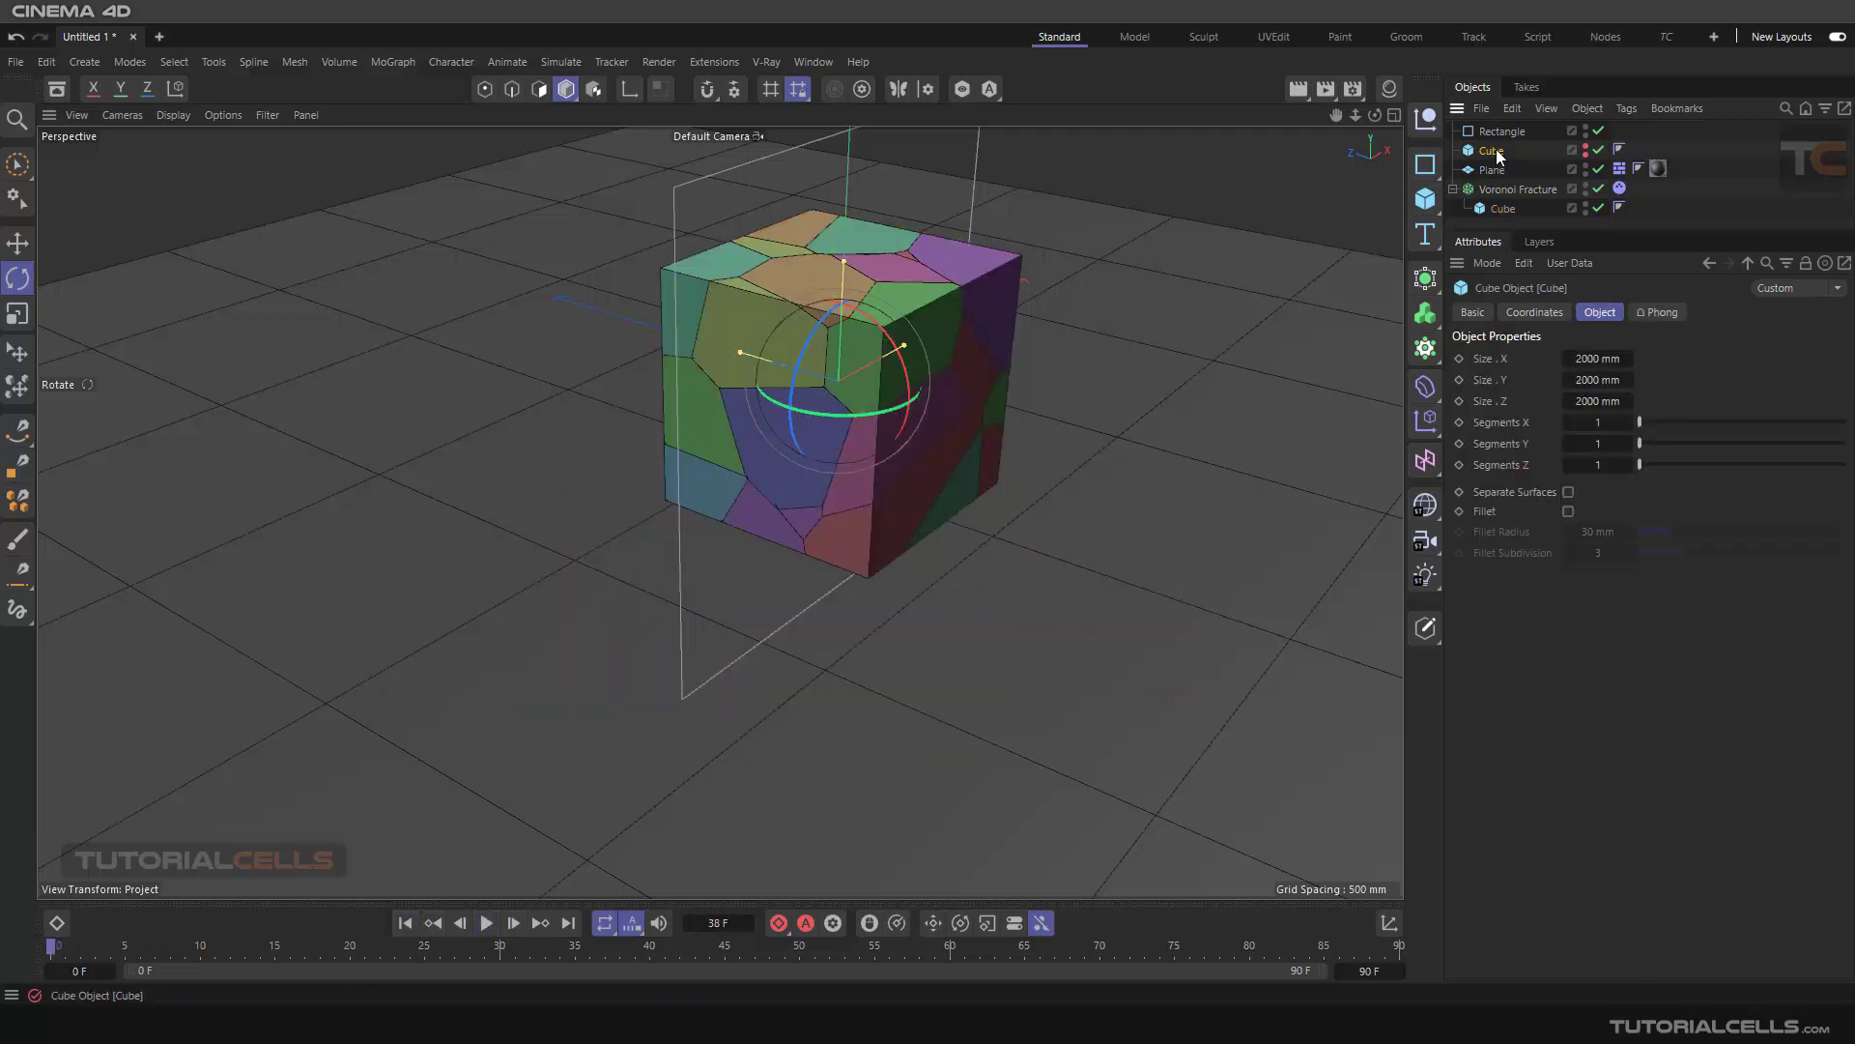
{"action": "key", "text": "Delete"}
{"action": "left_click", "coordinate": [1487, 171]}
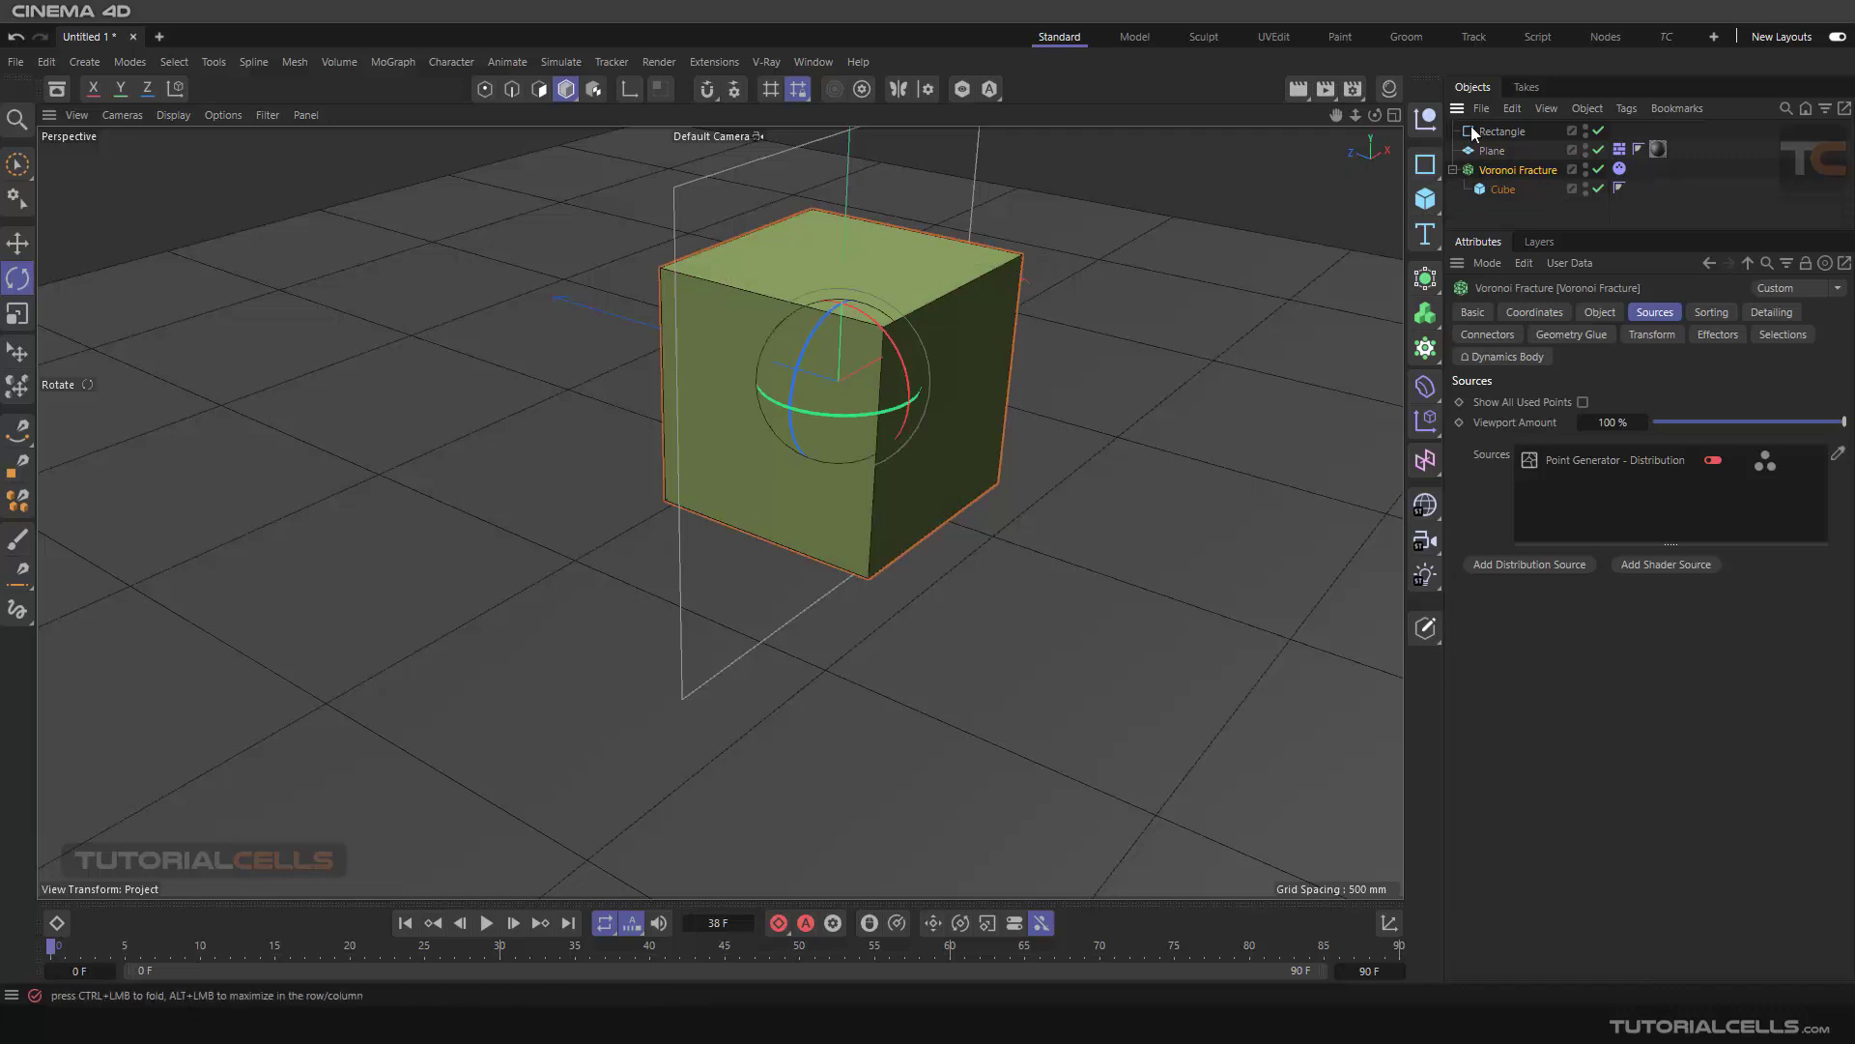
{"action": "left_click", "coordinate": [1488, 132]}
{"action": "key", "text": "Delete"}
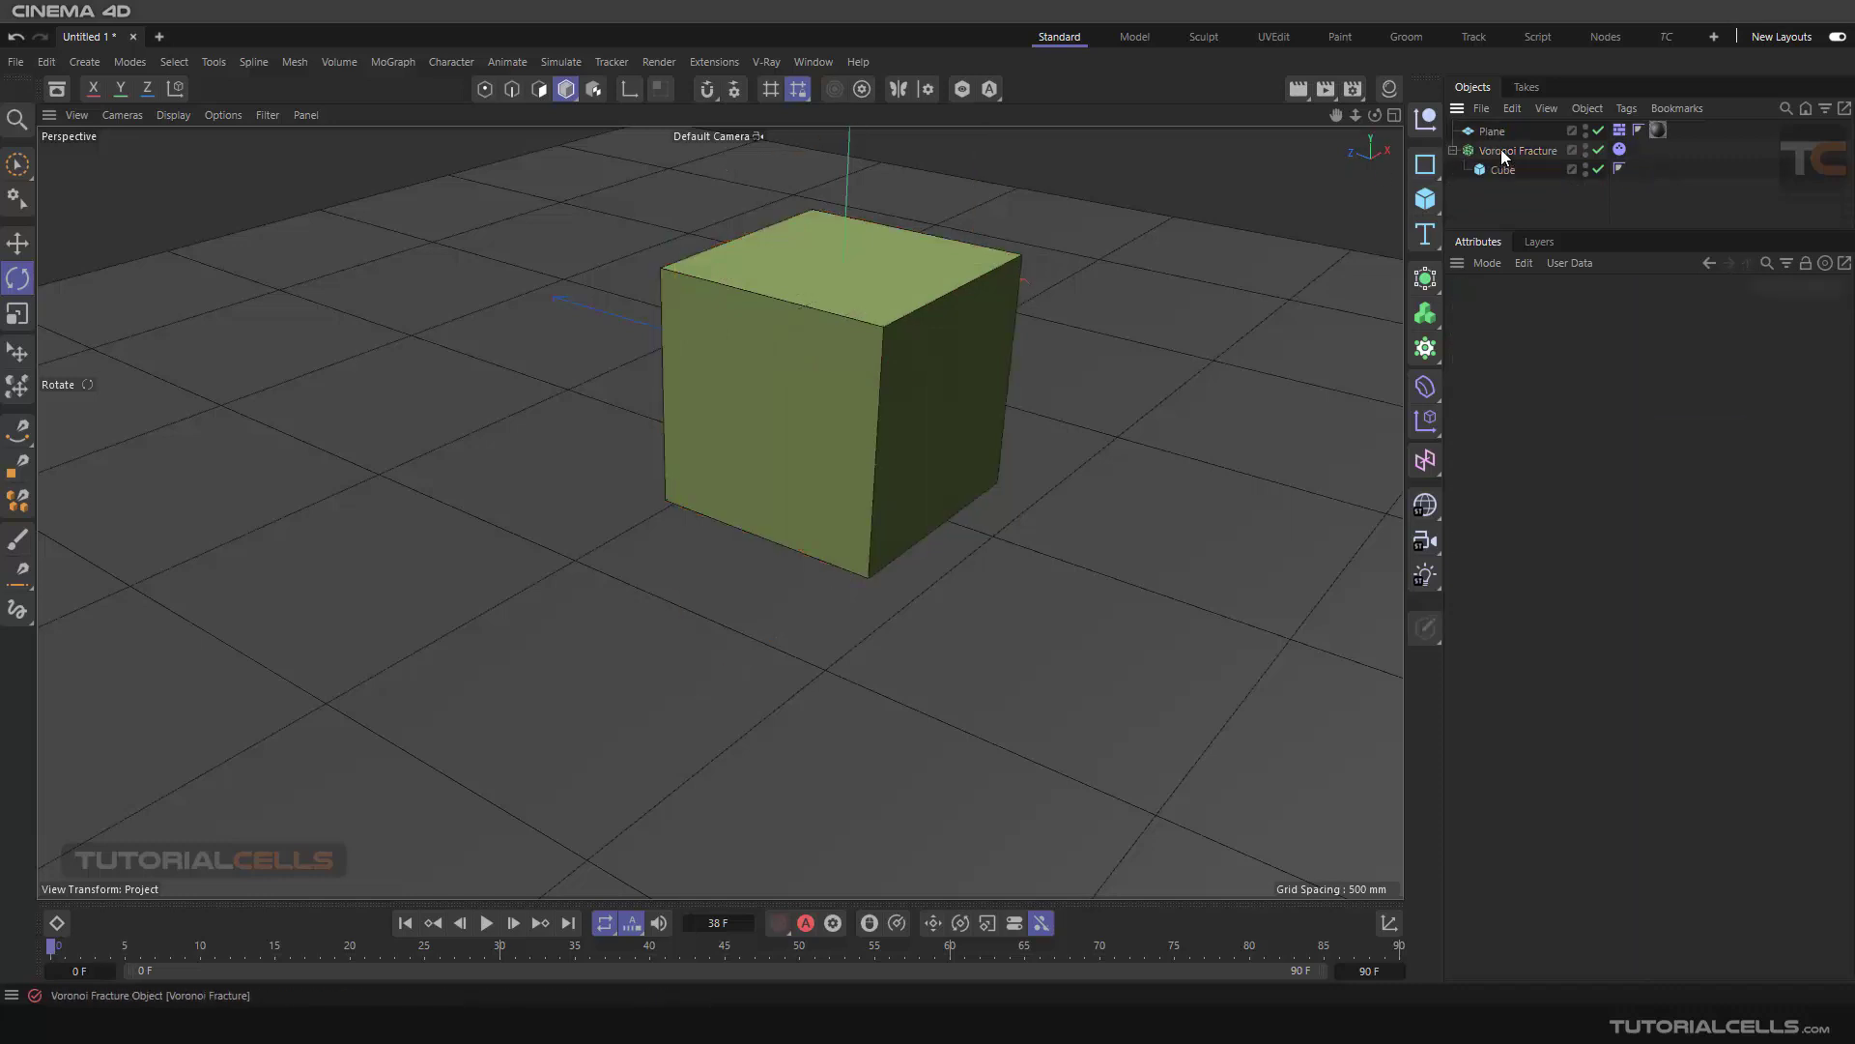
{"action": "left_click", "coordinate": [1503, 151]}
- Add a particle Emitter and move it beside the fractured cube along its Z axis
{"action": "scroll", "coordinate": [1011, 437], "scroll_direction": "down", "scroll_amount": 5}
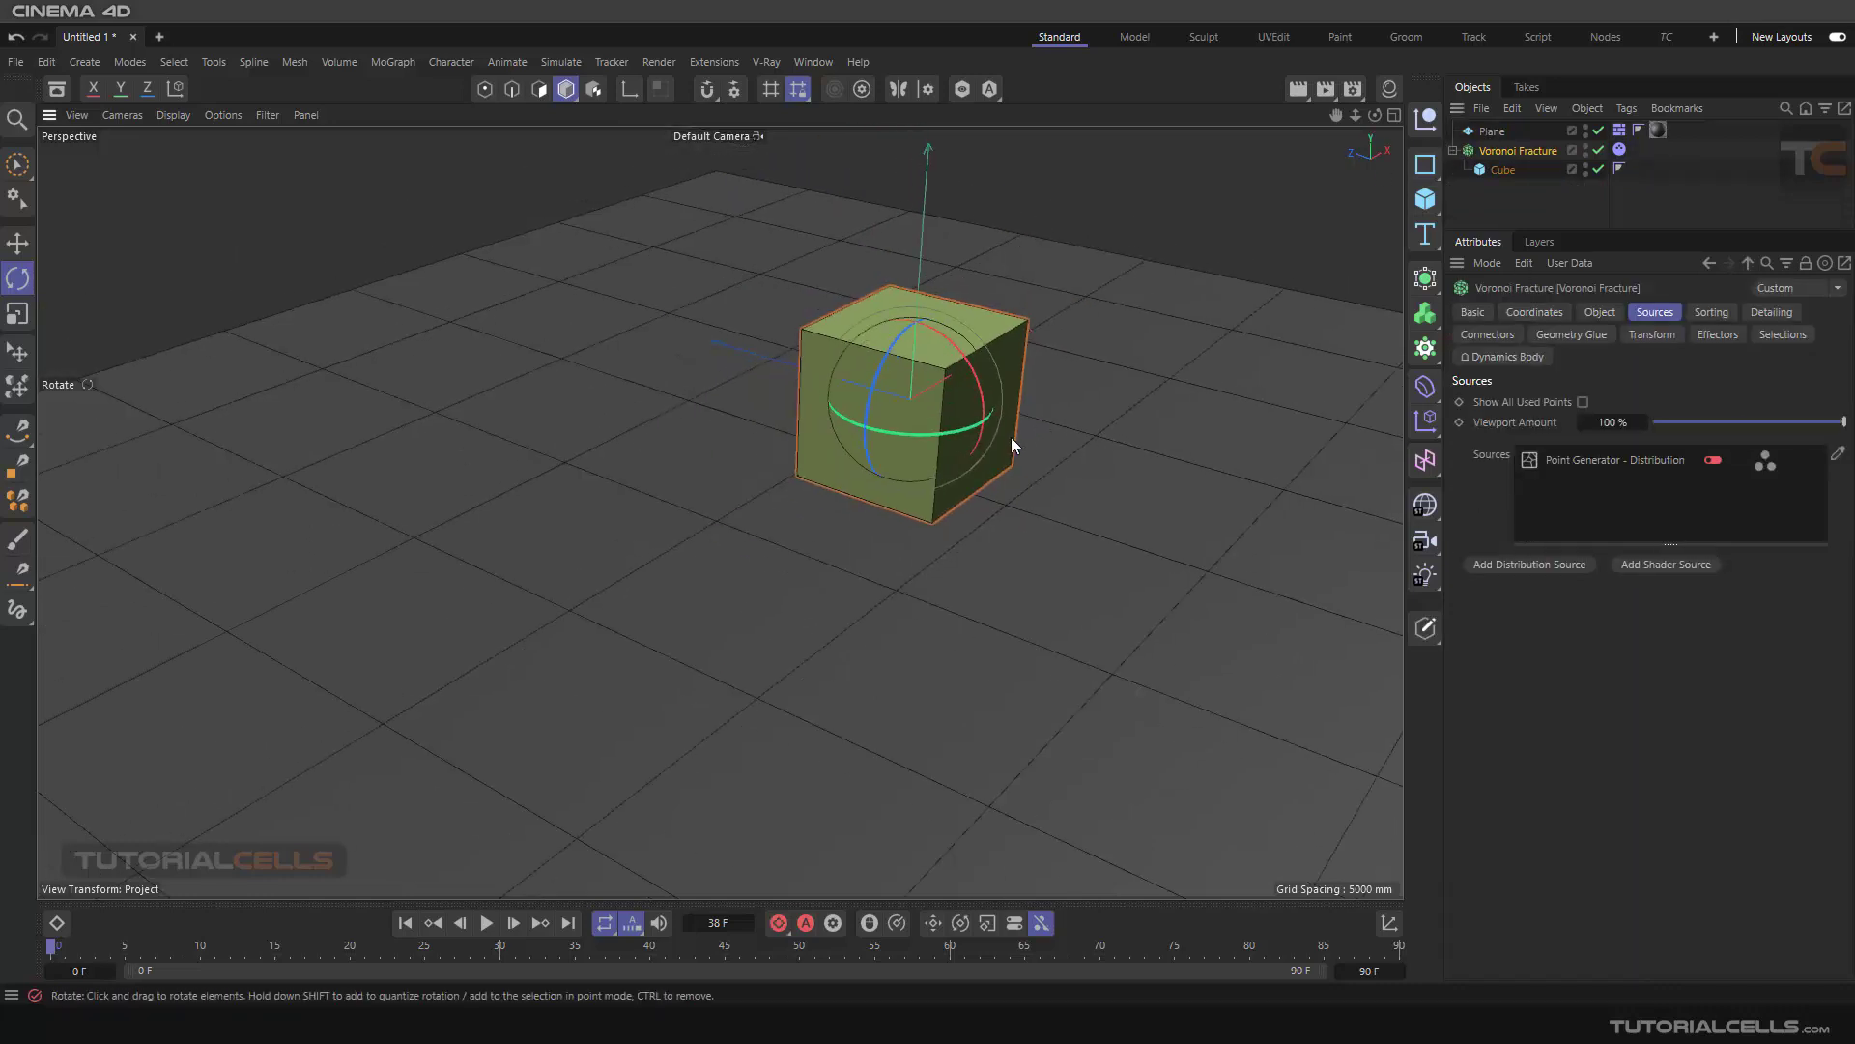
{"action": "scroll", "coordinate": [965, 411], "scroll_direction": "down", "scroll_amount": 2}
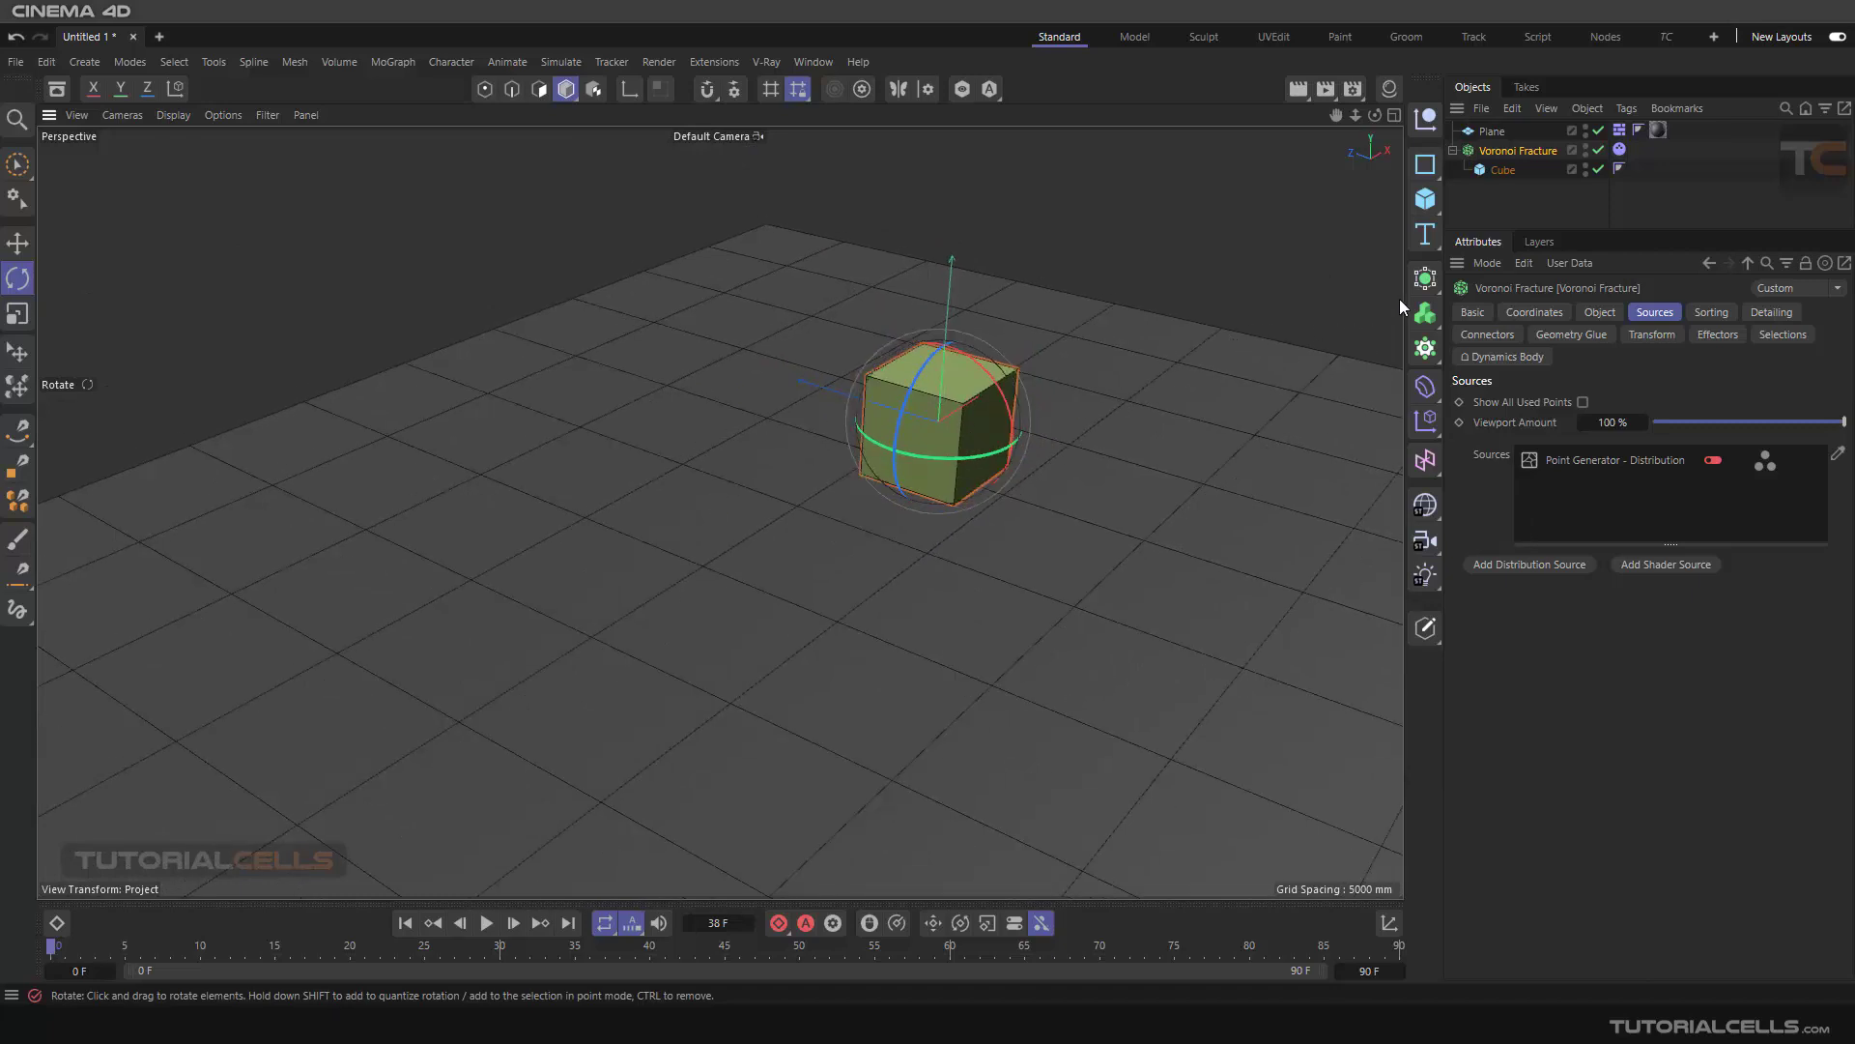
{"action": "left_click", "coordinate": [565, 62]}
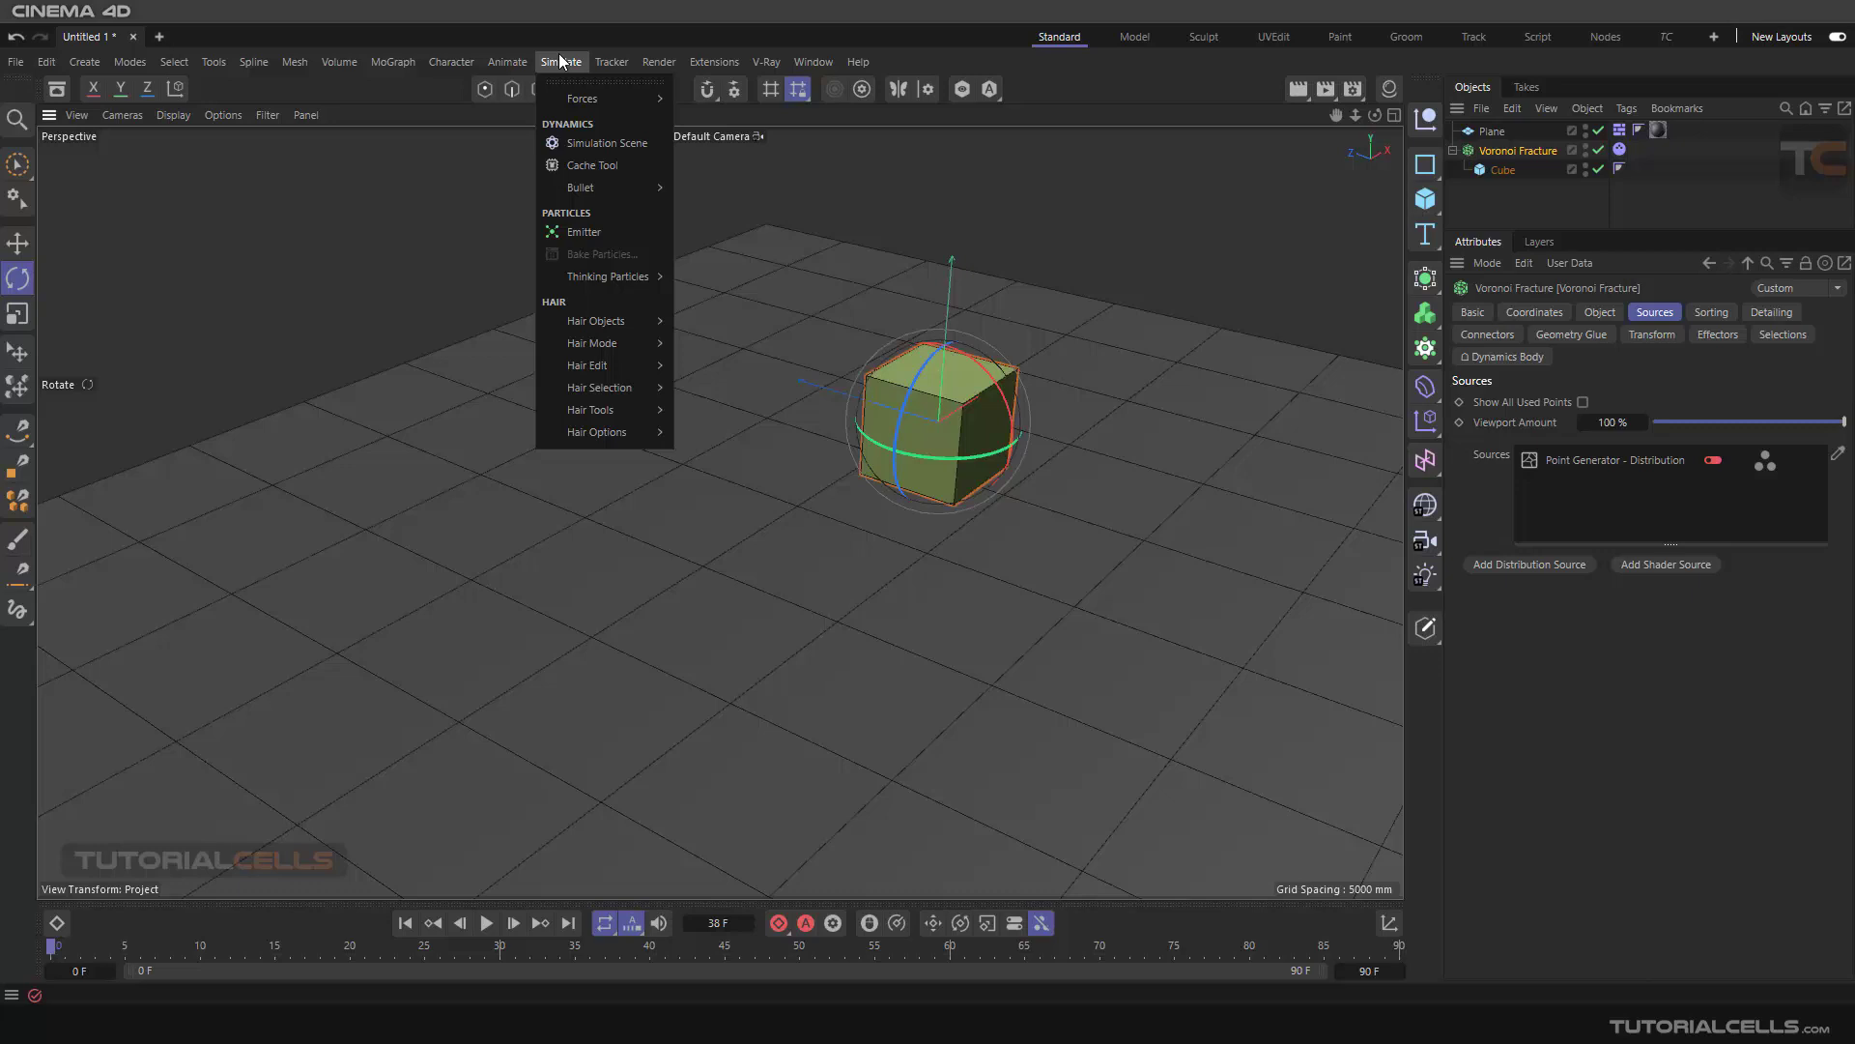
{"action": "left_click", "coordinate": [594, 236]}
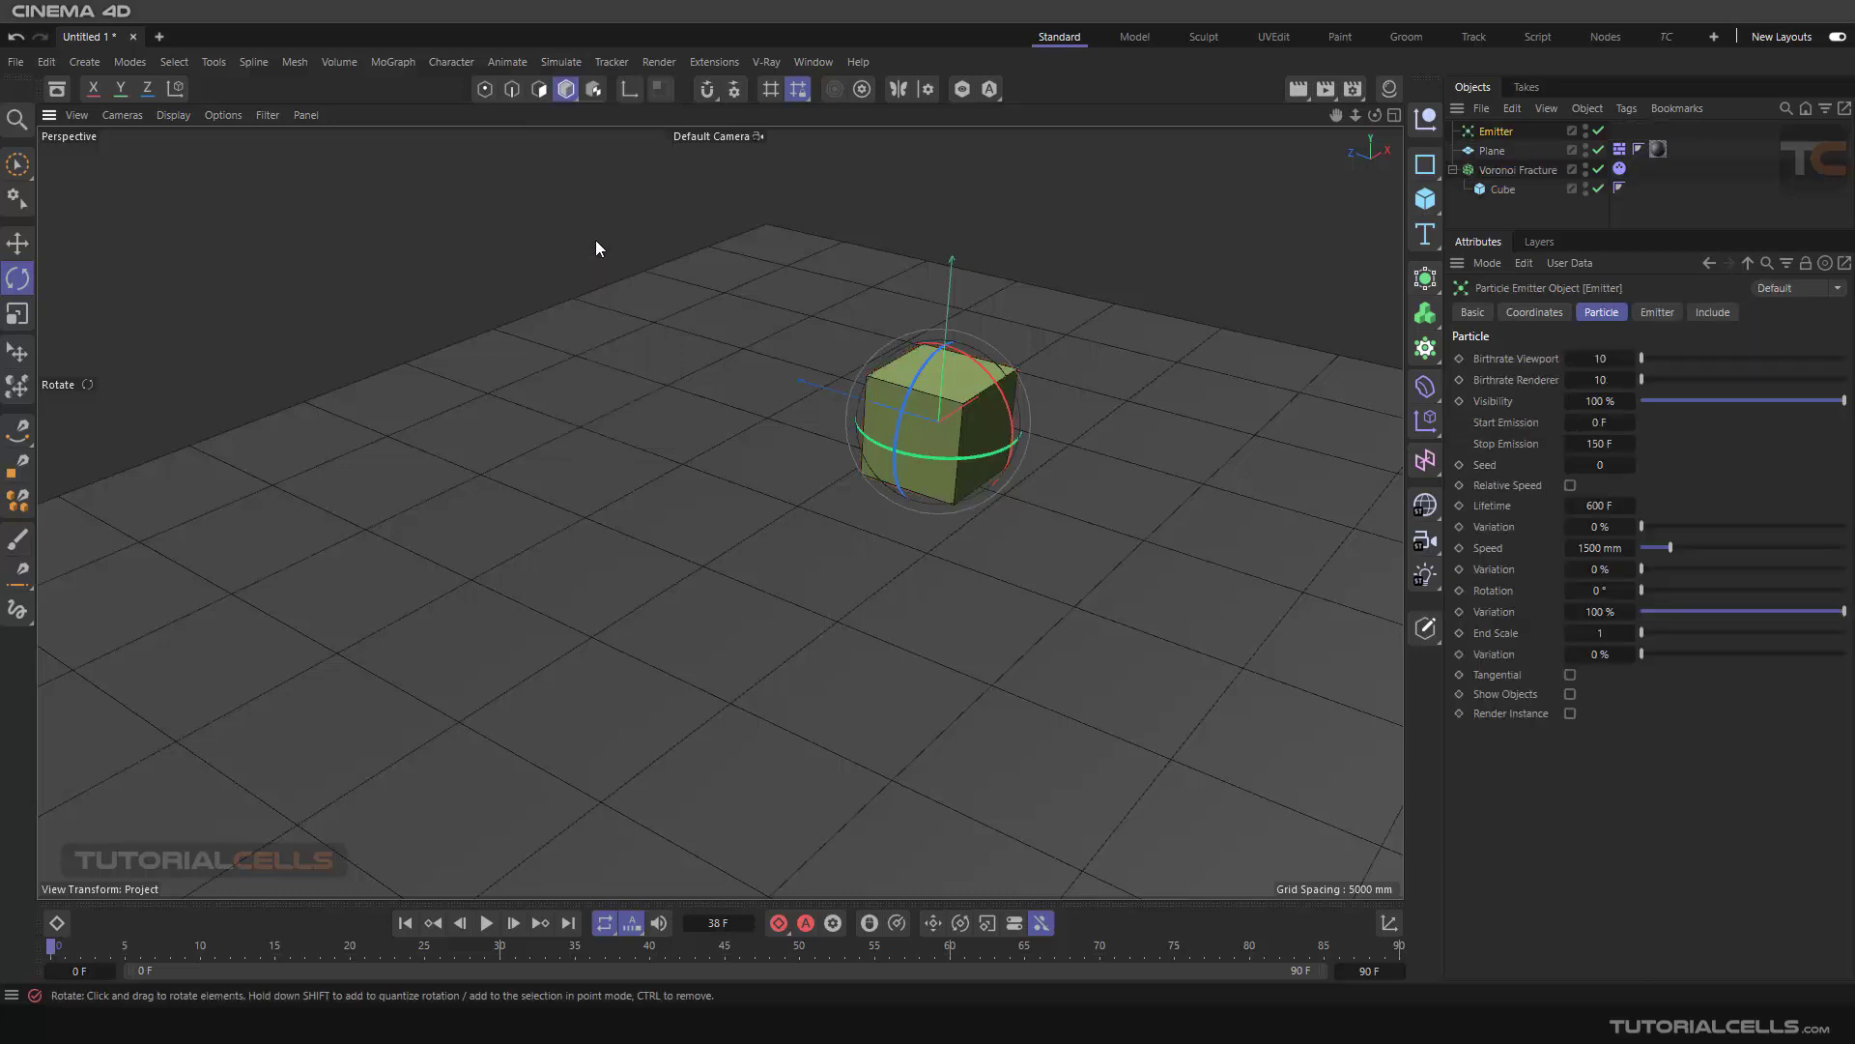
{"action": "key", "text": "shift+f"}
{"action": "key", "text": "e"}
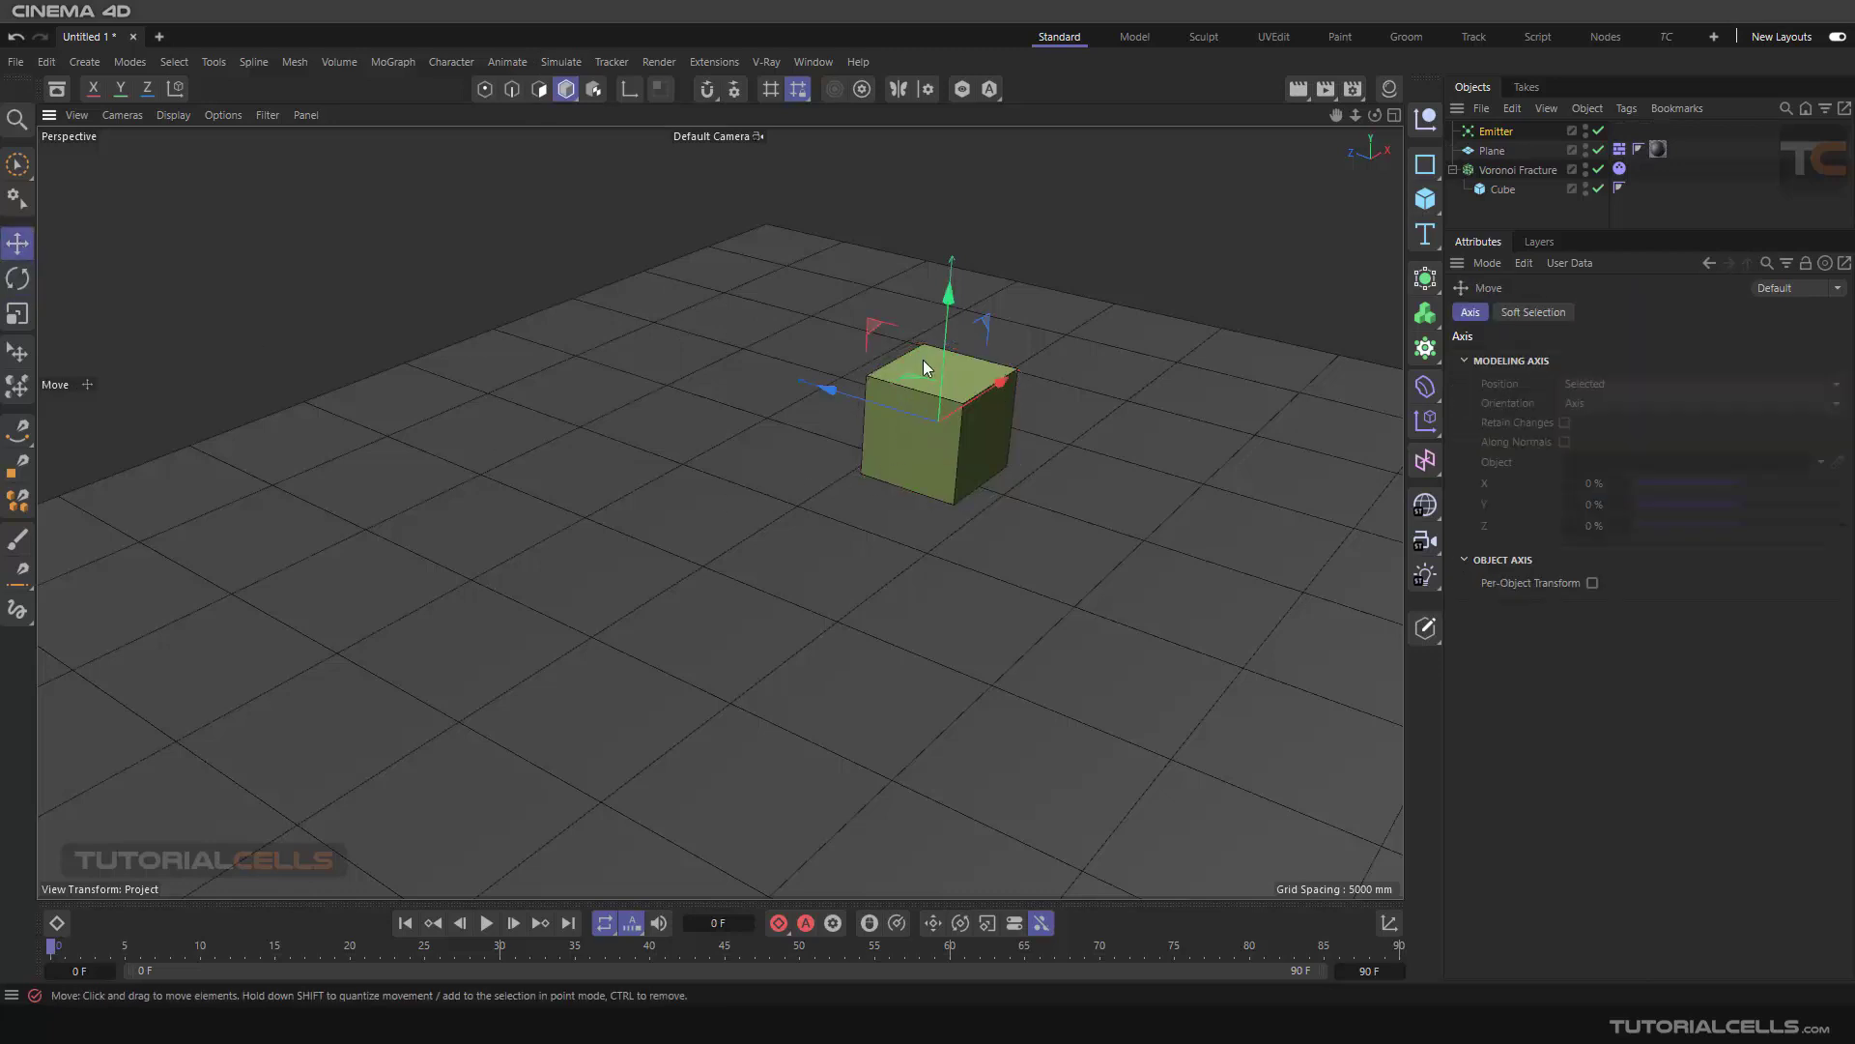
{"action": "left_click_drag", "start_coordinate": [923, 361], "coordinate": [719, 357]}
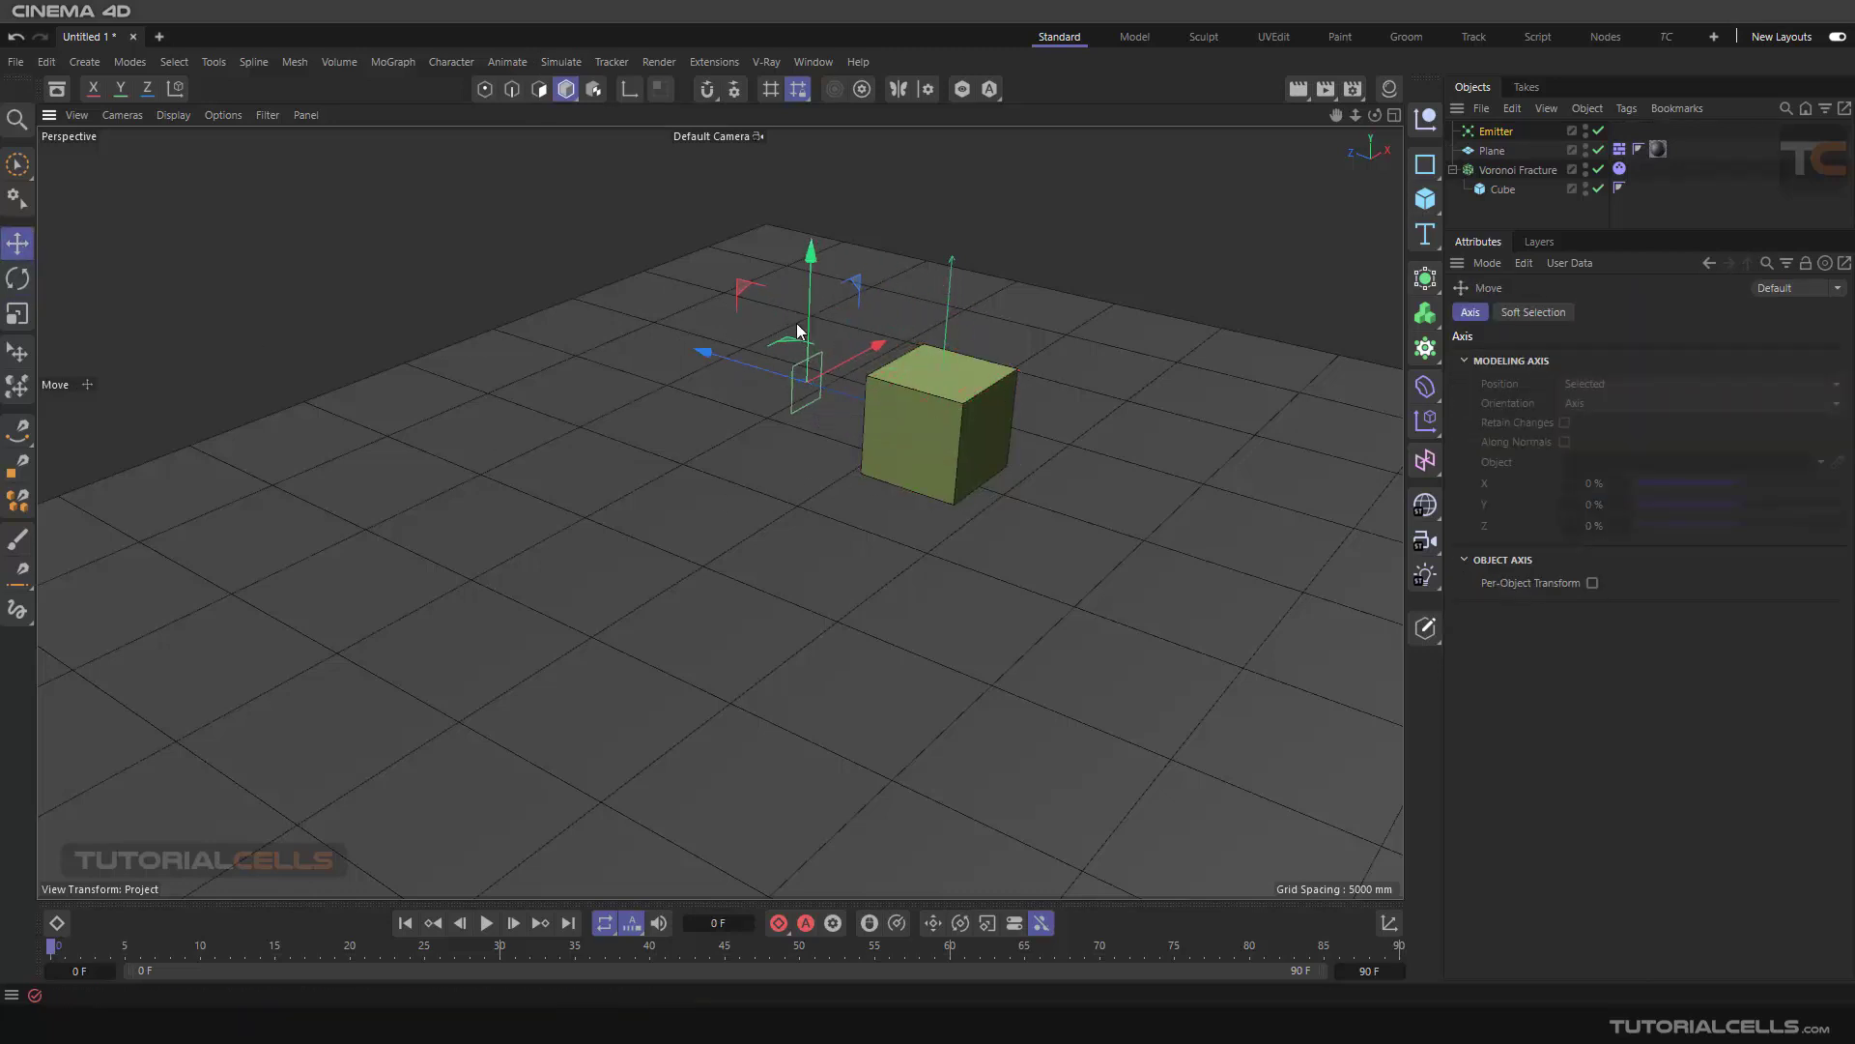
{"action": "scroll", "coordinate": [866, 344], "scroll_direction": "up", "scroll_amount": 3}
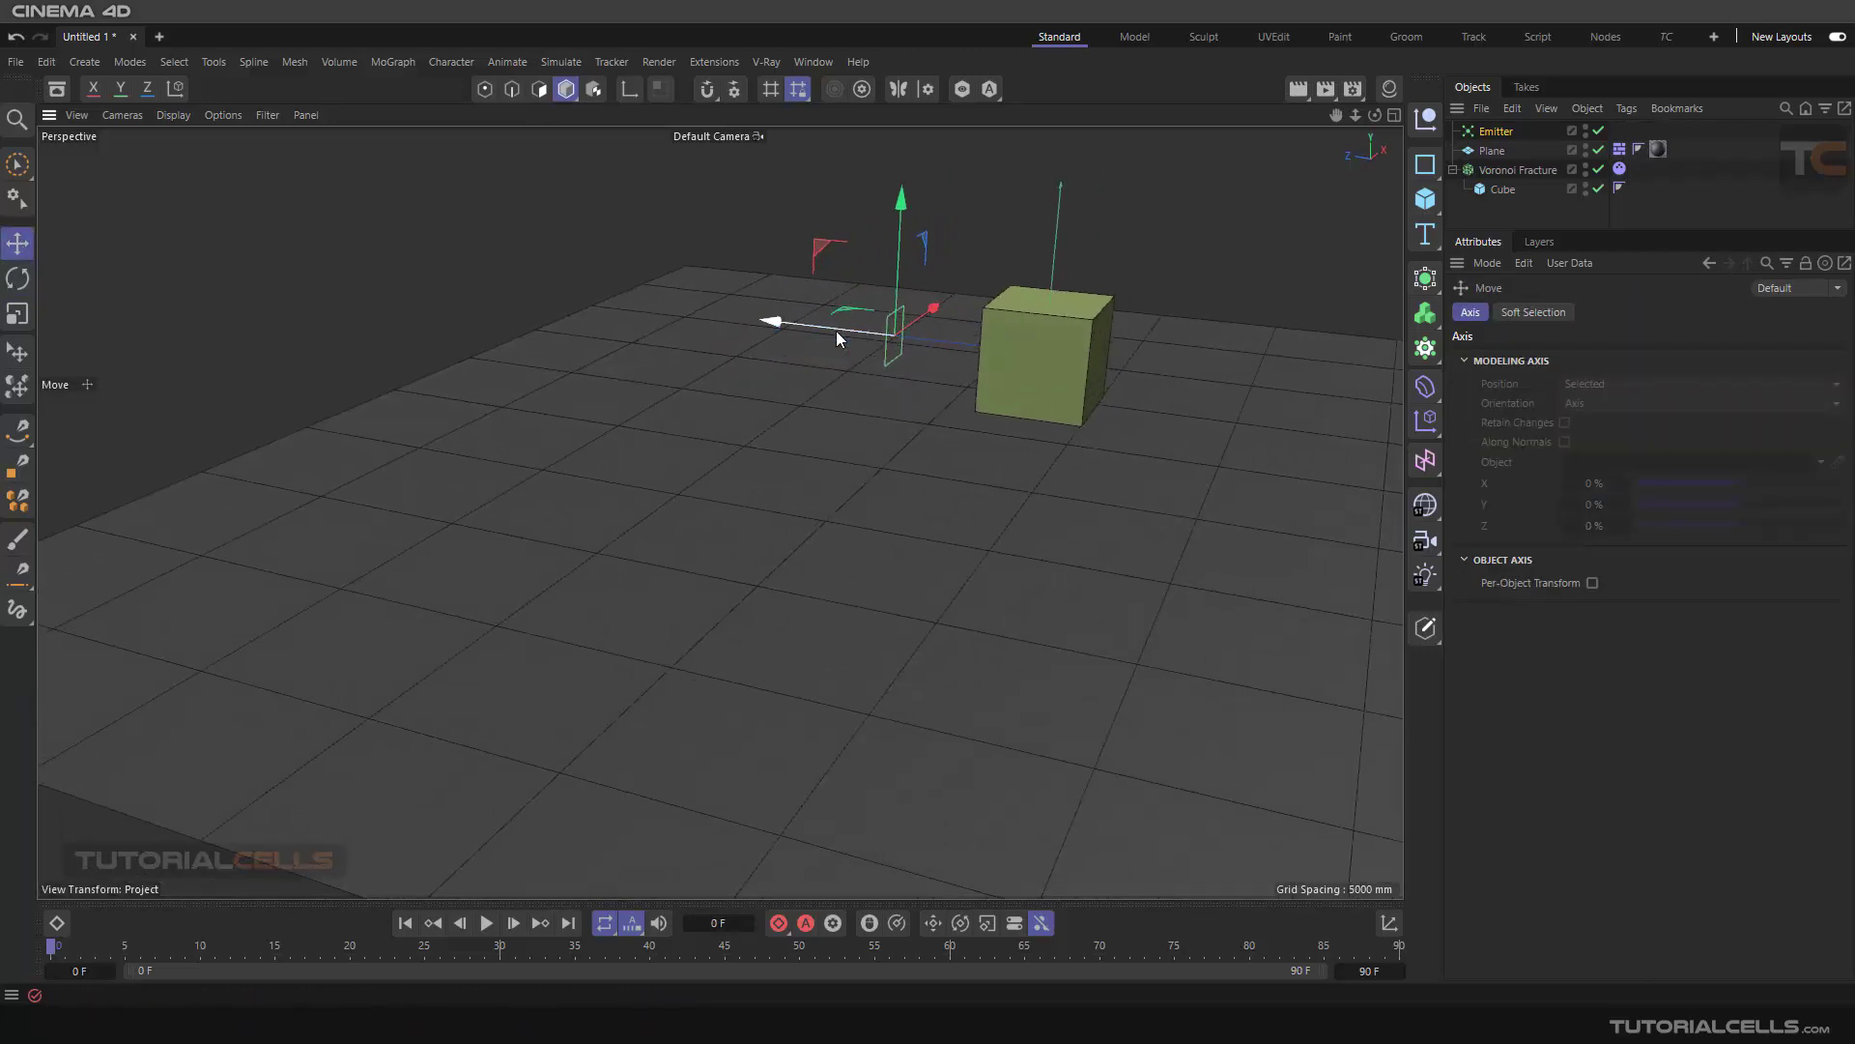
{"action": "left_click_drag", "start_coordinate": [838, 331], "coordinate": [848, 332]}
- Scale up the Emitter and rotate it so its particles shoot toward the cube, checking their direction with a short playback
{"action": "left_click", "coordinate": [18, 311]}
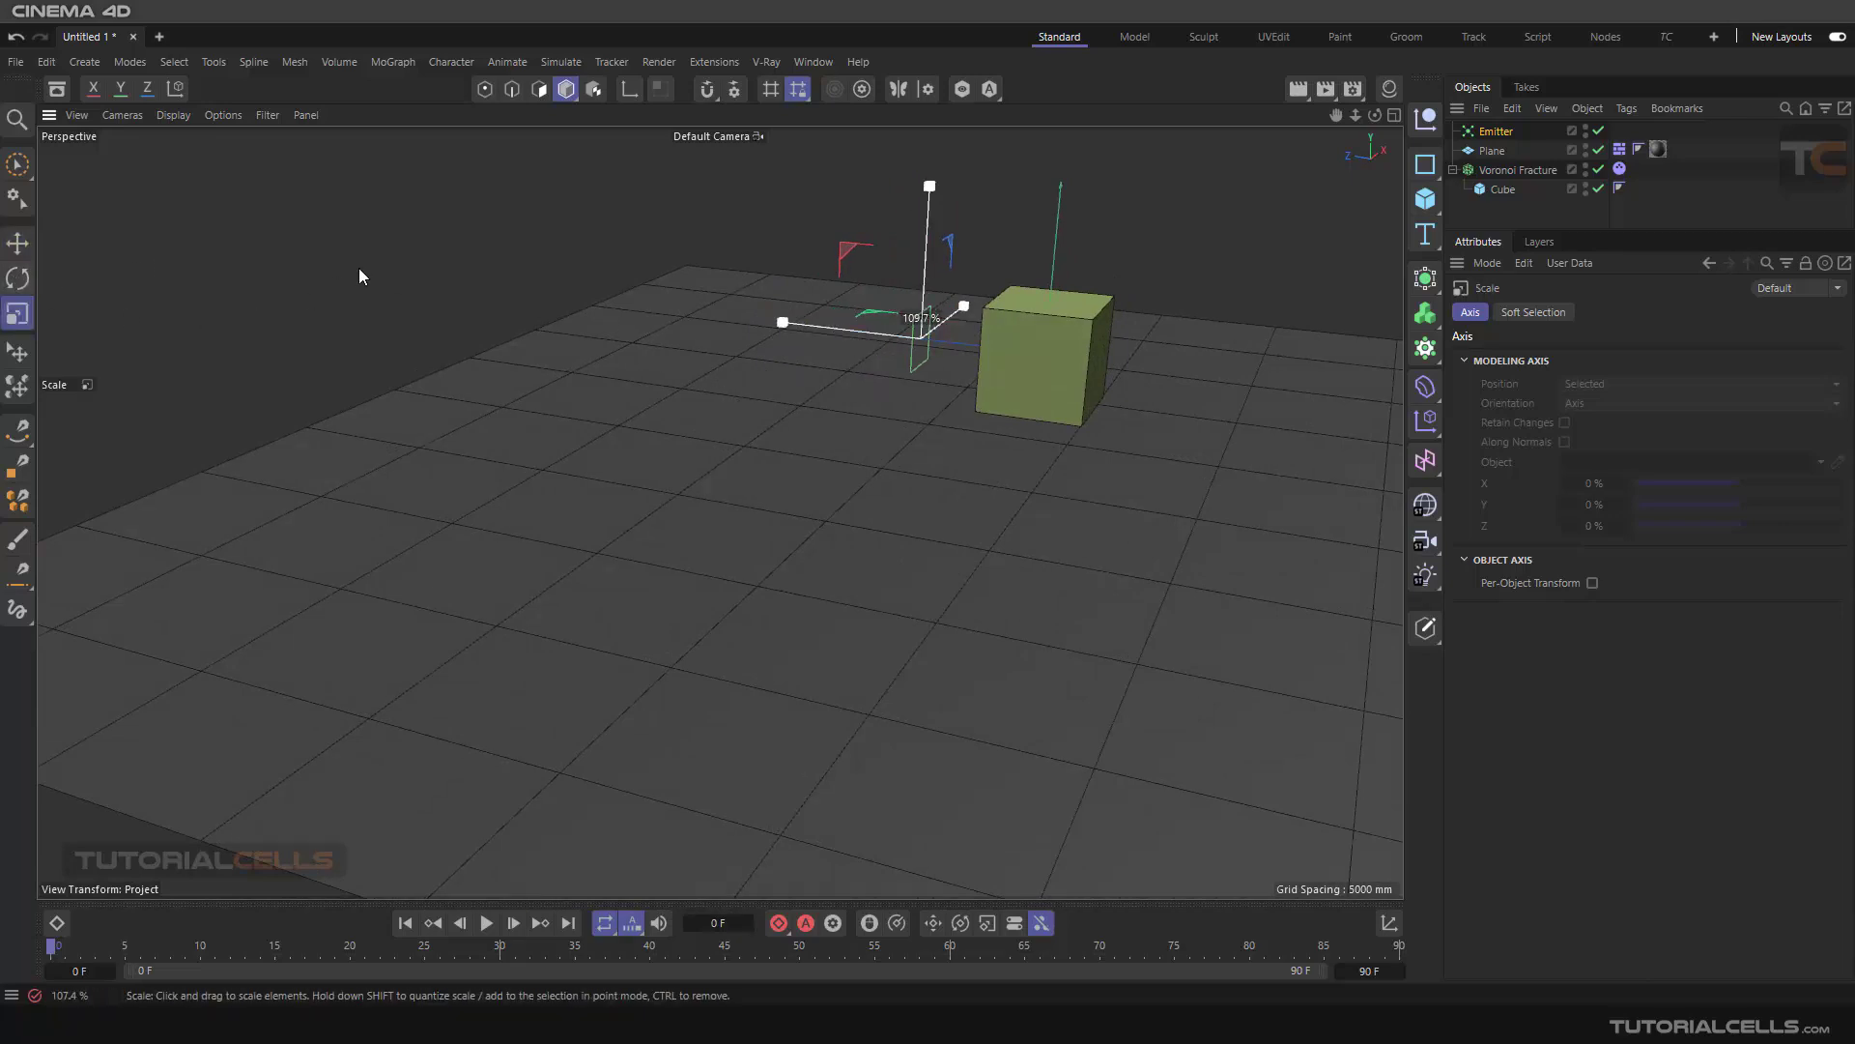
{"action": "left_click", "coordinate": [17, 278]}
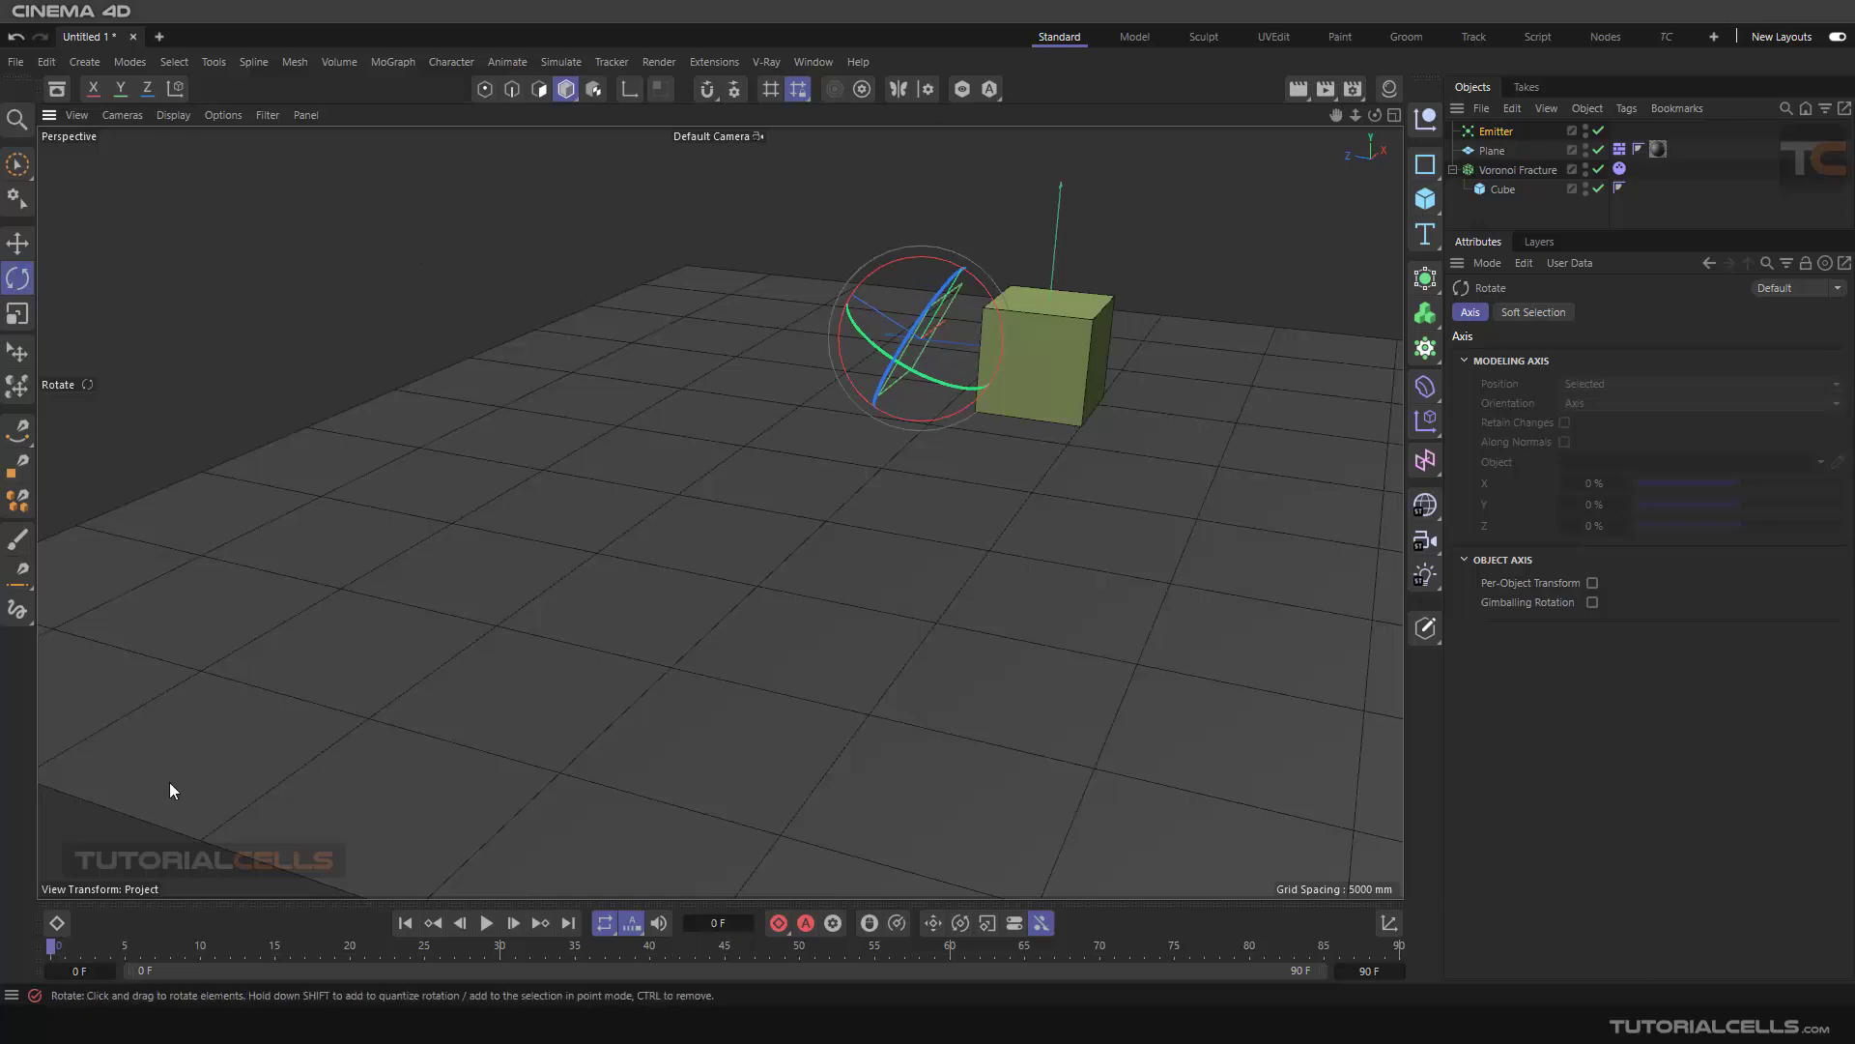
{"action": "left_click", "coordinate": [488, 923]}
{"action": "left_click", "coordinate": [488, 923]}
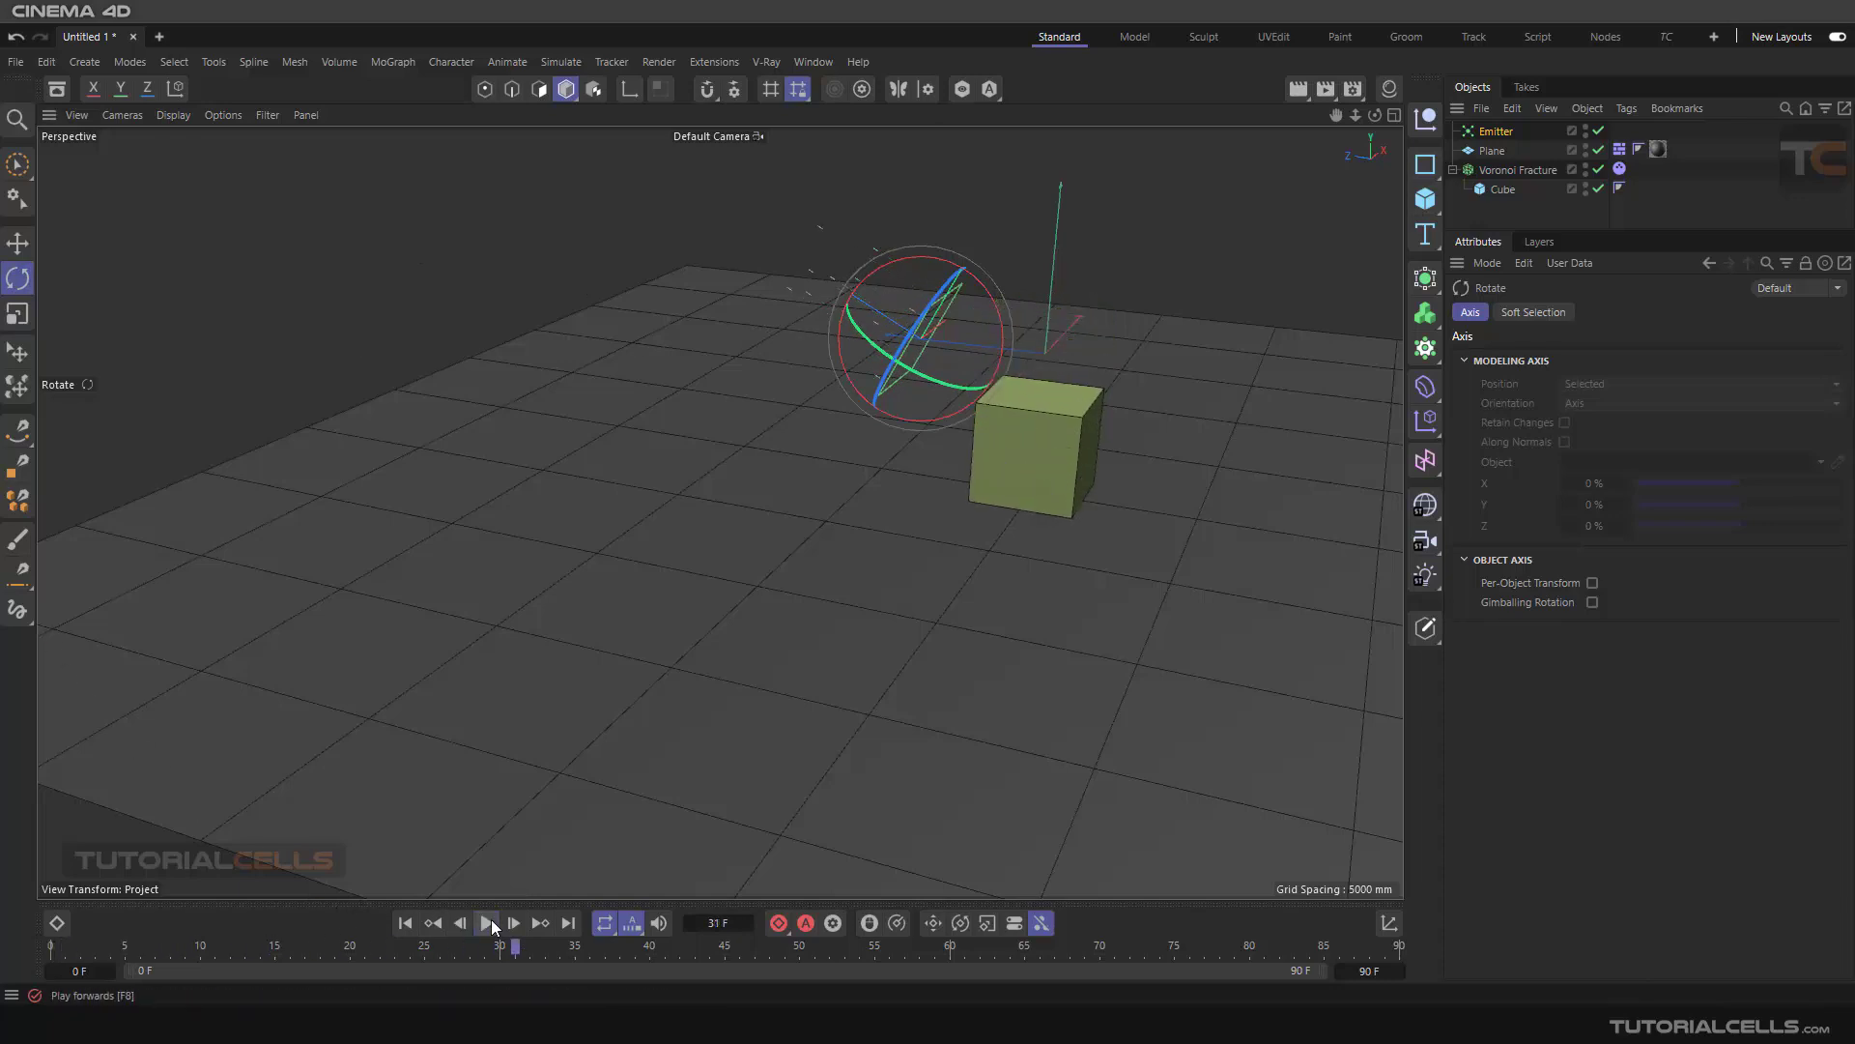
{"action": "left_click_drag", "start_coordinate": [991, 301], "coordinate": [812, 386]}
- Play the animation twice to check the emitted particles' path past the cube, rewinding to frame 0 each time
{"action": "left_click", "coordinate": [486, 923]}
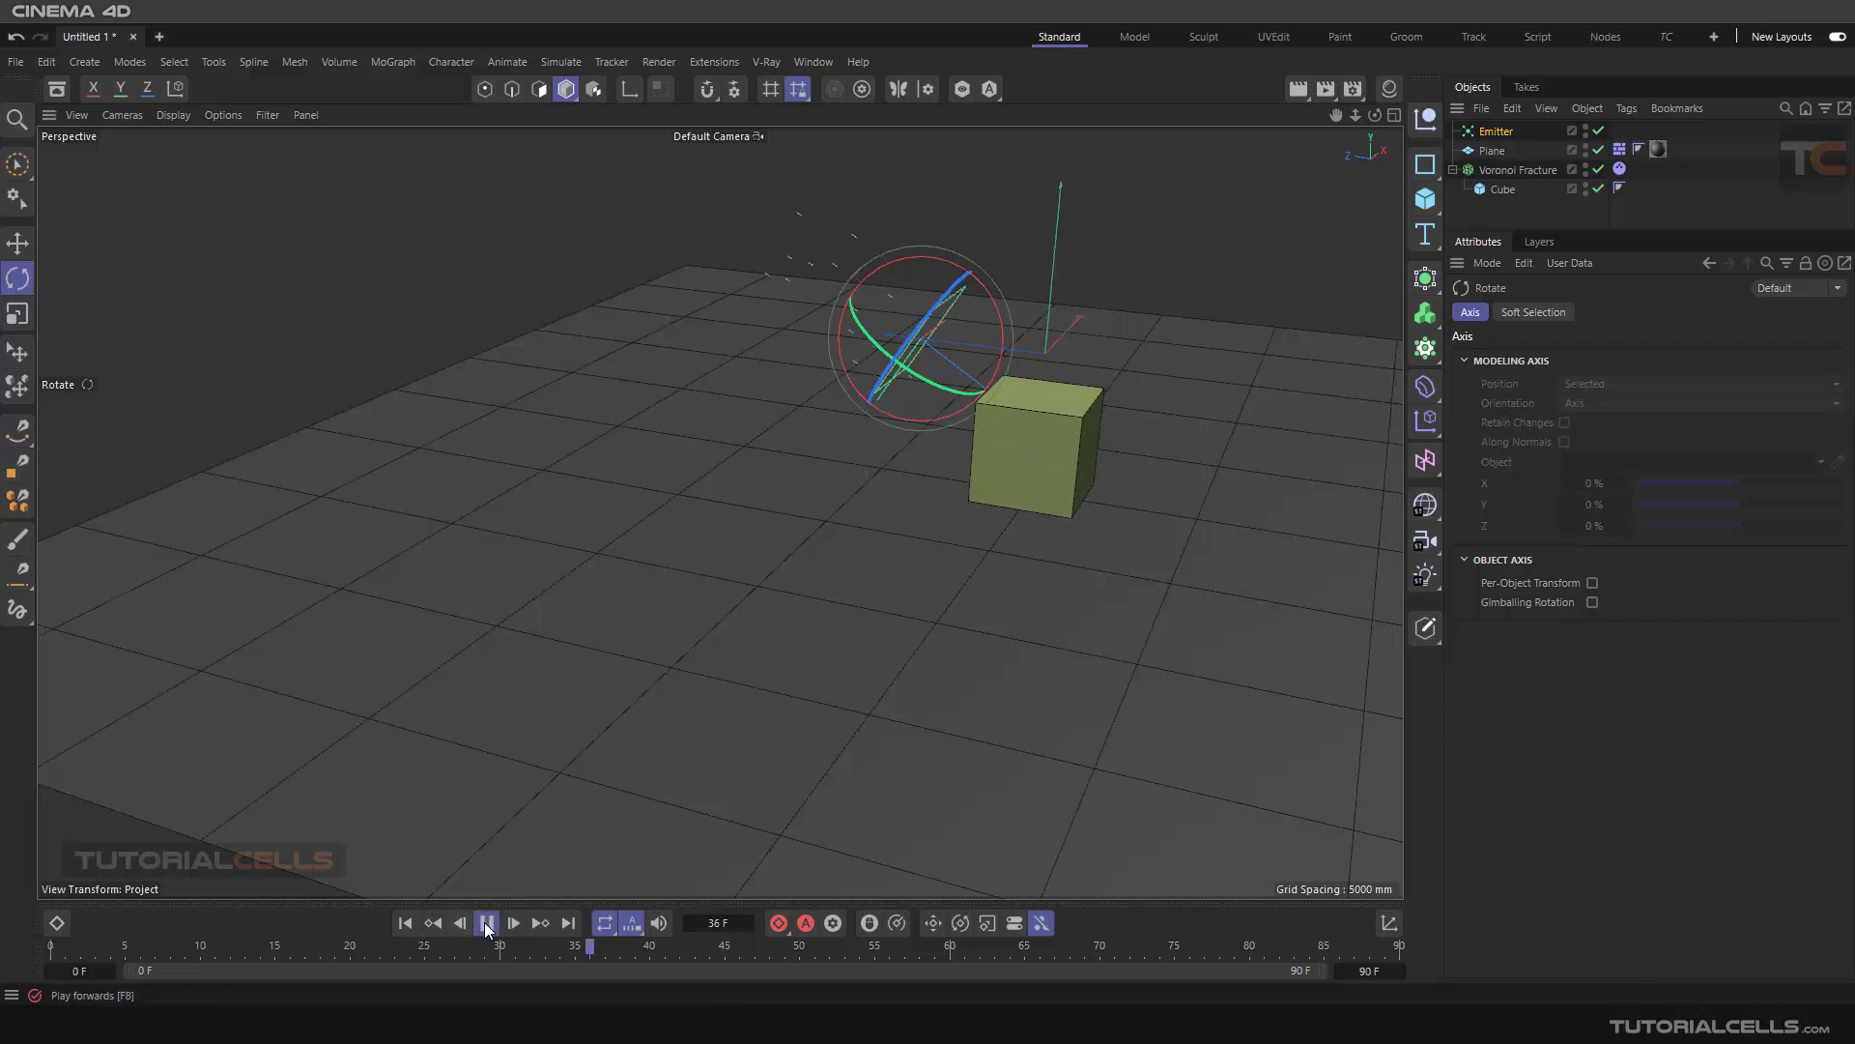
{"action": "left_click", "coordinate": [486, 923]}
{"action": "left_click", "coordinate": [406, 923]}
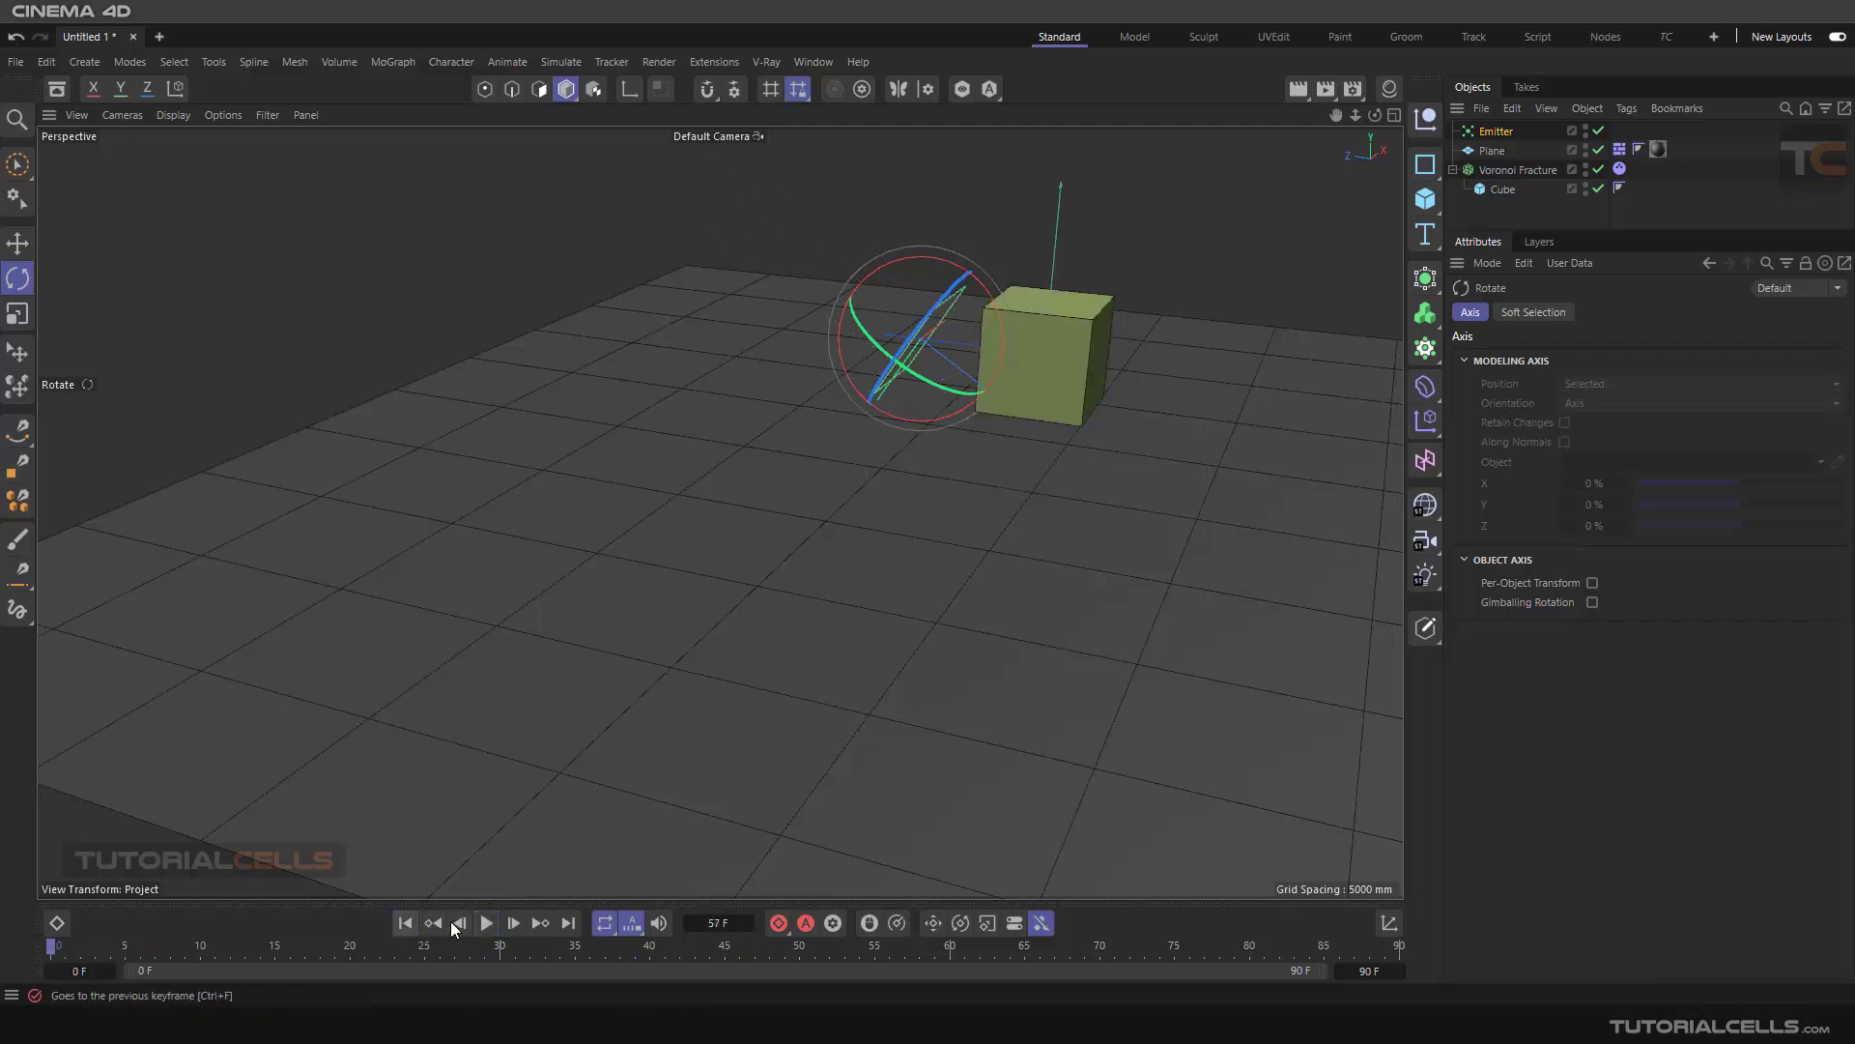
{"action": "left_click", "coordinate": [486, 923]}
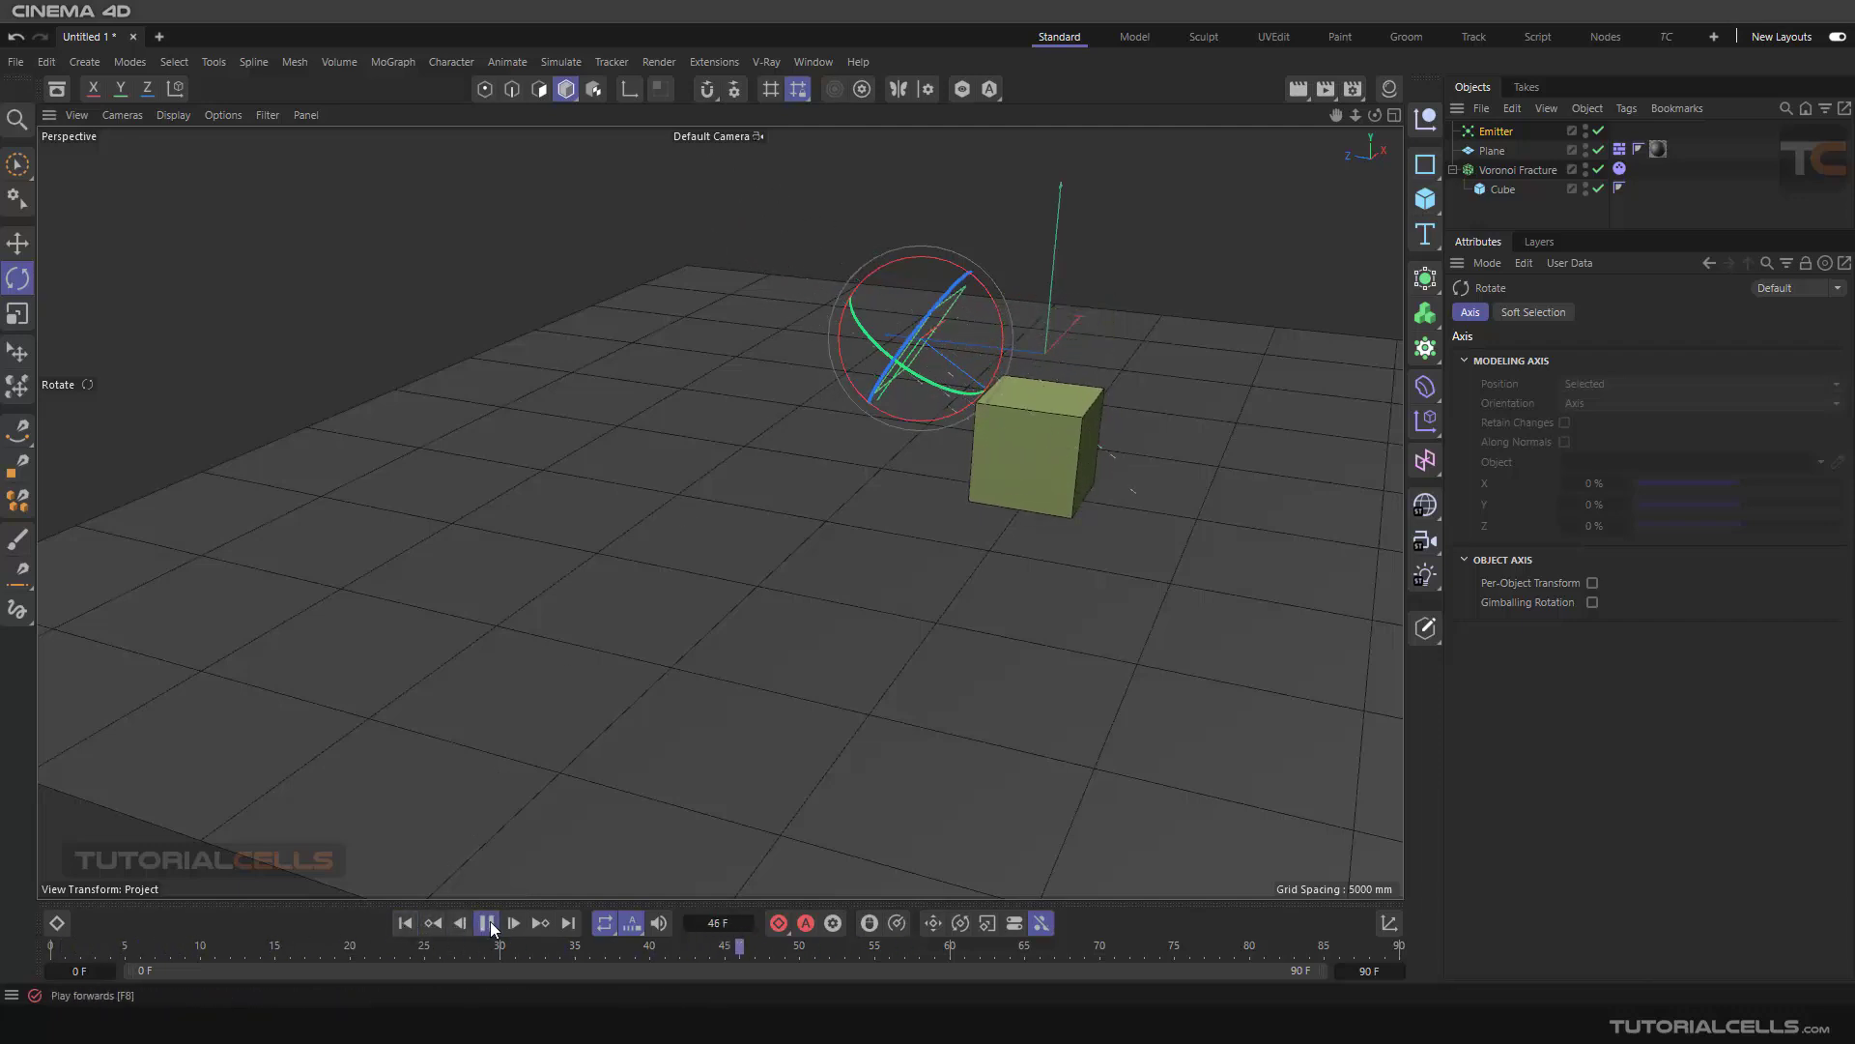
{"action": "left_click", "coordinate": [486, 923]}
{"action": "left_click", "coordinate": [406, 923]}
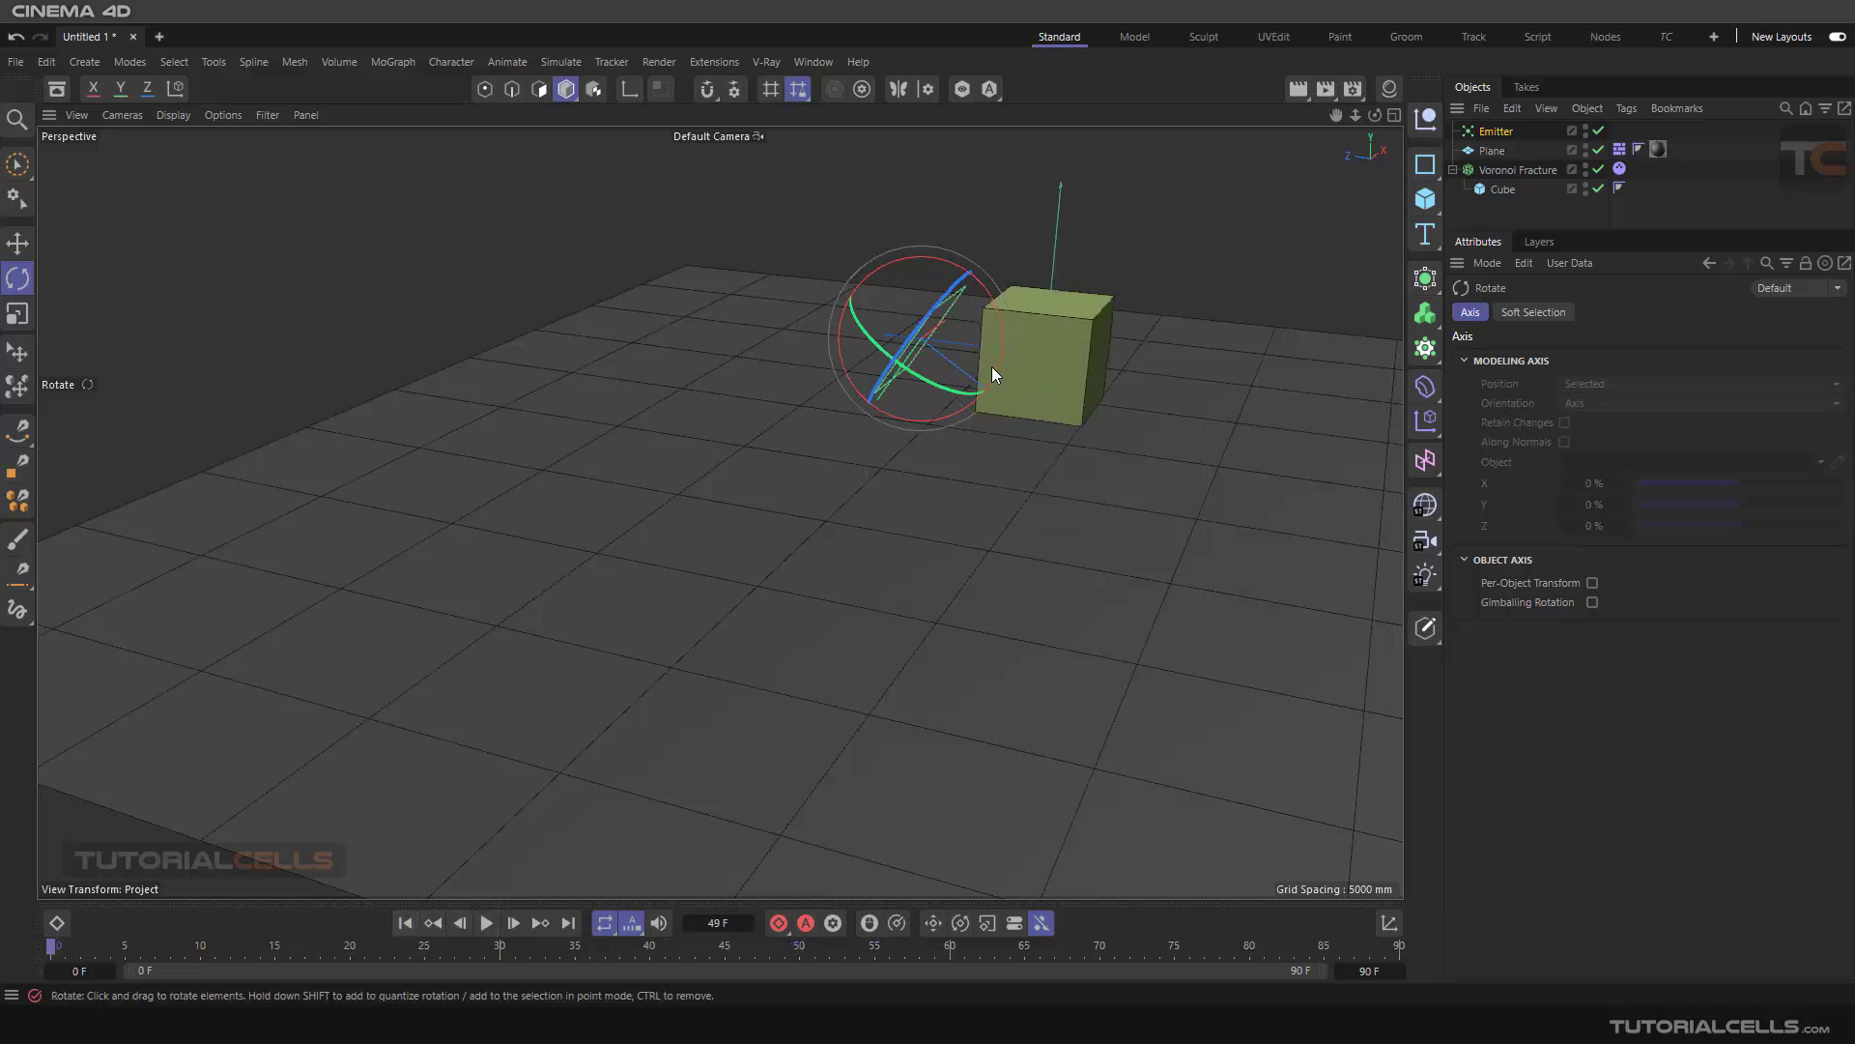
- Add the Emitter as a point source of the Voronoi Fracture, play the simulation, and rewind to the start
{"action": "scroll", "coordinate": [991, 367], "scroll_direction": "up", "scroll_amount": 5}
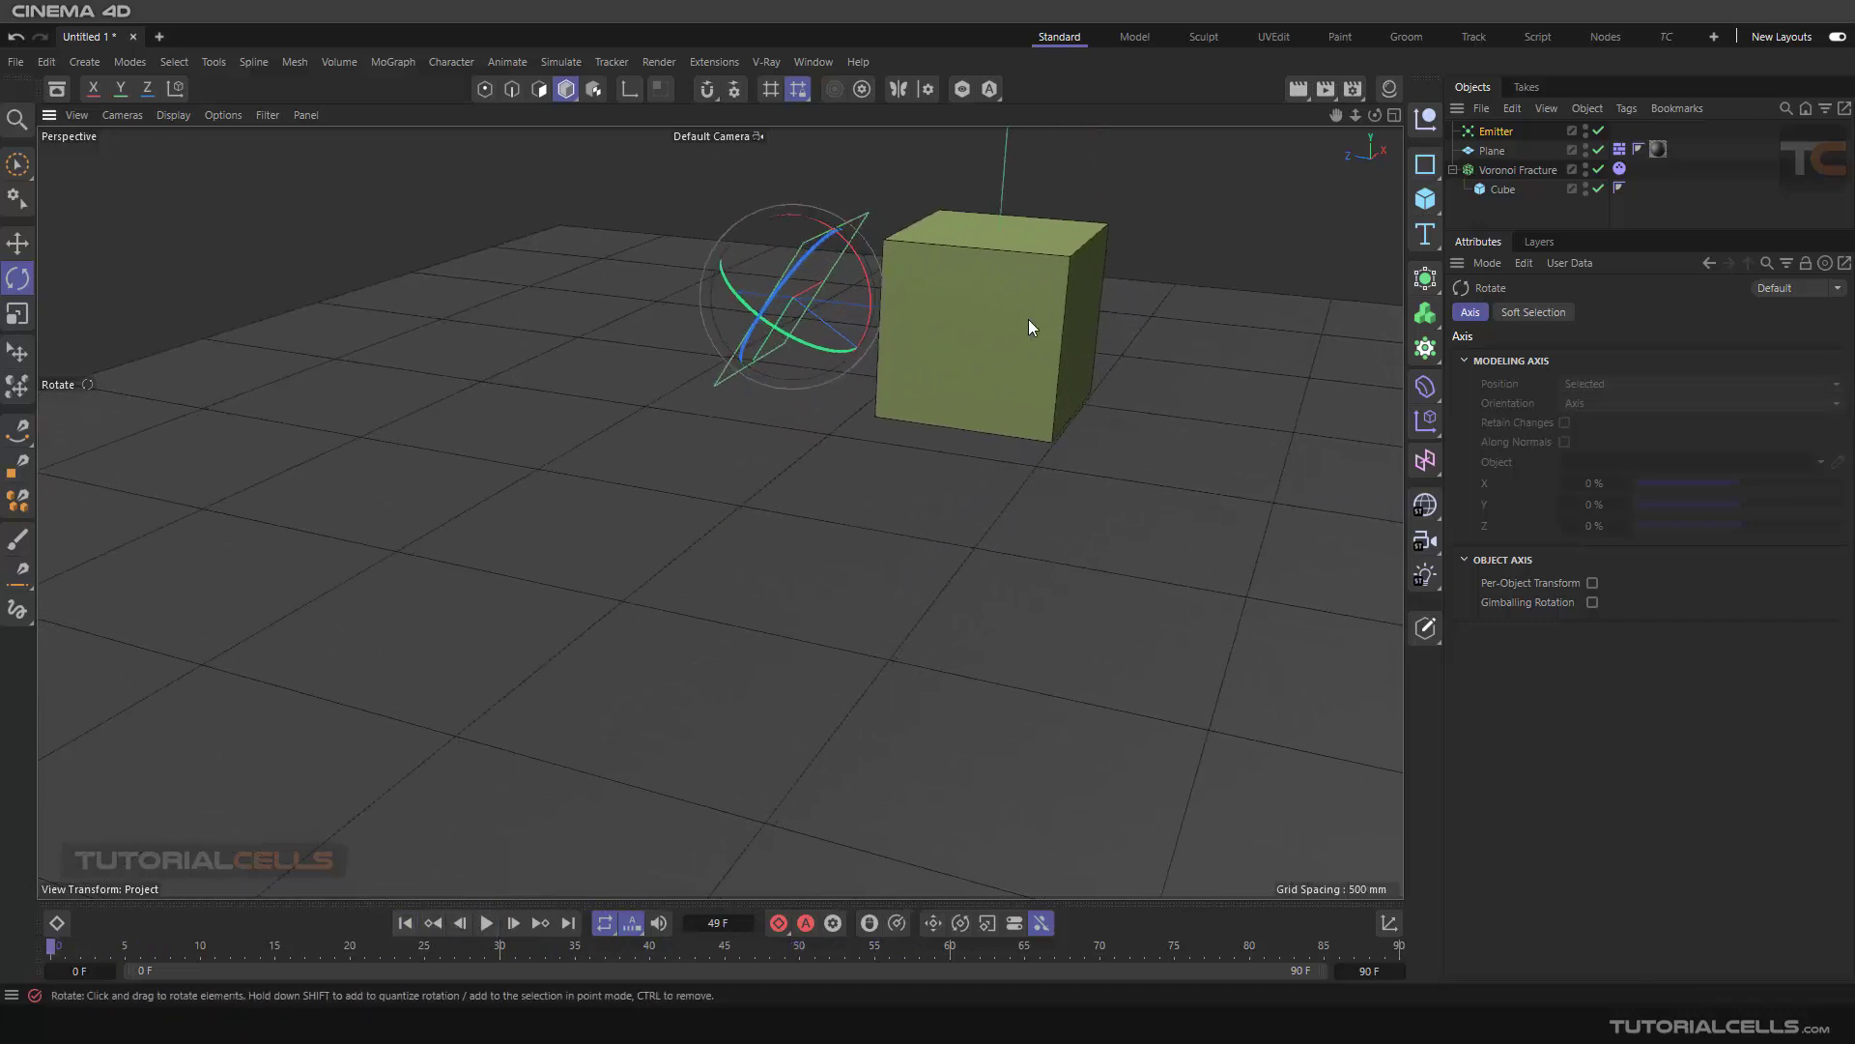
{"action": "left_click", "coordinate": [1517, 171]}
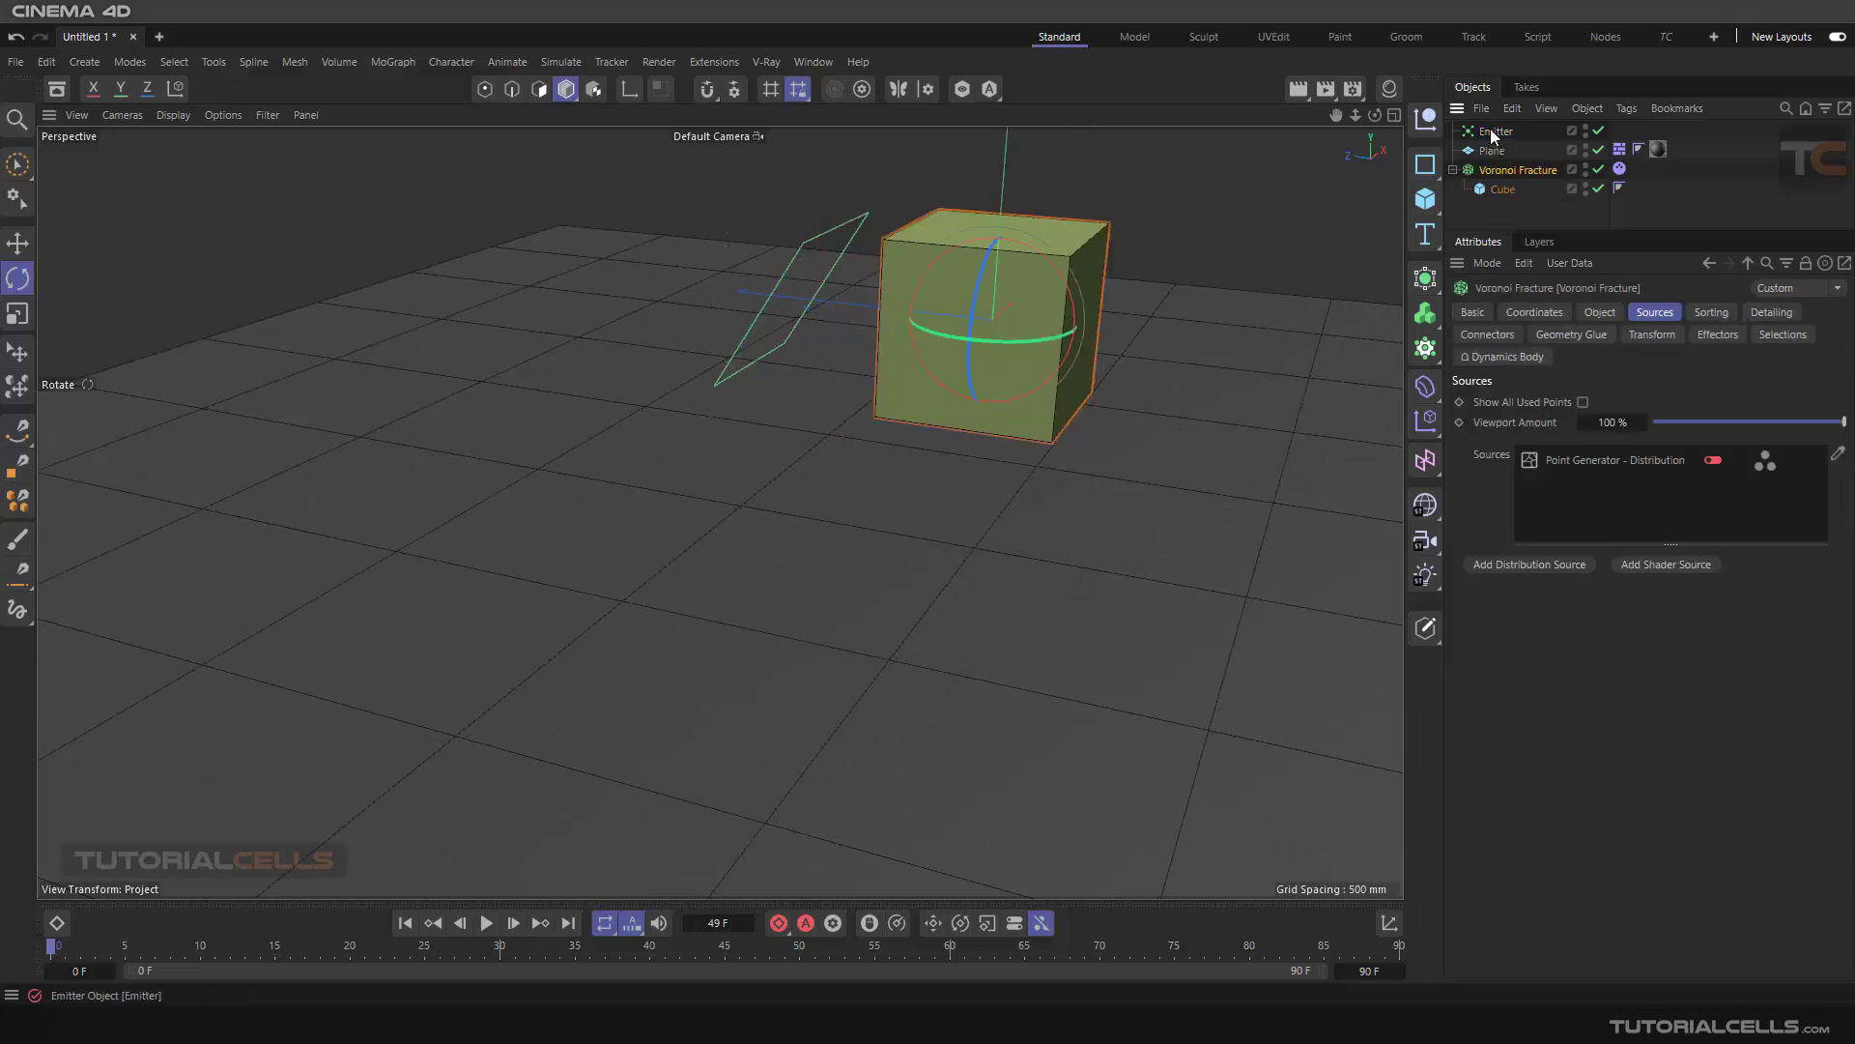
{"action": "left_click_drag", "start_coordinate": [1493, 130], "coordinate": [1578, 479]}
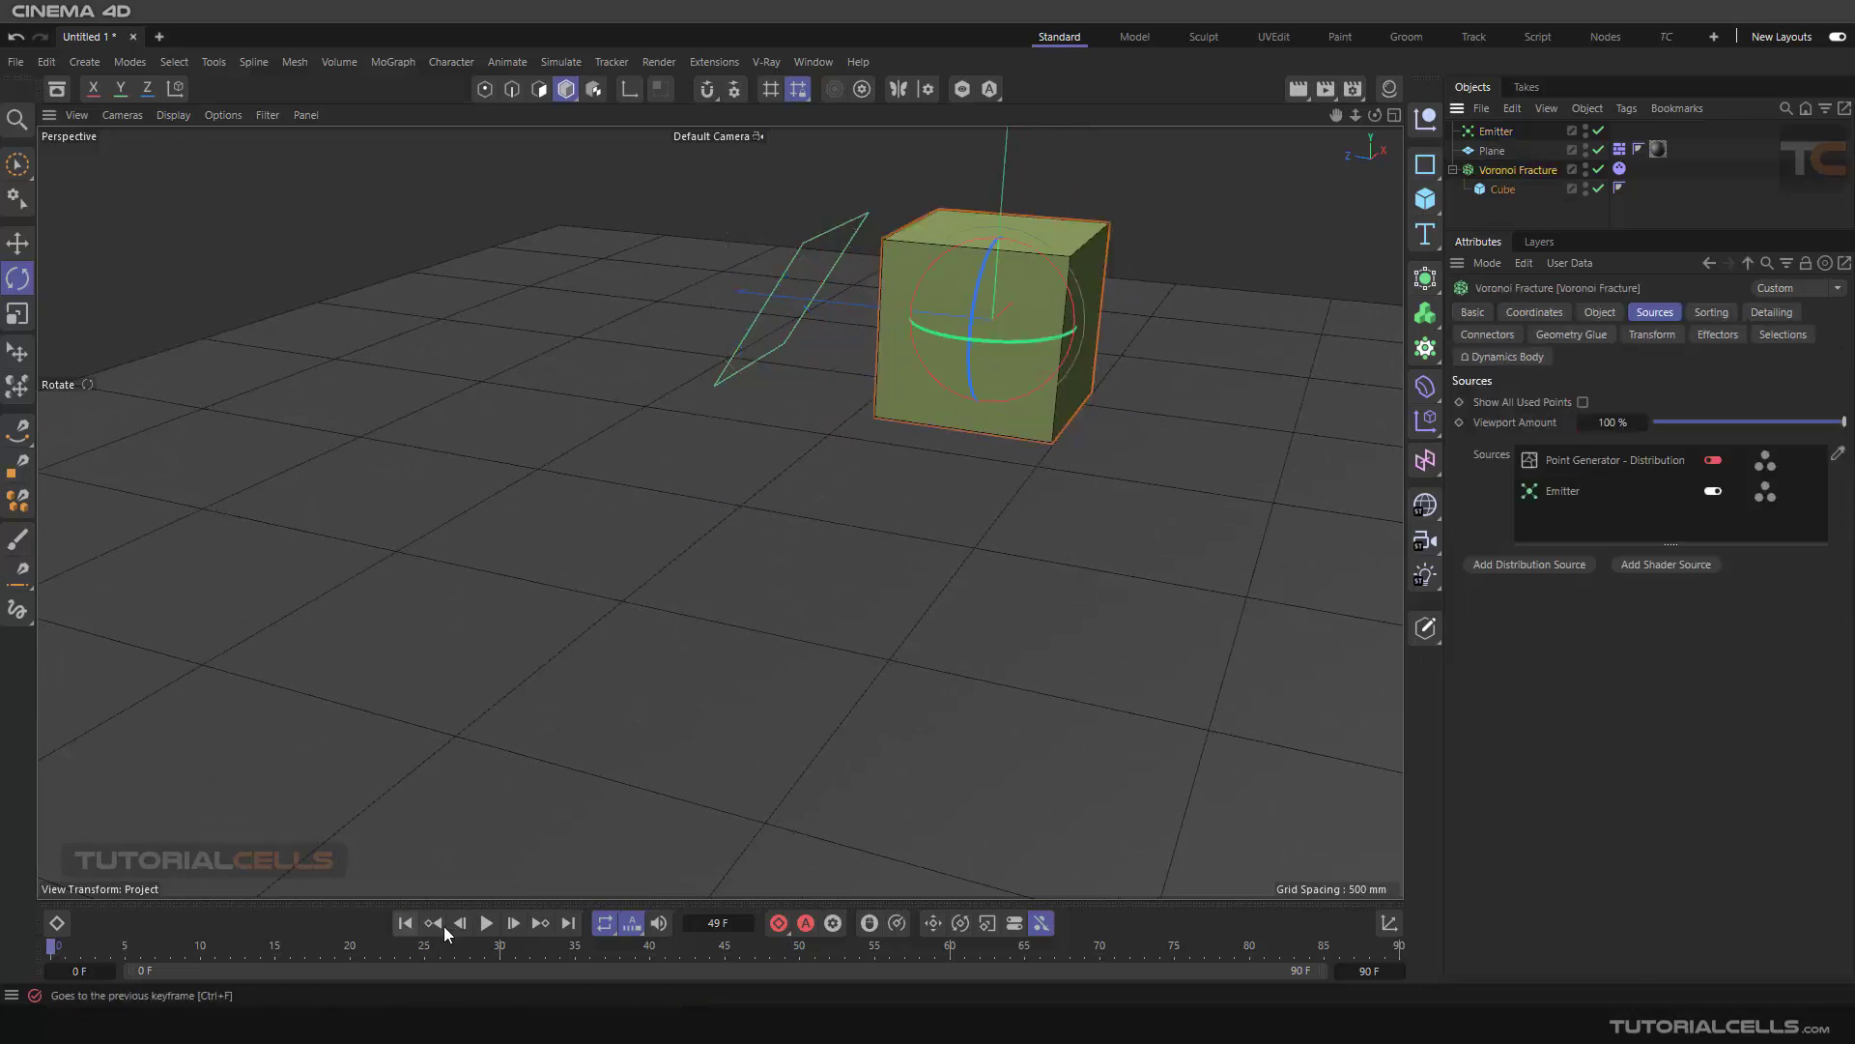
{"action": "left_click", "coordinate": [486, 923]}
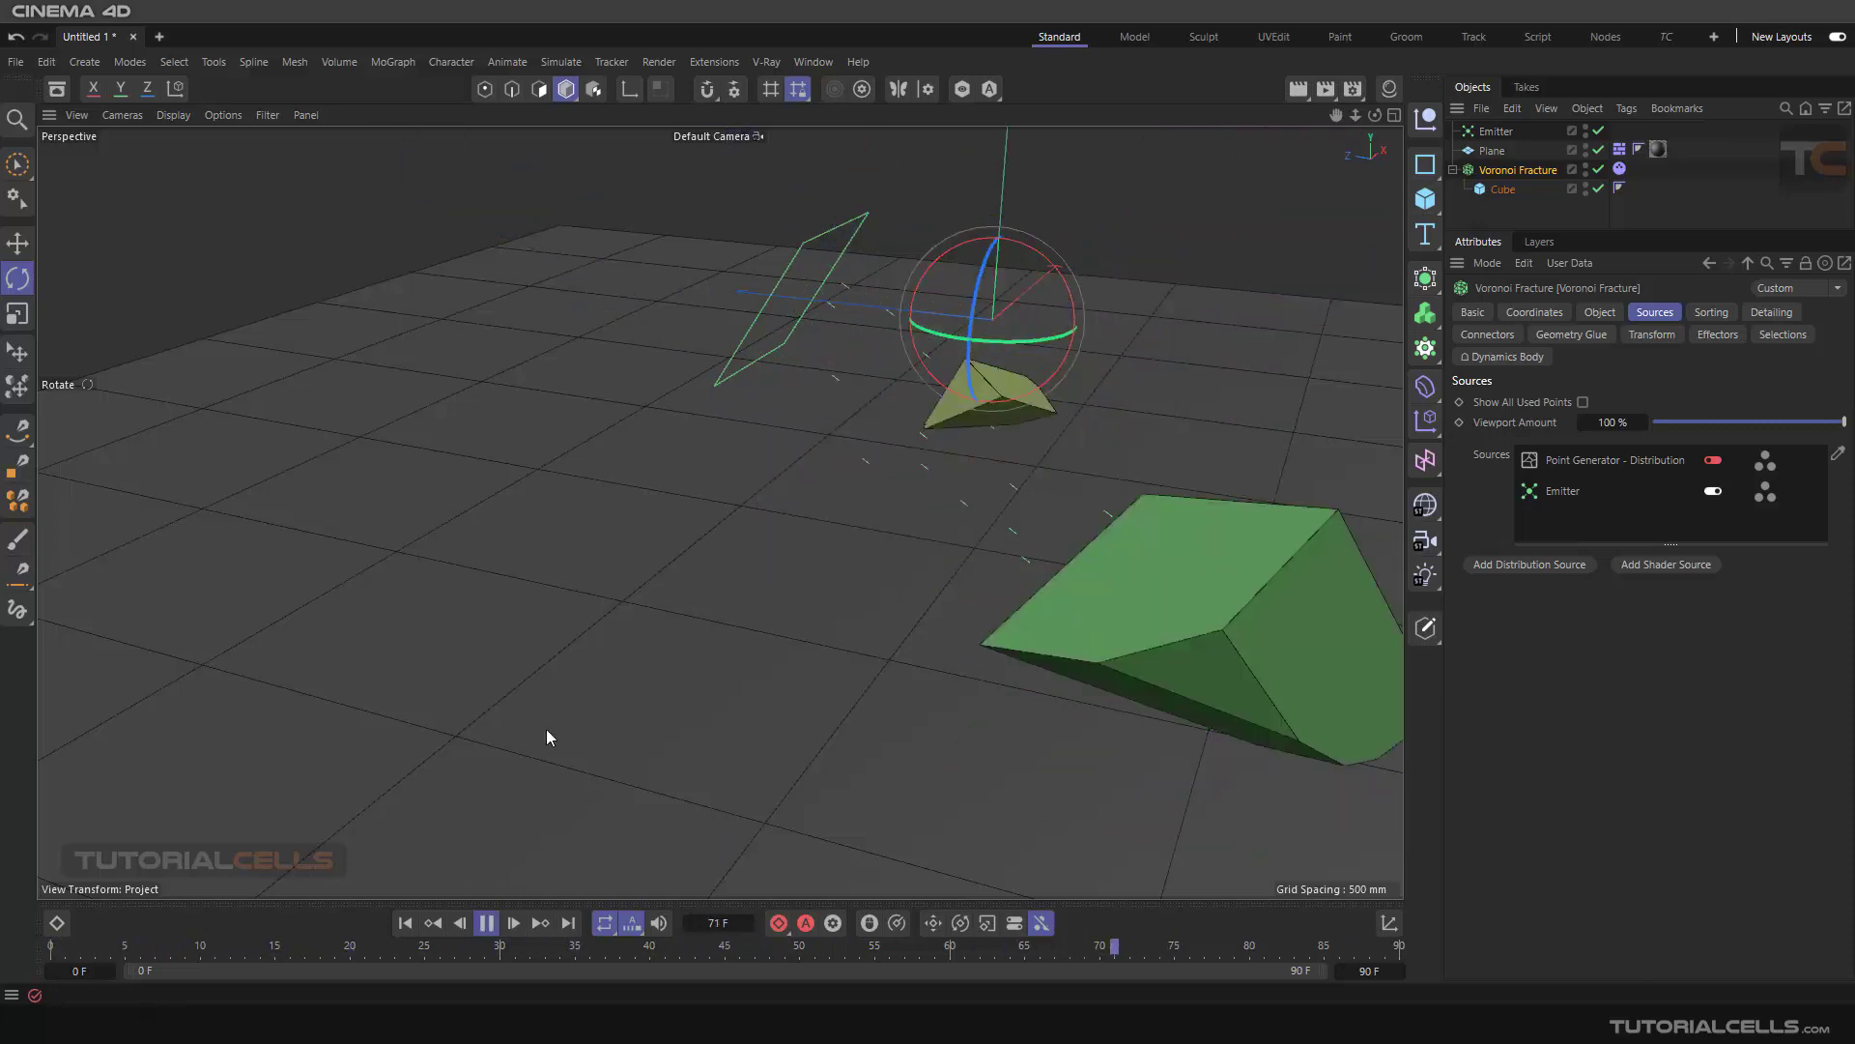
{"action": "left_click", "coordinate": [486, 923]}
{"action": "left_click", "coordinate": [404, 926]}
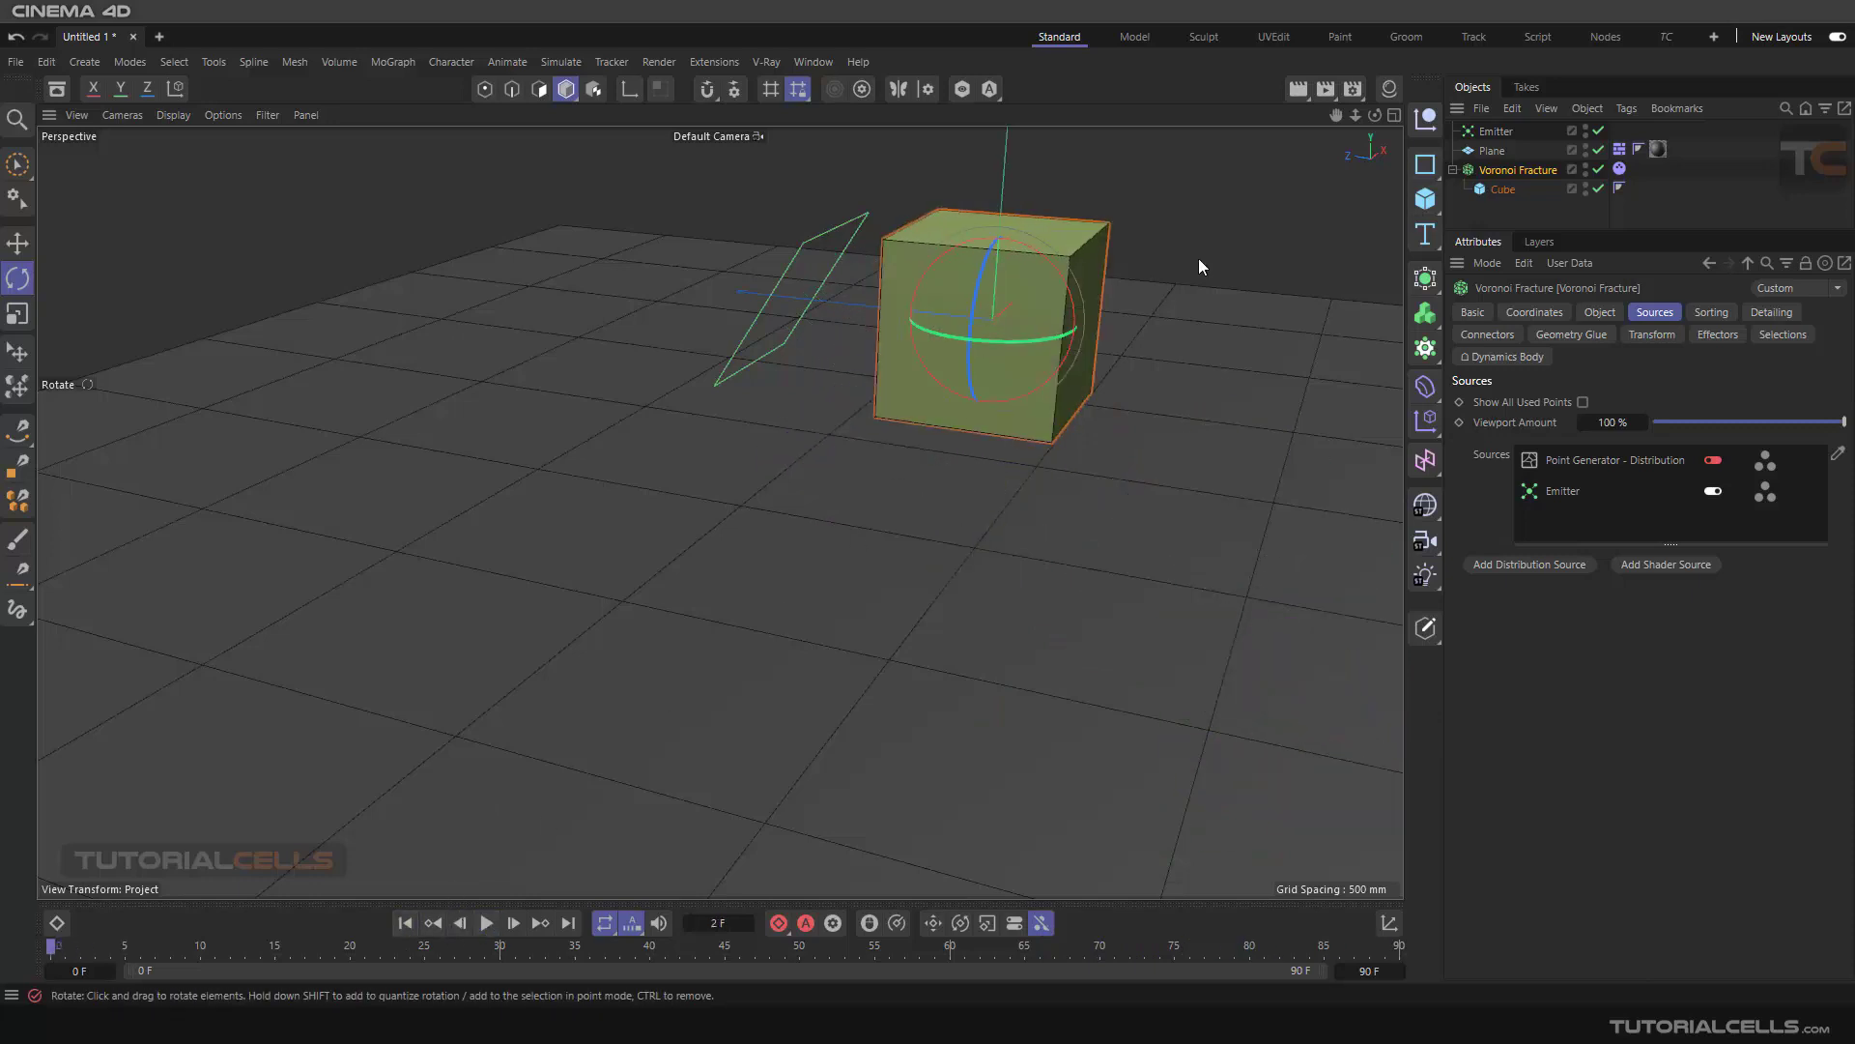
- Delete the Emitter from the scene and select the Voronoi Fracture
{"action": "left_click", "coordinate": [1498, 136]}
{"action": "key", "text": "Delete"}
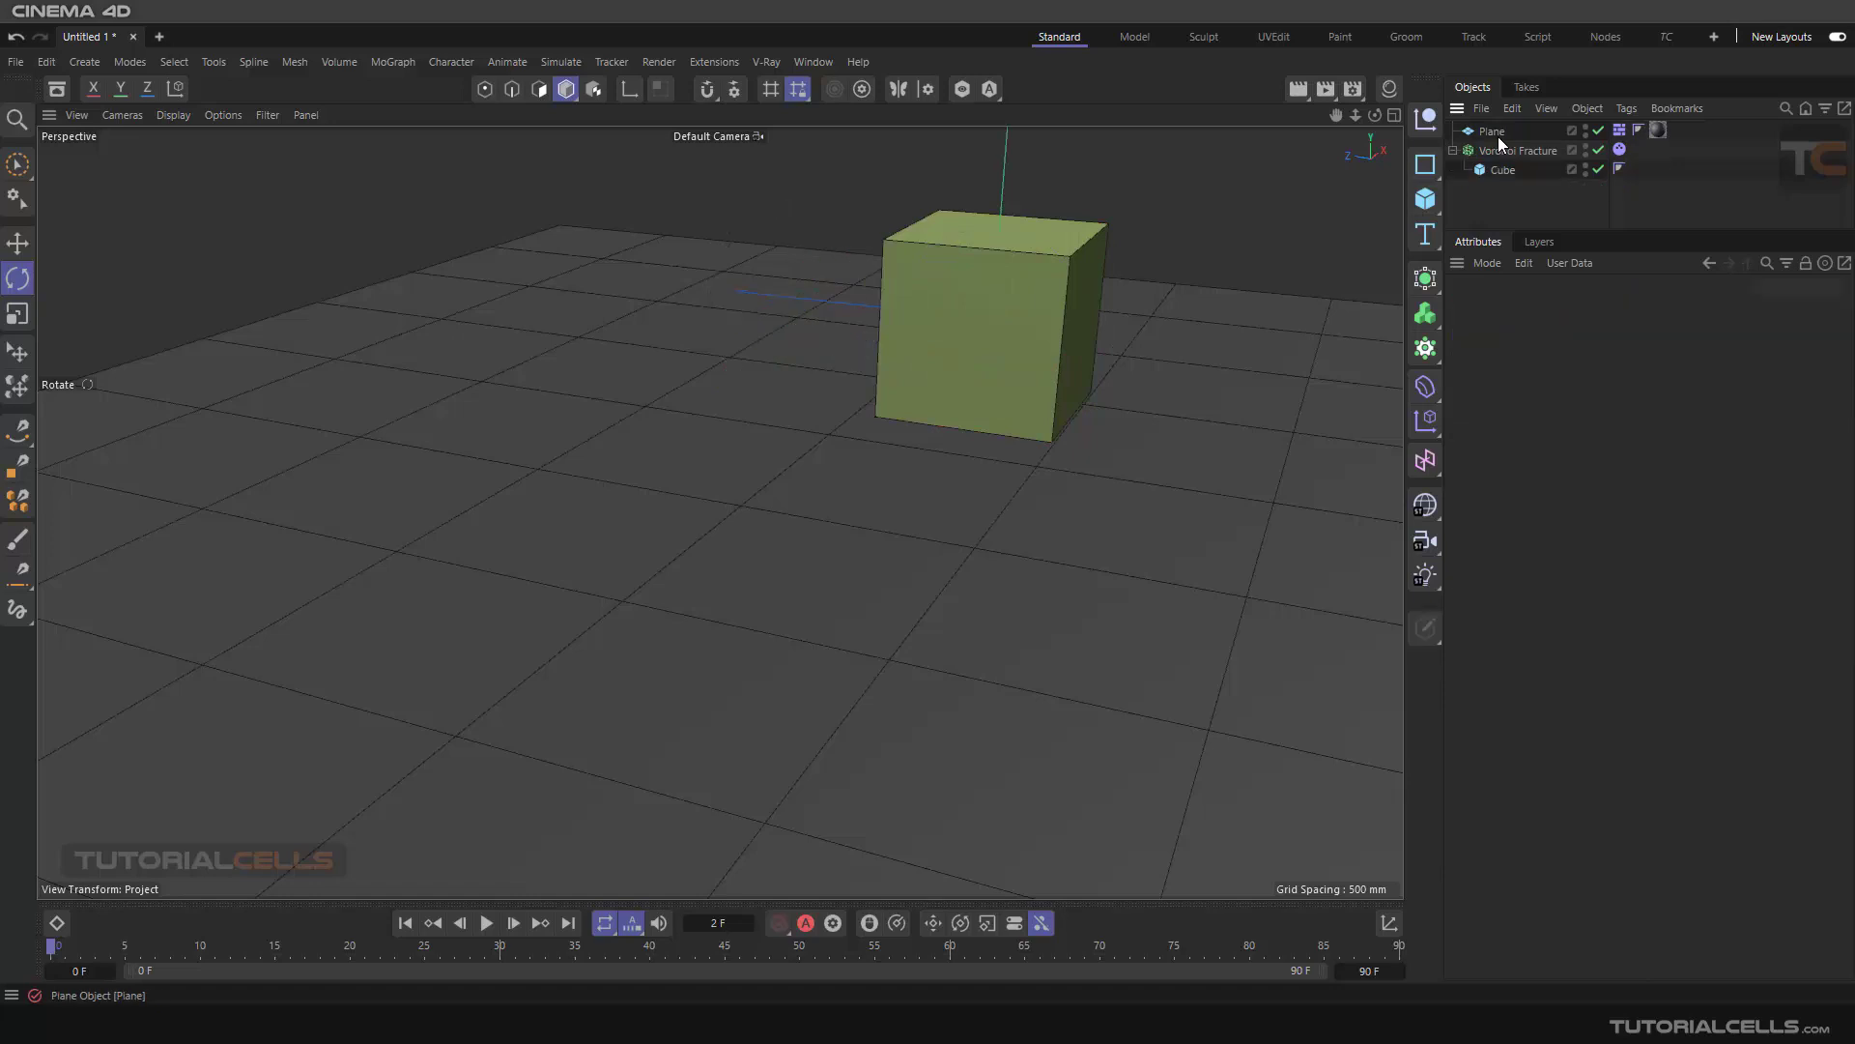
{"action": "left_click", "coordinate": [1516, 151]}
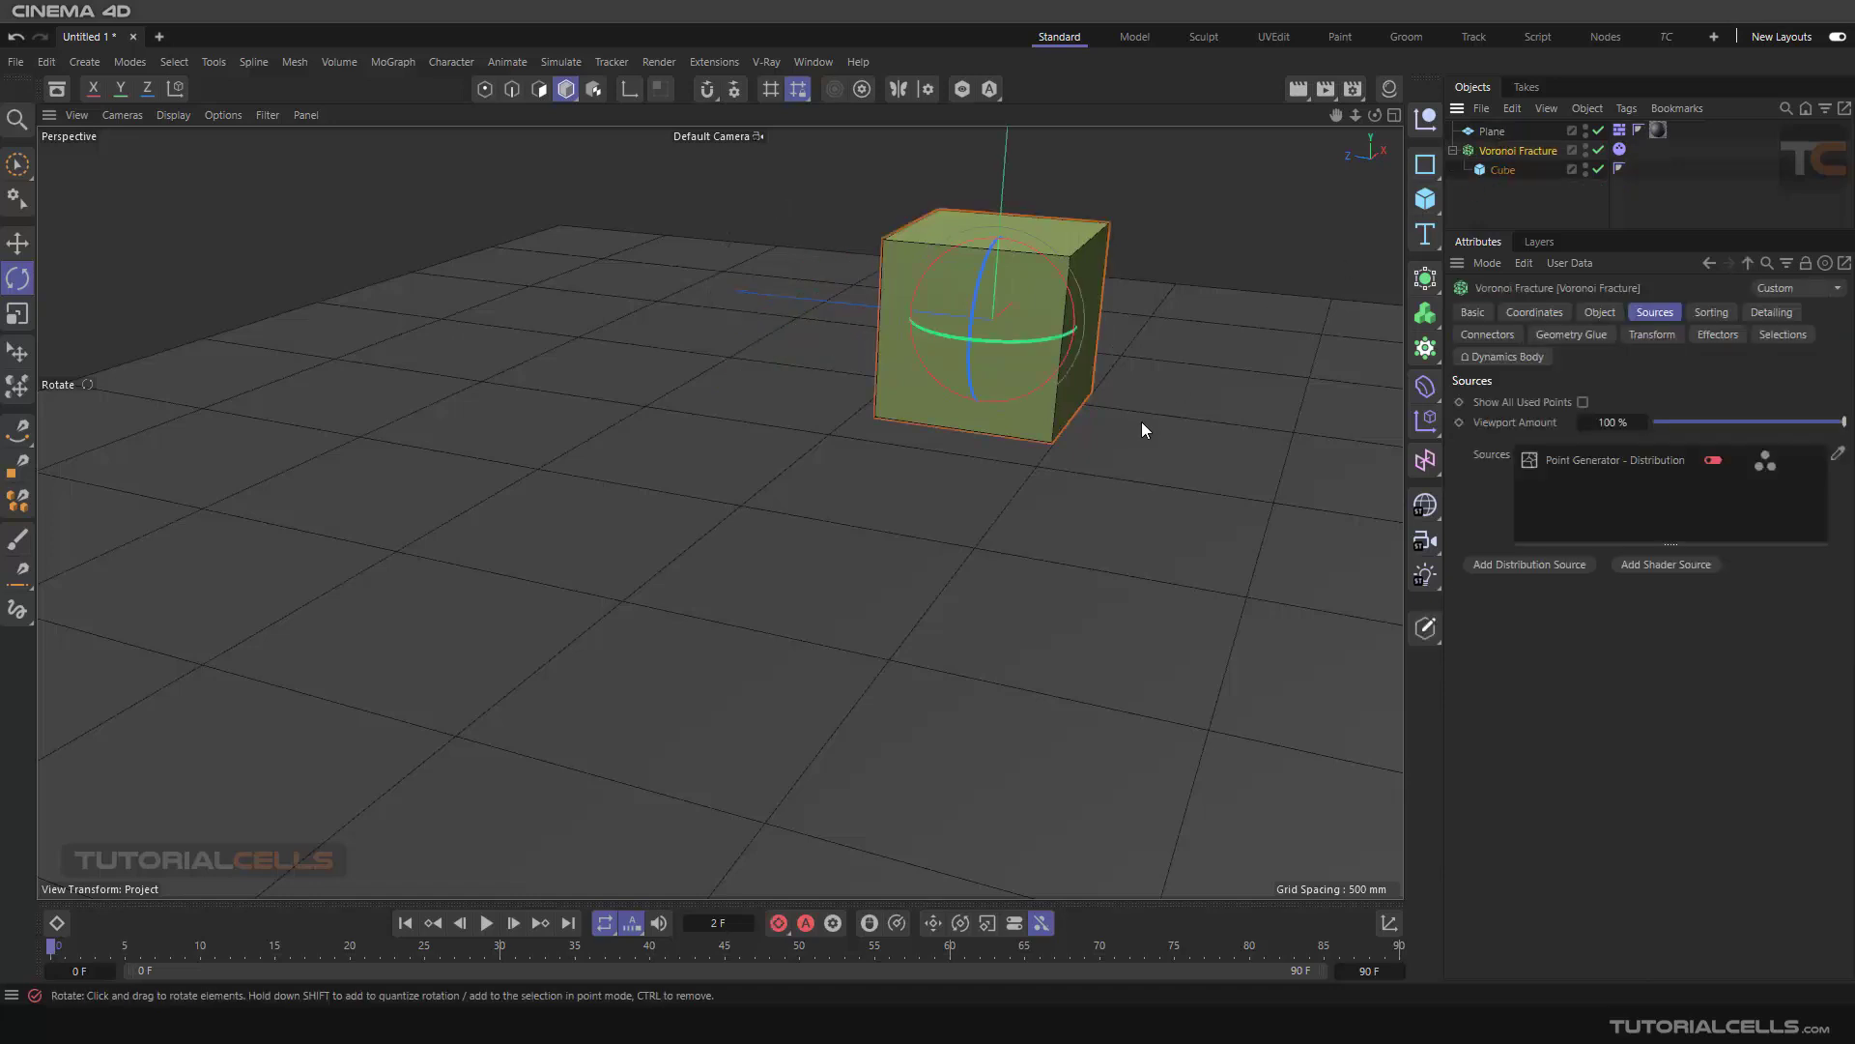
- Take the Cube out of the Voronoi Fracture, put it in a new Cloner, and nest the Cloner under the Voronoi Fracture
{"action": "scroll", "coordinate": [1139, 422], "scroll_direction": "down", "scroll_amount": 5}
{"action": "left_click_drag", "start_coordinate": [1107, 431], "coordinate": [1218, 366], "text": "alt"}
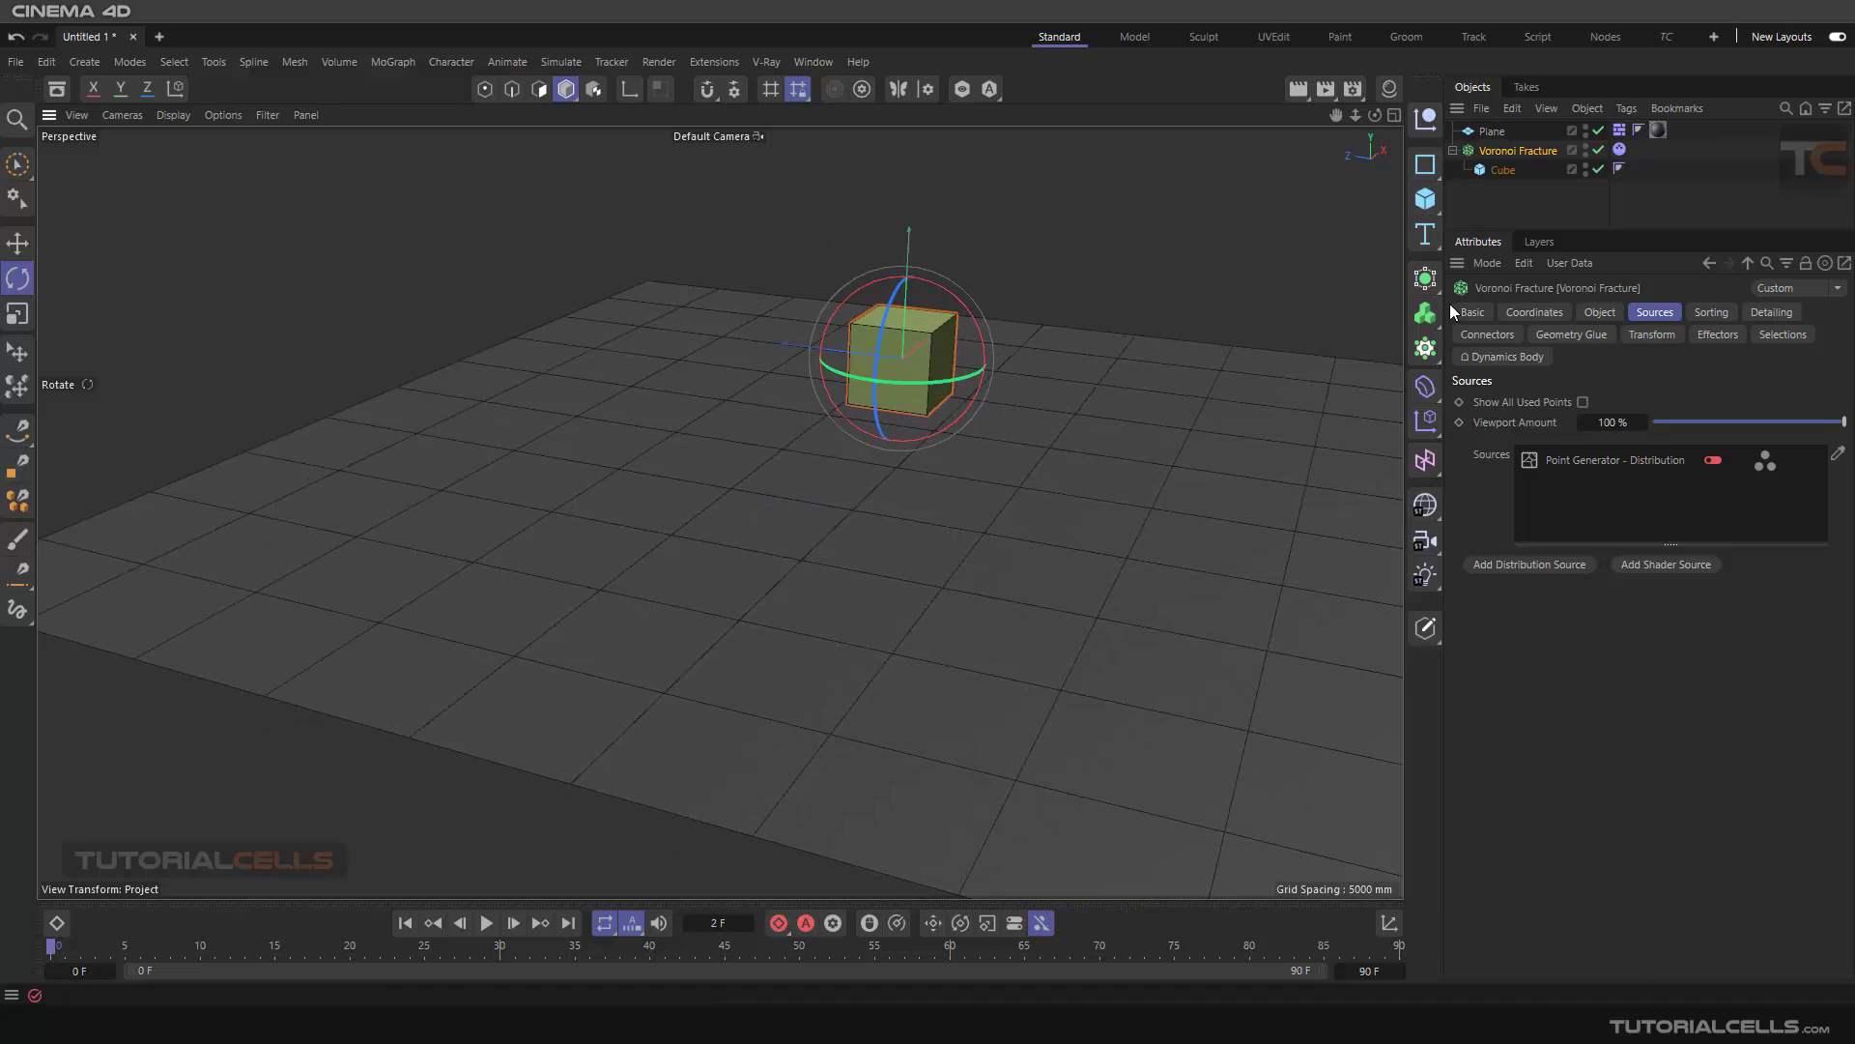
{"action": "left_click", "coordinate": [1500, 171]}
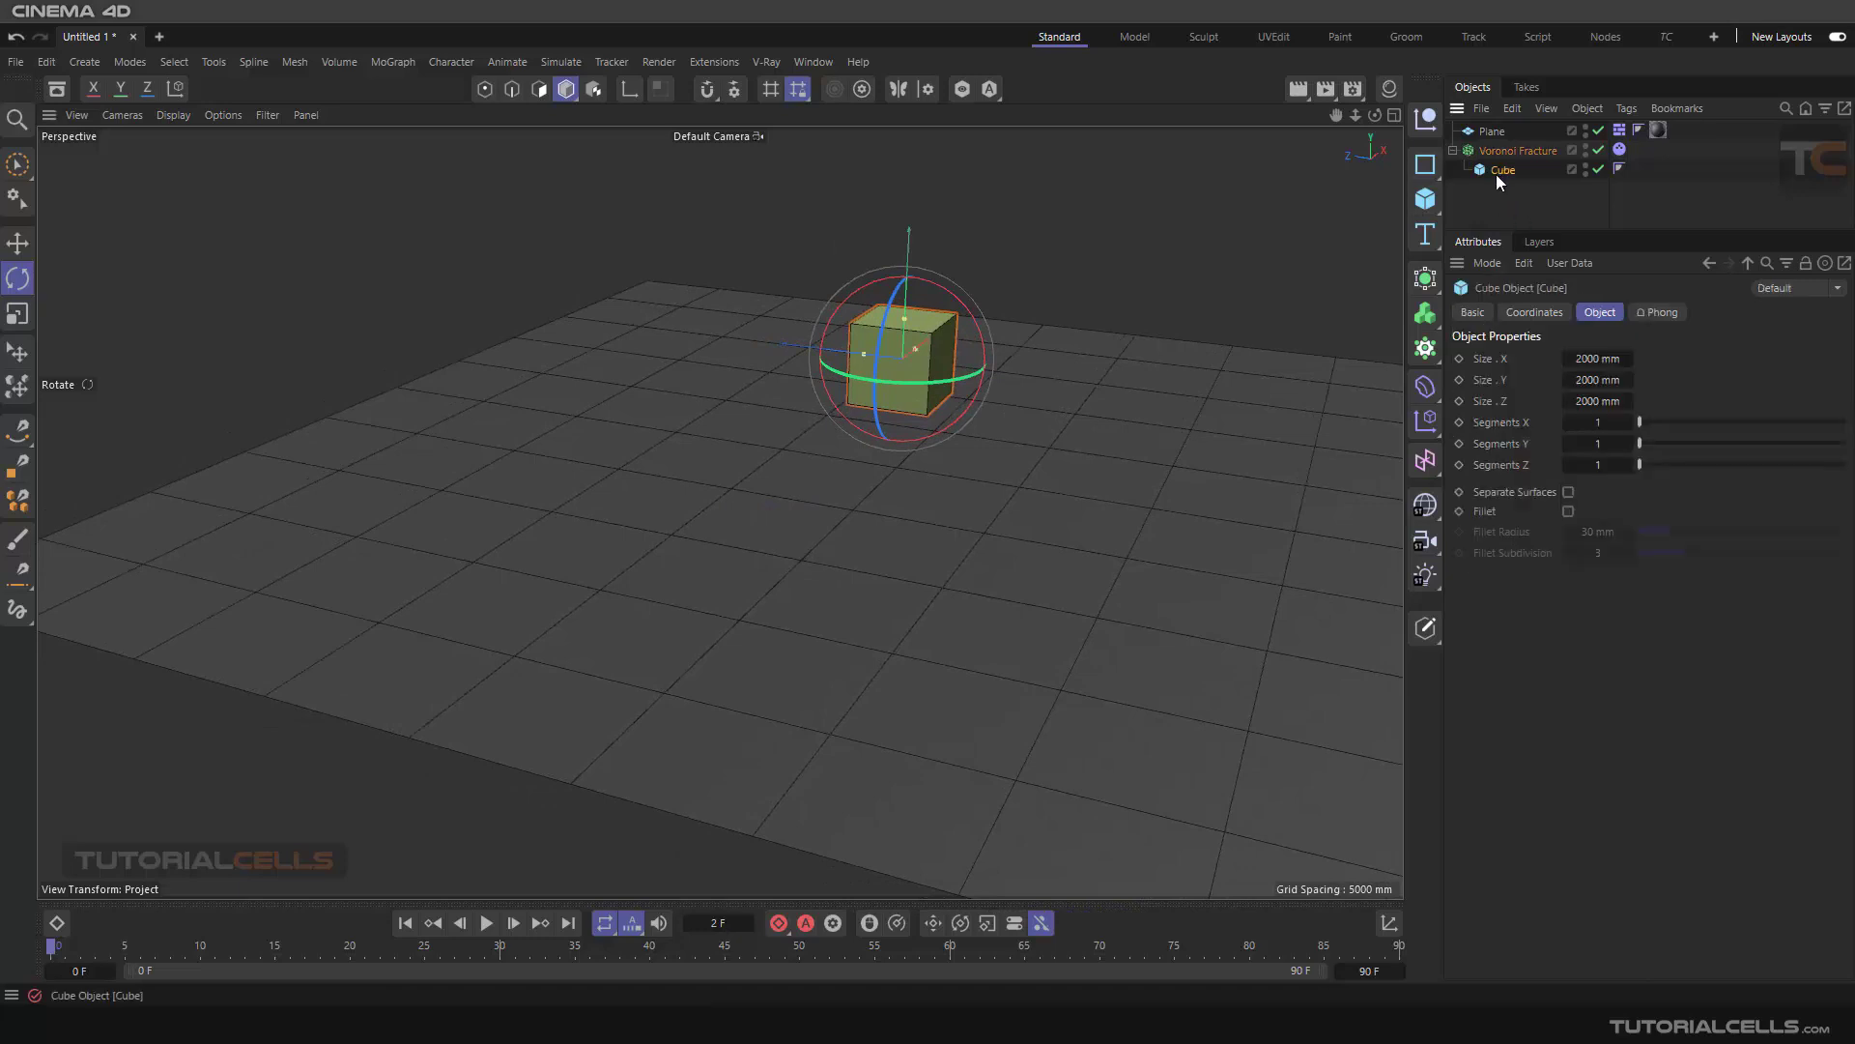
{"action": "left_click_drag", "start_coordinate": [1488, 191], "coordinate": [1484, 203]}
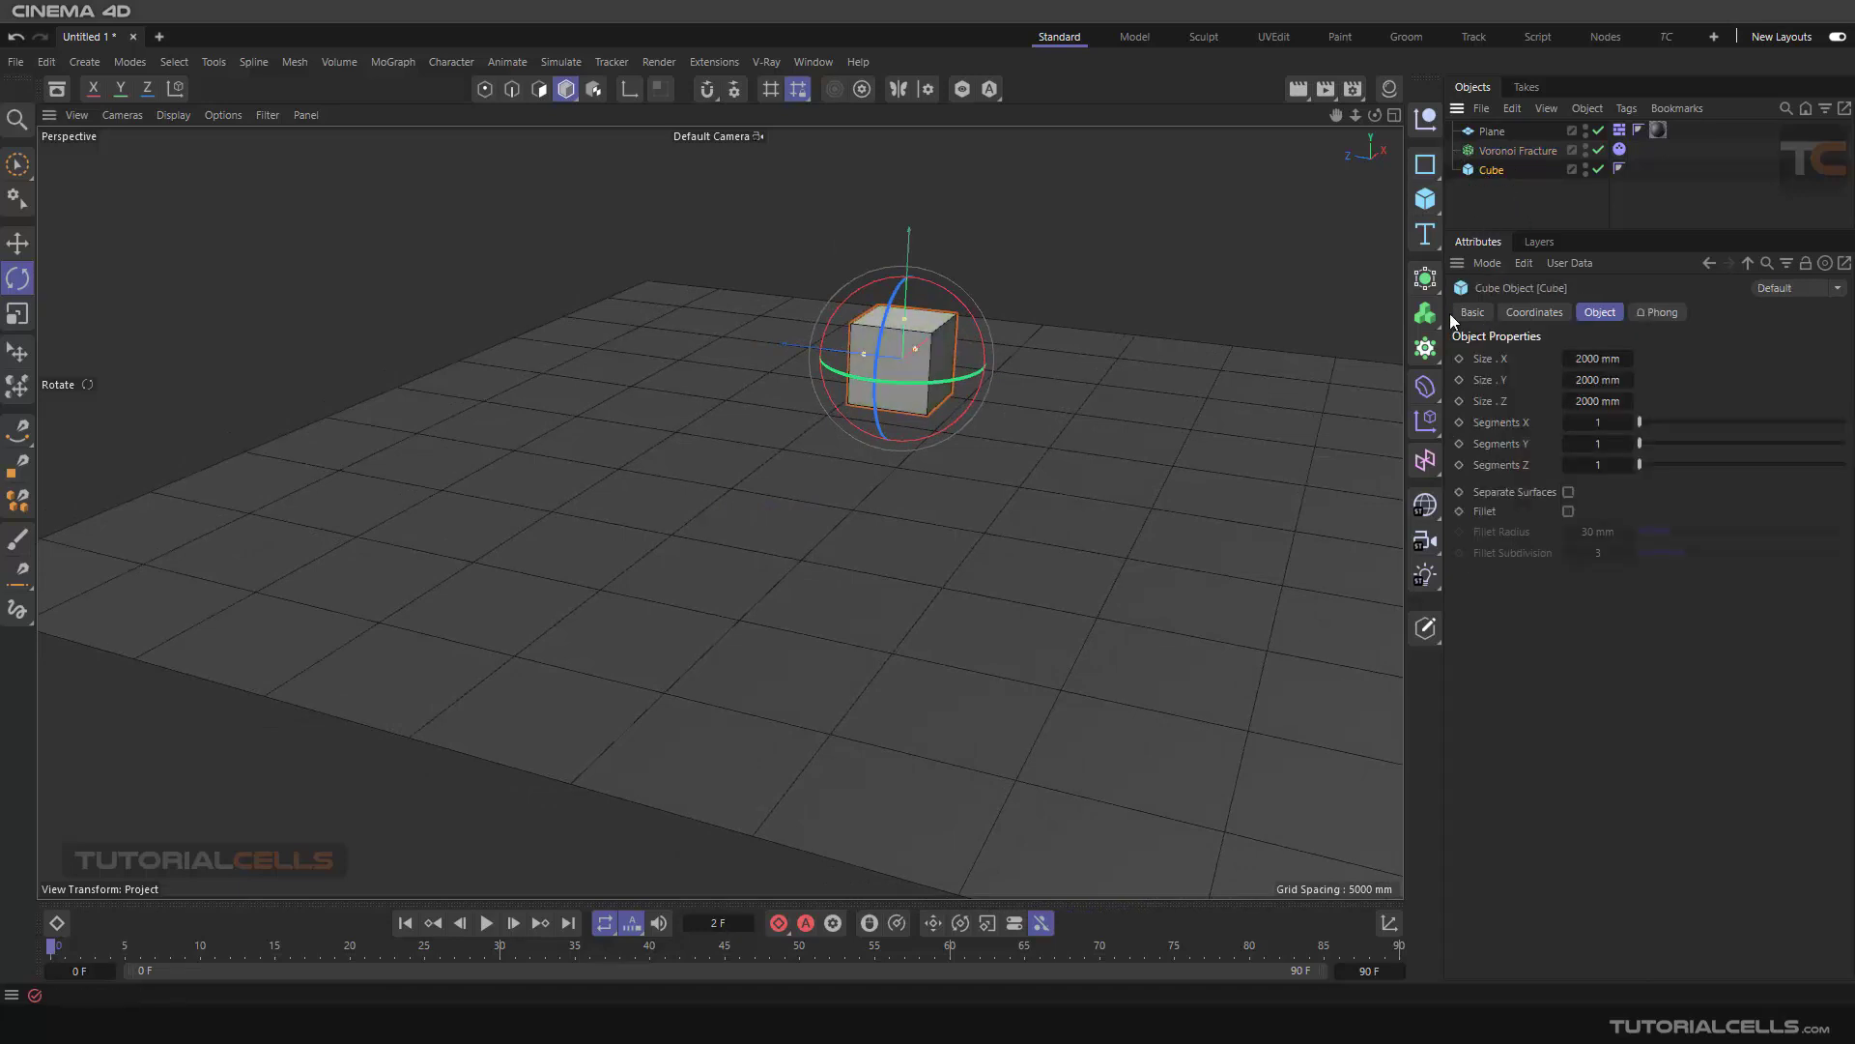
{"action": "left_click", "coordinate": [1425, 348]}
{"action": "mouse_move", "coordinate": [1487, 188]}
{"action": "left_mouse_down"}
{"action": "mouse_move", "coordinate": [1490, 130]}
{"action": "mouse_move", "coordinate": [1498, 190]}
{"action": "left_mouse_up"}
- Spread the Cloner's grid of cubes apart to about 4312 mm per step in X and 3874 mm in Z
{"action": "scroll", "coordinate": [1069, 339], "scroll_direction": "up", "scroll_amount": 3}
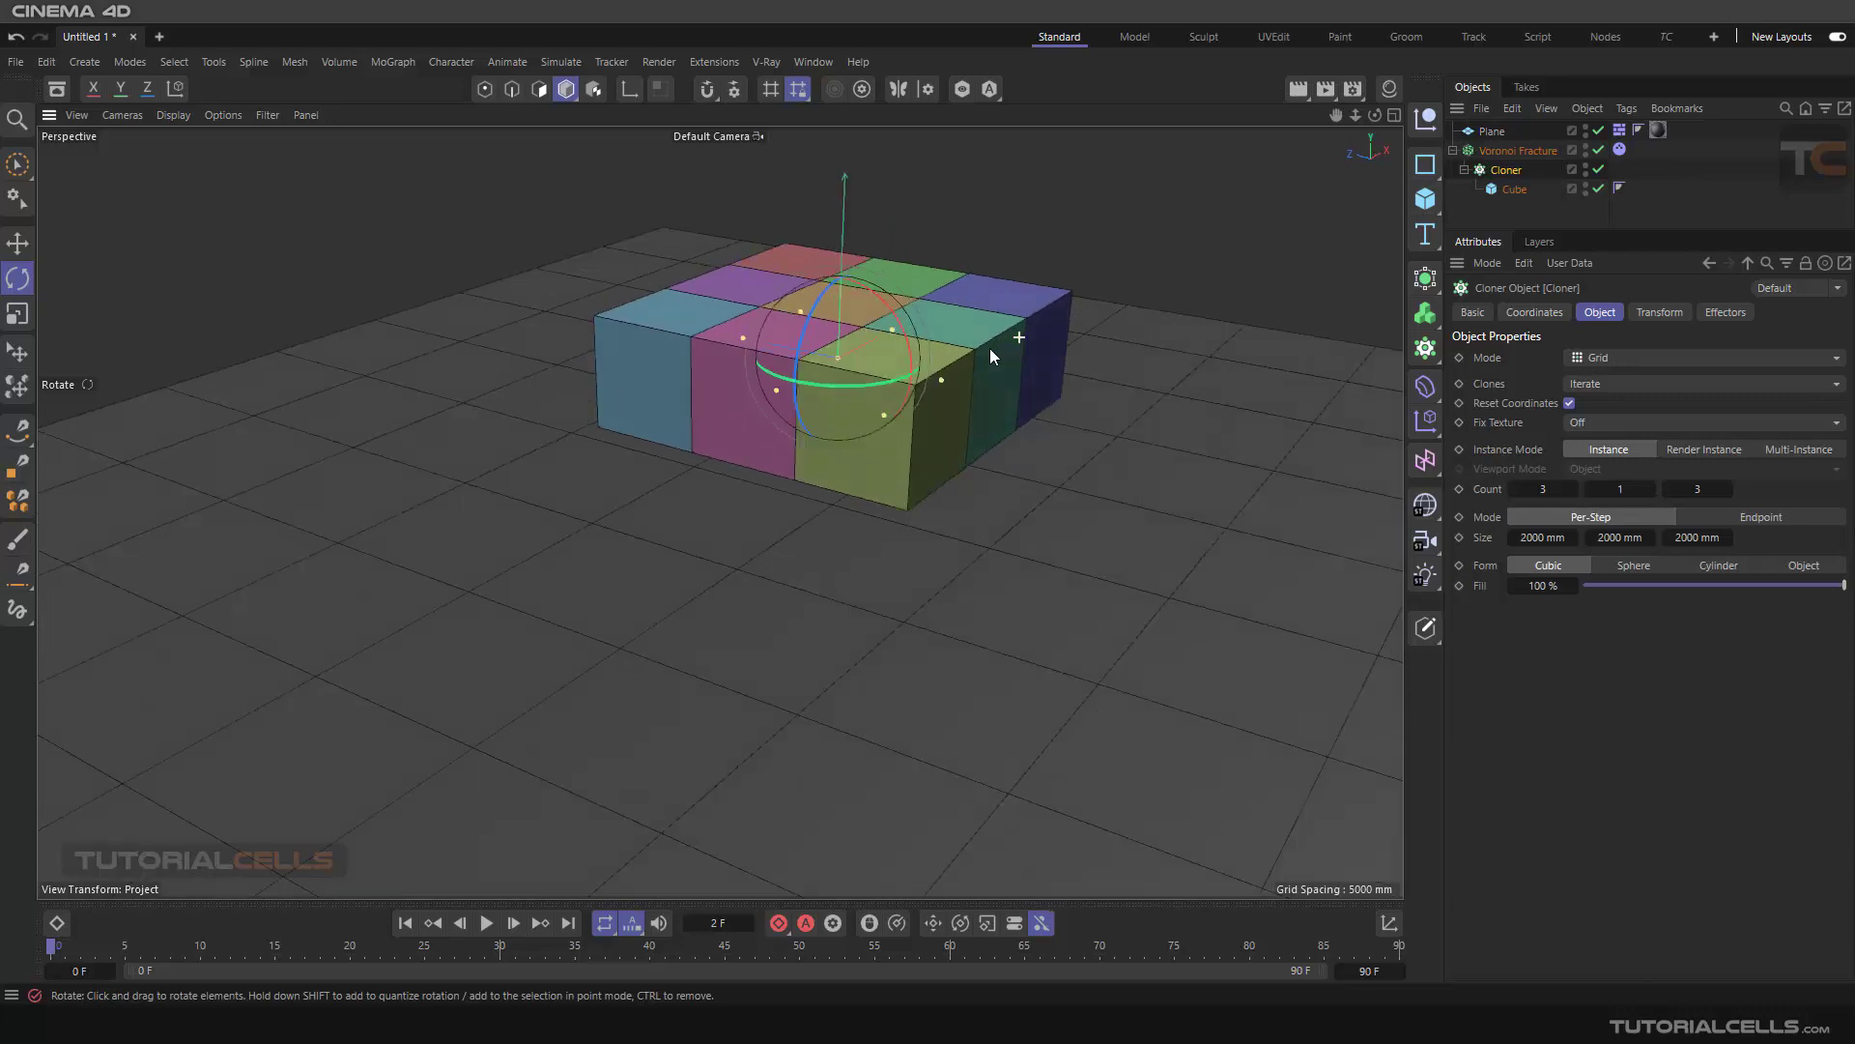
{"action": "left_click_drag", "start_coordinate": [989, 355], "coordinate": [1040, 413], "text": "alt"}
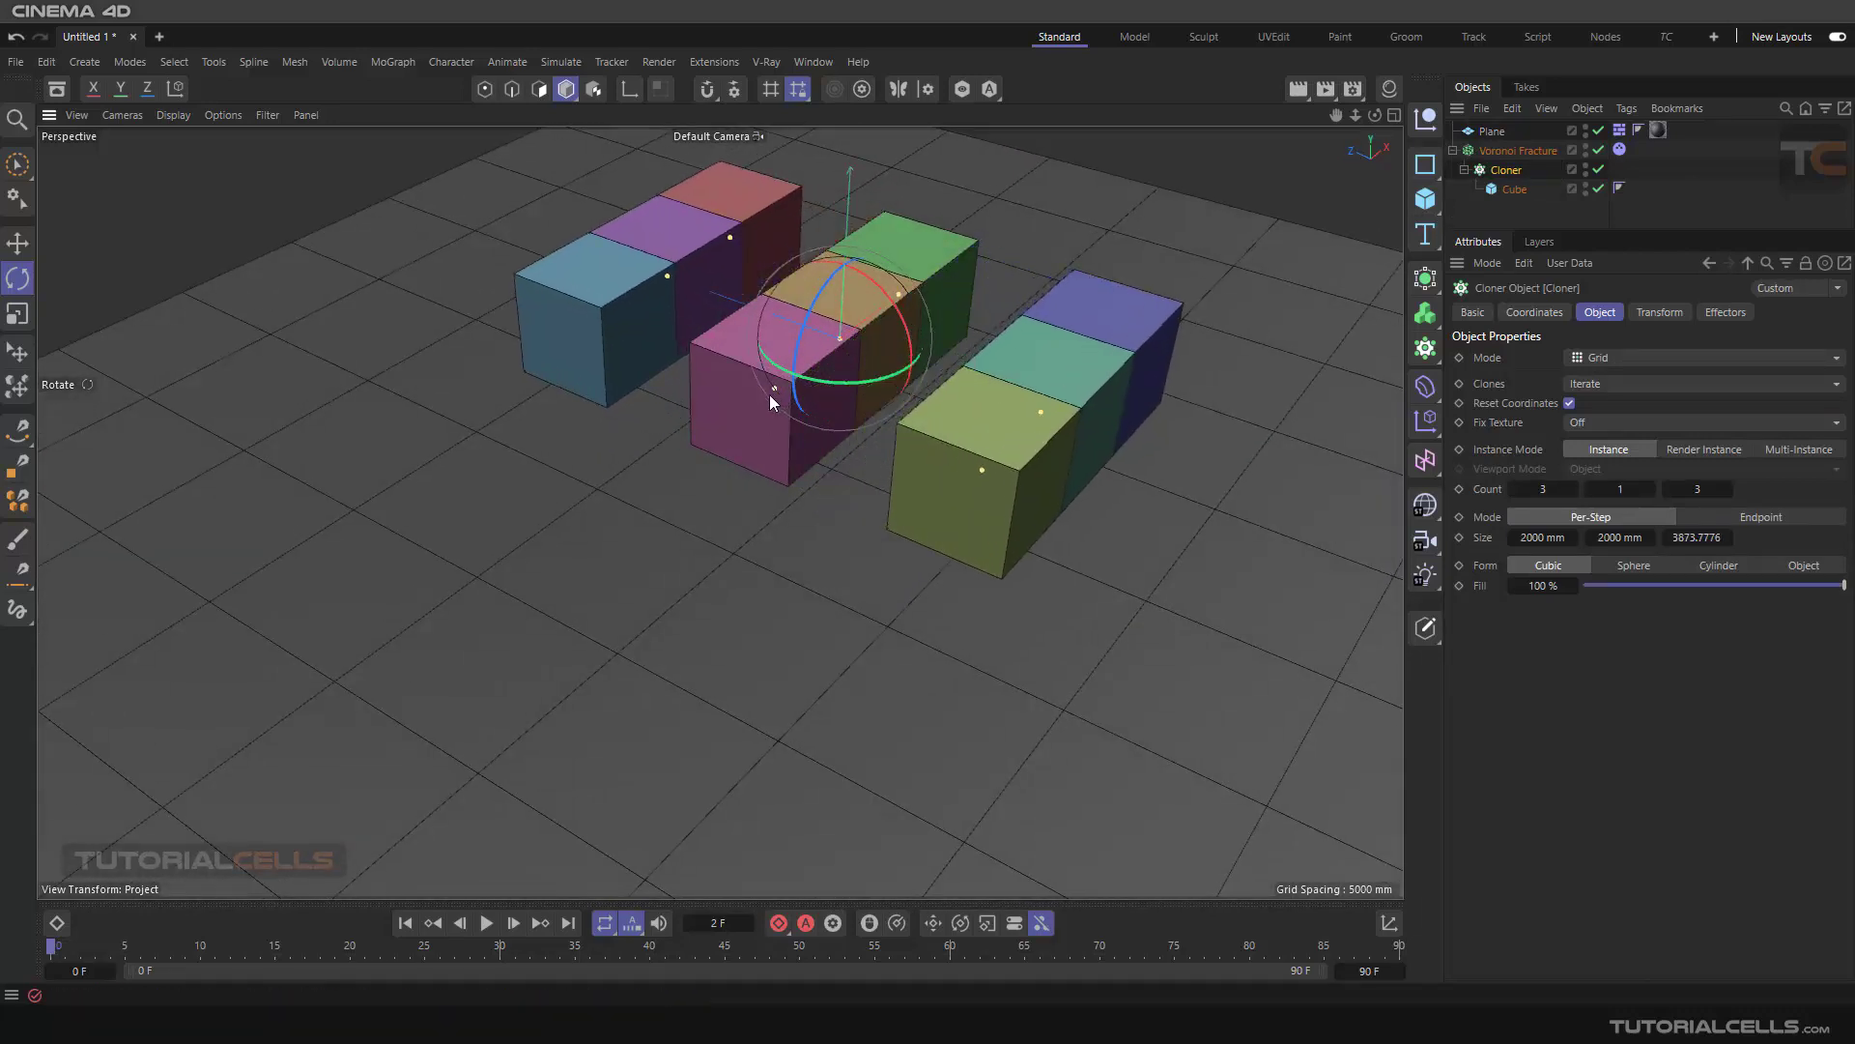
{"action": "left_click_drag", "start_coordinate": [771, 391], "coordinate": [696, 495]}
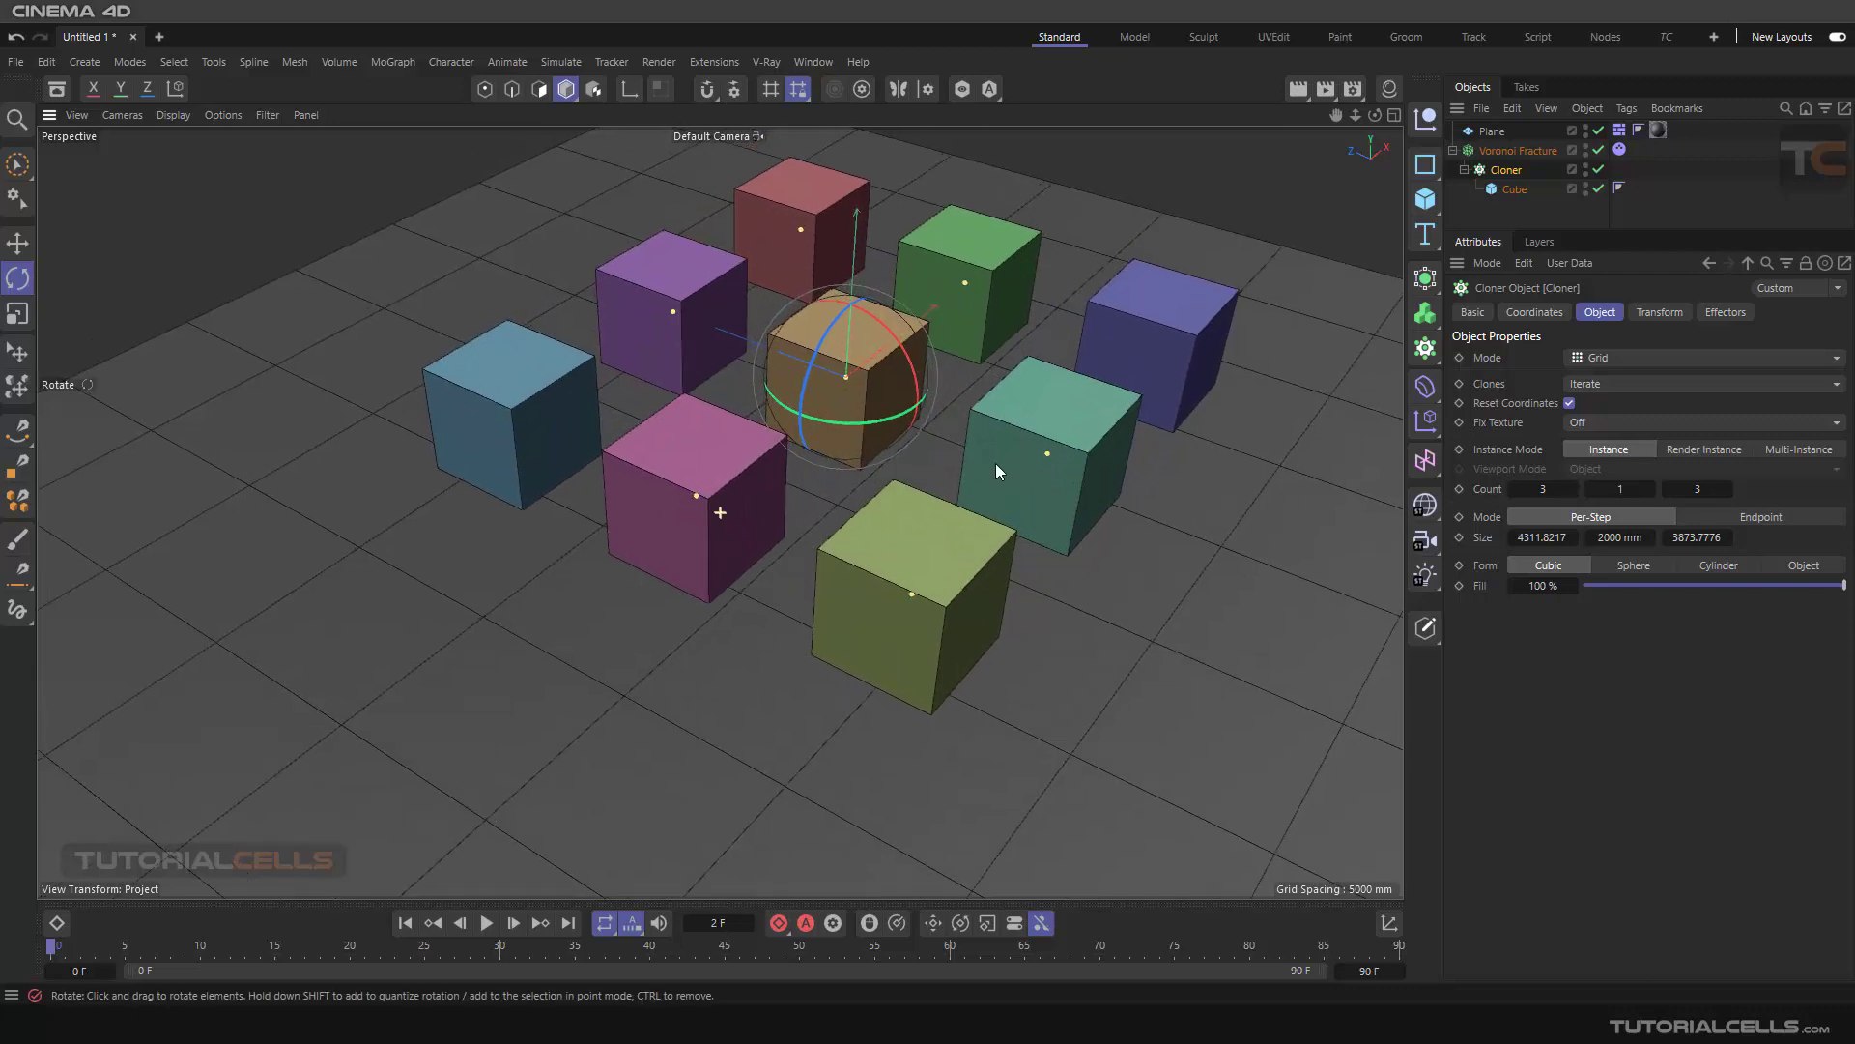
- Enable the Voronoi Fracture's Point Generator - Distribution source to fracture the cloned cubes
{"action": "left_click", "coordinate": [1504, 152]}
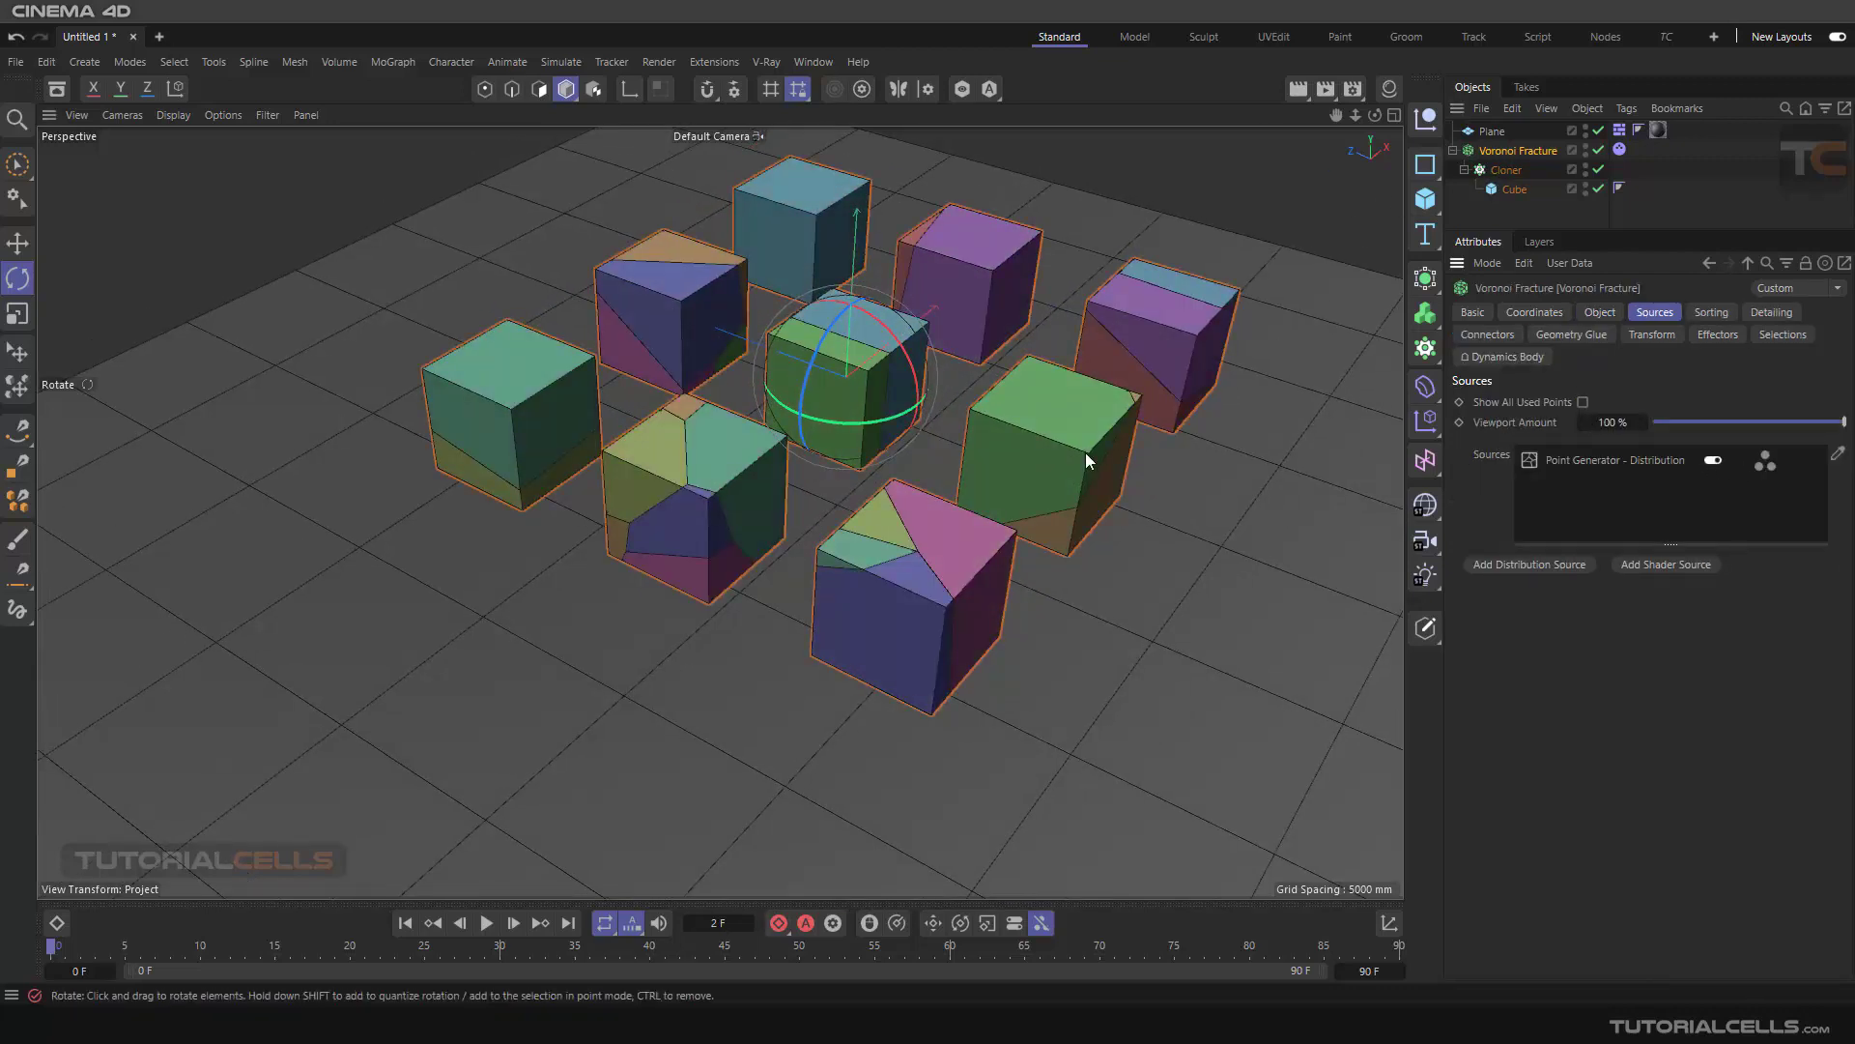
{"action": "left_click_drag", "start_coordinate": [1087, 452], "coordinate": [947, 416], "text": "alt"}
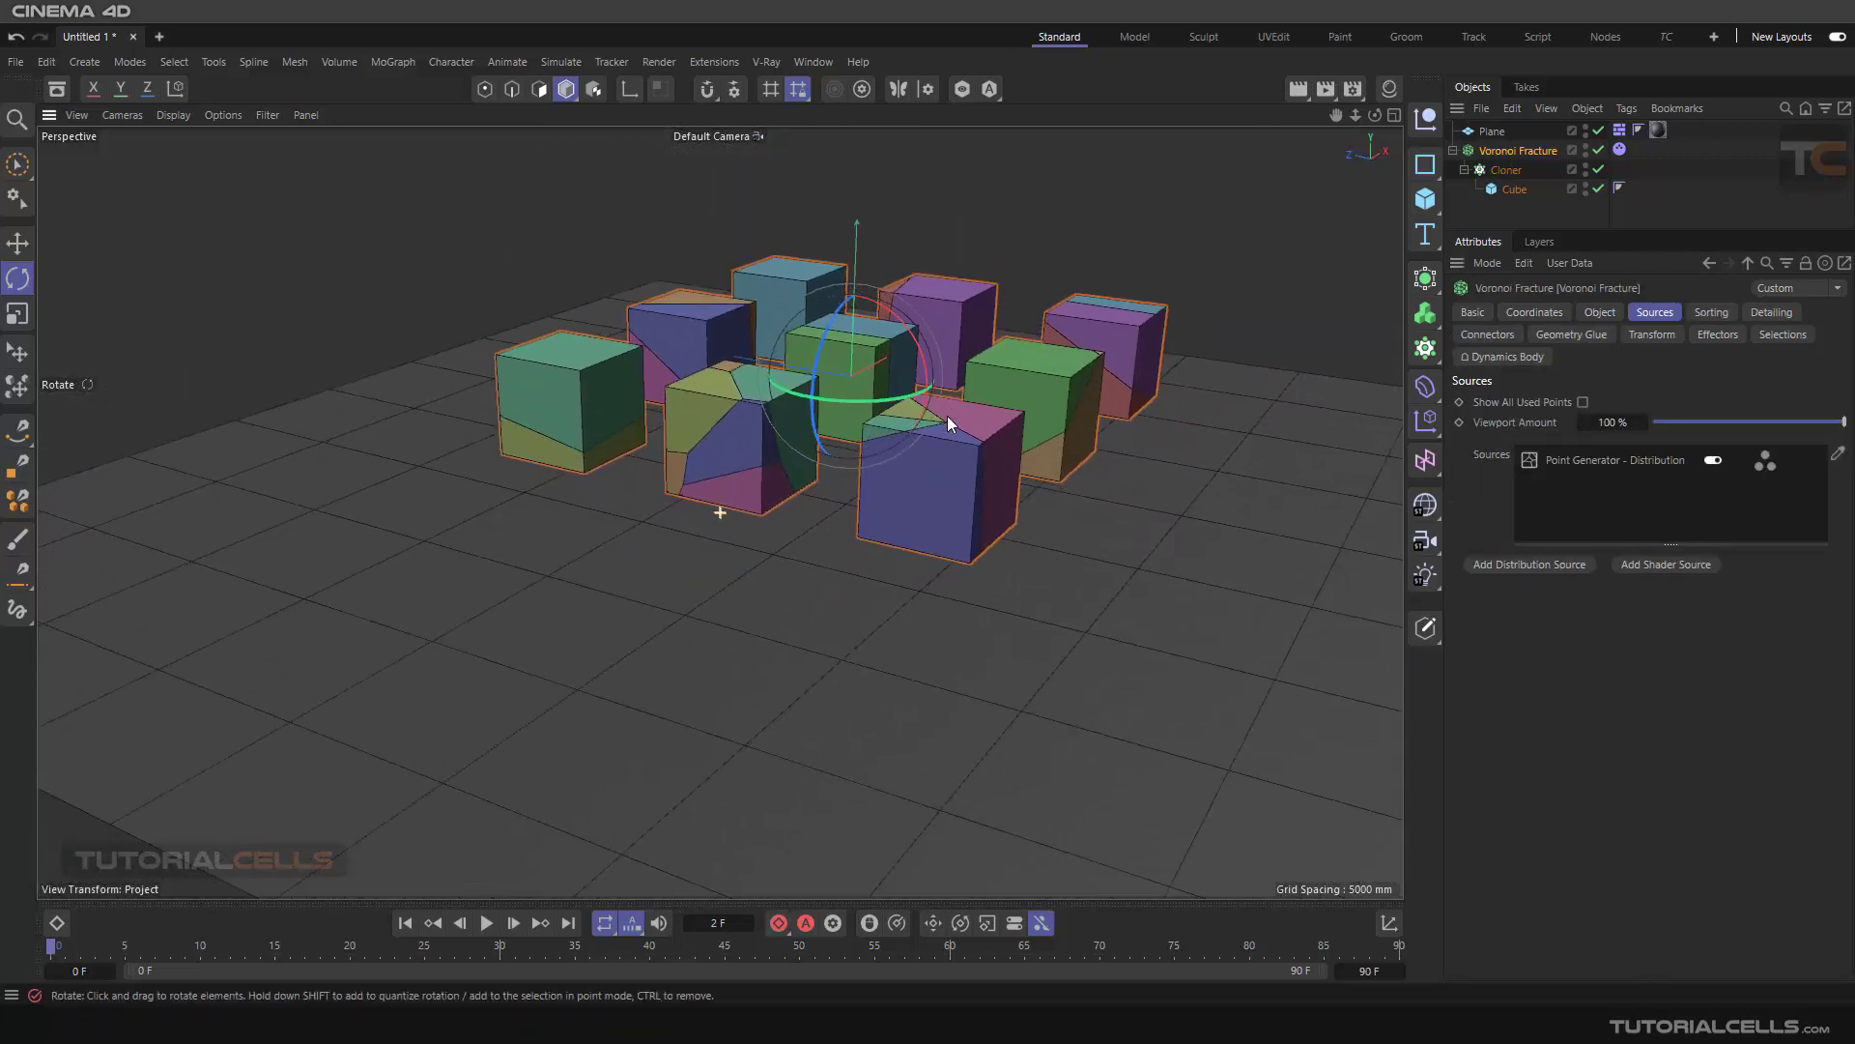
- Play the dynamics simulation of the fractured cloned cubes, stop it and return to the first frame
{"action": "left_click", "coordinate": [487, 923]}
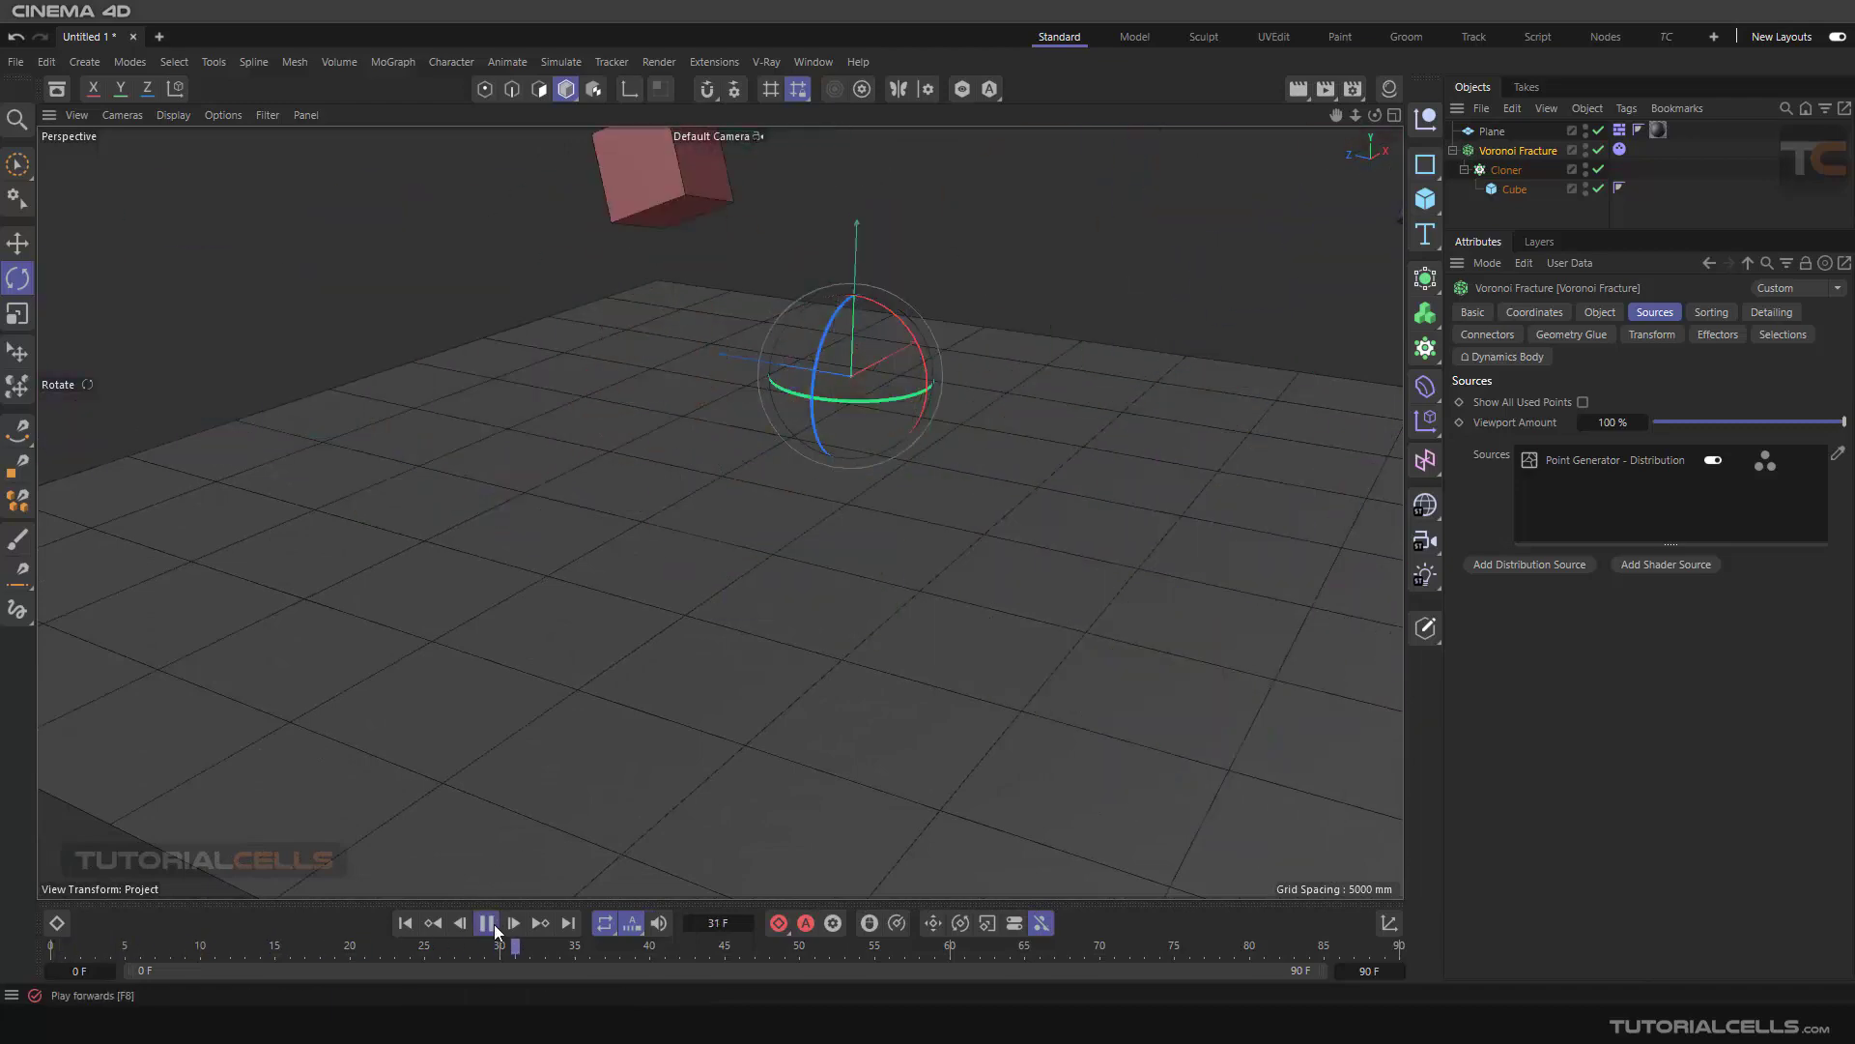
{"action": "left_click", "coordinate": [487, 923]}
{"action": "left_click", "coordinate": [405, 923]}
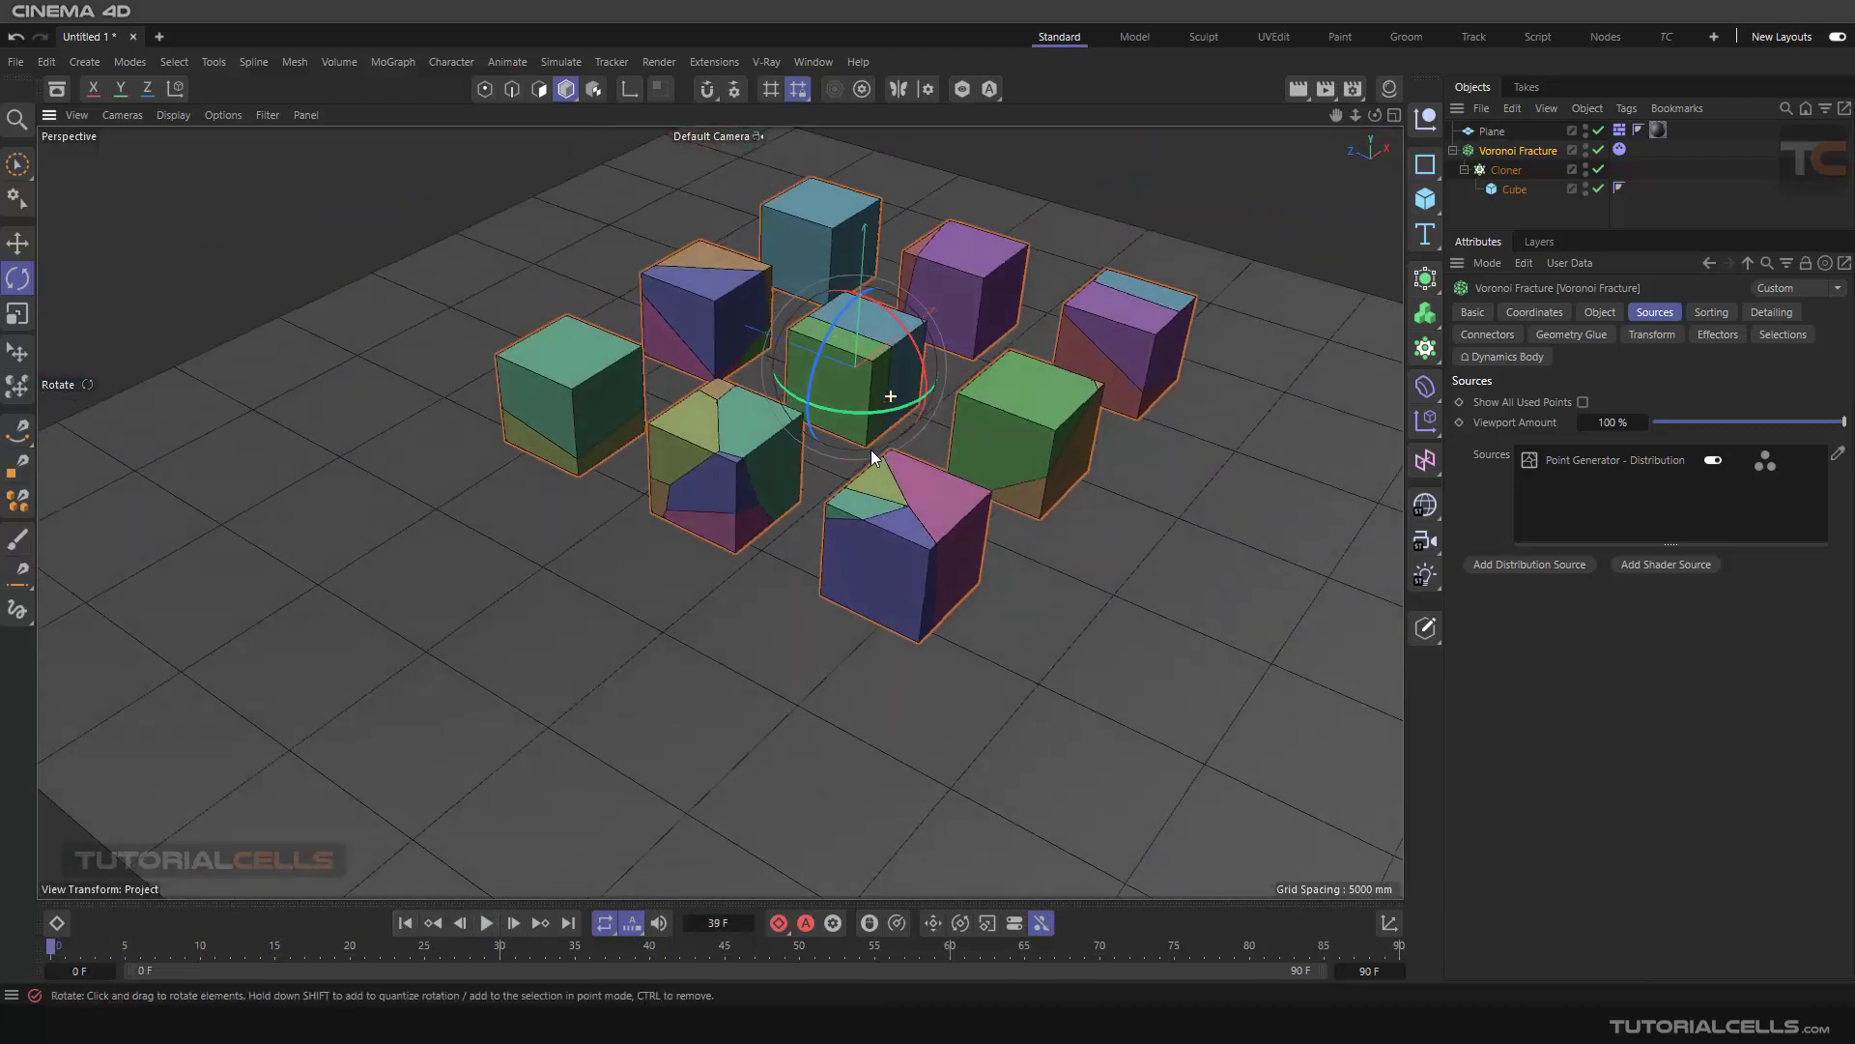
{"action": "left_click_drag", "start_coordinate": [872, 454], "coordinate": [916, 421], "text": "alt"}
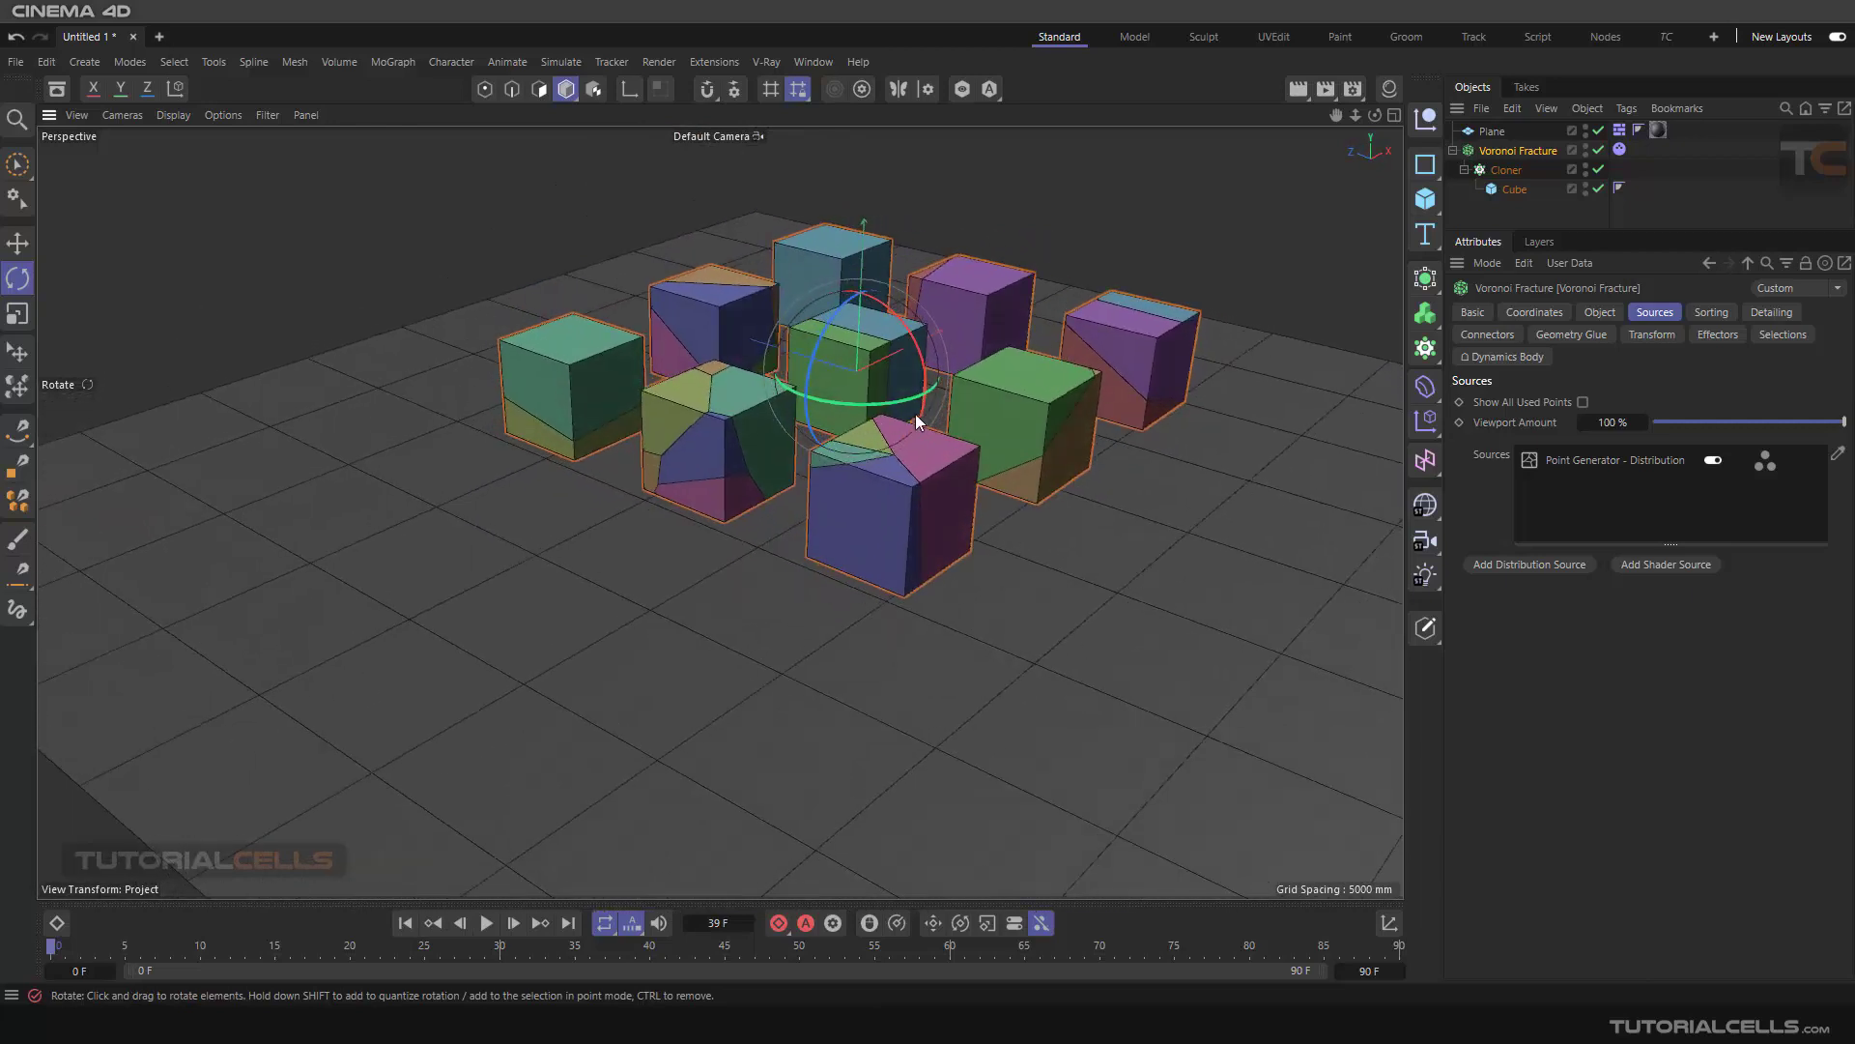
- Test the simulation with the Dynamics Body tag's collision shape set to Moving Mesh, and return the shape to Automatic
{"action": "left_click", "coordinate": [1620, 150]}
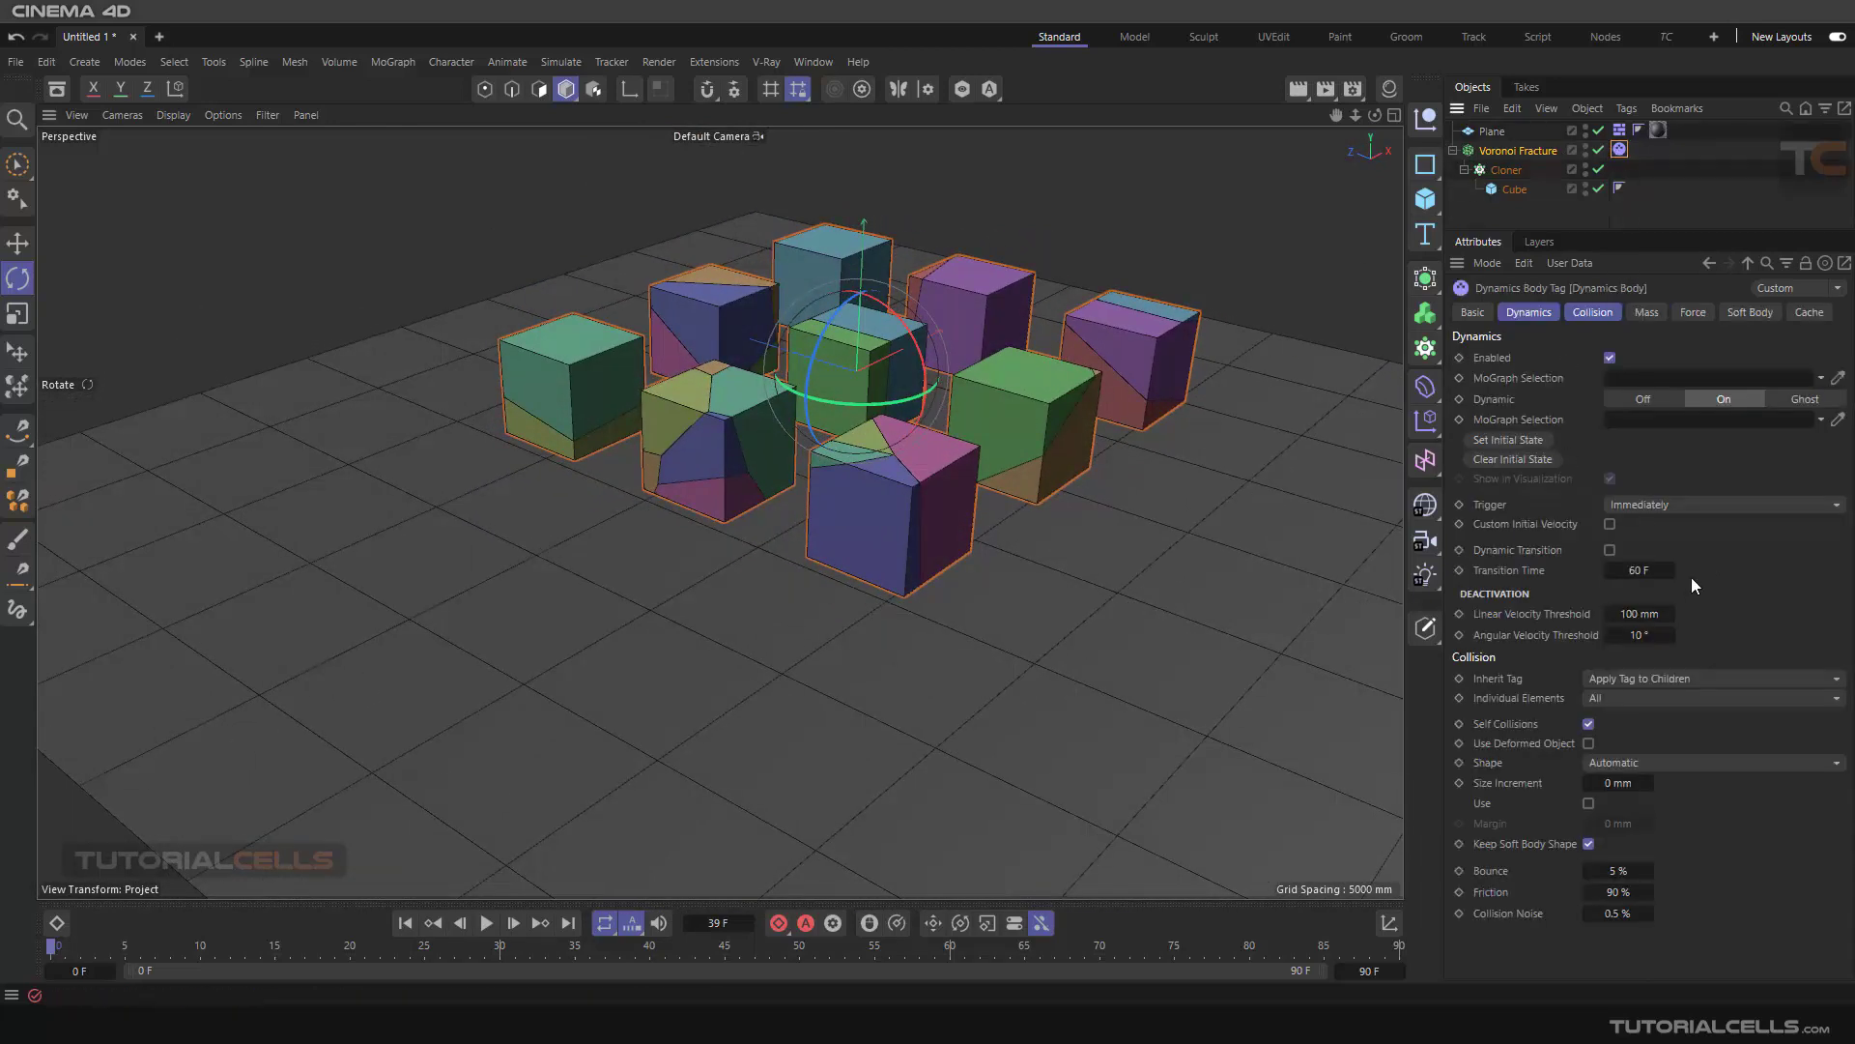
{"action": "left_click", "coordinate": [1654, 763]}
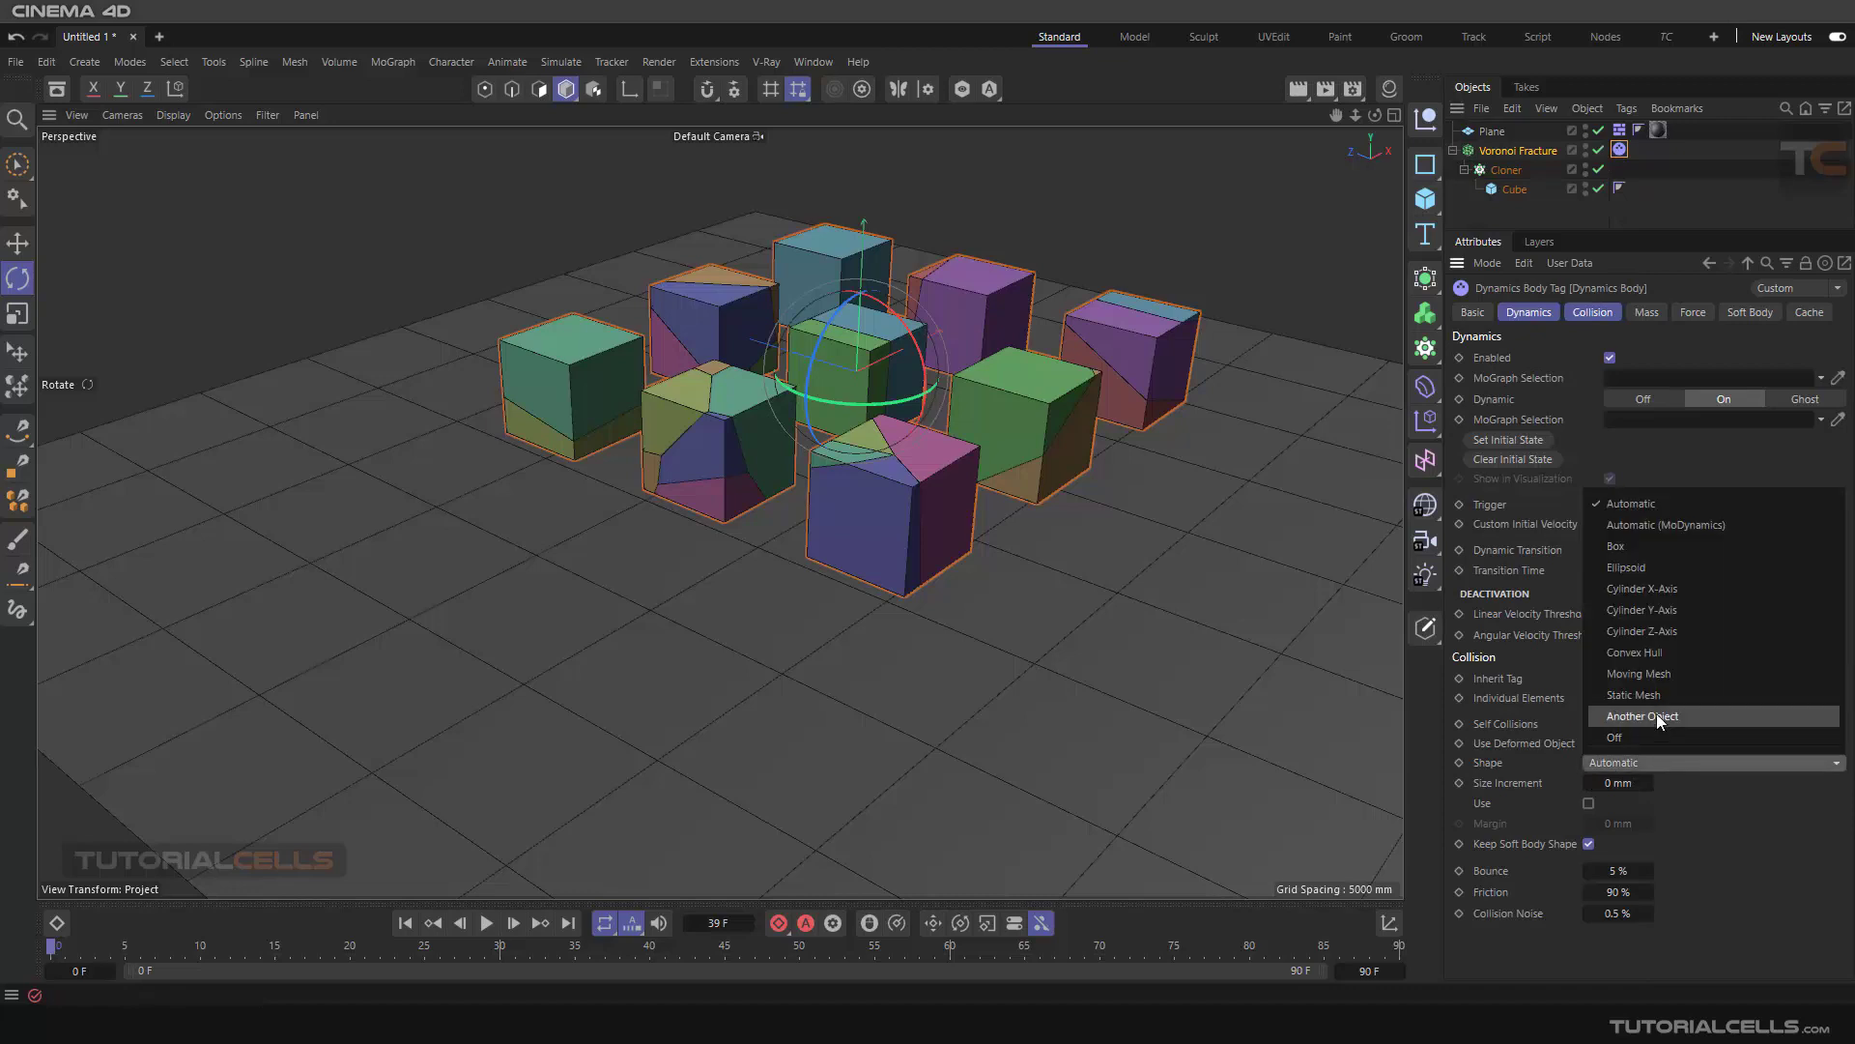
{"action": "left_click", "coordinate": [1656, 676]}
{"action": "left_click", "coordinate": [486, 923]}
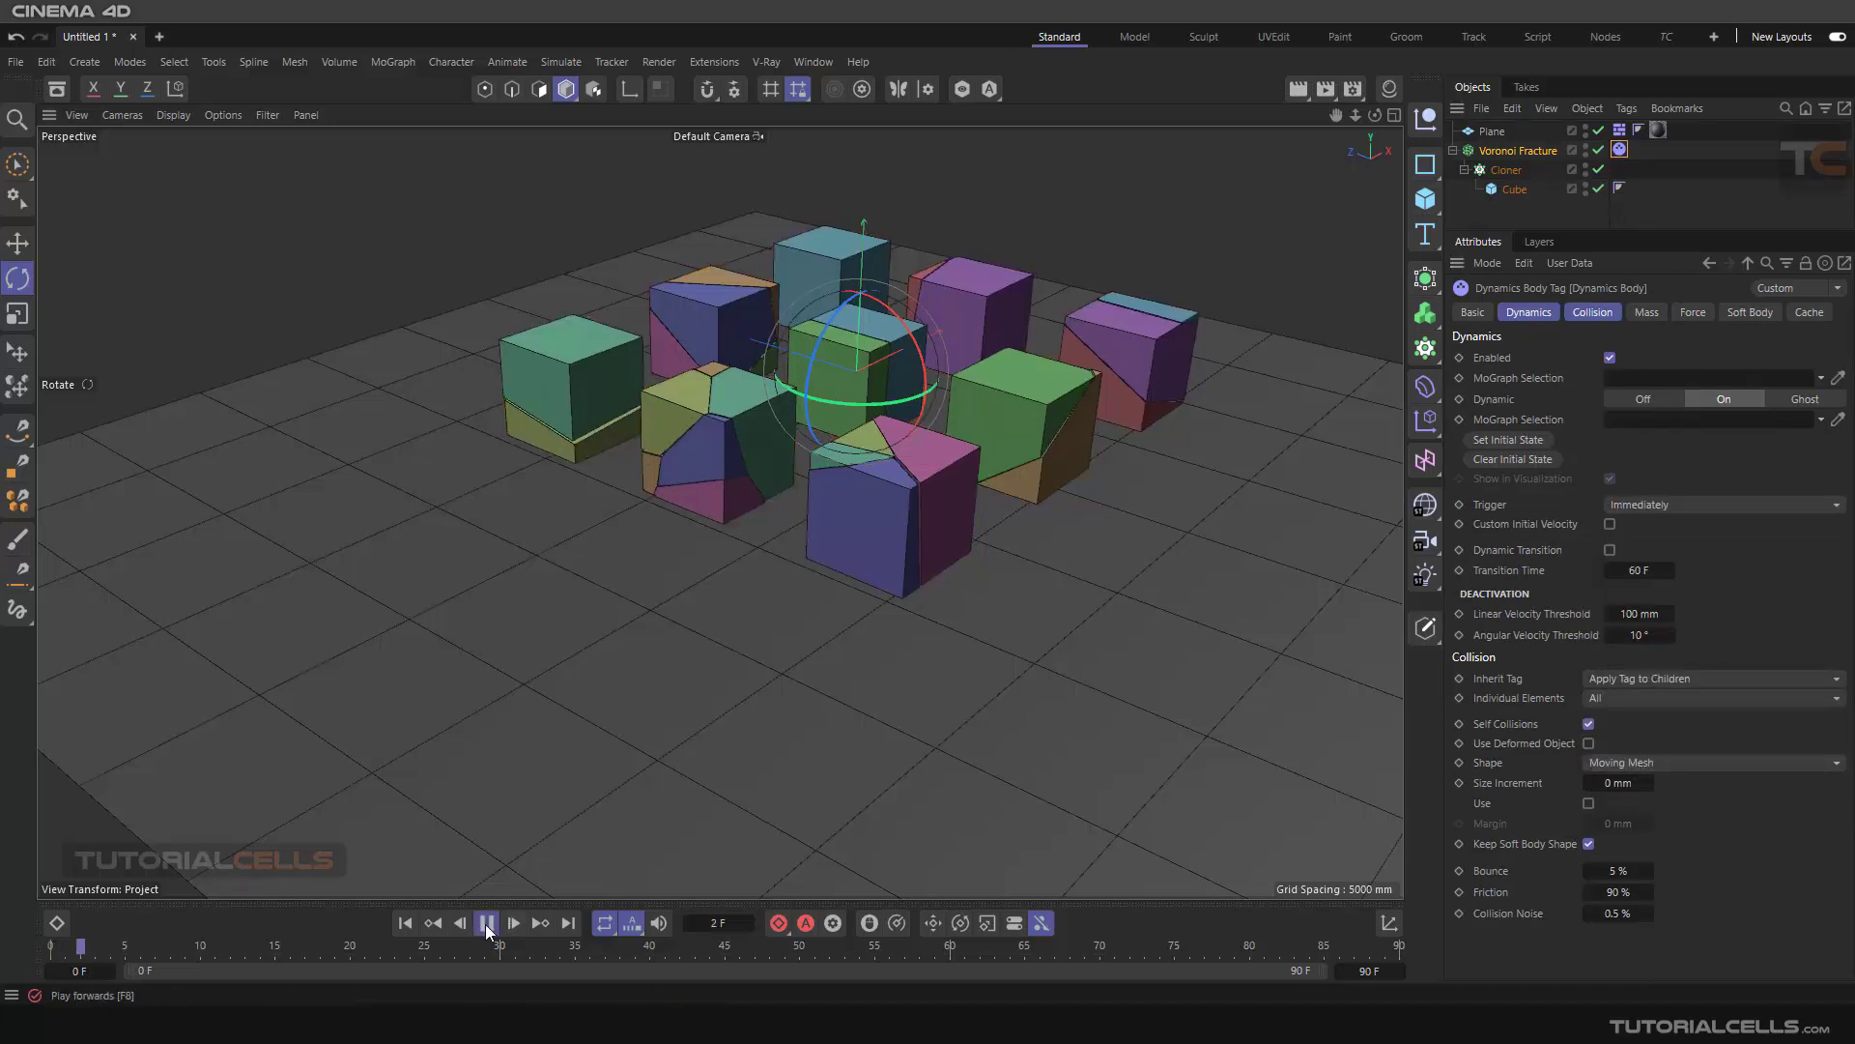
{"action": "left_click", "coordinate": [487, 923]}
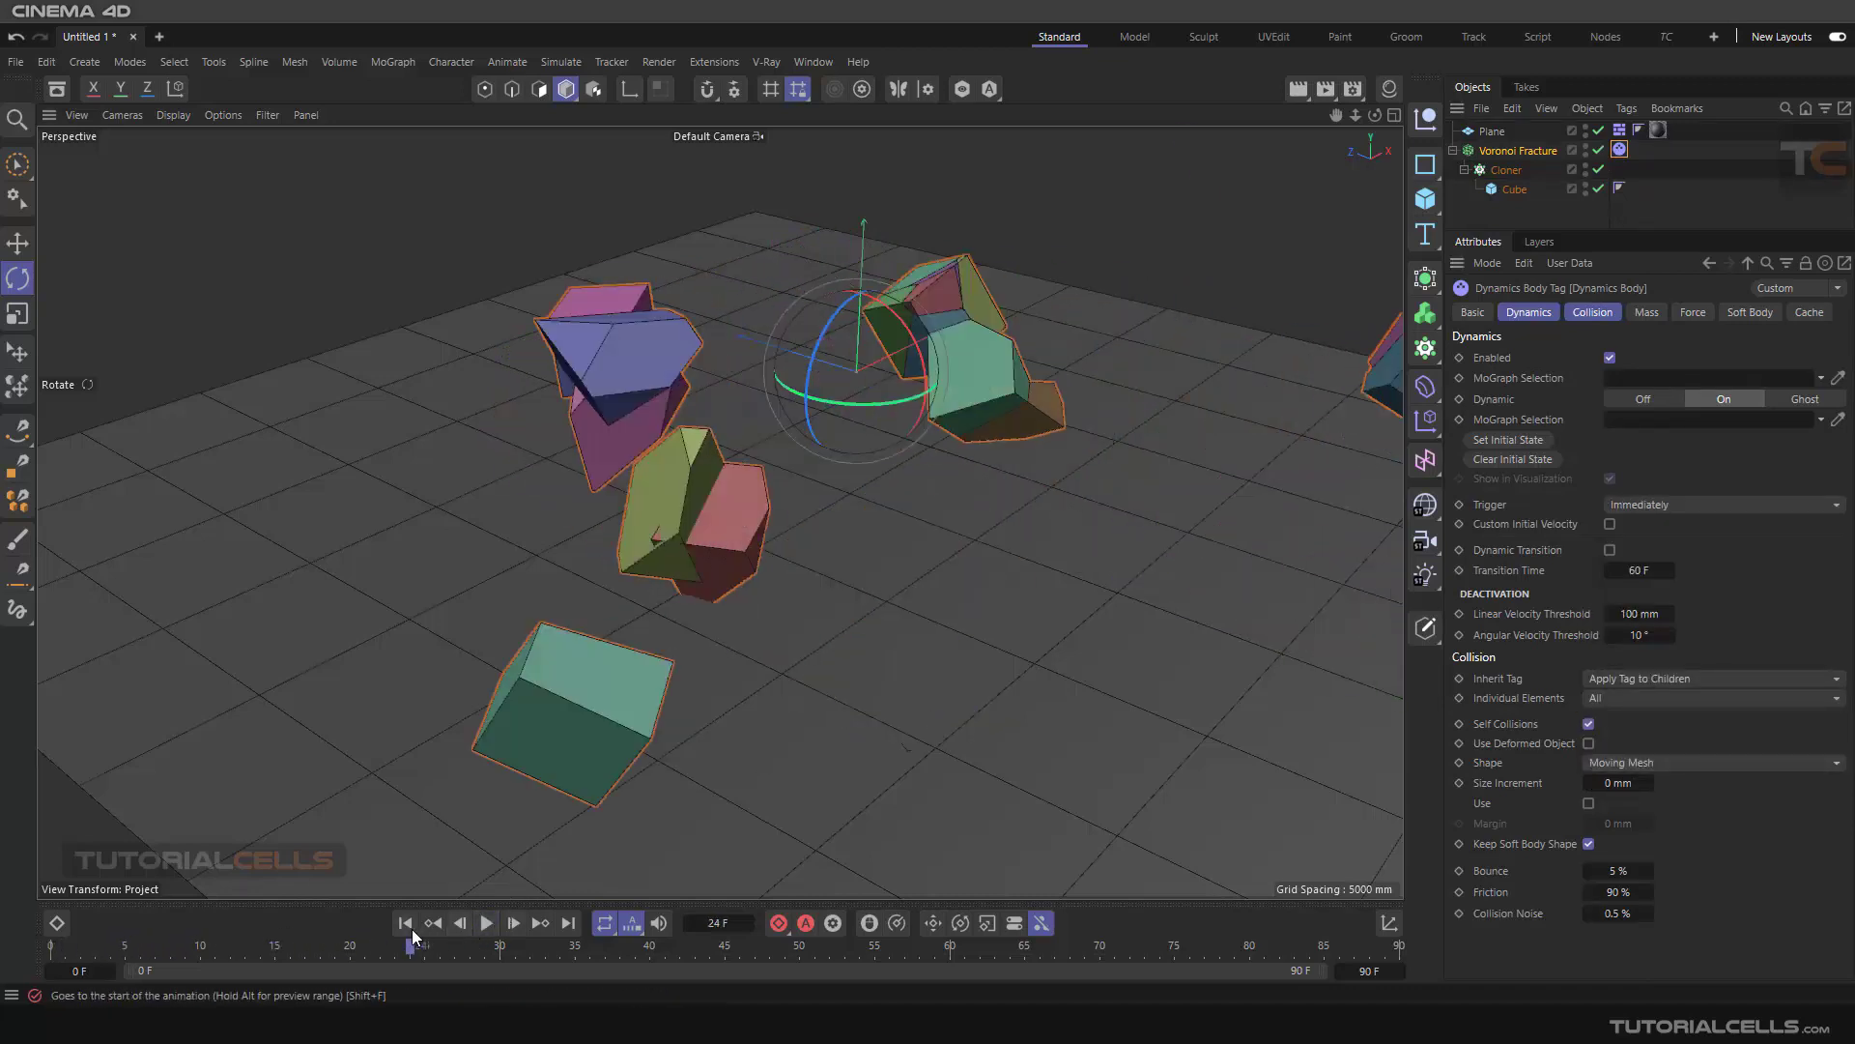
{"action": "left_click", "coordinate": [407, 924]}
{"action": "left_click", "coordinate": [1703, 763]}
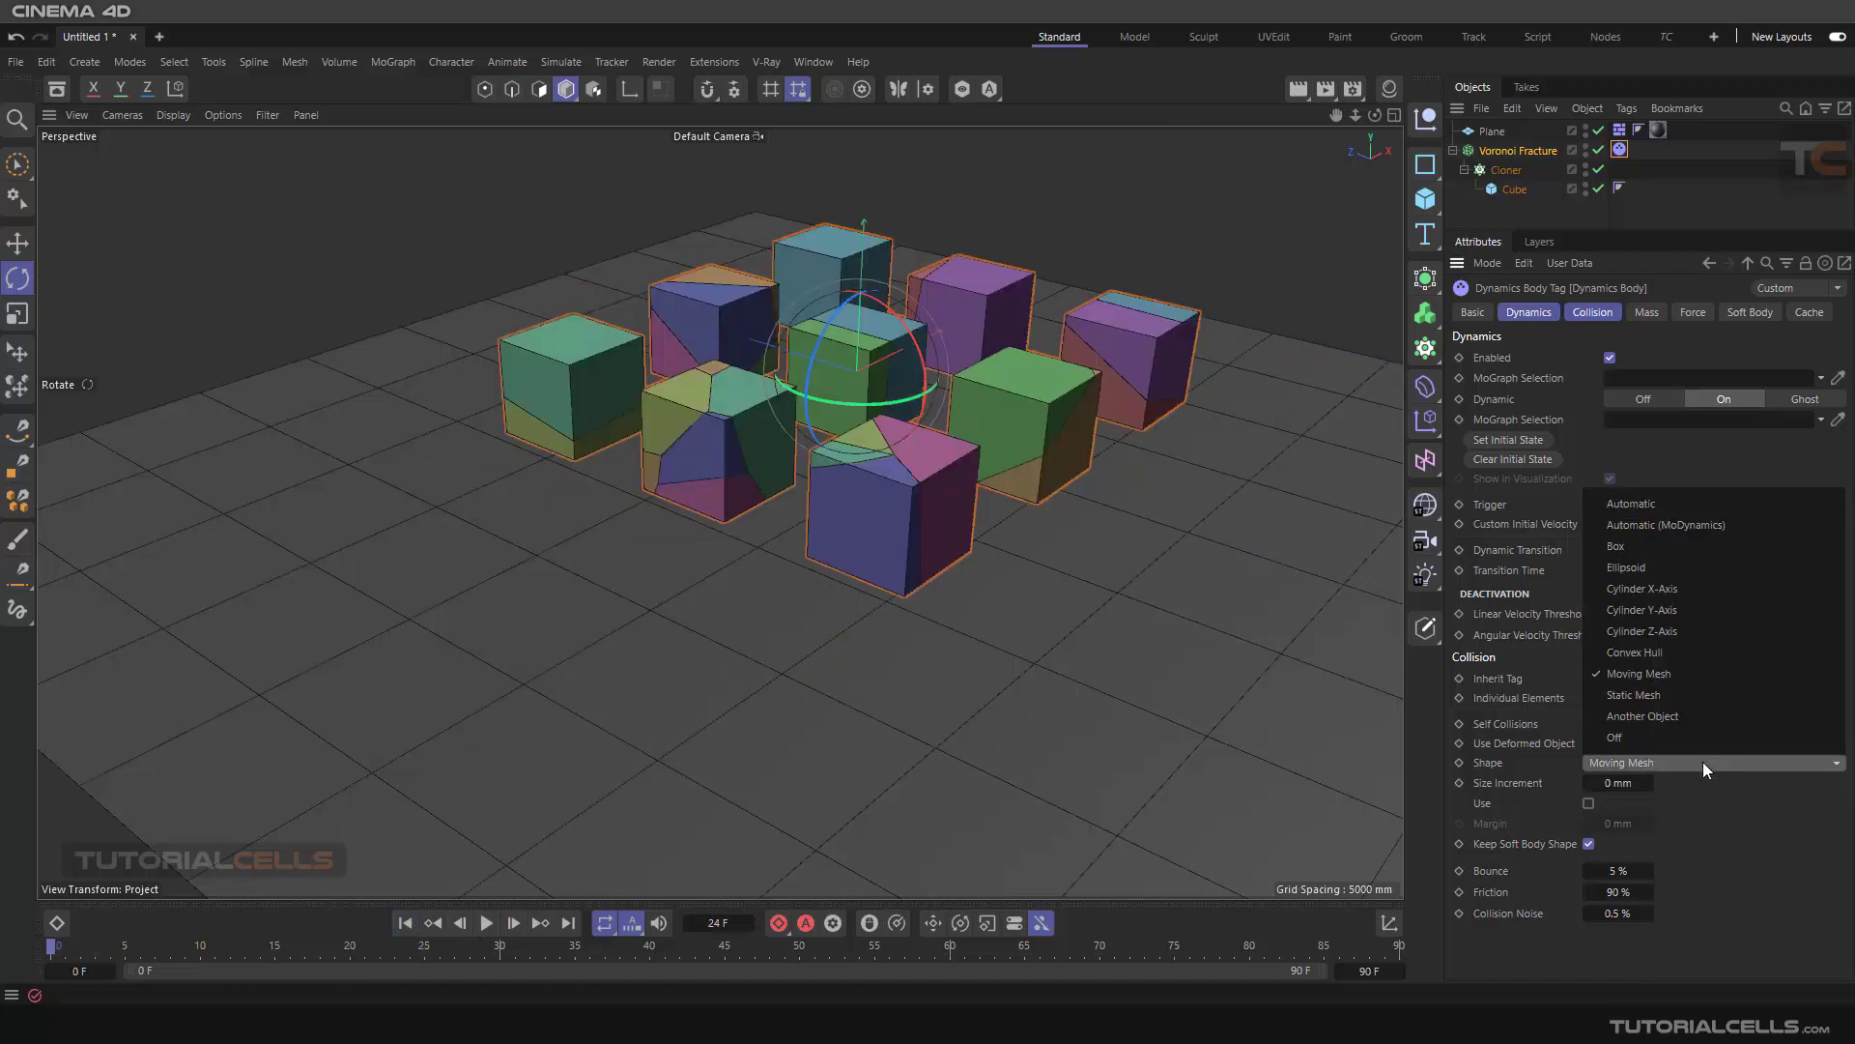
{"action": "left_click", "coordinate": [1662, 504]}
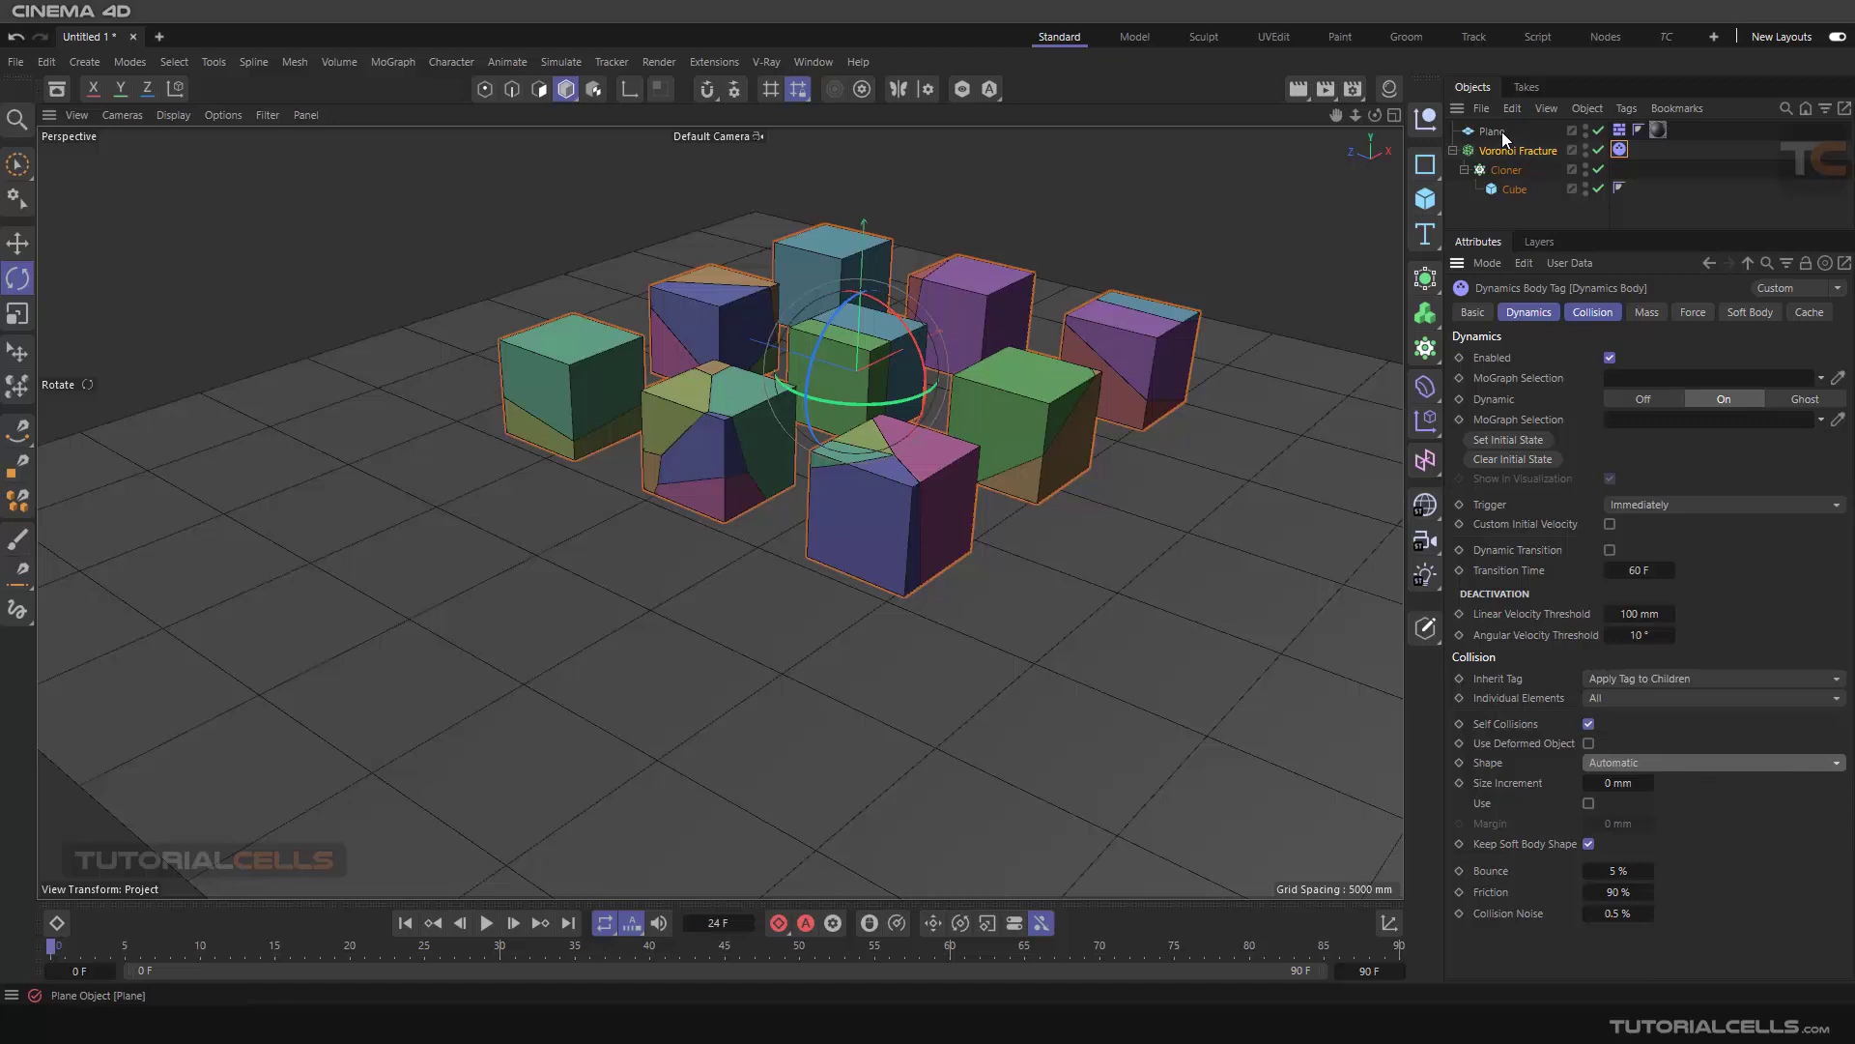
- Paint a MoGraph Selection over several fragments of the Voronoi Fracture's cubes and view the resulting selection tag's properties
{"action": "left_click", "coordinate": [1506, 170]}
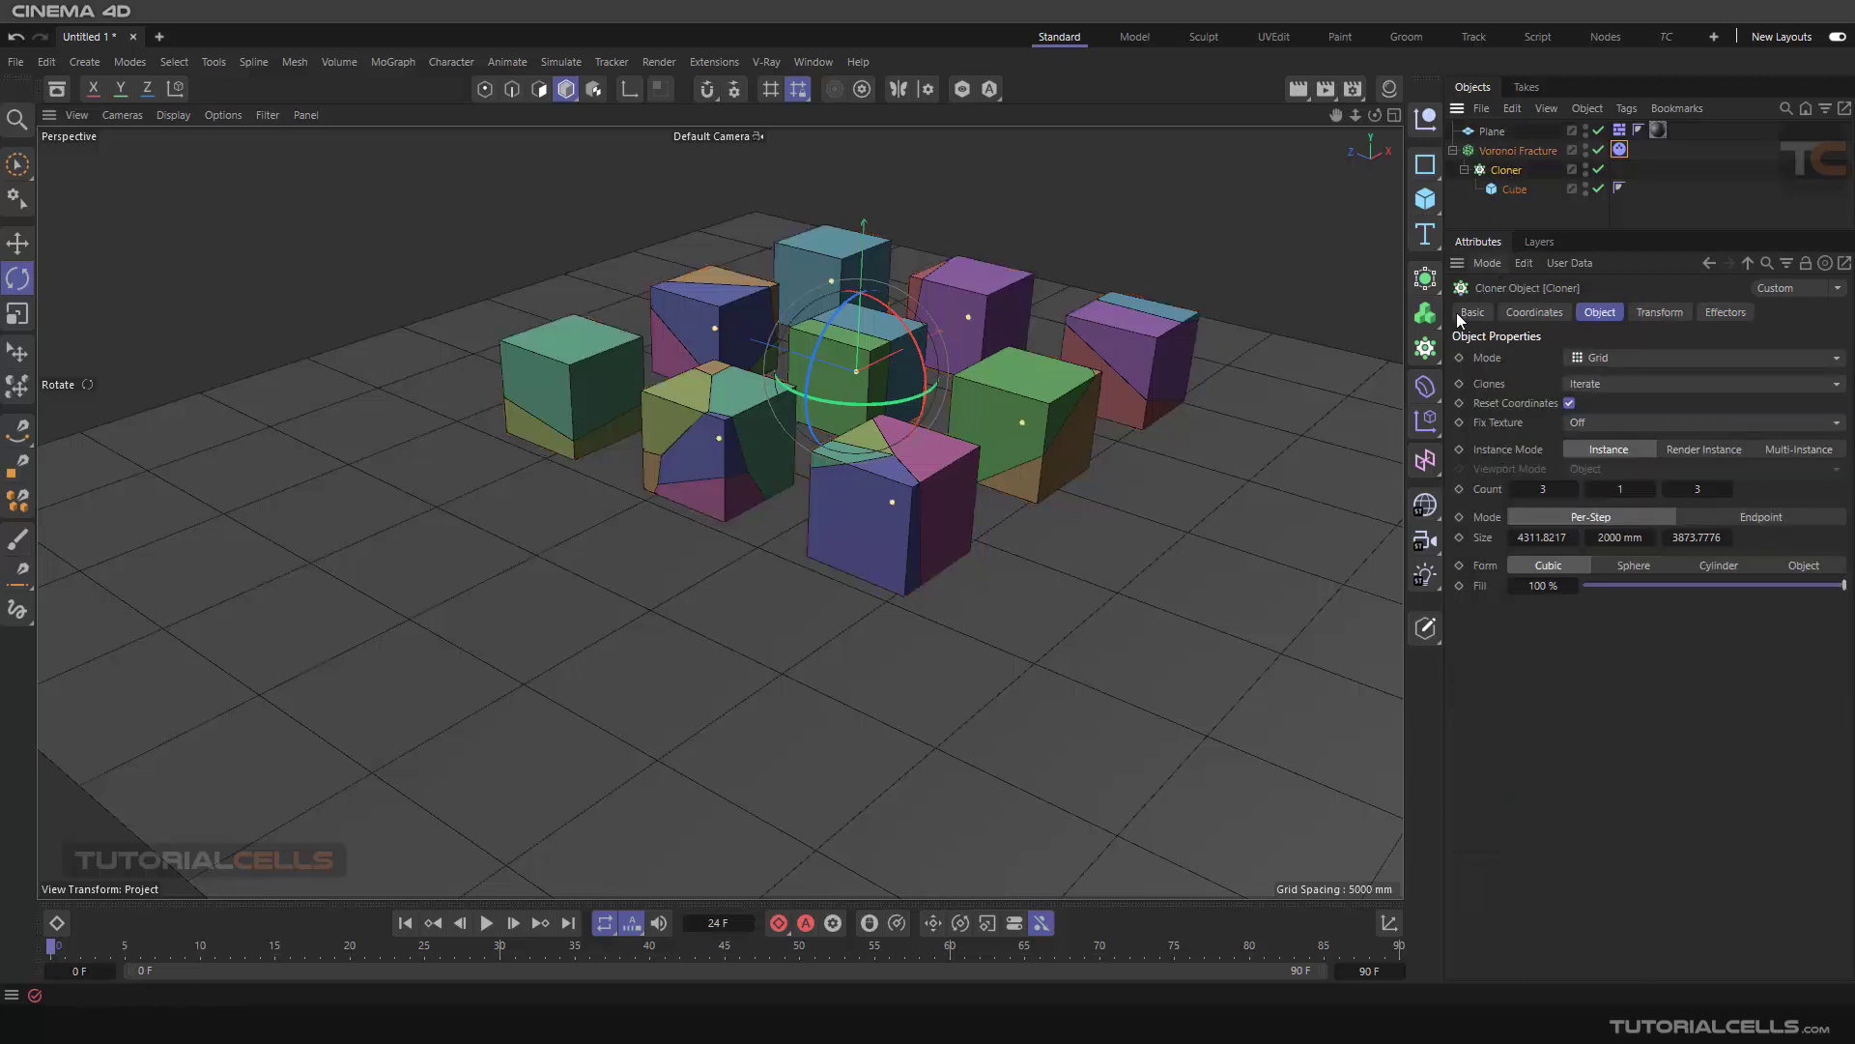
{"action": "mouse_move", "coordinate": [944, 390]}
{"action": "left_mouse_down", "text": "alt"}
{"action": "mouse_move", "coordinate": [920, 398]}
{"action": "mouse_move", "coordinate": [936, 398]}
{"action": "mouse_move", "coordinate": [922, 344]}
{"action": "mouse_move", "coordinate": [974, 398]}
{"action": "mouse_move", "coordinate": [960, 410]}
{"action": "left_mouse_up", "text": "alt"}
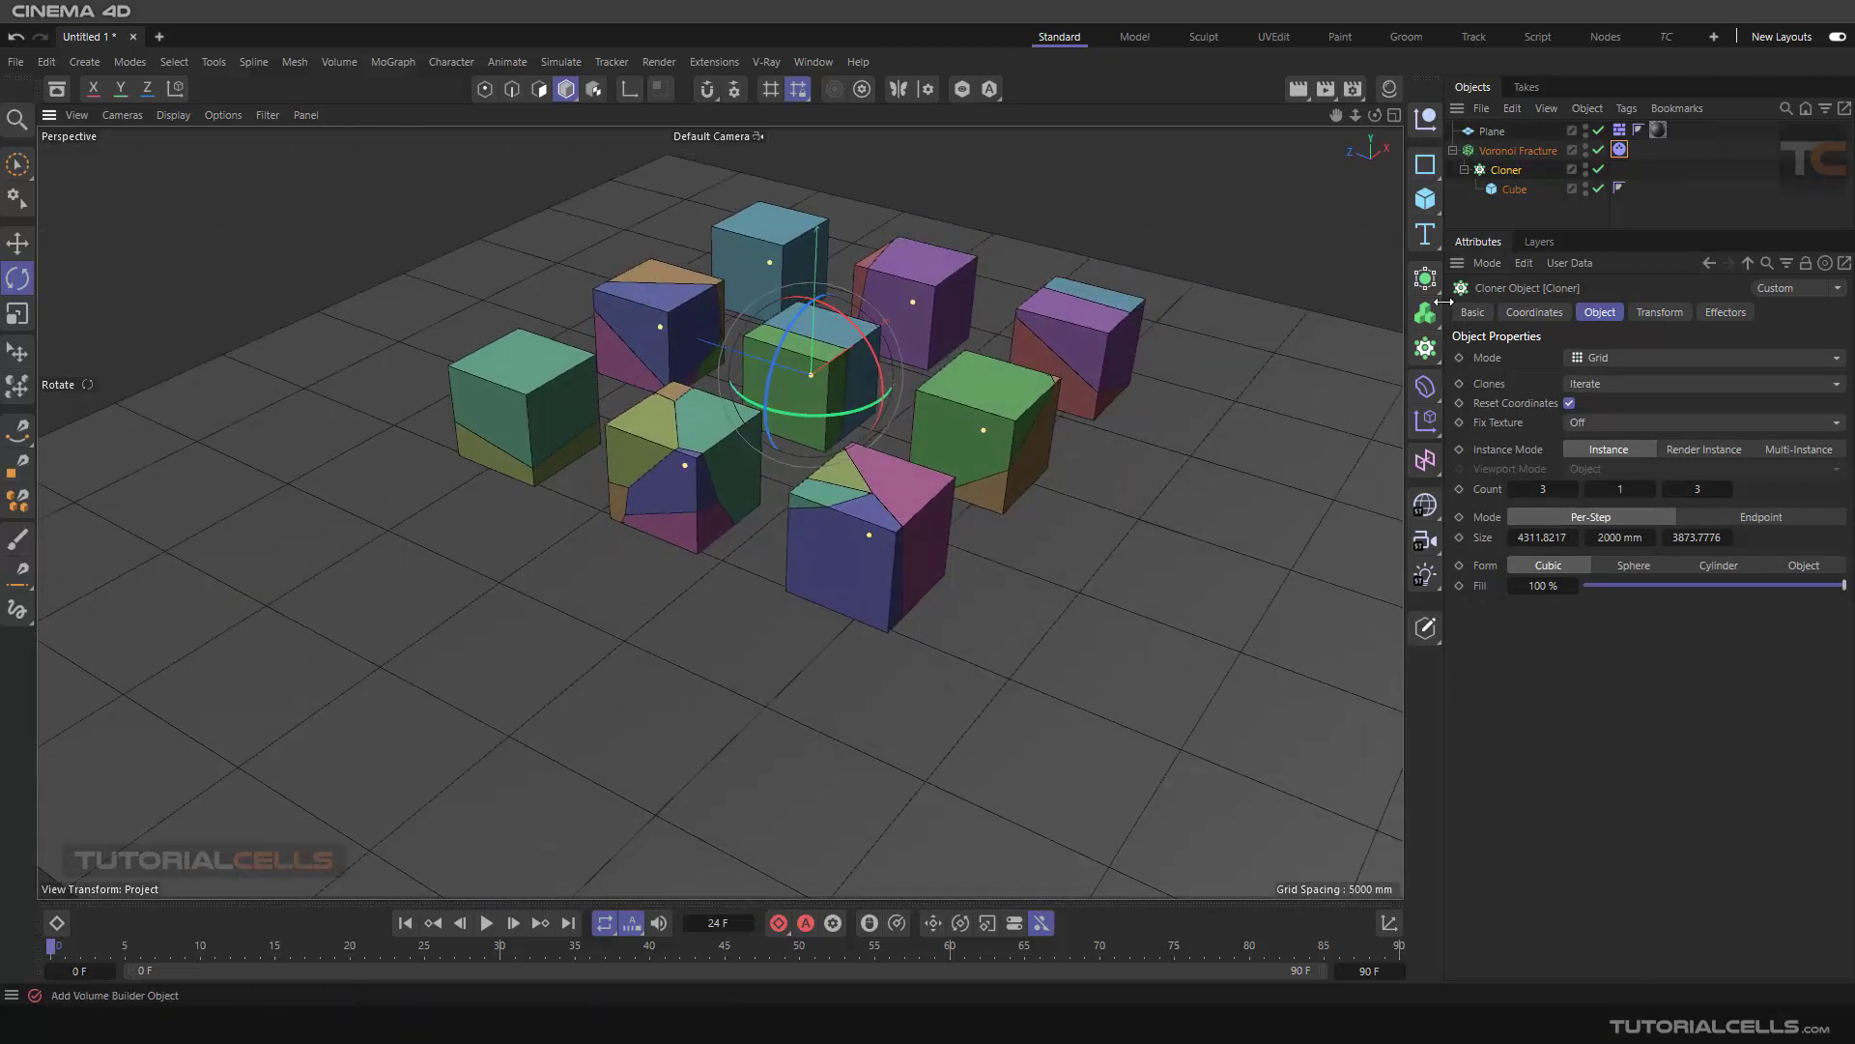
{"action": "left_click", "coordinate": [1519, 150]}
{"action": "left_click", "coordinate": [1597, 313]}
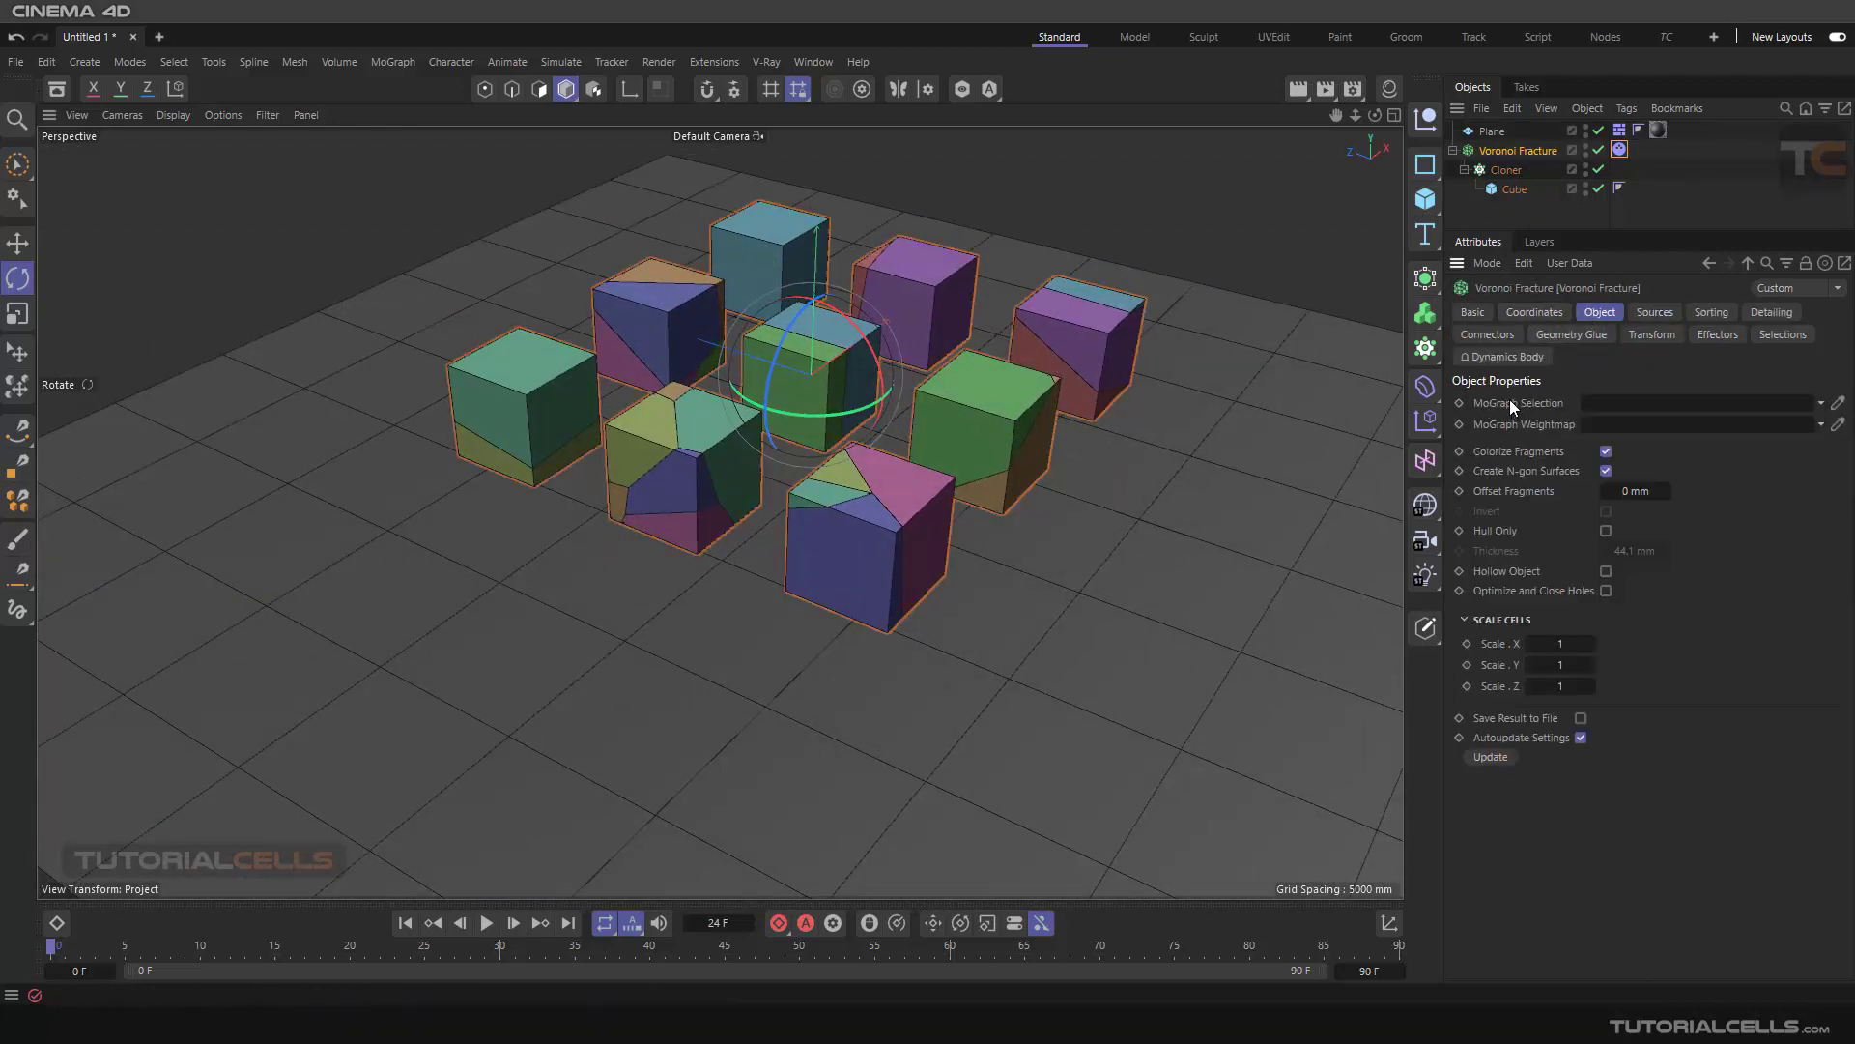
{"action": "left_click", "coordinate": [395, 62]}
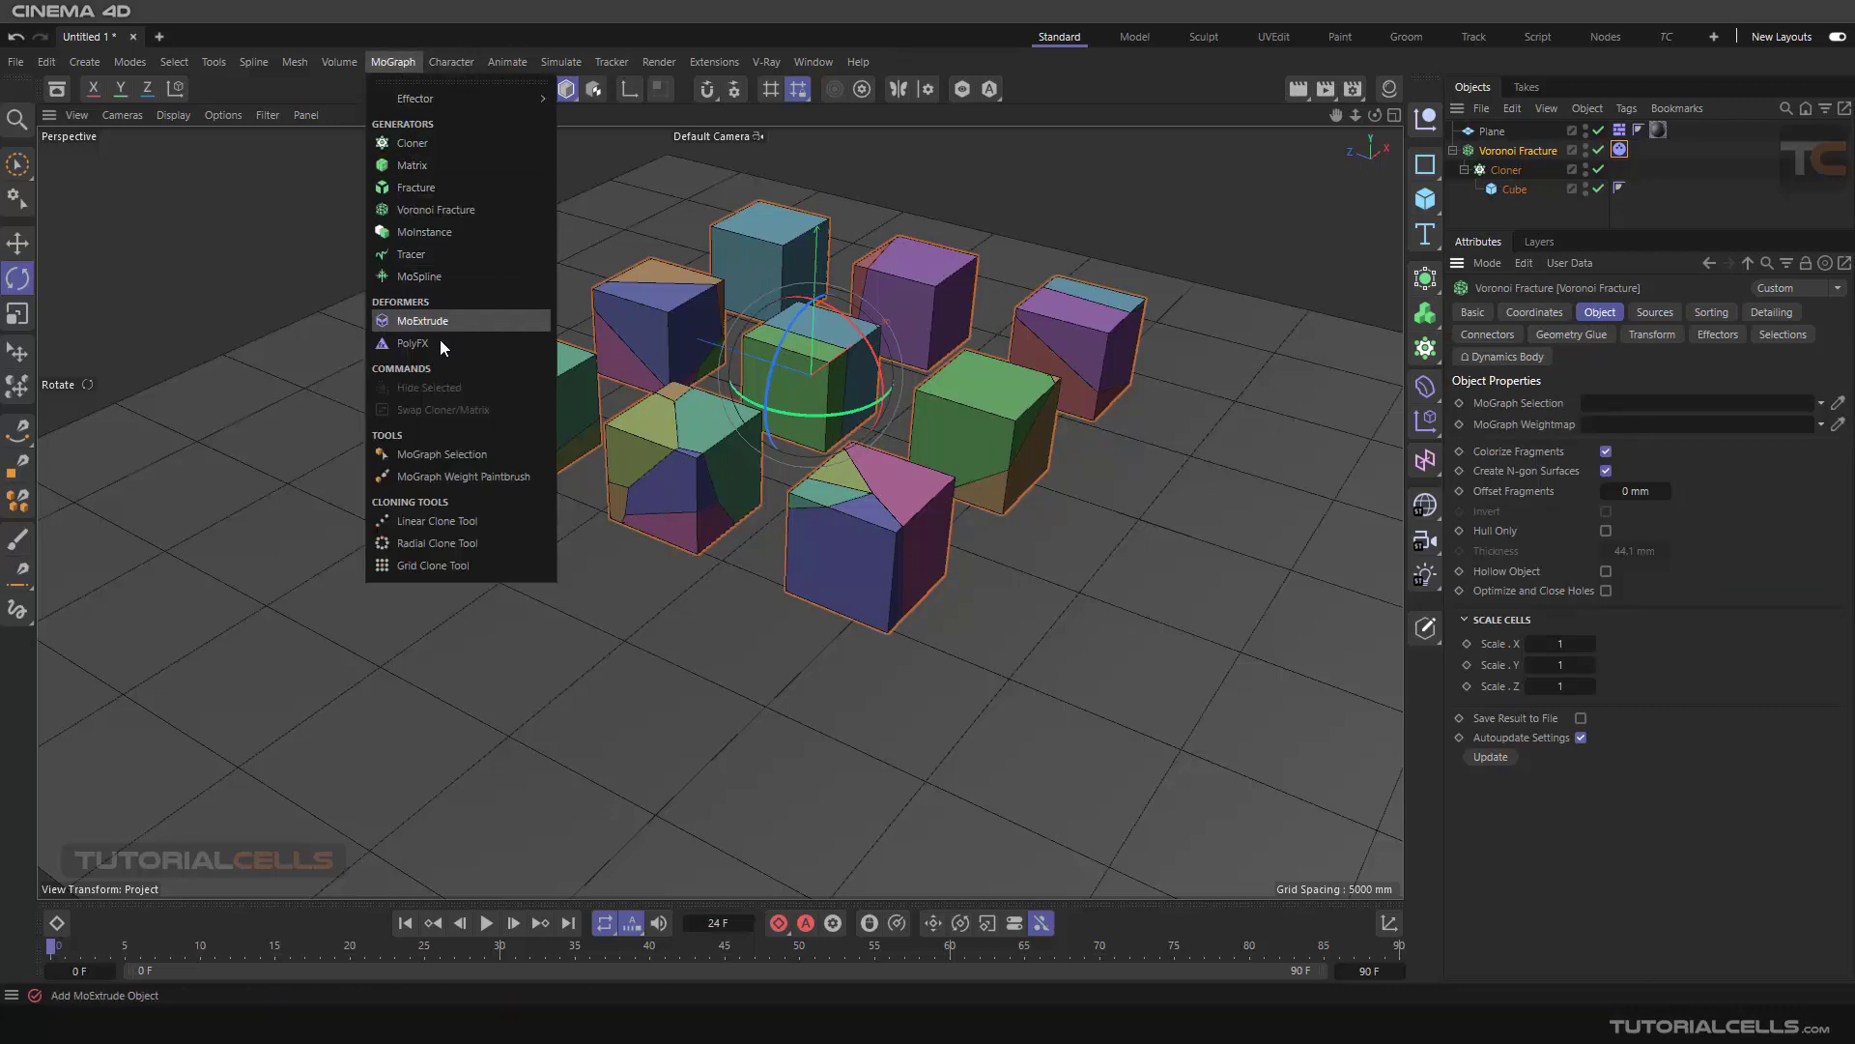
{"action": "left_click", "coordinate": [443, 456]}
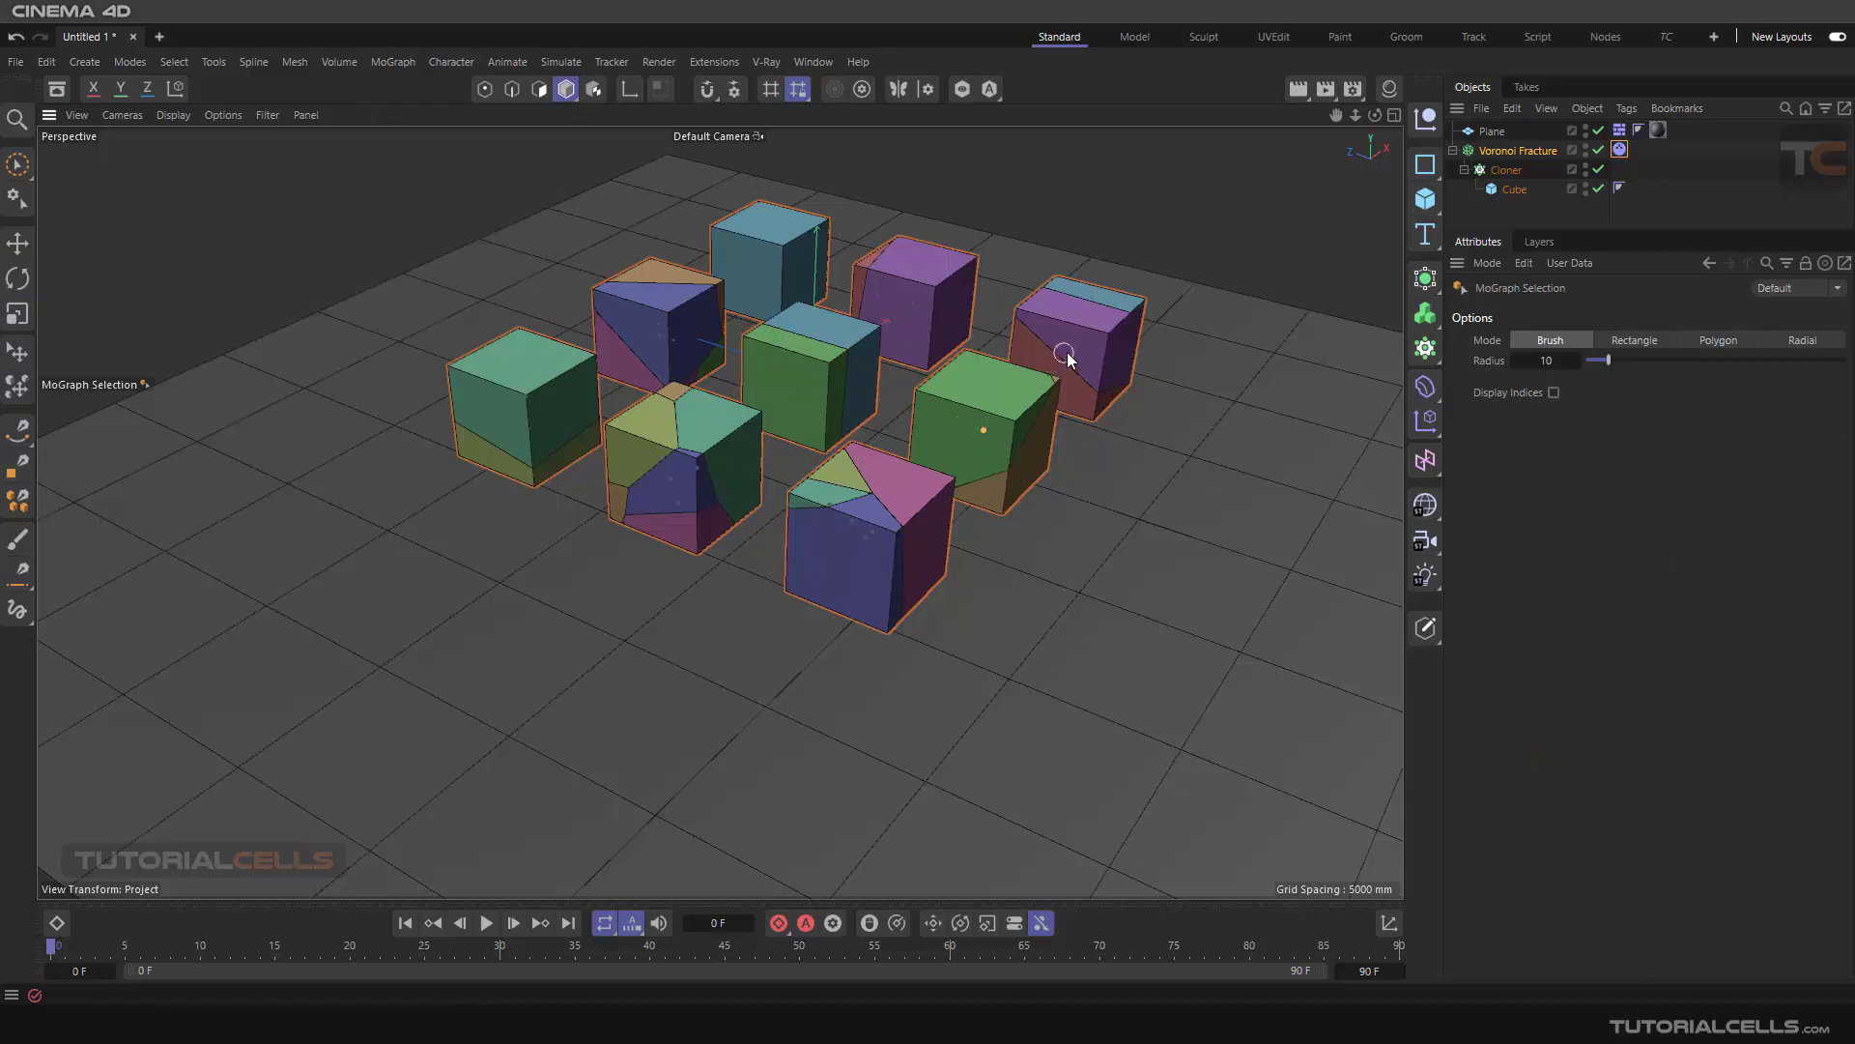
{"action": "mouse_move", "coordinate": [1075, 338]}
{"action": "left_mouse_down"}
{"action": "mouse_move", "coordinate": [911, 298]}
{"action": "mouse_move", "coordinate": [829, 365]}
{"action": "left_mouse_up"}
{"action": "left_click", "coordinate": [1639, 150]}
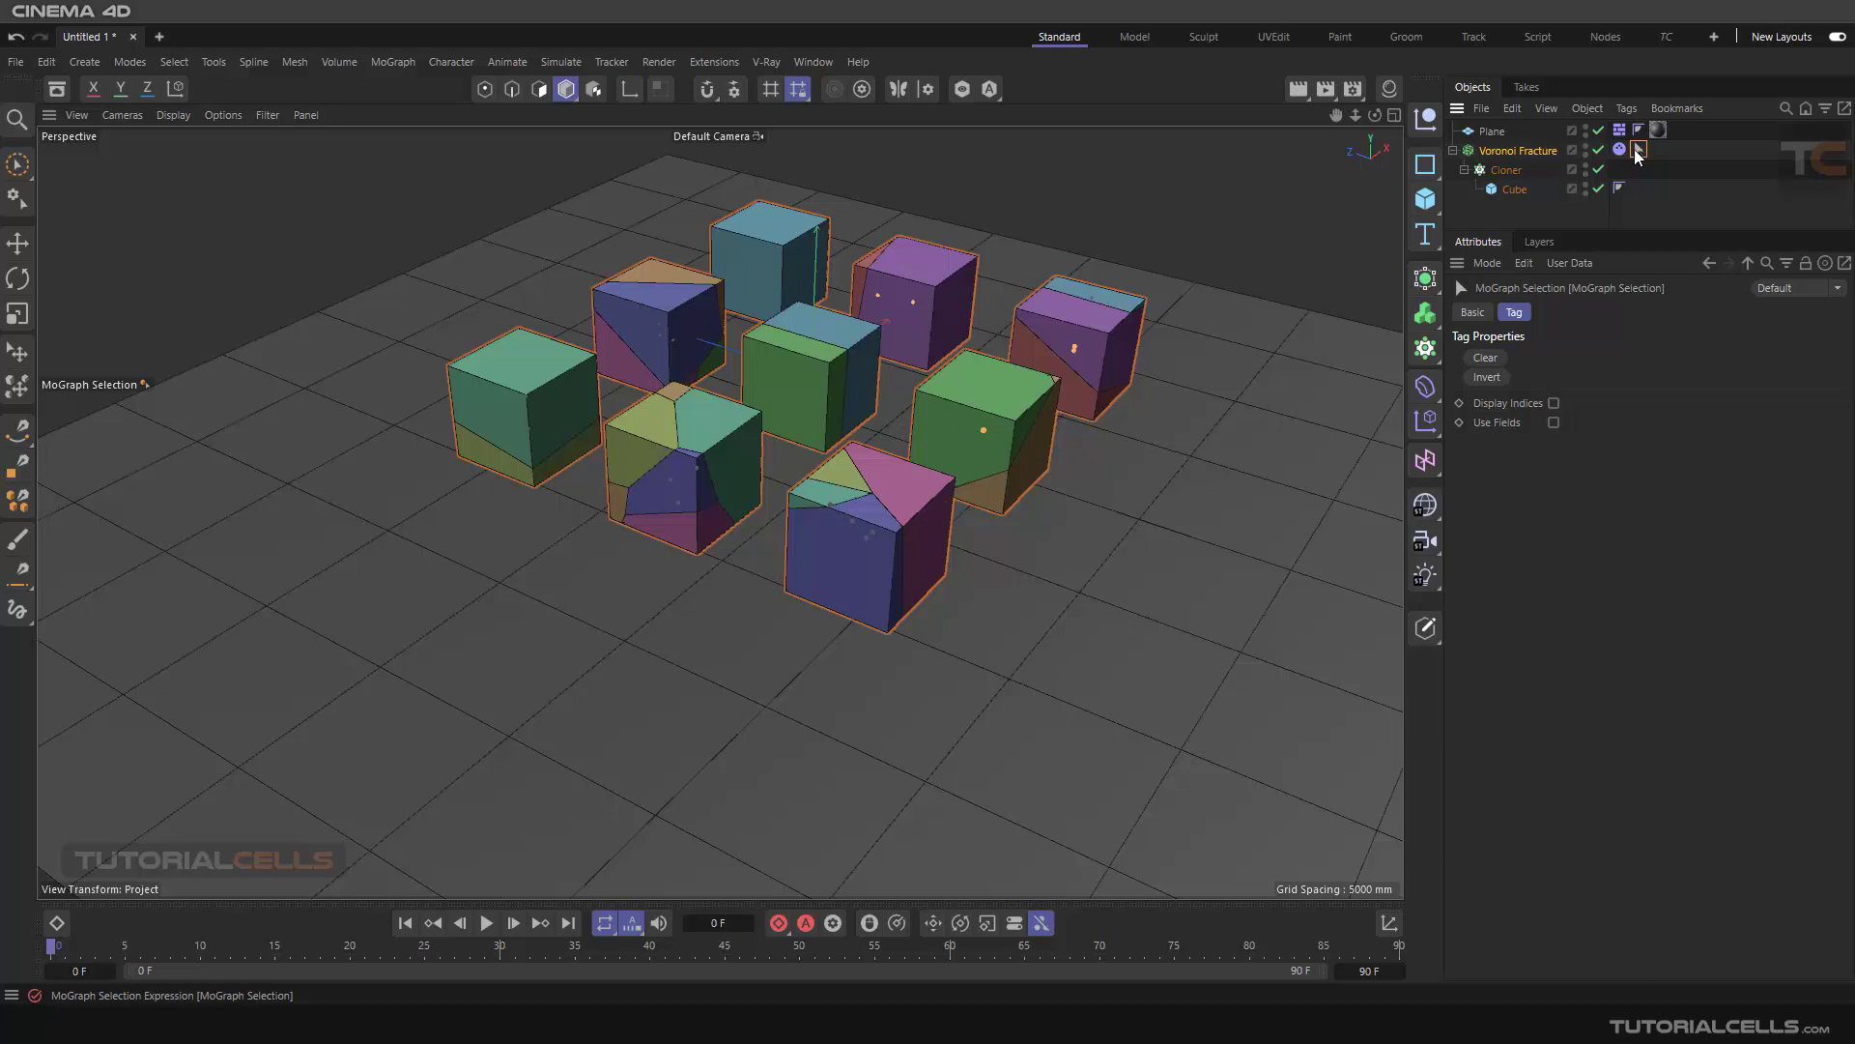
- Try the fragment selection tag as the Voronoi Fracture's MoGraph Selection and remove the tag
{"action": "left_click", "coordinate": [1517, 154]}
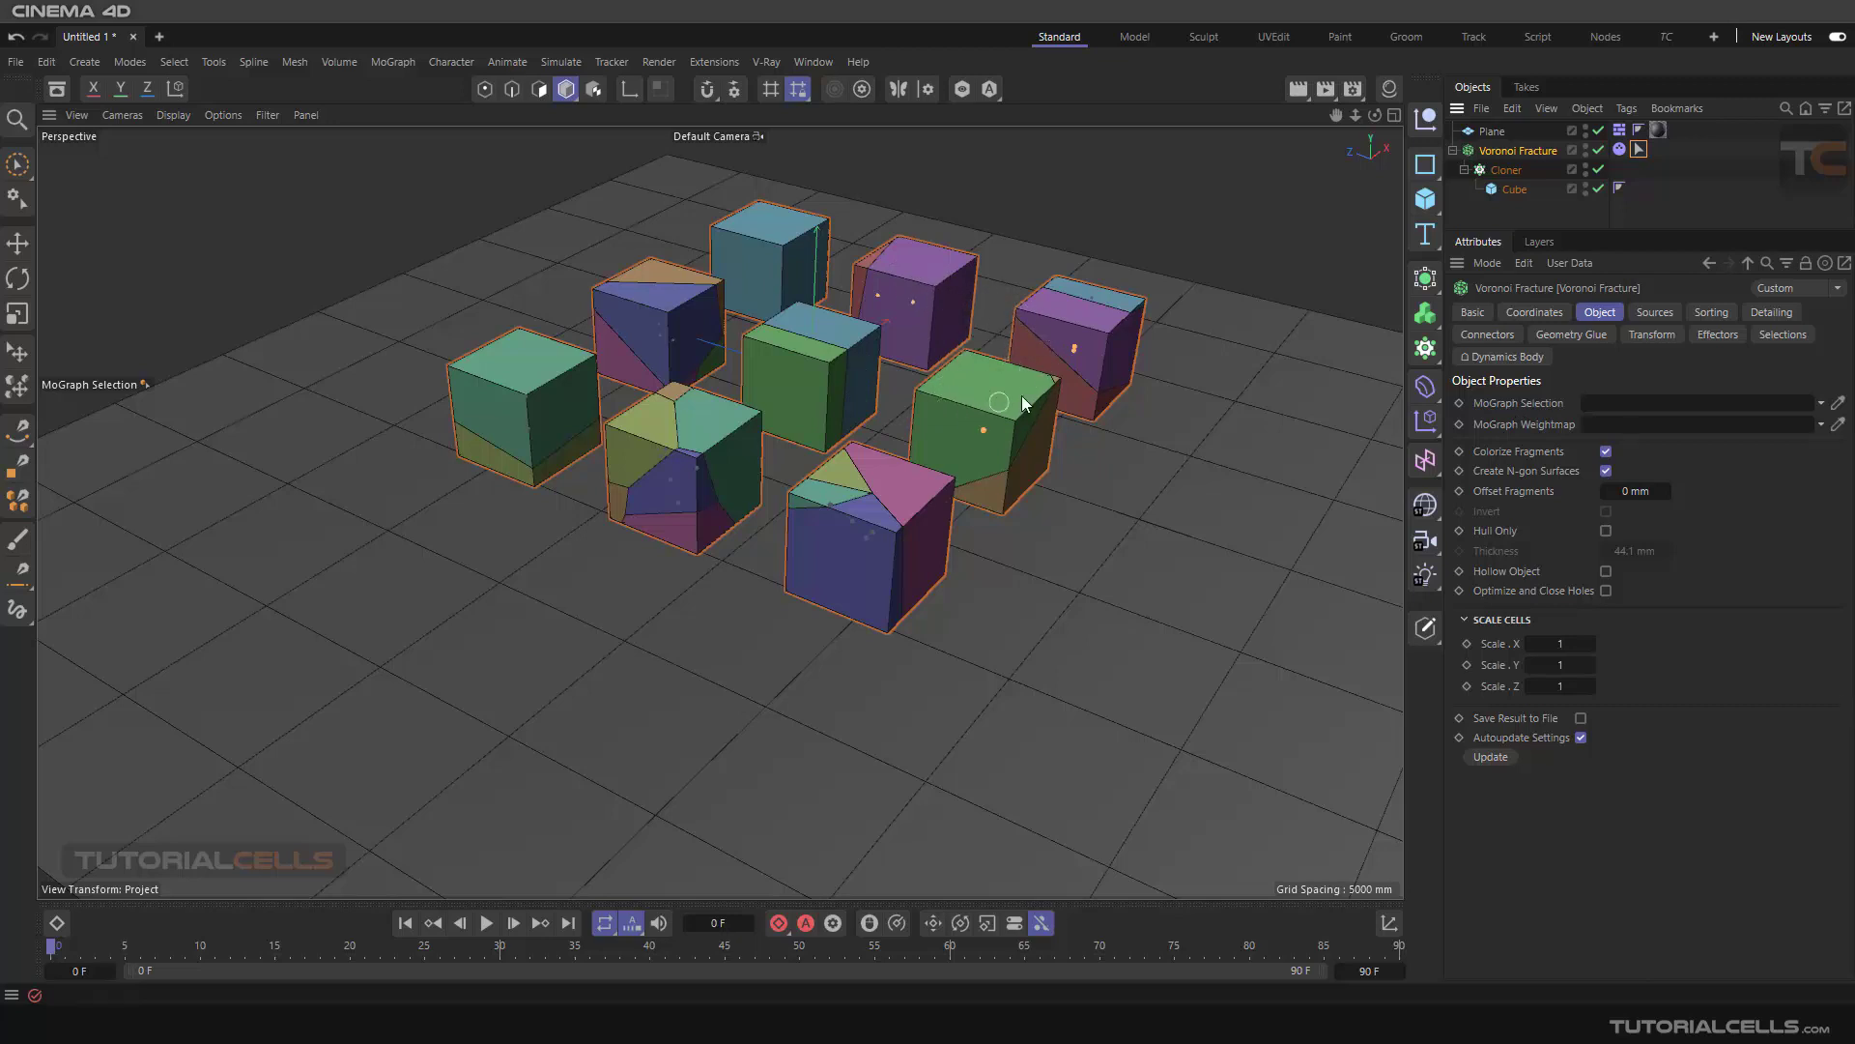
{"action": "left_click_drag", "start_coordinate": [1639, 149], "coordinate": [1659, 392]}
{"action": "left_click_drag", "start_coordinate": [880, 437], "coordinate": [850, 409], "text": "alt"}
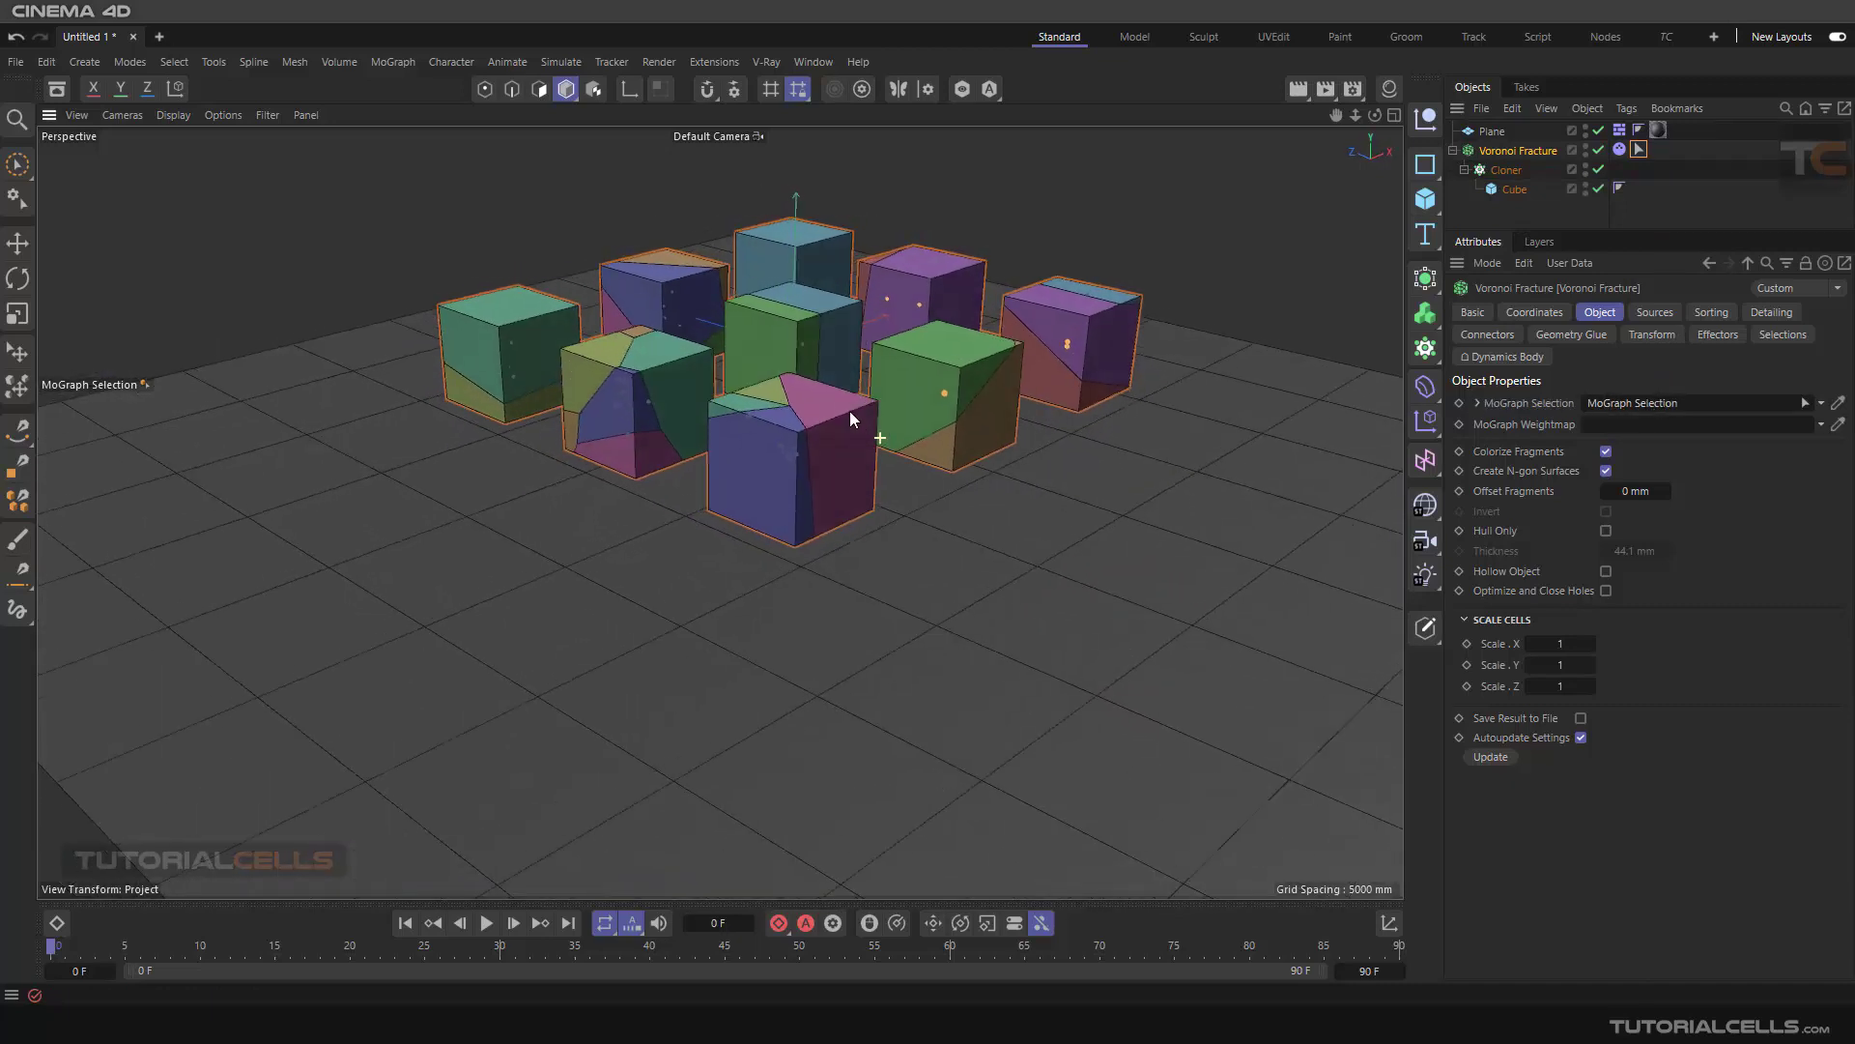
{"action": "right_click_drag", "start_coordinate": [909, 386], "coordinate": [1047, 528], "text": "alt"}
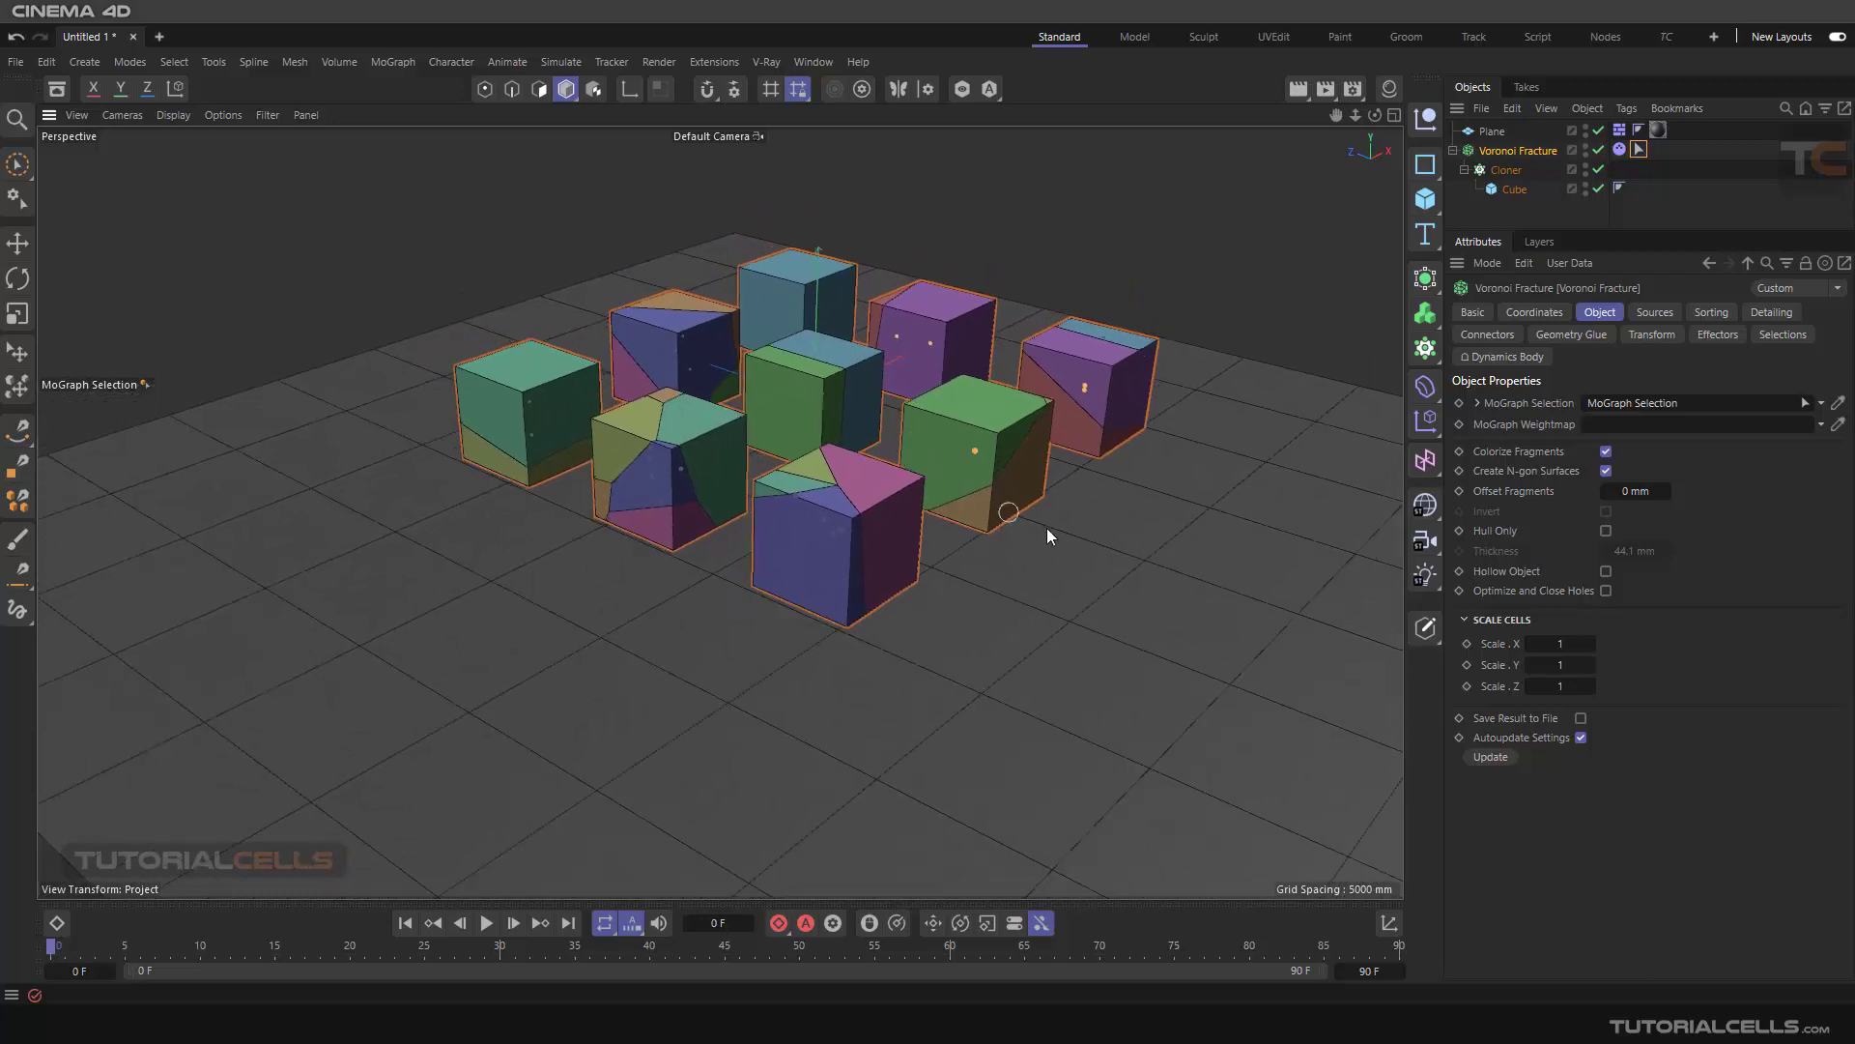
{"action": "left_click_drag", "start_coordinate": [1076, 537], "coordinate": [1074, 544], "text": "alt"}
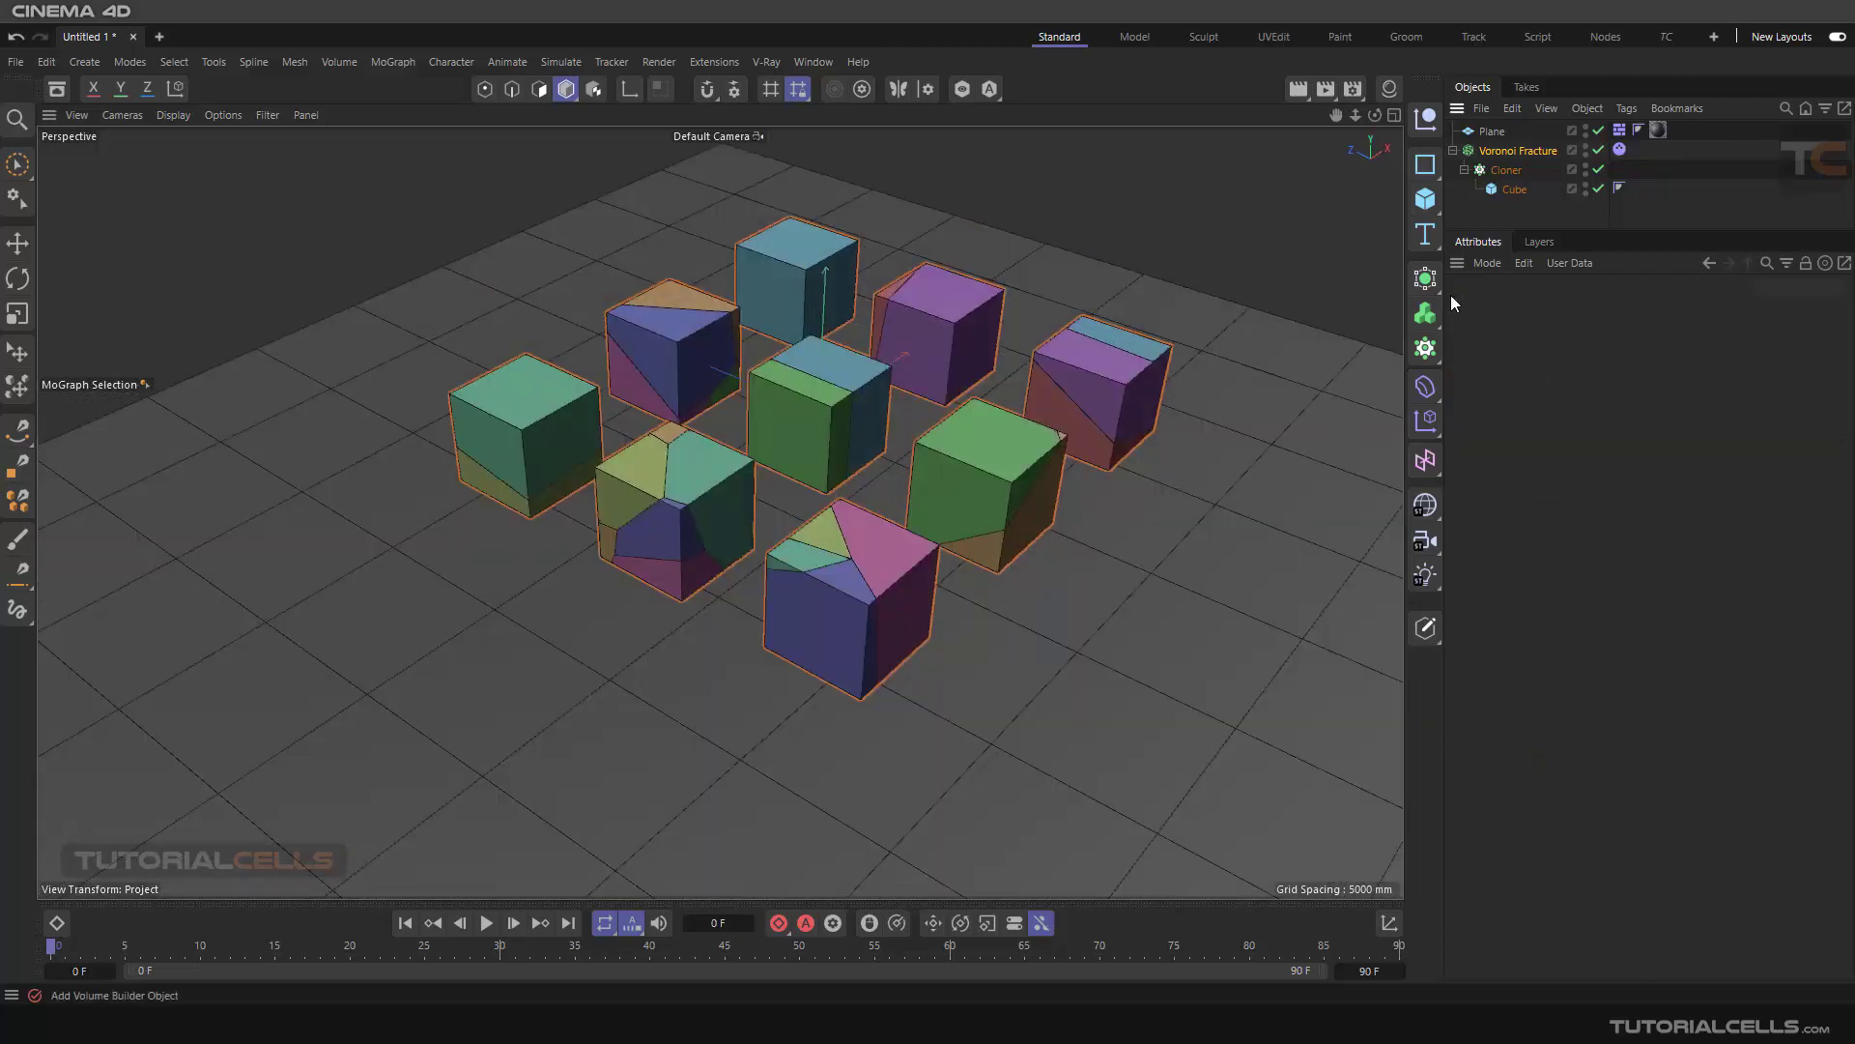
- With the Voronoi Fracture disabled, paint a MoGraph Selection on two adjacent edge cubes of the Cloner, and re-enable the fracture
{"action": "left_click", "coordinate": [1505, 171]}
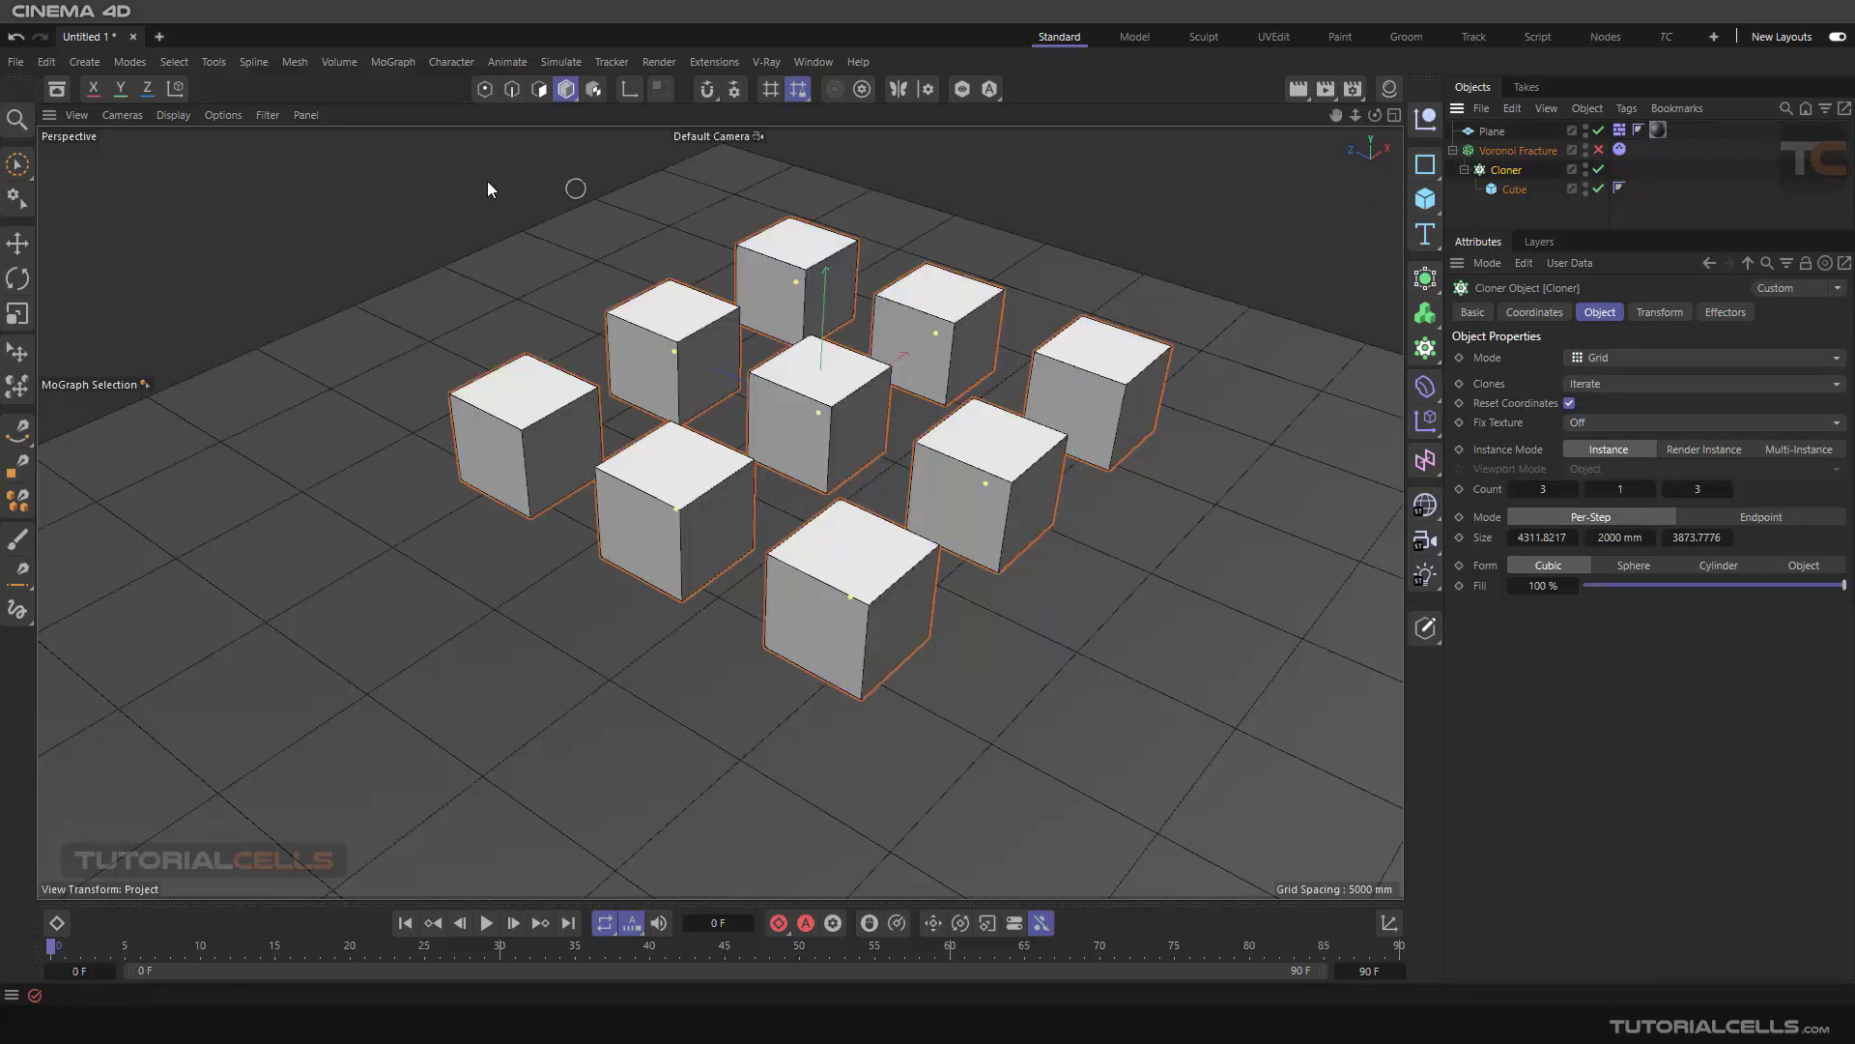
{"action": "left_click", "coordinate": [392, 61]}
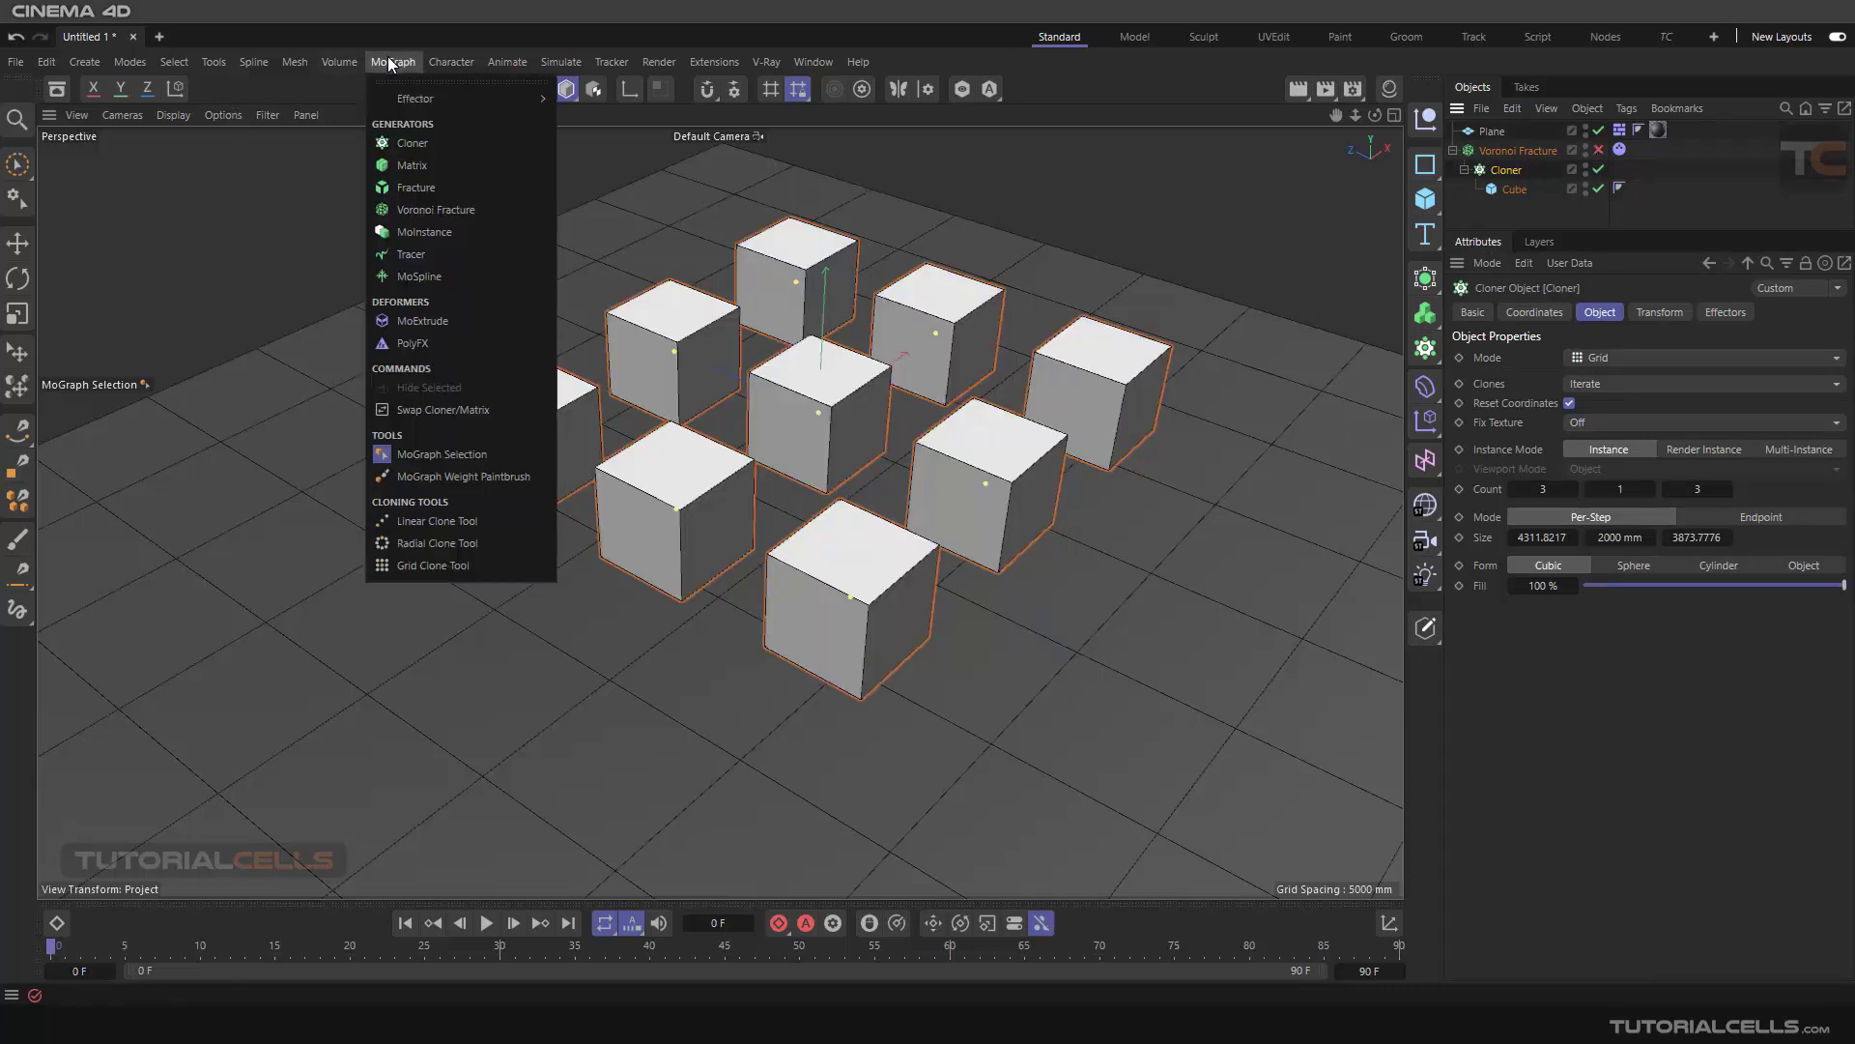
{"action": "left_click", "coordinate": [442, 455]}
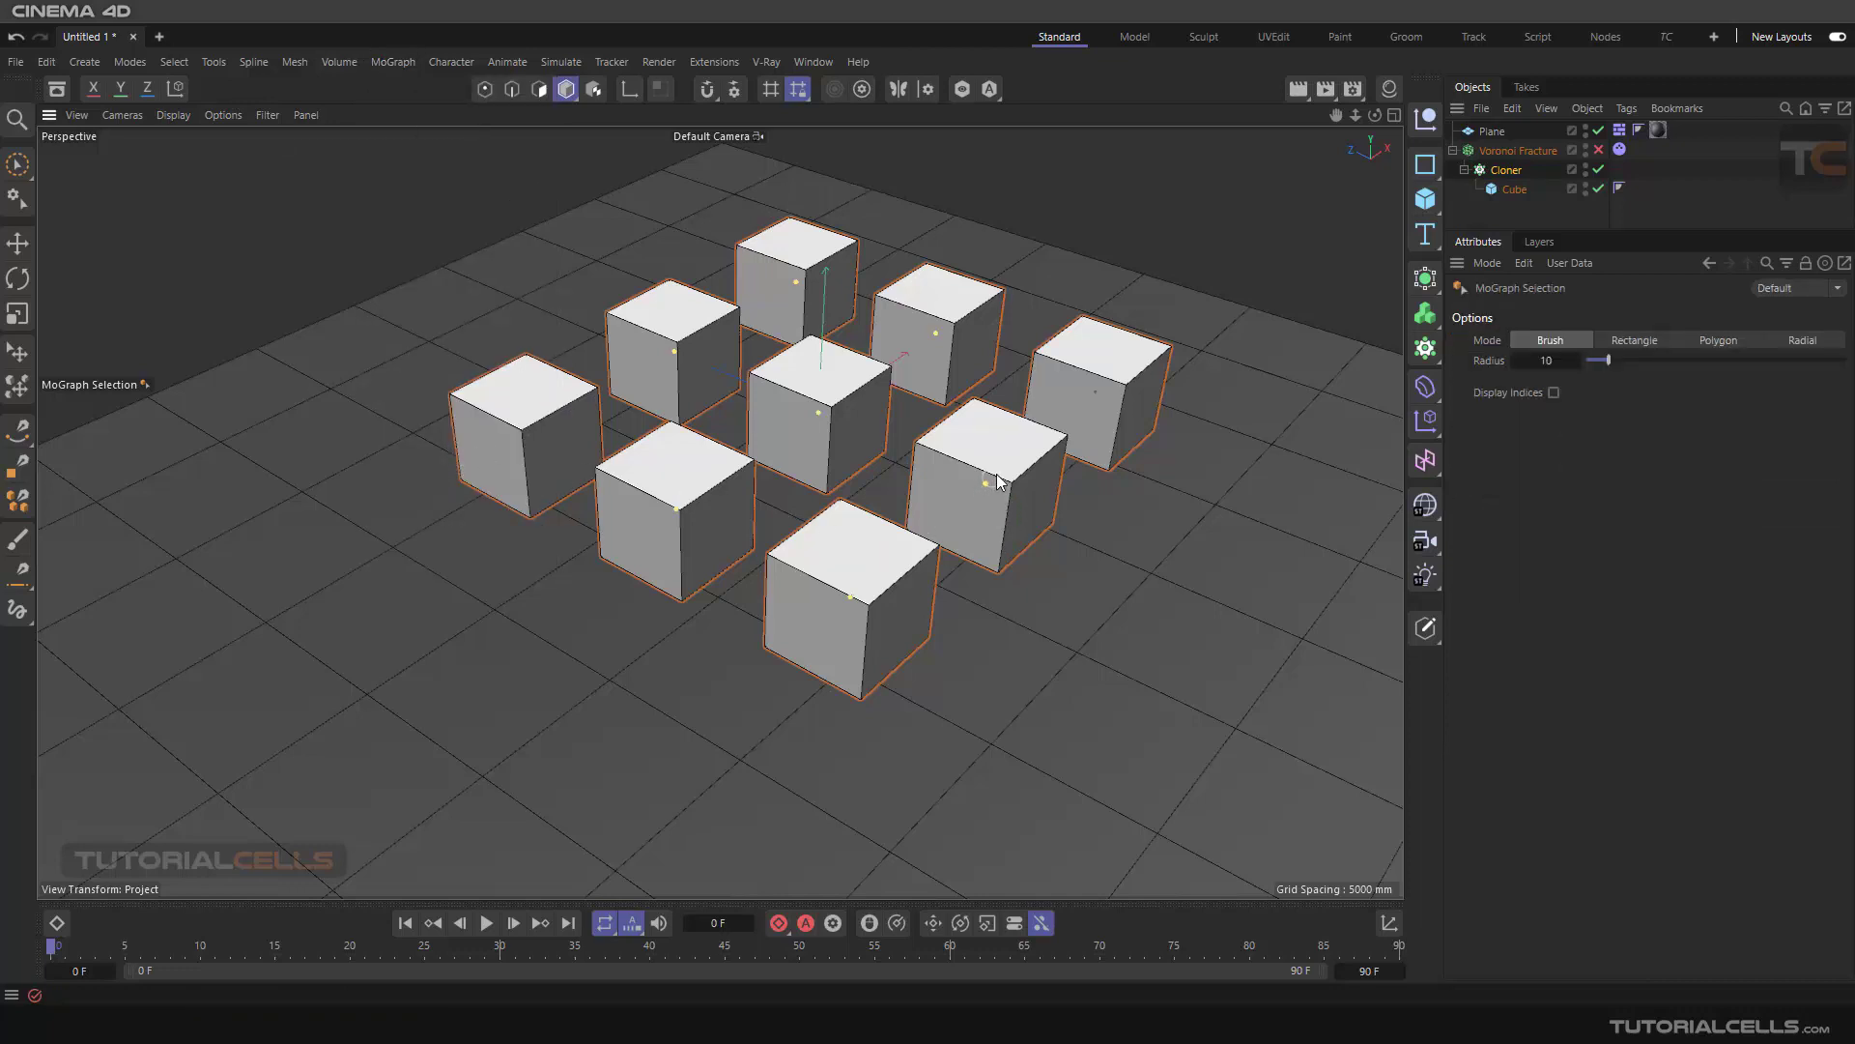
{"action": "left_click", "coordinate": [1093, 397]}
{"action": "left_click", "coordinate": [1599, 151]}
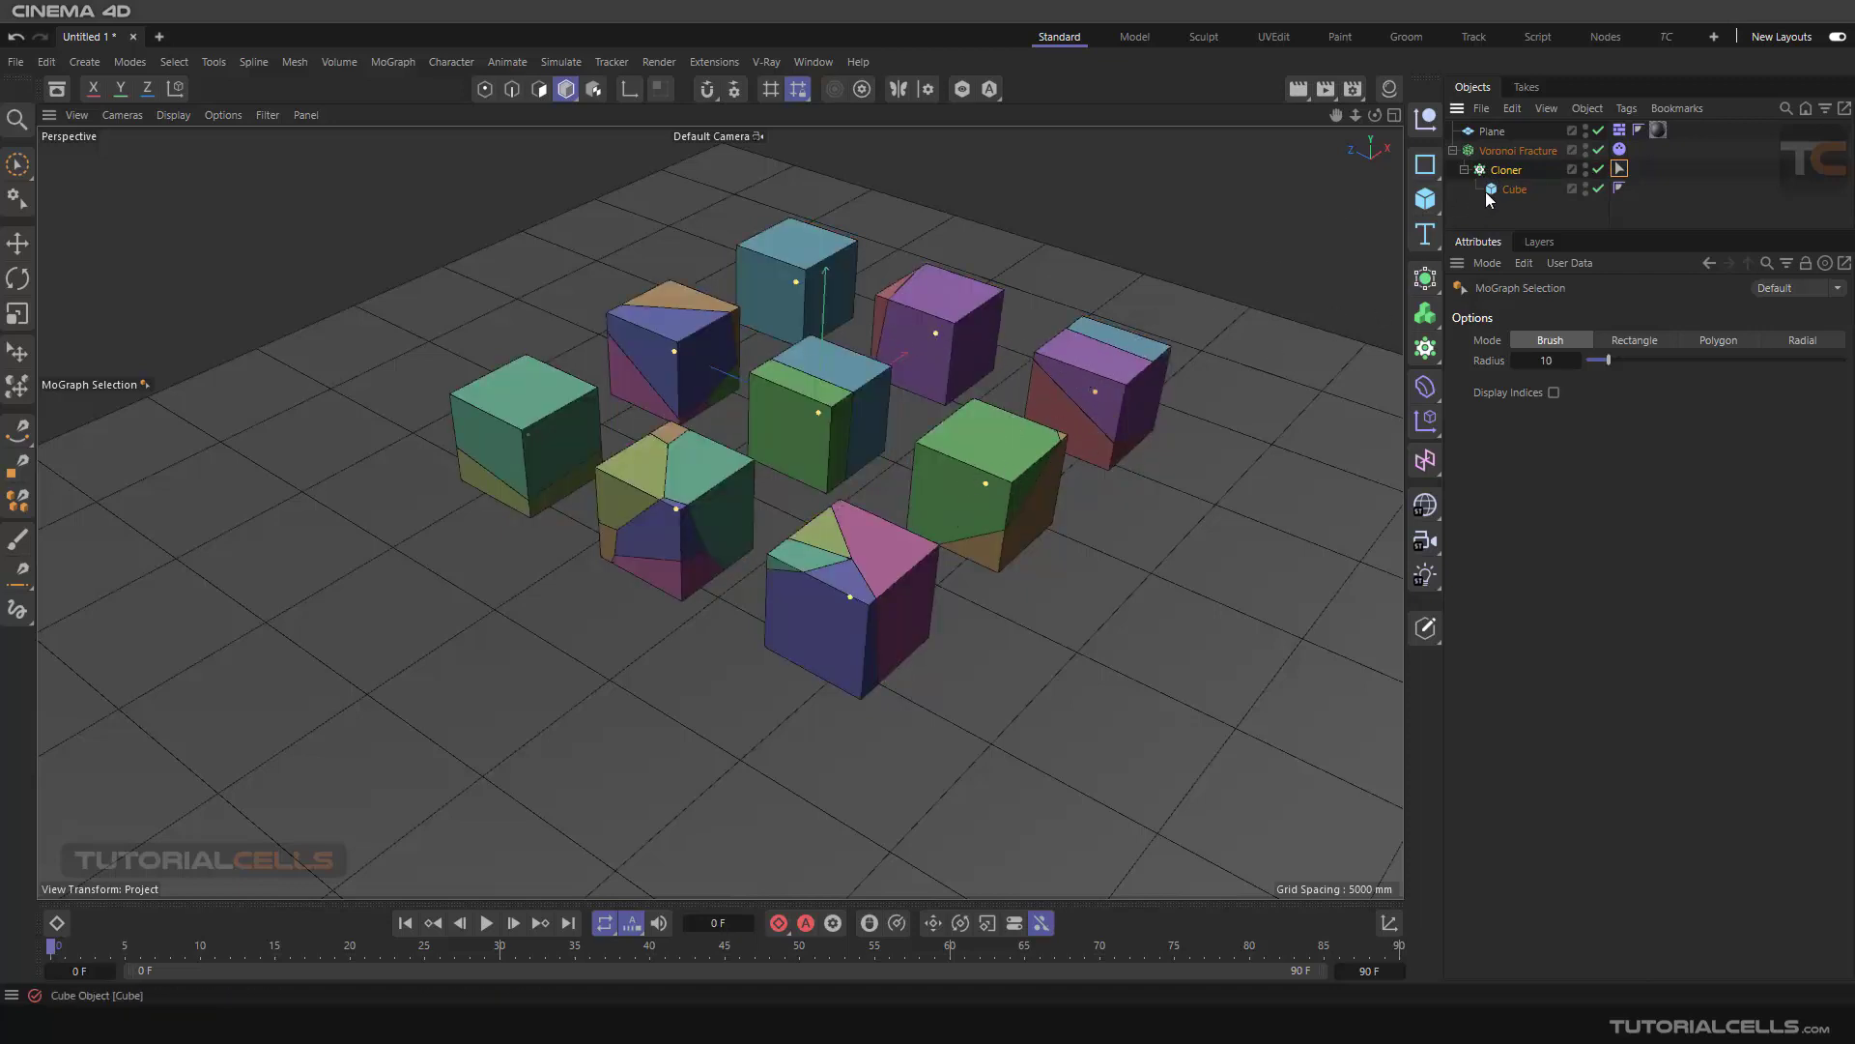
- Limit the Voronoi Fracture to the selected clones using the Cloner's MoGraph Selection tag, and clear that assignment again
{"action": "left_click", "coordinate": [1511, 152]}
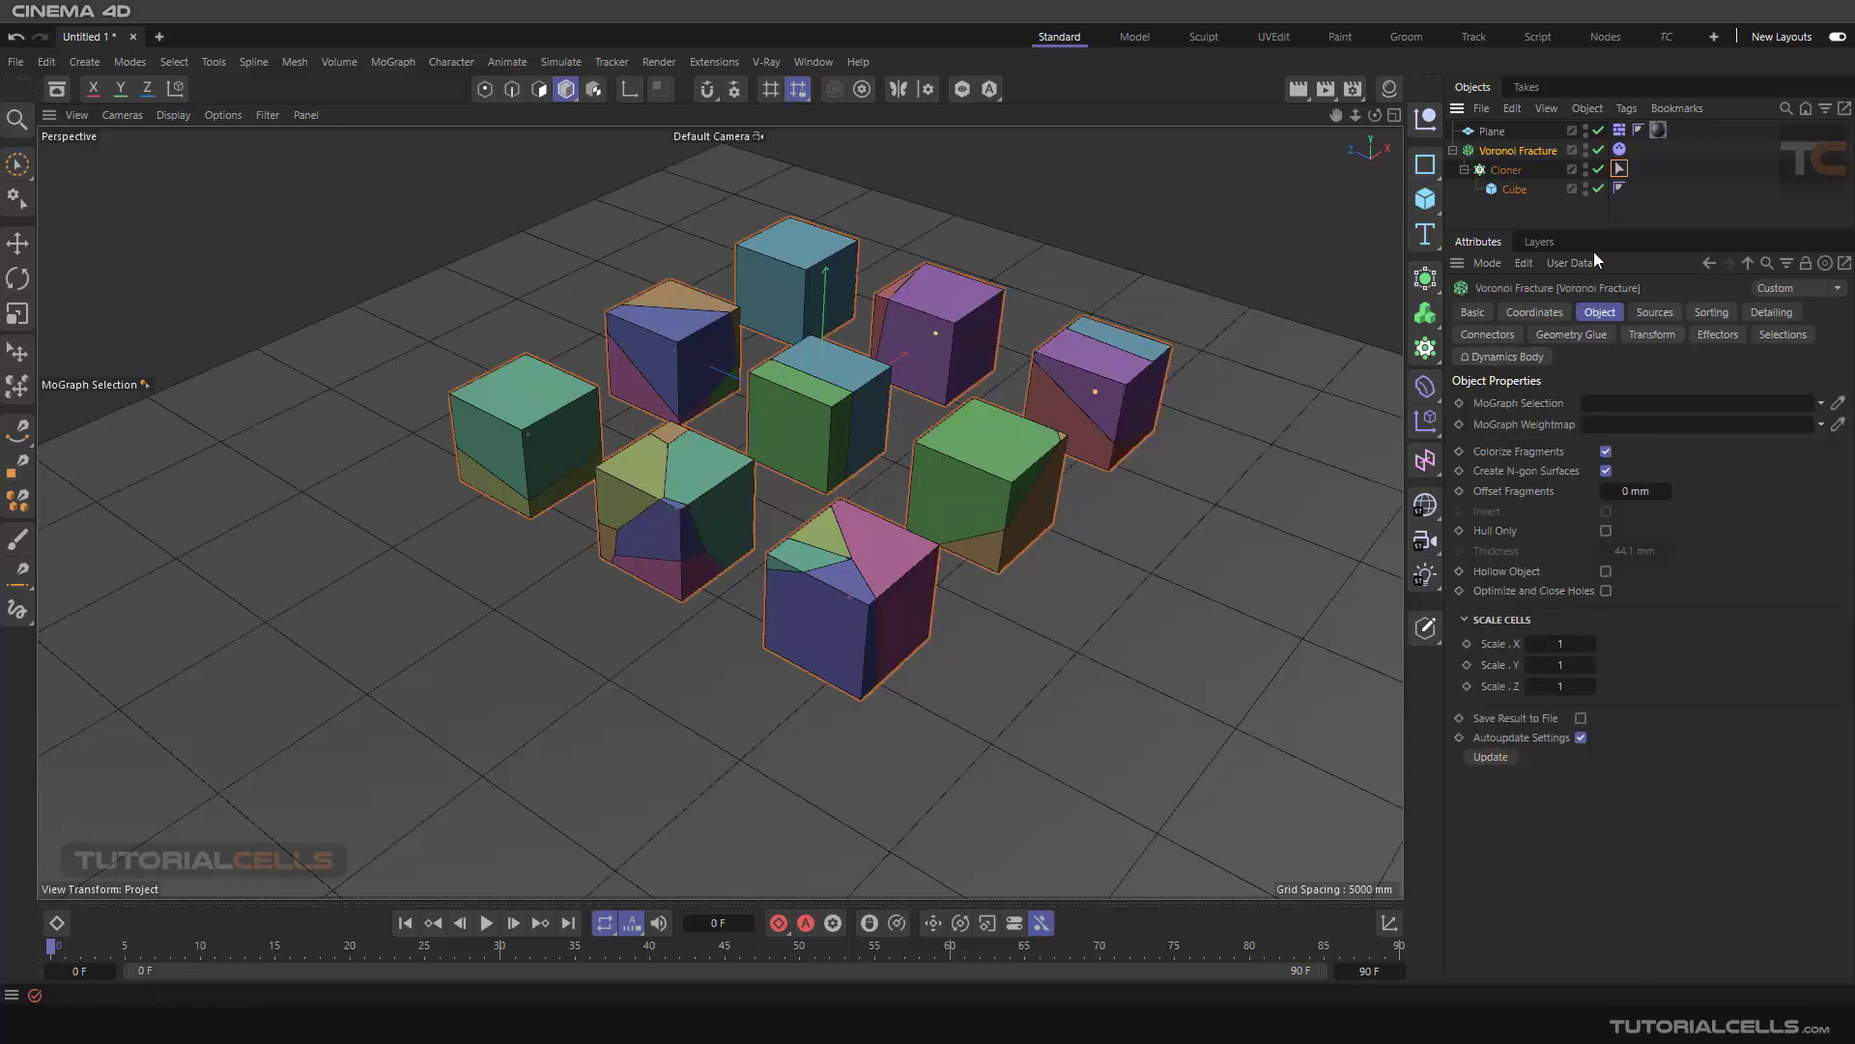
{"action": "left_click_drag", "start_coordinate": [1620, 169], "coordinate": [1643, 402]}
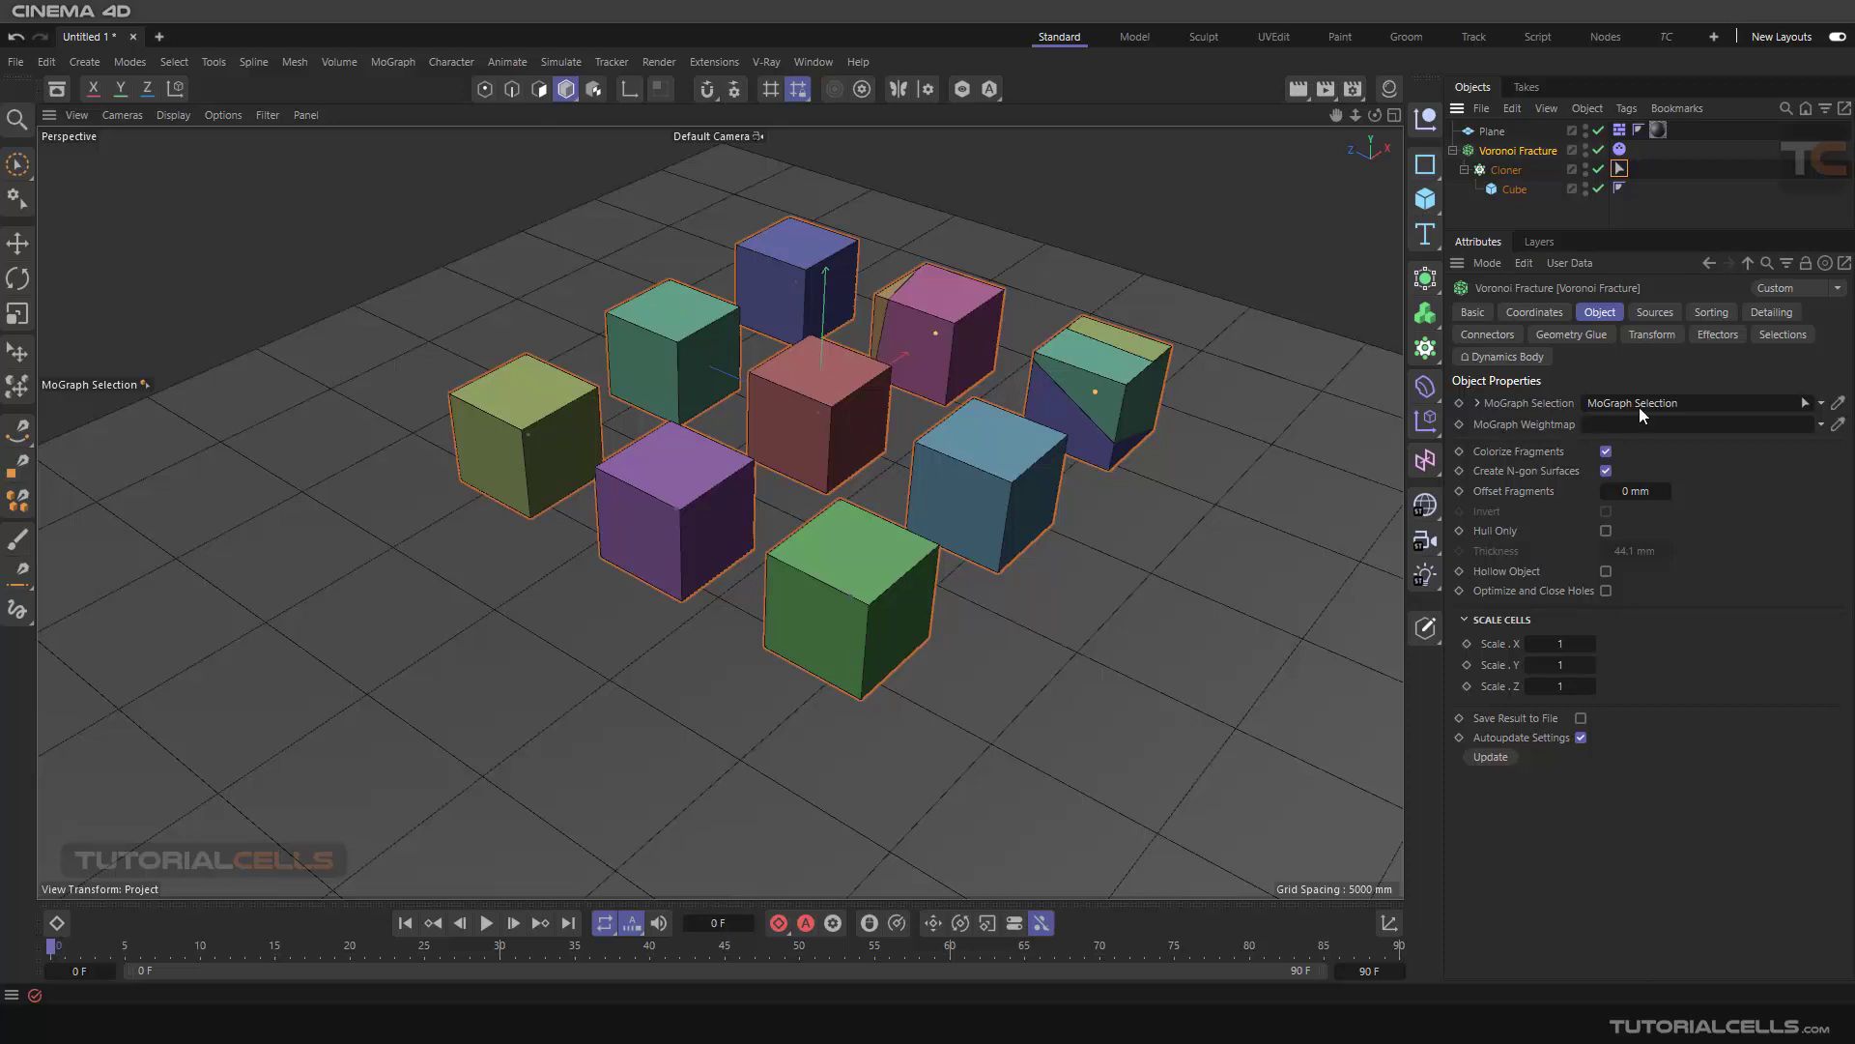
{"action": "left_click", "coordinate": [1819, 406]}
{"action": "left_click", "coordinate": [1783, 443]}
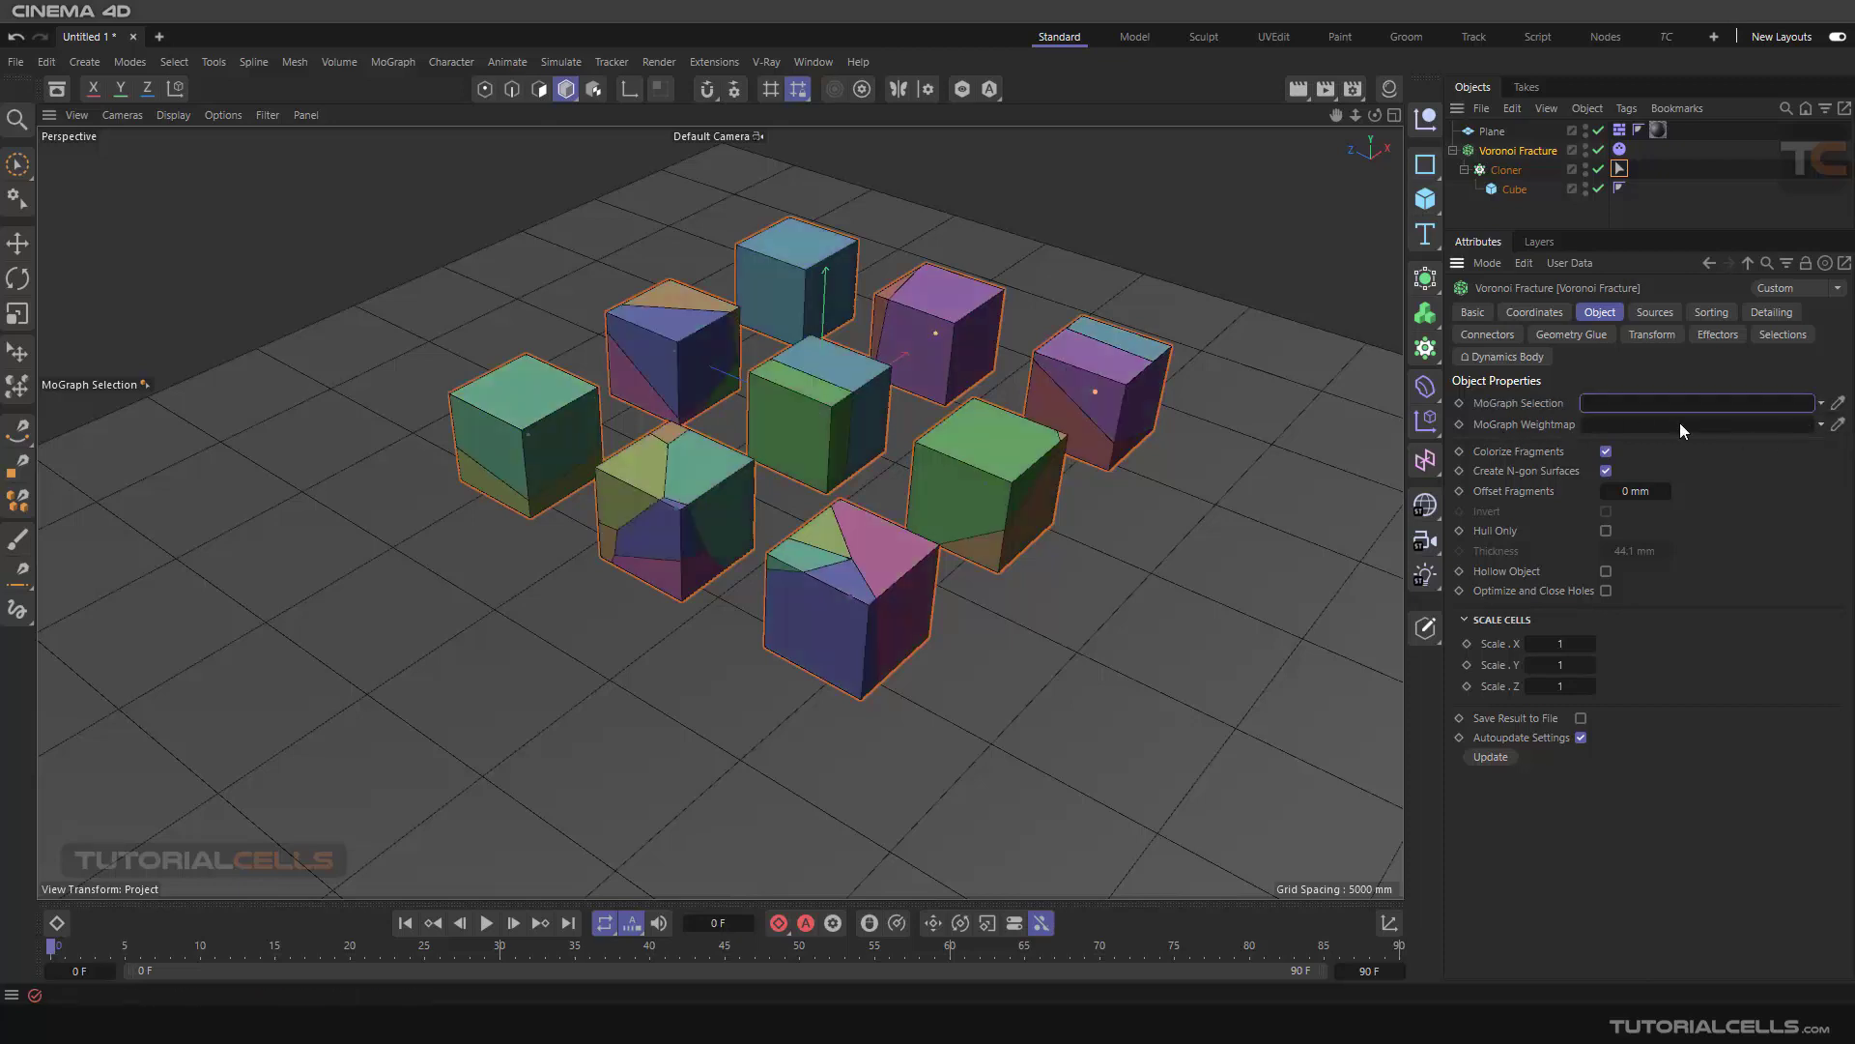
- Move the Cube out of the Cloner directly under the Voronoi Fracture and delete the Cloner
{"action": "left_click_drag", "start_coordinate": [1504, 190], "coordinate": [1506, 151]}
{"action": "left_click", "coordinate": [1500, 191]}
{"action": "key", "text": "Delete"}
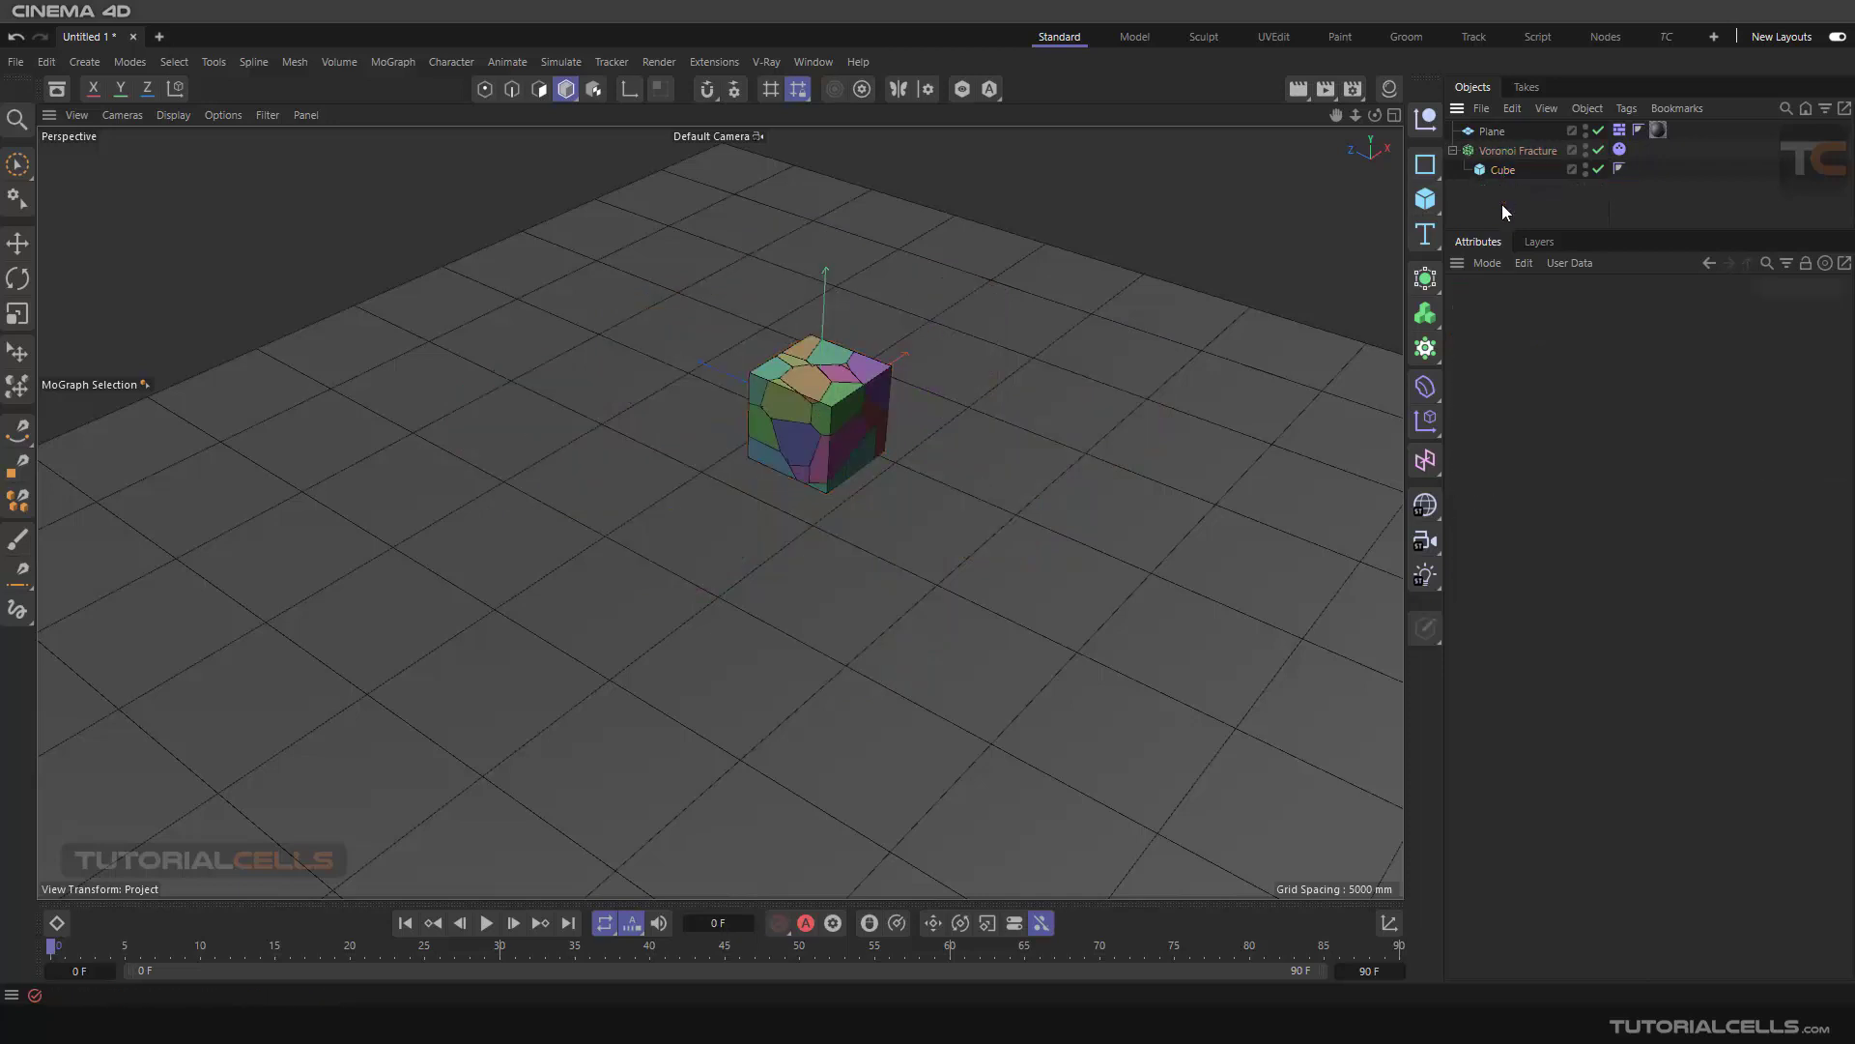
- Open the Voronoi Fracture's point source settings with the single fractured cube framed up close
{"action": "scroll", "coordinate": [821, 440], "scroll_direction": "up", "scroll_amount": 6}
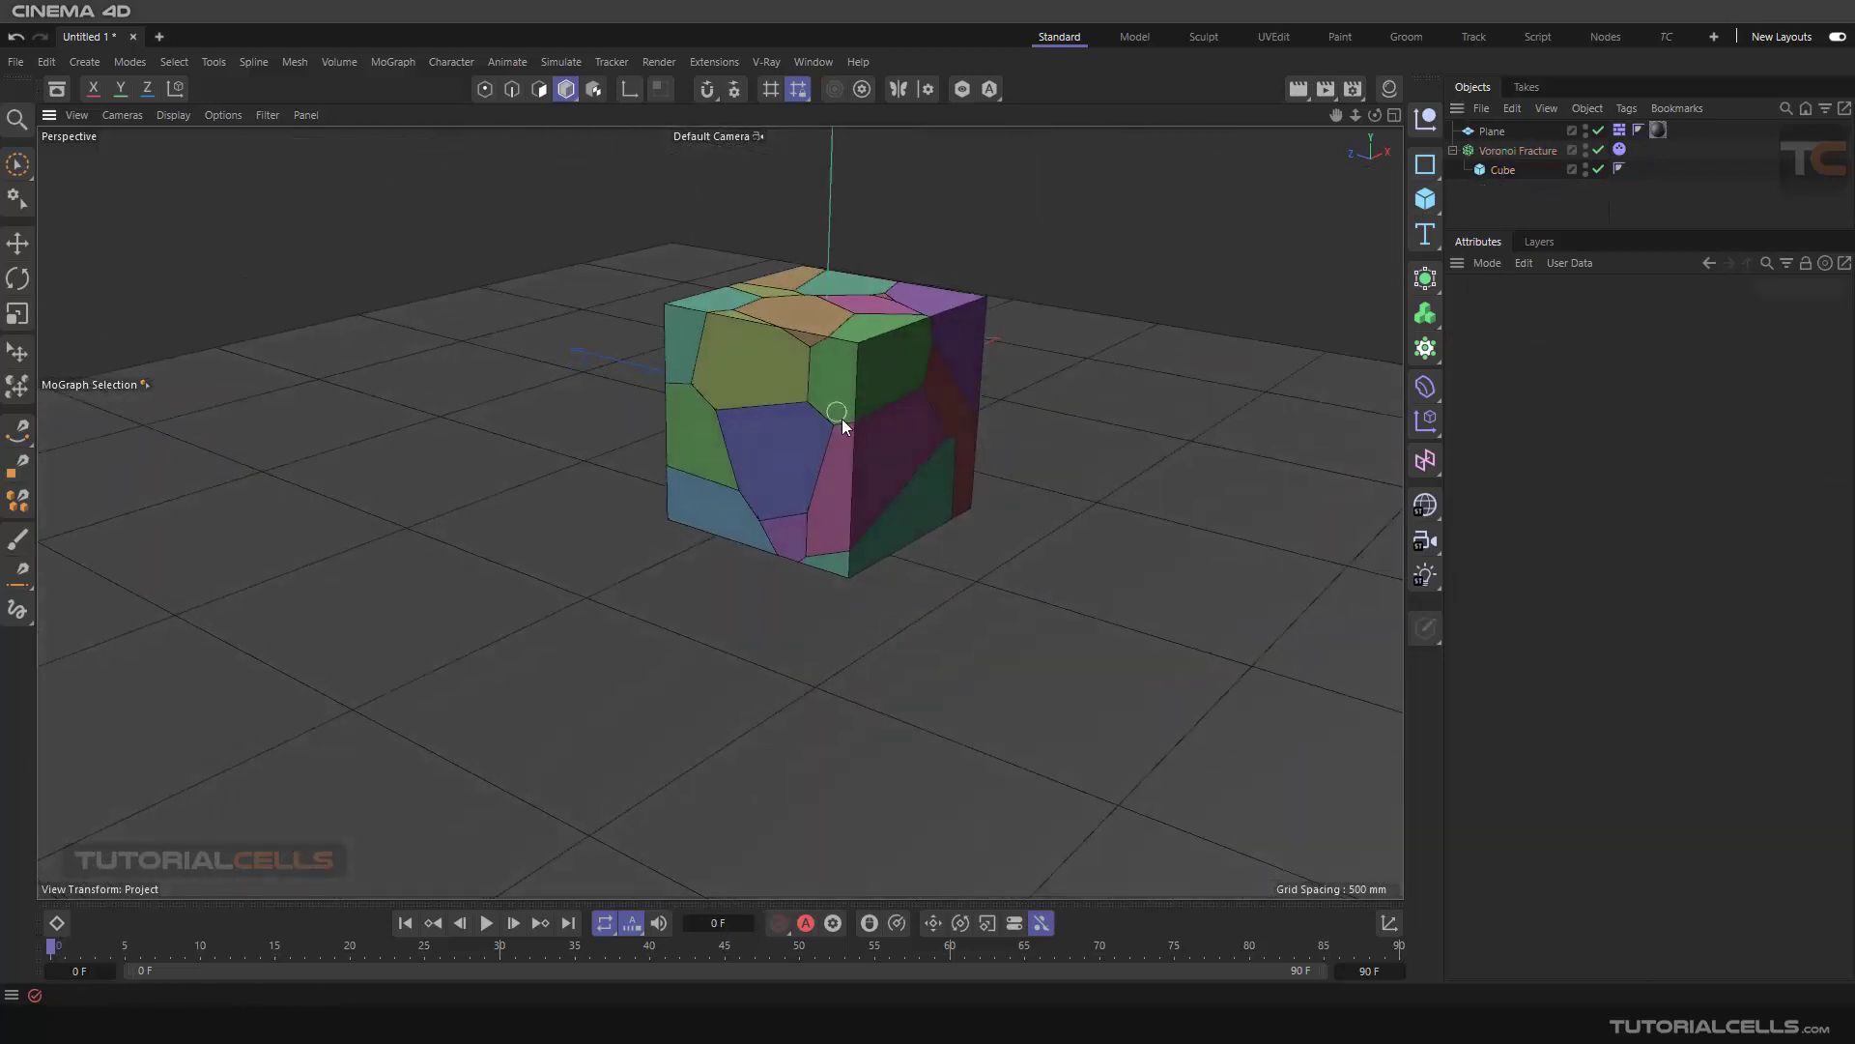
{"action": "middle_click_drag", "start_coordinate": [843, 420], "coordinate": [848, 437], "text": "alt"}
{"action": "left_click", "coordinate": [1523, 150]}
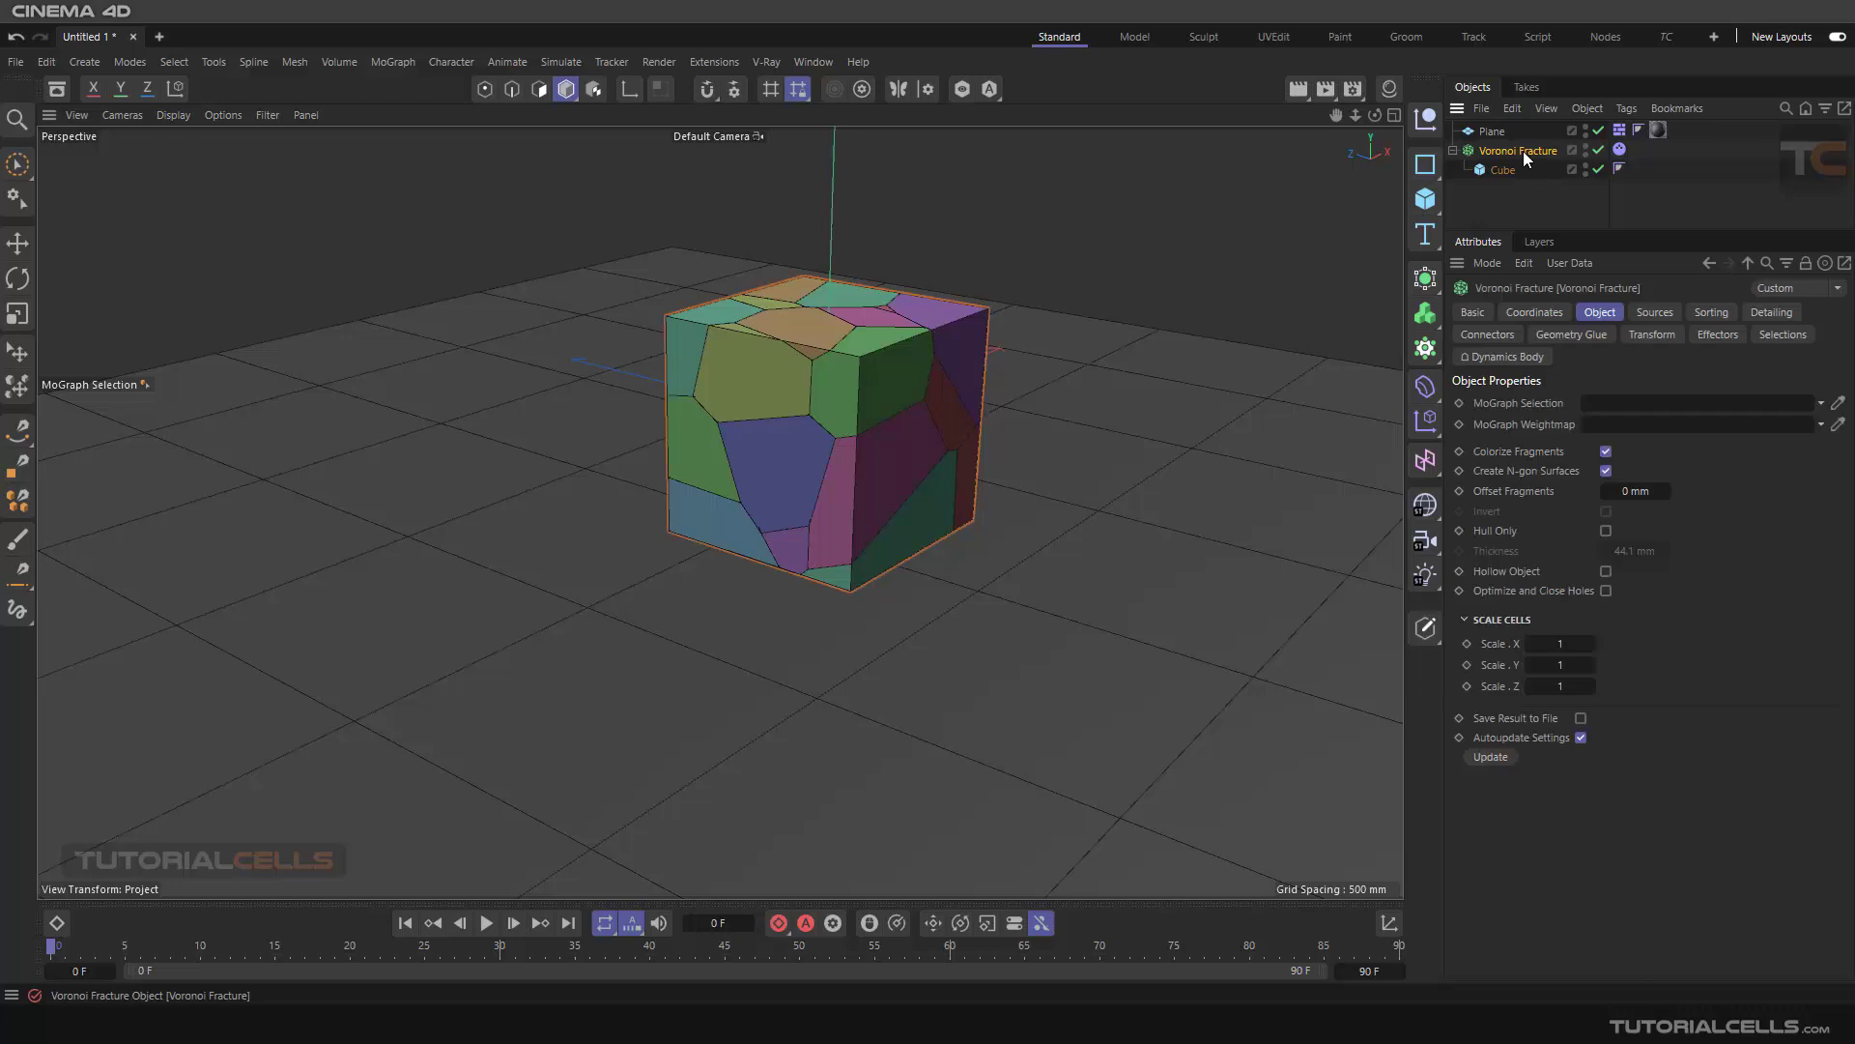
{"action": "left_click", "coordinate": [1653, 312]}
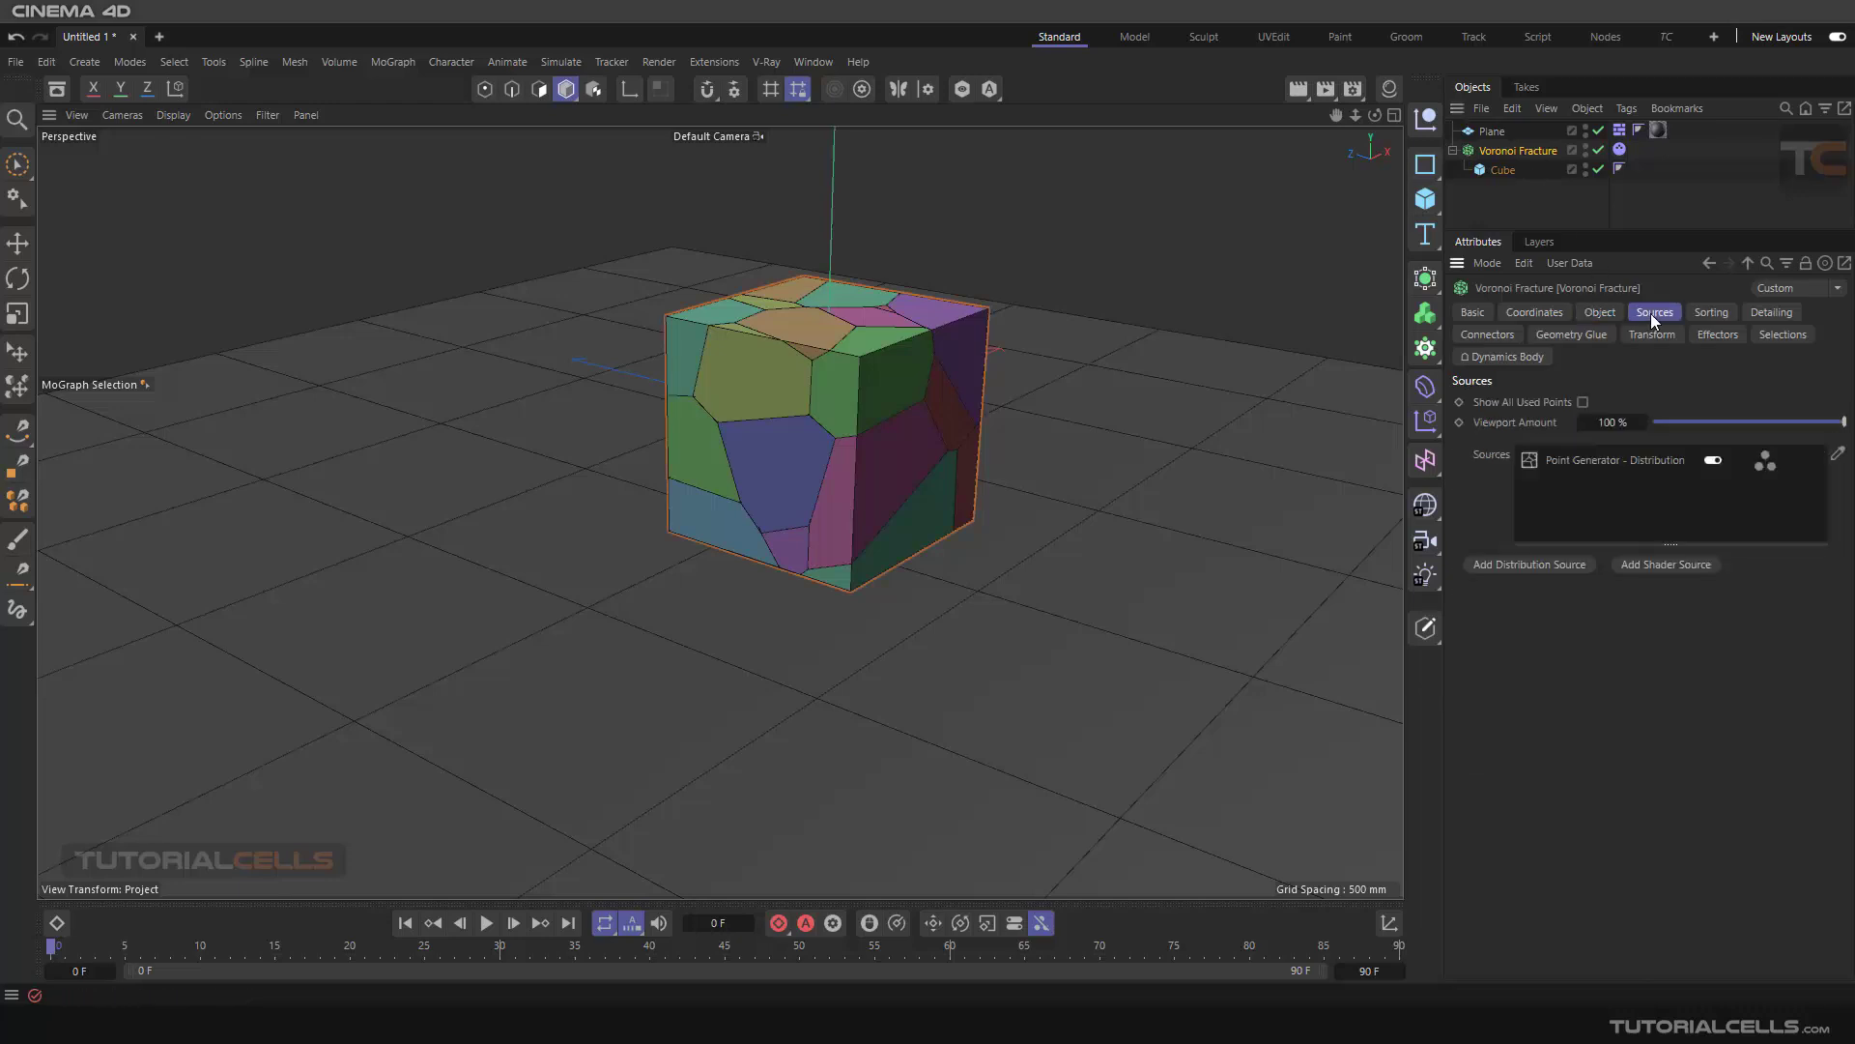